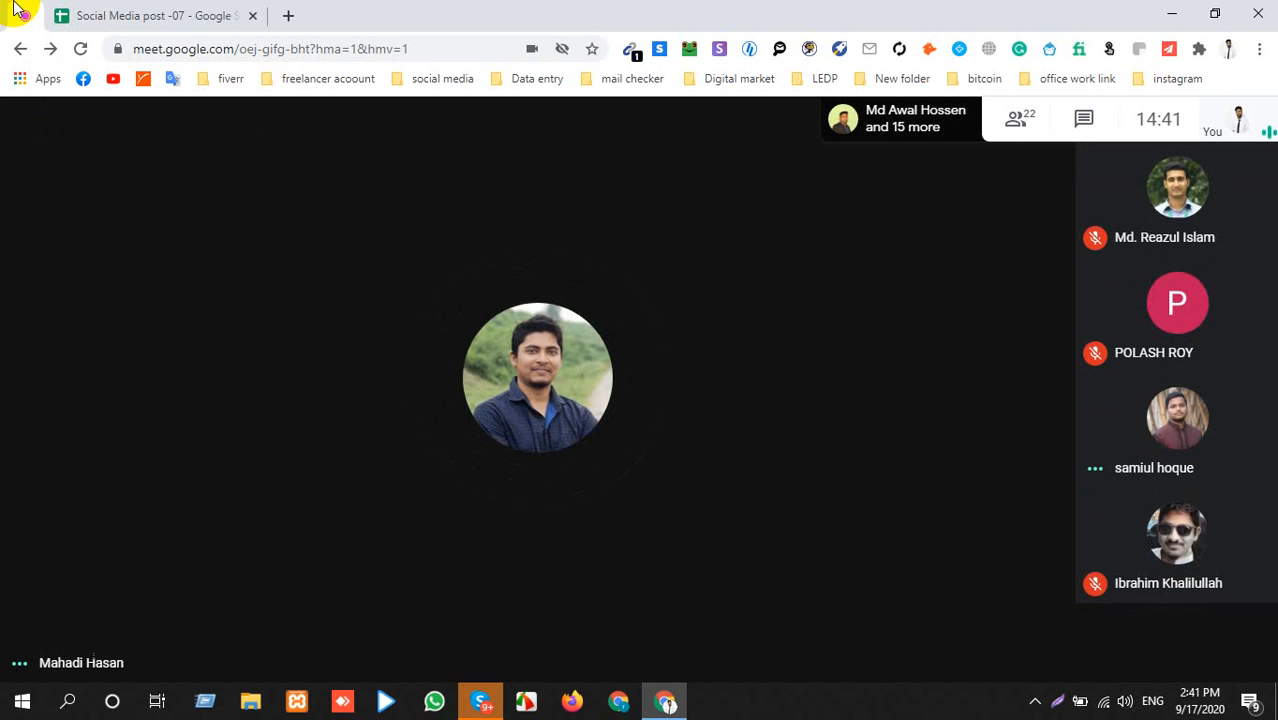
Switch to the Social Media post -07 spreadsheet and select the first person's Day 03 Linkedin cell, E5.
{"action": "left_click", "coordinate": [128, 15]}
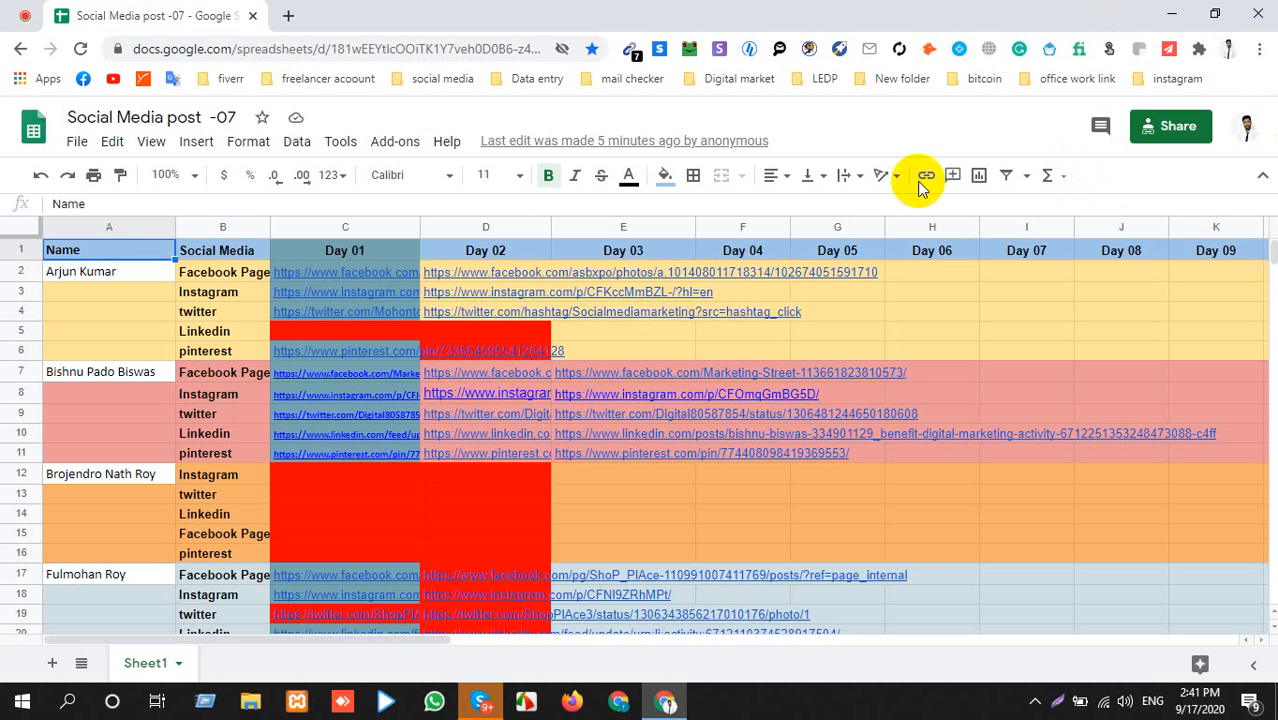
{"action": "mouse_move", "coordinate": [371, 397]}
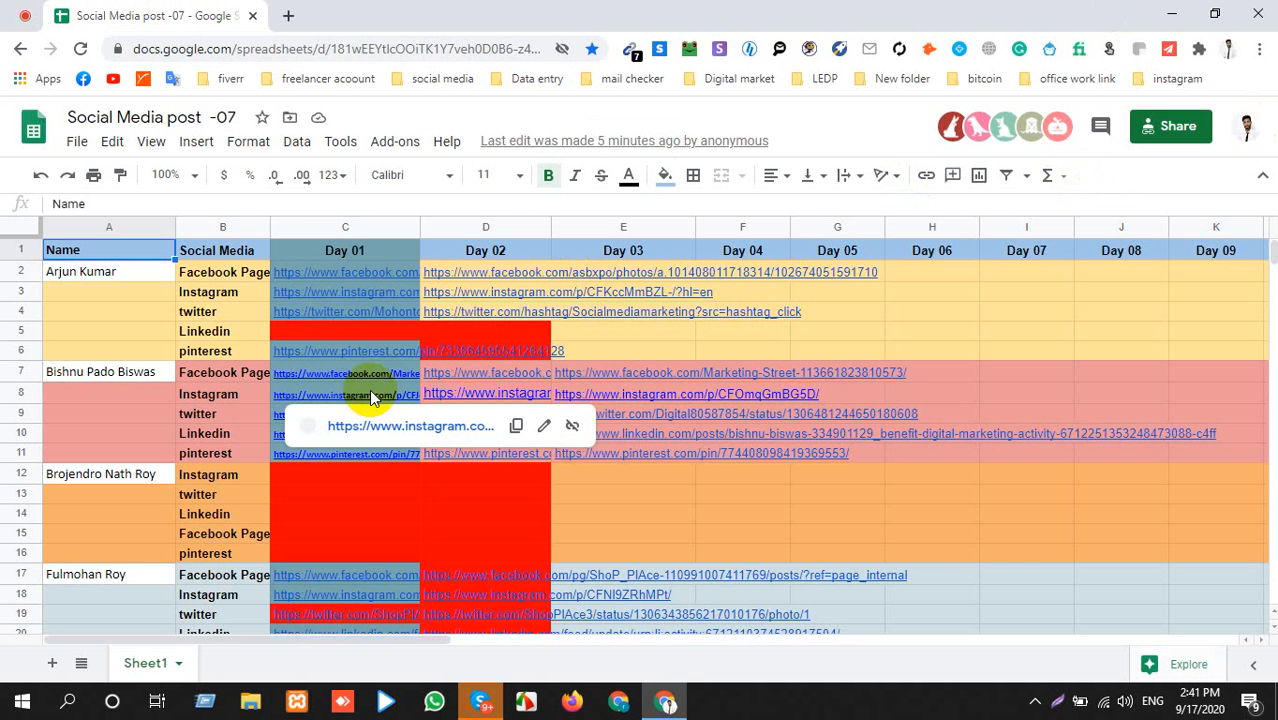
{"action": "left_click", "coordinate": [433, 340]}
{"action": "key", "text": "Right"}
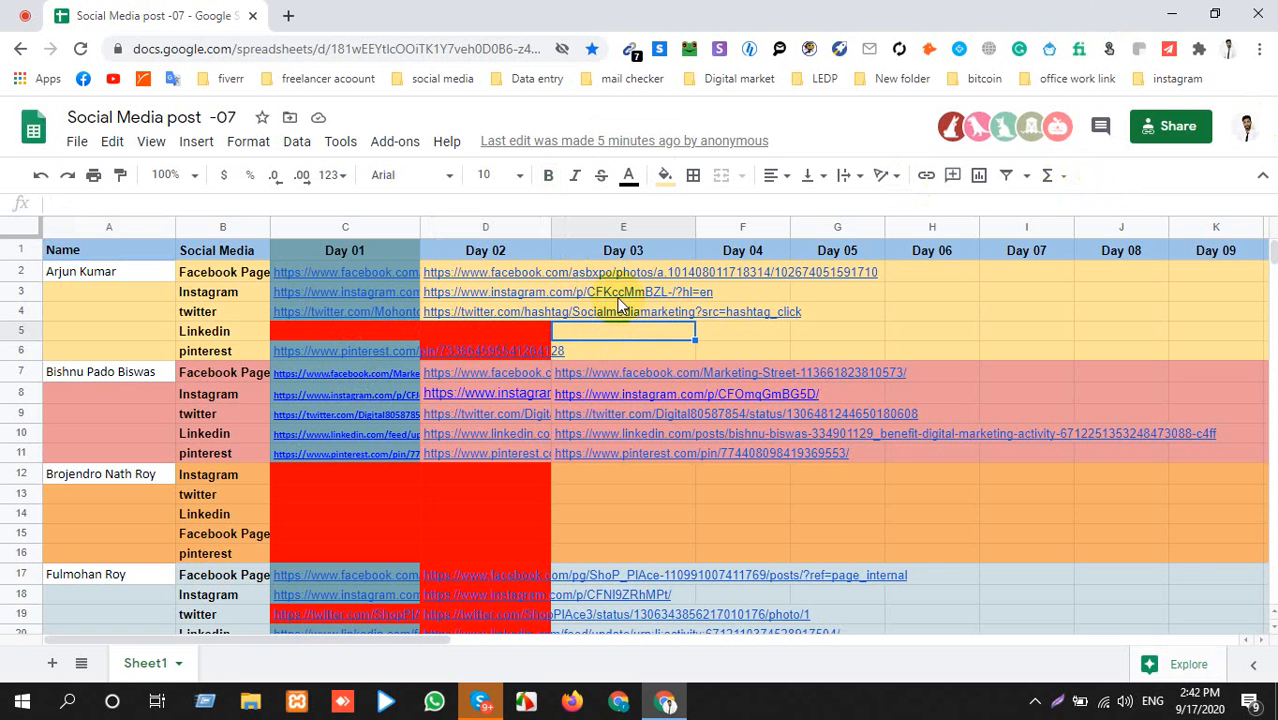
Return to the live class meeting and display its list of participants.
{"action": "left_click", "coordinate": [25, 14]}
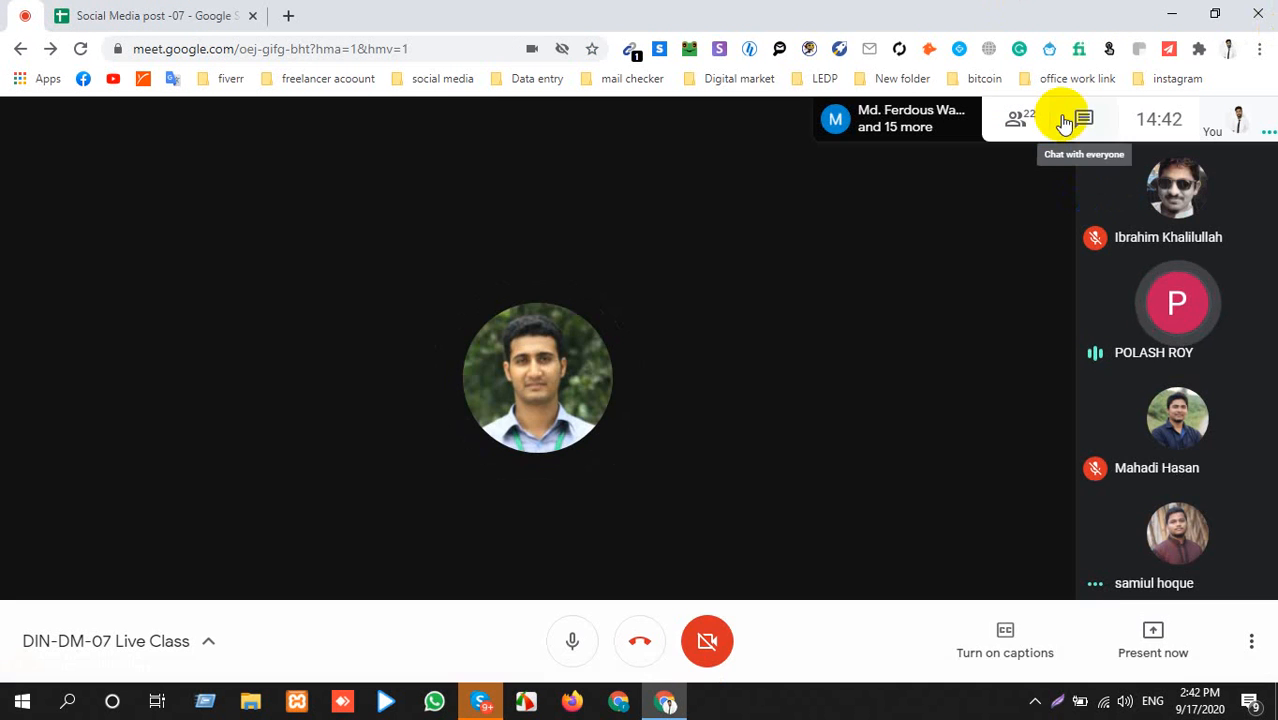
{"action": "left_click", "coordinate": [1015, 117]}
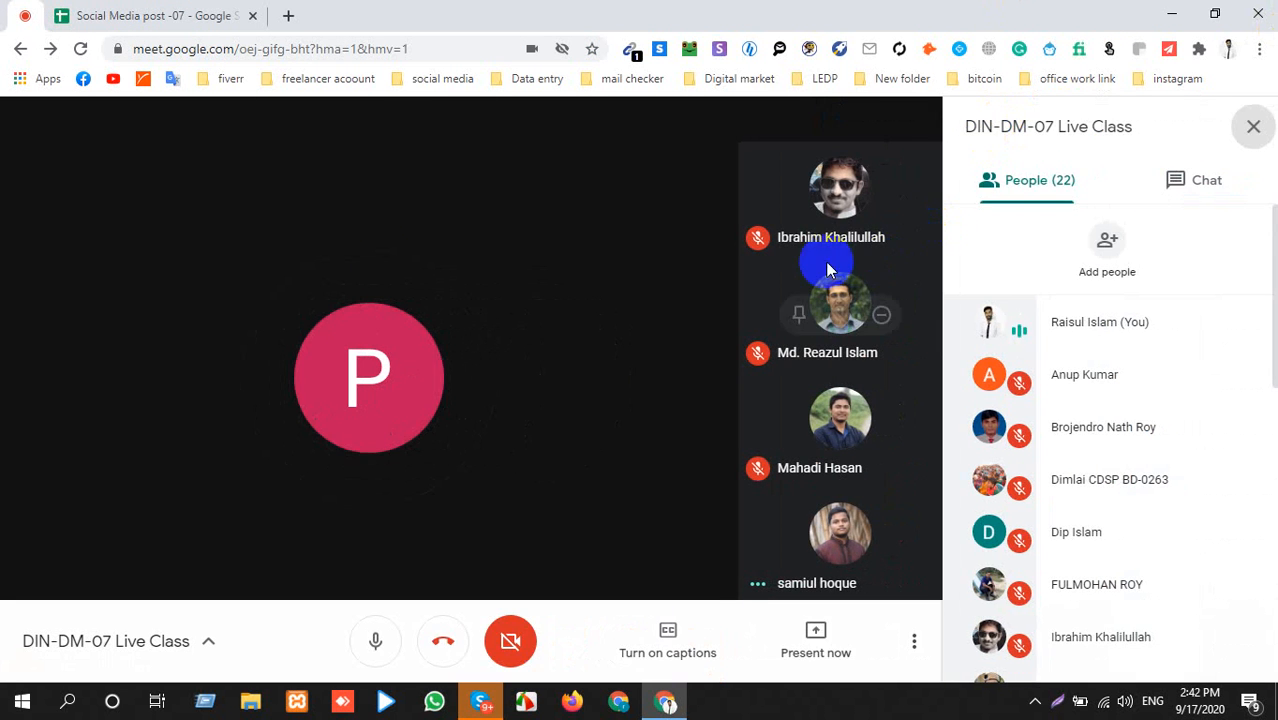
Change the Social Media post -07 spreadsheet's link sharing so that anyone with the link is a Viewer.
{"action": "left_click", "coordinate": [160, 12]}
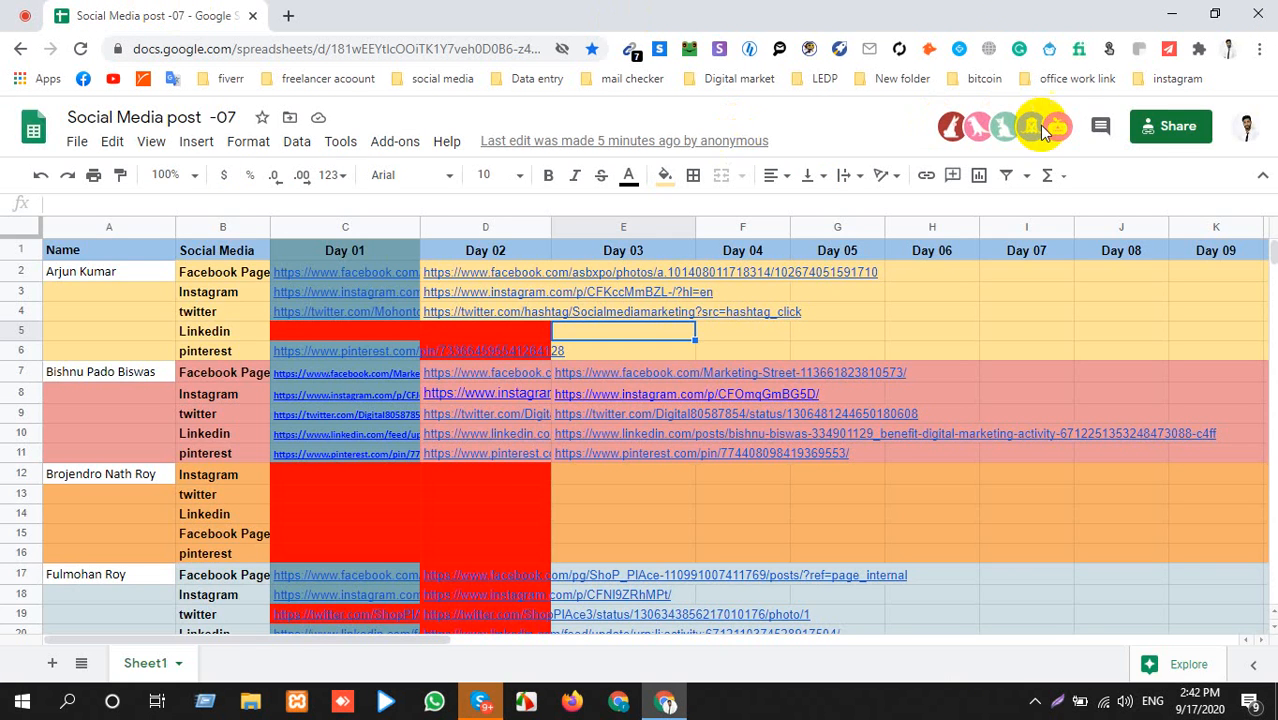
{"action": "left_click", "coordinate": [1168, 126]}
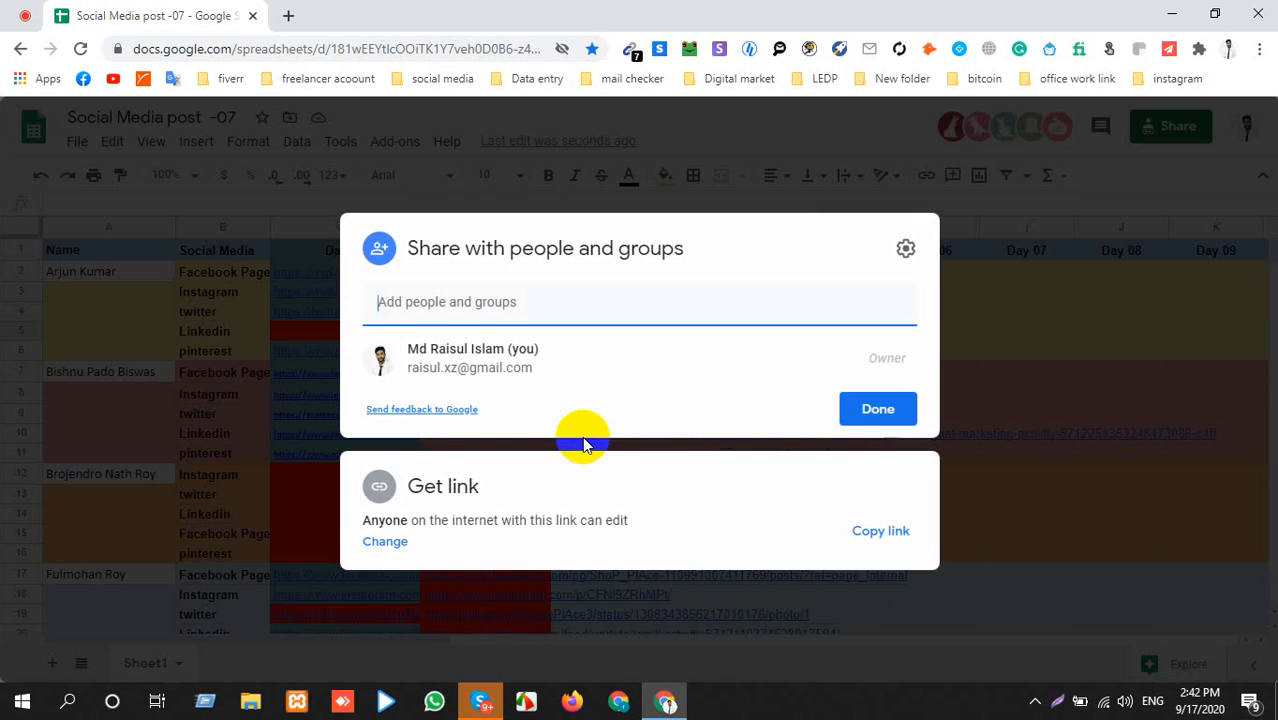
{"action": "left_click", "coordinate": [397, 542]}
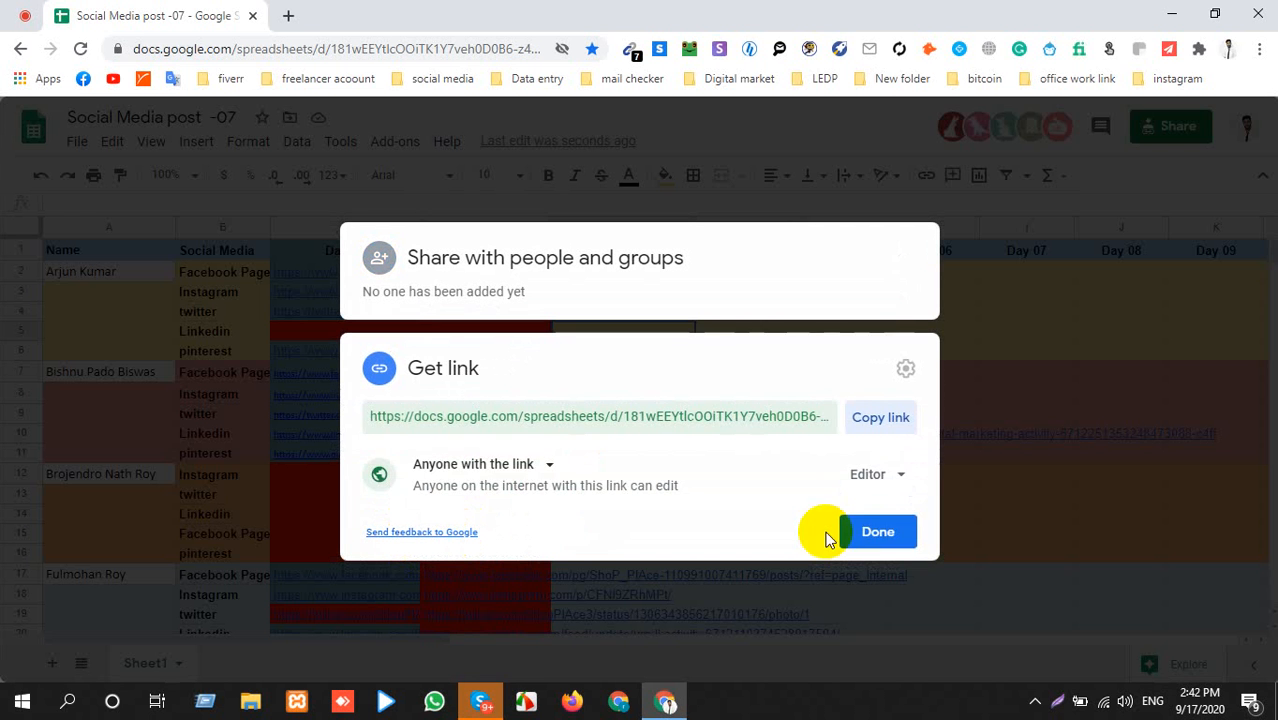
{"action": "left_click", "coordinate": [900, 480]}
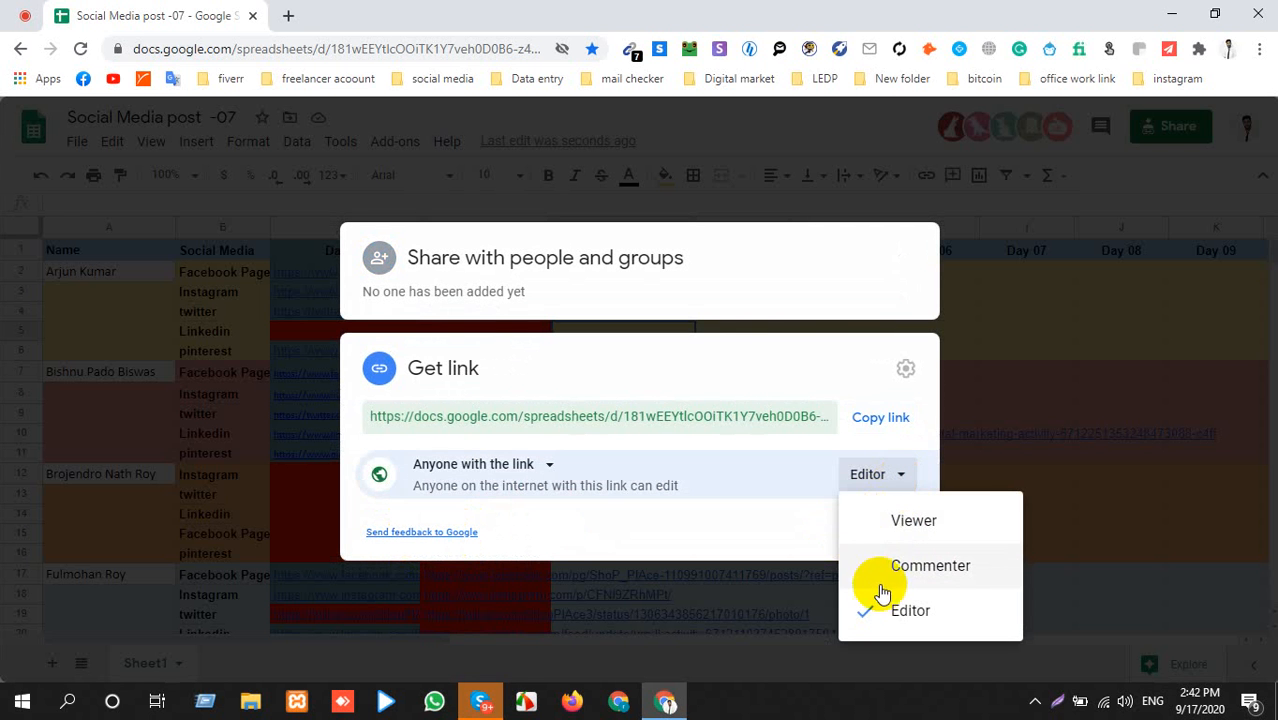
{"action": "left_click", "coordinate": [900, 523]}
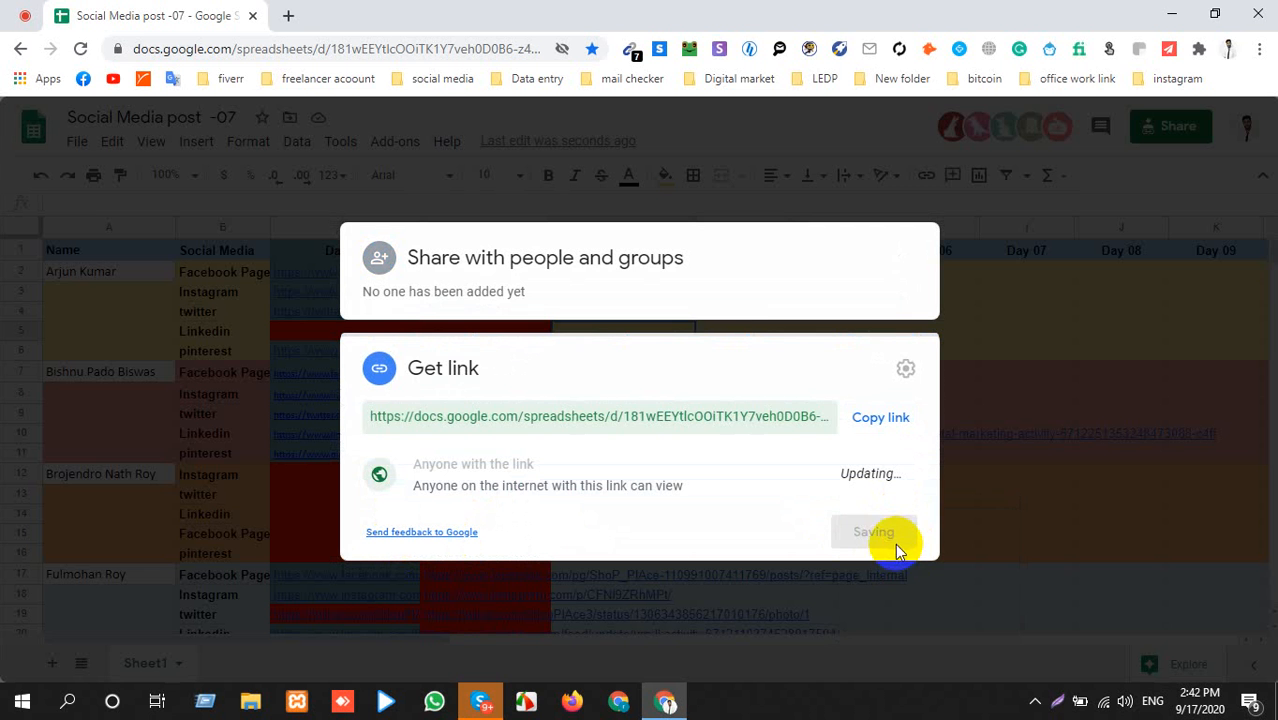
{"action": "left_click", "coordinate": [880, 535]}
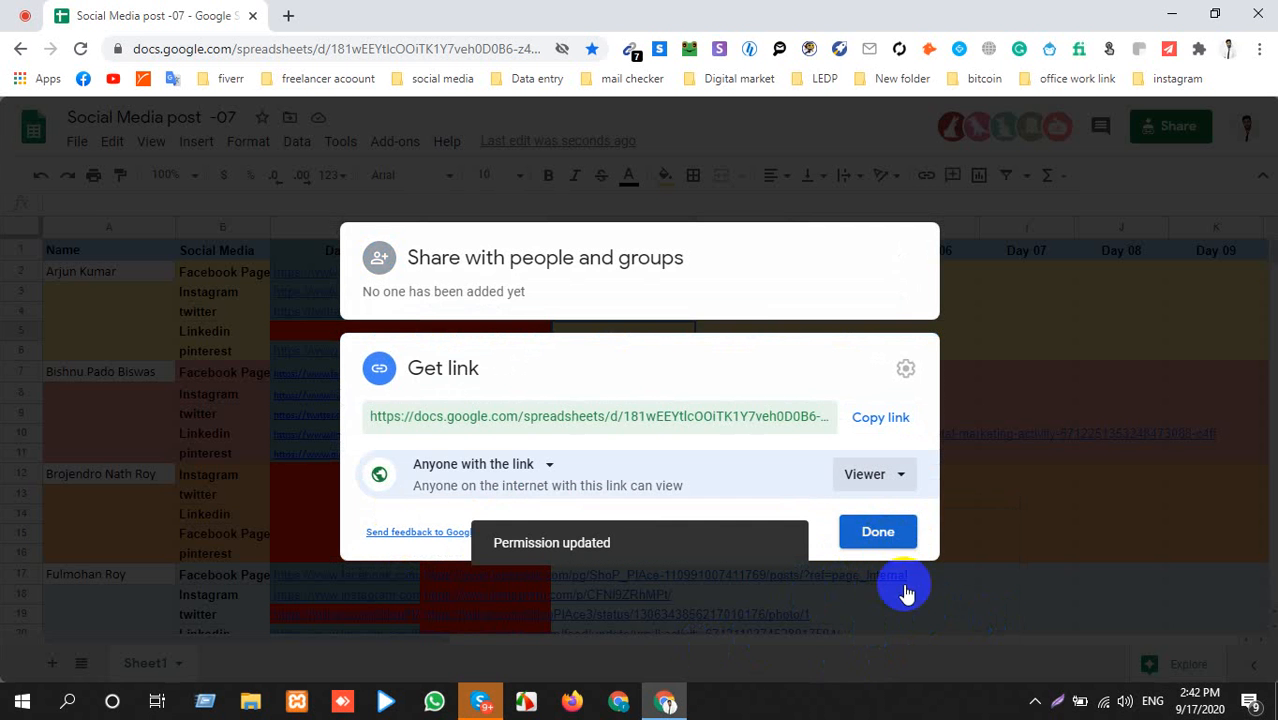
Unmute the microphone in the live class meeting and bring up the PicSee homepage.
{"action": "left_click", "coordinate": [1035, 701]}
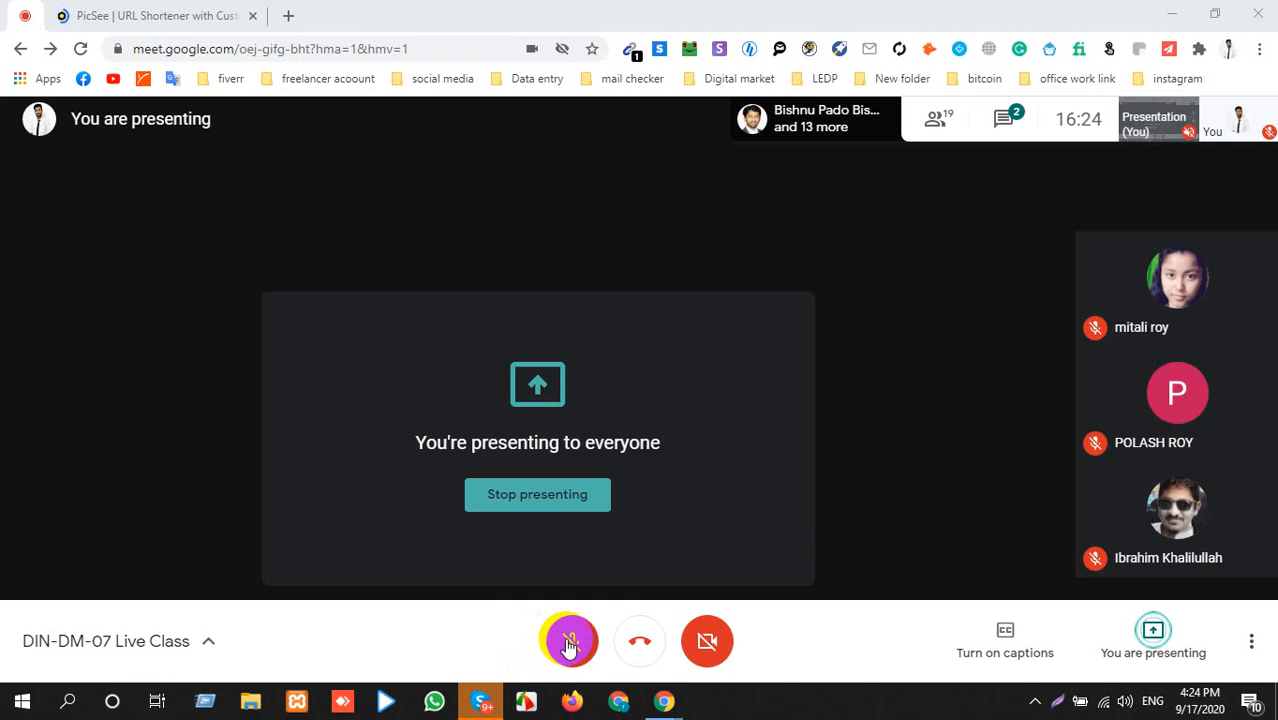
{"action": "left_click", "coordinate": [570, 645]}
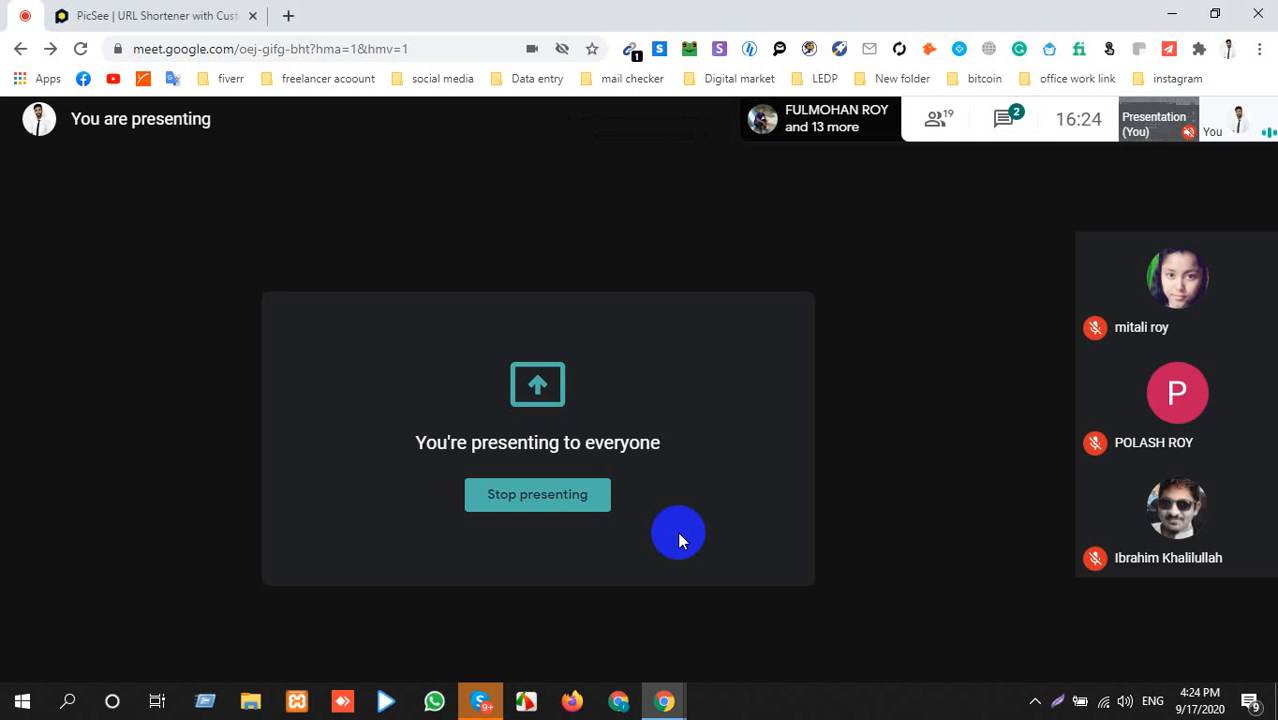
{"action": "left_click", "coordinate": [190, 10]}
{"action": "left_click", "coordinate": [40, 15]}
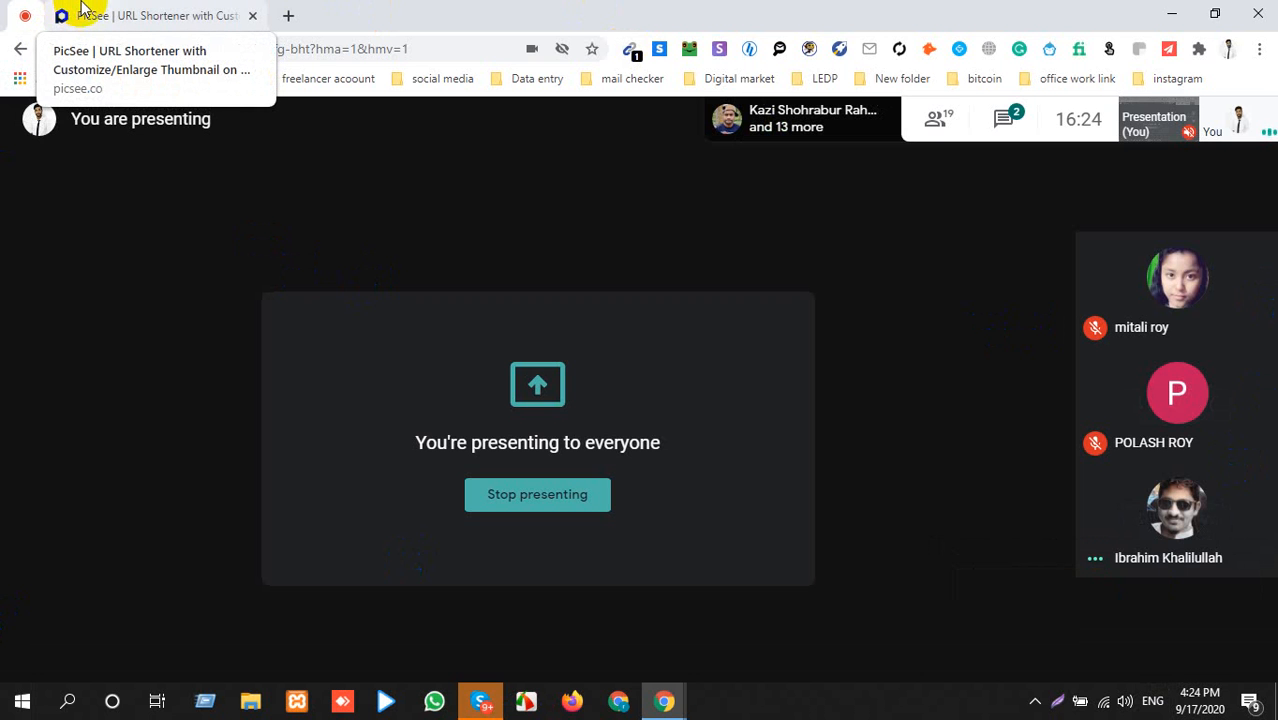
{"action": "left_click", "coordinate": [82, 12]}
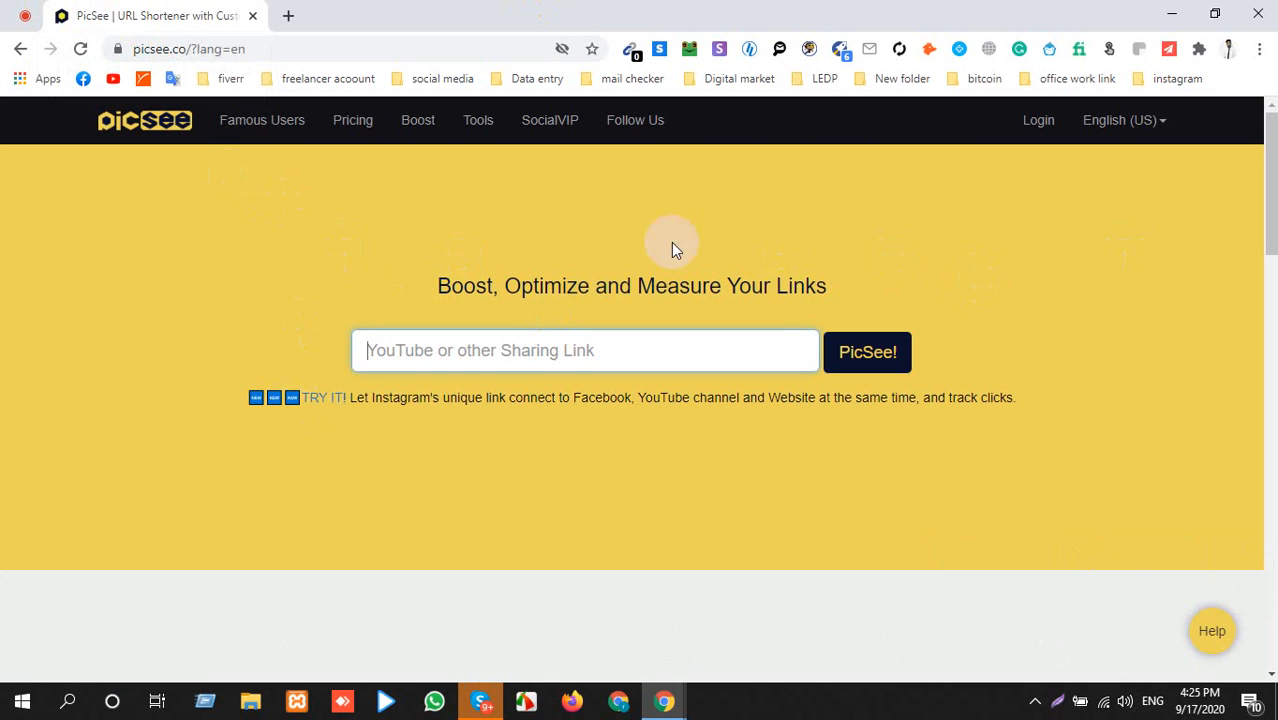
{"action": "left_click", "coordinate": [22, 14]}
{"action": "left_click", "coordinate": [157, 8]}
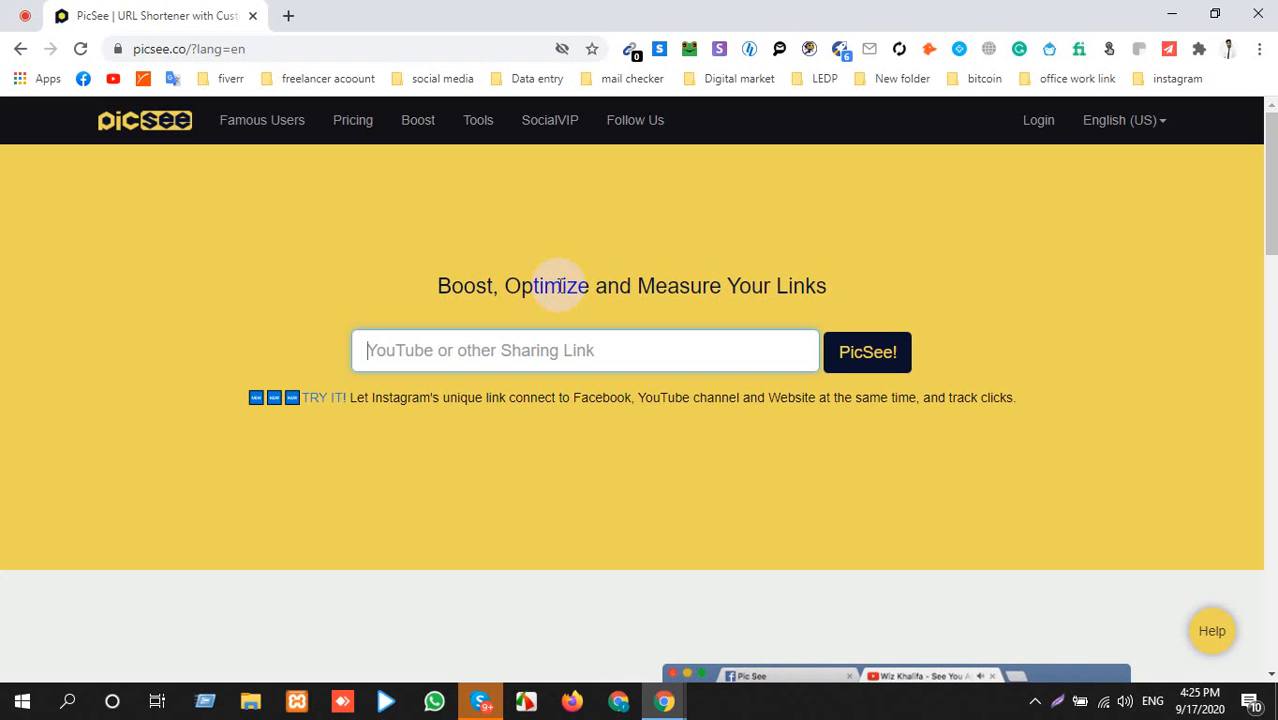
Copy the address of promoxpo.com from a new browser tab and close that tab.
{"action": "left_click", "coordinate": [289, 14]}
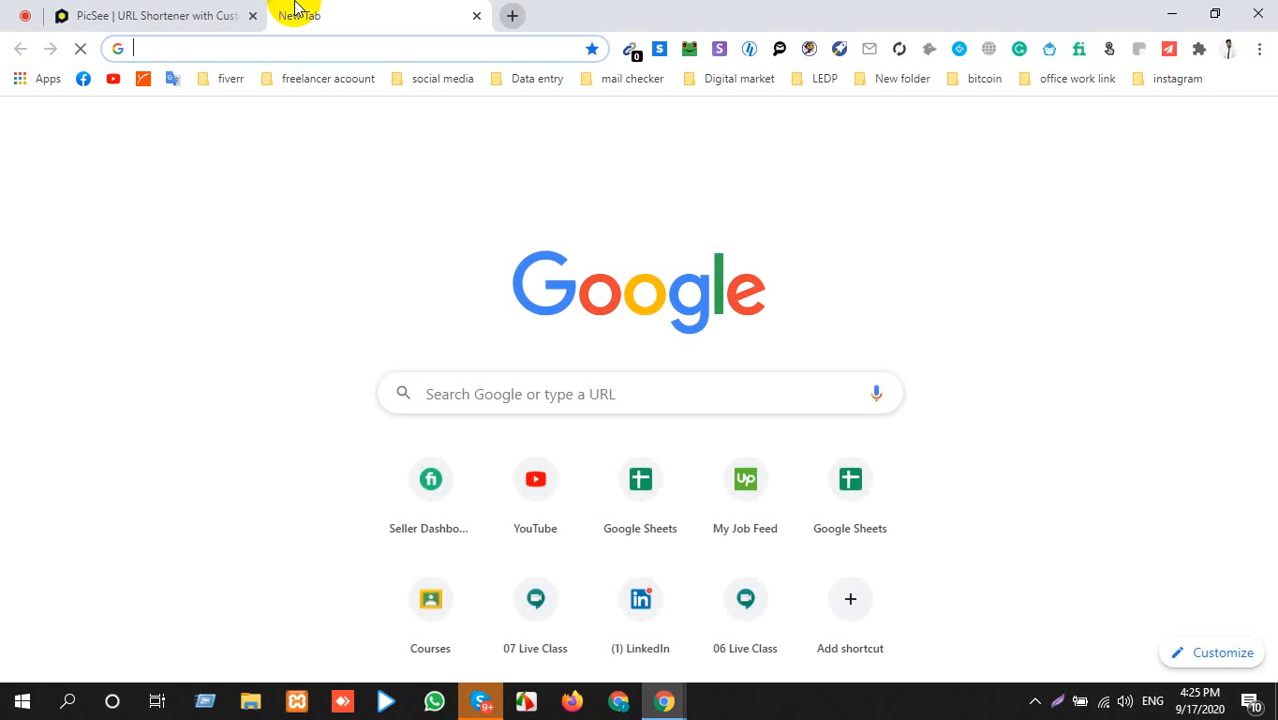
{"action": "type", "text": "promoxpo.com"}
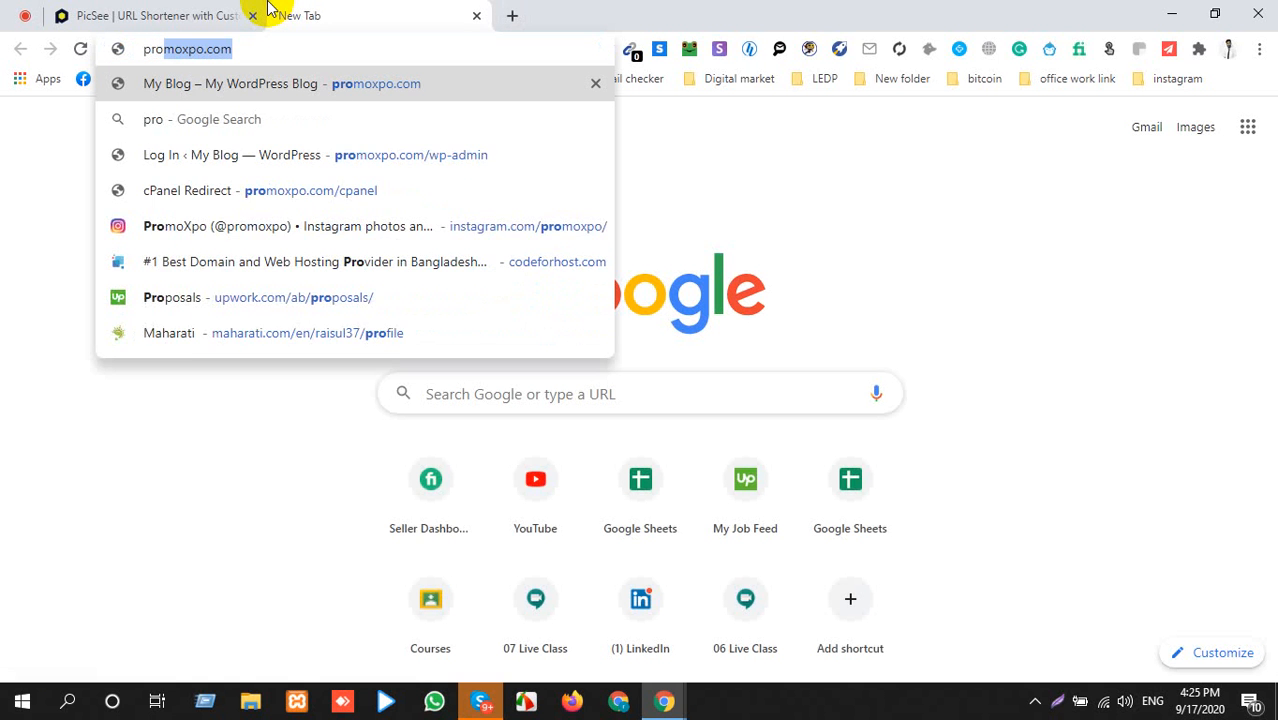
{"action": "key", "text": "Return"}
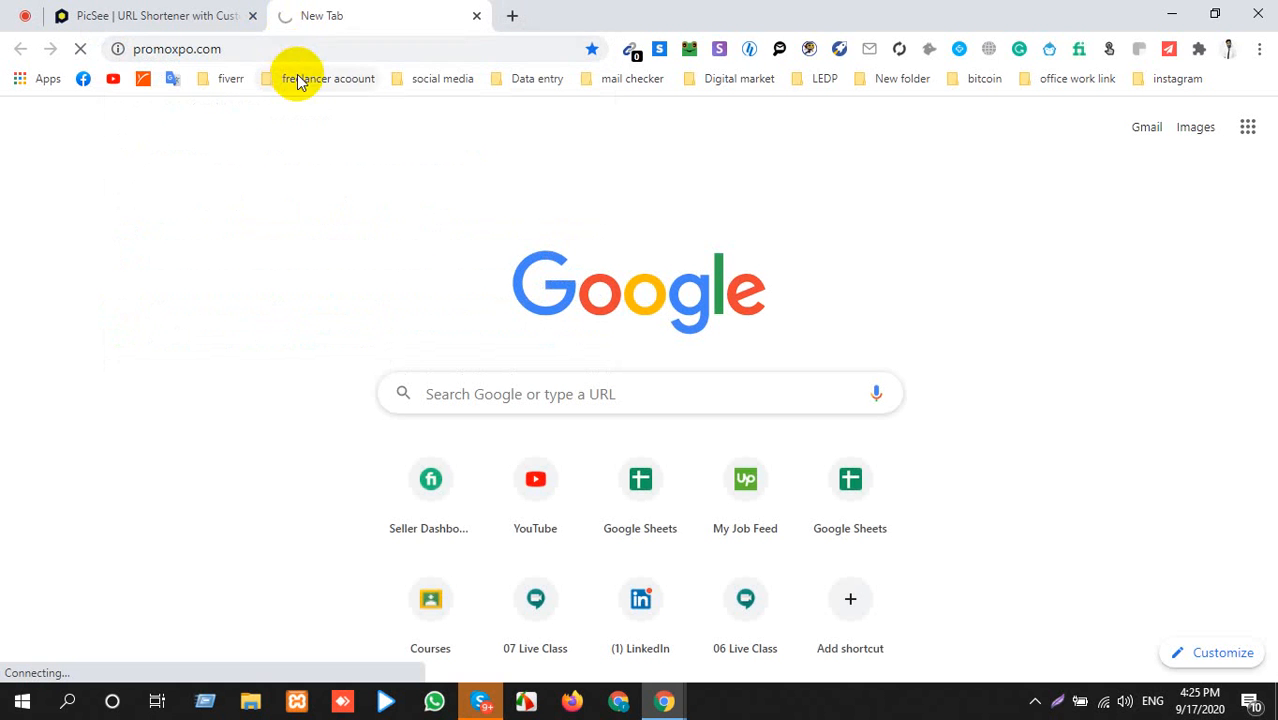
{"action": "left_click", "coordinate": [303, 49]}
{"action": "key", "text": "ctrl+c"}
{"action": "left_click", "coordinate": [205, 14]}
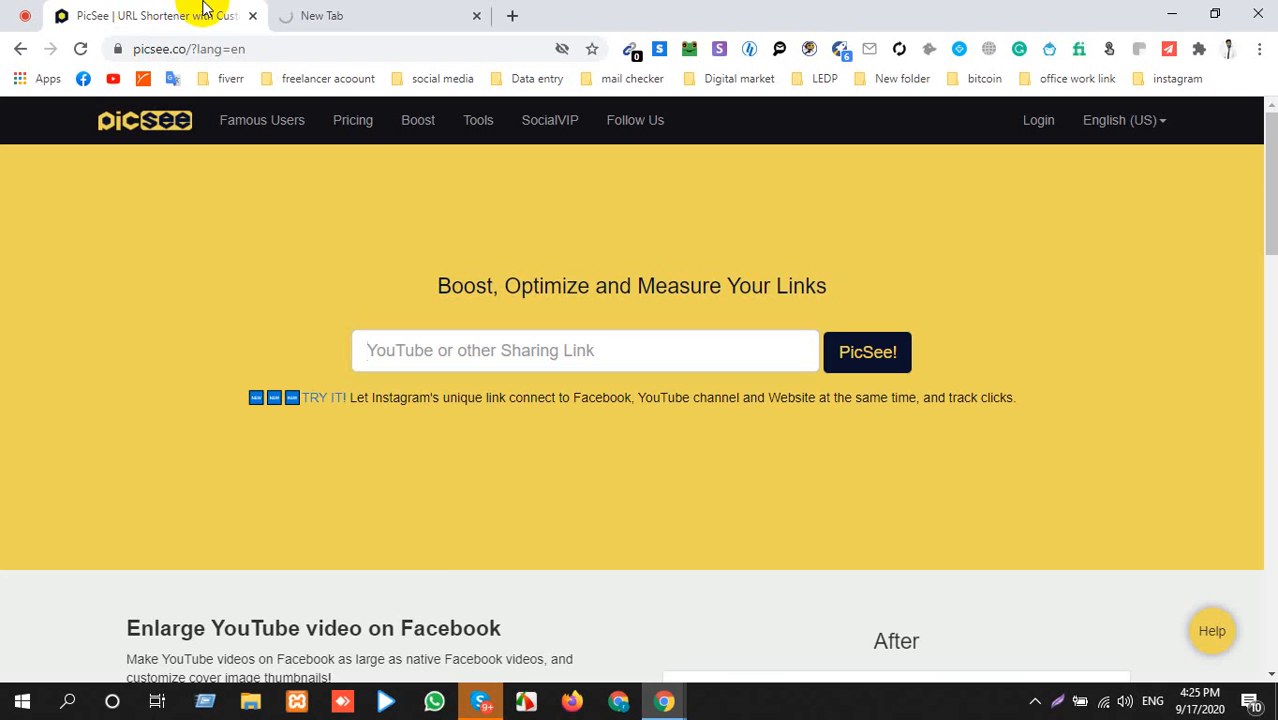
{"action": "left_click", "coordinate": [465, 14]}
{"action": "left_click", "coordinate": [475, 20]}
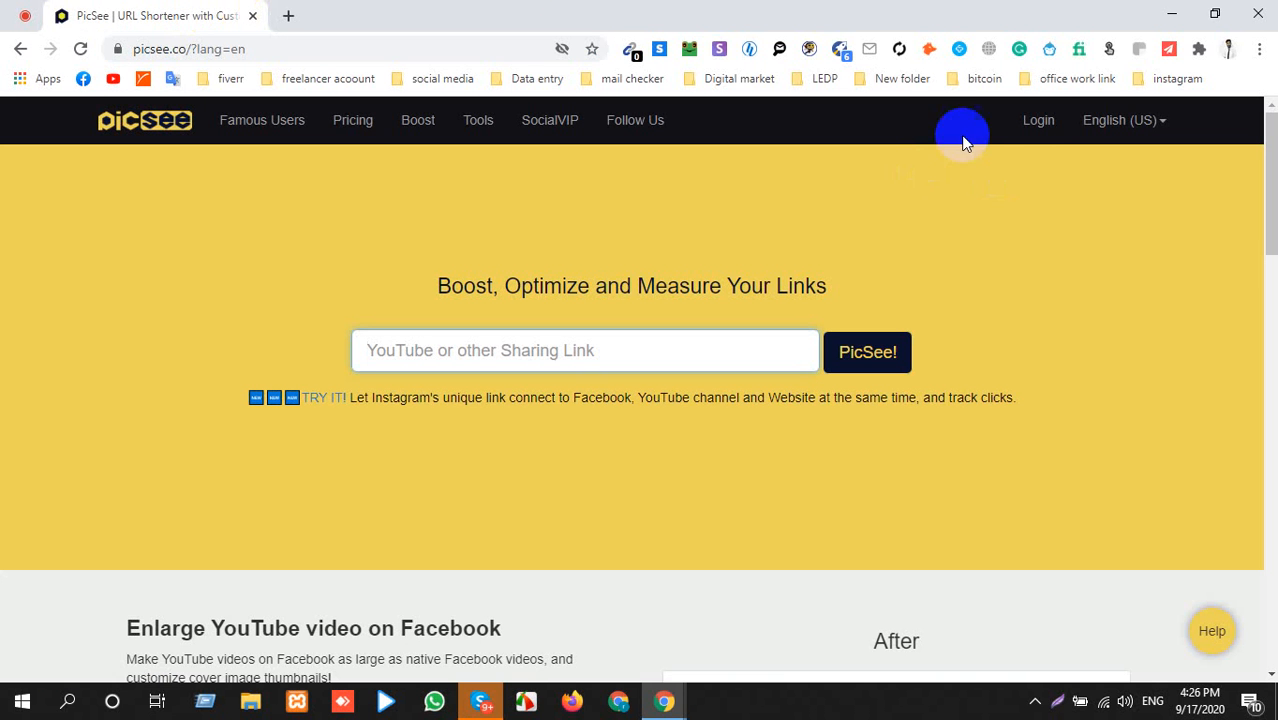
Log in to PicSee with Google, choosing the fourth account in the list.
{"action": "left_click", "coordinate": [1030, 125]}
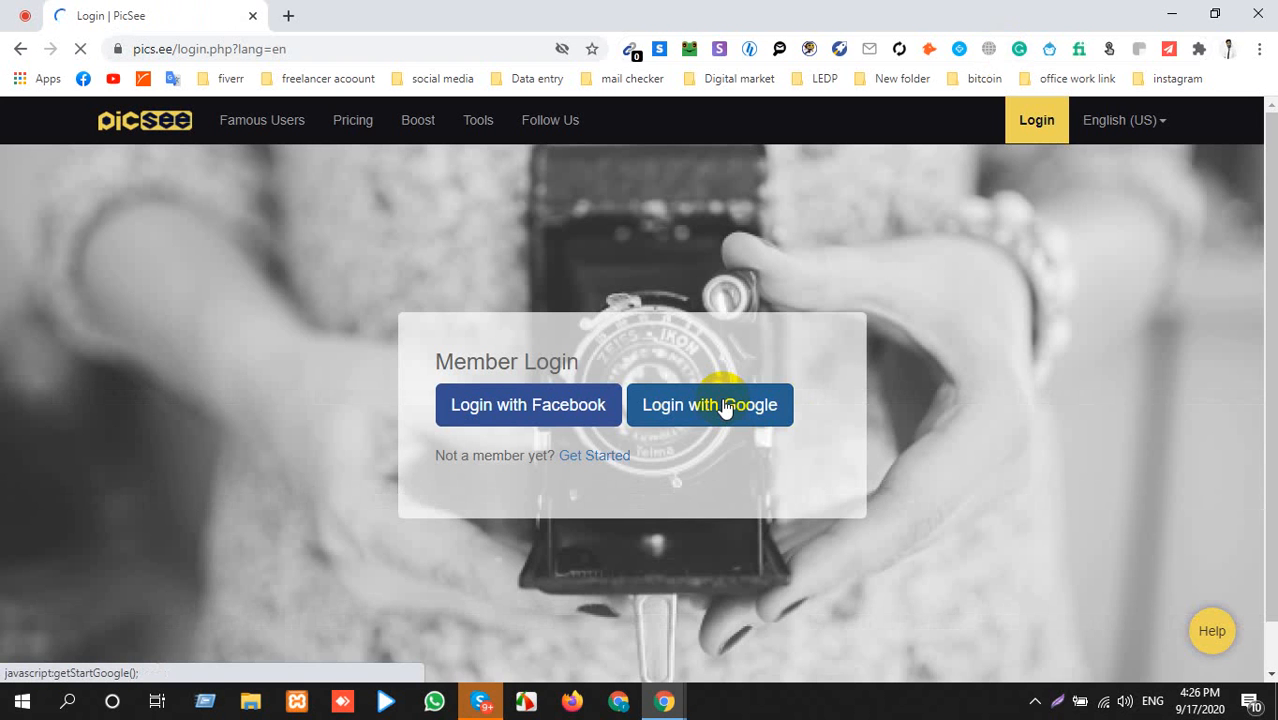
{"action": "left_click", "coordinate": [726, 410]}
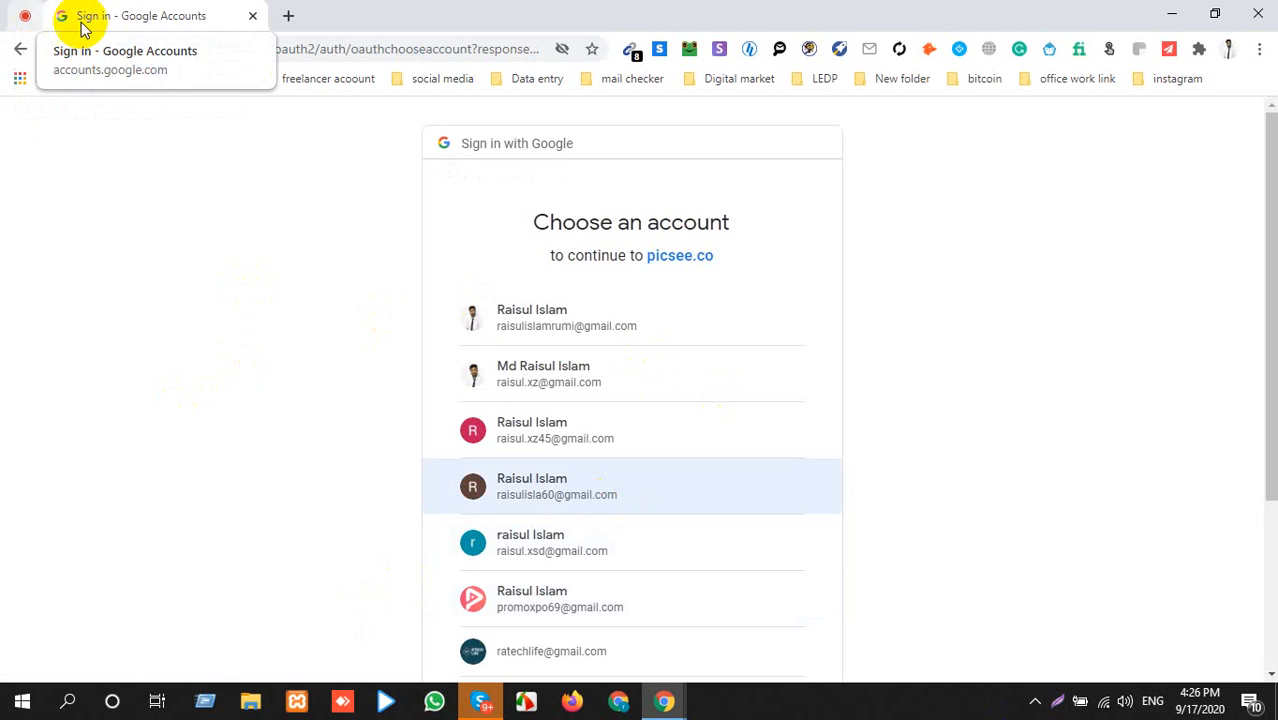
{"action": "left_click", "coordinate": [624, 494]}
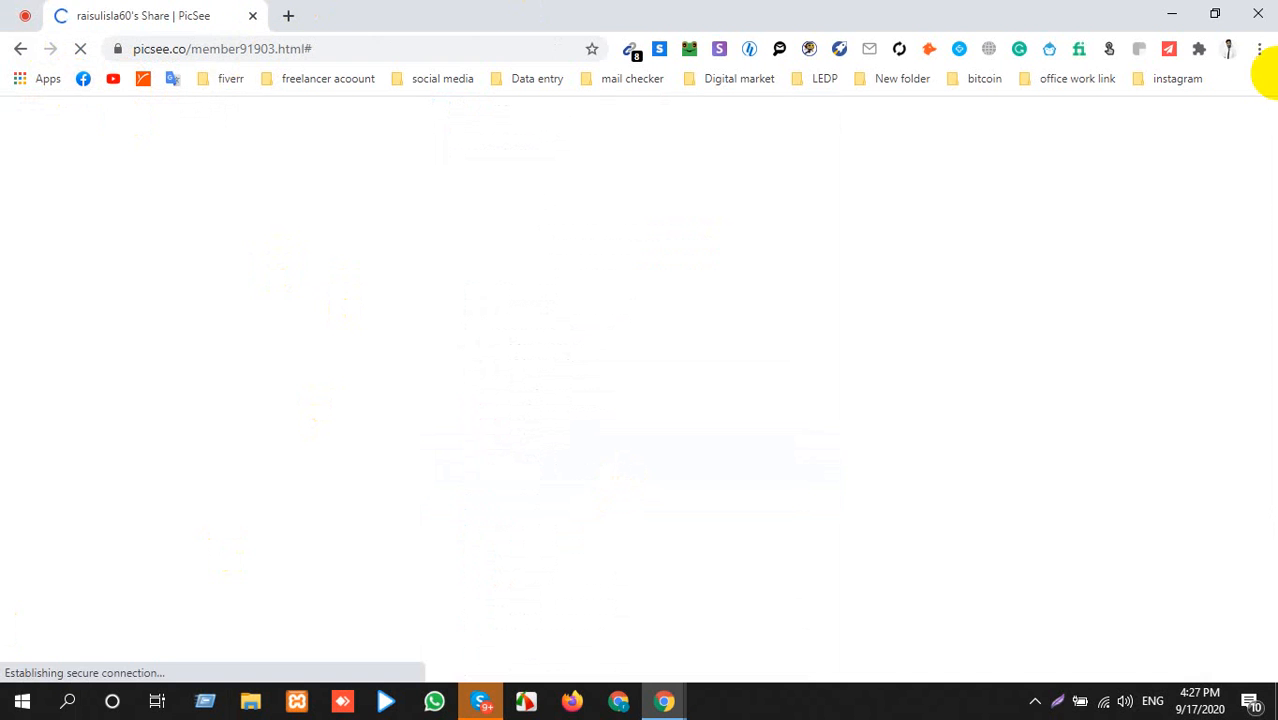
{"action": "left_click", "coordinate": [24, 18]}
{"action": "left_click", "coordinate": [161, 10]}
{"action": "left_click", "coordinate": [25, 14]}
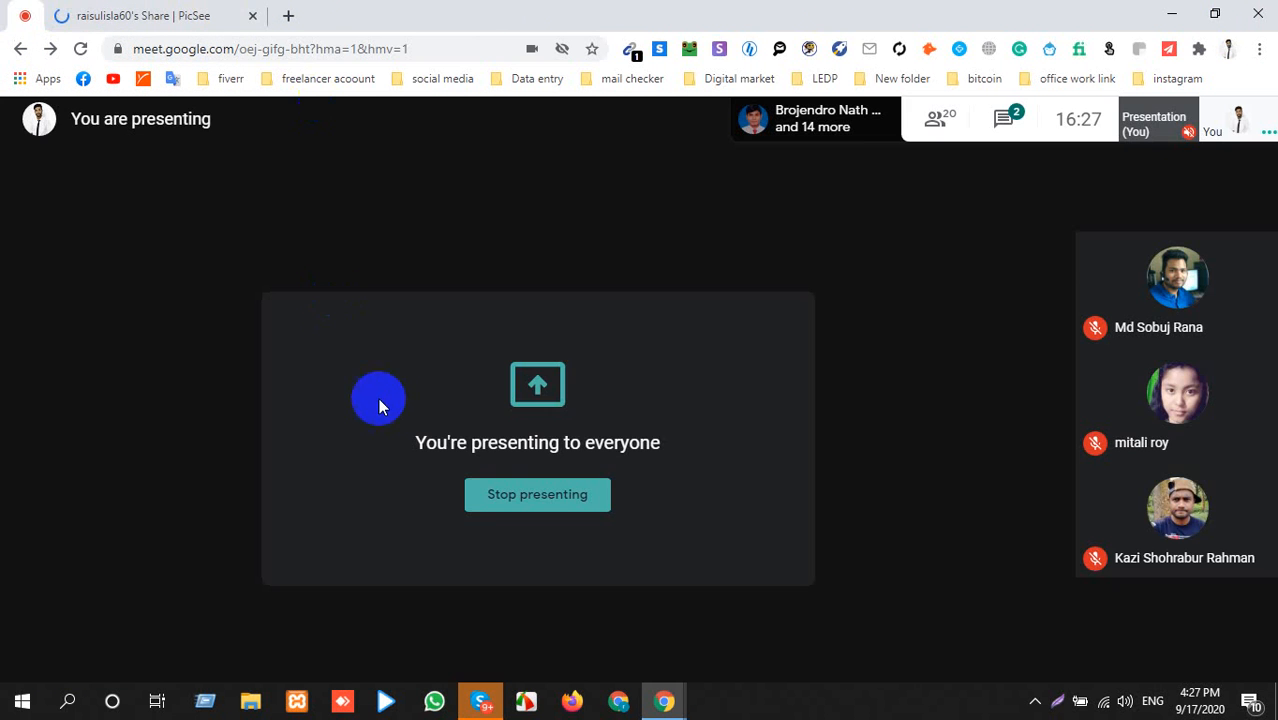
{"action": "left_click", "coordinate": [57, 17]}
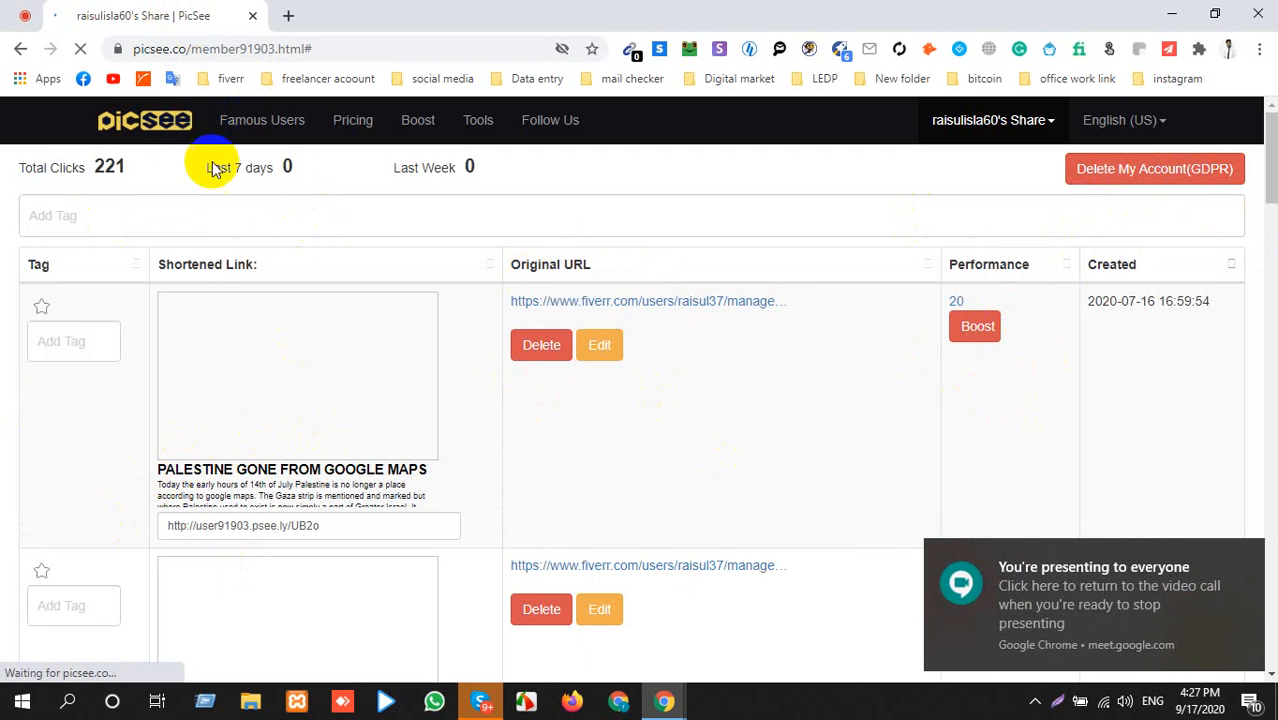
Examine the PicSee account's total clicks and its list of shortened links, and return to the homepage.
{"action": "left_click_drag", "start_coordinate": [79, 168], "coordinate": [137, 166]}
{"action": "triple_click", "coordinate": [126, 170]}
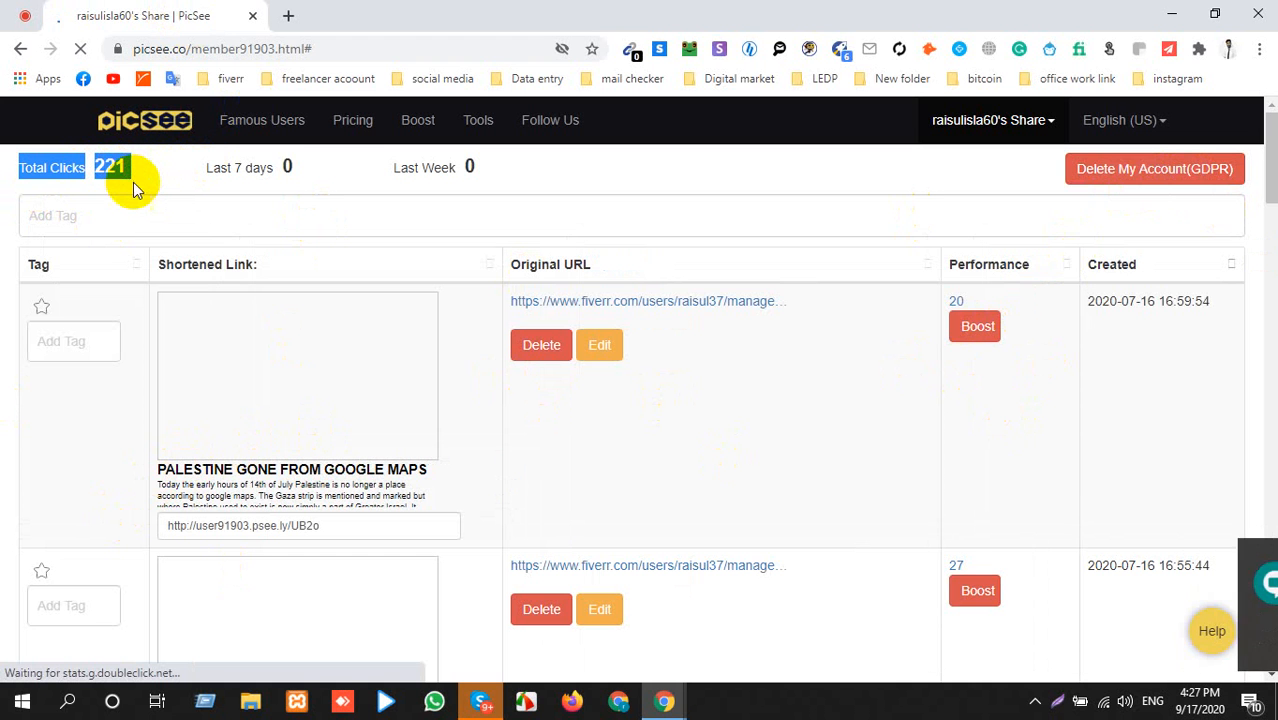
{"action": "scroll", "coordinate": [228, 470], "scroll_direction": "down", "scroll_amount": 4}
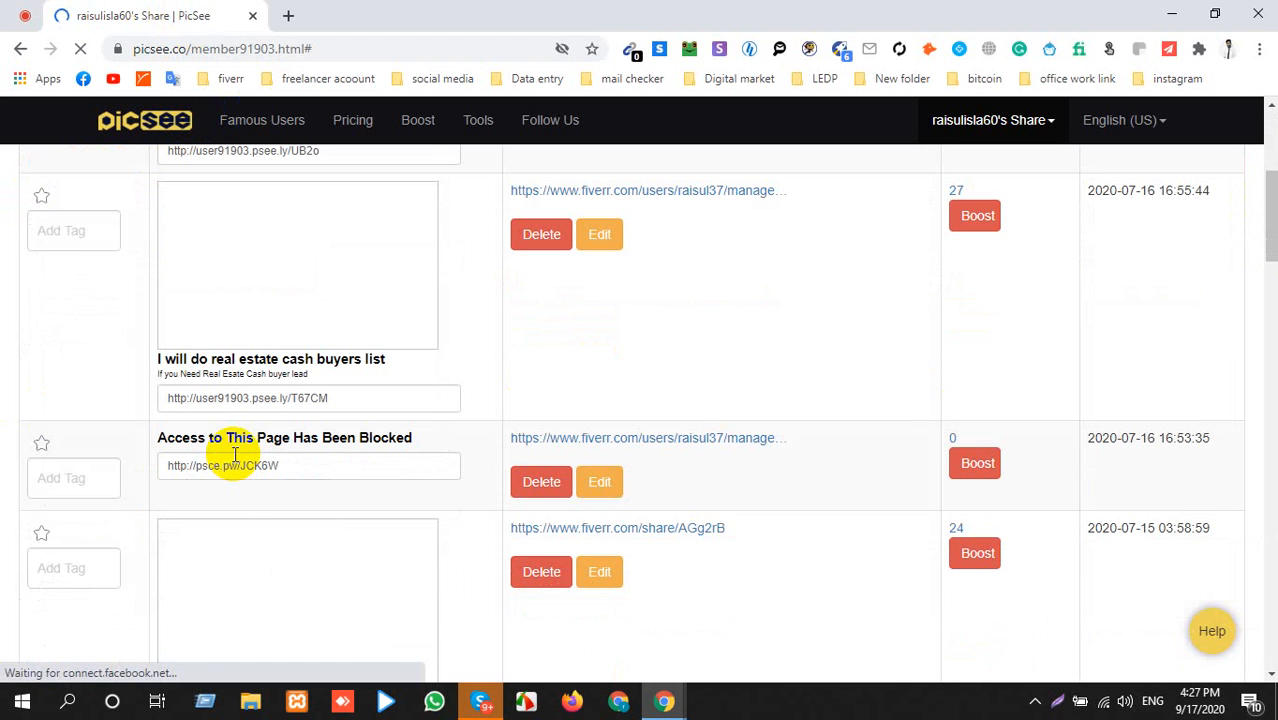
{"action": "scroll", "coordinate": [1061, 491], "scroll_direction": "up", "scroll_amount": 4}
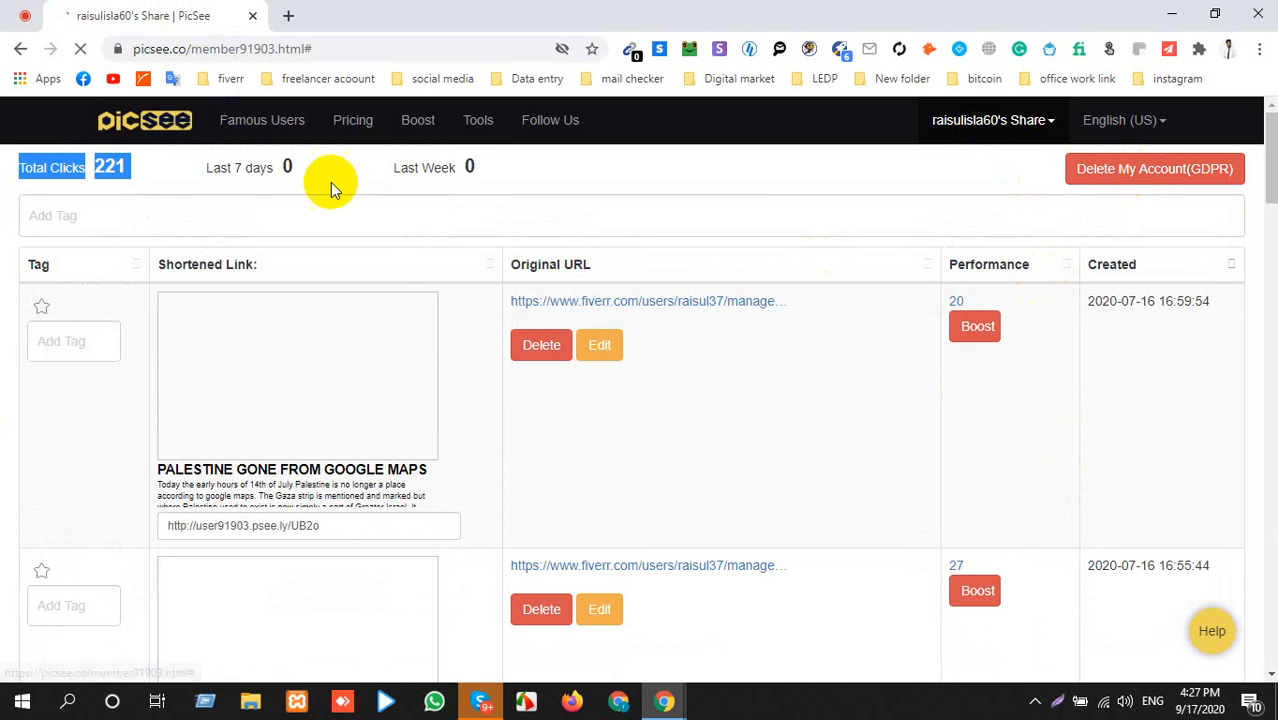
{"action": "left_click", "coordinate": [650, 193]}
{"action": "left_click", "coordinate": [1125, 170]}
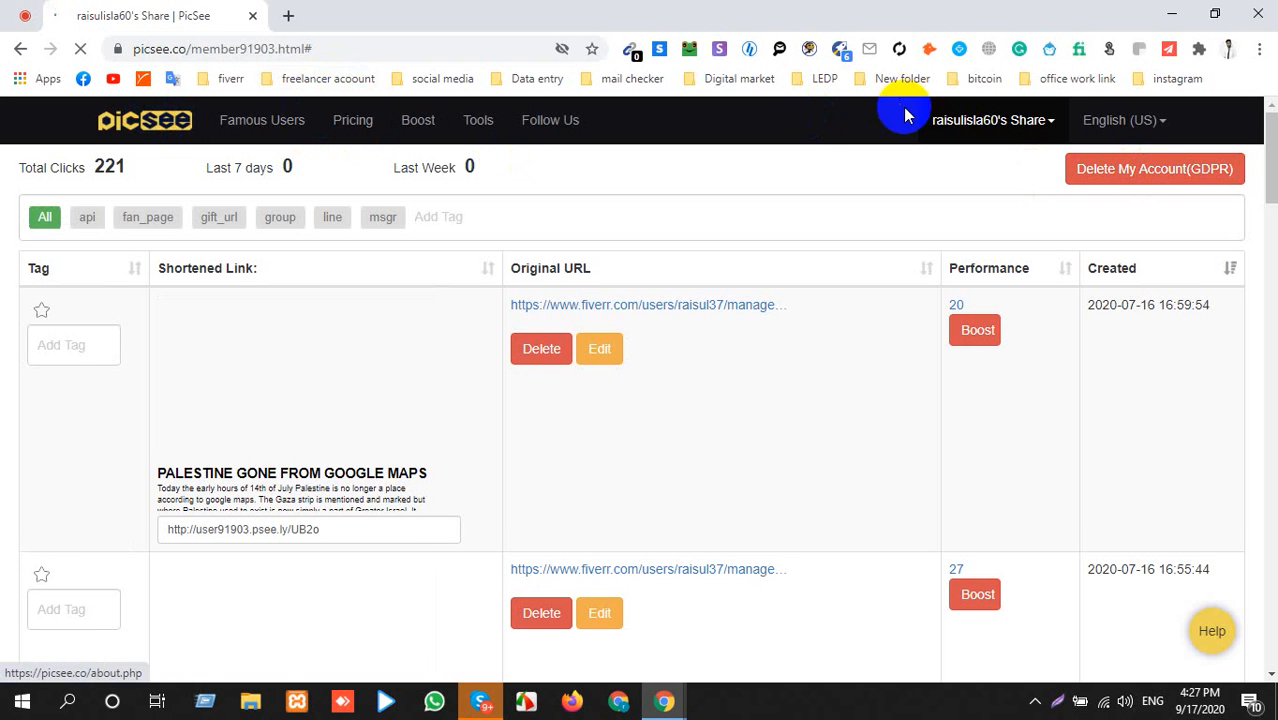
{"action": "left_click", "coordinate": [1035, 121]}
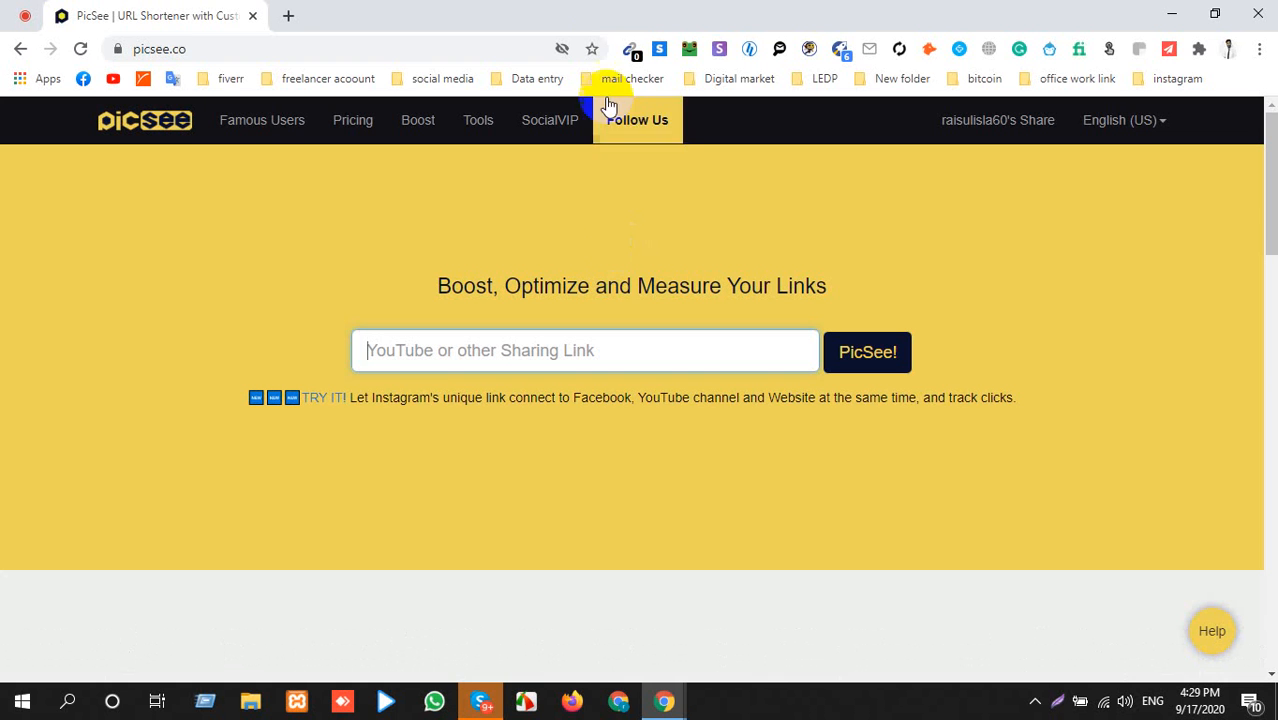
Connect the computer to the Redmi 6 Wi-Fi network with automatic connection enabled.
{"action": "left_click", "coordinate": [1106, 703]}
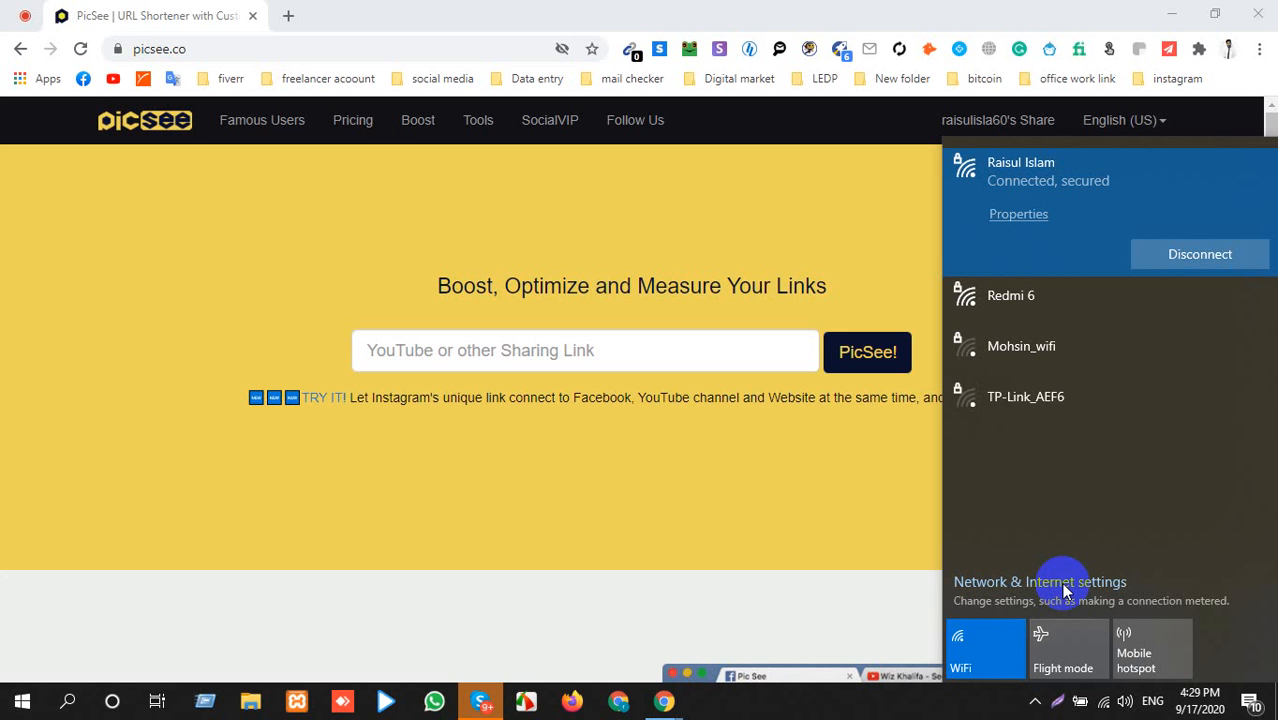
{"action": "left_click", "coordinate": [1099, 301]}
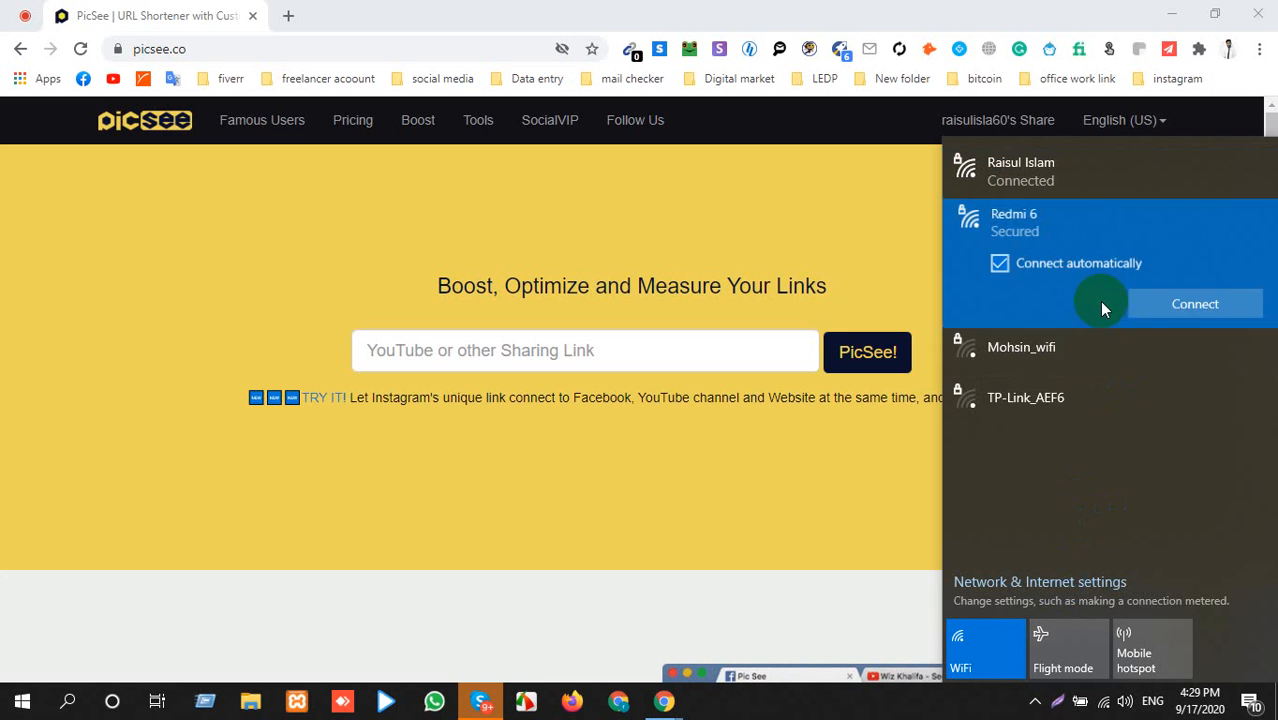
{"action": "left_click", "coordinate": [1210, 301]}
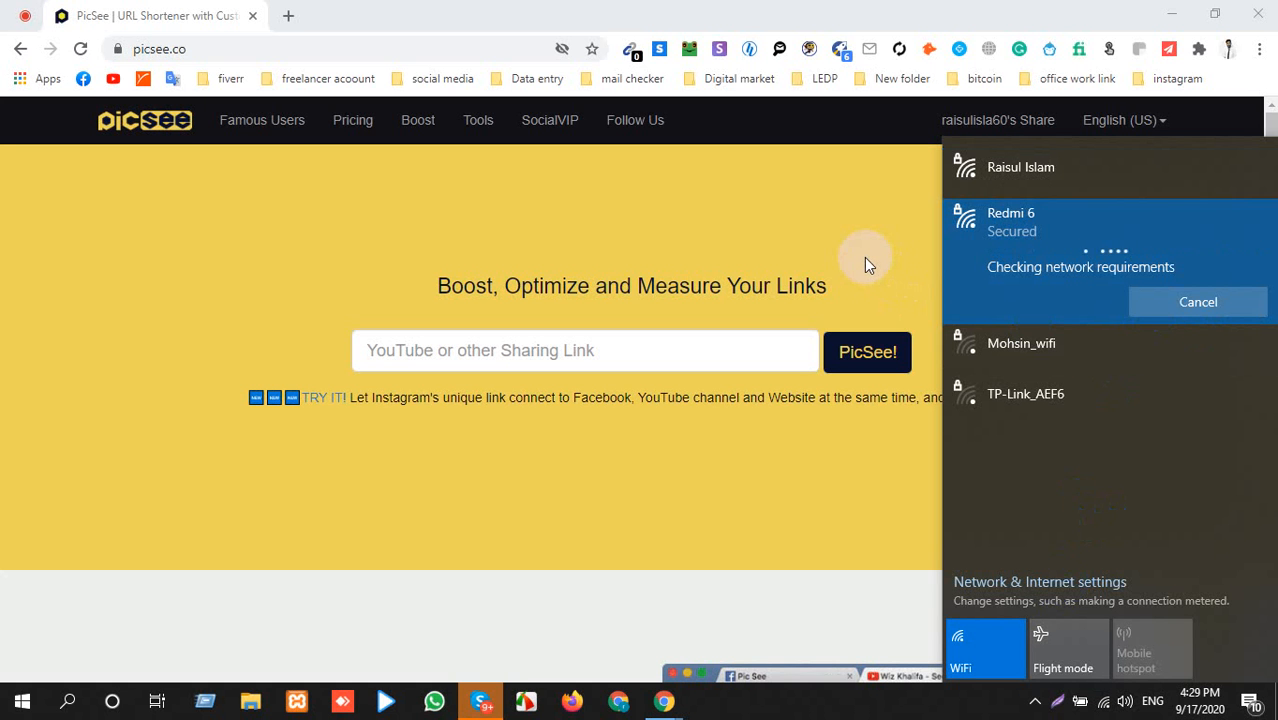
Shorten the copied promoxpo.com address with PicSee and briefly check the Google Meet presentation.
{"action": "left_click", "coordinate": [601, 355]}
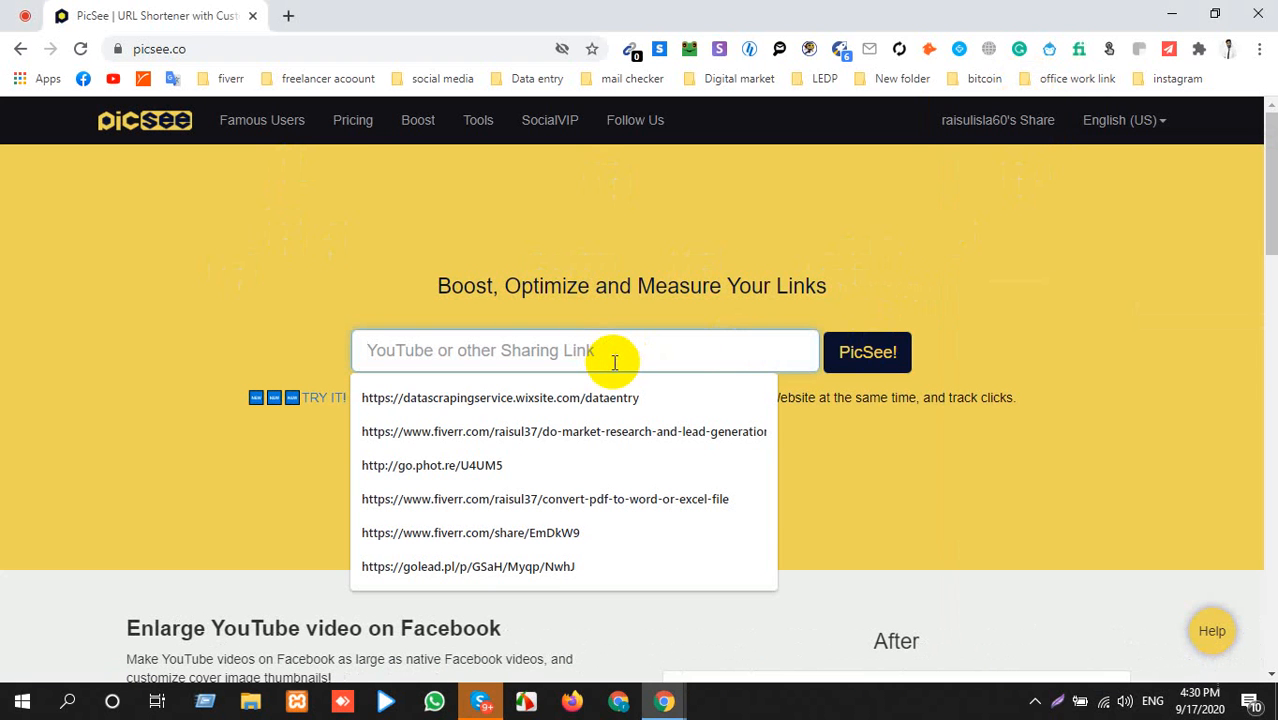
{"action": "key", "text": "ctrl+v"}
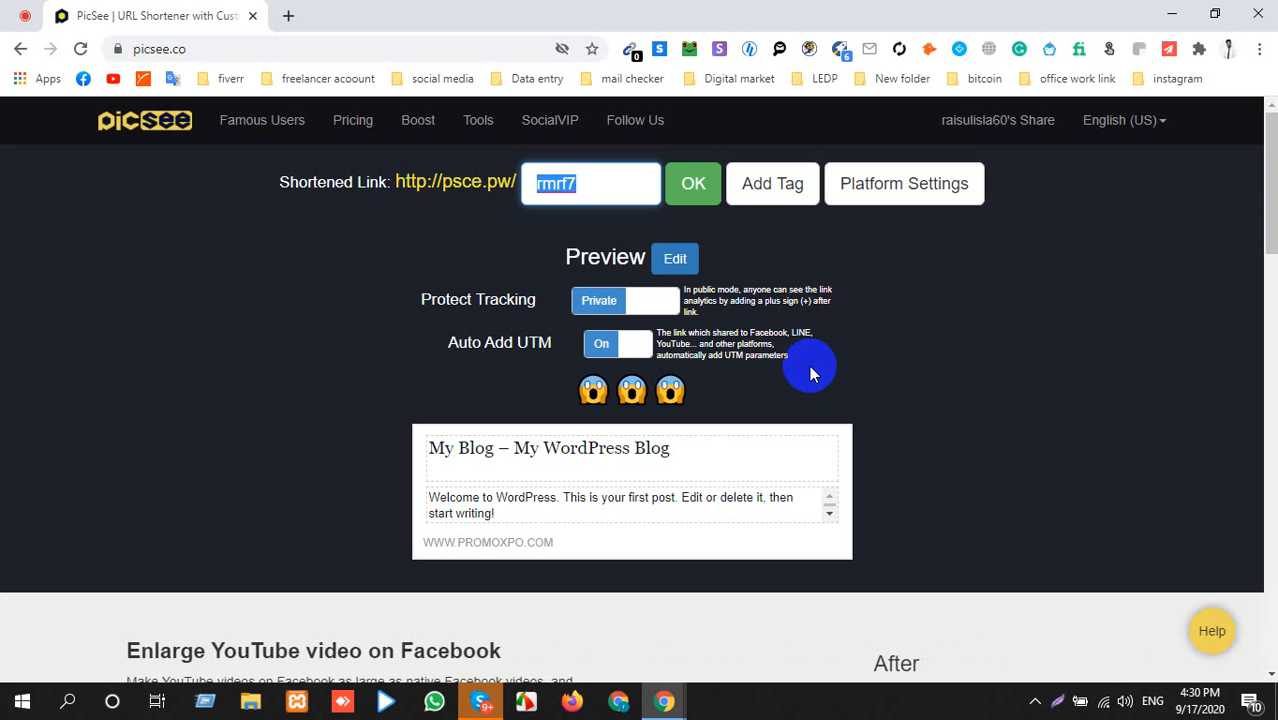
{"action": "left_click", "coordinate": [25, 15]}
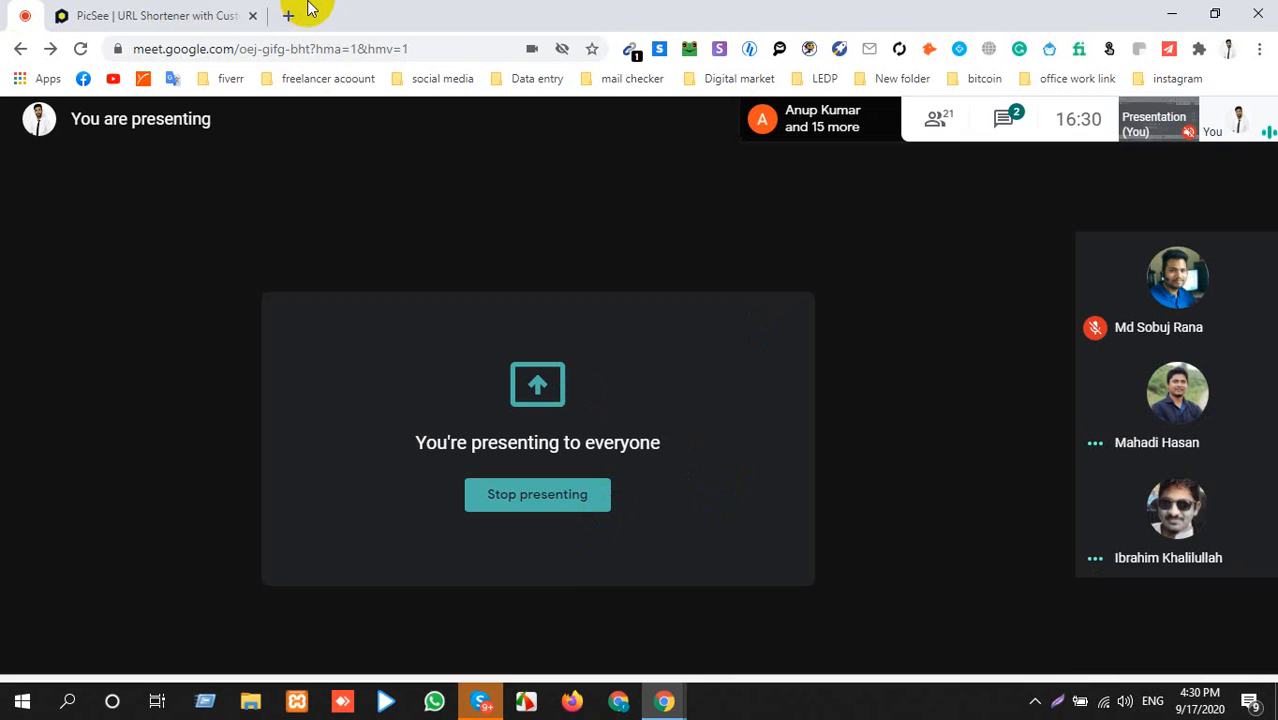
{"action": "left_click", "coordinate": [160, 15]}
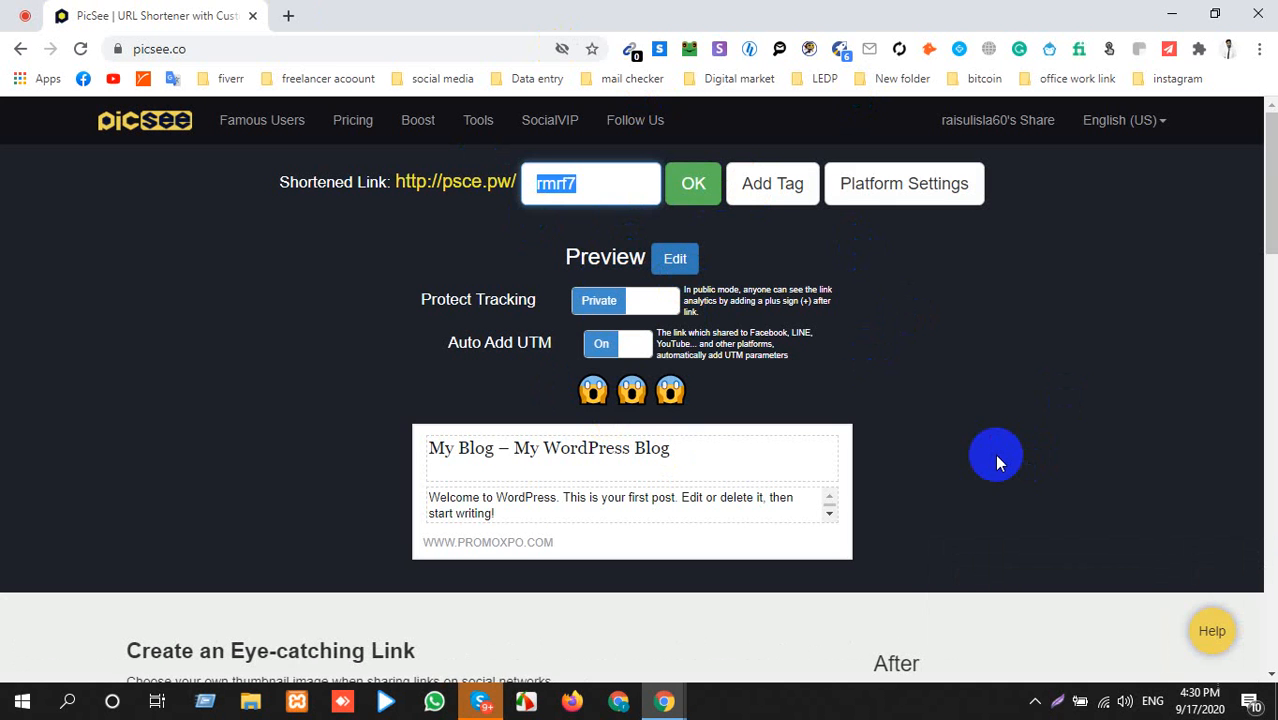
Open the preview editor for the shortened promoxpo.com link and look over its image, title and description areas.
{"action": "left_click", "coordinate": [687, 274]}
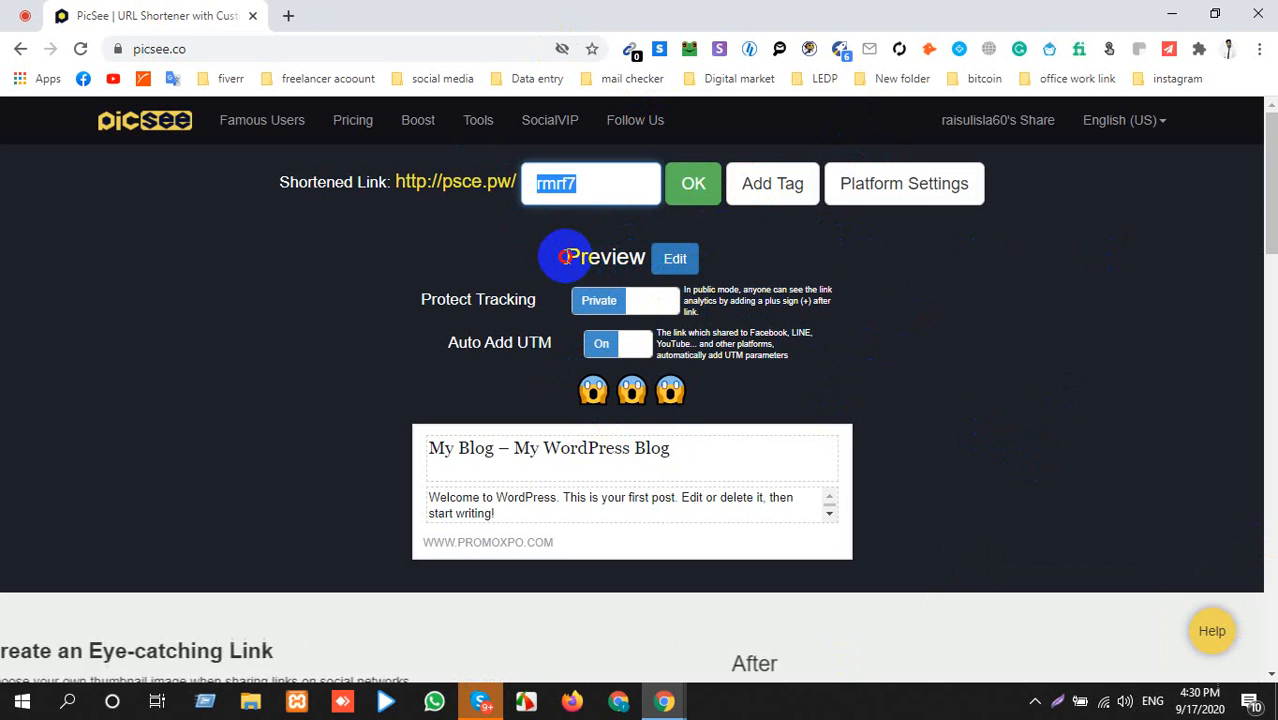
{"action": "left_click_drag", "start_coordinate": [562, 255], "coordinate": [652, 258]}
{"action": "left_click", "coordinate": [686, 268]}
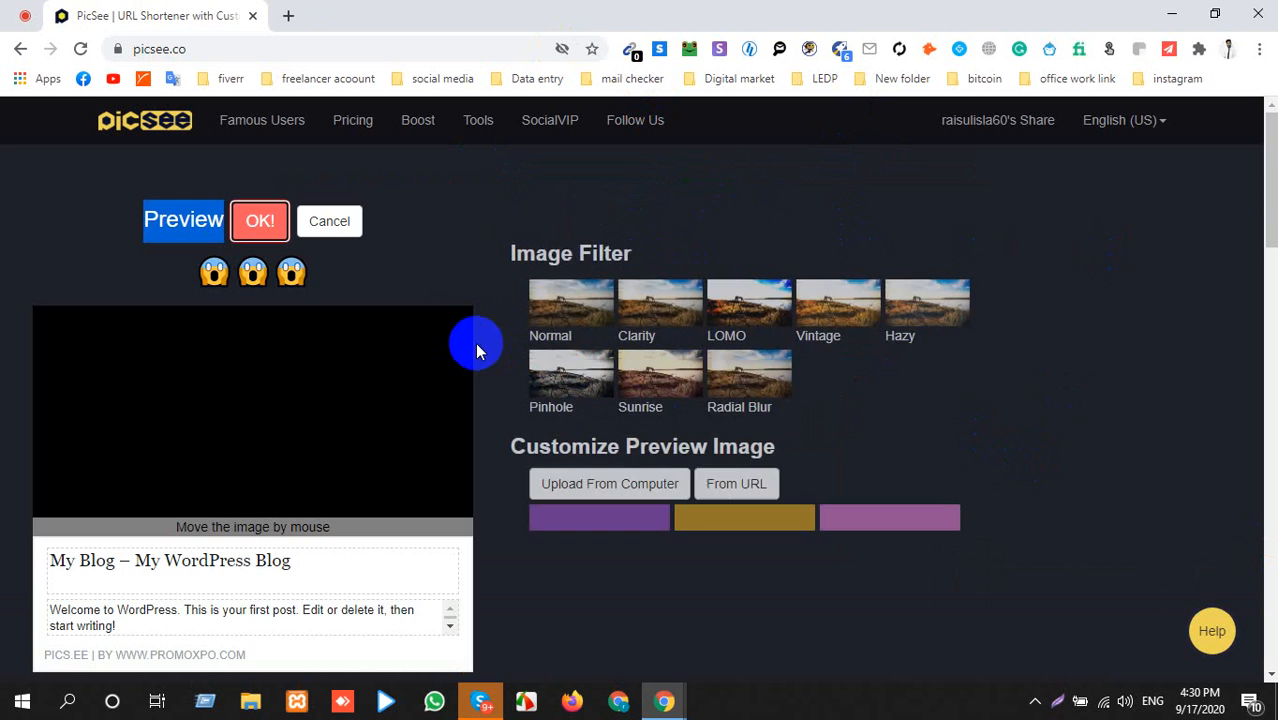
{"action": "scroll", "coordinate": [300, 505], "scroll_direction": "down", "scroll_amount": 2}
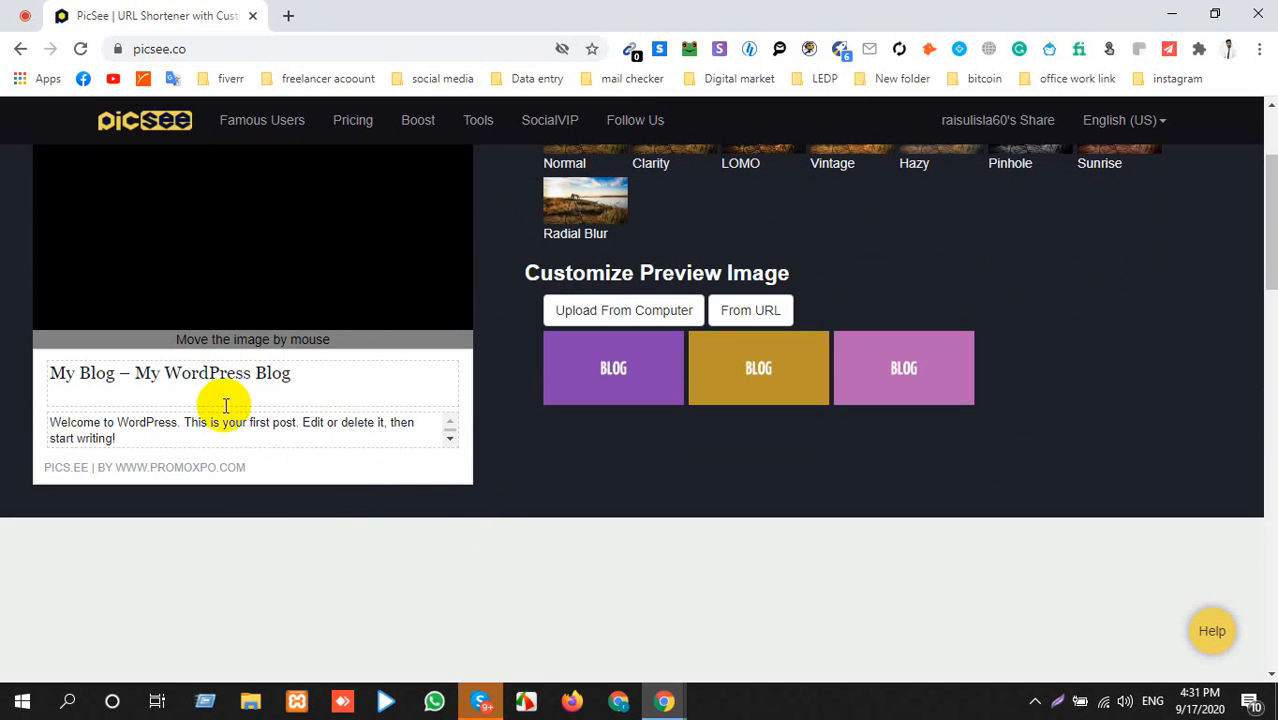
{"action": "double_click", "coordinate": [254, 339]}
{"action": "left_click", "coordinate": [305, 466]}
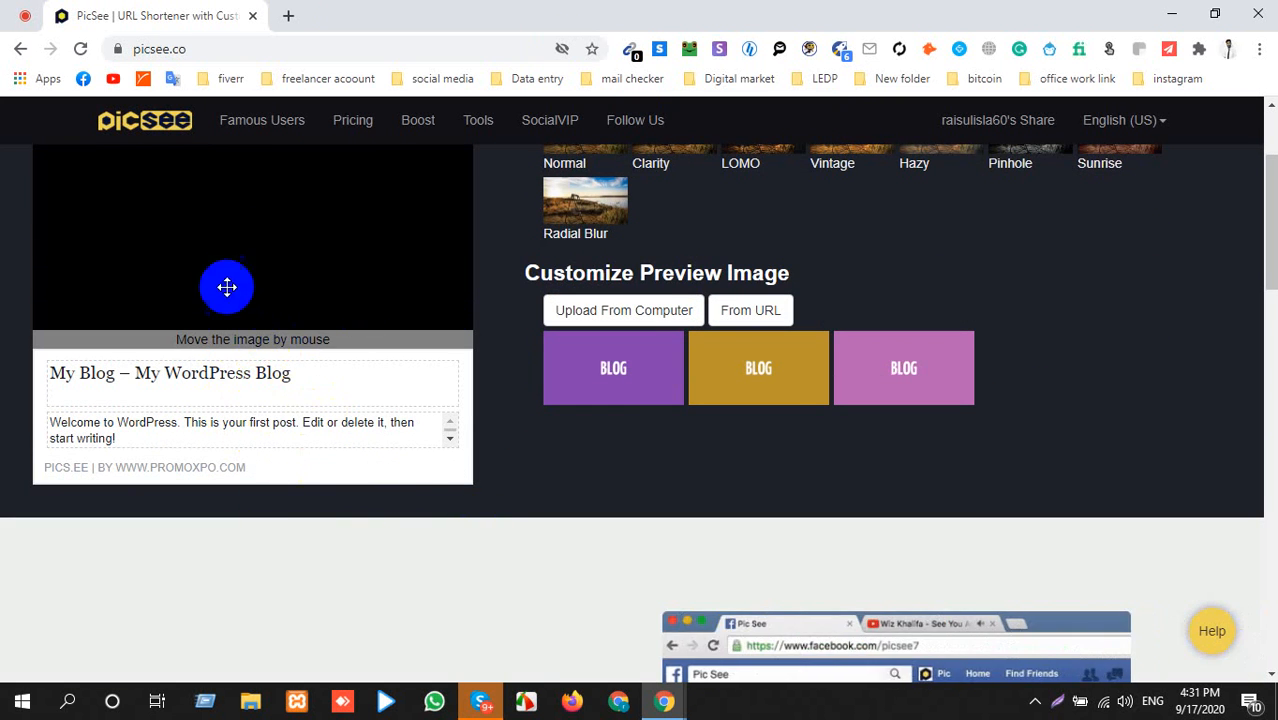
{"action": "scroll", "coordinate": [225, 286], "scroll_direction": "up", "scroll_amount": 2}
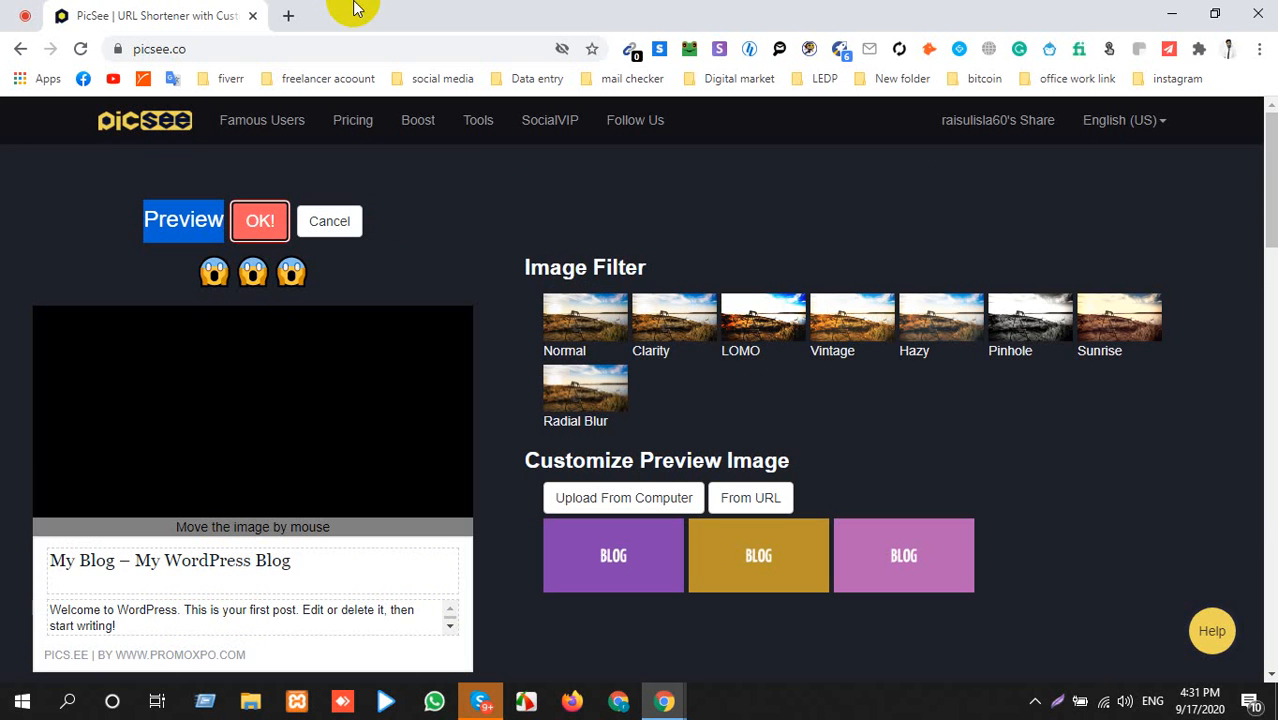
Search Google in a new browser tab for "last english movie" and switch to the suggested "latest english movie" query.
{"action": "left_click", "coordinate": [288, 15]}
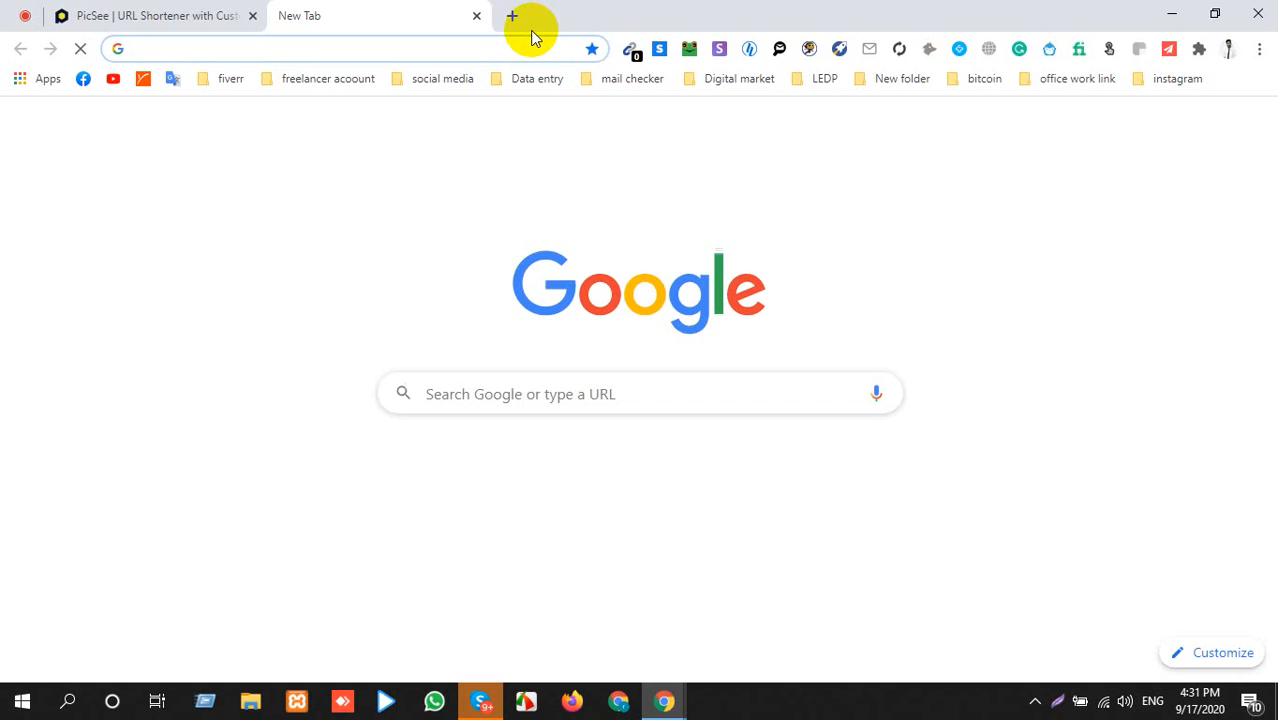
{"action": "type", "text": "last6"}
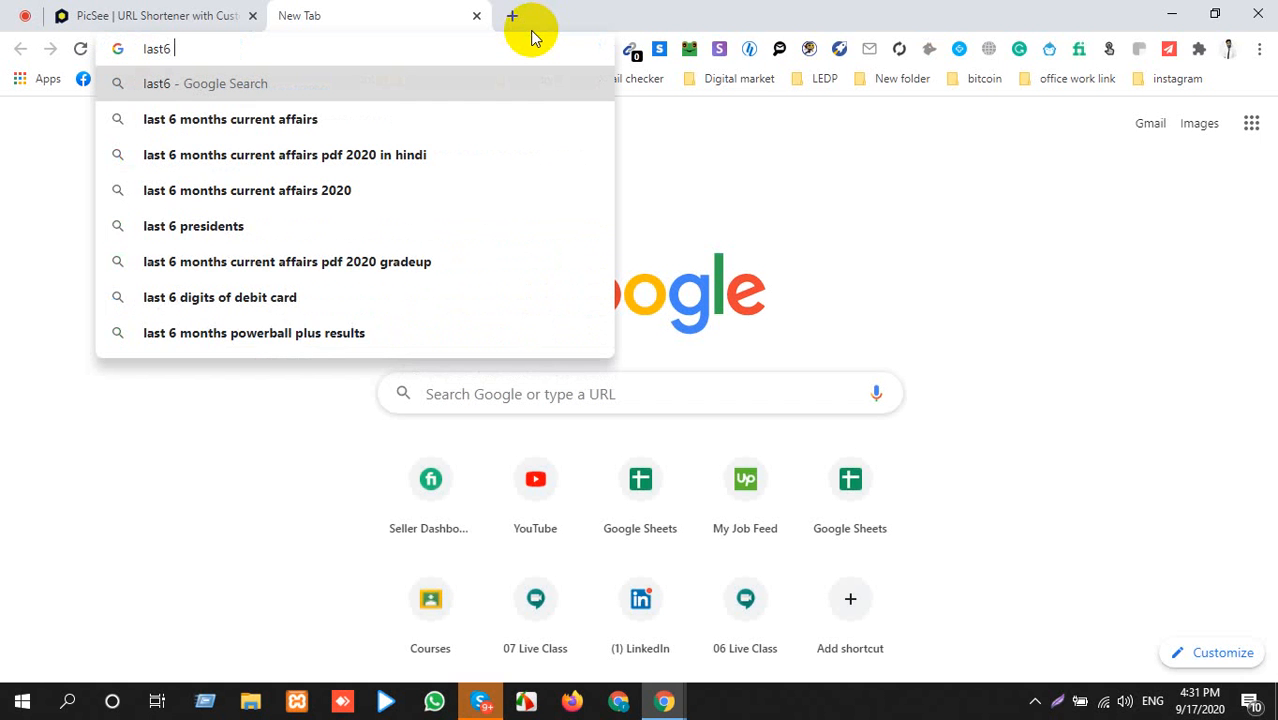
{"action": "key", "text": "BackSpace"}
{"action": "key", "text": "BackSpace"}
{"action": "type", "text": "e"}
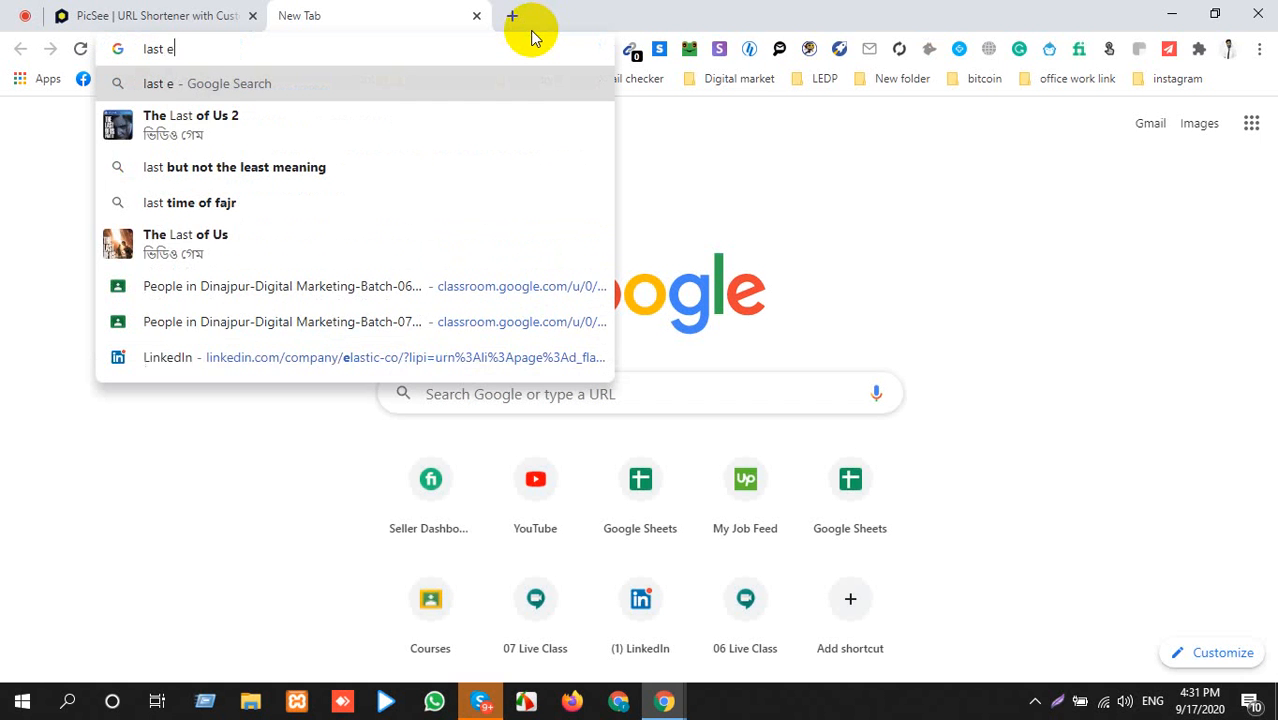
{"action": "type", "text": "nglish "}
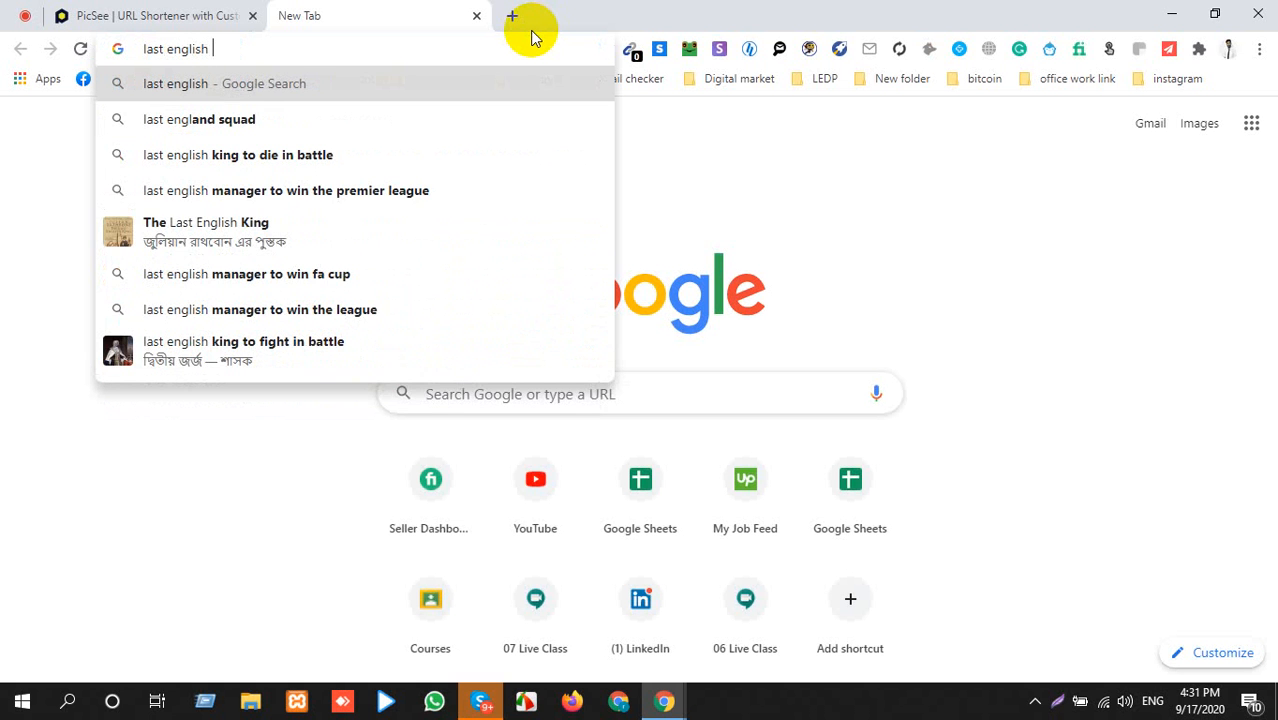
{"action": "type", "text": "movie"}
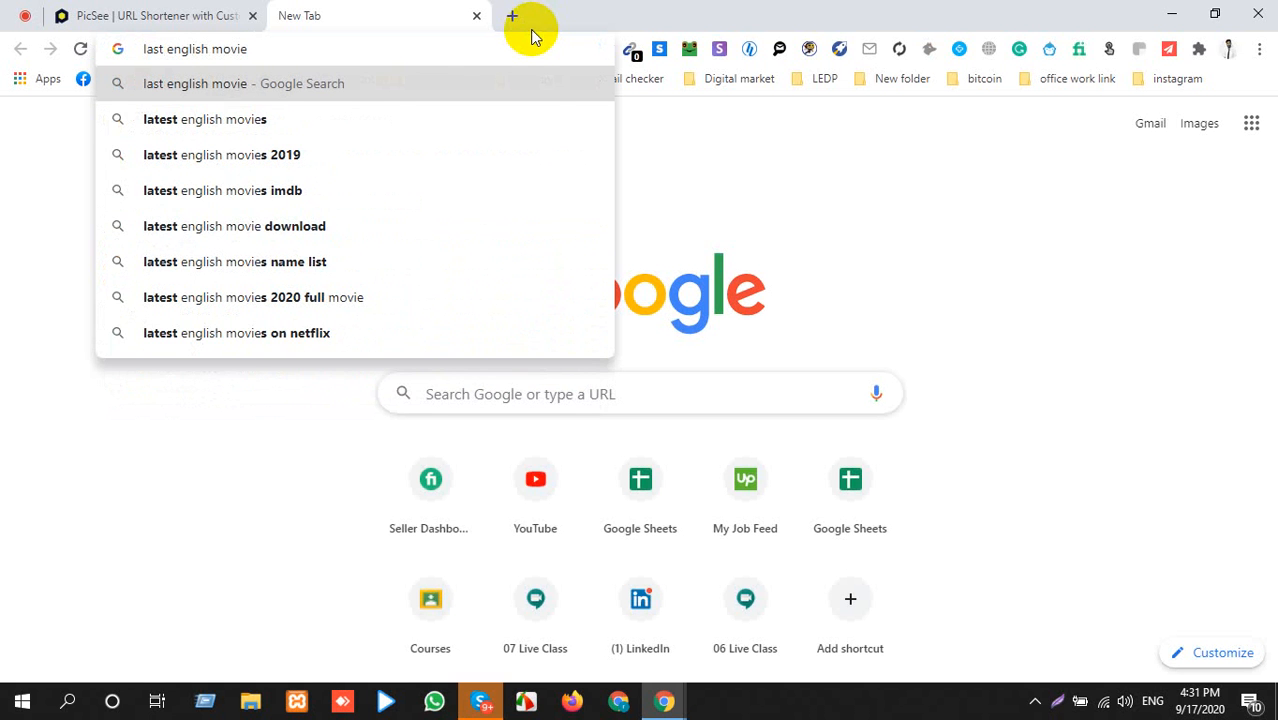
{"action": "key", "text": "Return"}
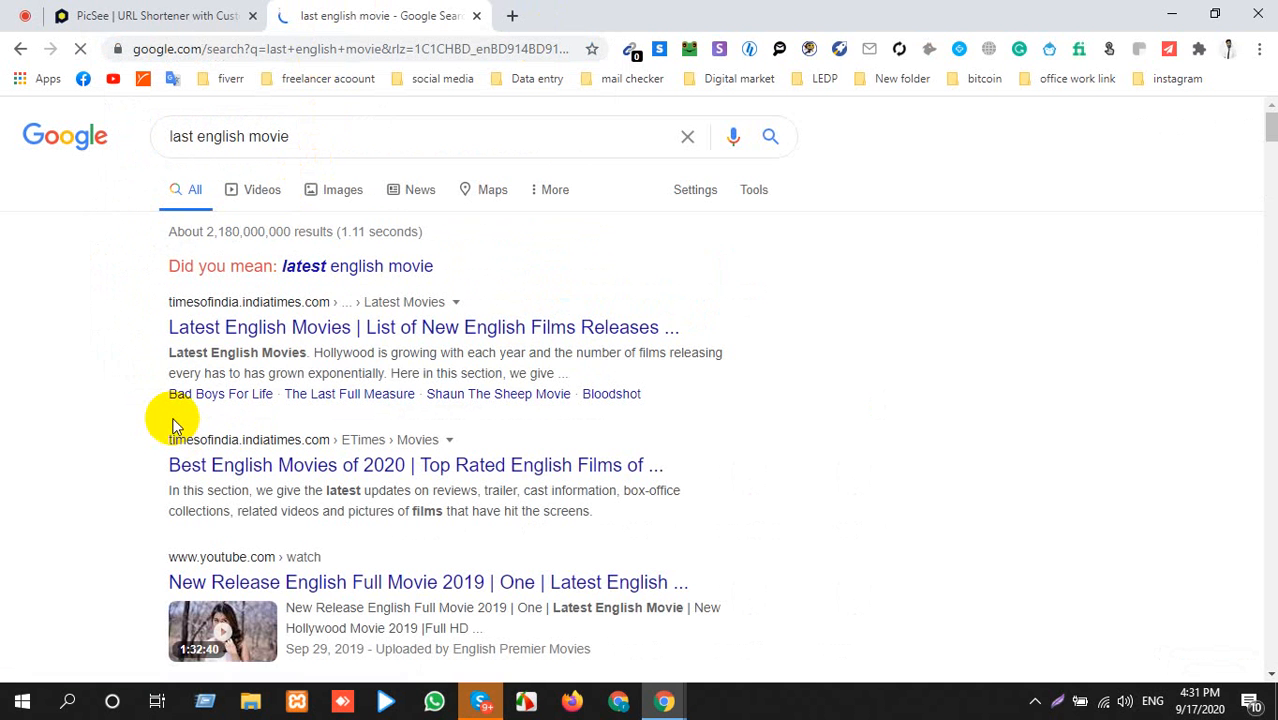
{"action": "left_click", "coordinate": [387, 268]}
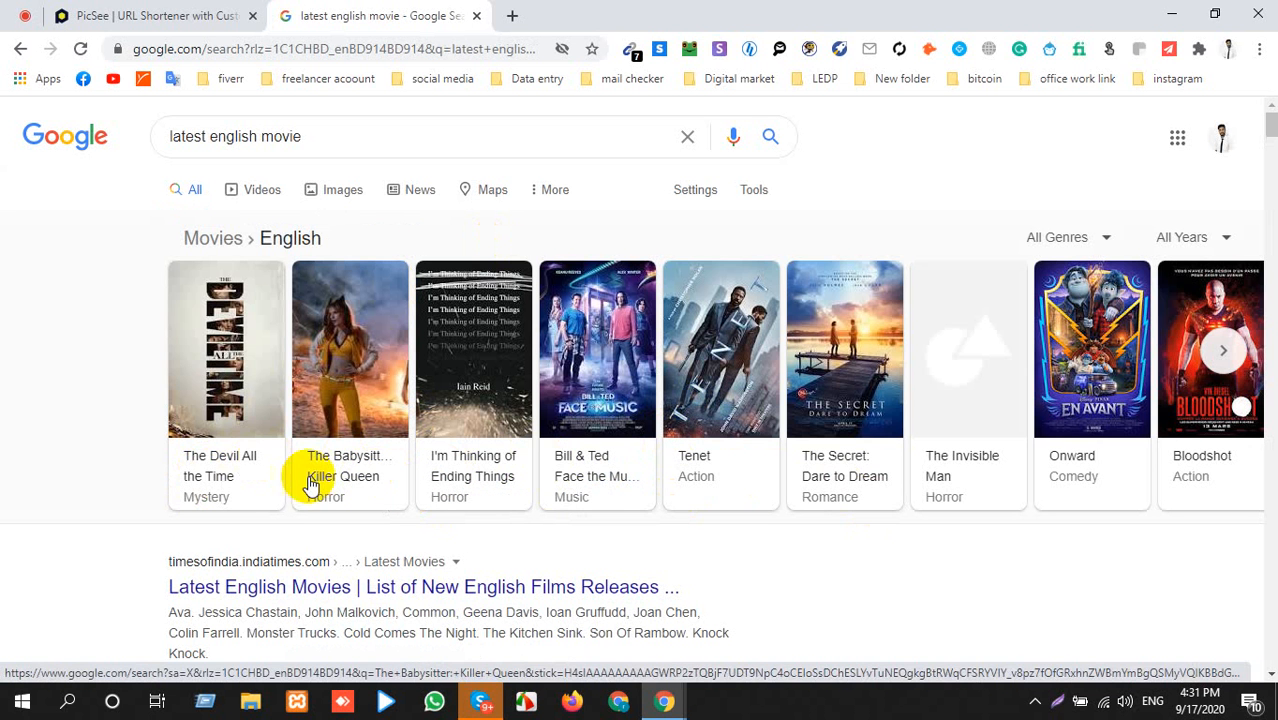
Open the film The Secret: Dare to Dream from the English movies list and look over its results.
{"action": "left_click", "coordinate": [843, 470]}
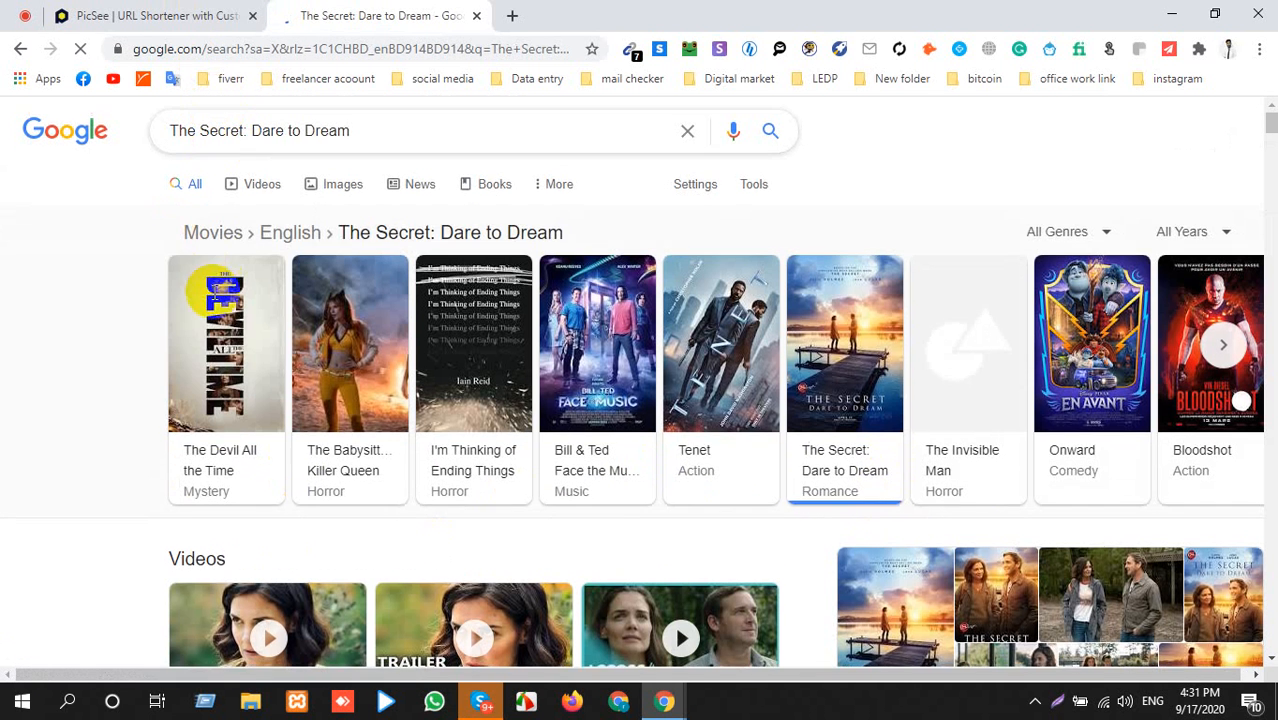
{"action": "scroll", "coordinate": [218, 285], "scroll_direction": "down", "scroll_amount": 4}
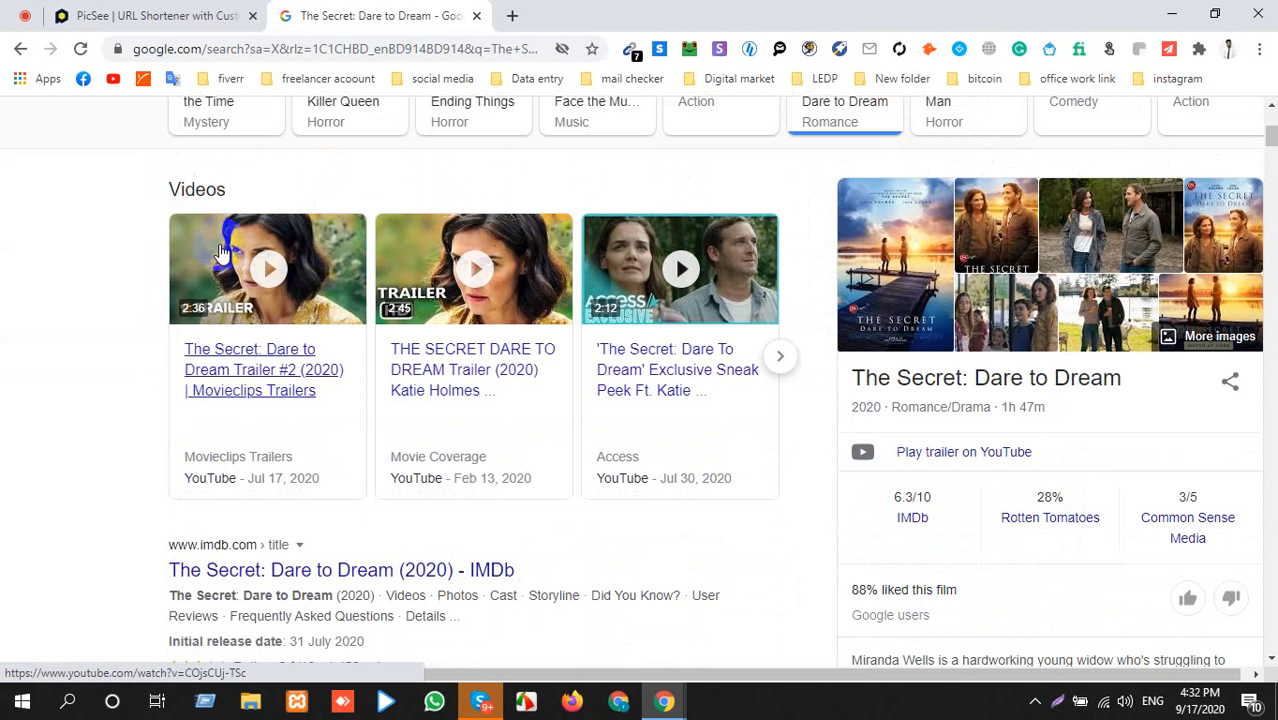
{"action": "scroll", "coordinate": [299, 271], "scroll_direction": "up", "scroll_amount": 3}
{"action": "scroll", "coordinate": [345, 278], "scroll_direction": "down", "scroll_amount": 3}
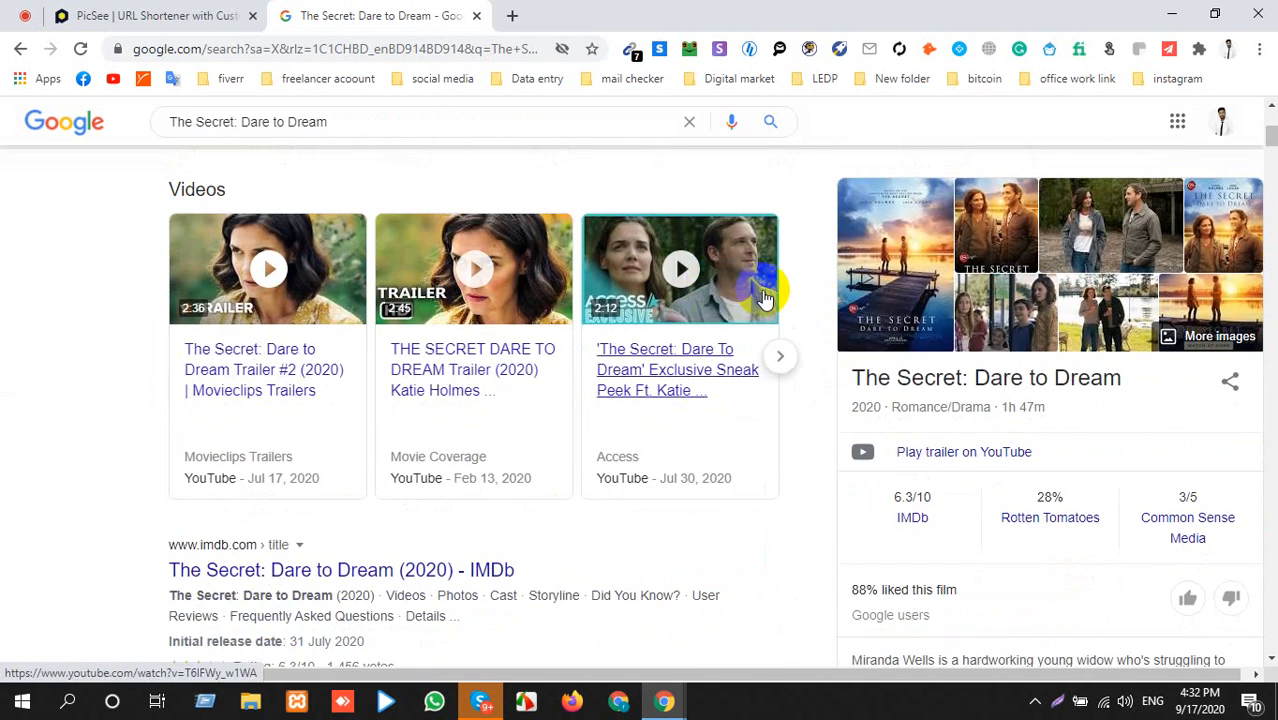
{"action": "scroll", "coordinate": [371, 251], "scroll_direction": "up", "scroll_amount": 4}
Copy the film title from the search query and search Google for "The Secret: Dare to Dream" in a separate browser tab.
{"action": "left_click", "coordinate": [288, 137]}
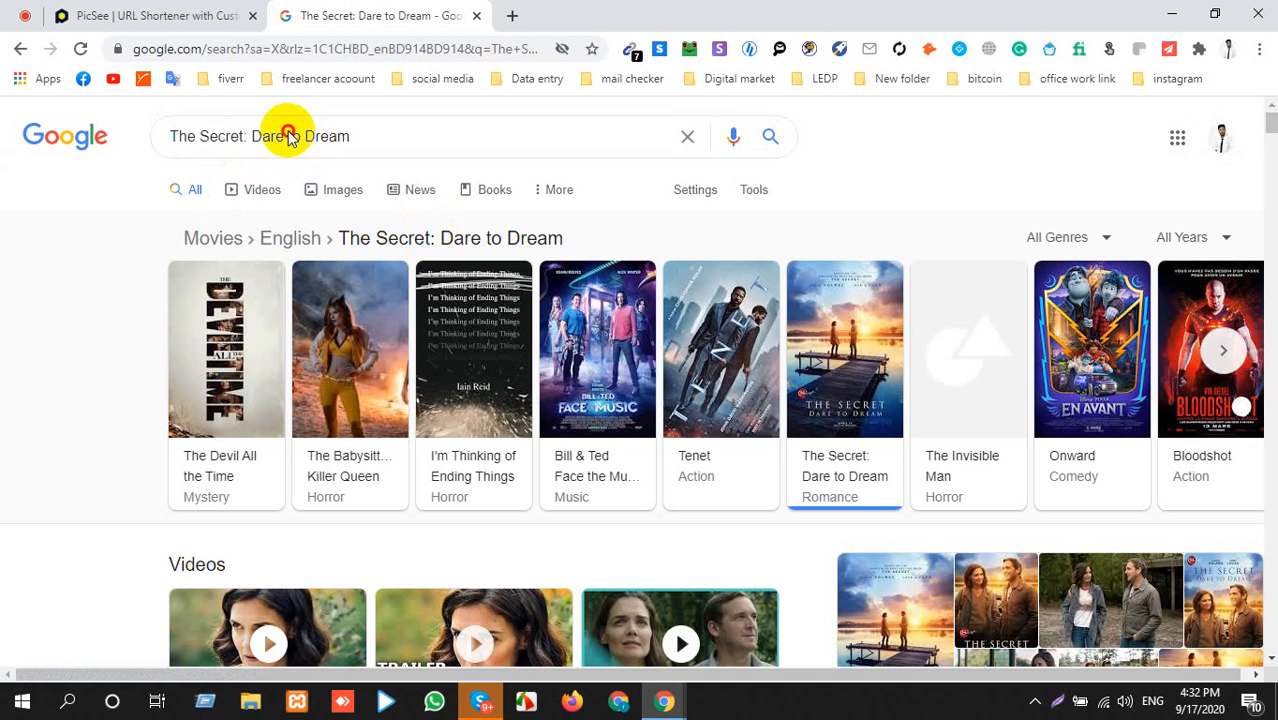
{"action": "key", "text": "ctrl+a"}
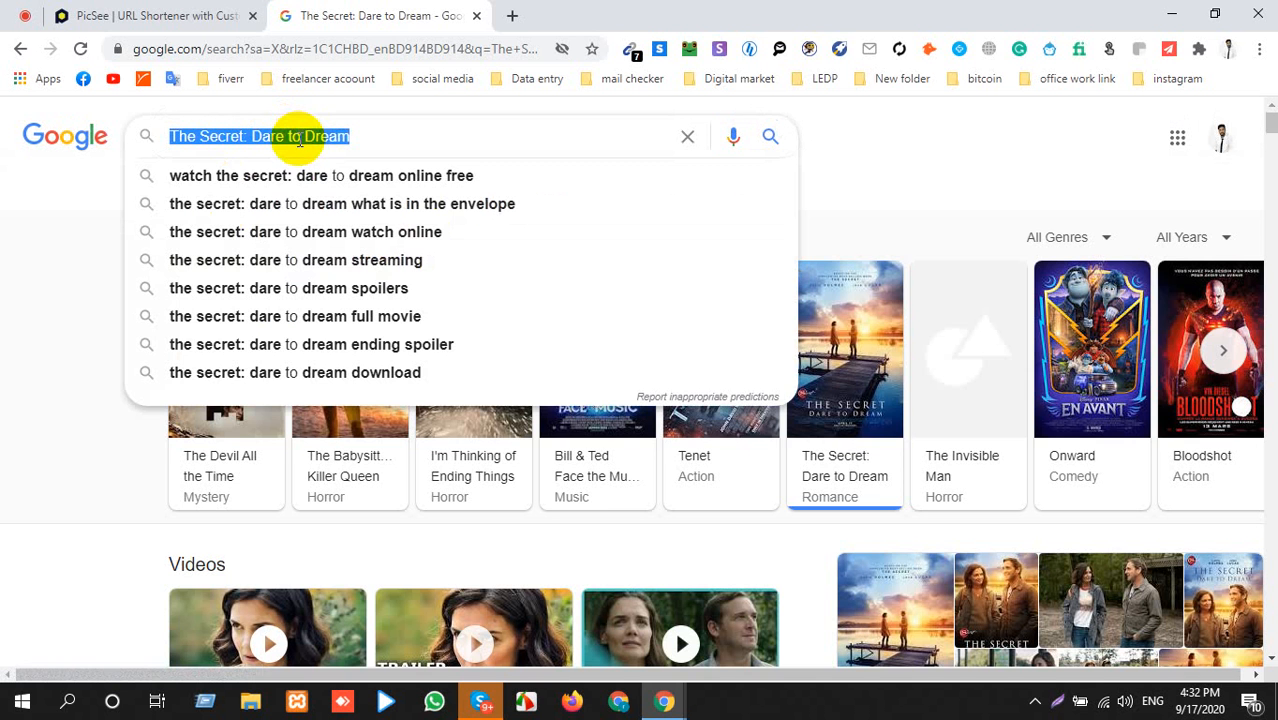
{"action": "left_click", "coordinate": [511, 15]}
{"action": "key", "text": "Return"}
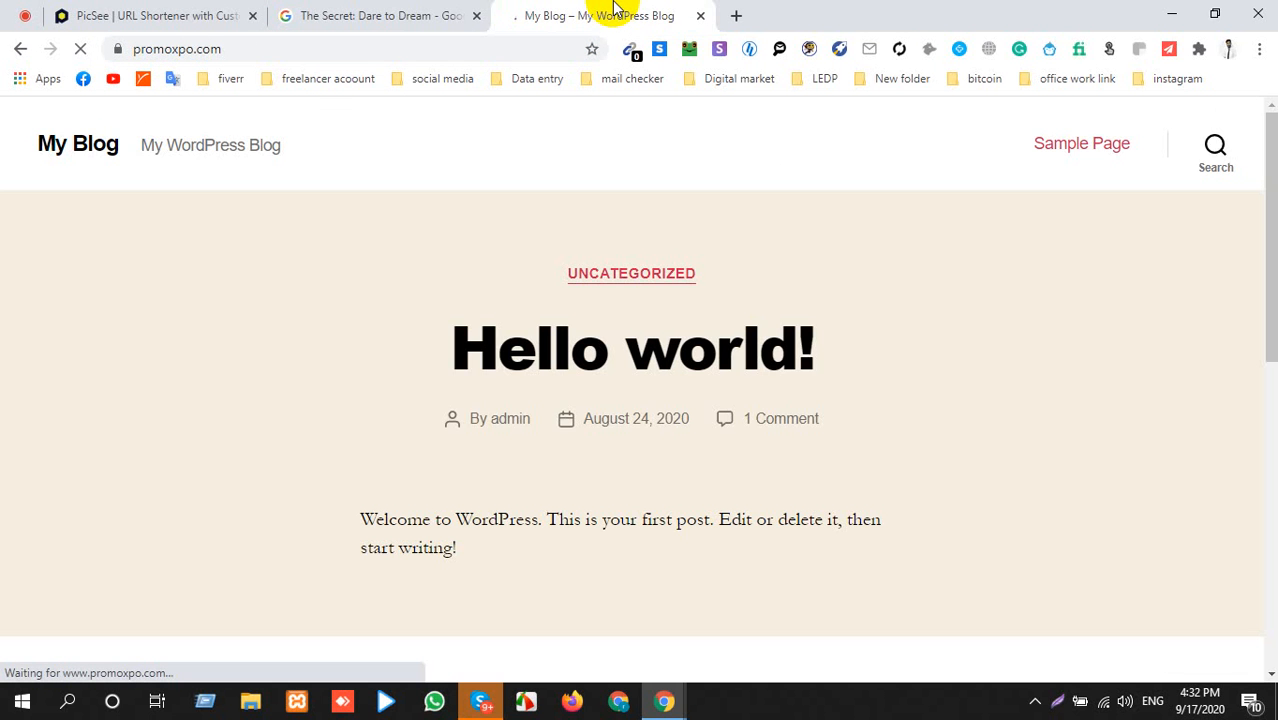
{"action": "left_click", "coordinate": [337, 12]}
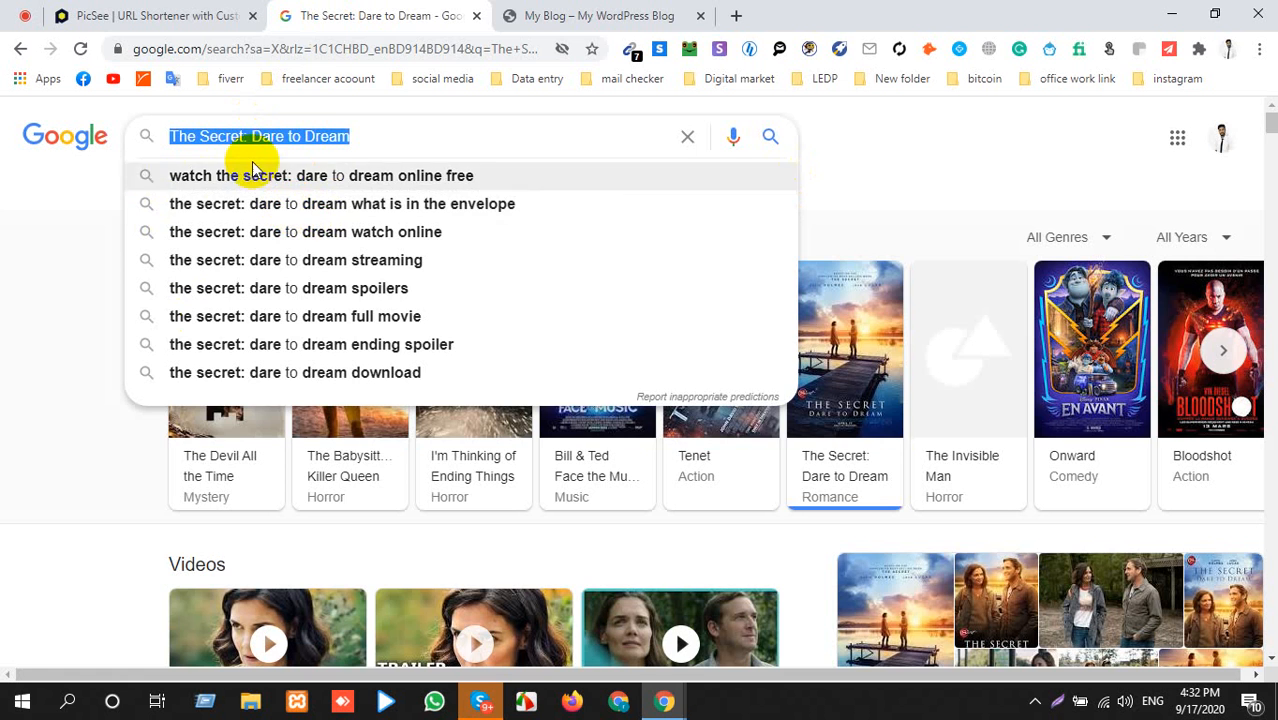
{"action": "key", "text": "ctrl+c"}
{"action": "key", "text": "ctrl+Tab"}
{"action": "left_click", "coordinate": [308, 48]}
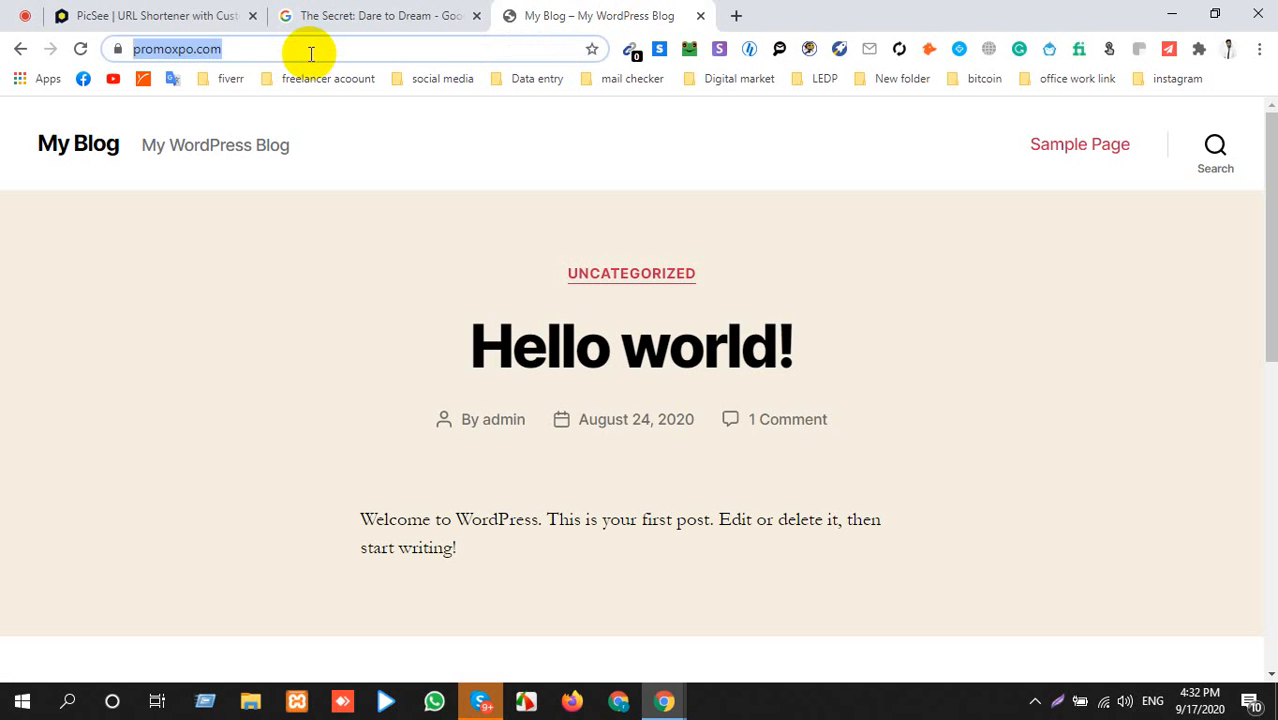
{"action": "key", "text": "ctrl+v"}
{"action": "key", "text": "Return"}
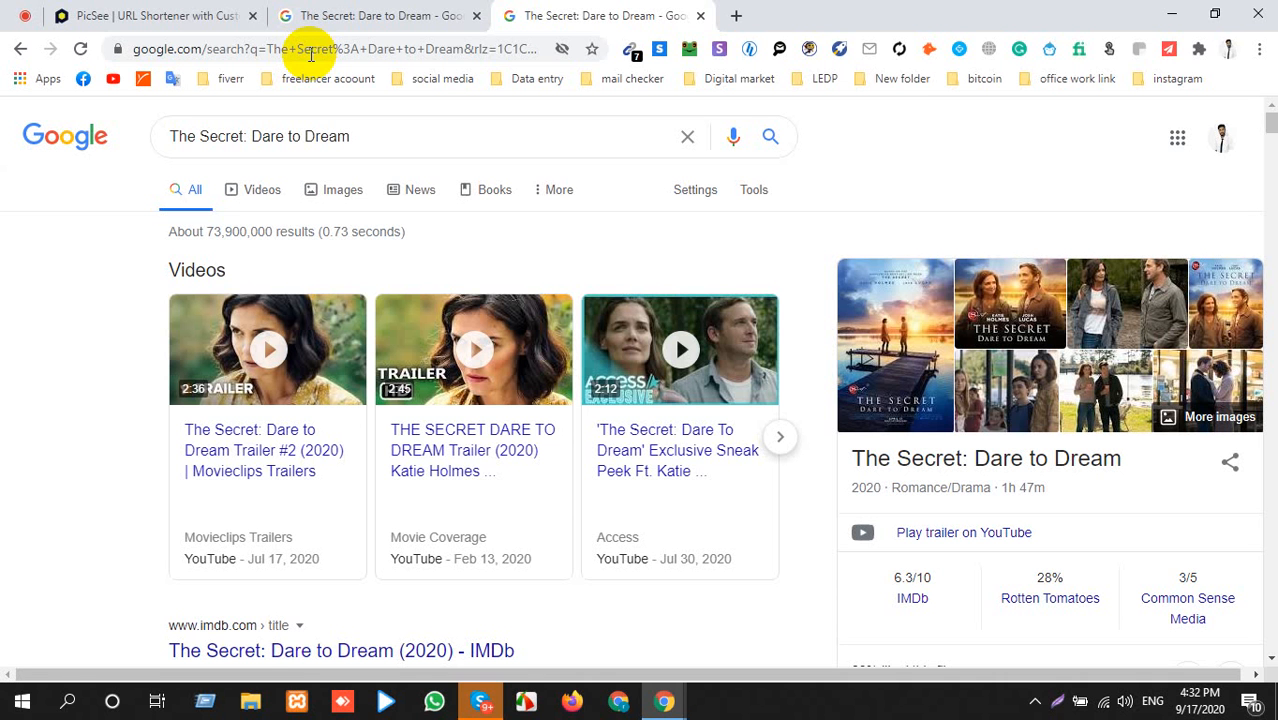
Show the image results for the film and open the preview of the "Watch at Home" pier poster from blog.serenatamariachi.com.
{"action": "left_click", "coordinate": [322, 189]}
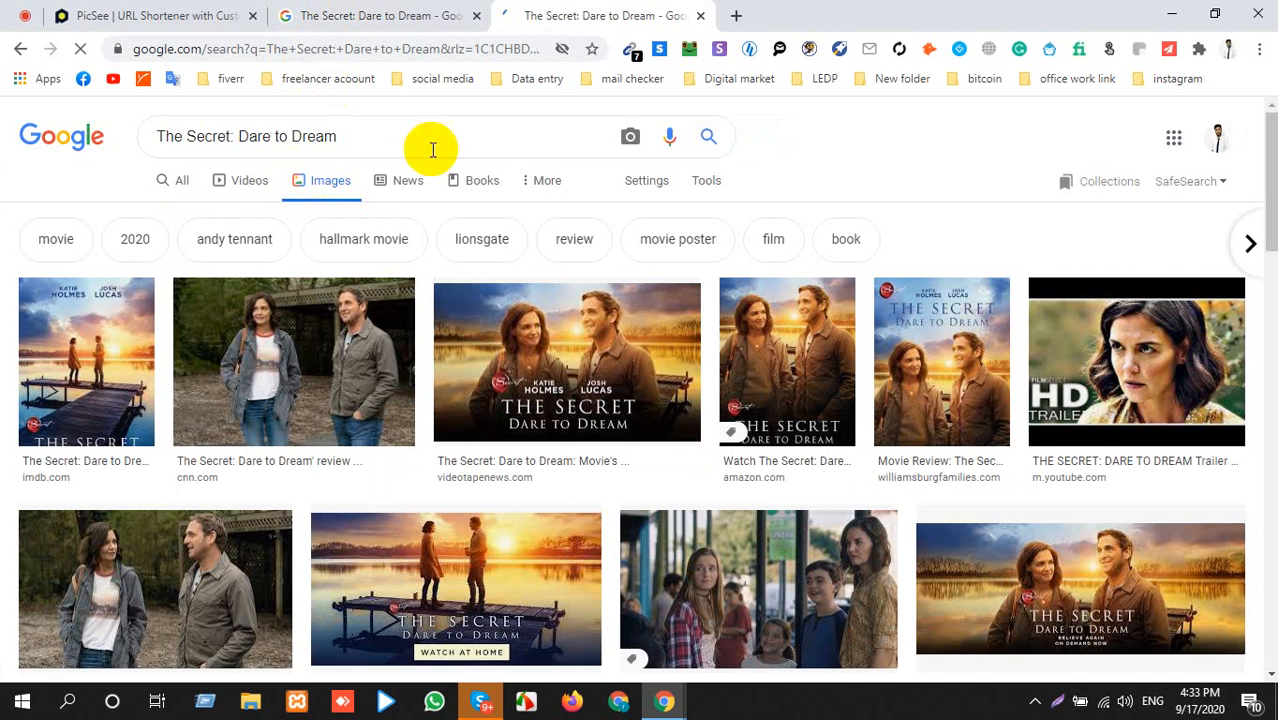
{"action": "left_click", "coordinate": [626, 368]}
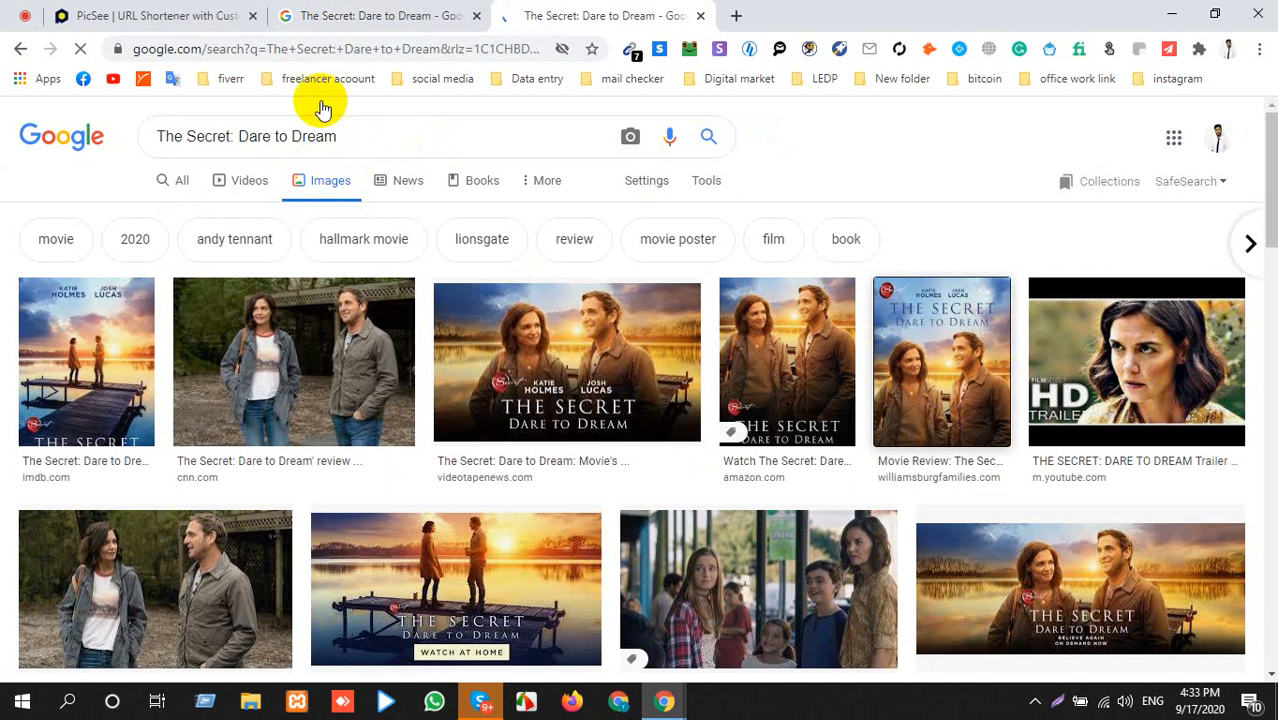
{"action": "left_click", "coordinate": [535, 358]}
{"action": "scroll", "coordinate": [541, 364], "scroll_direction": "down", "scroll_amount": 2}
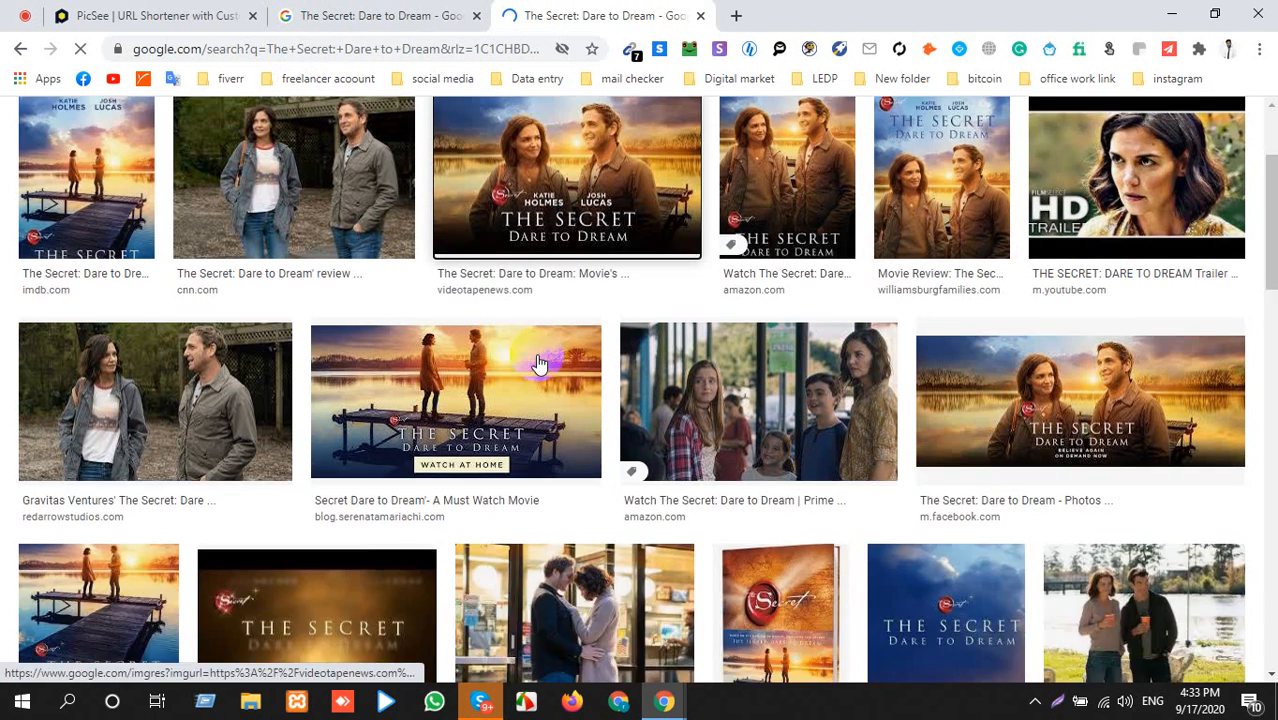
{"action": "scroll", "coordinate": [420, 424], "scroll_direction": "down", "scroll_amount": 3}
{"action": "left_click", "coordinate": [176, 403]}
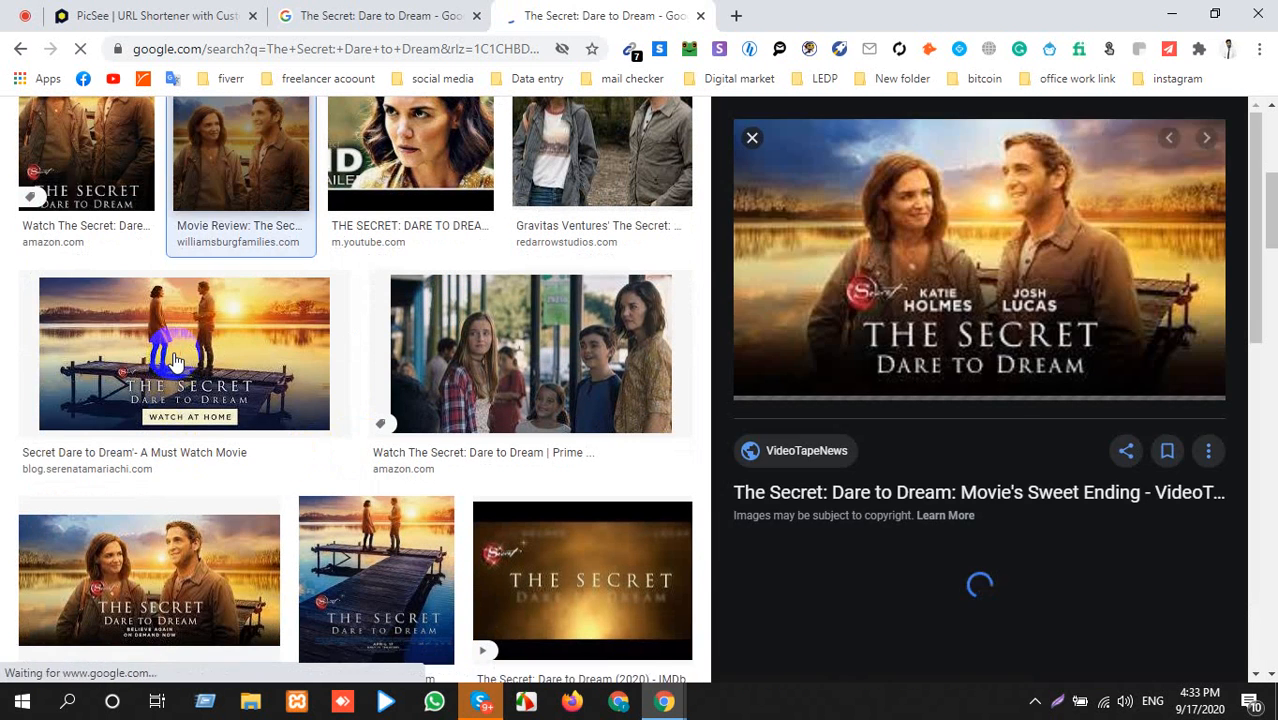
Save the "Watch at Home" pier poster from the image preview to the Desktop as a PNG image.
{"action": "left_click", "coordinate": [1033, 237]}
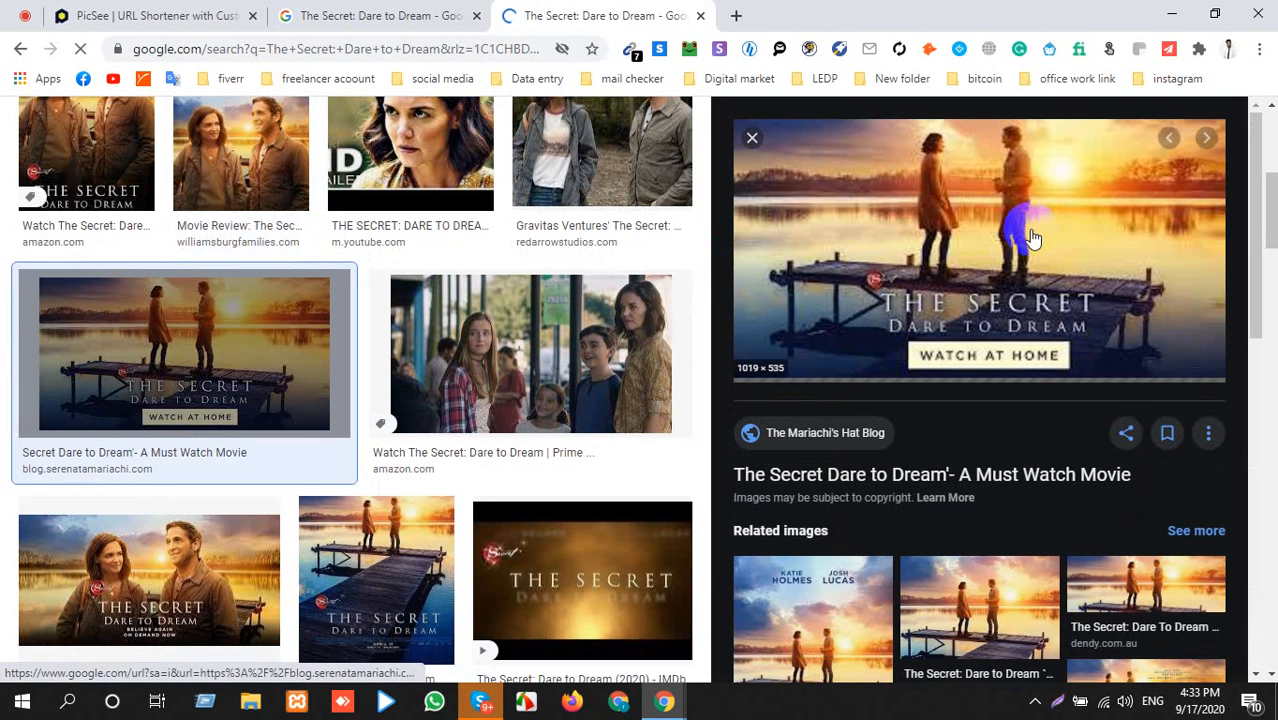
{"action": "left_click", "coordinate": [1030, 455]}
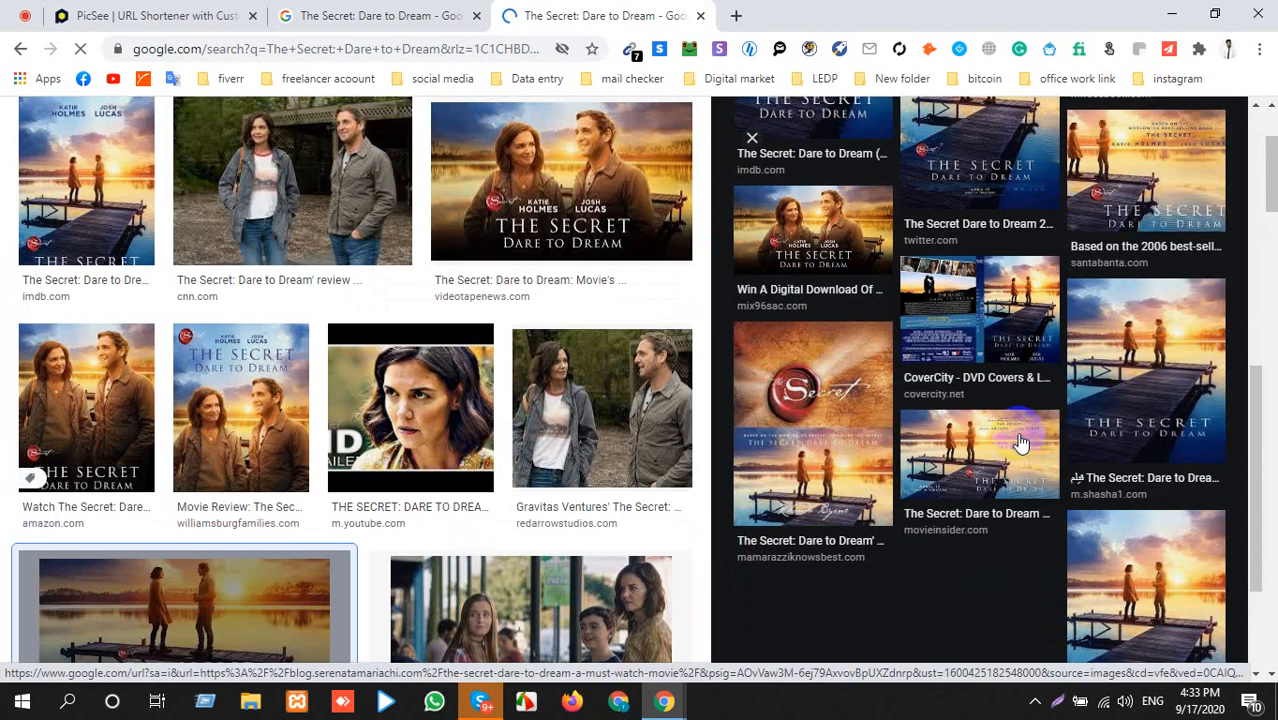
{"action": "left_click", "coordinate": [988, 379]}
{"action": "scroll", "coordinate": [986, 380], "scroll_direction": "up", "scroll_amount": 7}
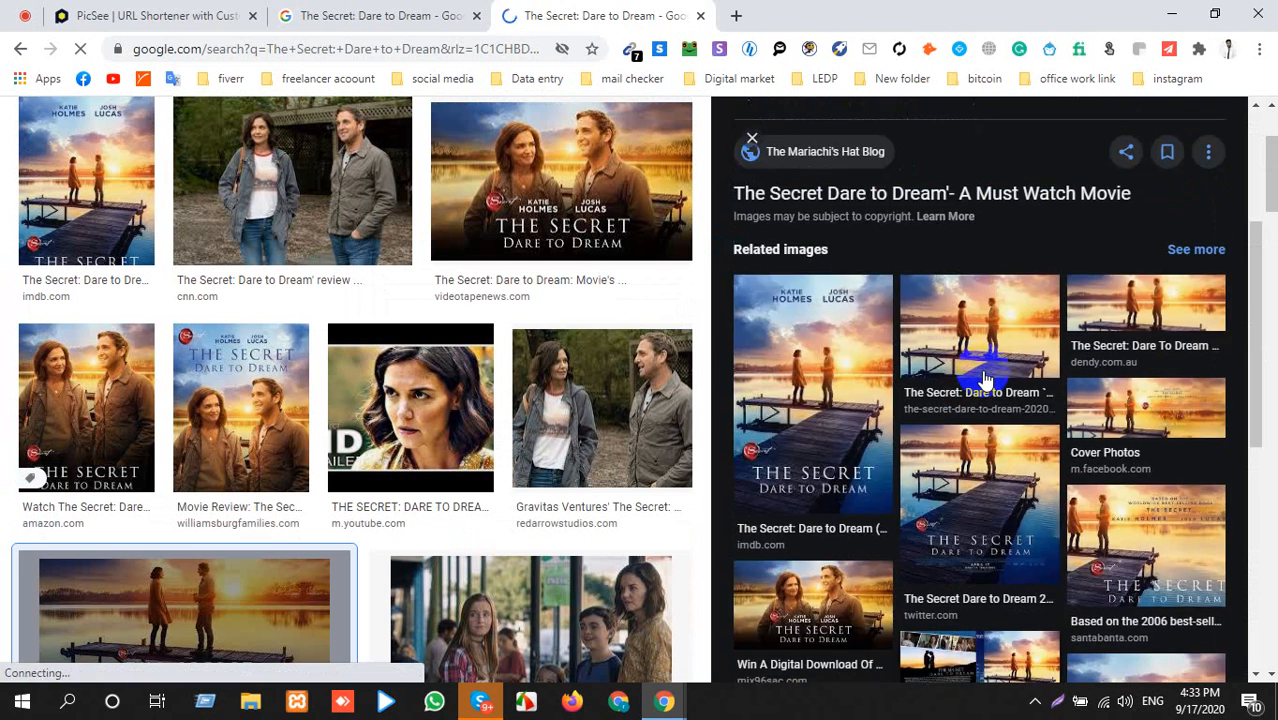
{"action": "scroll", "coordinate": [986, 380], "scroll_direction": "down", "scroll_amount": 4}
{"action": "left_click", "coordinate": [1104, 482]}
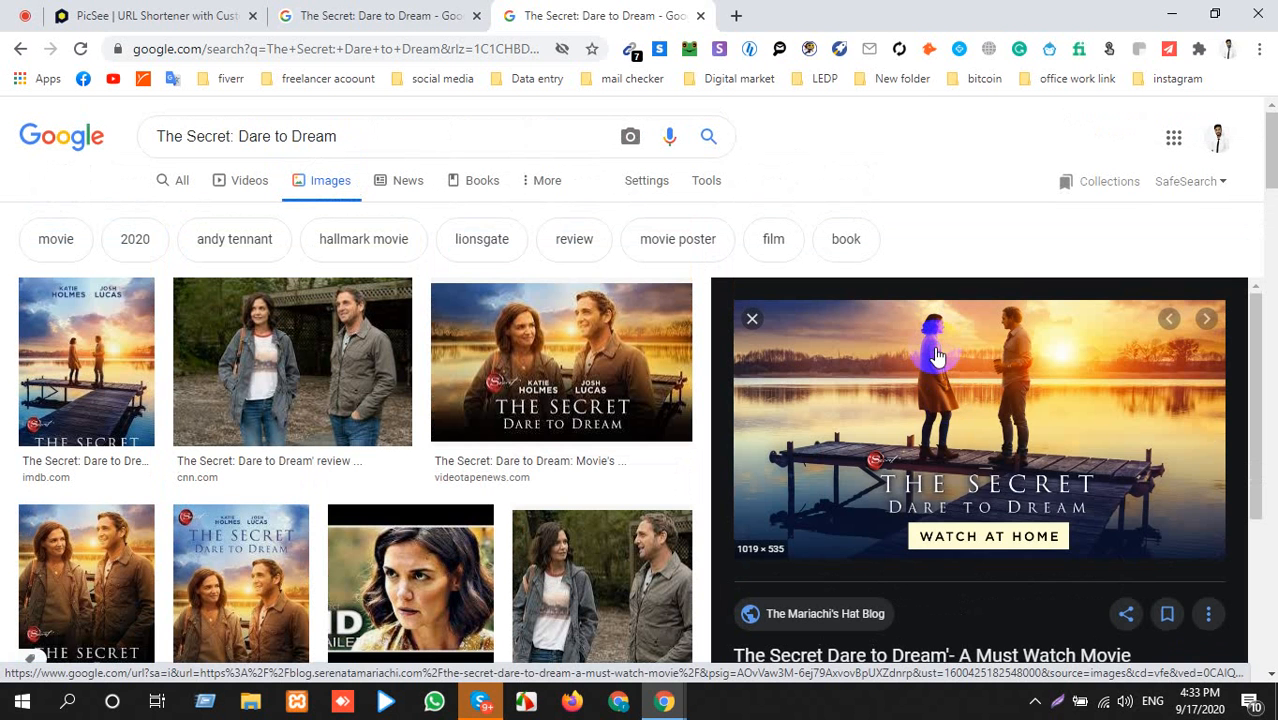
{"action": "right_click", "coordinate": [937, 356]}
{"action": "left_click", "coordinate": [995, 520]}
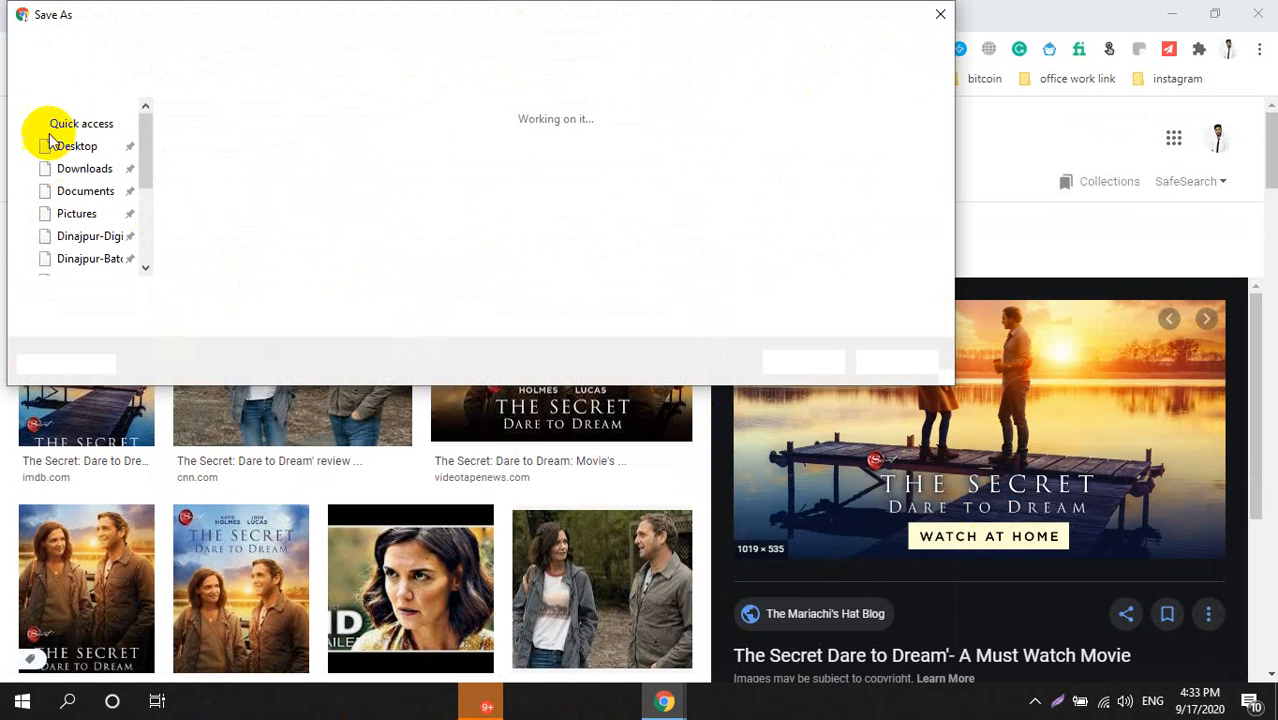
{"action": "left_click", "coordinate": [55, 146]}
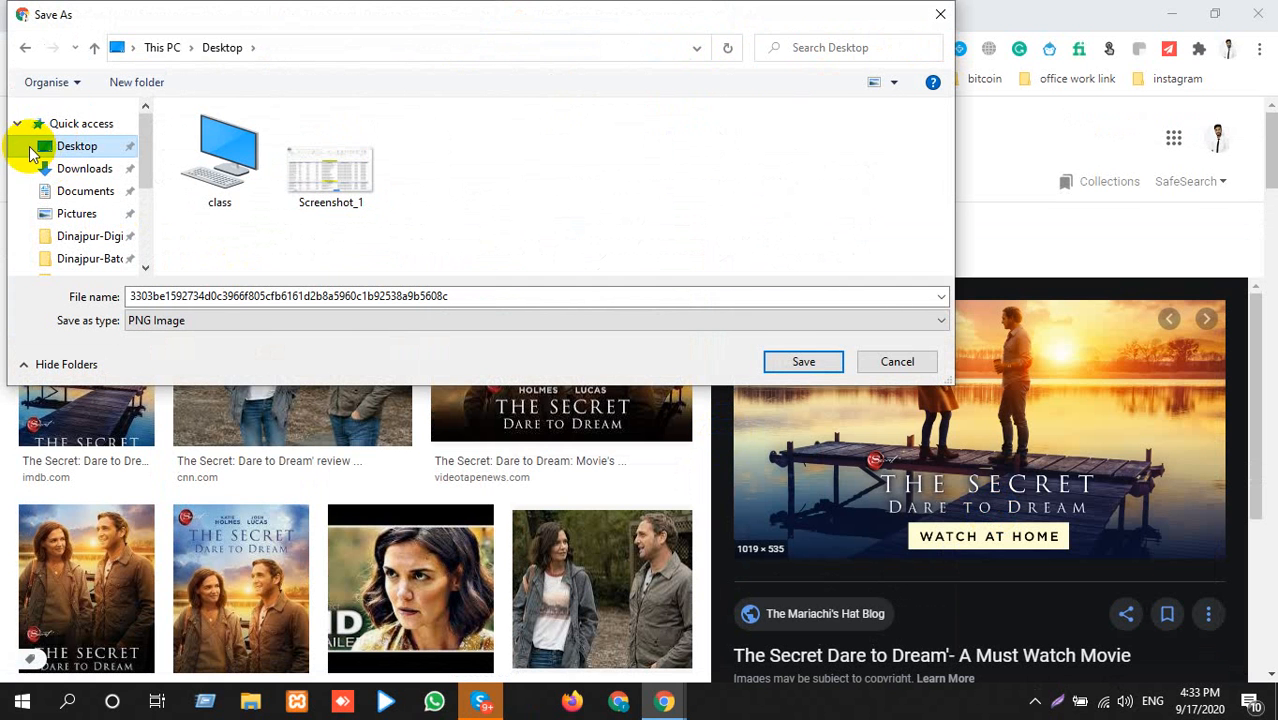
{"action": "left_click", "coordinate": [801, 363]}
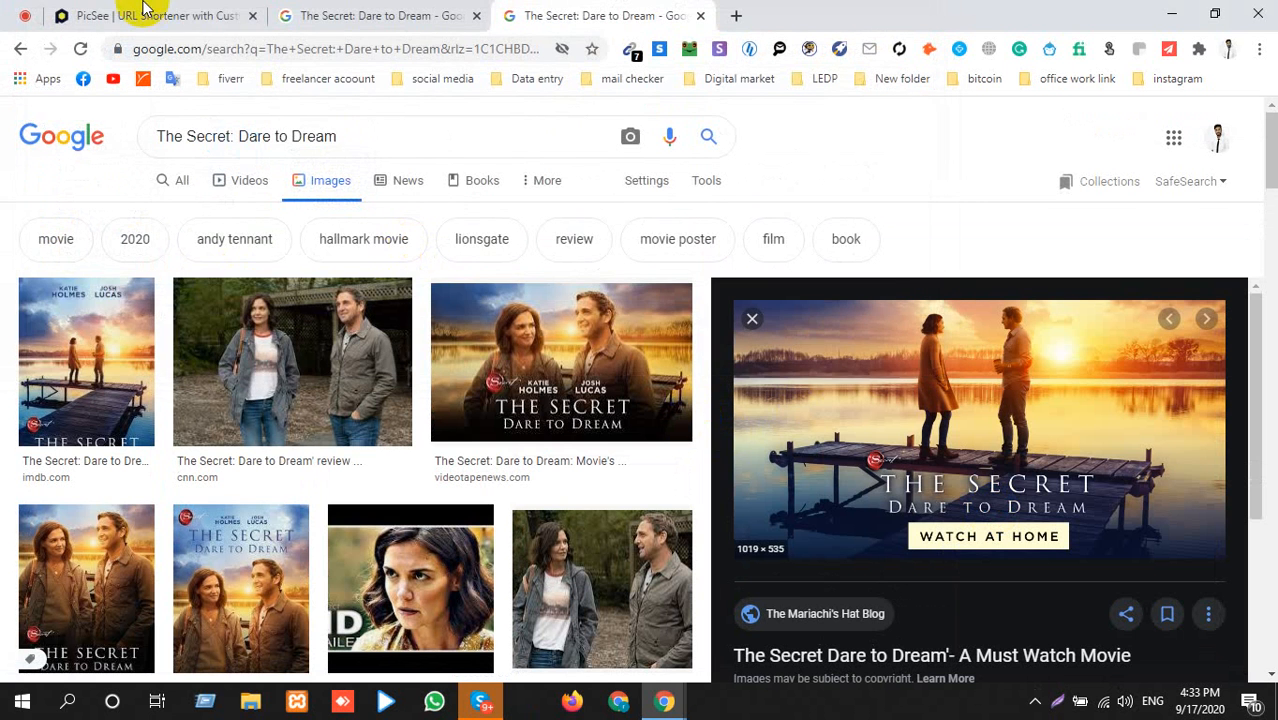
Return to the PicSee preview editor and upload the downloaded poster from the Desktop as the custom preview image.
{"action": "left_click", "coordinate": [195, 10]}
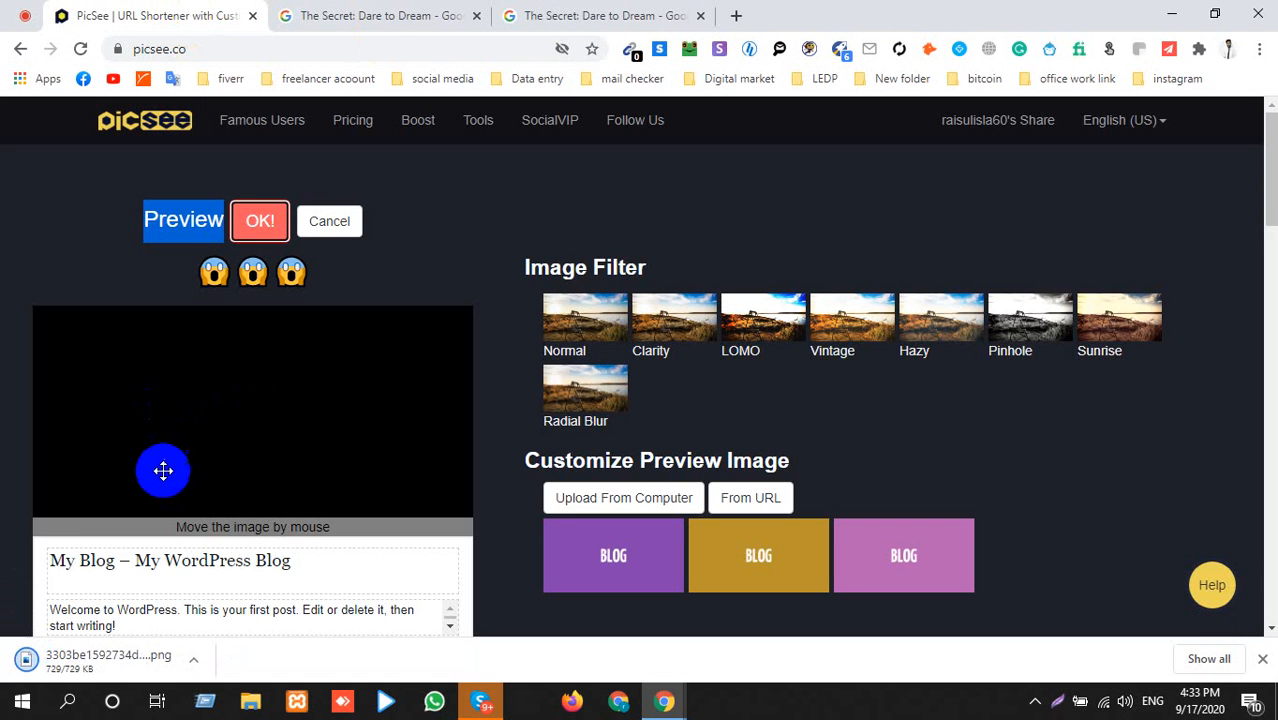
{"action": "scroll", "coordinate": [540, 543], "scroll_direction": "down", "scroll_amount": 1}
{"action": "left_click", "coordinate": [627, 416]}
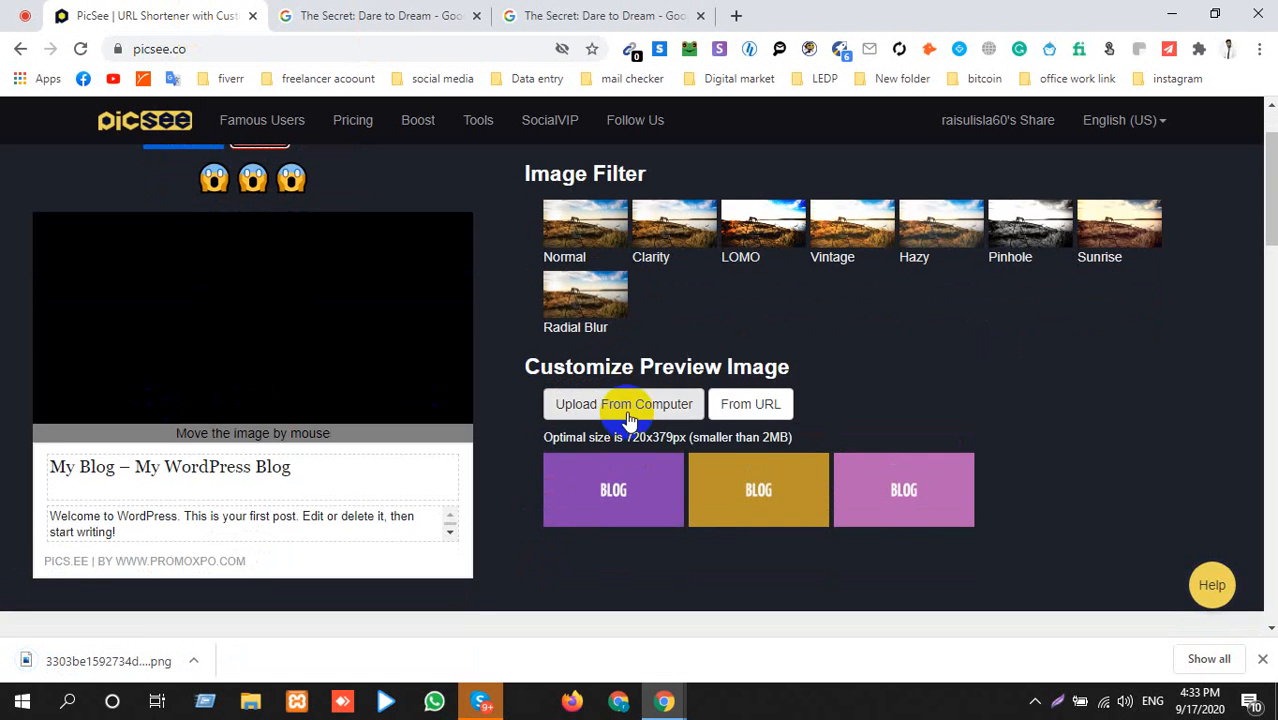
{"action": "left_click", "coordinate": [625, 414]}
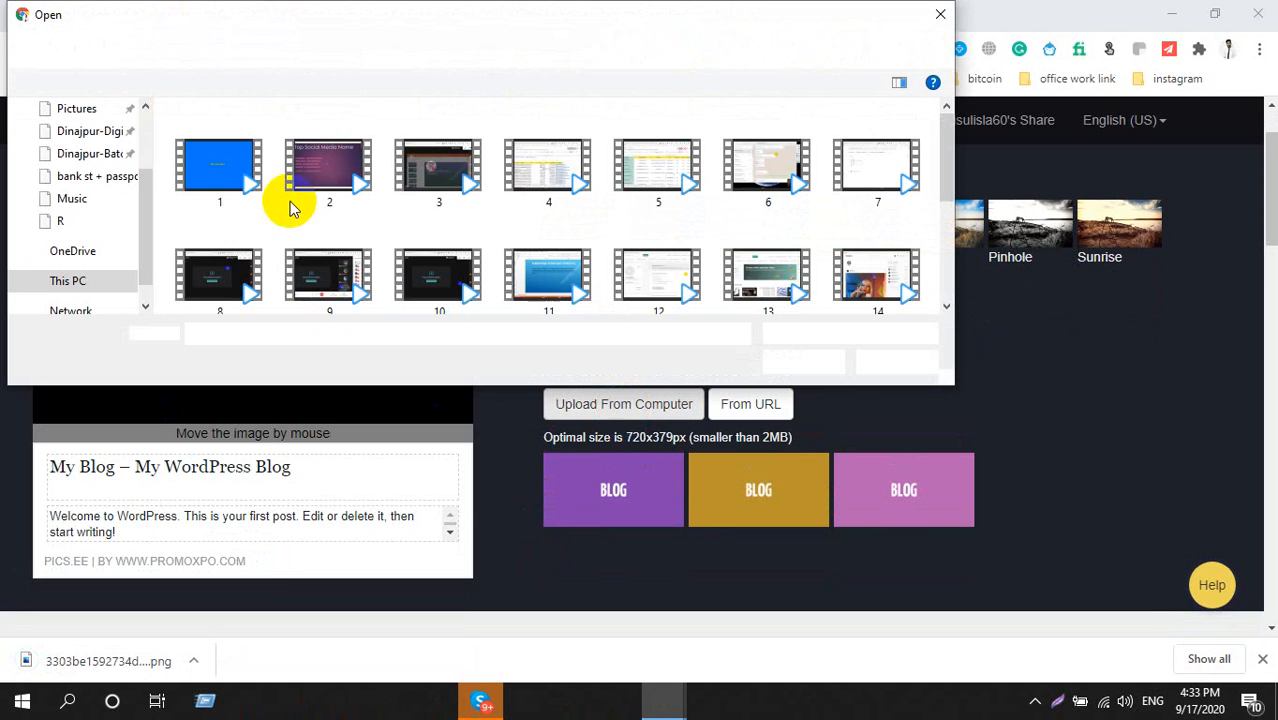
{"action": "scroll", "coordinate": [90, 190], "scroll_direction": "up", "scroll_amount": 2}
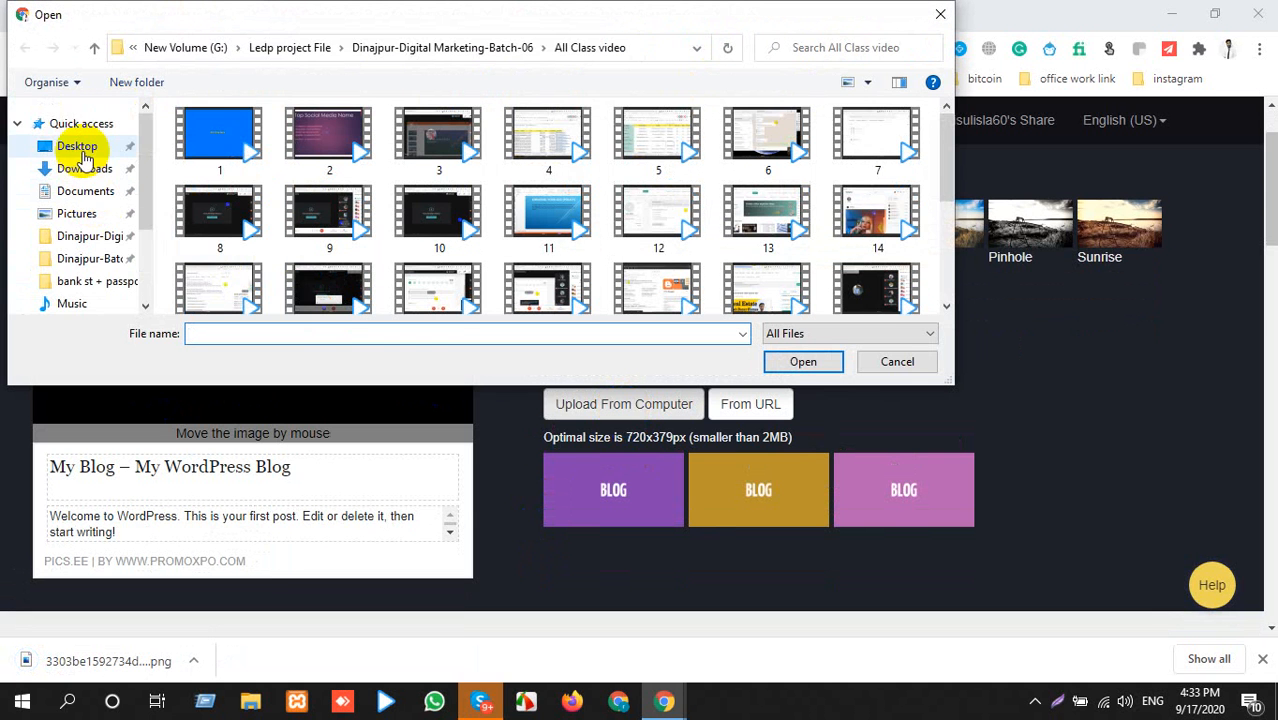
{"action": "left_click", "coordinate": [86, 158]}
{"action": "scroll", "coordinate": [540, 192], "scroll_direction": "down", "scroll_amount": 1}
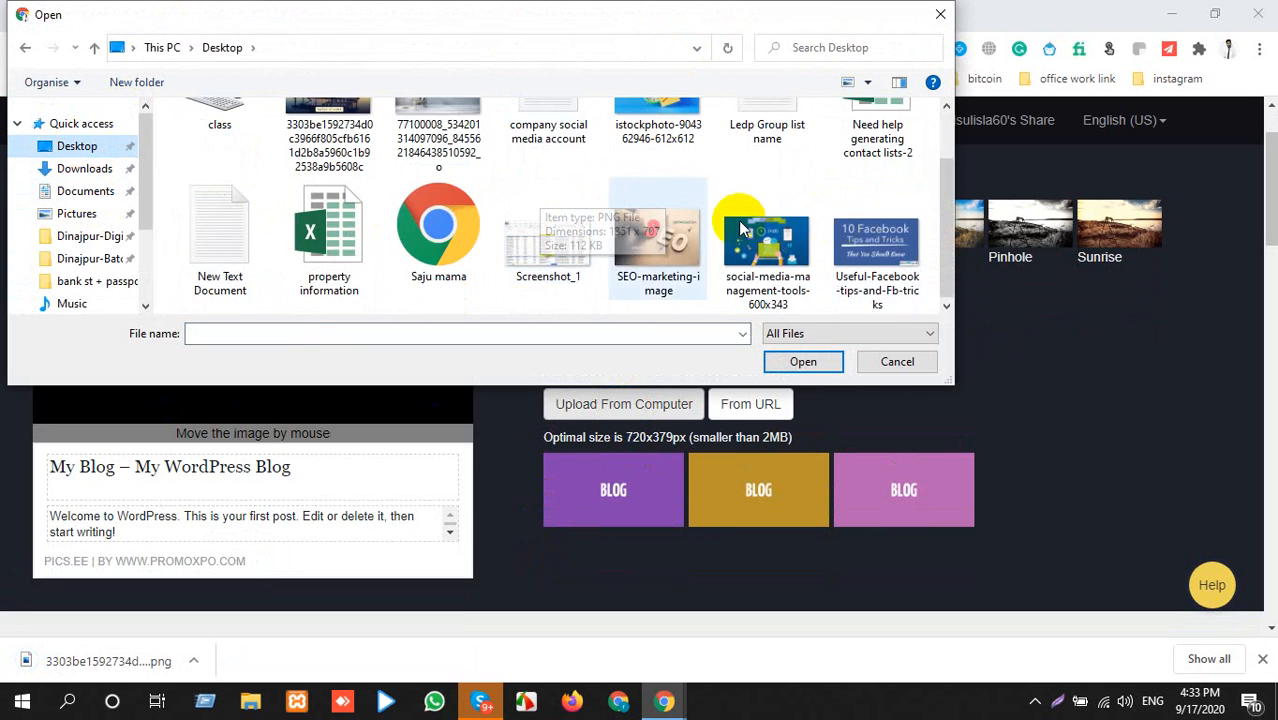
{"action": "scroll", "coordinate": [740, 230], "scroll_direction": "up", "scroll_amount": 1}
{"action": "double_click", "coordinate": [325, 175]}
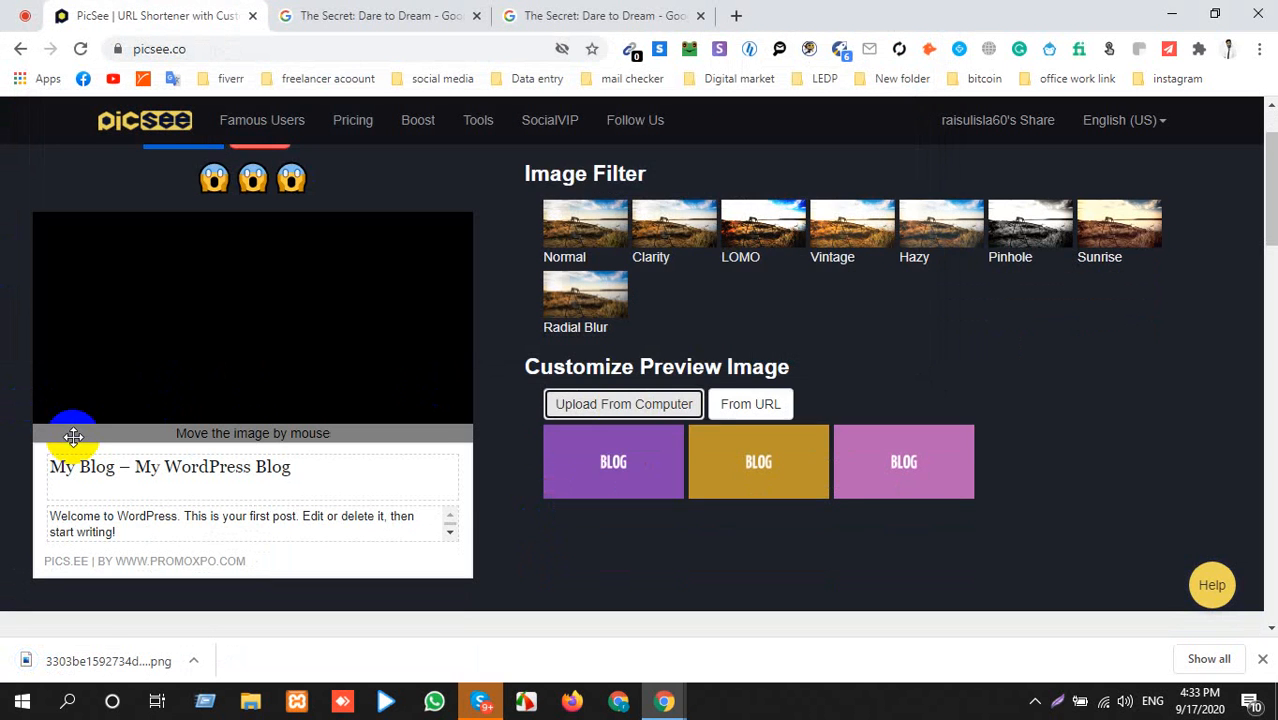
{"action": "scroll", "coordinate": [73, 437], "scroll_direction": "up", "scroll_amount": 1}
{"action": "scroll", "coordinate": [157, 436], "scroll_direction": "down", "scroll_amount": 1}
{"action": "left_click_drag", "start_coordinate": [346, 343], "coordinate": [347, 344]}
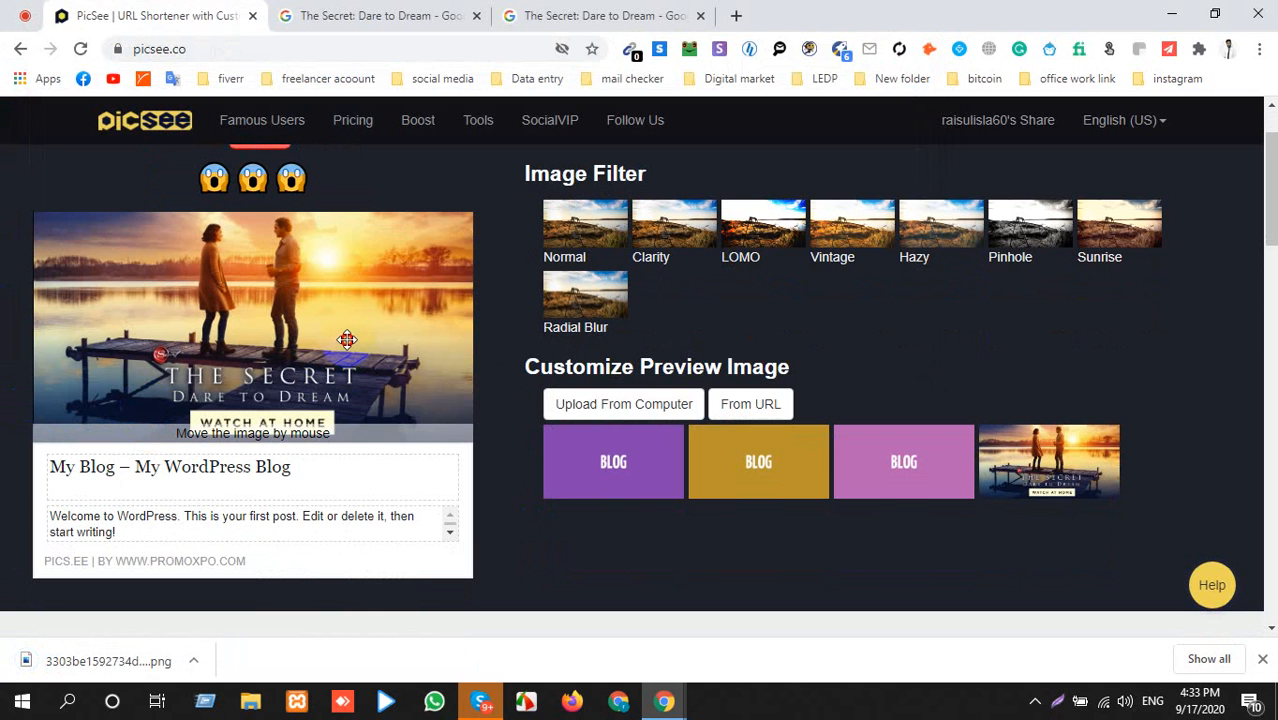
Clear the title "My Blog – My WordPress Blog" from the link preview.
{"action": "left_click", "coordinate": [268, 466]}
{"action": "triple_click", "coordinate": [270, 466]}
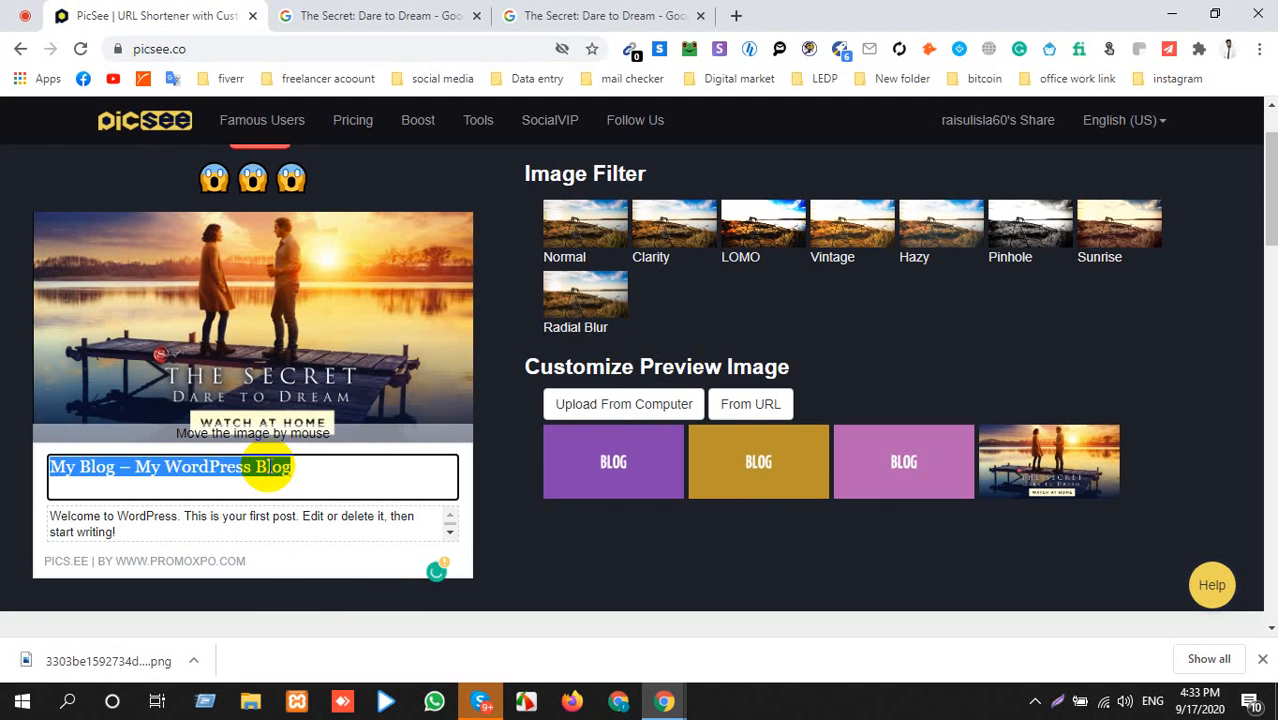
{"action": "key", "text": "BackSpace"}
Select the genre text "Romance/Drama" in the film's Google results and return to the empty PicSee preview title.
{"action": "left_click", "coordinate": [420, 15]}
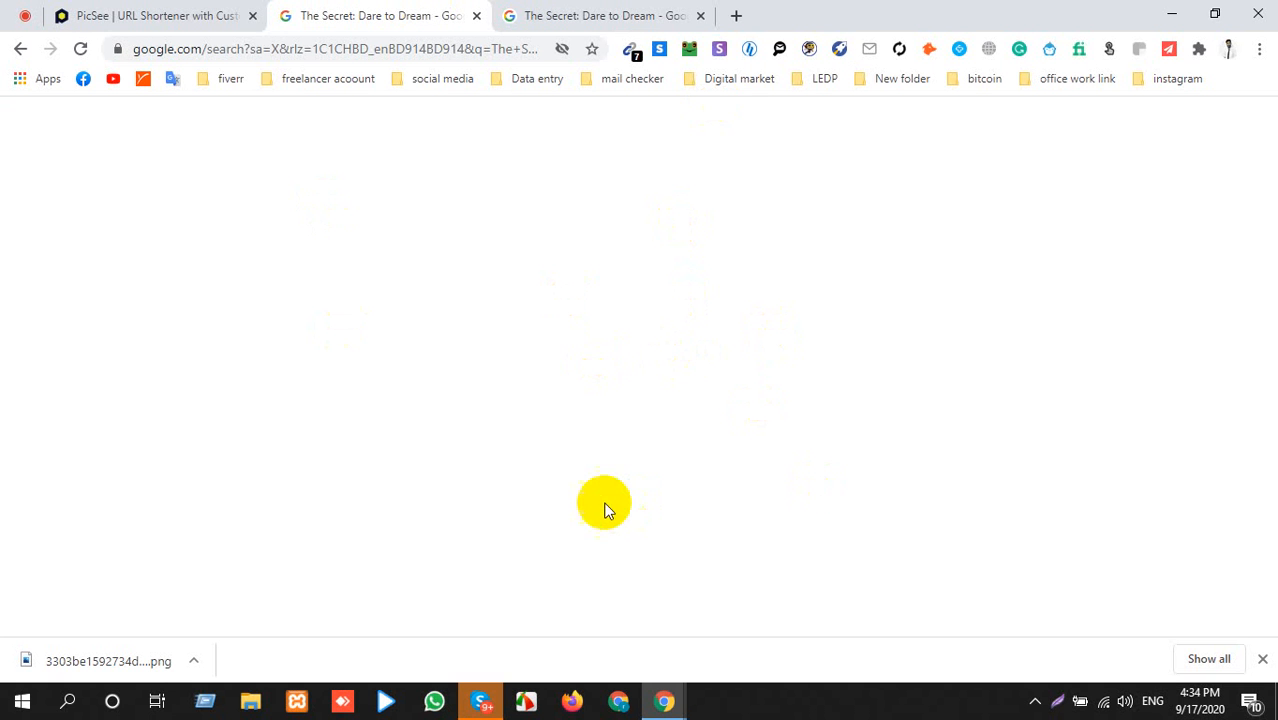
{"action": "left_click", "coordinate": [1000, 138]}
{"action": "scroll", "coordinate": [819, 300], "scroll_direction": "down", "scroll_amount": 5}
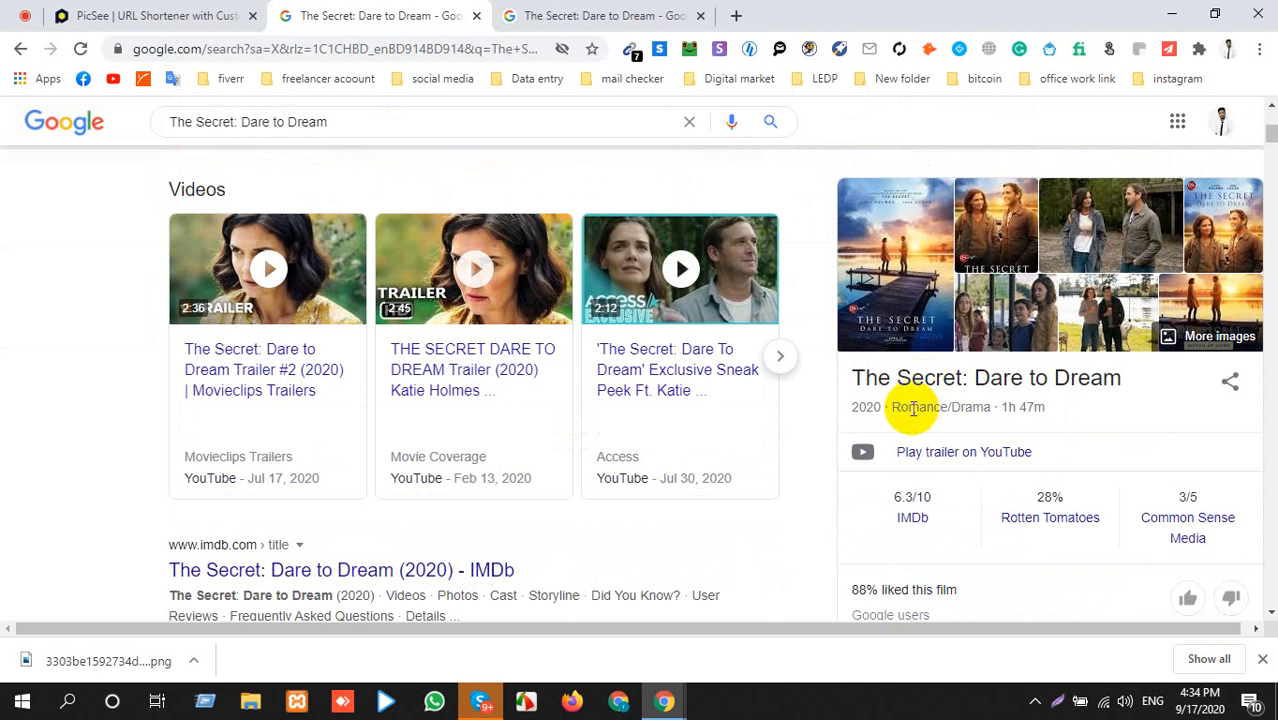
{"action": "left_click_drag", "start_coordinate": [893, 400], "coordinate": [985, 407]}
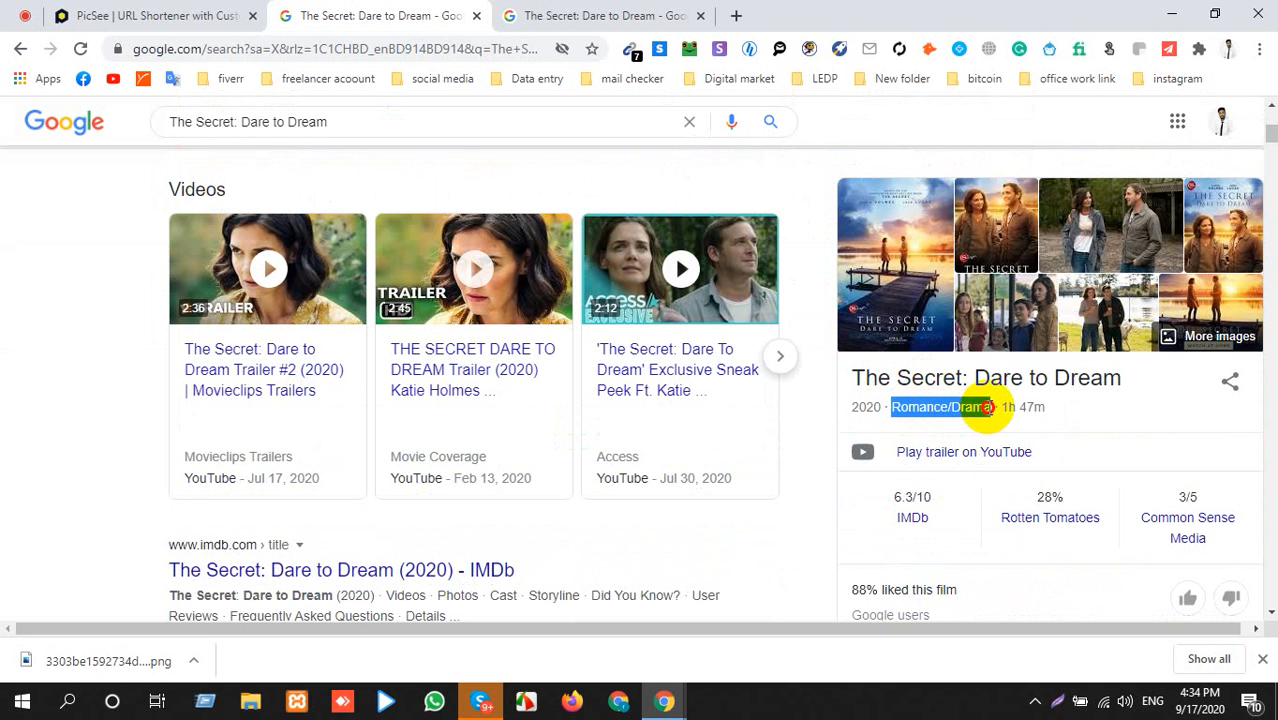
{"action": "left_click", "coordinate": [110, 15]}
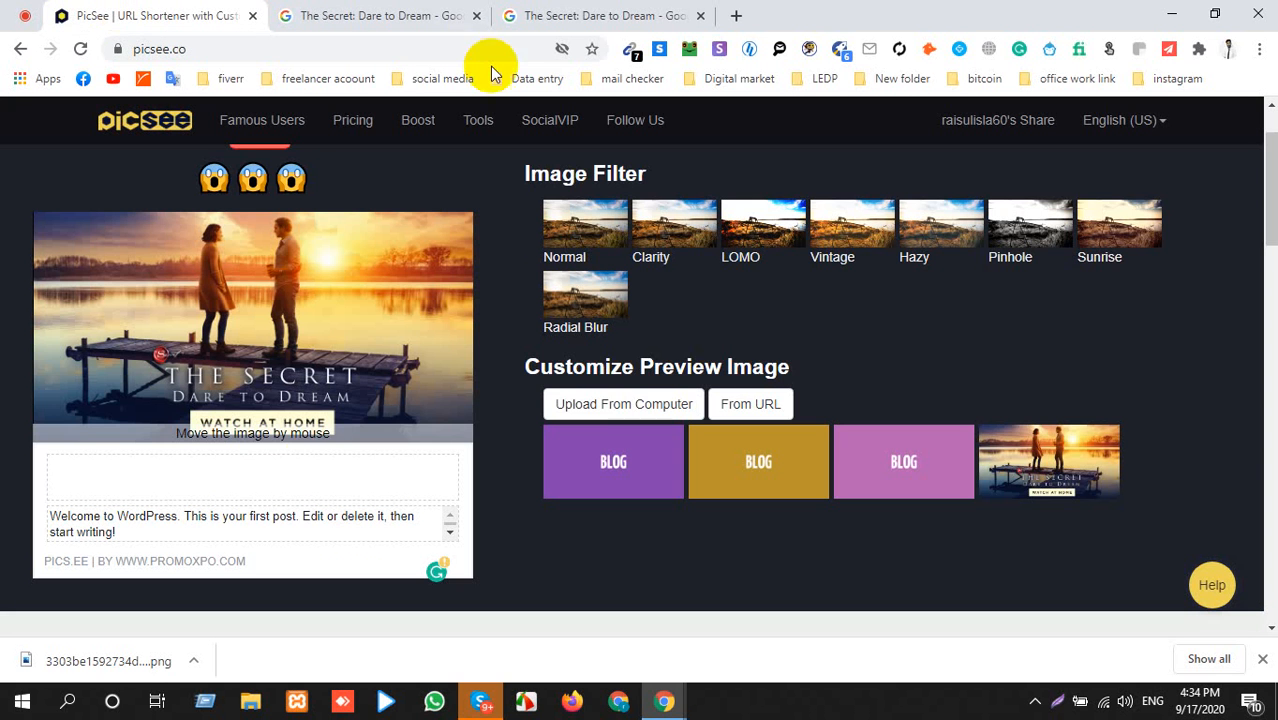
{"action": "left_click", "coordinate": [166, 477]}
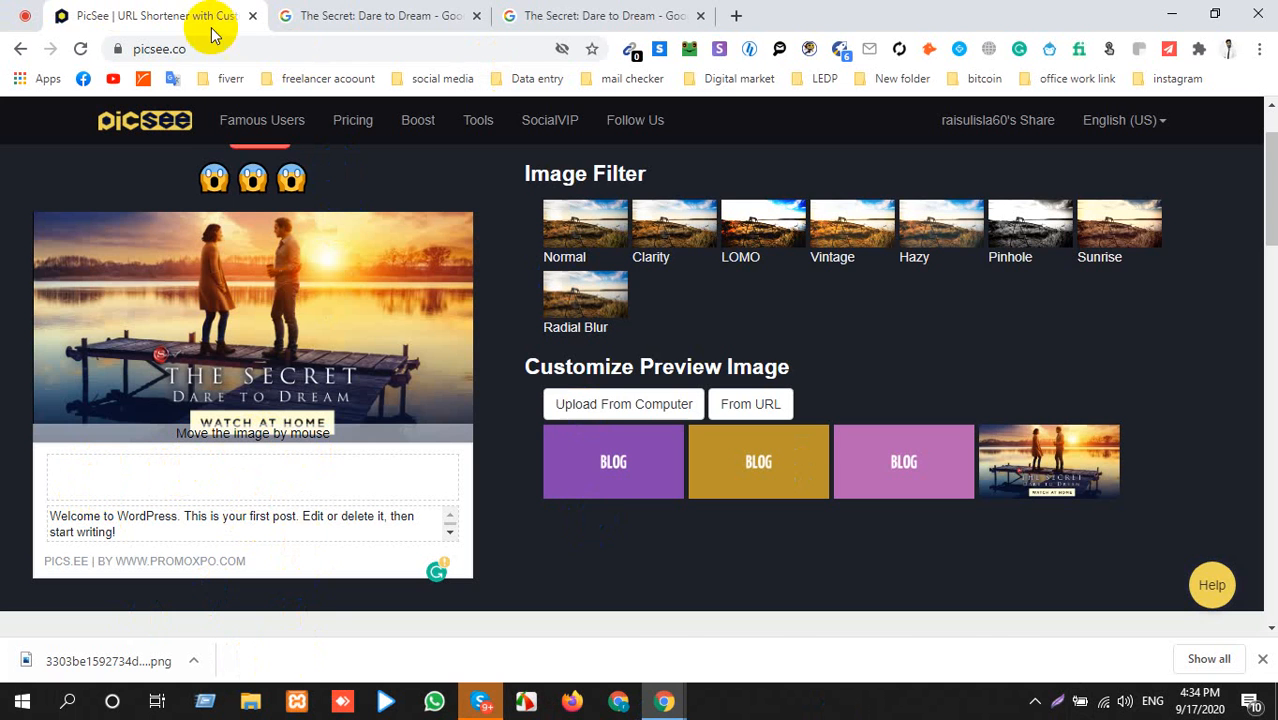
Check the Wi-Fi connection, close the downloads bar and reload the blank PicSee page.
{"action": "left_click", "coordinate": [374, 14]}
{"action": "left_click", "coordinate": [573, 14]}
{"action": "left_click", "coordinate": [175, 16]}
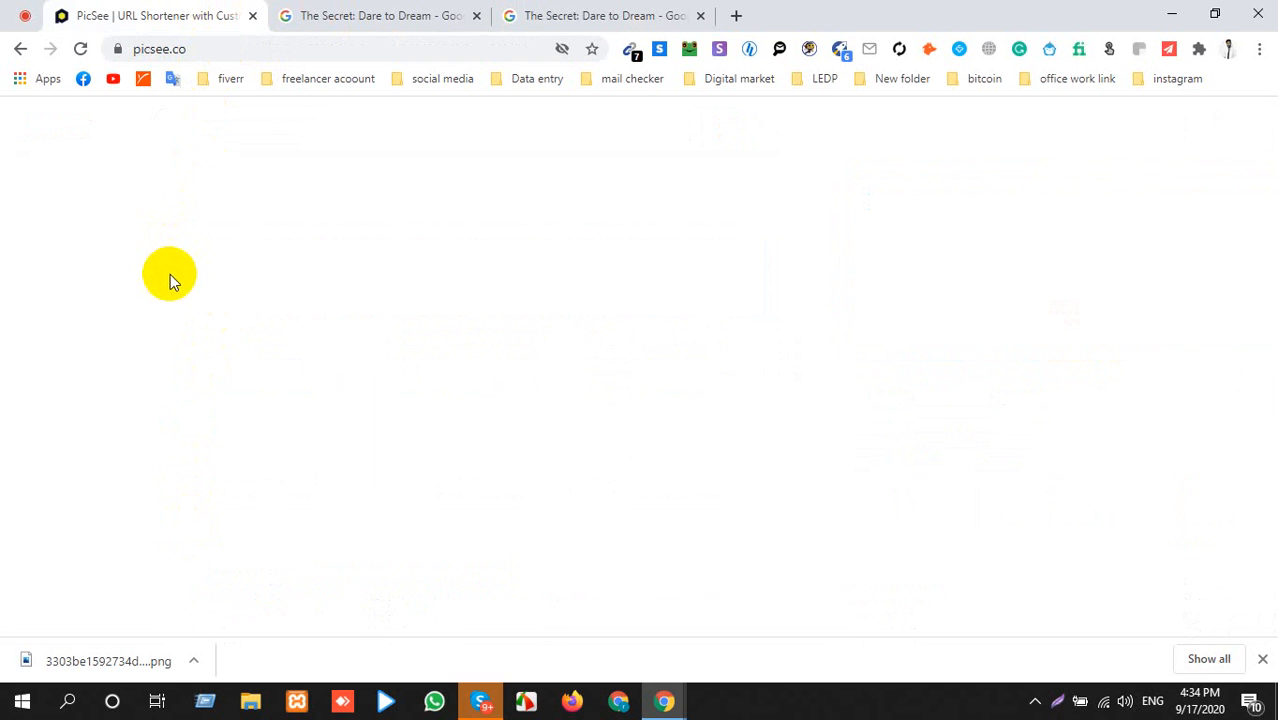
{"action": "left_click", "coordinate": [1102, 704]}
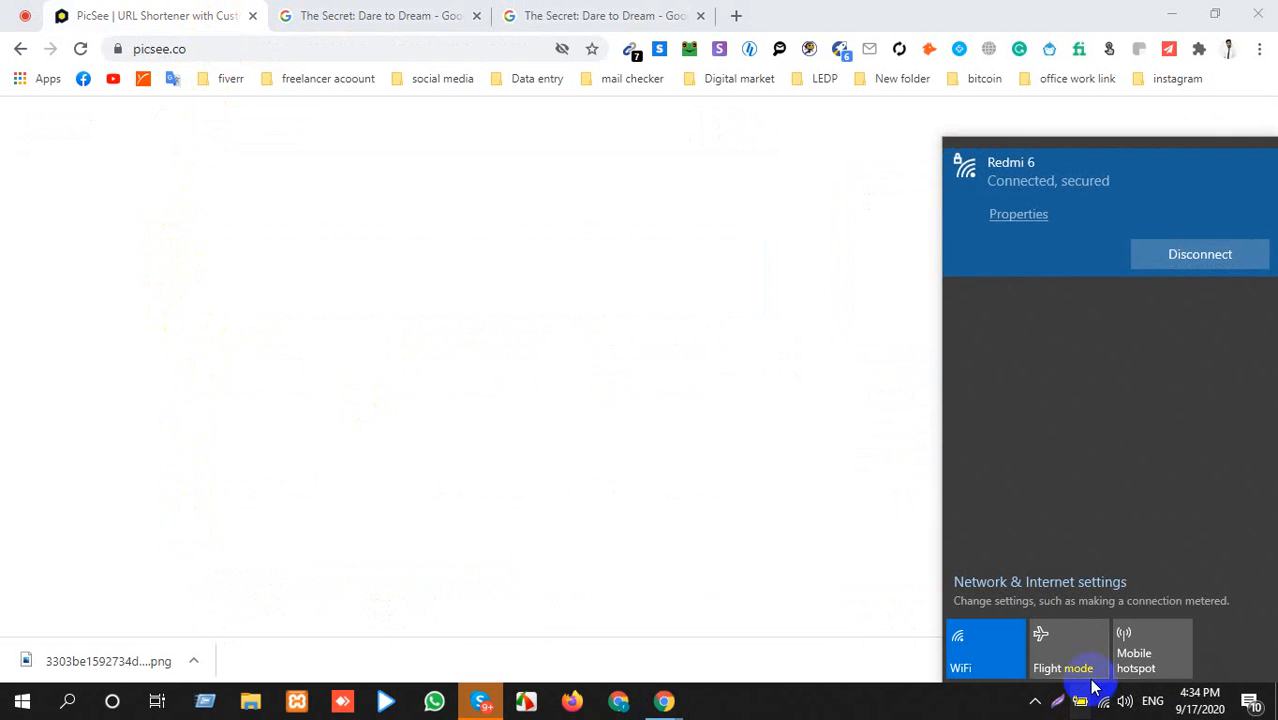
{"action": "left_click", "coordinate": [845, 8]}
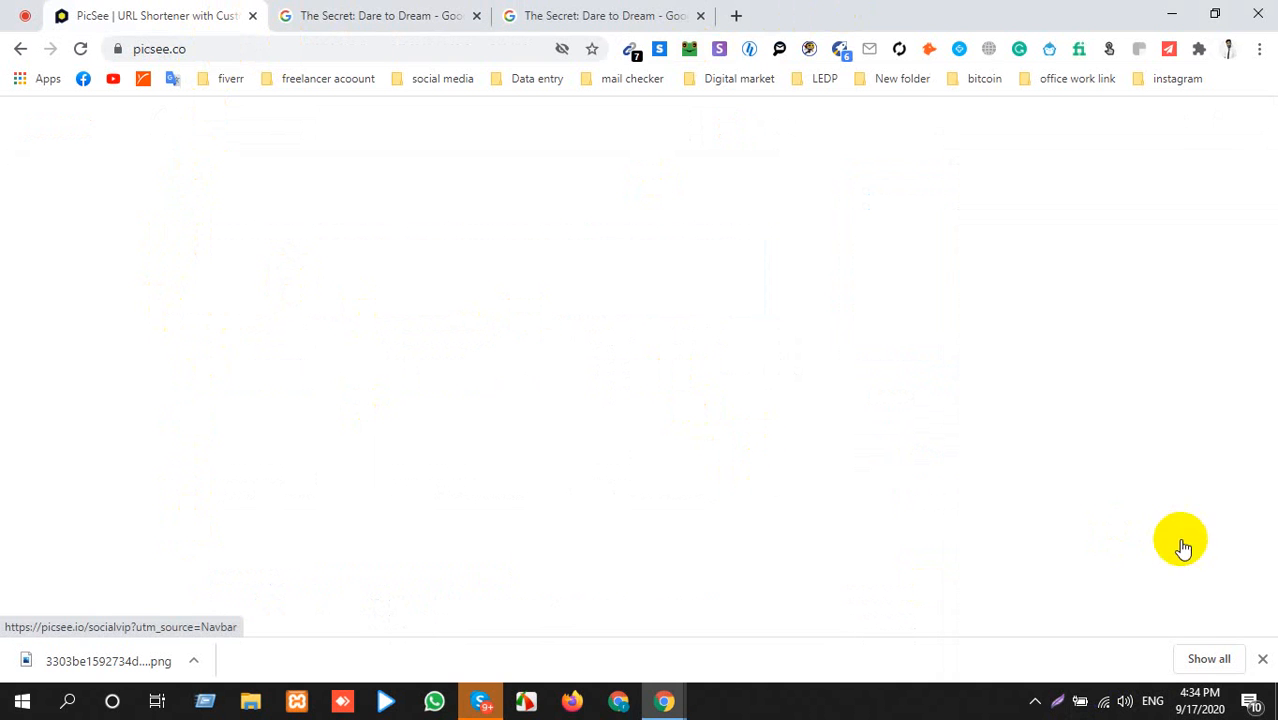
{"action": "left_click", "coordinate": [1263, 660]}
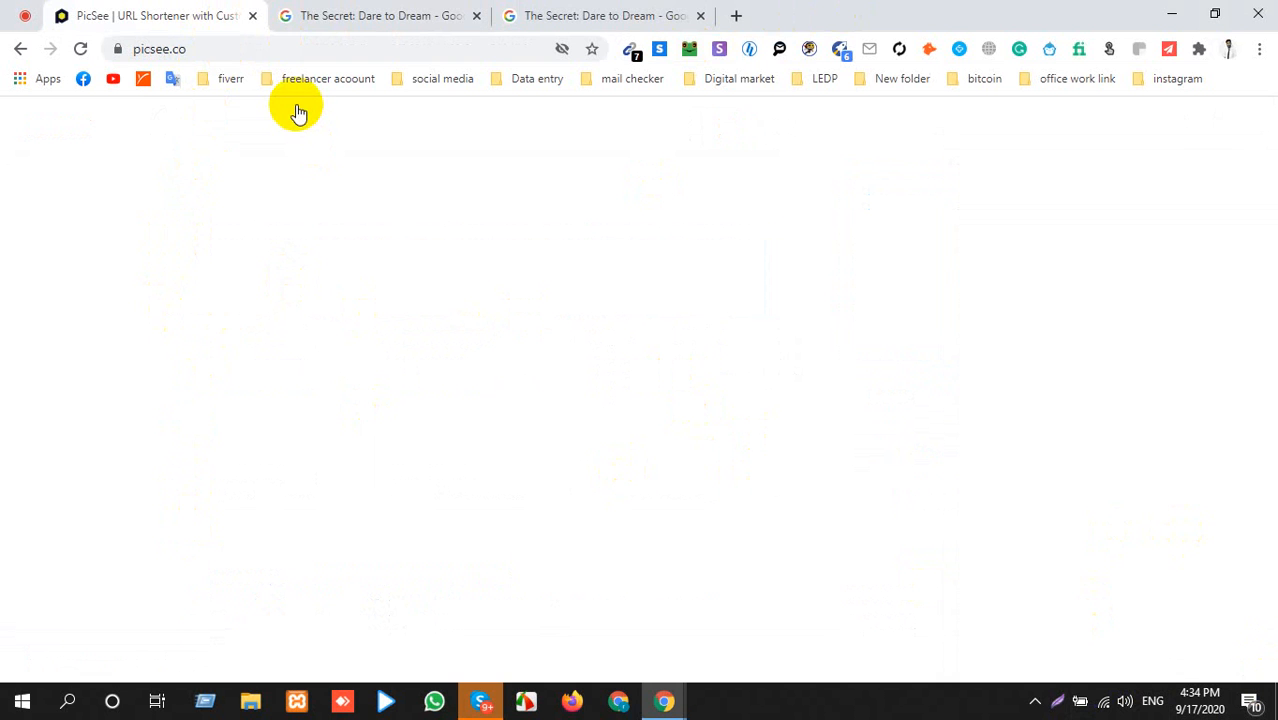
{"action": "left_click", "coordinate": [79, 49]}
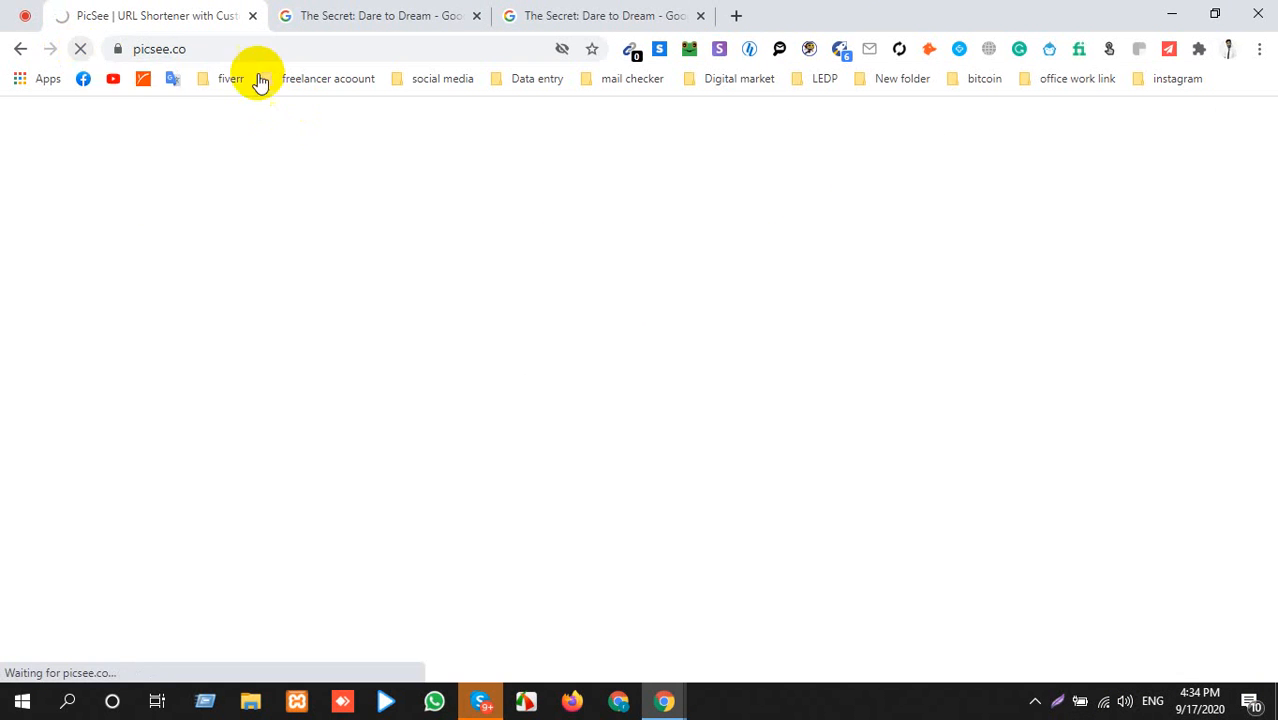
Connect the computer to the other secured Wi-Fi network instead of Redmi 6.
{"action": "left_click", "coordinate": [1101, 703]}
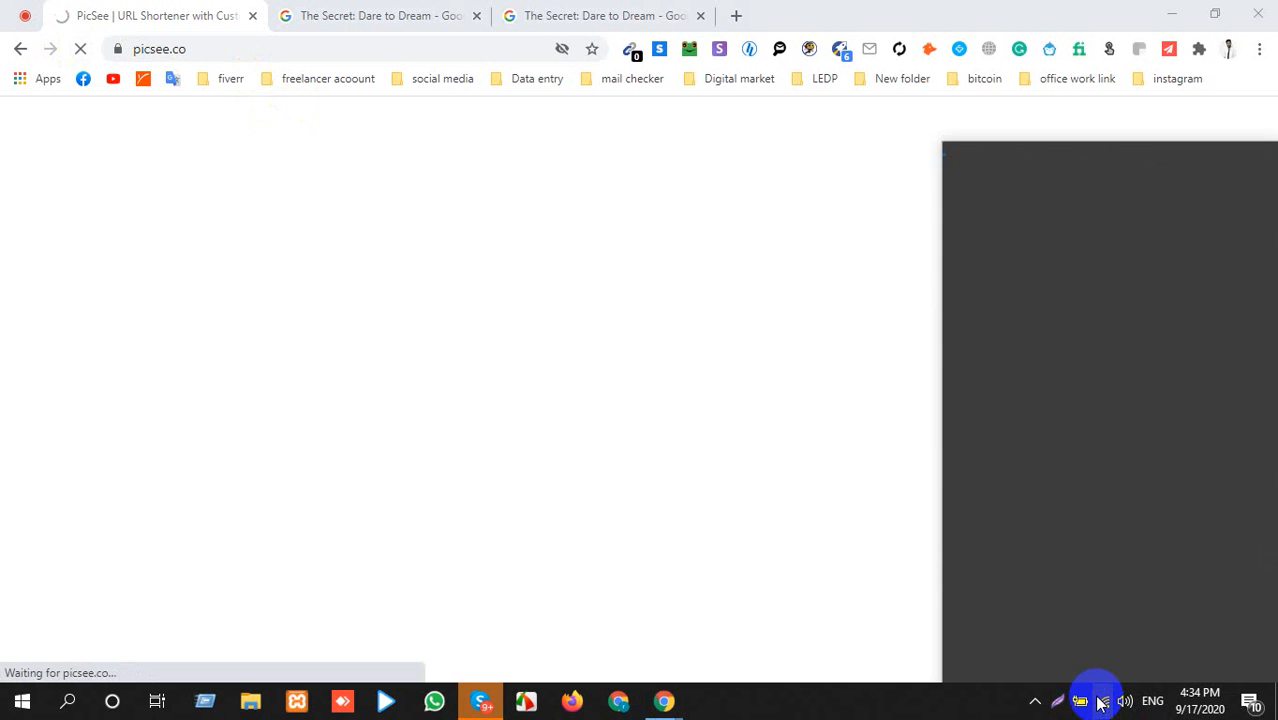
{"action": "left_click", "coordinate": [1060, 295]}
{"action": "left_click", "coordinate": [1188, 310]}
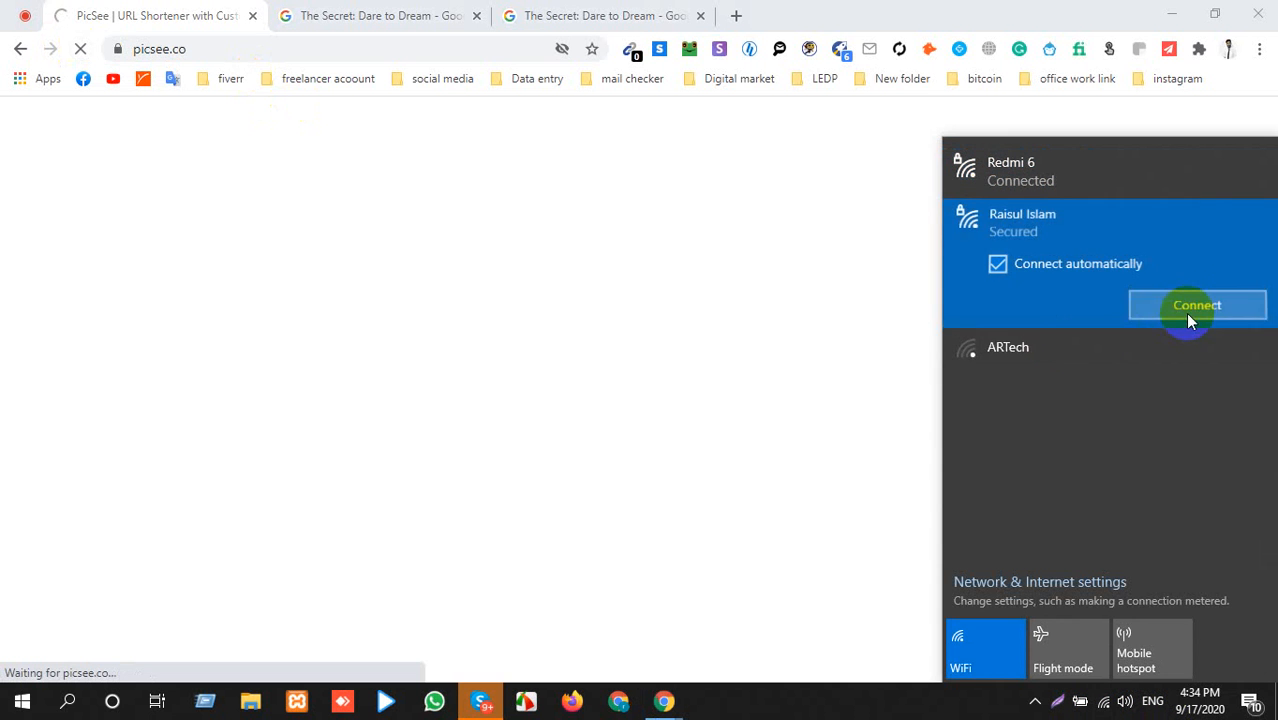
{"action": "left_click", "coordinate": [699, 162]}
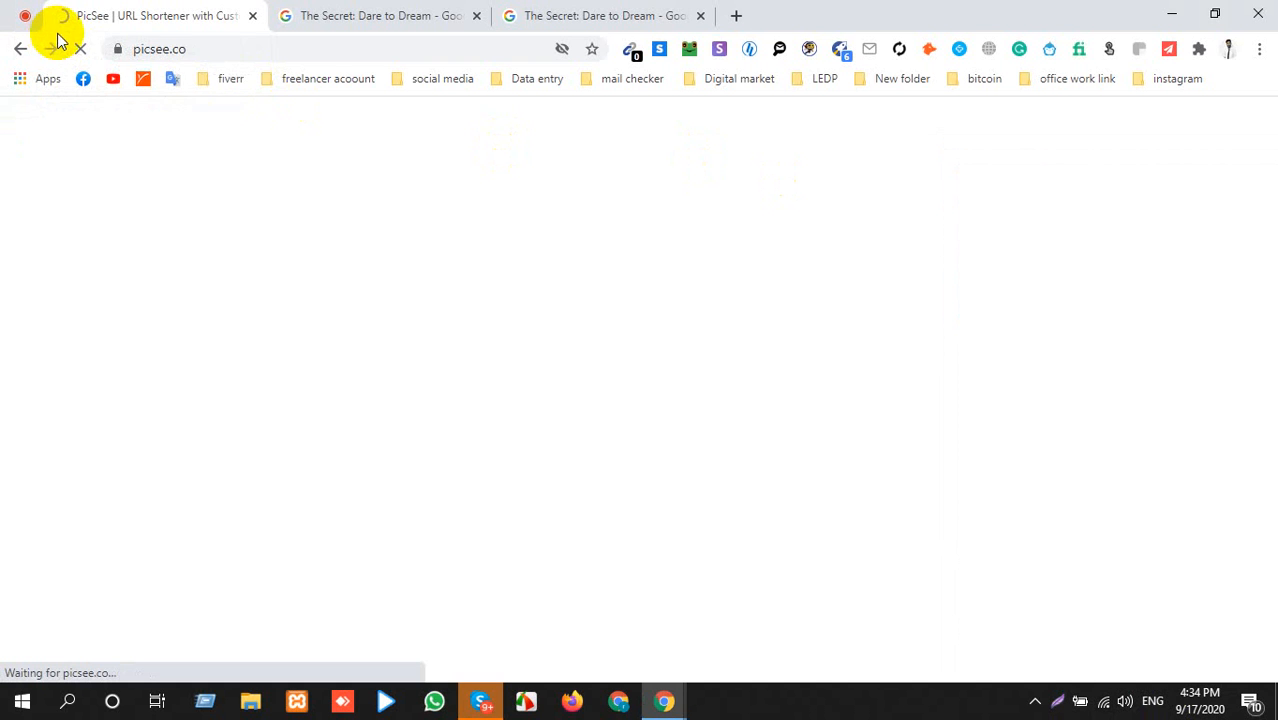
Replace the unresponsive PicSee tab with a new one at picsee.co, place it first, and activate its sharing link field.
{"action": "left_click", "coordinate": [176, 54]}
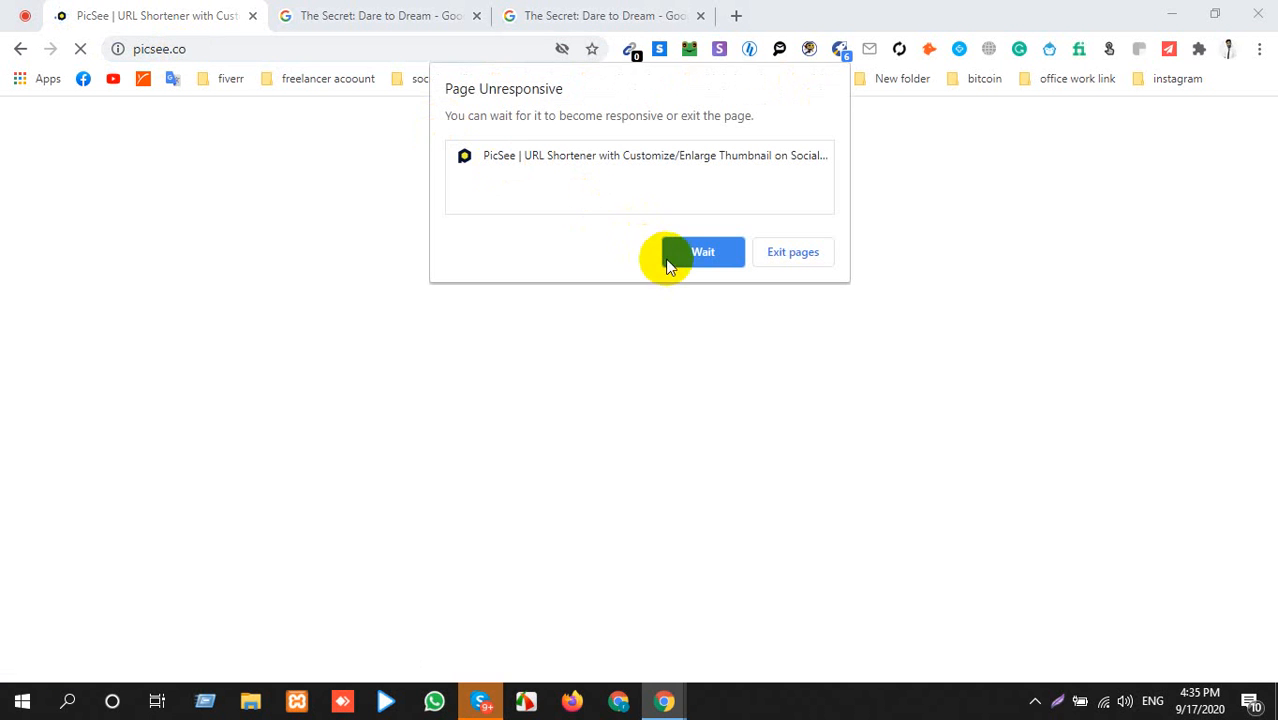
{"action": "left_click", "coordinate": [793, 252]}
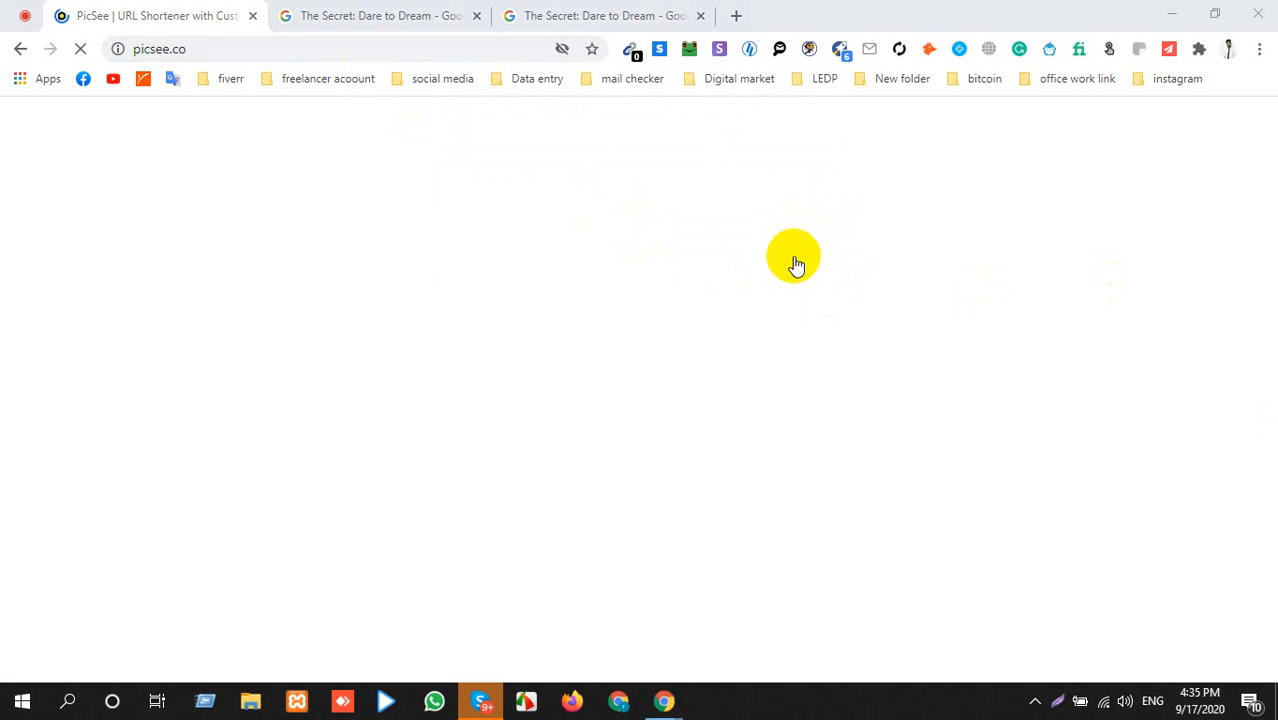
{"action": "left_click", "coordinate": [268, 48]}
{"action": "key", "text": "ctrl+c"}
{"action": "left_click", "coordinate": [736, 15]}
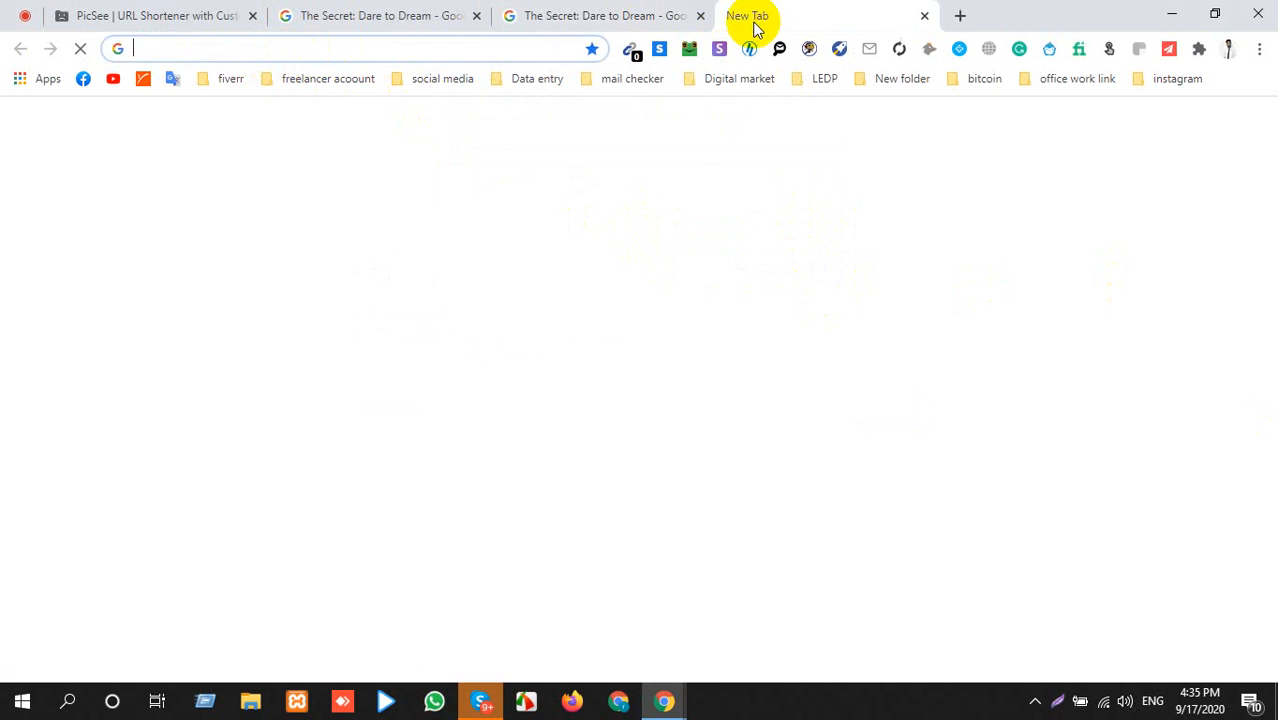
{"action": "key", "text": "ctrl+v"}
{"action": "key", "text": "Return"}
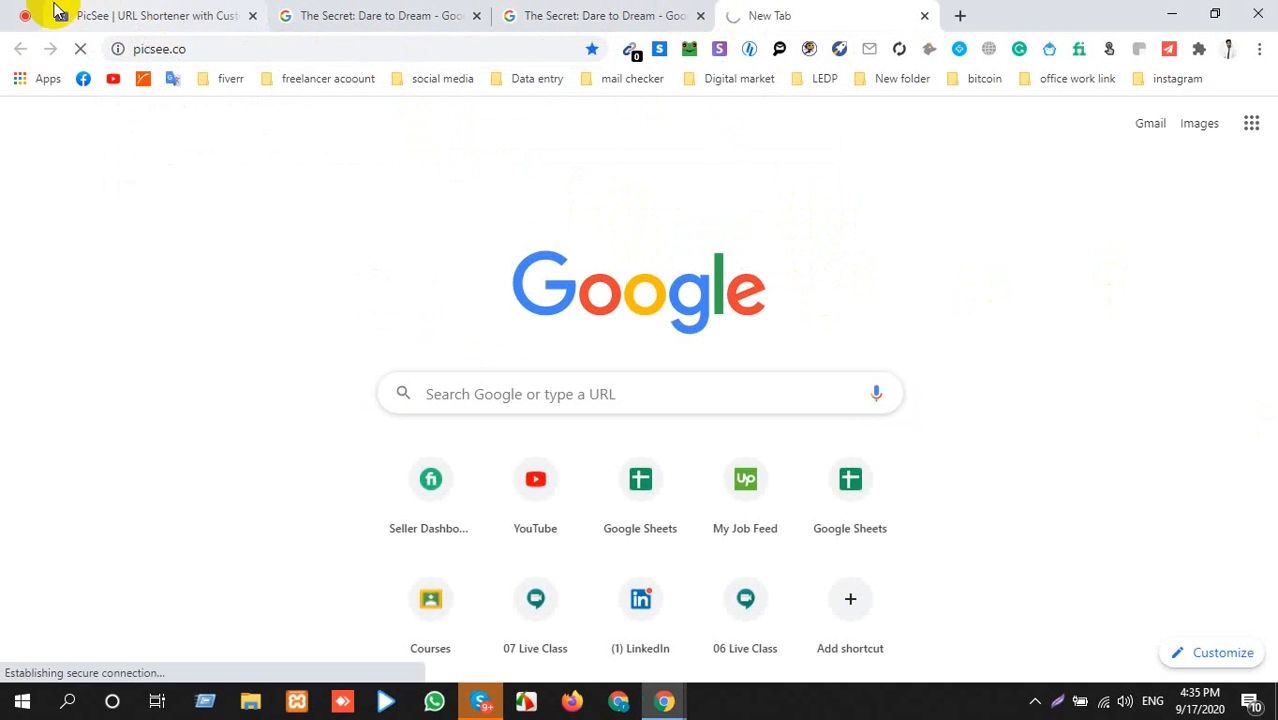
{"action": "left_click", "coordinate": [252, 15]}
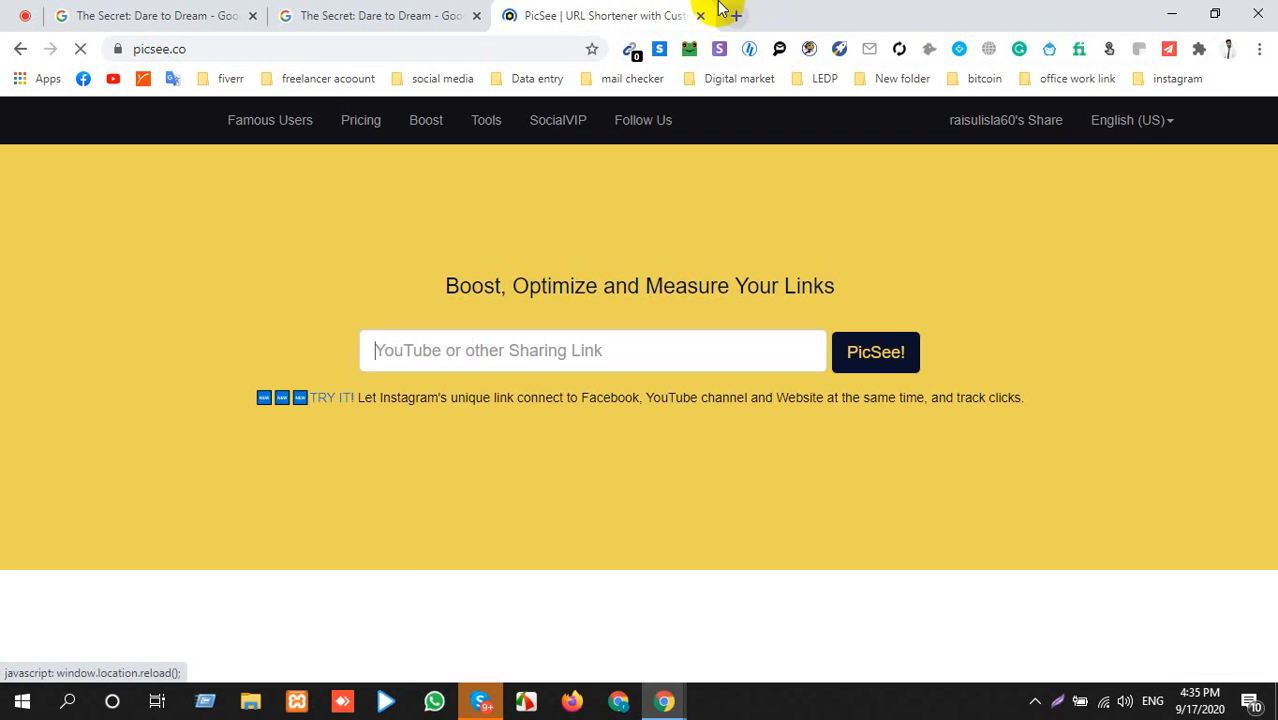
{"action": "left_click_drag", "start_coordinate": [583, 18], "coordinate": [197, 25]}
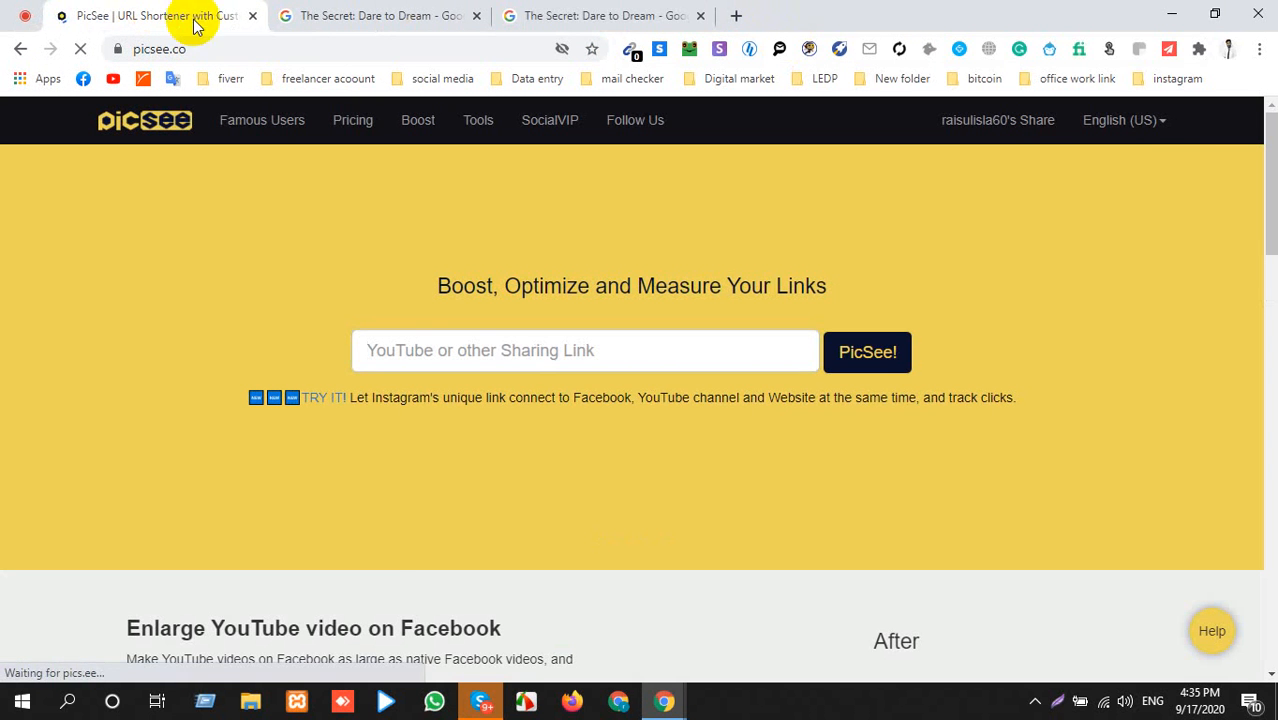
{"action": "left_click", "coordinate": [515, 356]}
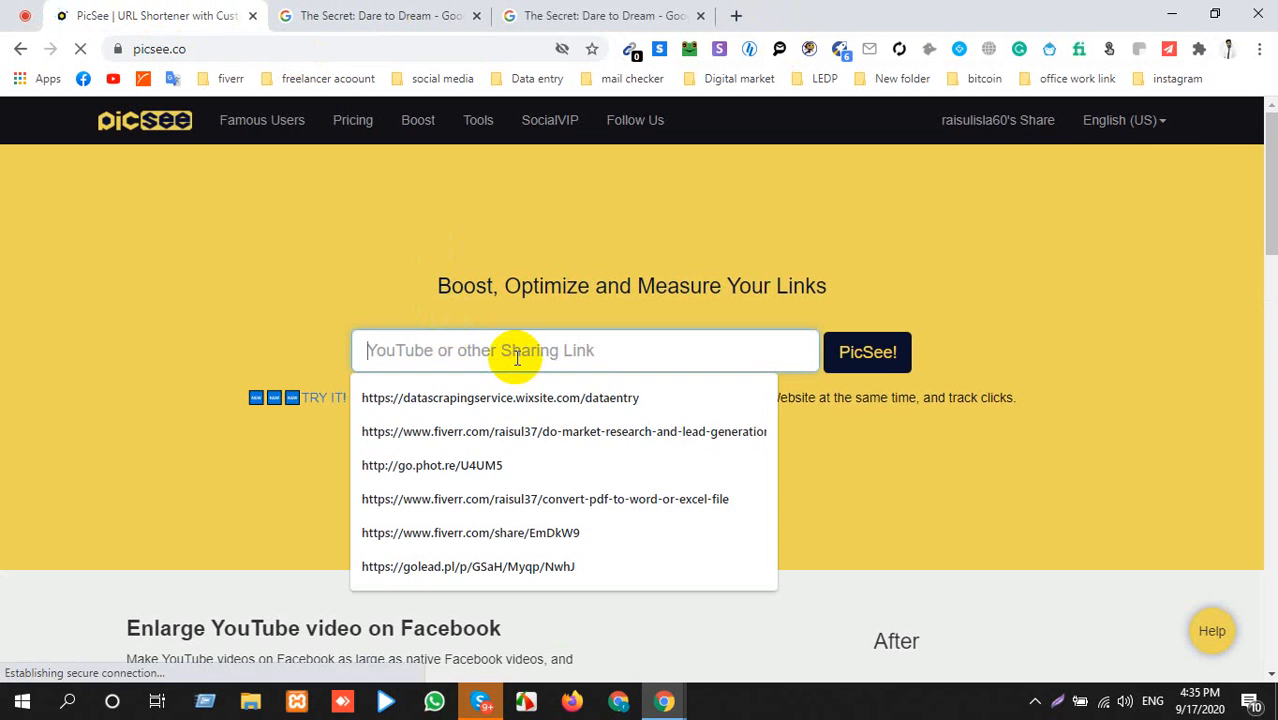
{"action": "left_click", "coordinate": [528, 413]}
{"action": "left_click", "coordinate": [890, 358]}
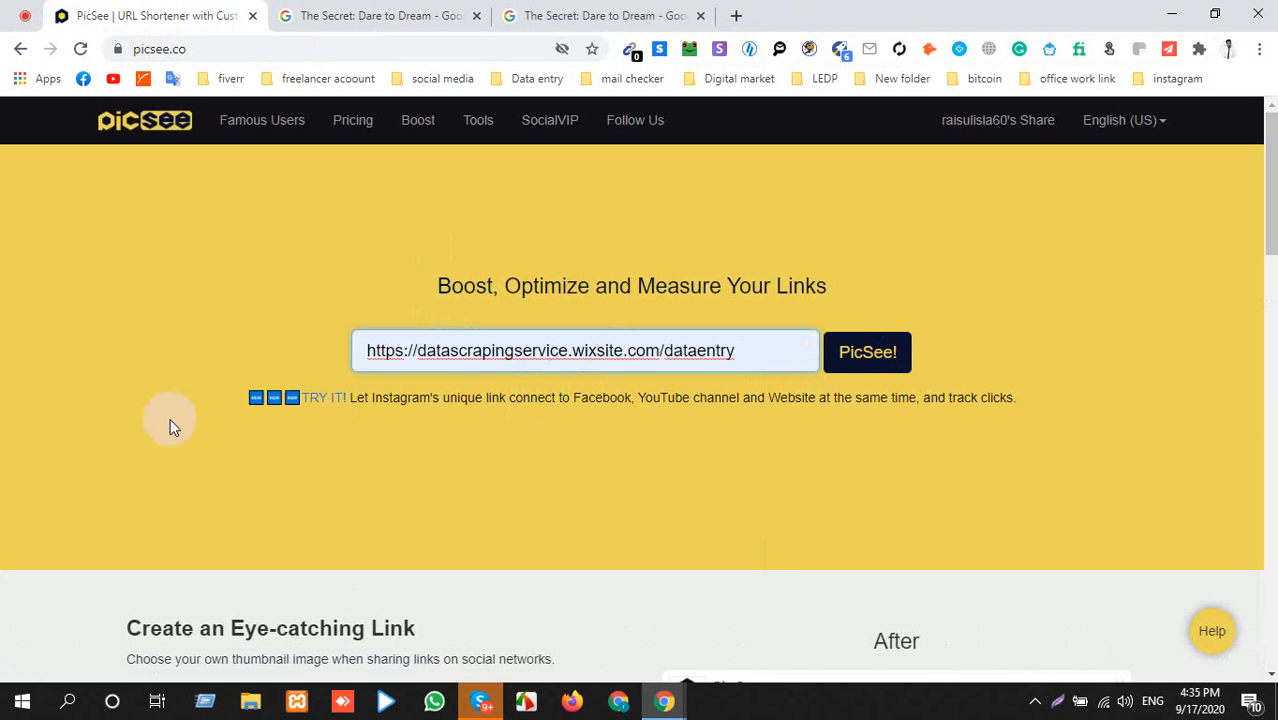
{"action": "left_click", "coordinate": [860, 368]}
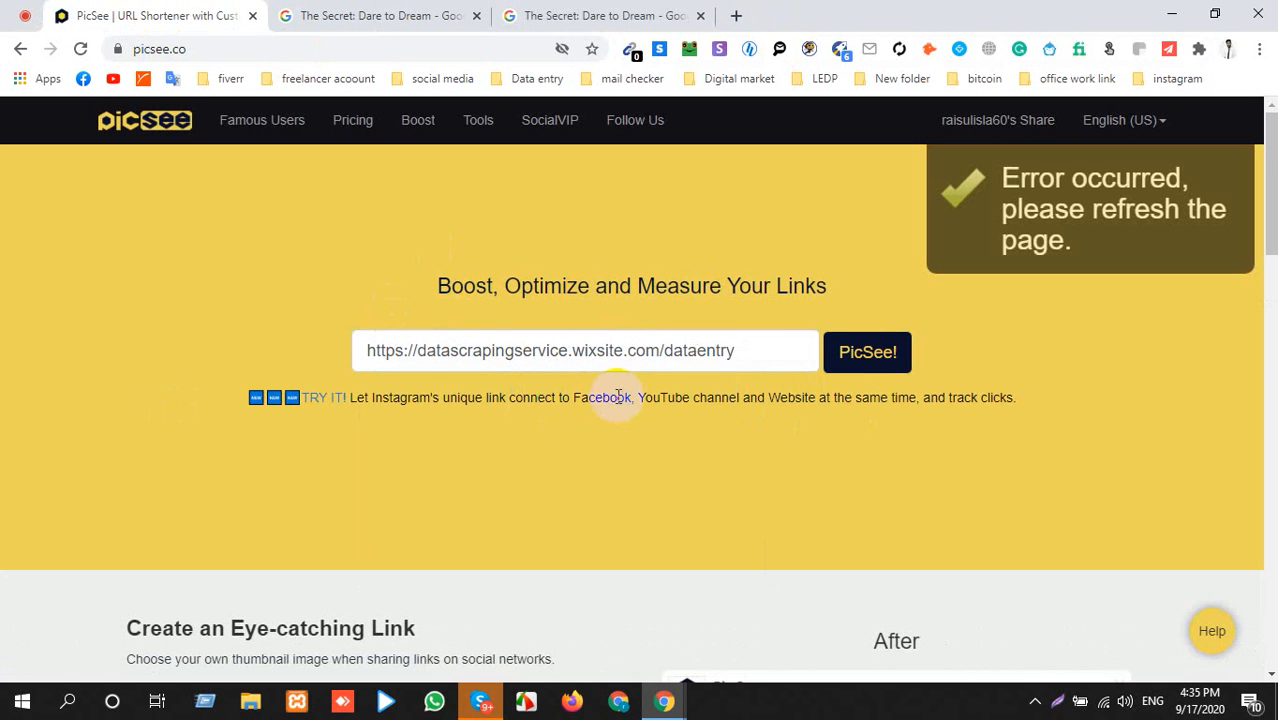
{"action": "triple_click", "coordinate": [610, 360]}
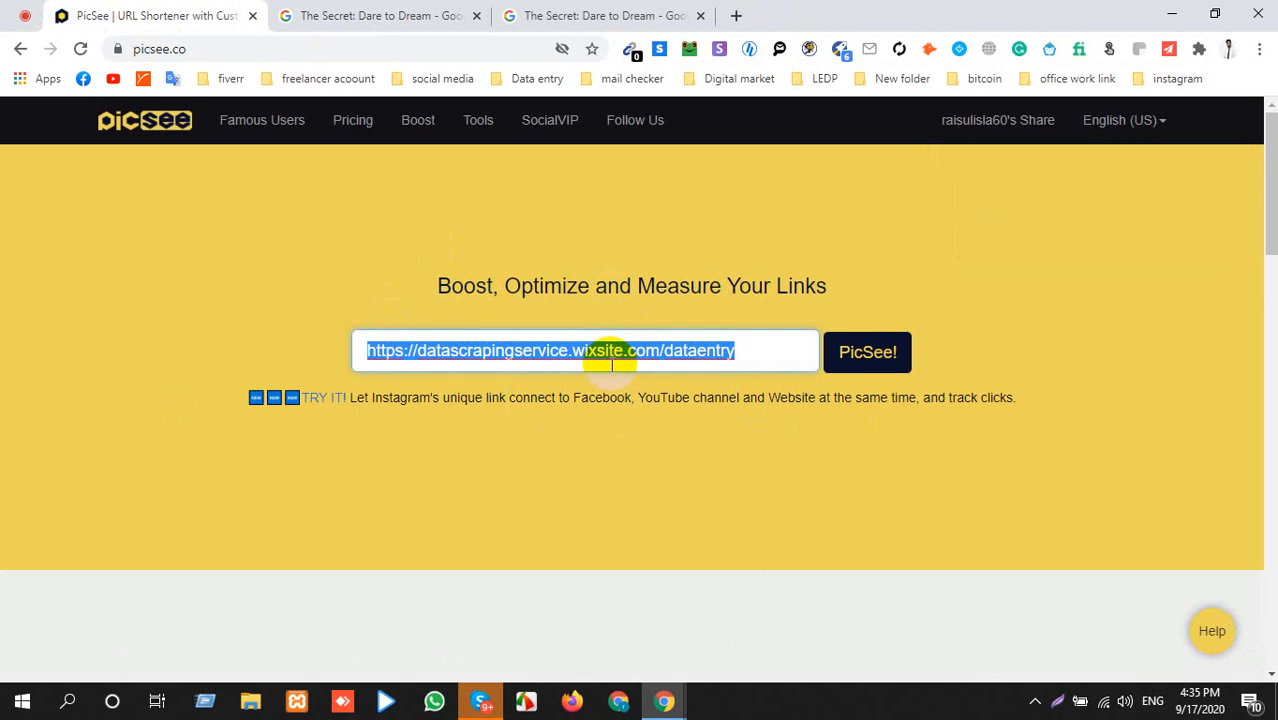
{"action": "key", "text": "ctrl+x"}
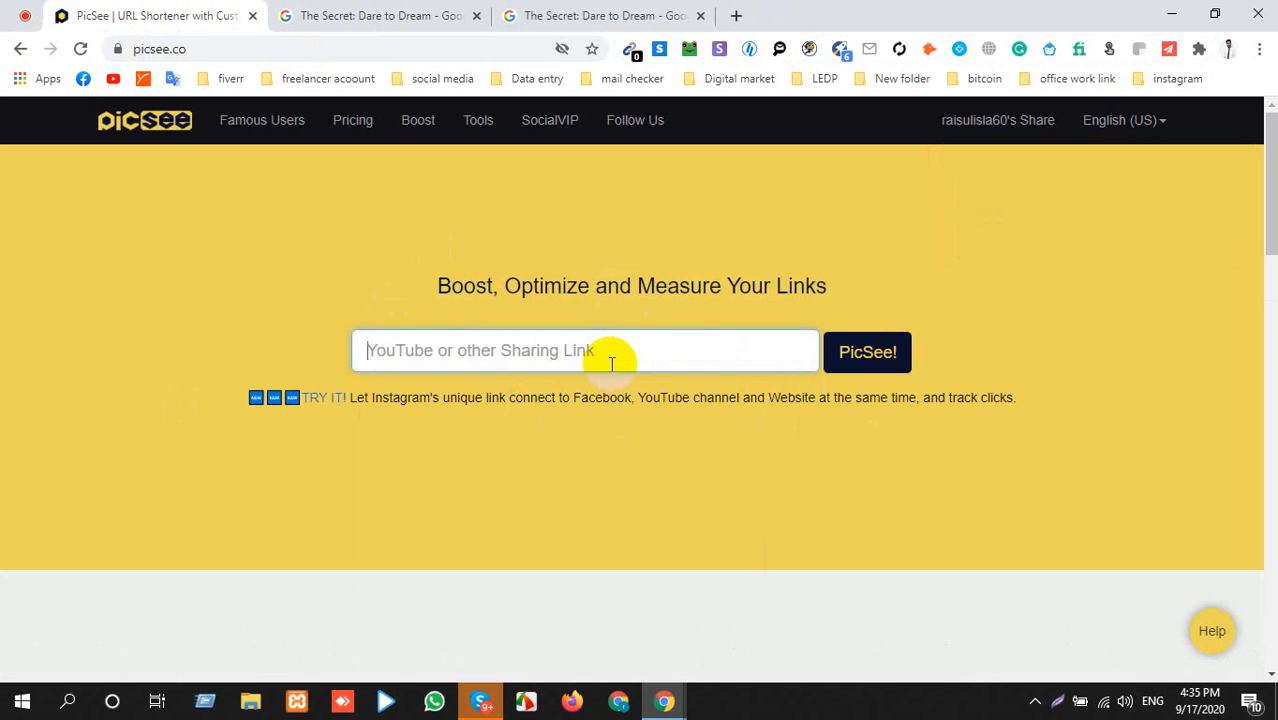
Load promoxpo.com in a new tab, shorten its address in PicSee, and close the blog tab.
{"action": "left_click", "coordinate": [737, 16]}
{"action": "type", "text": "p"}
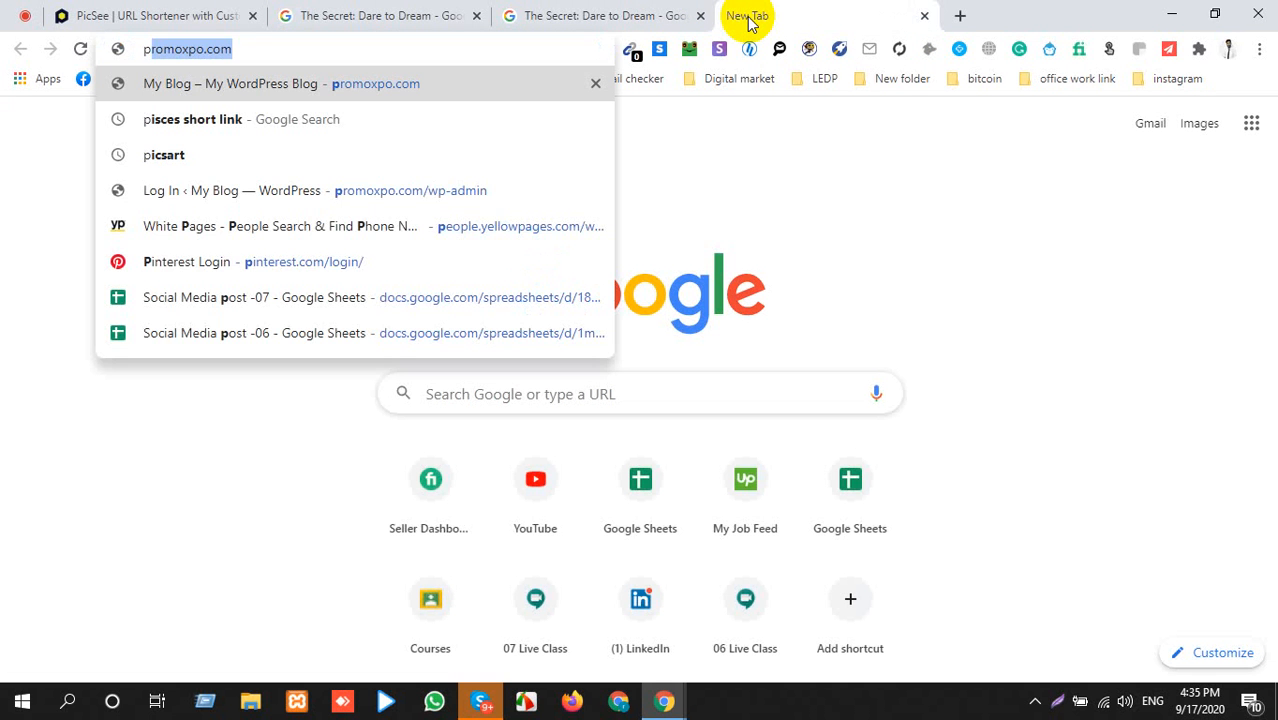
{"action": "key", "text": "Return"}
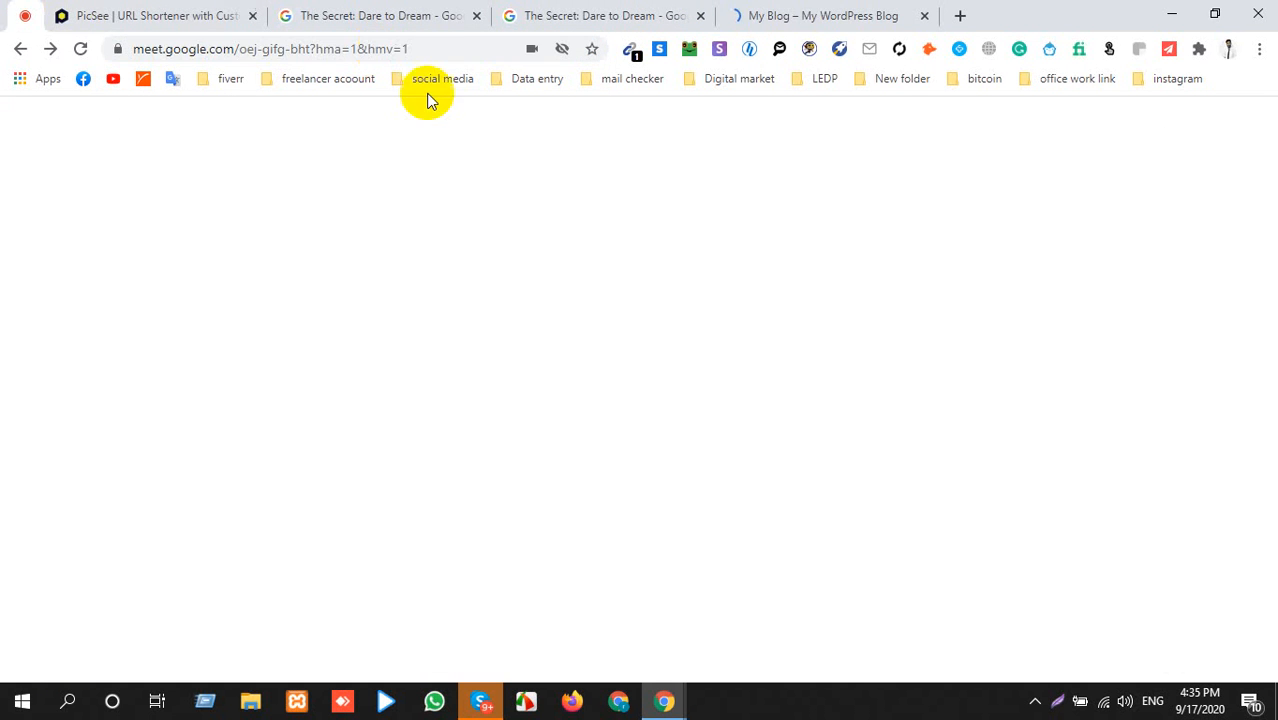
{"action": "left_click", "coordinate": [170, 10]}
{"action": "left_click", "coordinate": [585, 350]}
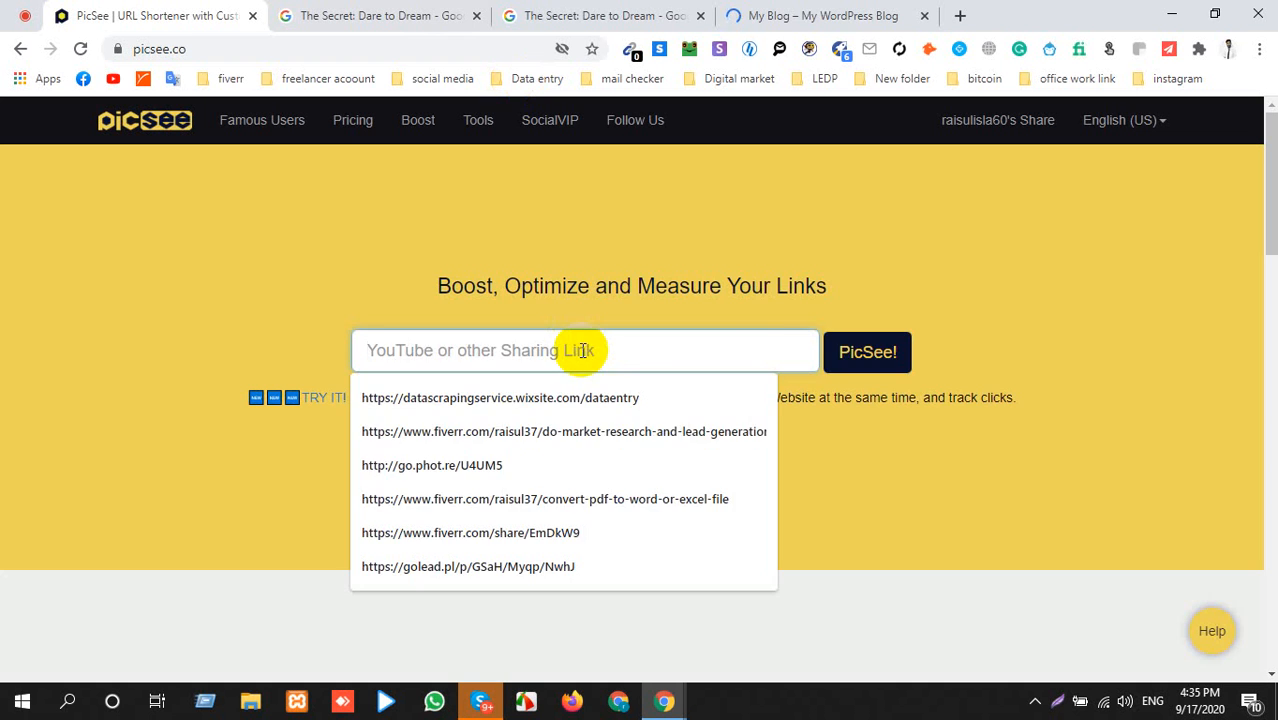
{"action": "key", "text": "ctrl+v"}
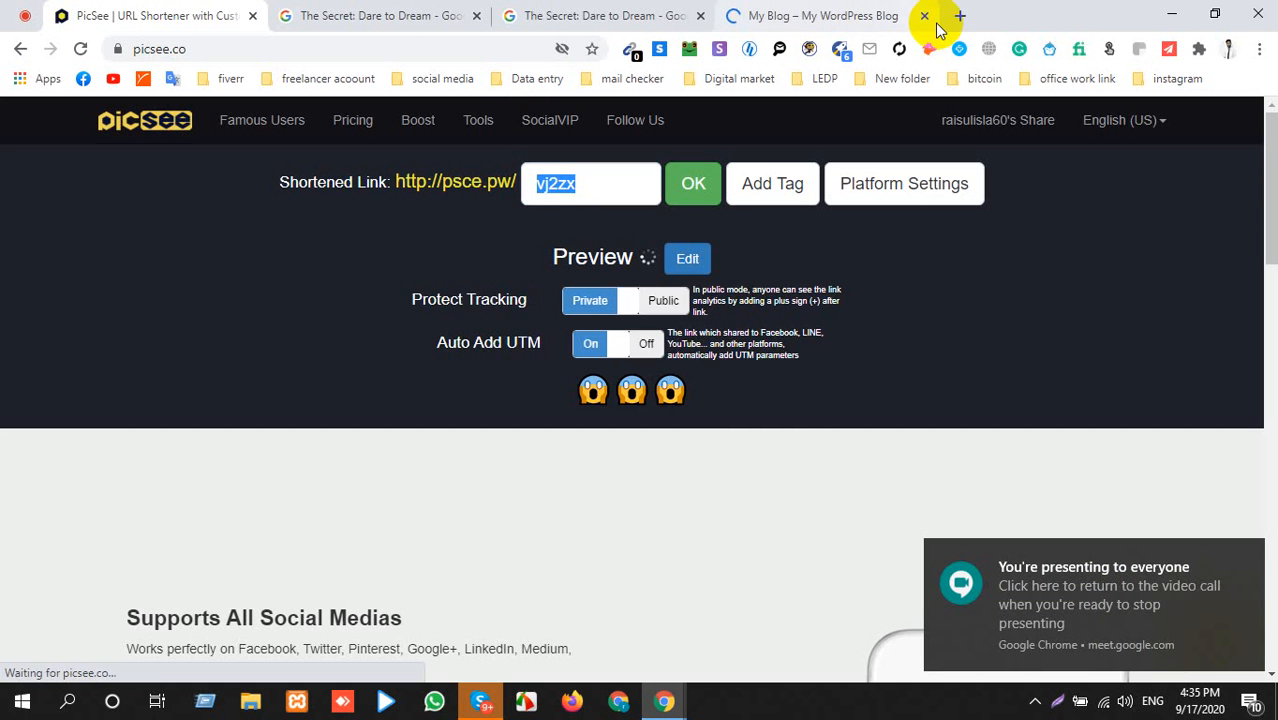
{"action": "left_click", "coordinate": [924, 15]}
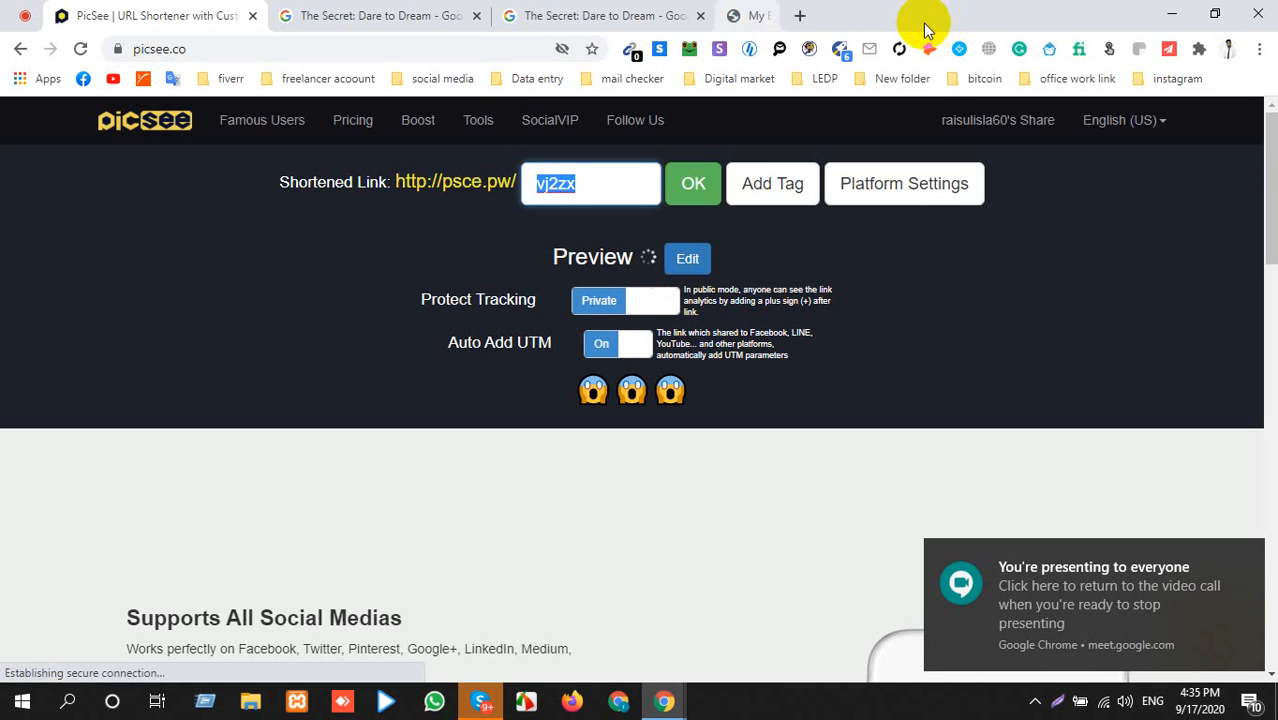
Try the alternative coloured BLOG thumbnails as the link's preview image and cancel the preview edit.
{"action": "left_click", "coordinate": [687, 258]}
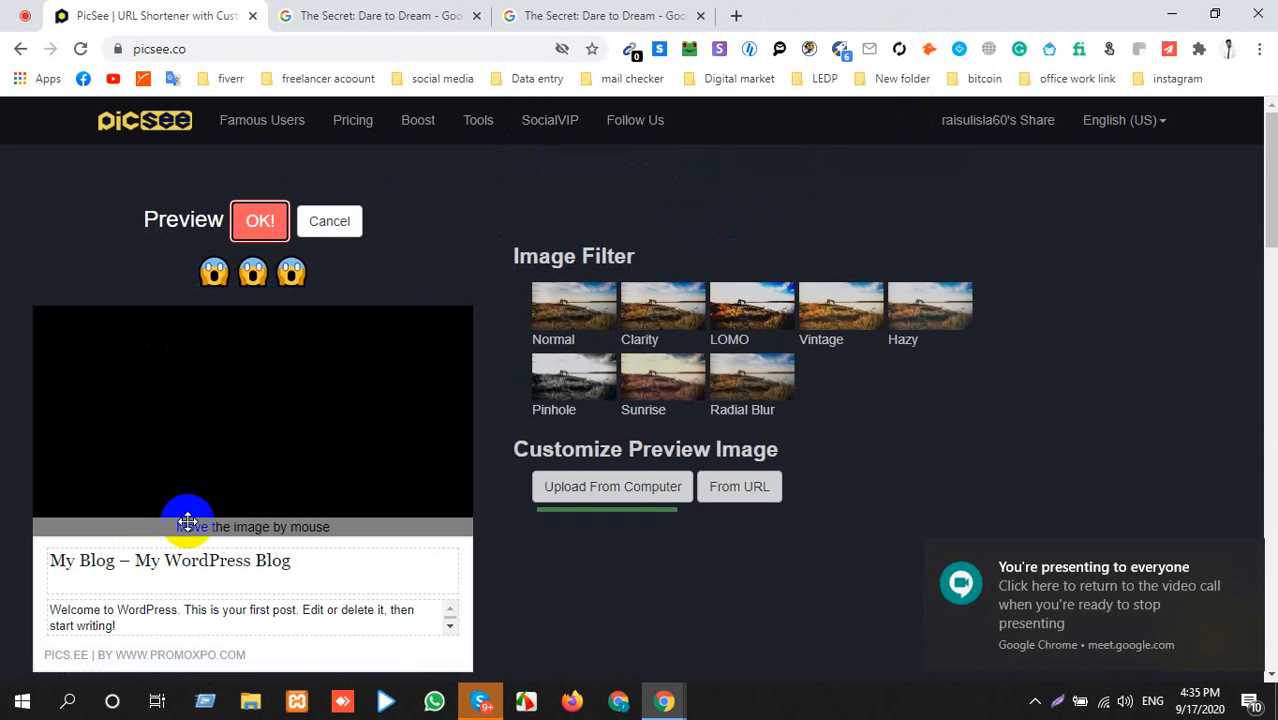
{"action": "left_click", "coordinate": [603, 556]}
{"action": "left_click", "coordinate": [610, 497]}
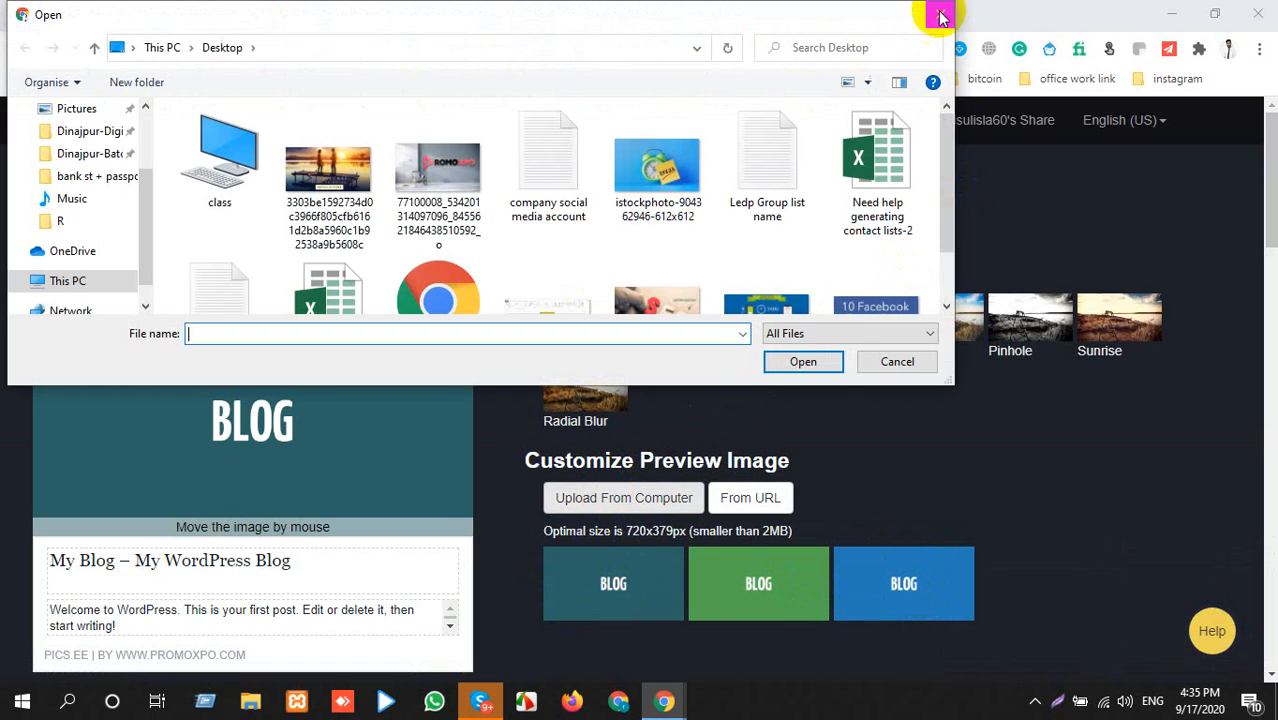
{"action": "left_click", "coordinate": [940, 14]}
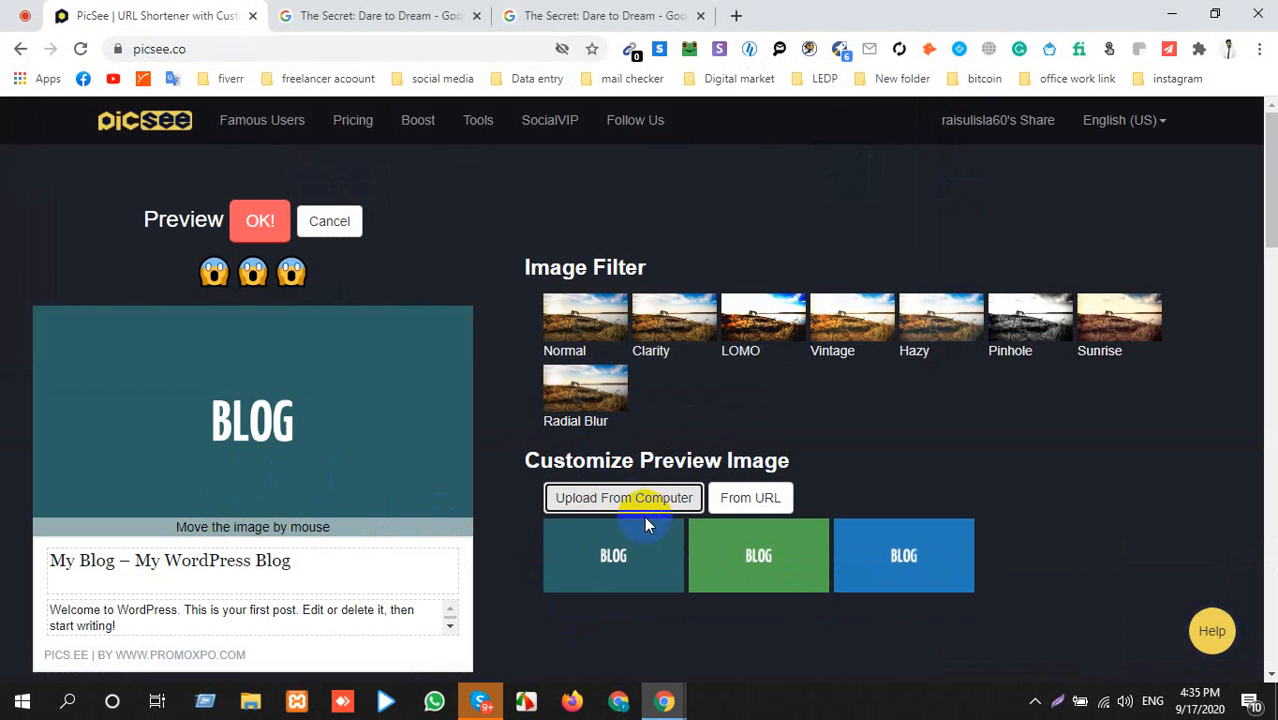
{"action": "left_click", "coordinate": [759, 559]}
{"action": "left_click", "coordinate": [902, 562]}
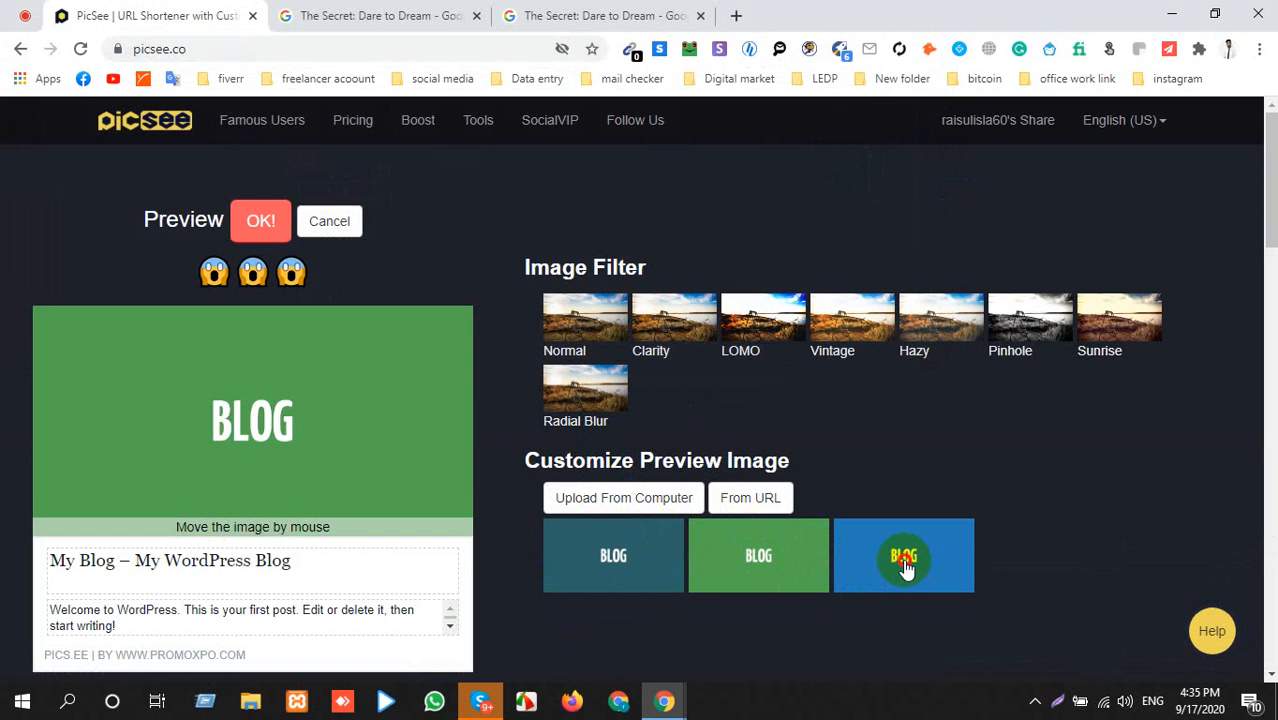
{"action": "left_click", "coordinate": [625, 580]}
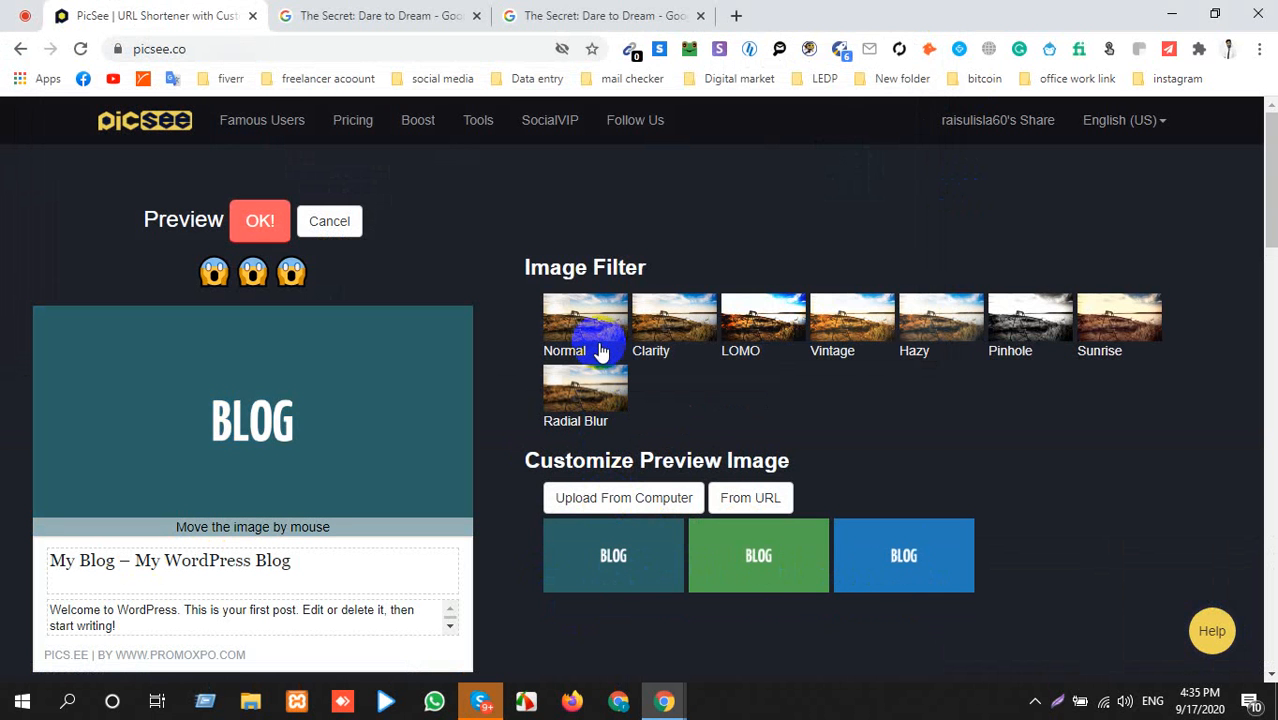
{"action": "left_click", "coordinate": [628, 506]}
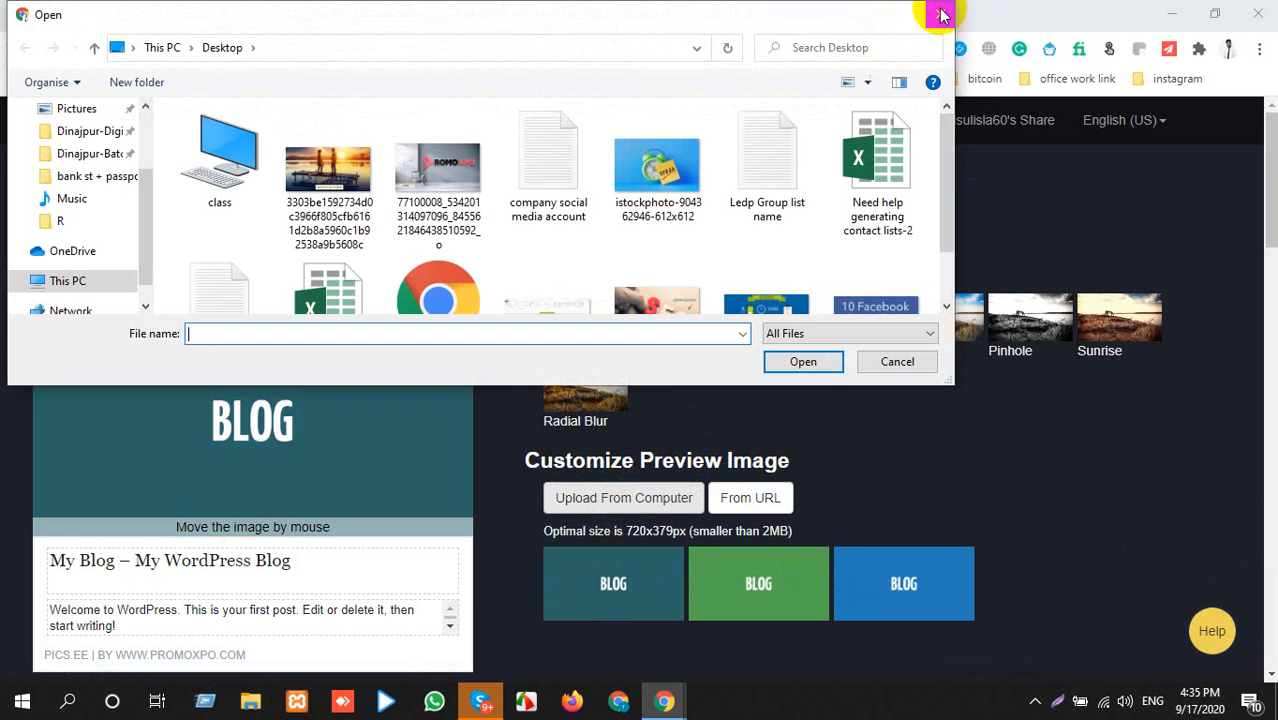
{"action": "left_click", "coordinate": [938, 13]}
{"action": "left_click", "coordinate": [333, 225]}
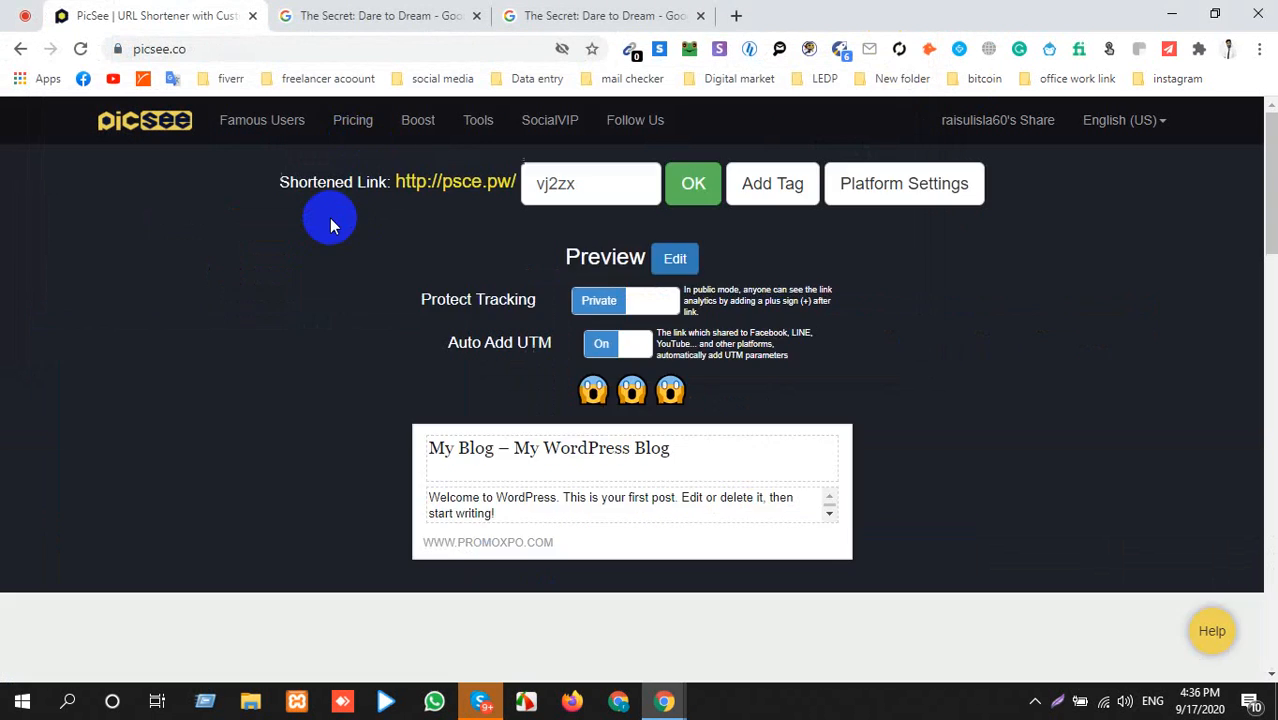
Reopen the preview editor and upload the lakeside couple movie poster from the Desktop as the preview image.
{"action": "left_click", "coordinate": [675, 259]}
{"action": "left_click", "coordinate": [628, 500]}
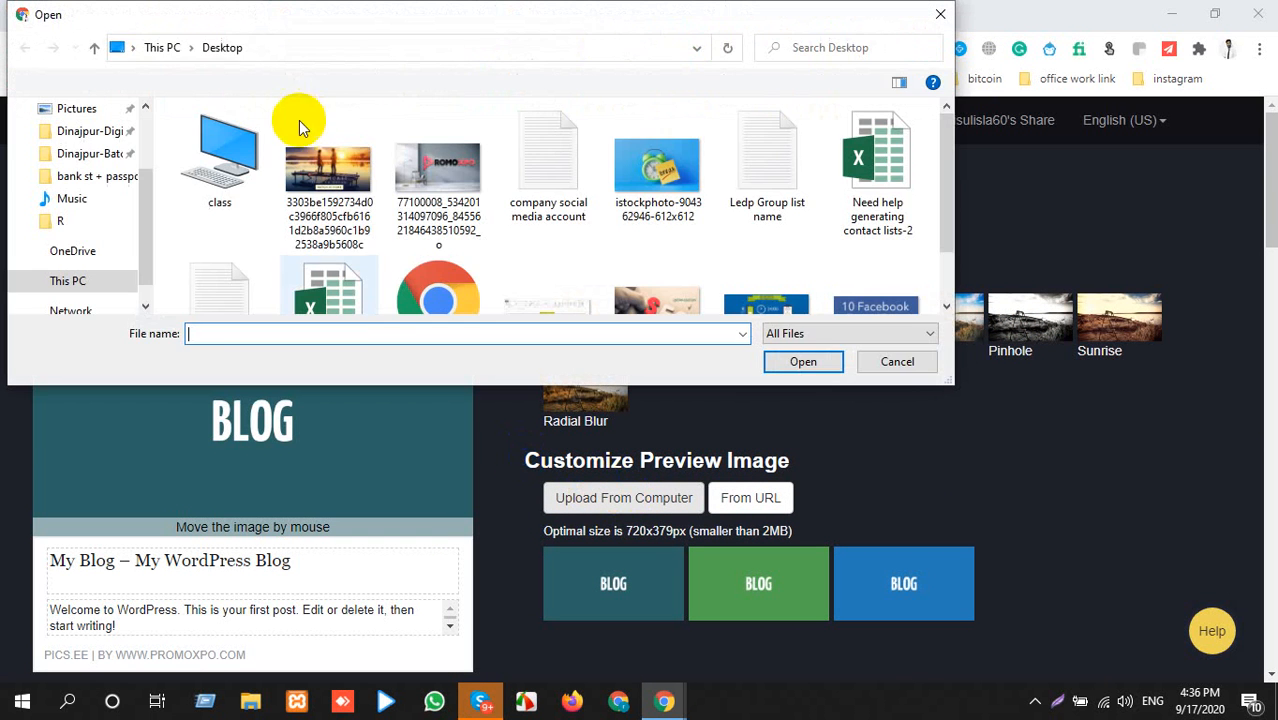
{"action": "double_click", "coordinate": [334, 187]}
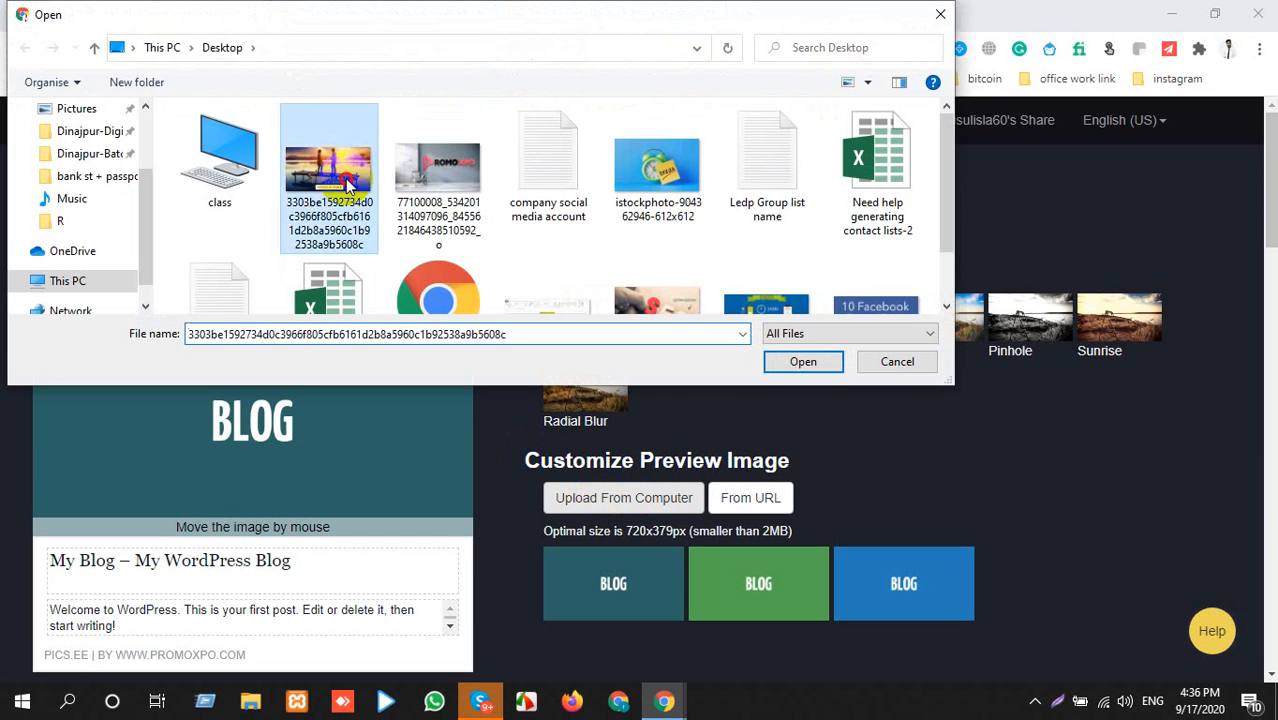
{"action": "scroll", "coordinate": [486, 528], "scroll_direction": "down", "scroll_amount": 1}
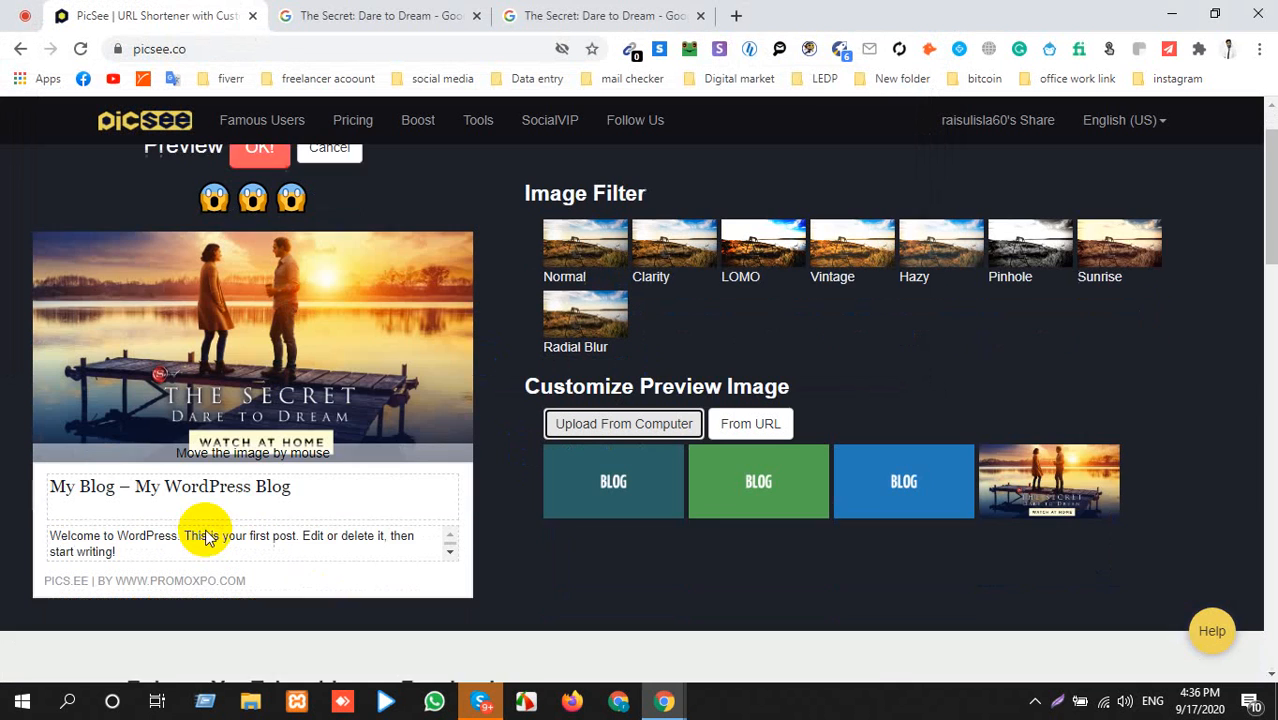
Check the film's Google results and the ongoing Meet presentation, and return to the PicSee preview title.
{"action": "left_click", "coordinate": [460, 12]}
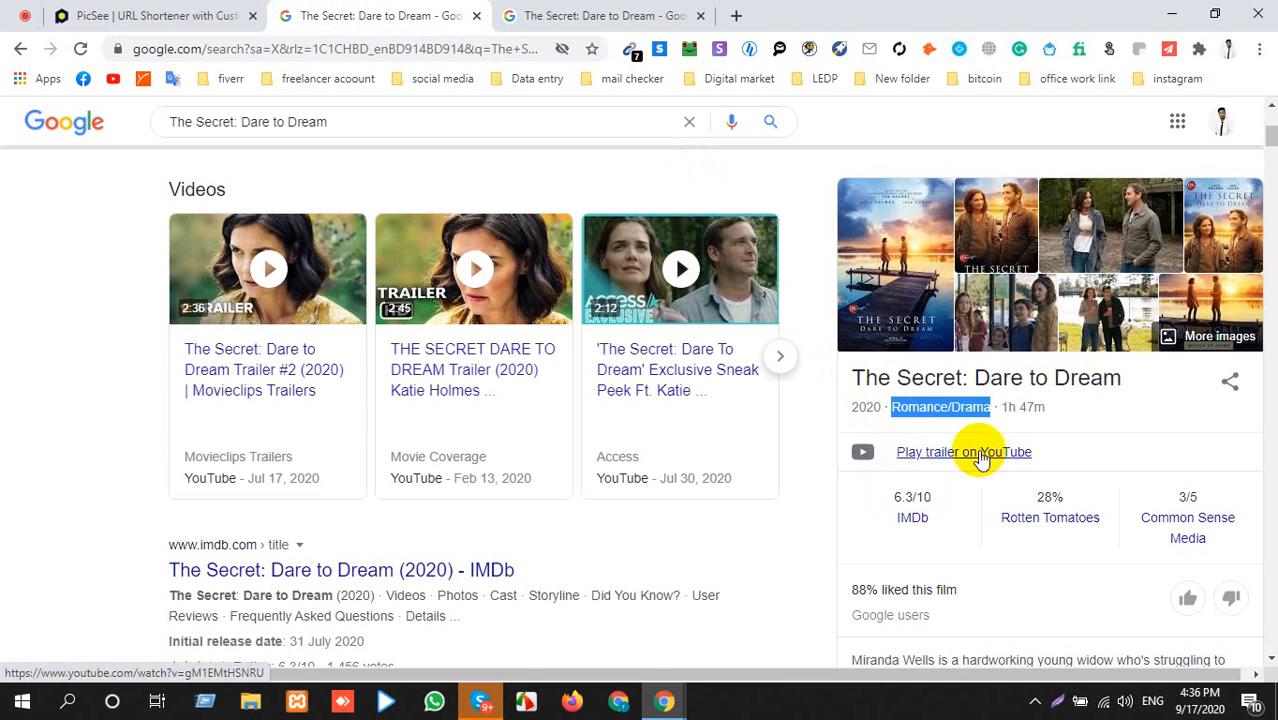
{"action": "left_click", "coordinate": [150, 15]}
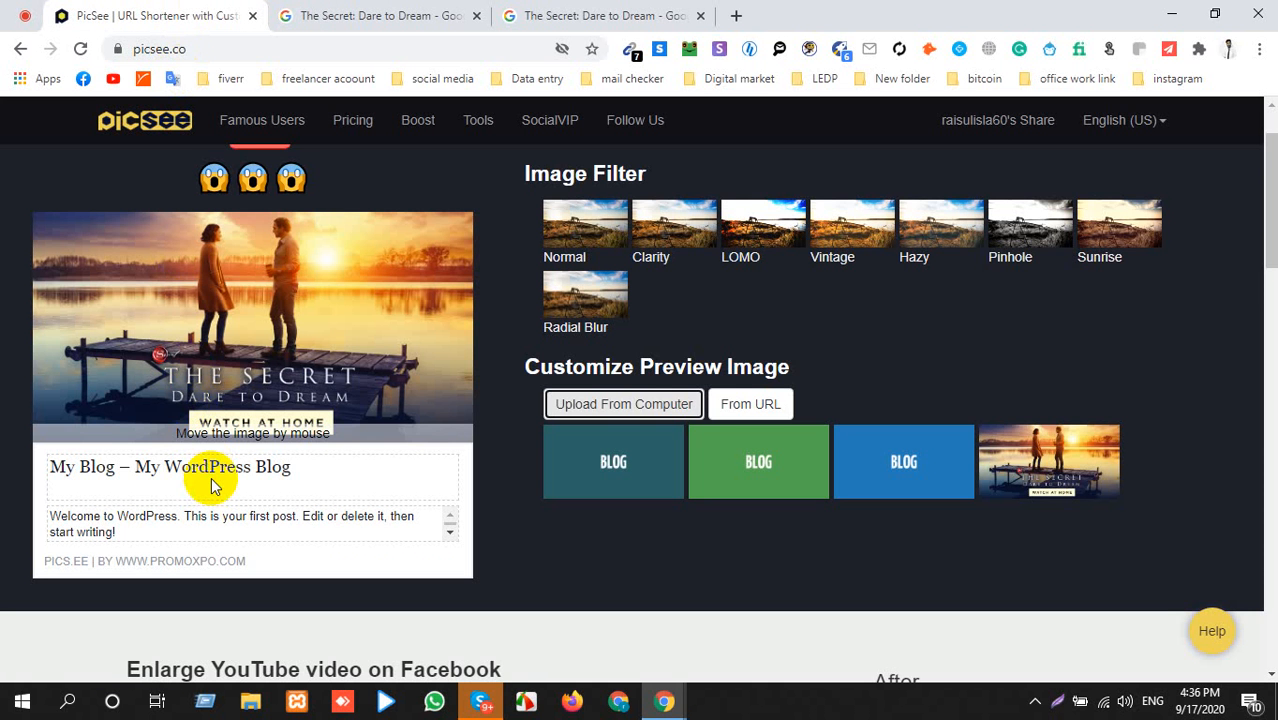
{"action": "scroll", "coordinate": [211, 478], "scroll_direction": "down", "scroll_amount": 4}
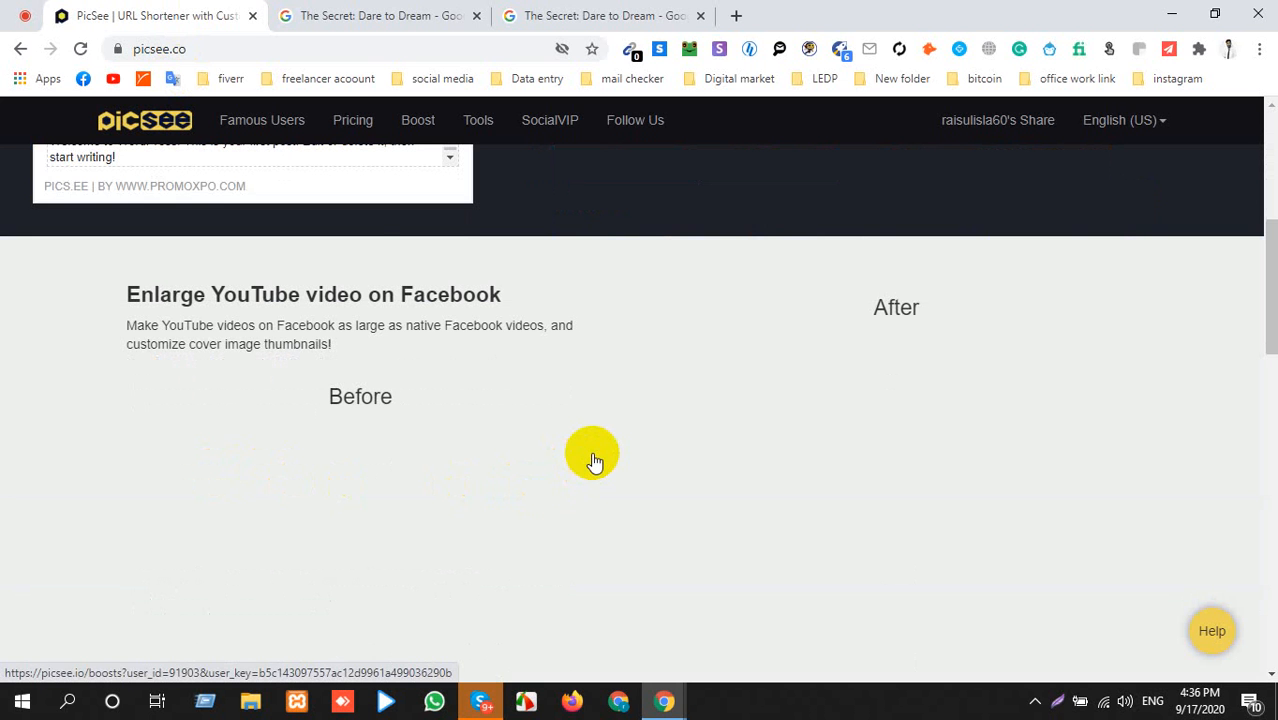
{"action": "left_click", "coordinate": [16, 15]}
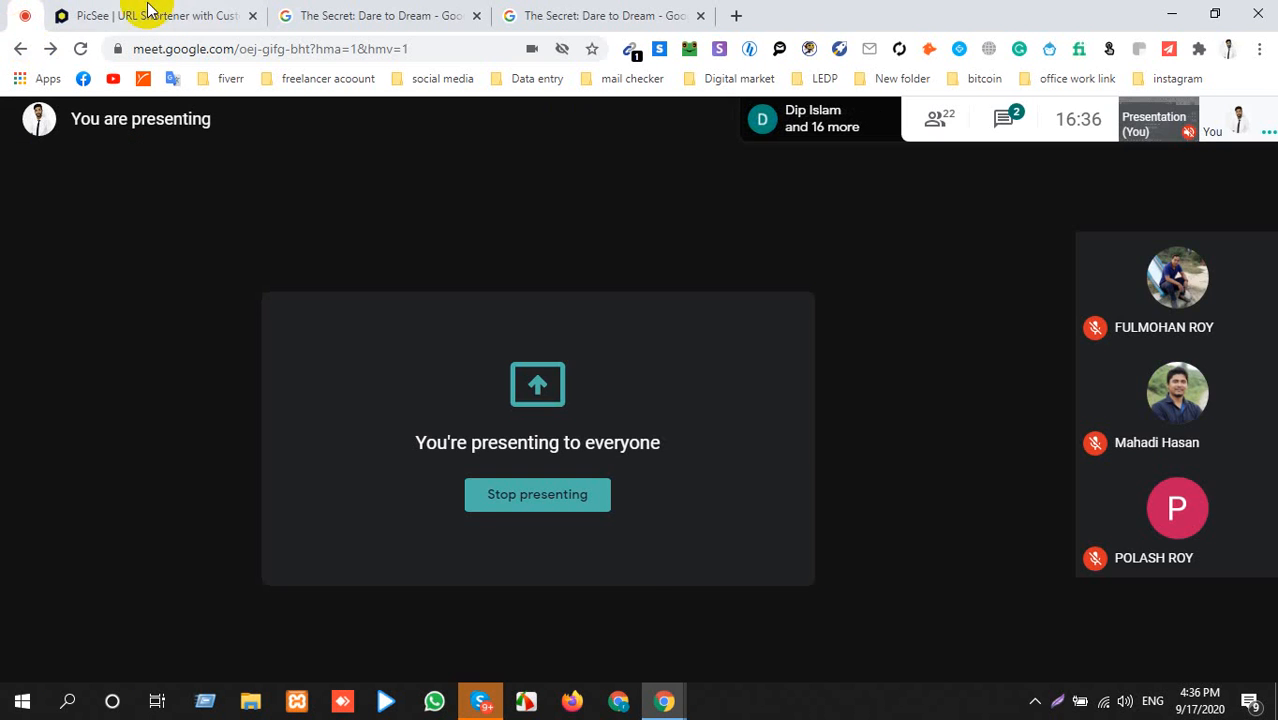
{"action": "left_click", "coordinate": [148, 10]}
{"action": "scroll", "coordinate": [610, 375], "scroll_direction": "up", "scroll_amount": 1}
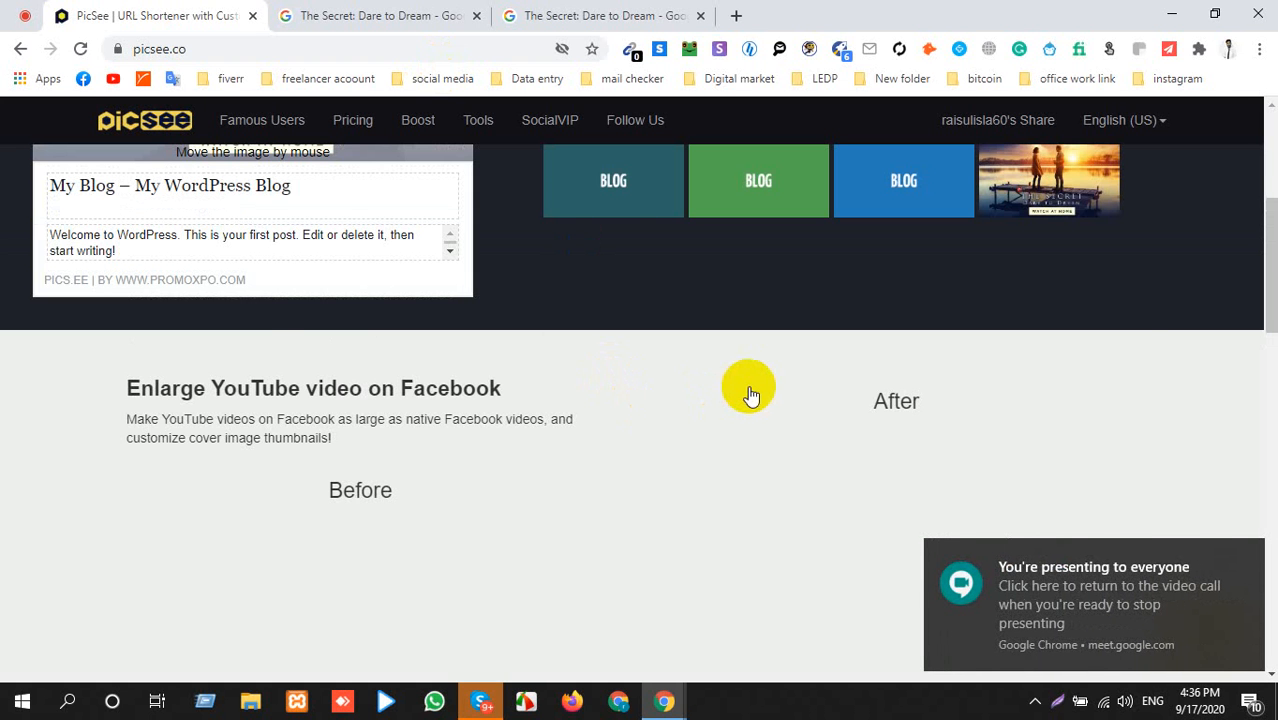
{"action": "scroll", "coordinate": [752, 395], "scroll_direction": "up", "scroll_amount": 4}
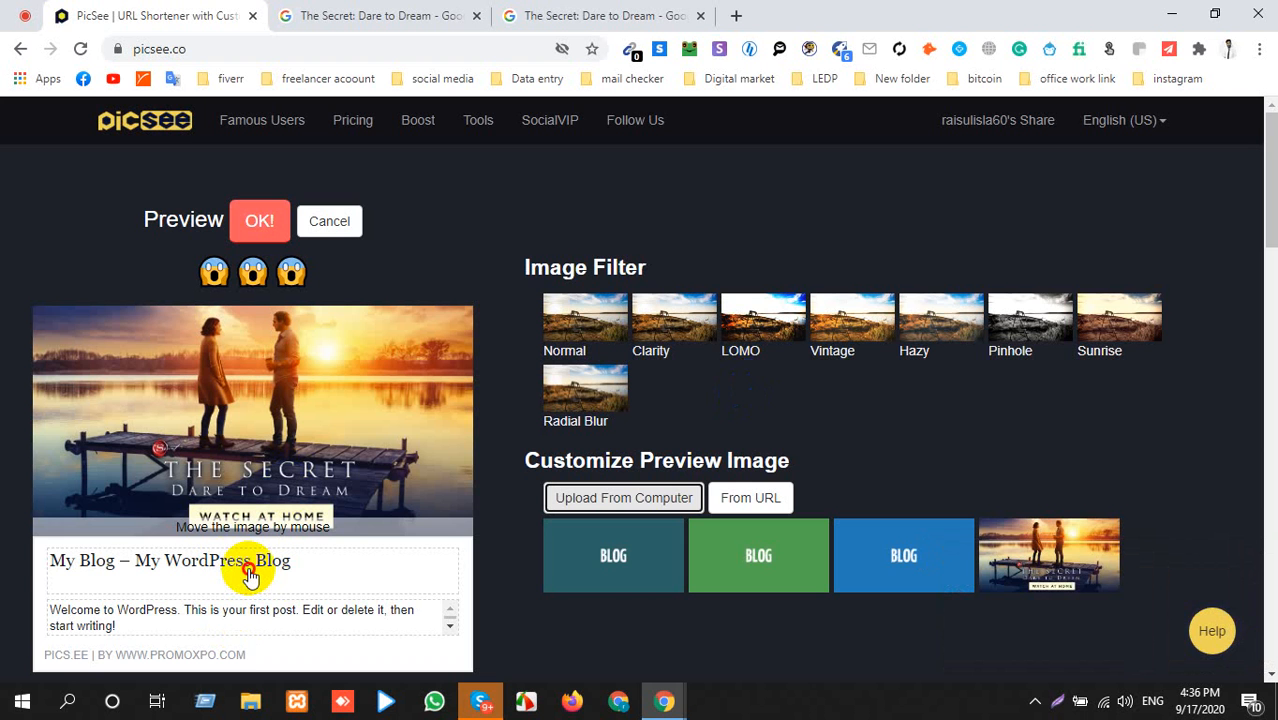
{"action": "scroll", "coordinate": [250, 578], "scroll_direction": "down", "scroll_amount": 1}
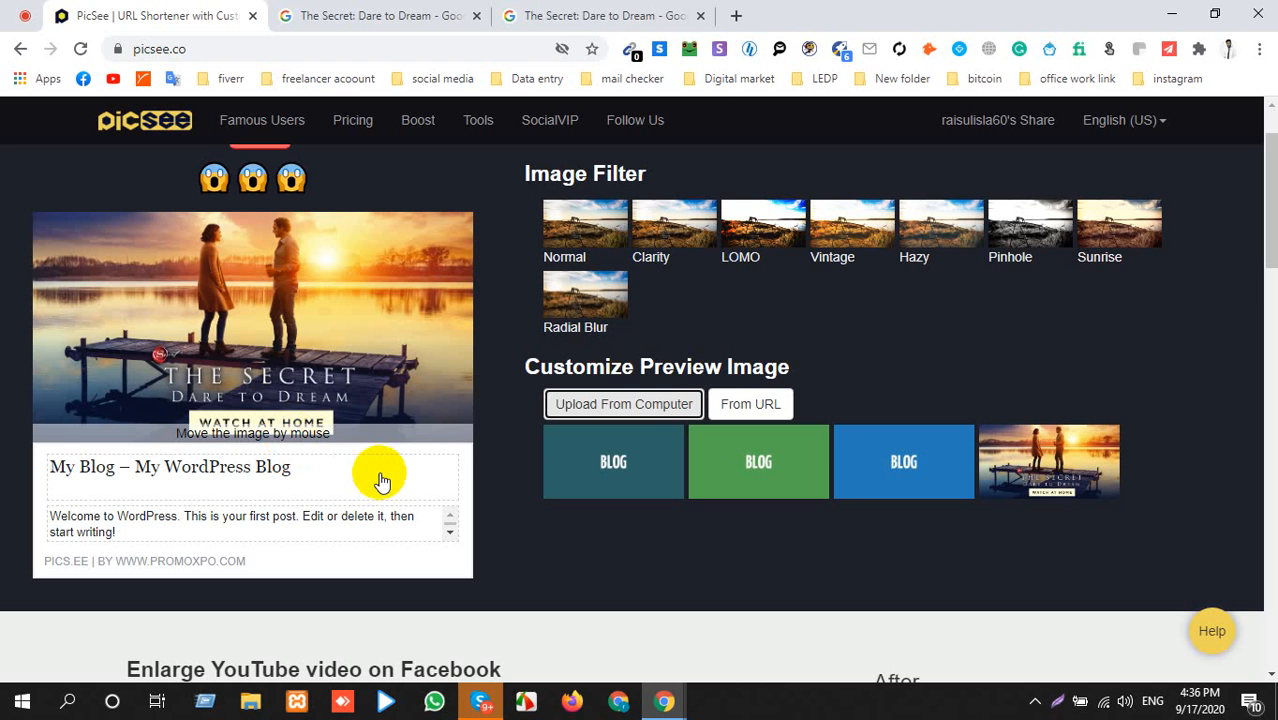
Open an incognito window and exit the unresponsive PicSee page.
{"action": "key", "text": "ctrl+shift+n"}
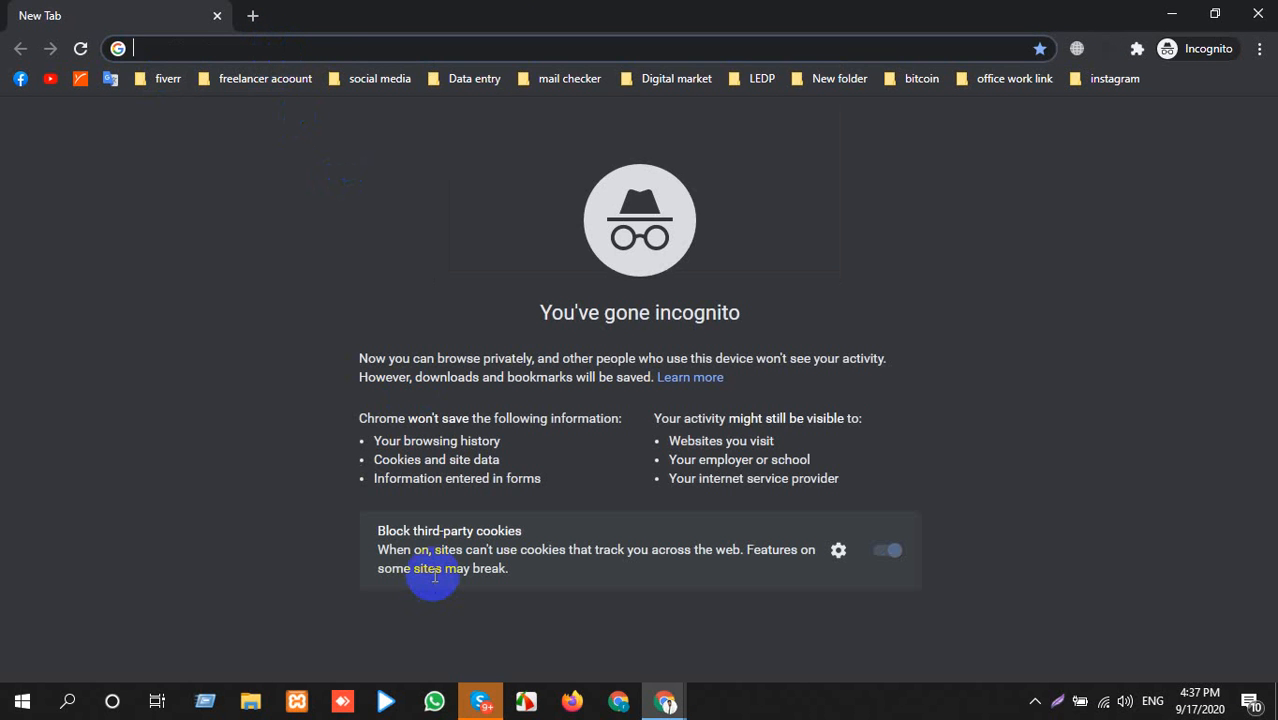
{"action": "left_click", "coordinate": [457, 548]}
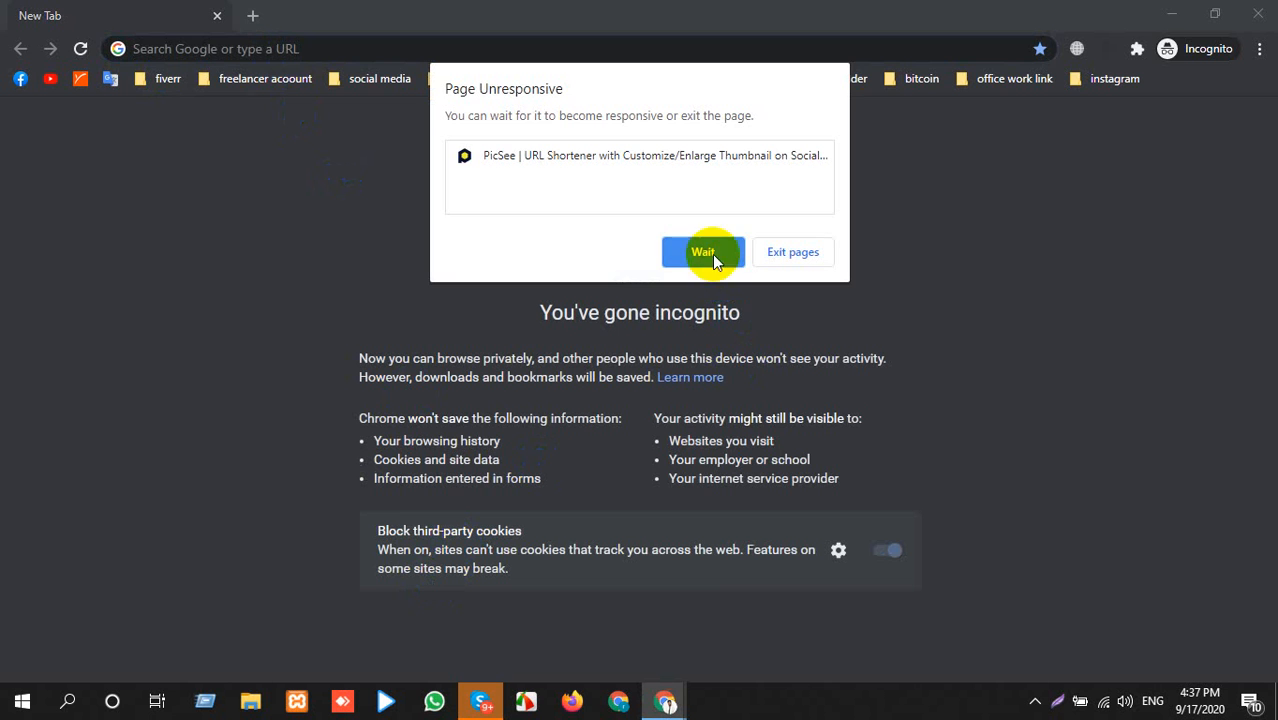
{"action": "left_click", "coordinate": [793, 252]}
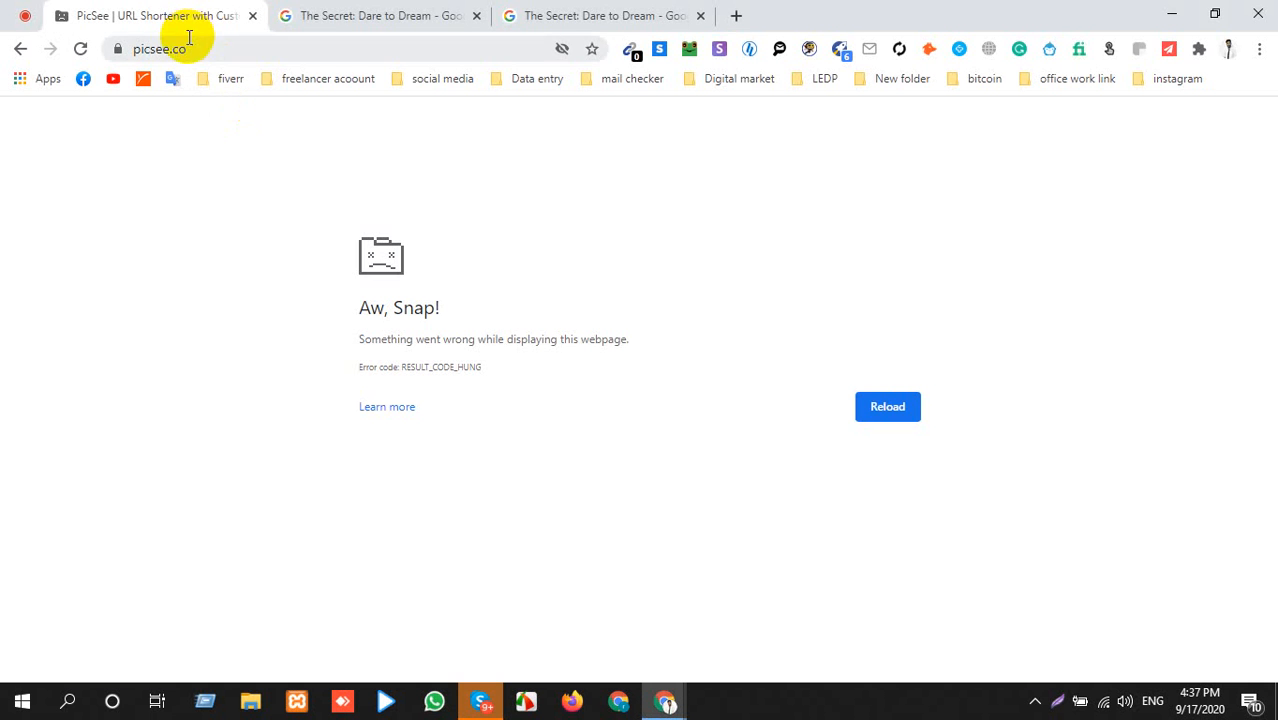
Open picsee.co in an incognito window, close the crashed PicSee tab, and return to the incognito page.
{"action": "left_click", "coordinate": [189, 40]}
{"action": "key", "text": "ctrl+c"}
{"action": "key", "text": "ctrl+shift+n"}
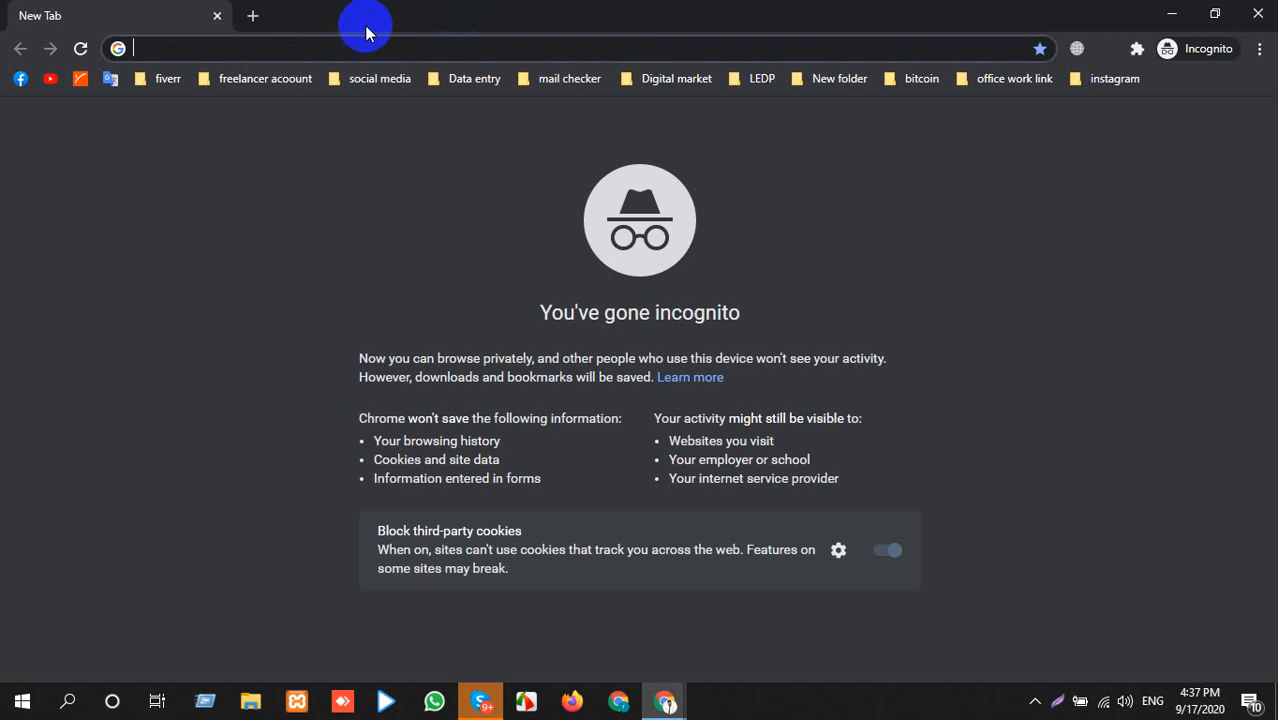
{"action": "key", "text": "ctrl+v"}
{"action": "key", "text": "Return"}
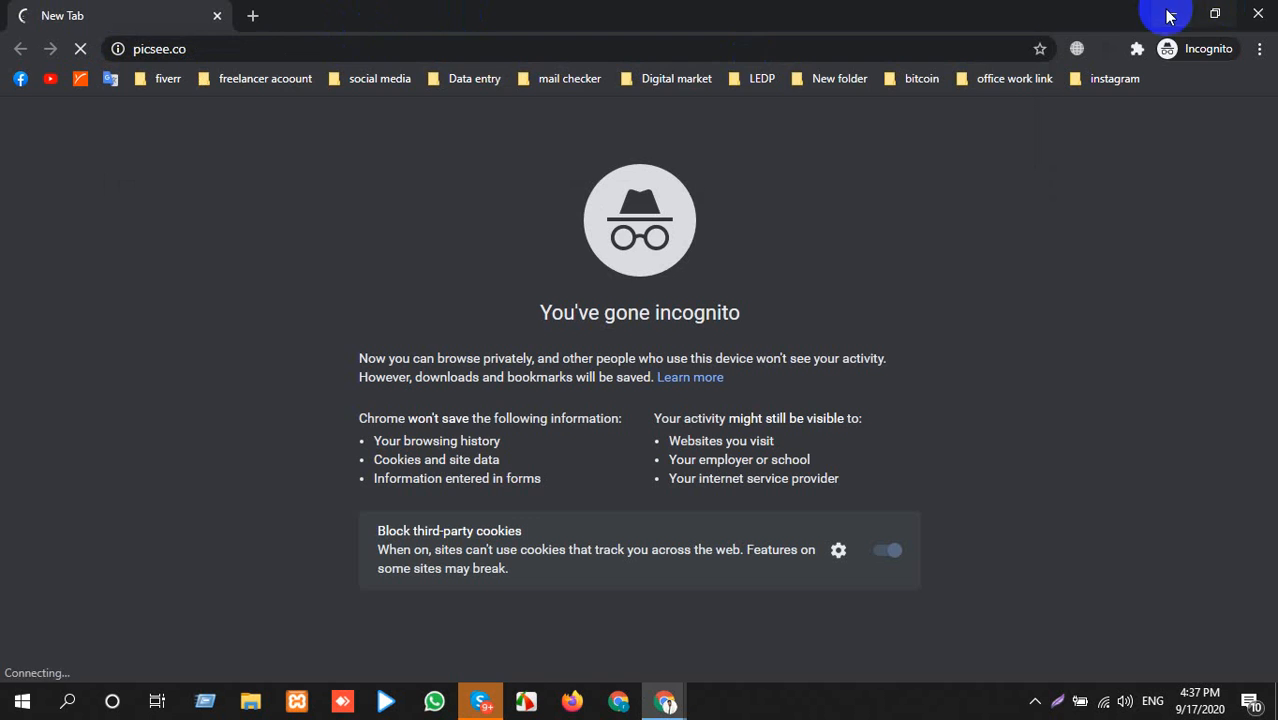
{"action": "left_click", "coordinate": [1171, 14]}
{"action": "left_click", "coordinate": [252, 15]}
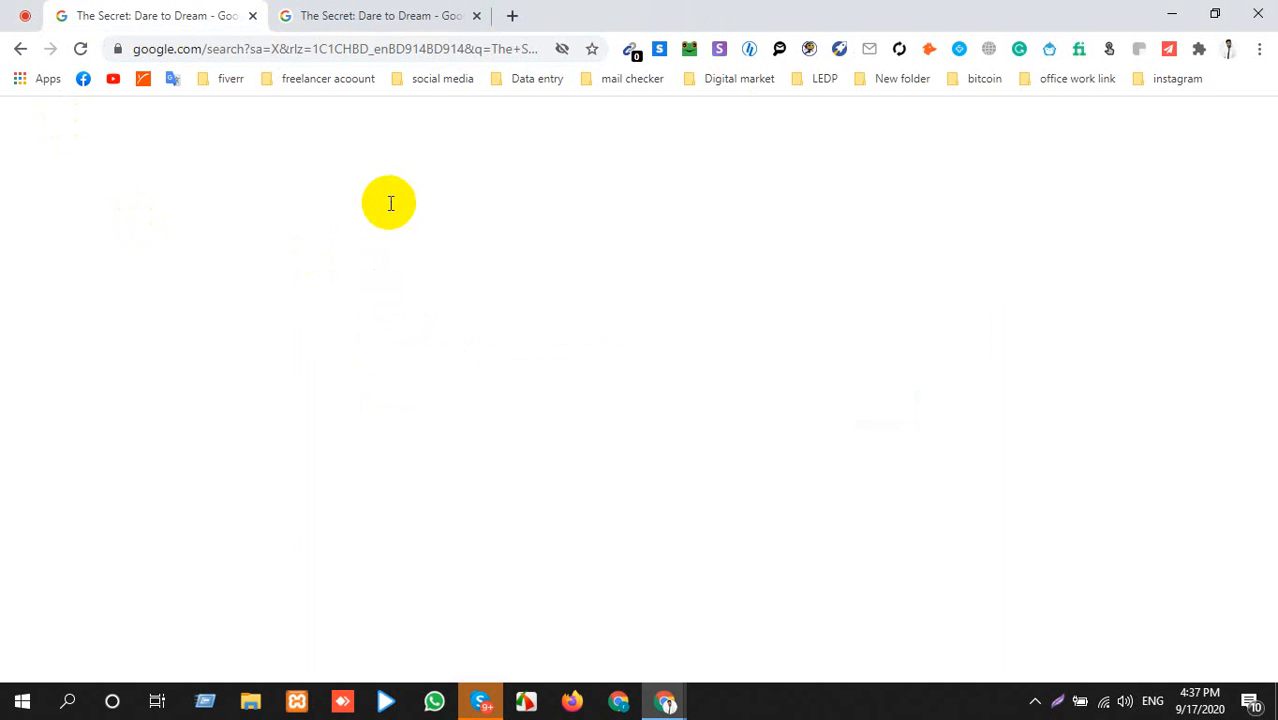
{"action": "key", "text": "alt+Tab"}
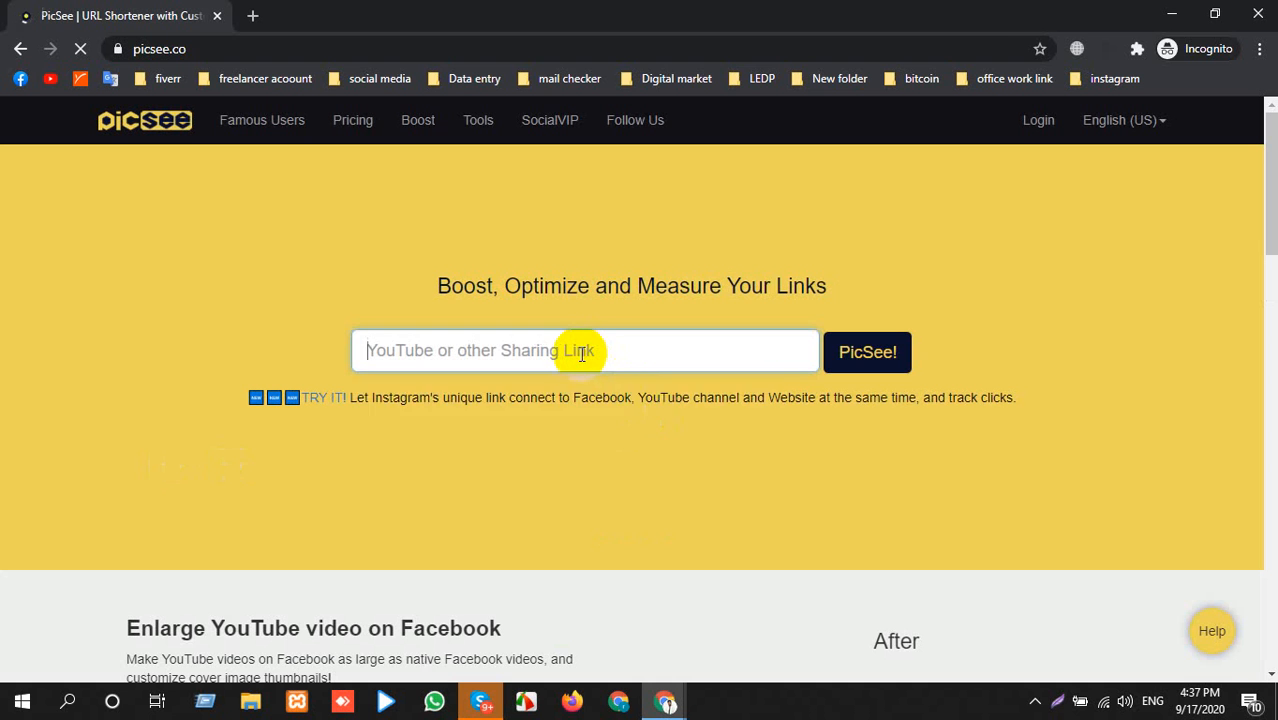
{"action": "left_click", "coordinate": [572, 349]}
{"action": "left_click", "coordinate": [545, 400]}
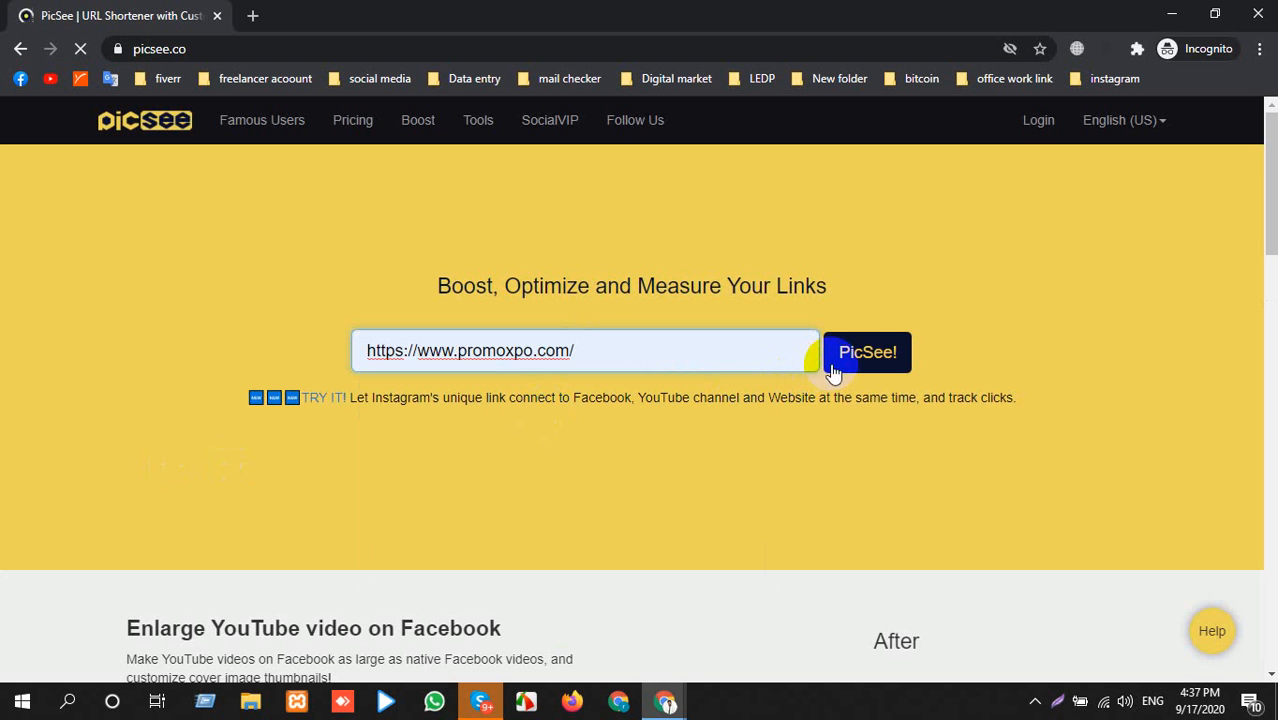
{"action": "left_click", "coordinate": [832, 362]}
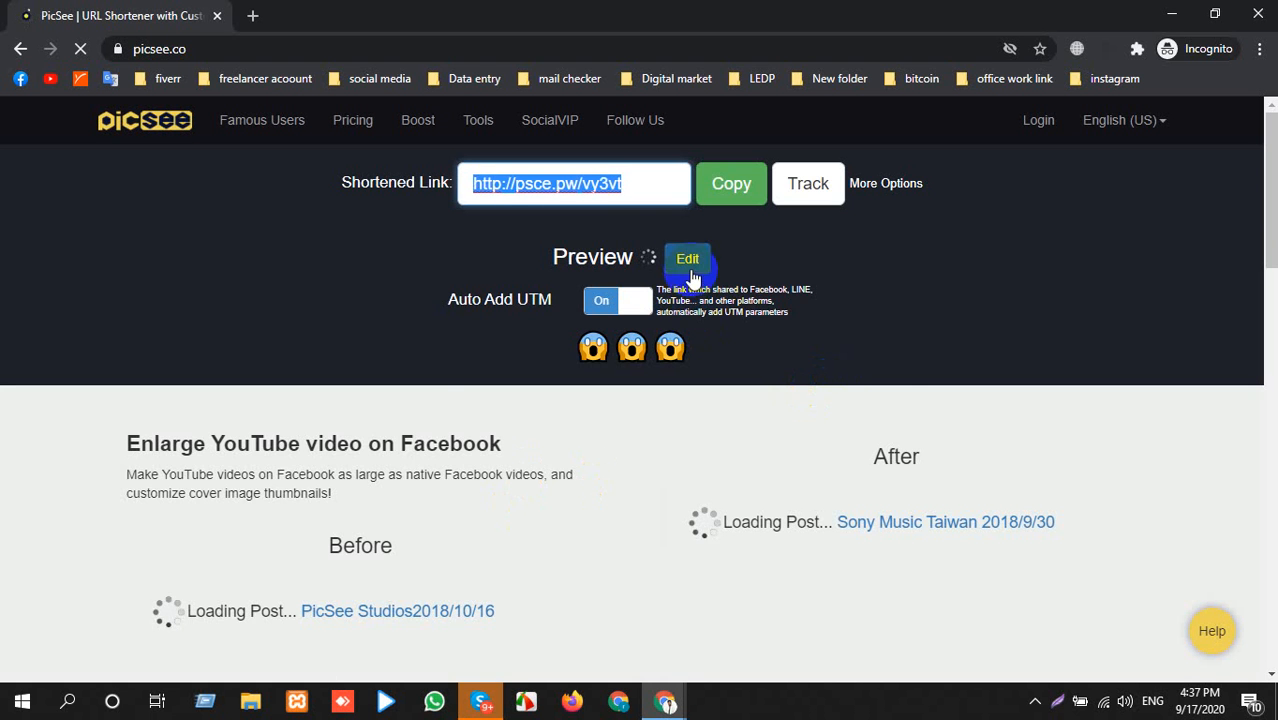
Edit the shortened link's preview and upload the sunset dock movie poster from the computer as its preview image.
{"action": "left_click", "coordinate": [688, 262]}
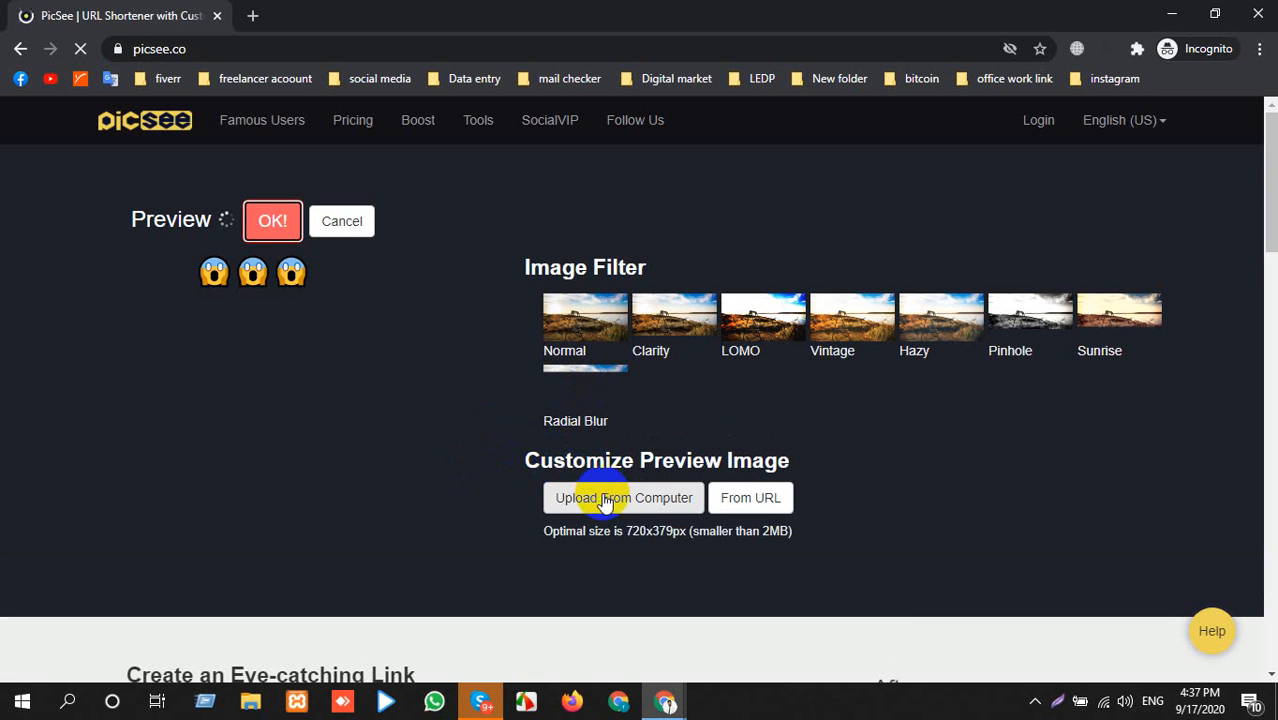
{"action": "left_click", "coordinate": [606, 490]}
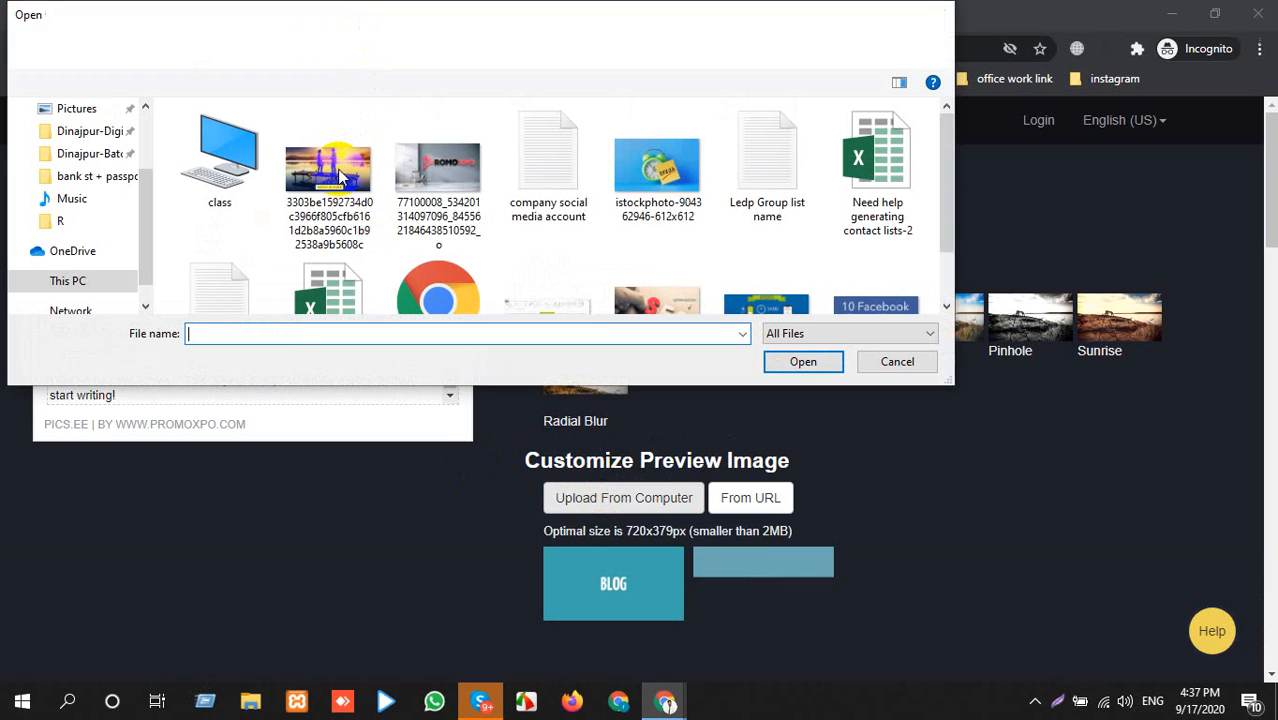
{"action": "double_click", "coordinate": [340, 175]}
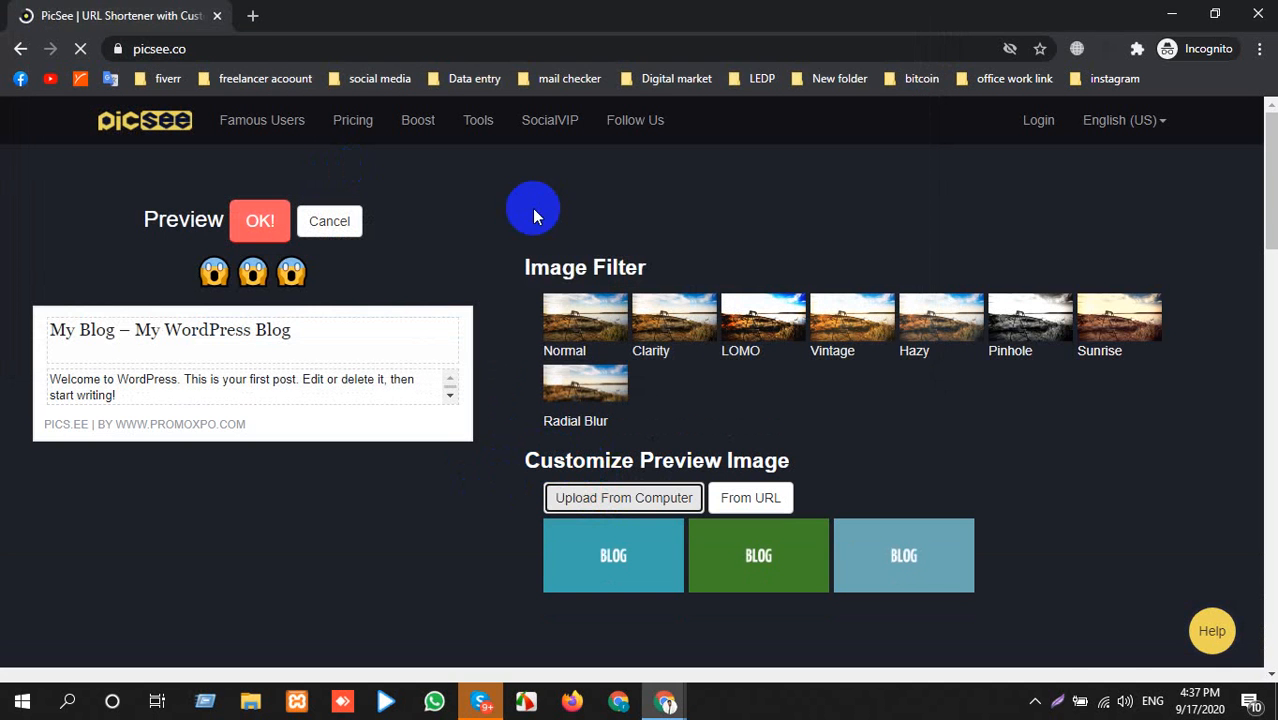
{"action": "key", "text": "alt+Tab"}
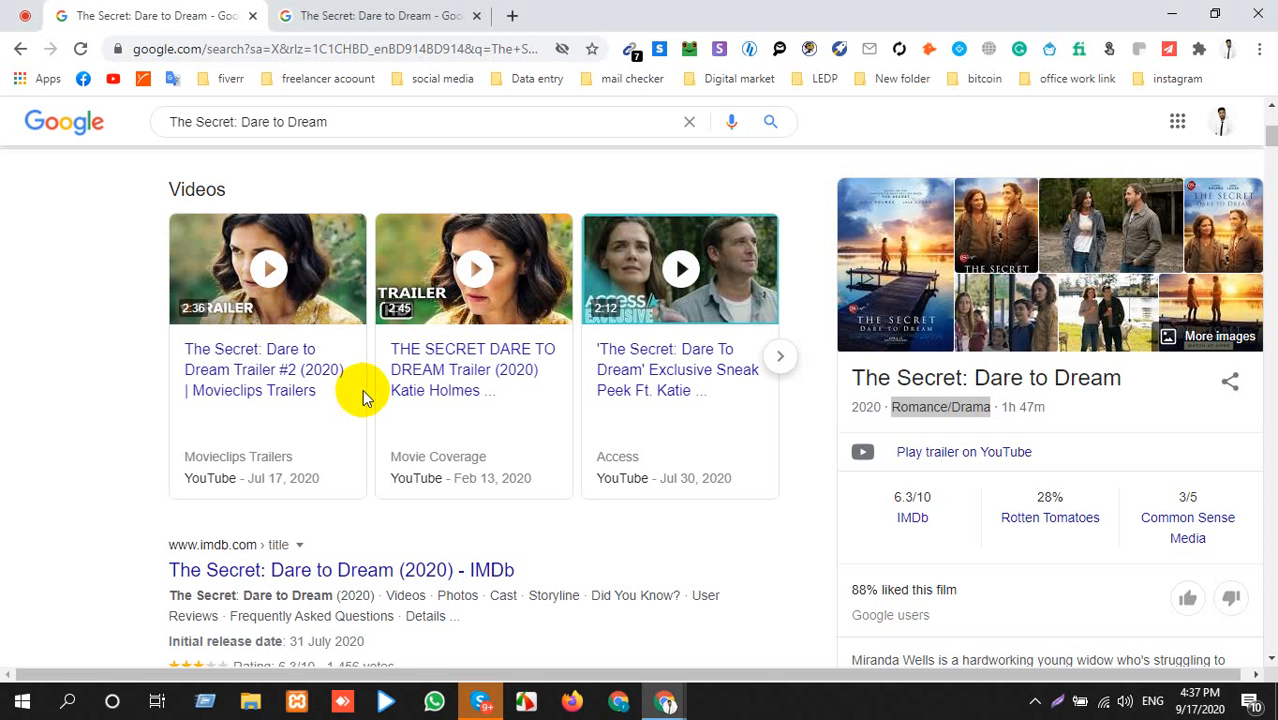
{"action": "key", "text": "alt+Tab"}
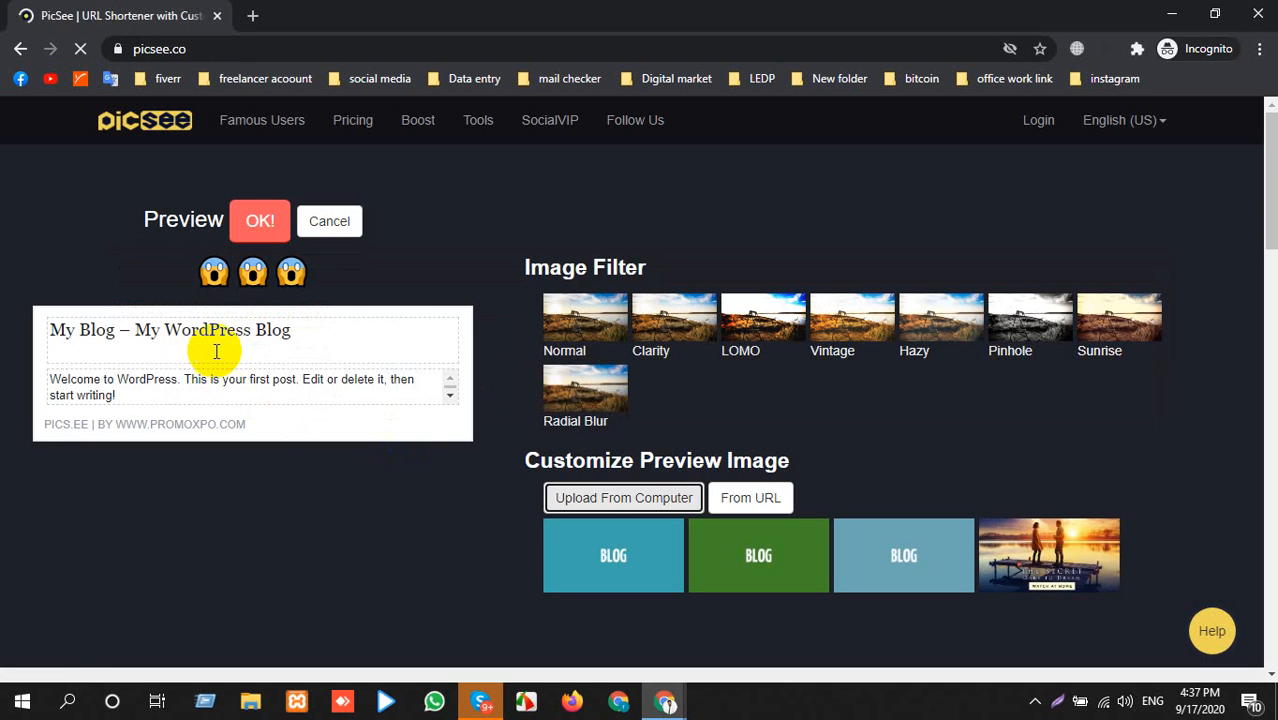
Replace the preview title with "Romance/Drama Movie The Secret: Dare to Dream", copying the film's name from the Google search.
{"action": "left_click", "coordinate": [218, 330]}
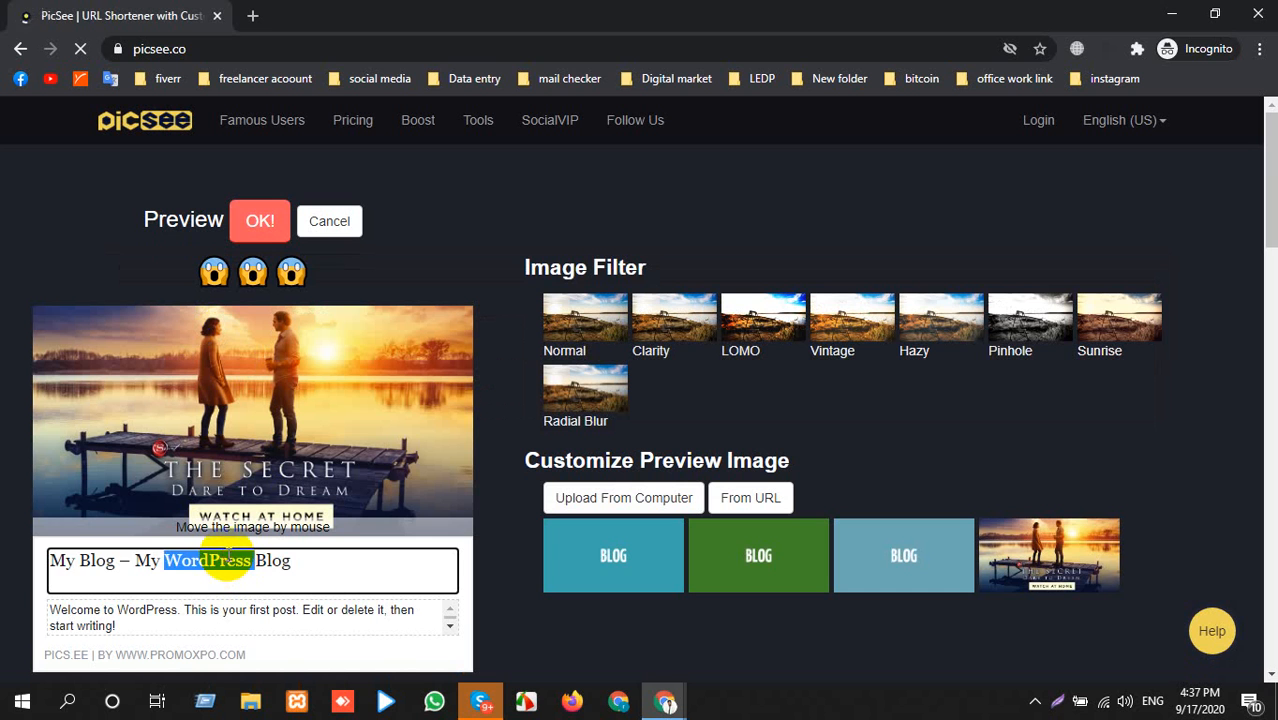
{"action": "triple_click", "coordinate": [228, 556]}
{"action": "type", "text": "Romance/Drama "}
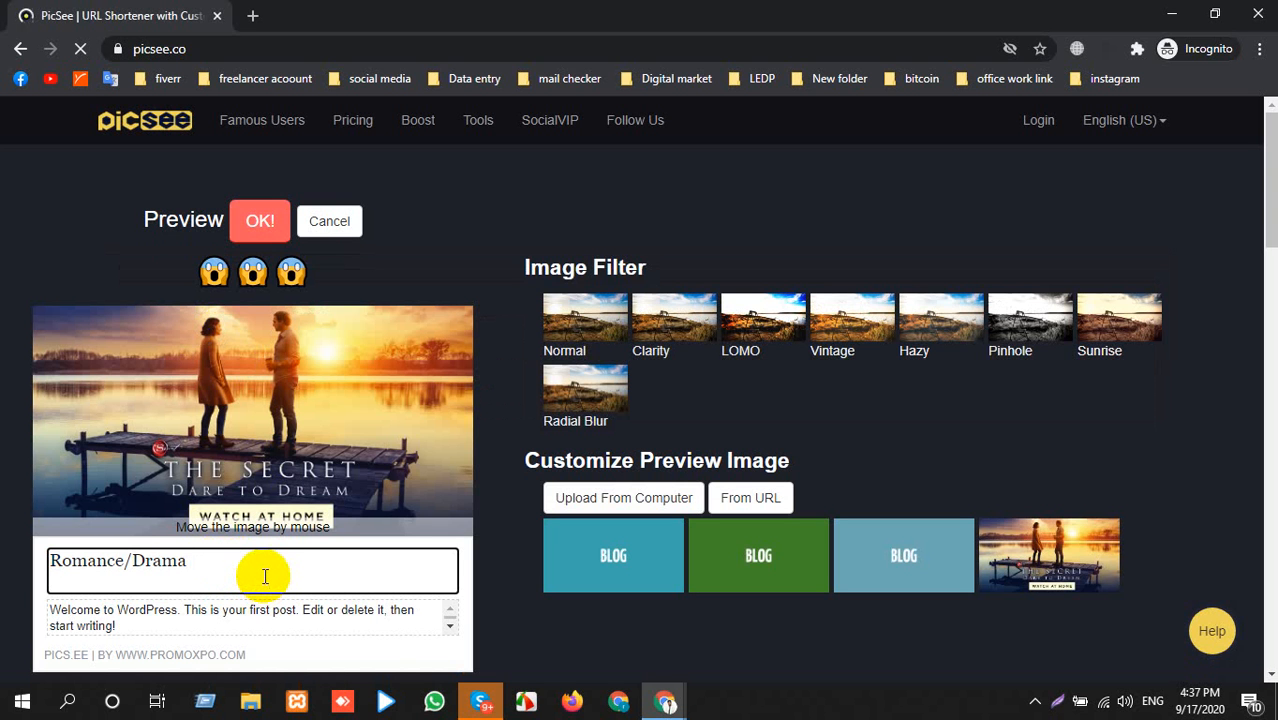
{"action": "type", "text": "Movie"}
{"action": "key", "text": "alt+Tab"}
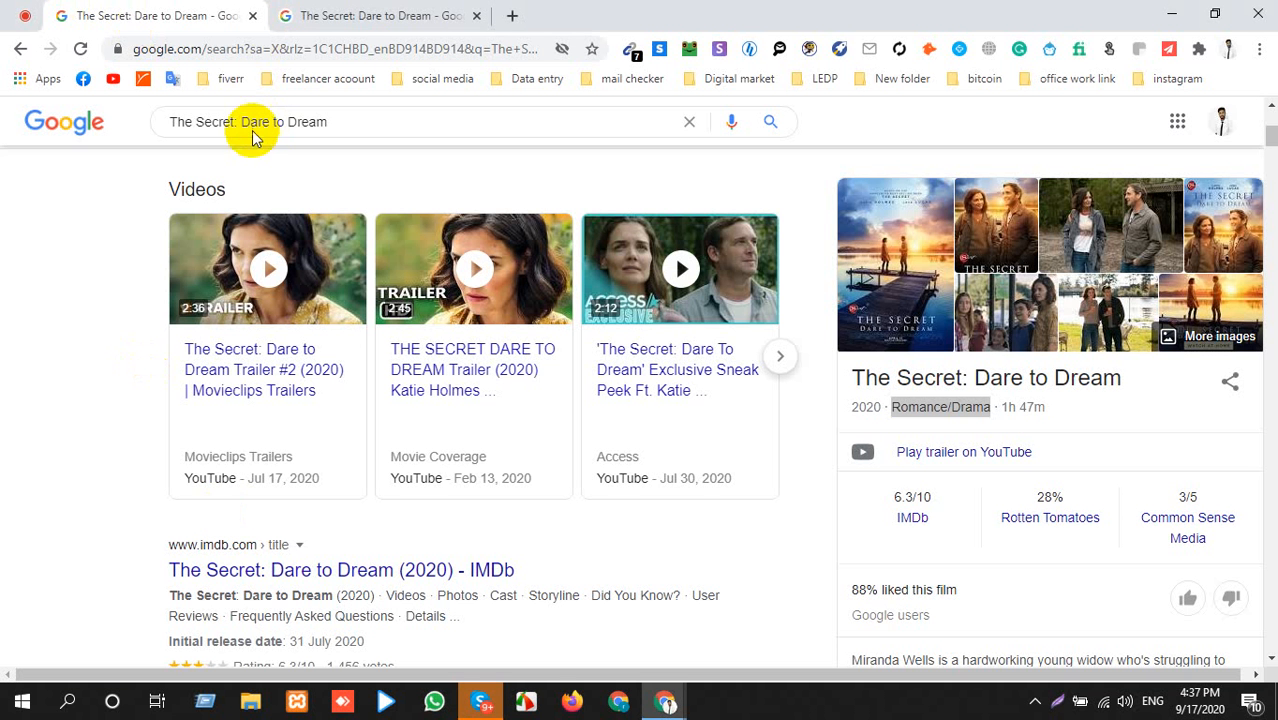
{"action": "triple_click", "coordinate": [314, 126]}
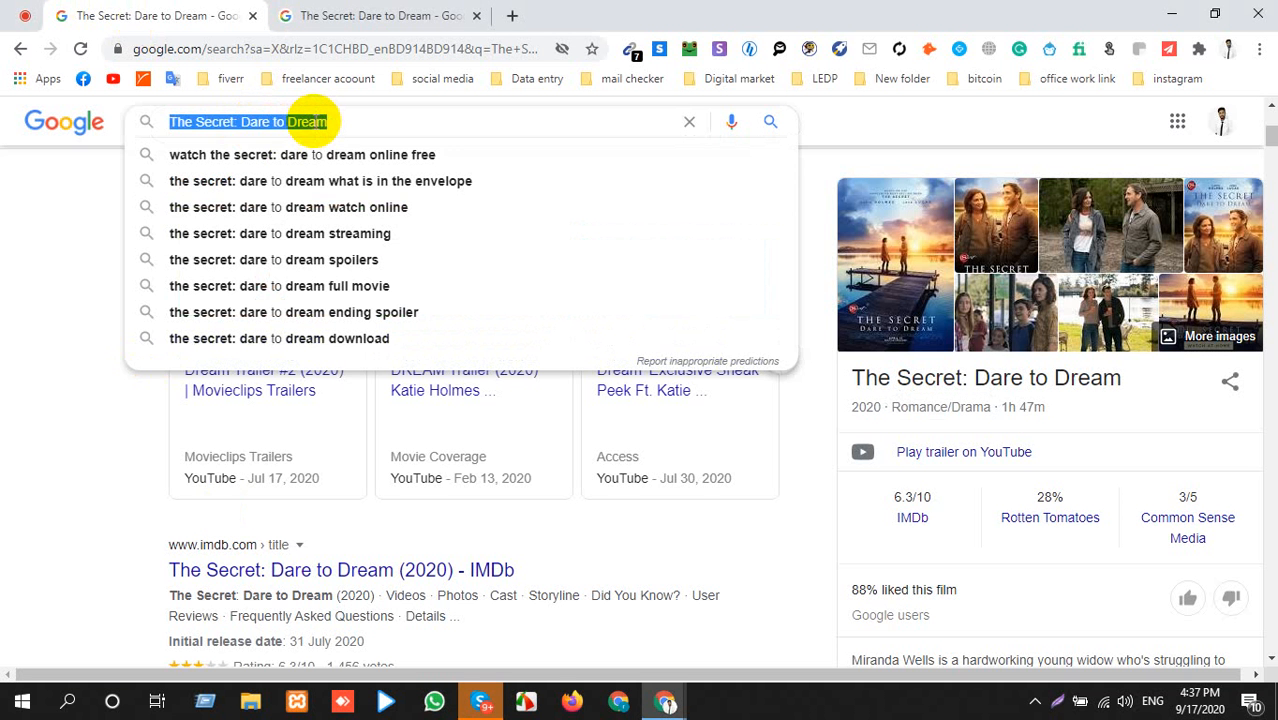
{"action": "left_click", "coordinate": [314, 122]}
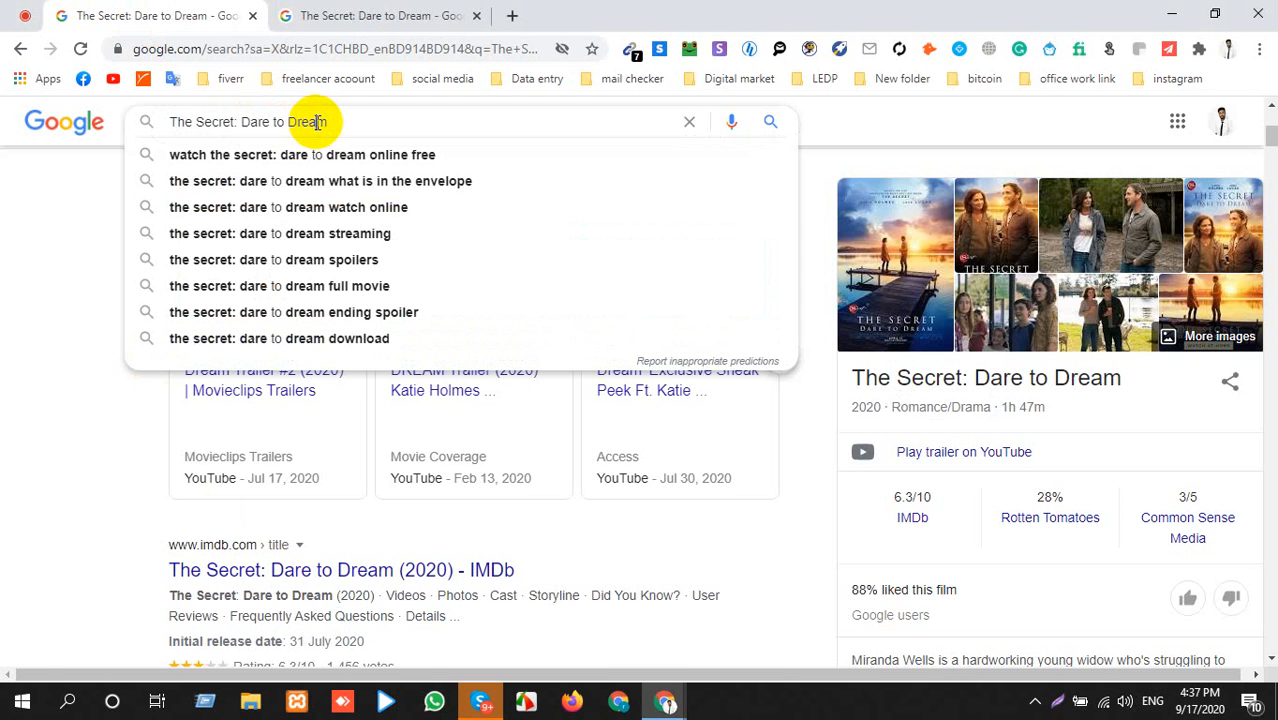
{"action": "triple_click", "coordinate": [308, 121]}
{"action": "key", "text": "alt+Tab"}
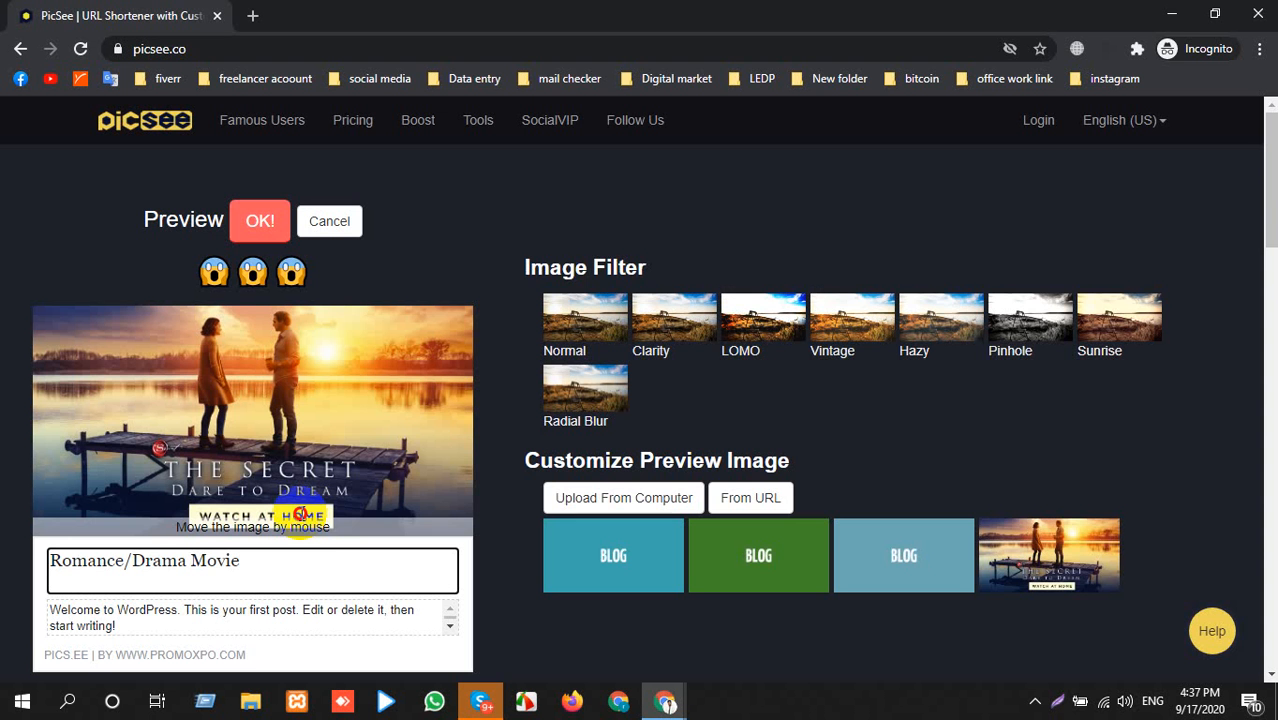
{"action": "key", "text": "ctrl+v"}
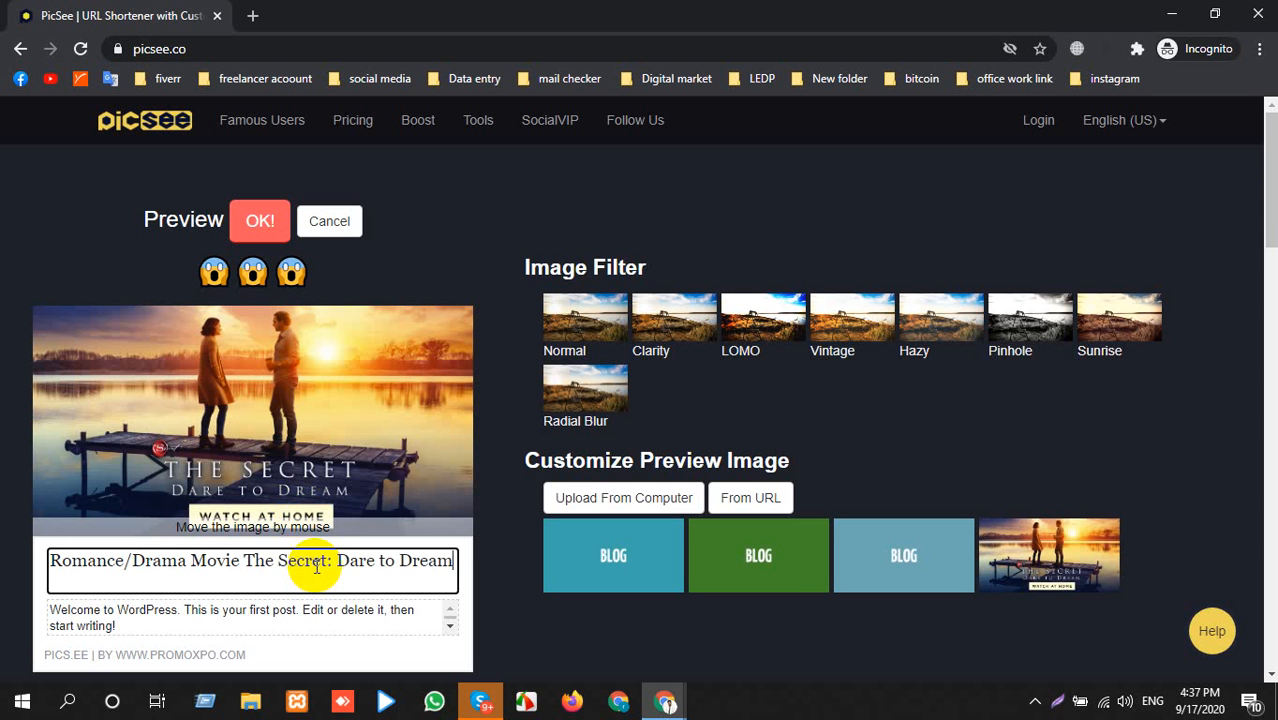
Replace the preview description with the film's synopsis copied from the Google results, and save the customized preview.
{"action": "scroll", "coordinate": [300, 500], "scroll_direction": "down", "scroll_amount": 3}
{"action": "triple_click", "coordinate": [226, 330]}
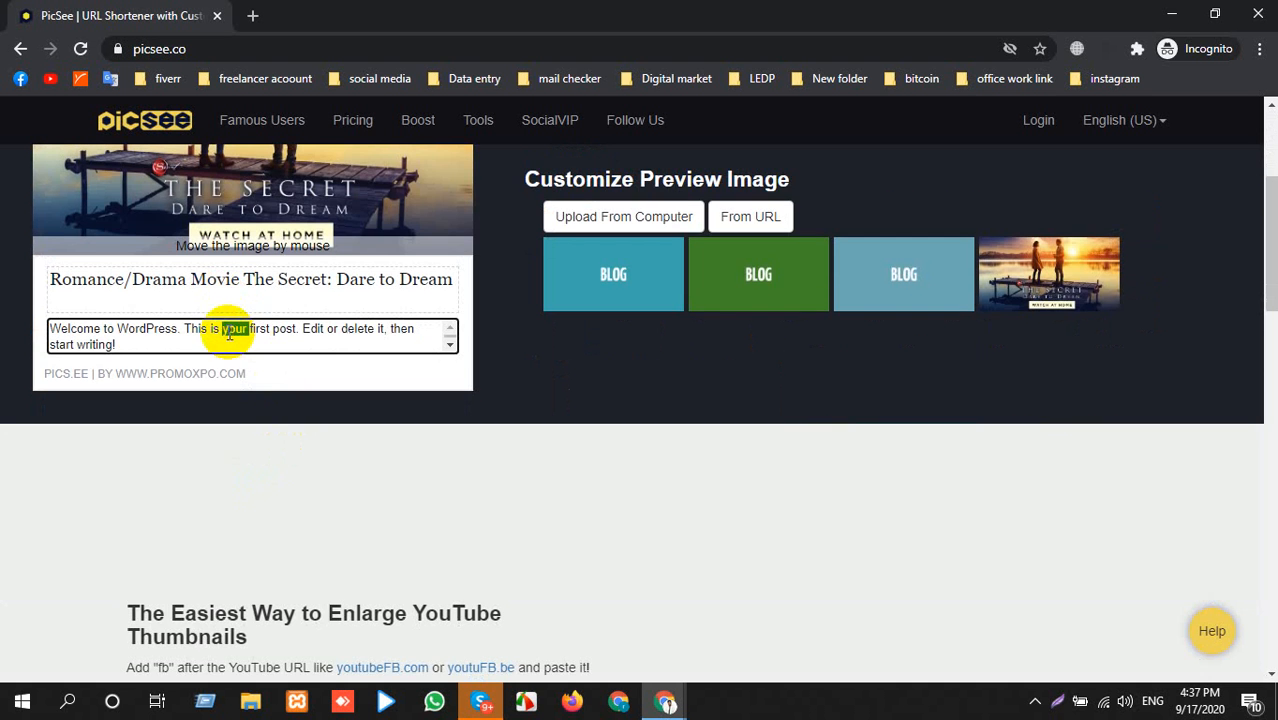
{"action": "key", "text": "alt+Tab"}
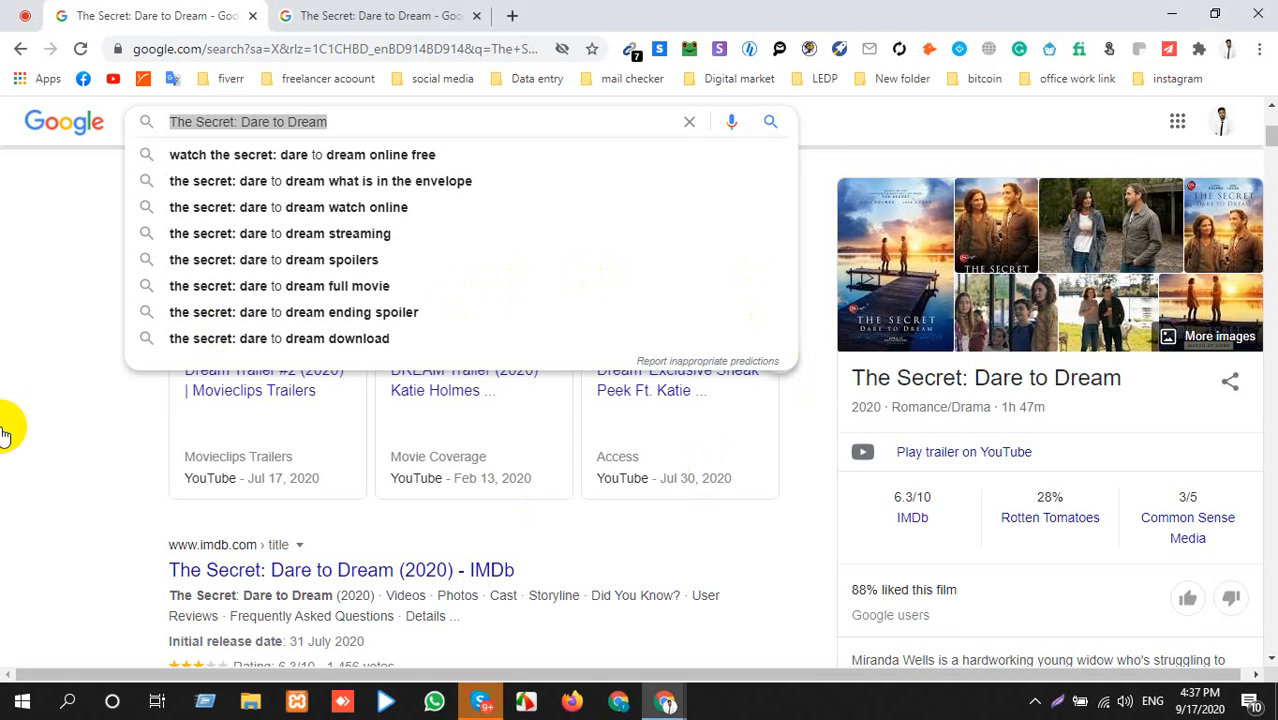
{"action": "scroll", "coordinate": [970, 437], "scroll_direction": "down", "scroll_amount": 2}
{"action": "scroll", "coordinate": [975, 430], "scroll_direction": "down", "scroll_amount": 2}
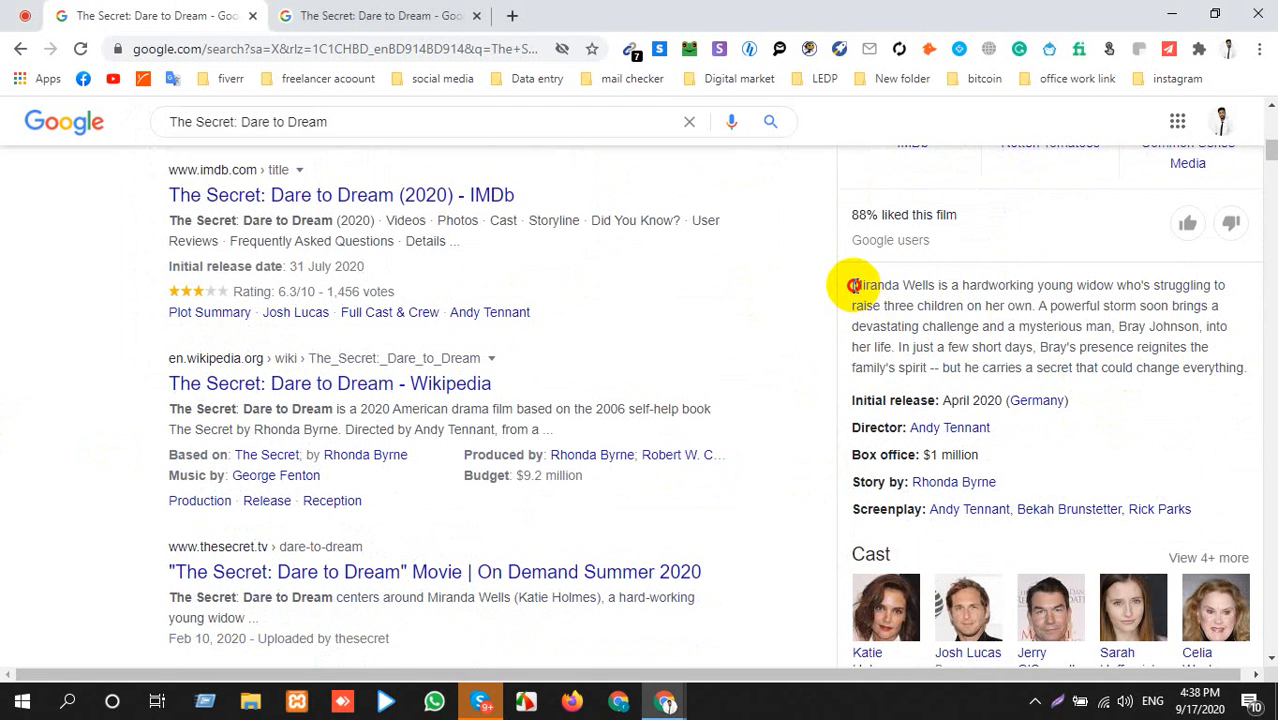
{"action": "left_click_drag", "start_coordinate": [851, 285], "coordinate": [1245, 378]}
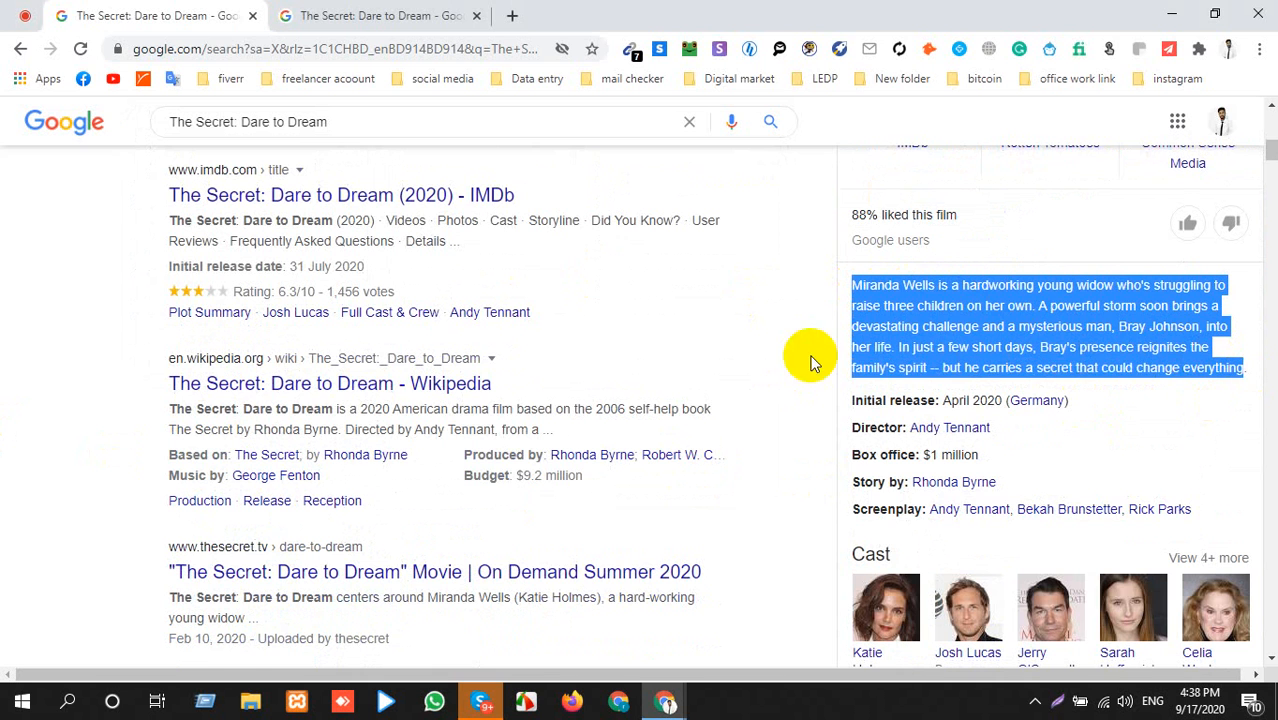
{"action": "key", "text": "alt+Tab"}
{"action": "key", "text": "ctrl+v"}
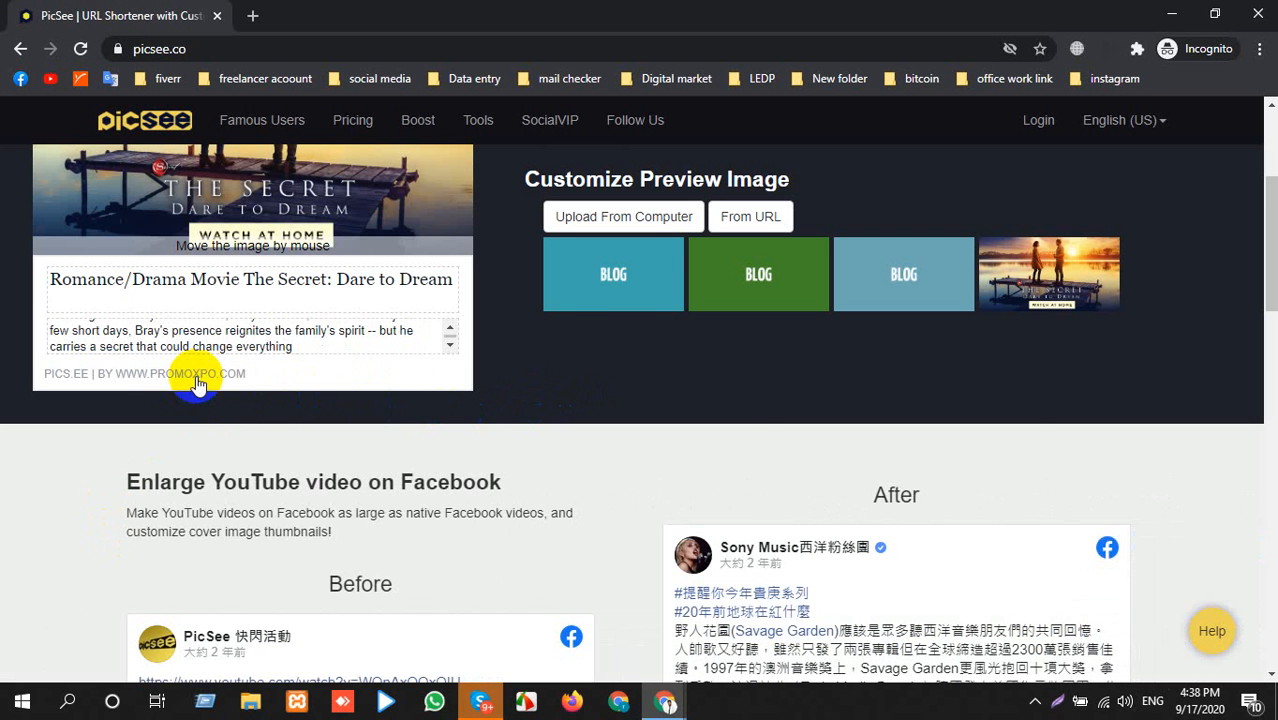
{"action": "scroll", "coordinate": [428, 388], "scroll_direction": "up", "scroll_amount": 3}
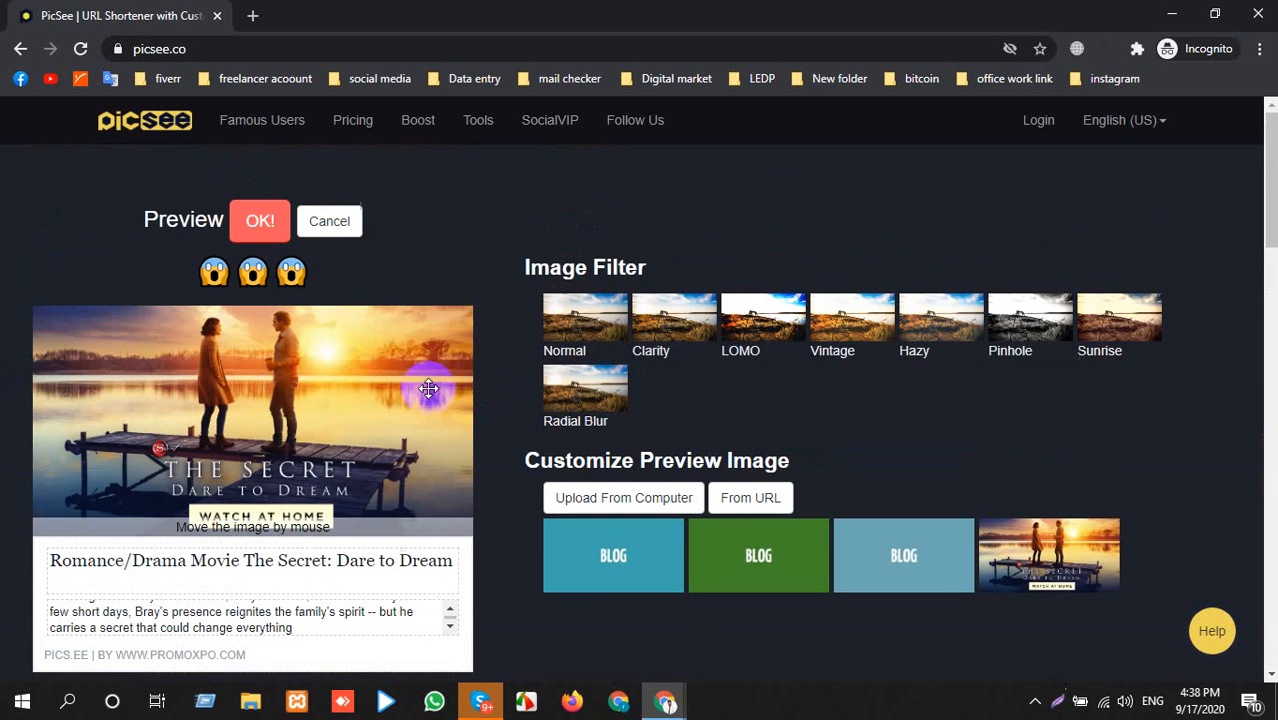
{"action": "left_click", "coordinate": [253, 220]}
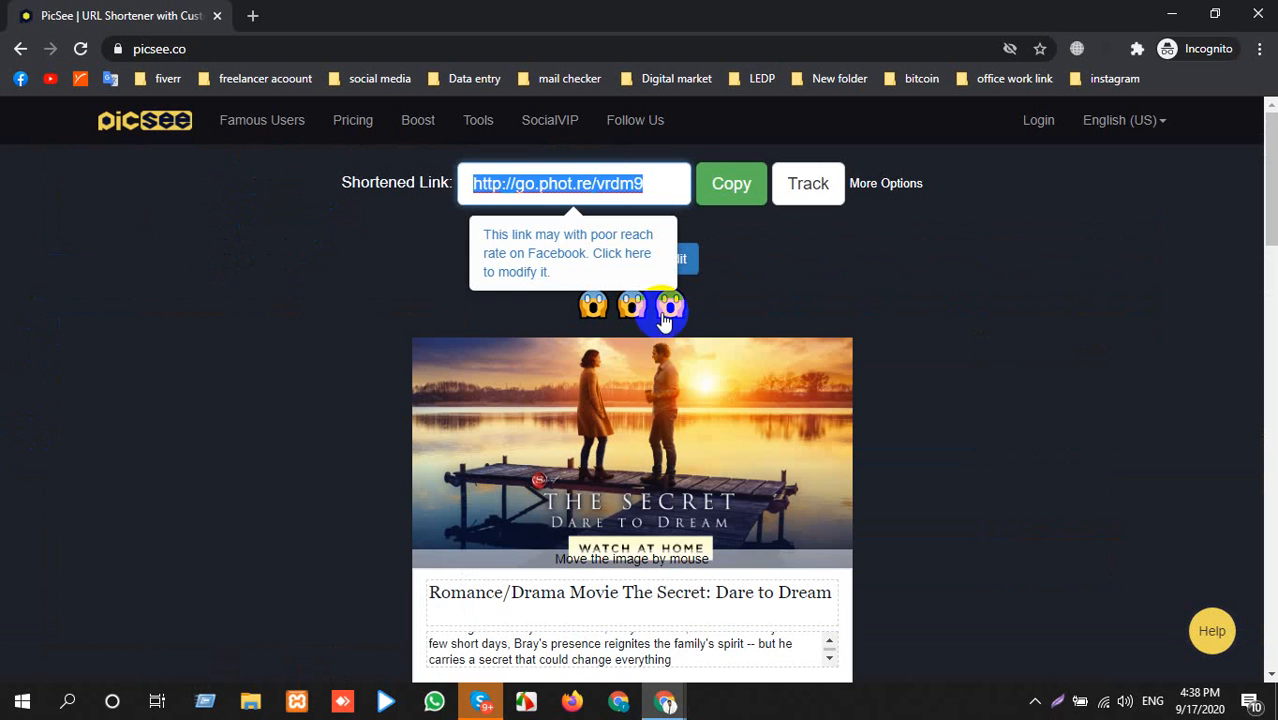
{"action": "scroll", "coordinate": [890, 345], "scroll_direction": "down", "scroll_amount": 2}
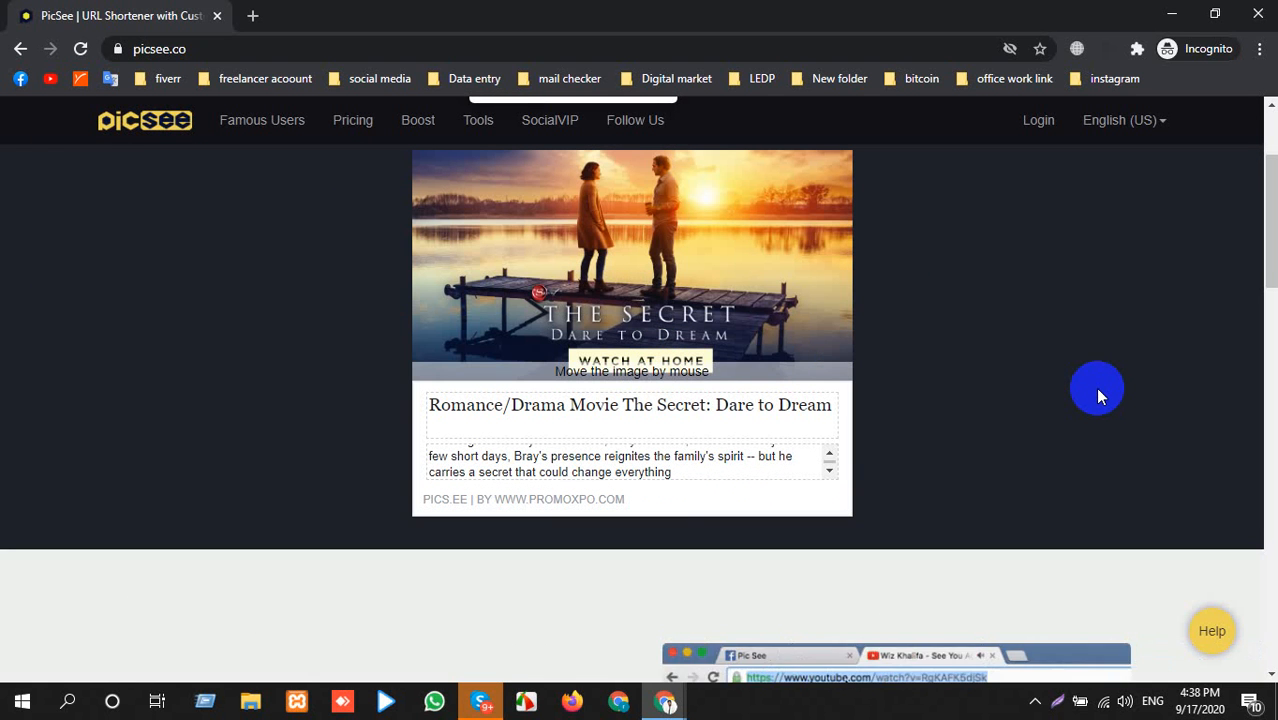
{"action": "scroll", "coordinate": [1090, 375], "scroll_direction": "up", "scroll_amount": 2}
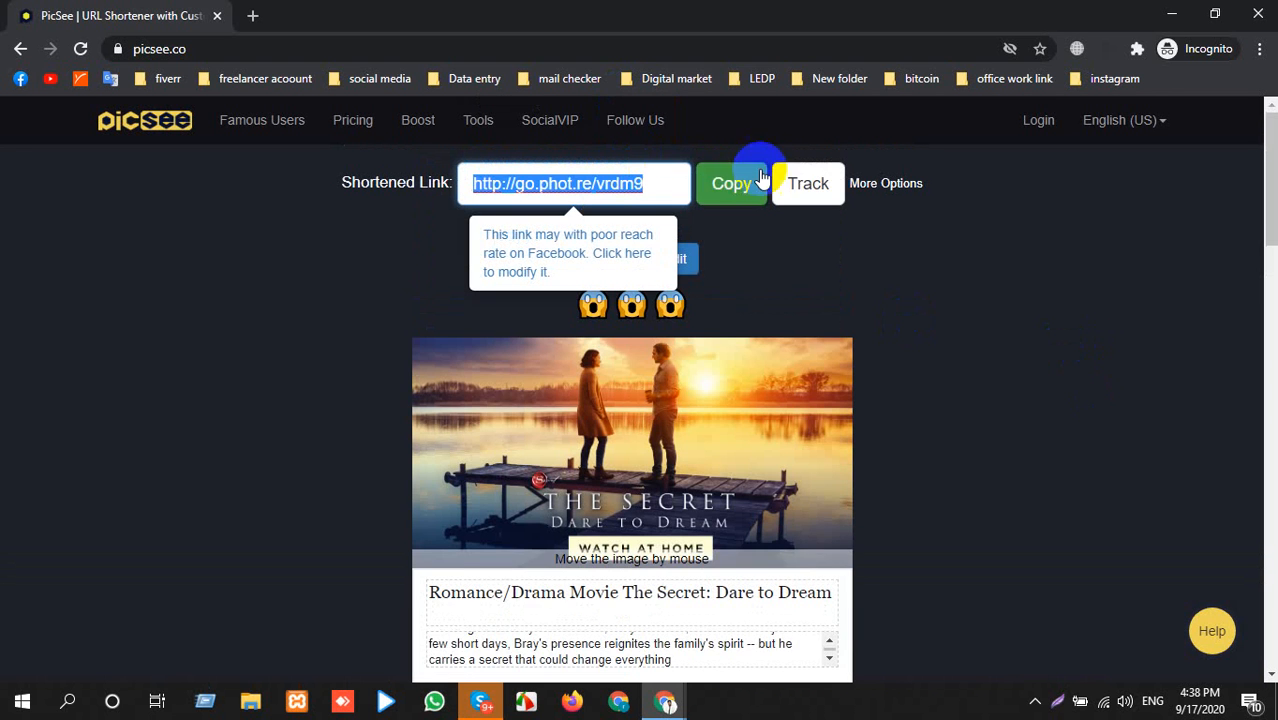
{"action": "left_click", "coordinate": [738, 190]}
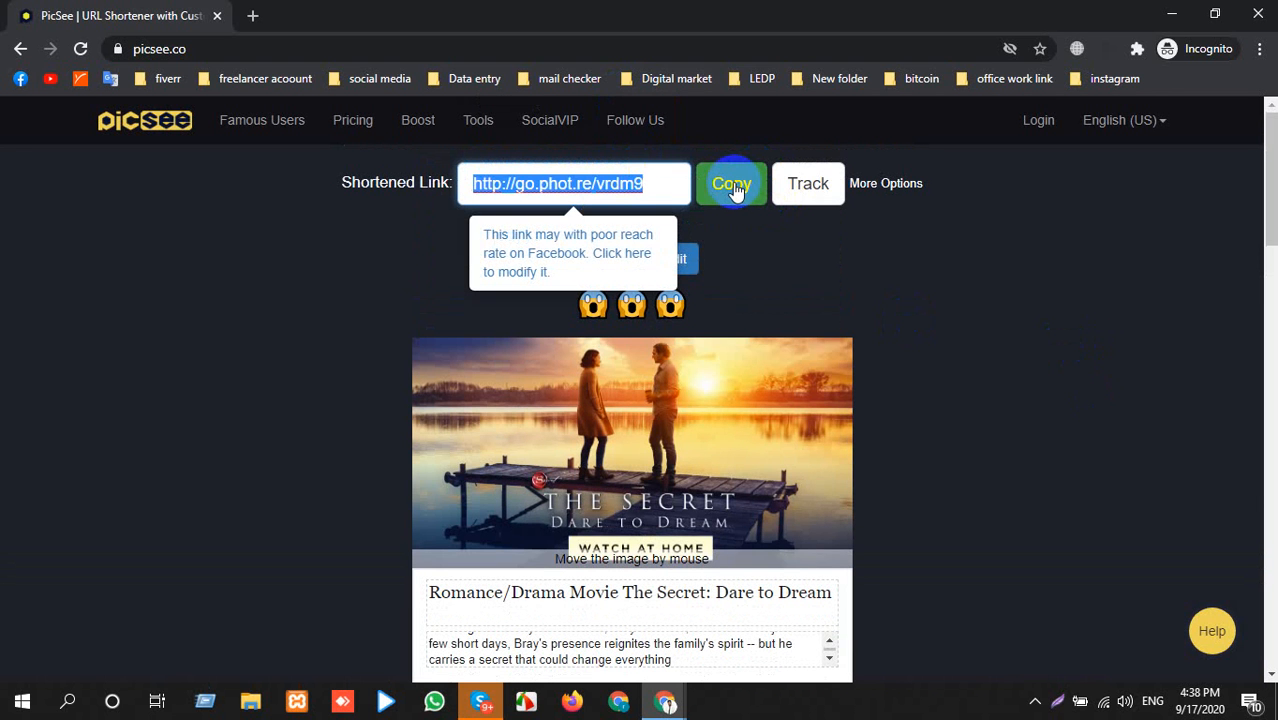
{"action": "left_click", "coordinate": [736, 190]}
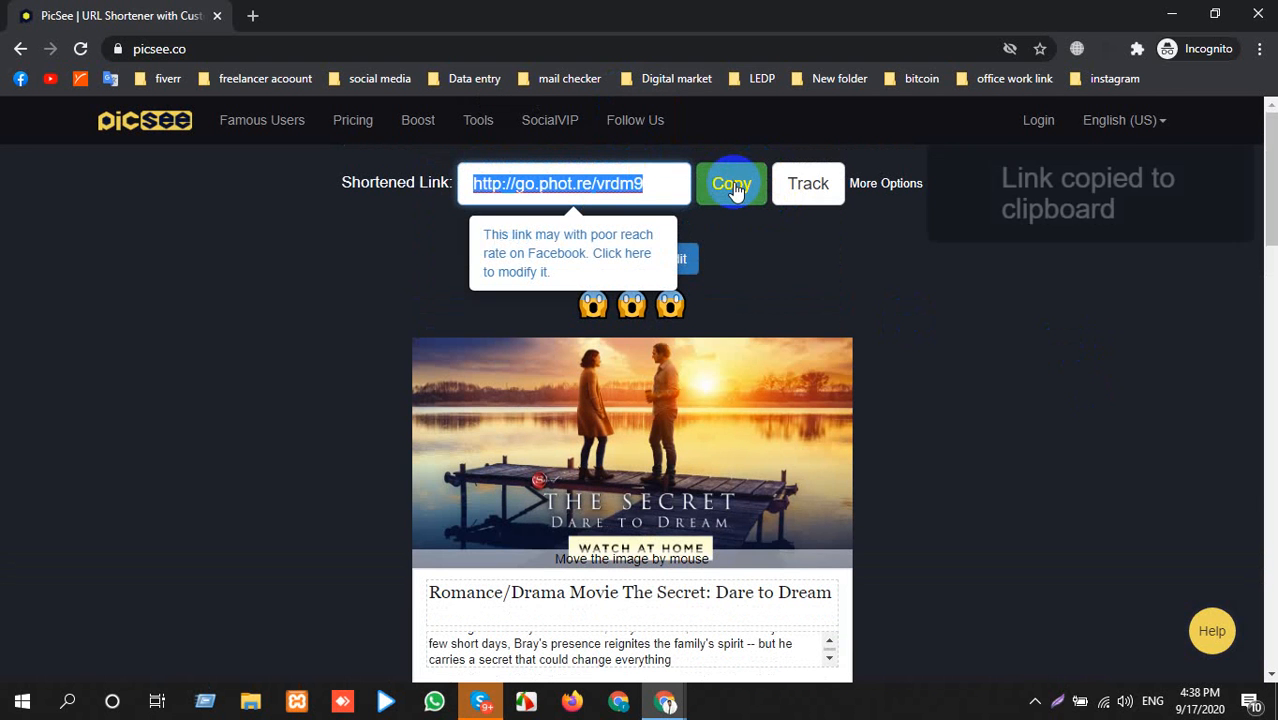
{"action": "left_click", "coordinate": [252, 15]}
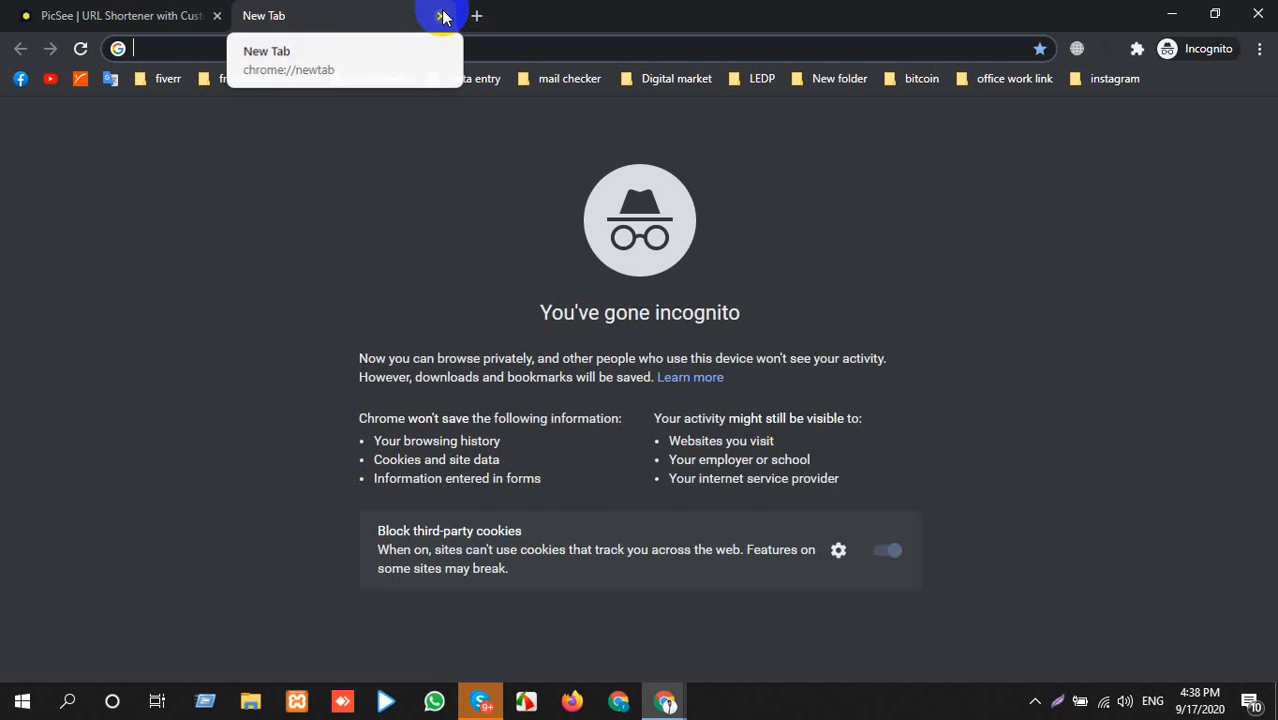
{"action": "left_click", "coordinate": [440, 15]}
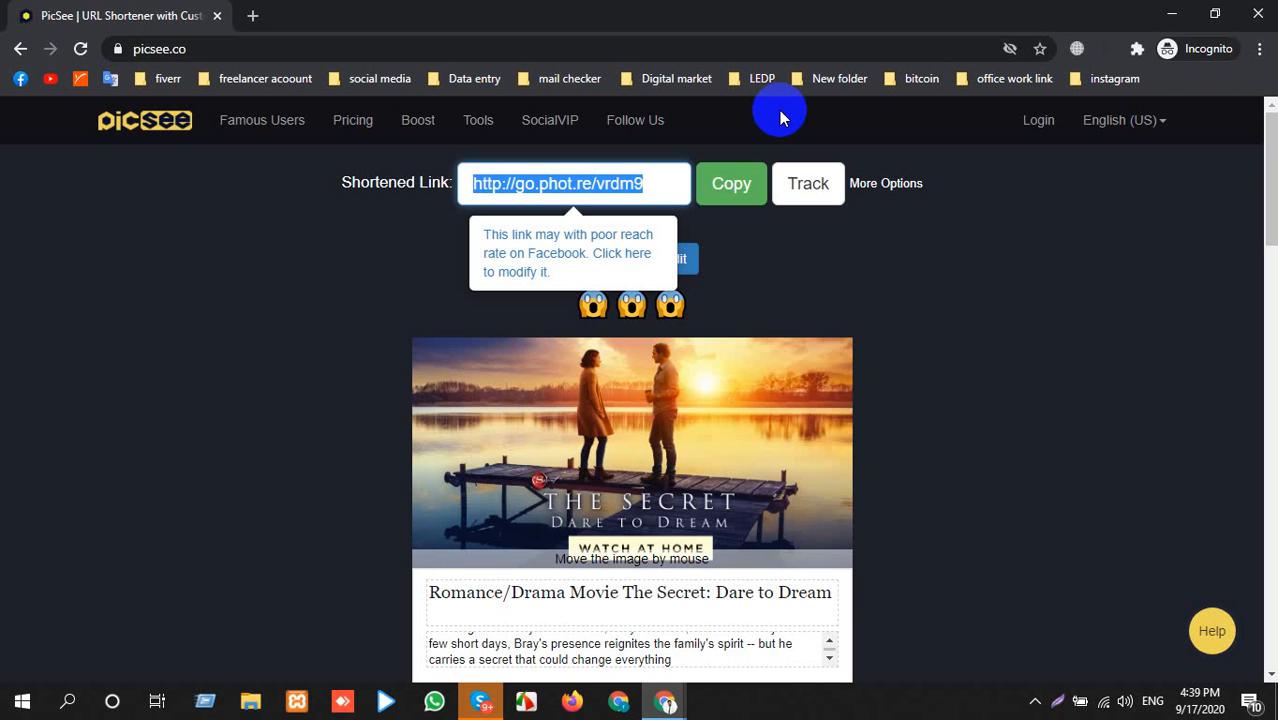
Switch to the regular Chrome window and open the bookmarked Twitter site in the second Google results tab.
{"action": "left_click", "coordinate": [1226, 10]}
{"action": "left_click", "coordinate": [338, 12]}
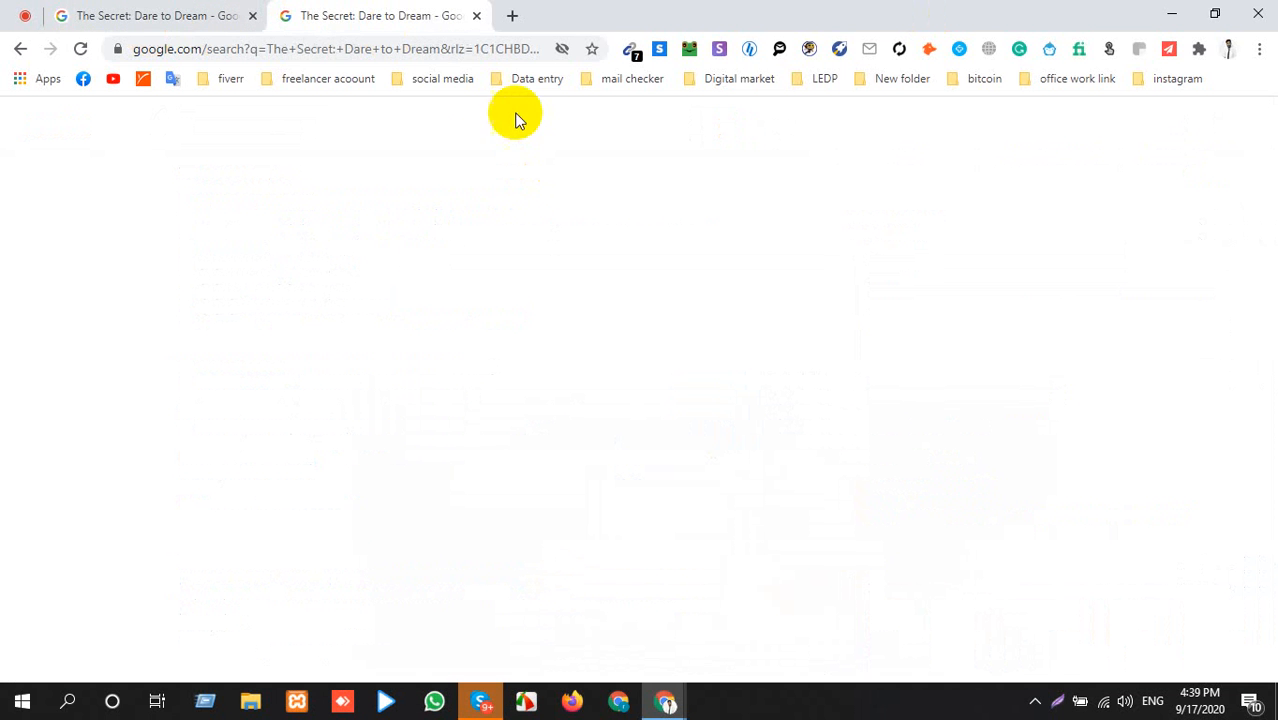
{"action": "left_click", "coordinate": [455, 82]}
{"action": "left_click", "coordinate": [408, 134]}
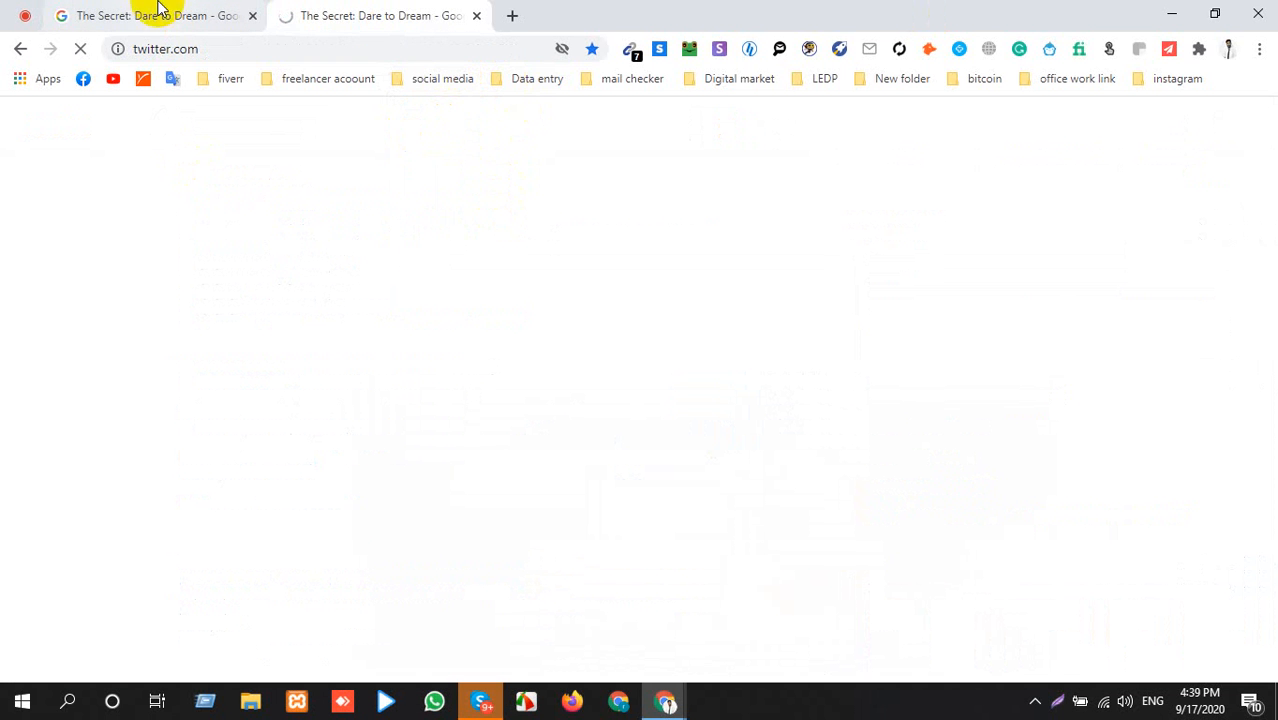
{"action": "mouse_move", "coordinate": [668, 705]}
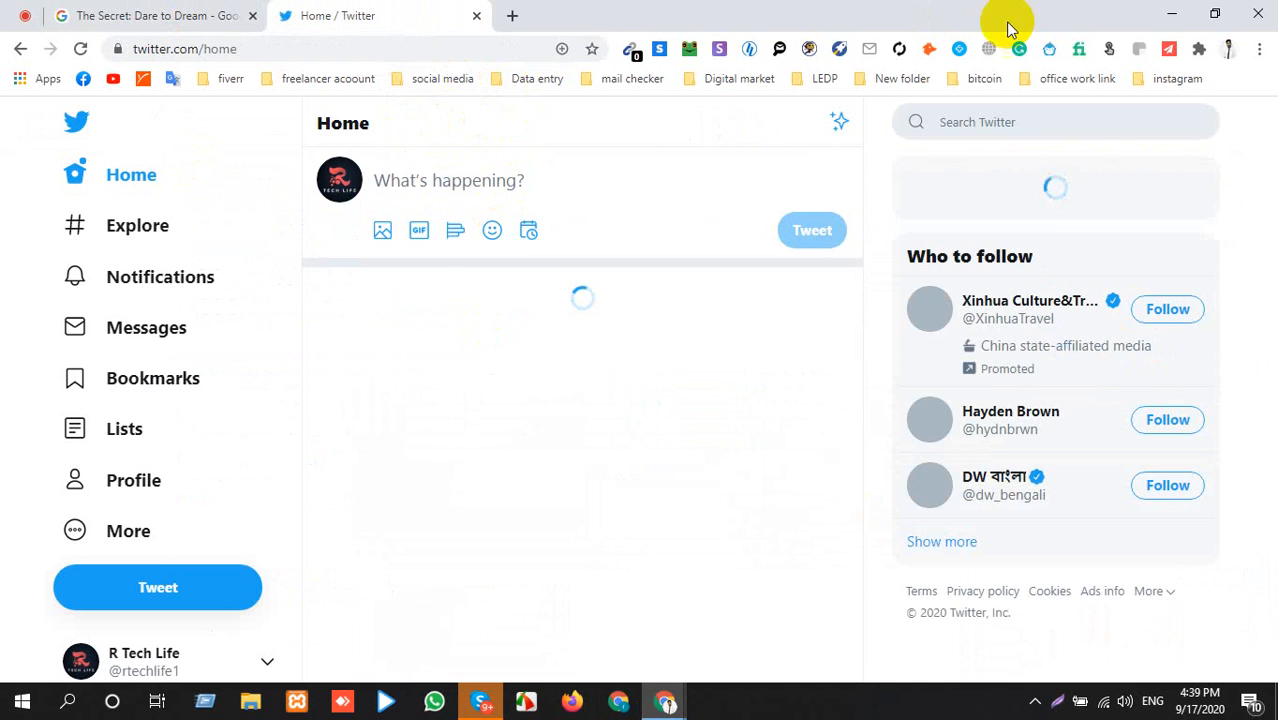
{"action": "left_click", "coordinate": [489, 190]}
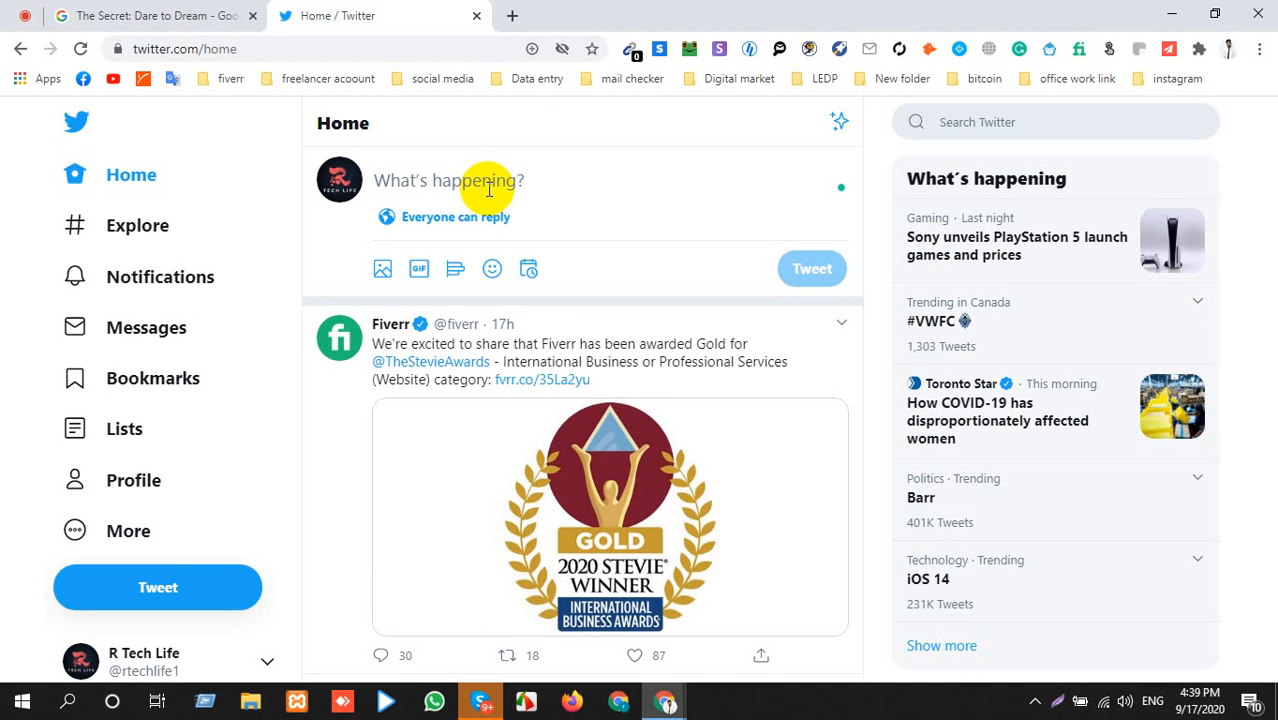
{"action": "key", "text": "ctrl+v"}
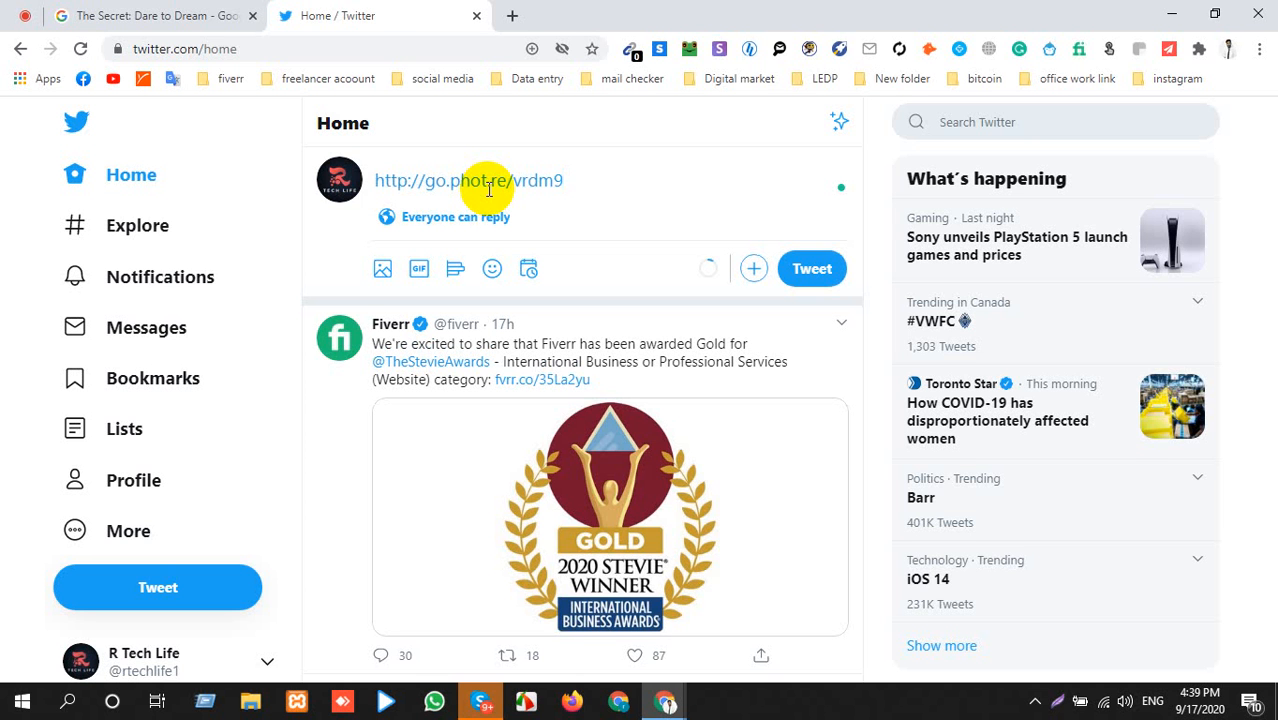
{"action": "triple_click", "coordinate": [575, 179]}
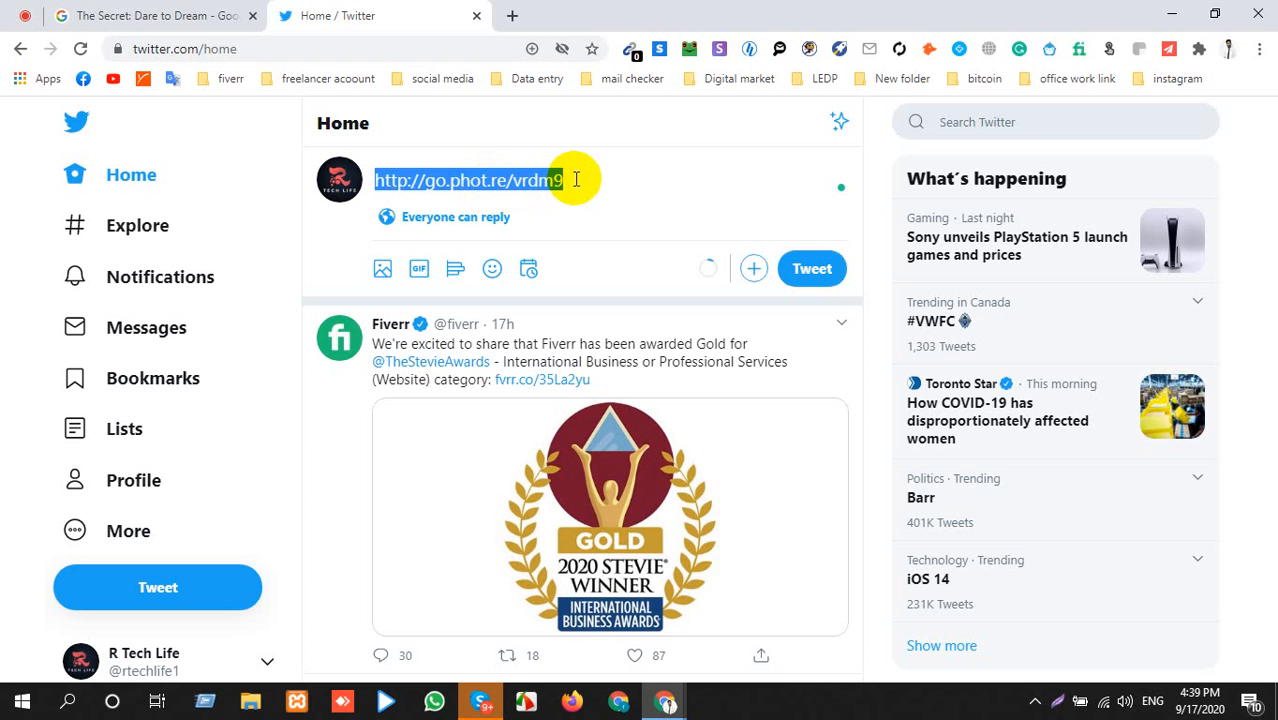
{"action": "key", "text": "BackSpace"}
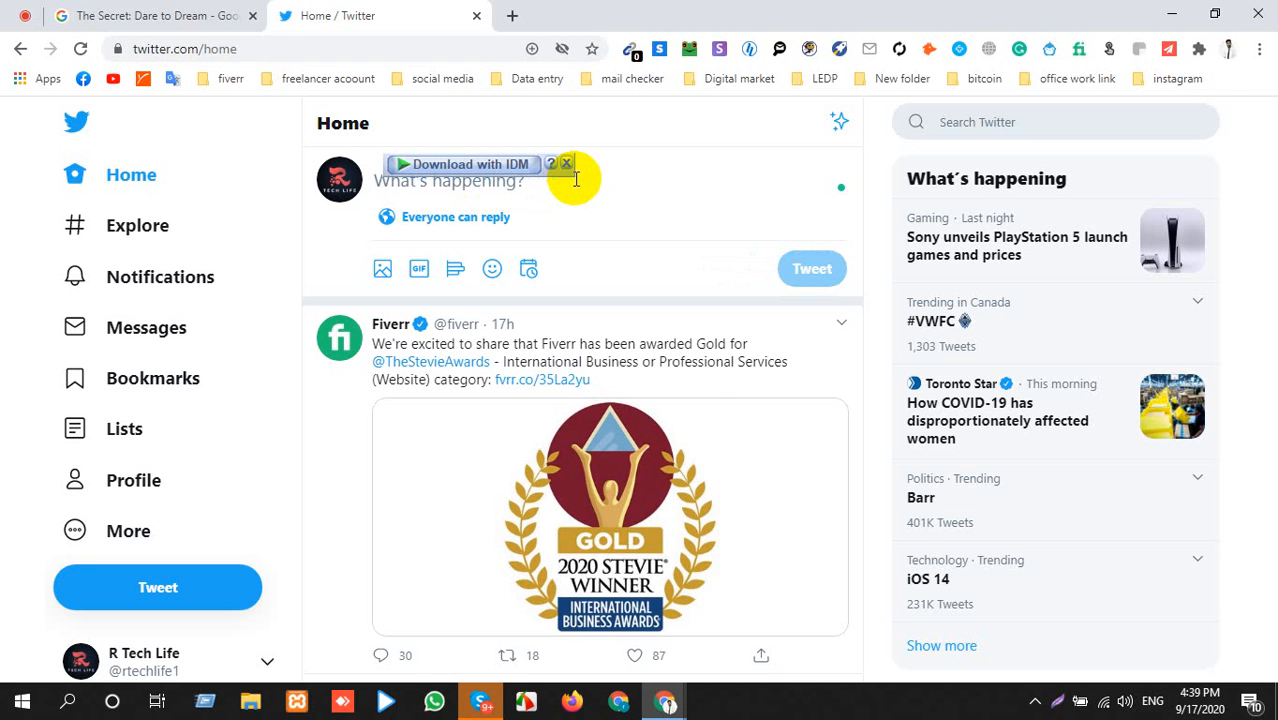
{"action": "key", "text": "F5"}
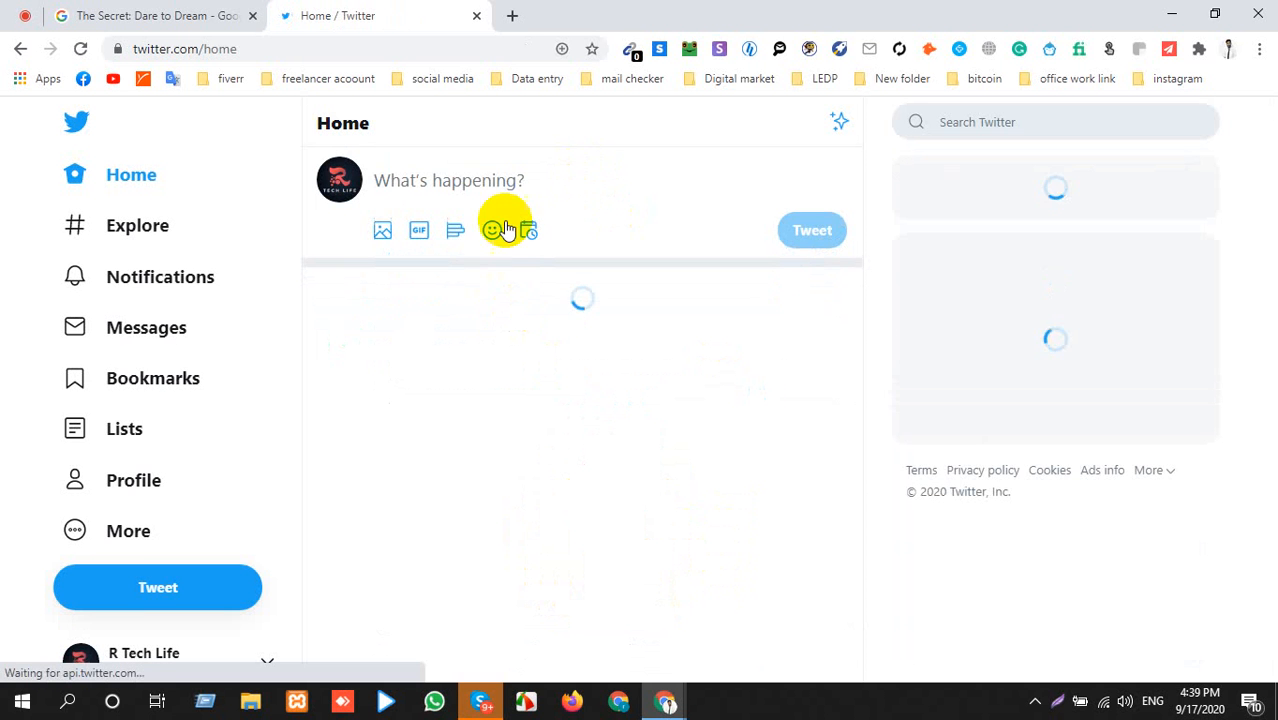
{"action": "right_click", "coordinate": [478, 184]}
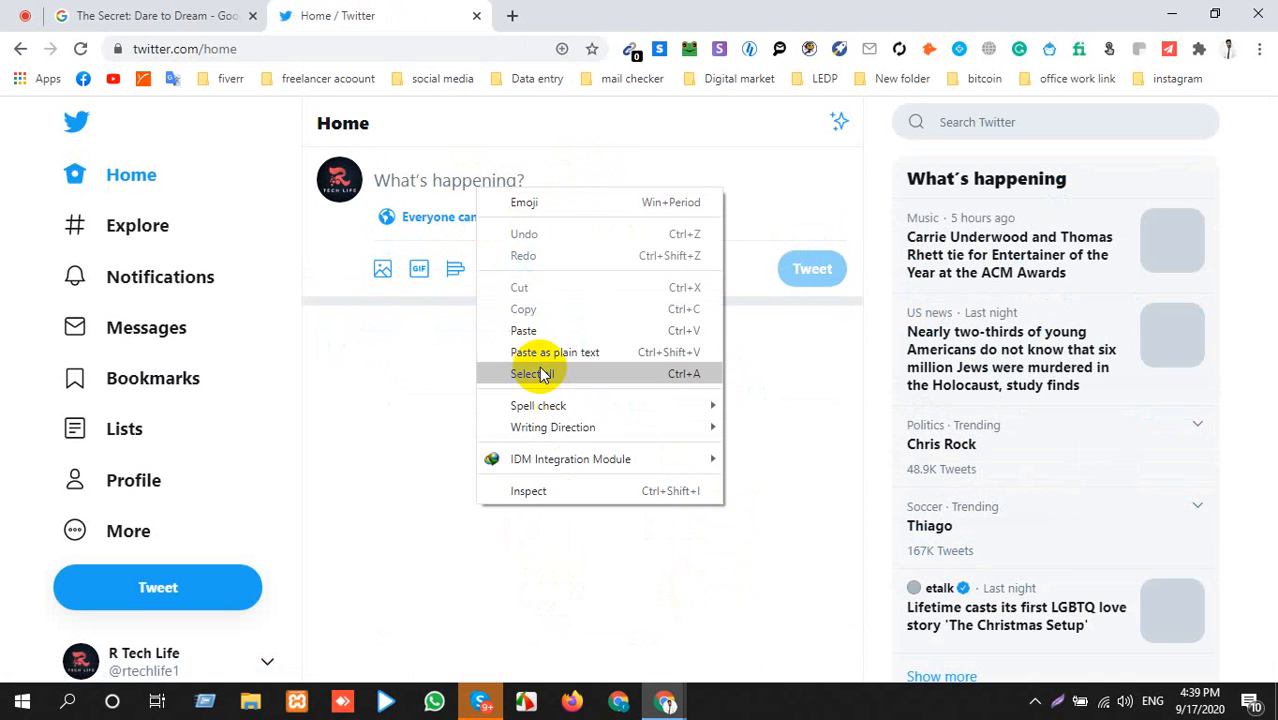
{"action": "left_click", "coordinate": [530, 330]}
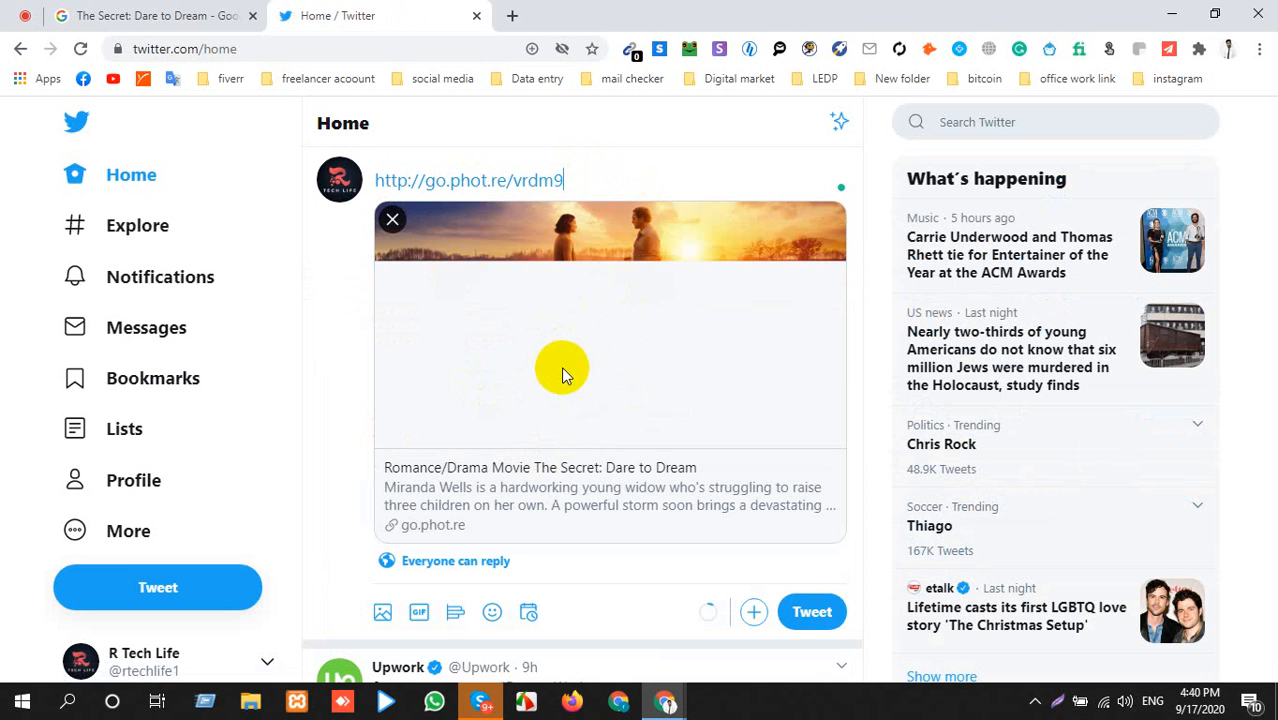
{"action": "triple_click", "coordinate": [490, 178]}
{"action": "key", "text": "BackSpace"}
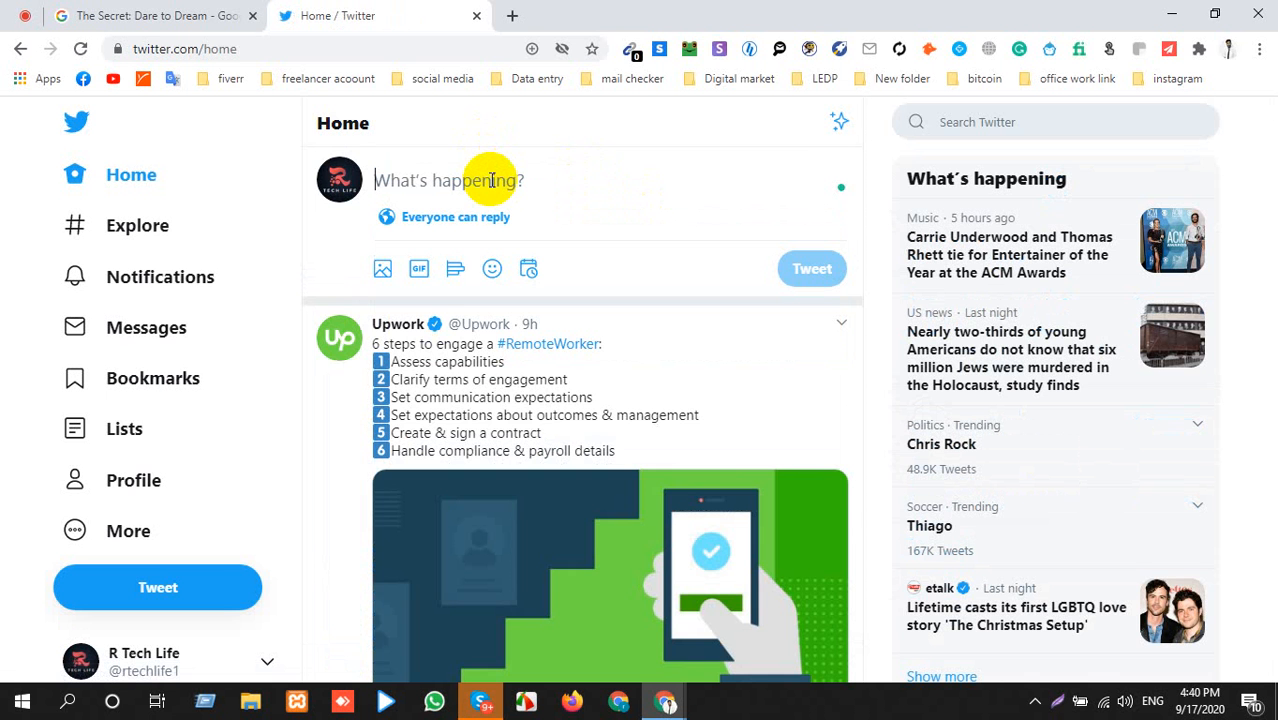
{"action": "key", "text": "ctrl+v"}
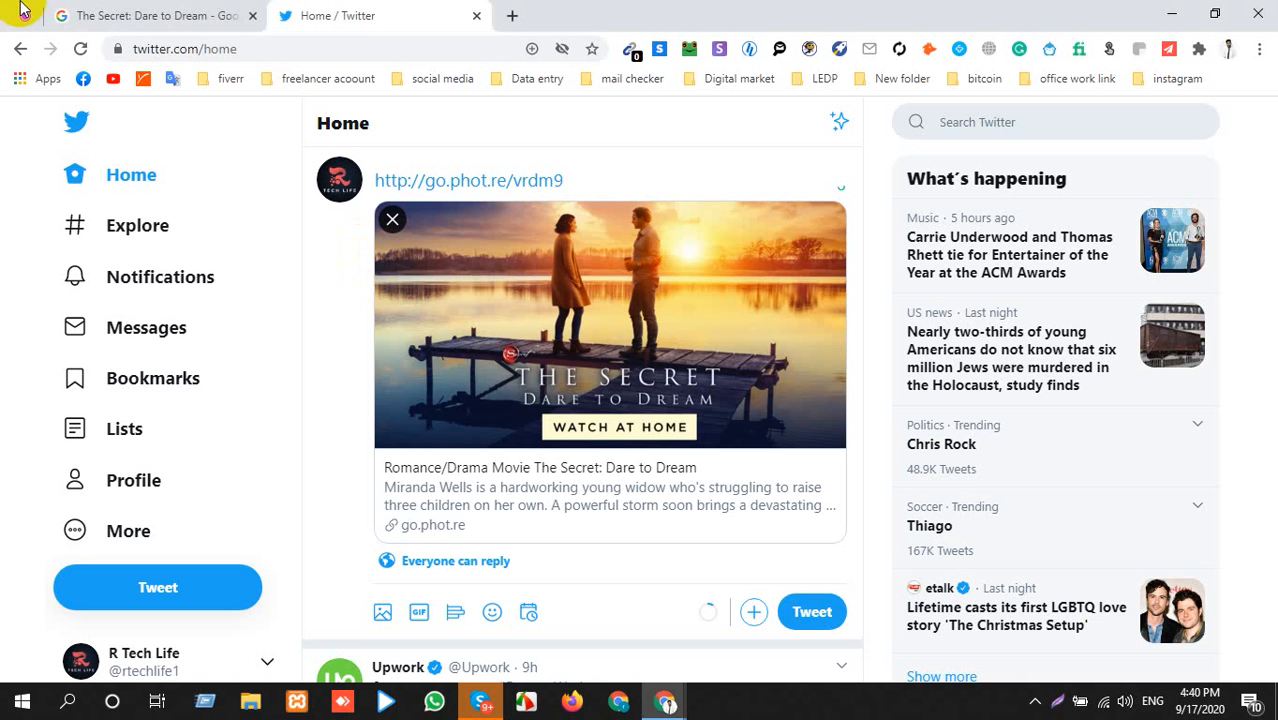
Go back to the Google results for The Secret: Dare to Dream and copy the genre text Romance/Drama.
{"action": "left_click", "coordinate": [157, 15]}
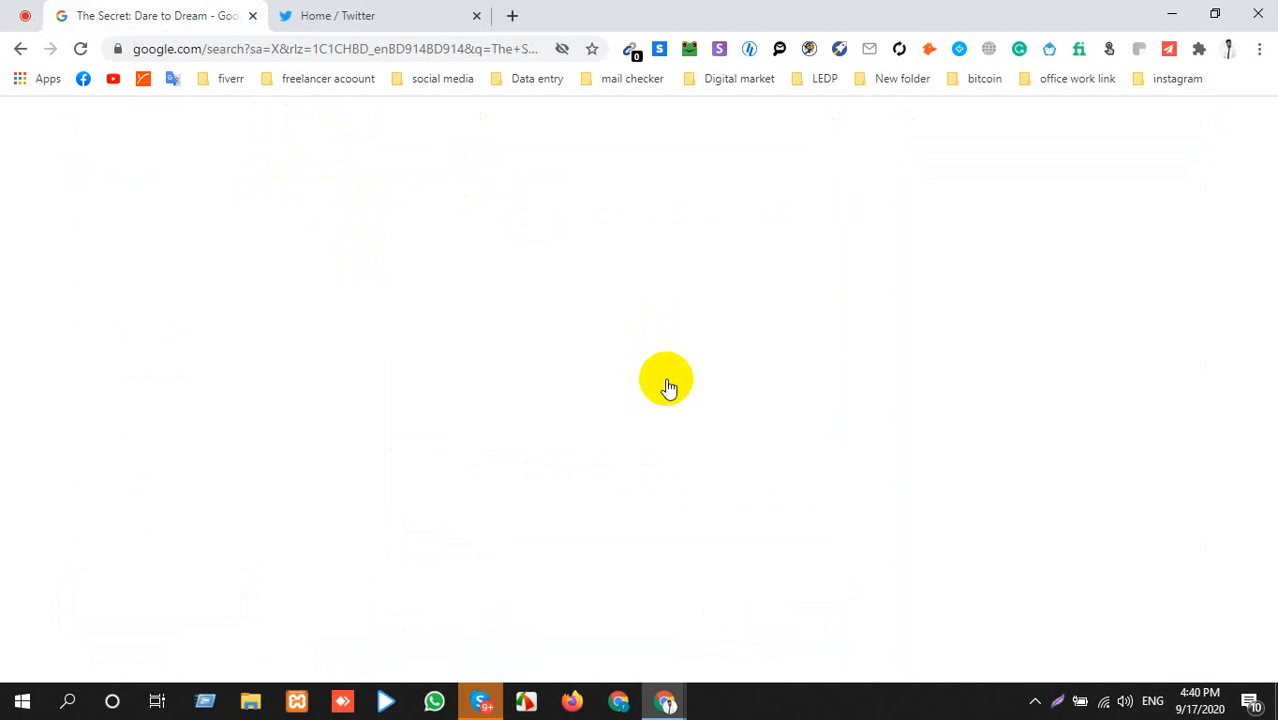
{"action": "scroll", "coordinate": [903, 337], "scroll_direction": "up", "scroll_amount": 3}
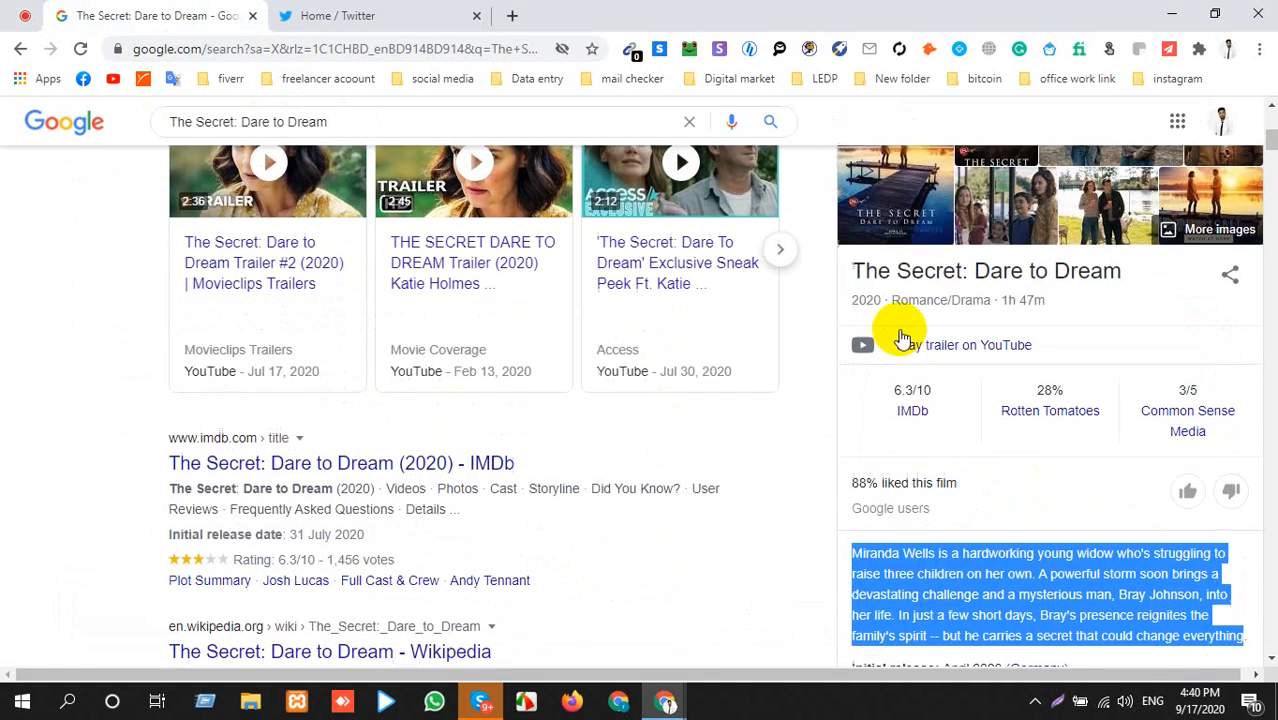
{"action": "double_click", "coordinate": [922, 284]}
{"action": "triple_click", "coordinate": [922, 284]}
{"action": "double_click", "coordinate": [927, 313]}
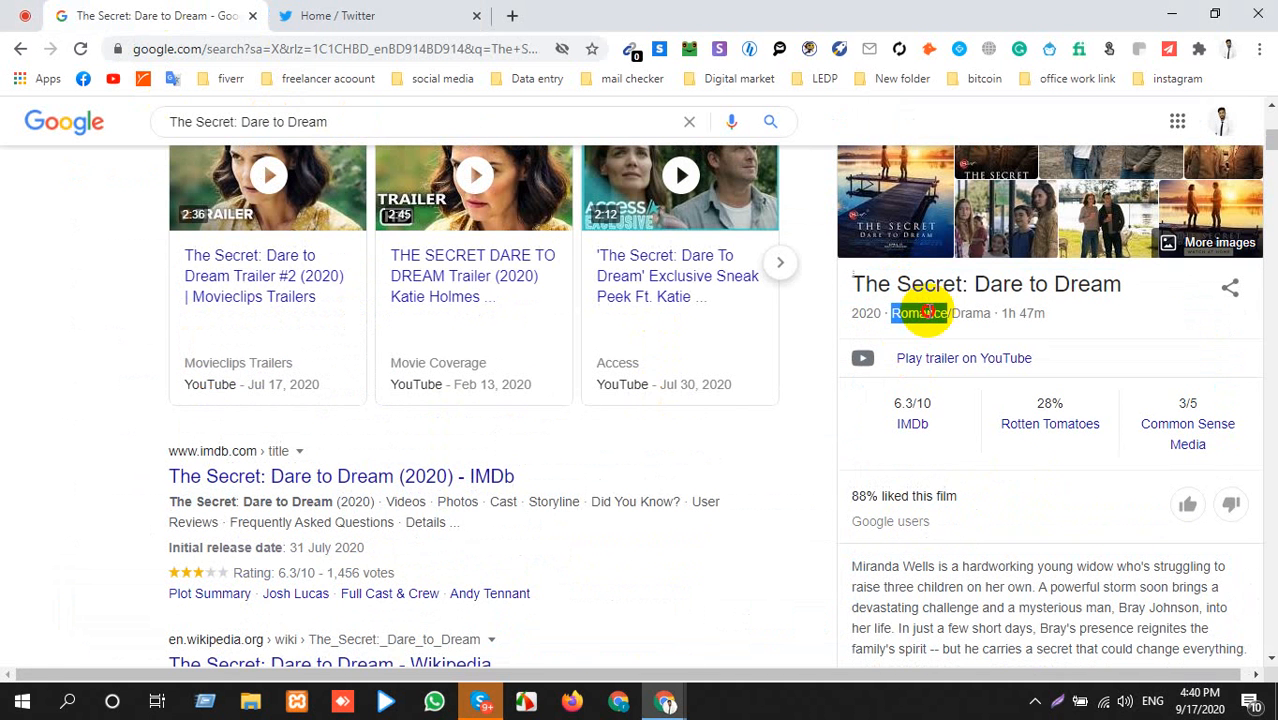
{"action": "triple_click", "coordinate": [884, 310]}
{"action": "left_click", "coordinate": [899, 311]}
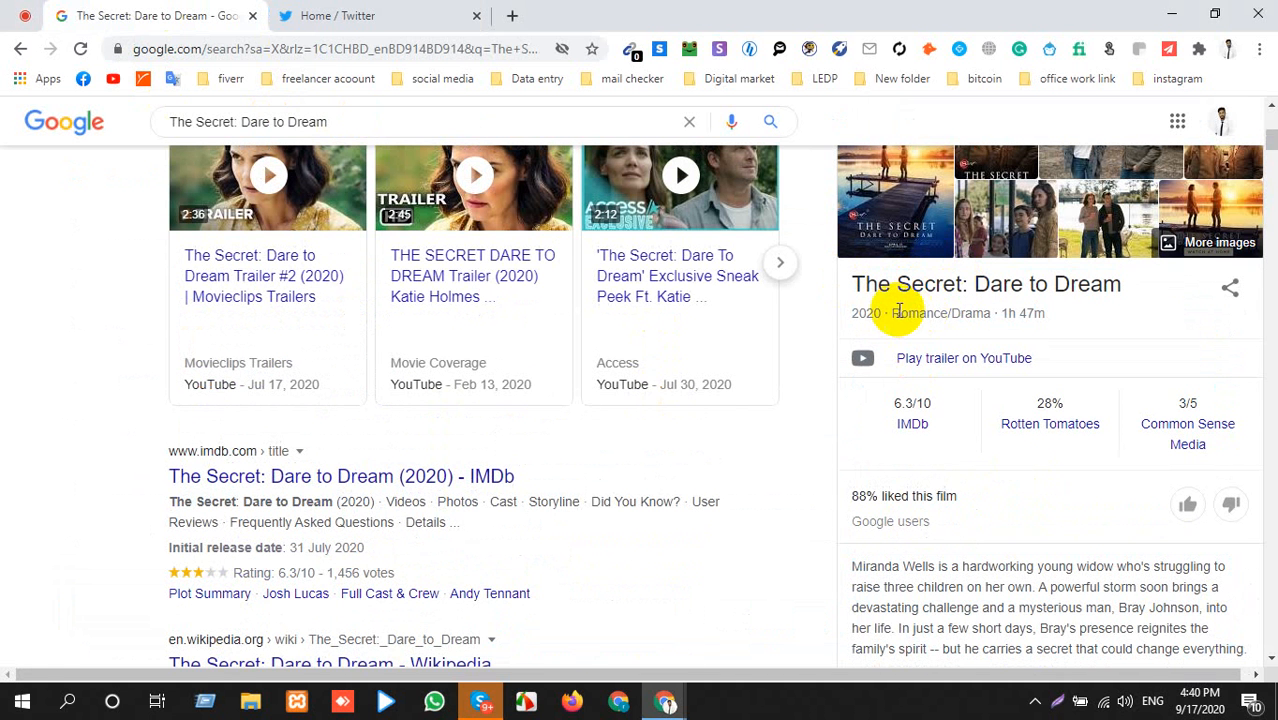
{"action": "left_click_drag", "start_coordinate": [893, 312], "coordinate": [992, 313]}
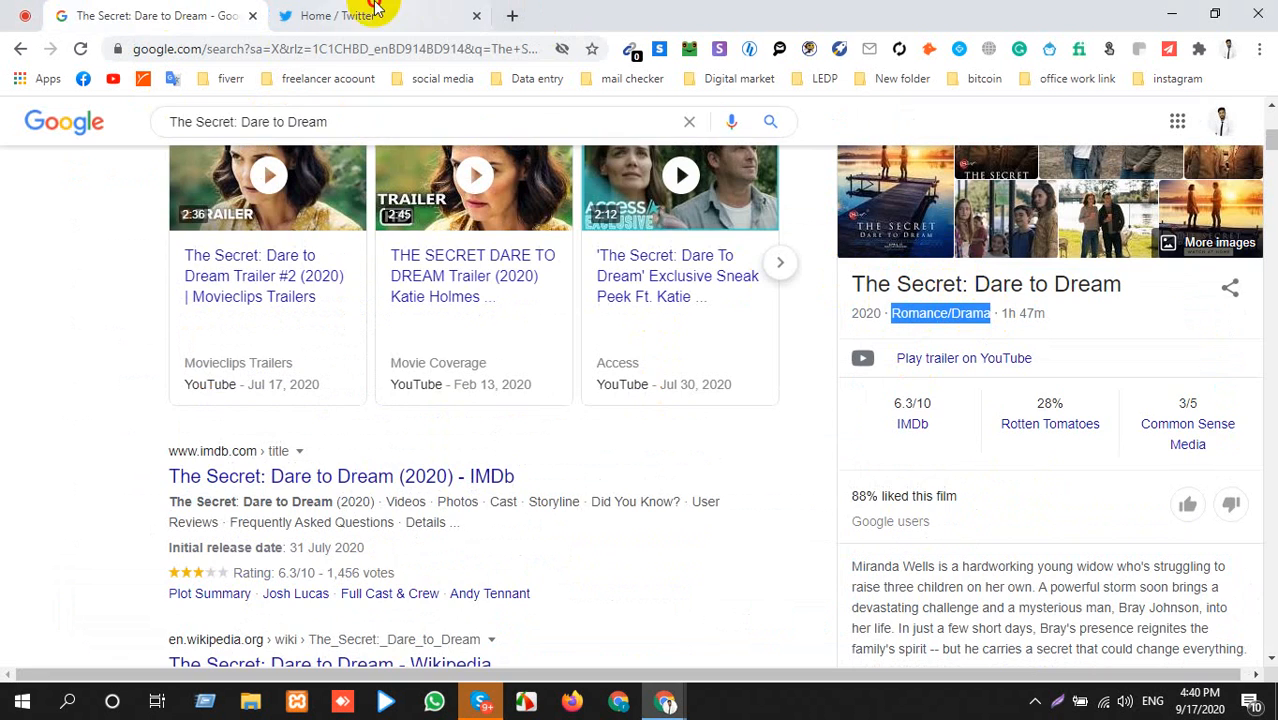
Insert a line above the shortened link in the tweet reading "Romance/Drama movie".
{"action": "left_click", "coordinate": [375, 8]}
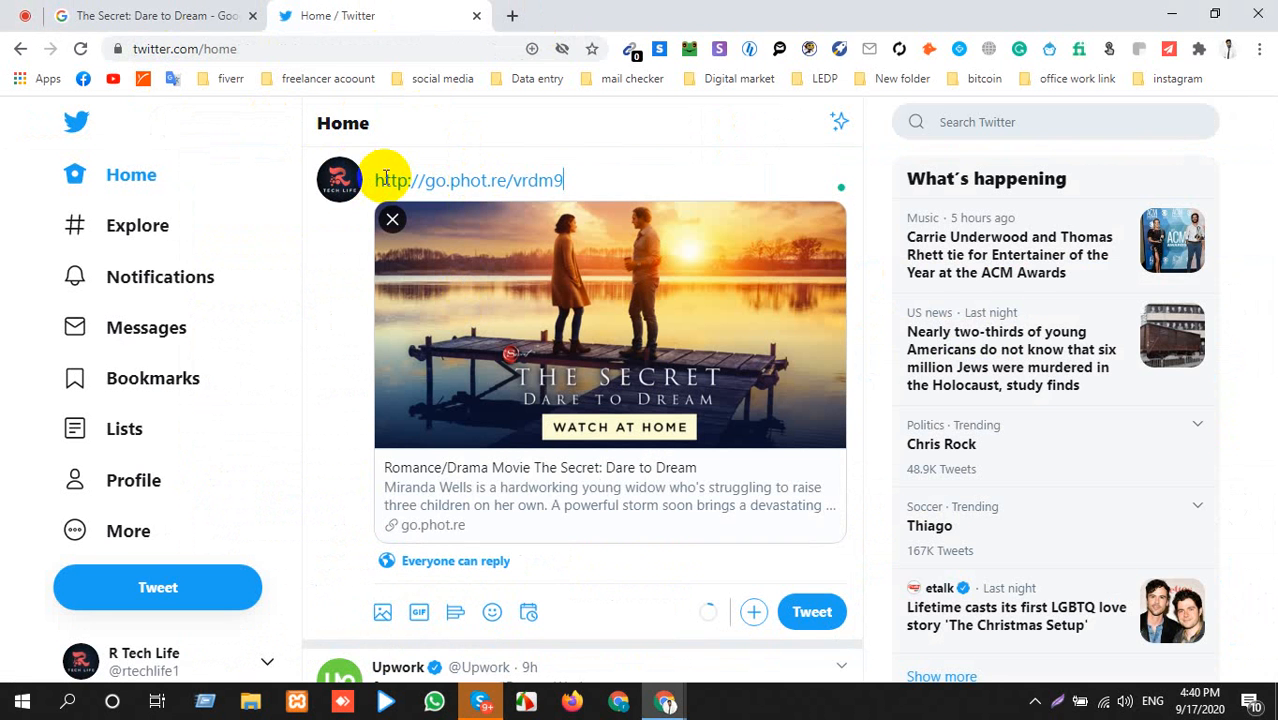
{"action": "left_click", "coordinate": [378, 178]}
{"action": "key", "text": "Return"}
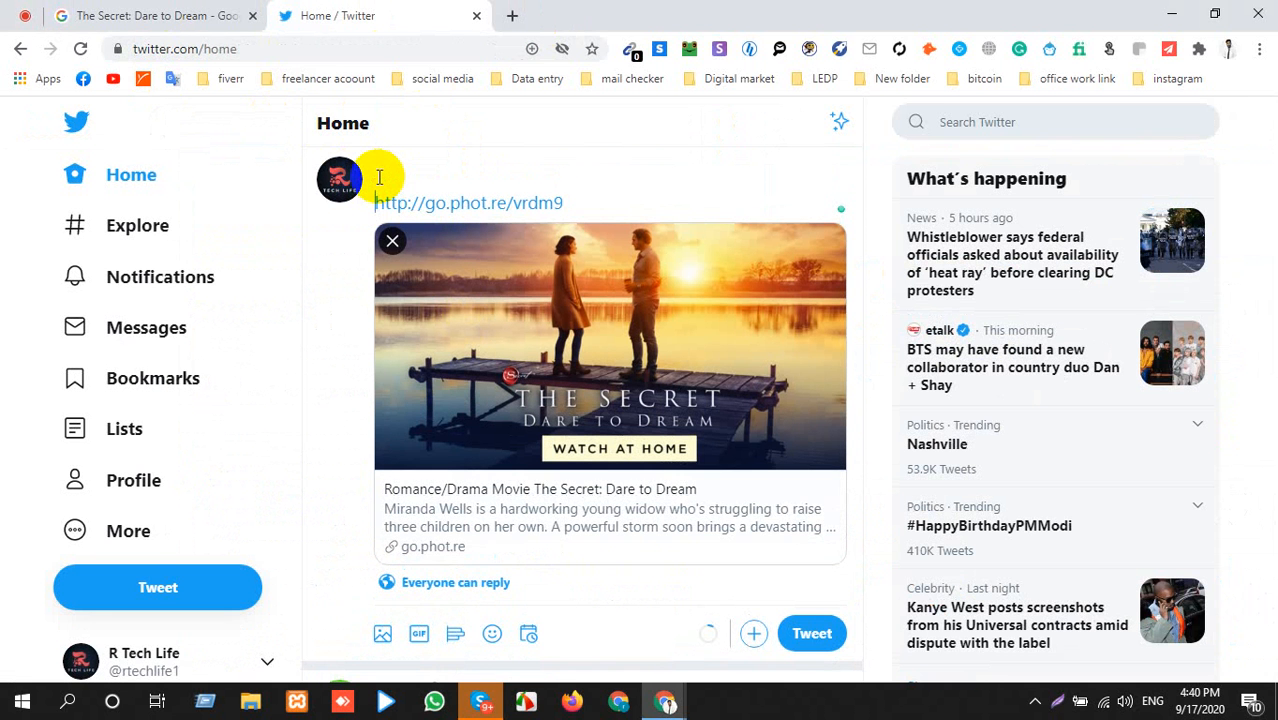
{"action": "key", "text": "ctrl+v"}
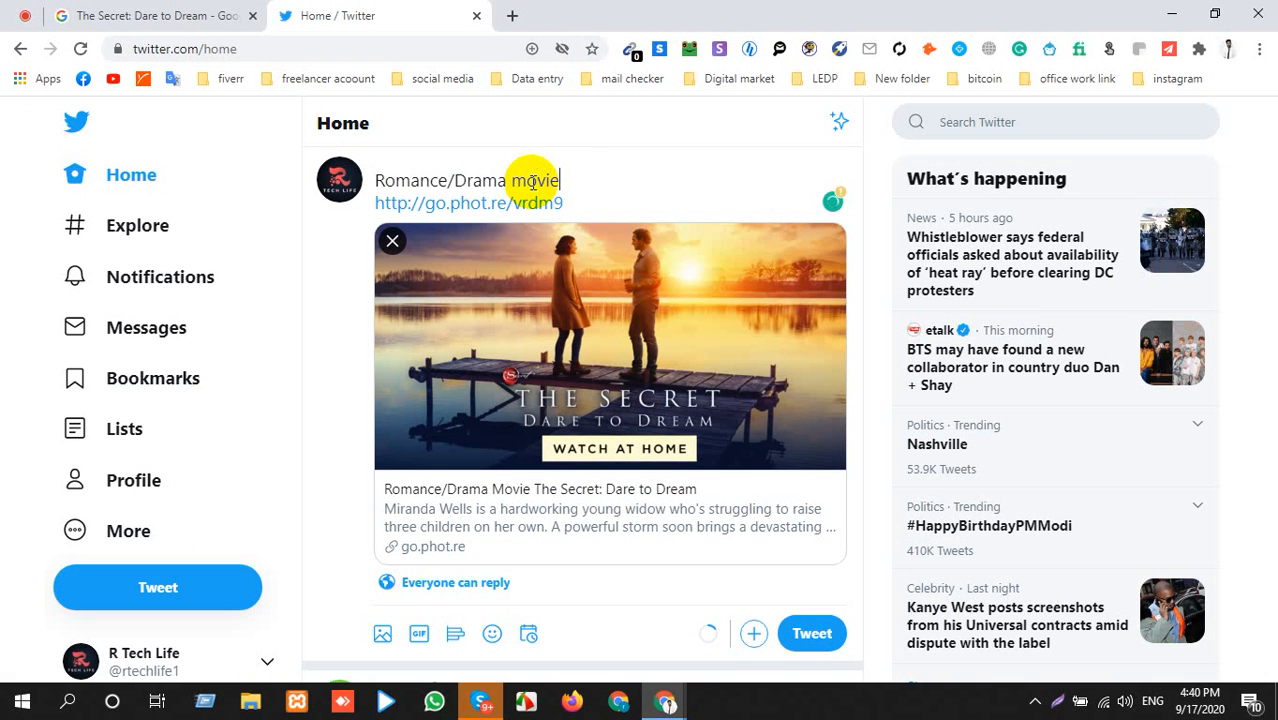
Copy the movie title The Secret: Dare to Dream from the Google results and paste it after "movie" in the tweet.
{"action": "left_click", "coordinate": [238, 15]}
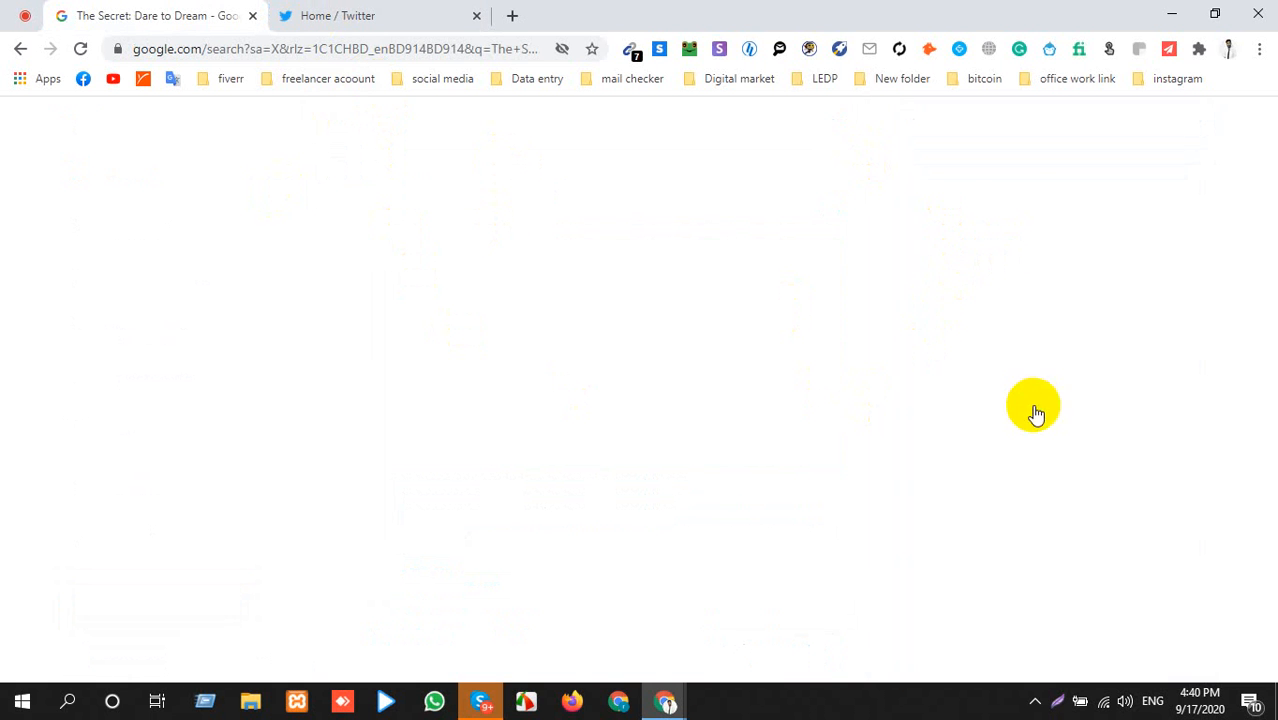
{"action": "triple_click", "coordinate": [972, 283]}
{"action": "key", "text": "ctrl+c"}
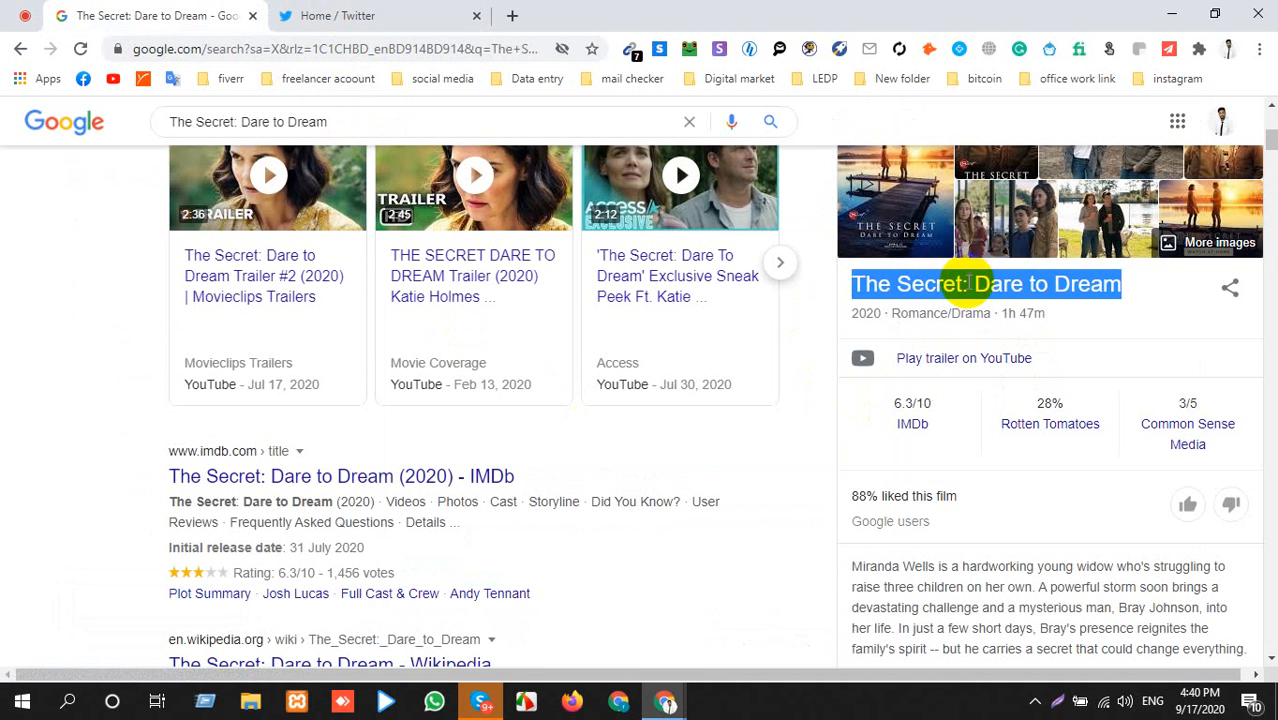
{"action": "left_click", "coordinate": [308, 10]}
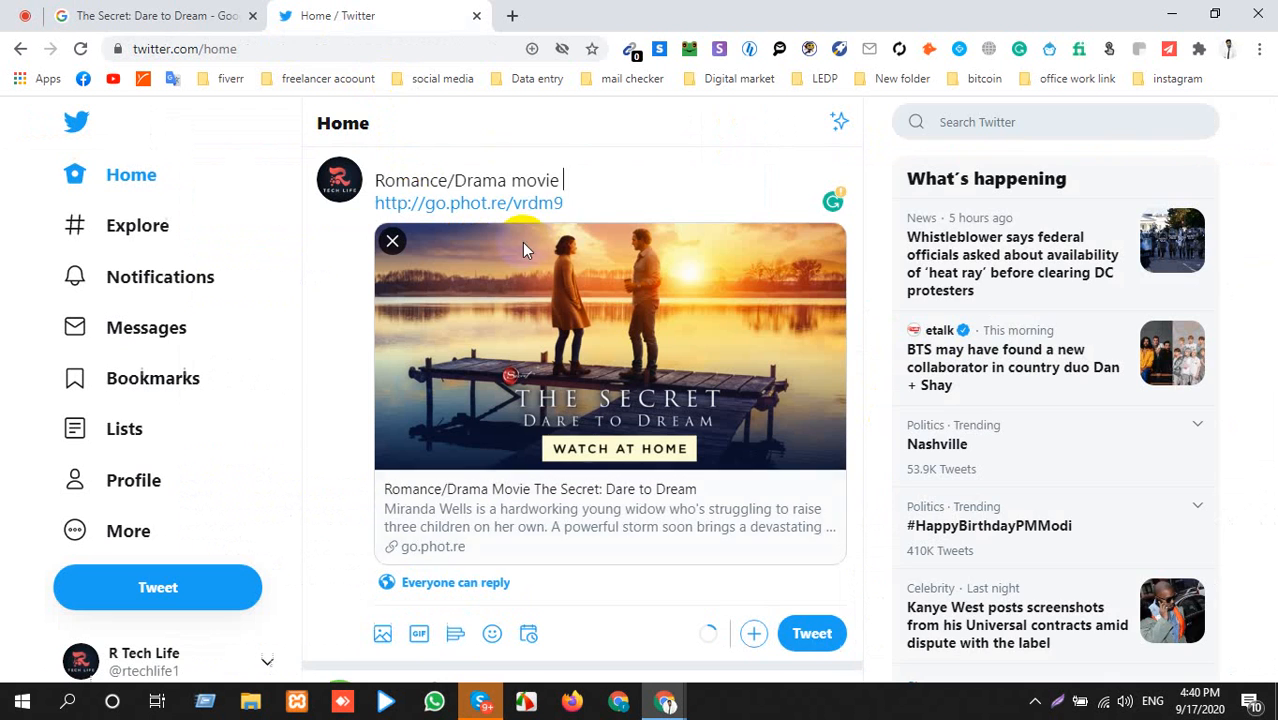
{"action": "left_click", "coordinate": [579, 180]}
{"action": "key", "text": "ctrl+v"}
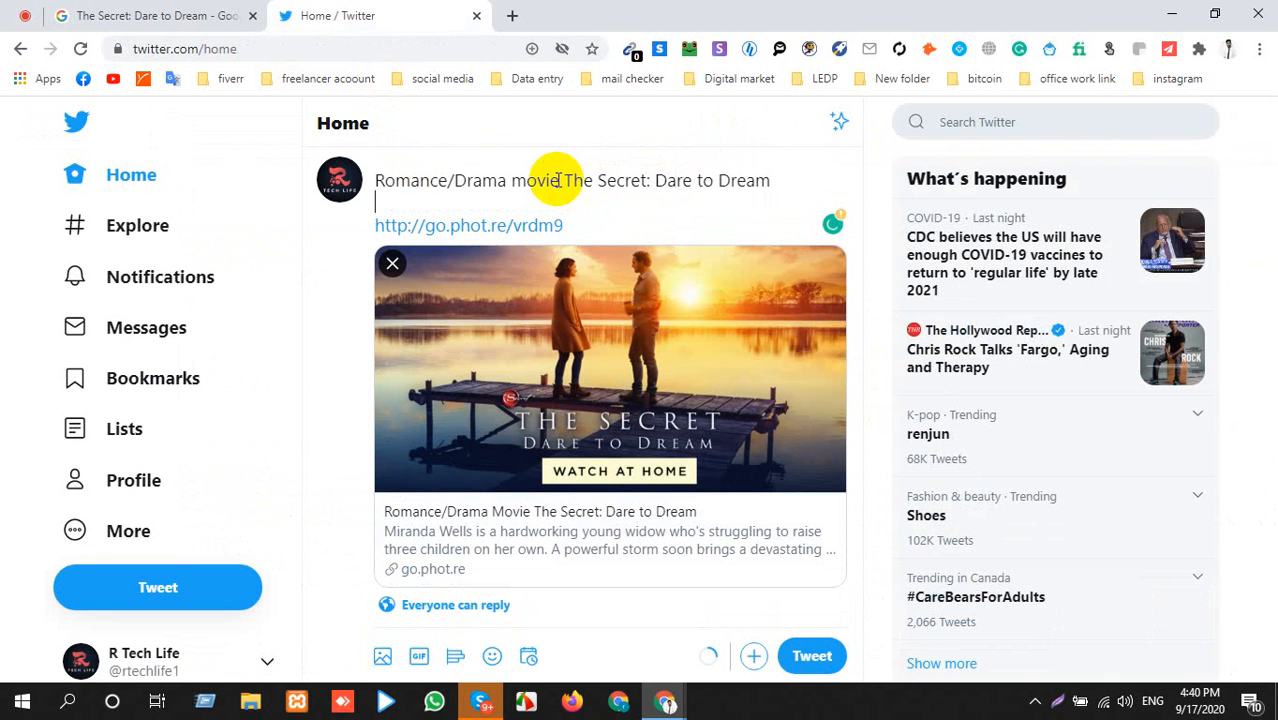
Copy the movie title again and paste it as a second line in the tweet, above the shortened link.
{"action": "left_click", "coordinate": [563, 180]}
{"action": "left_click_drag", "start_coordinate": [563, 180], "coordinate": [770, 180]}
{"action": "key", "text": "ctrl+c"}
{"action": "left_click", "coordinate": [155, 15]}
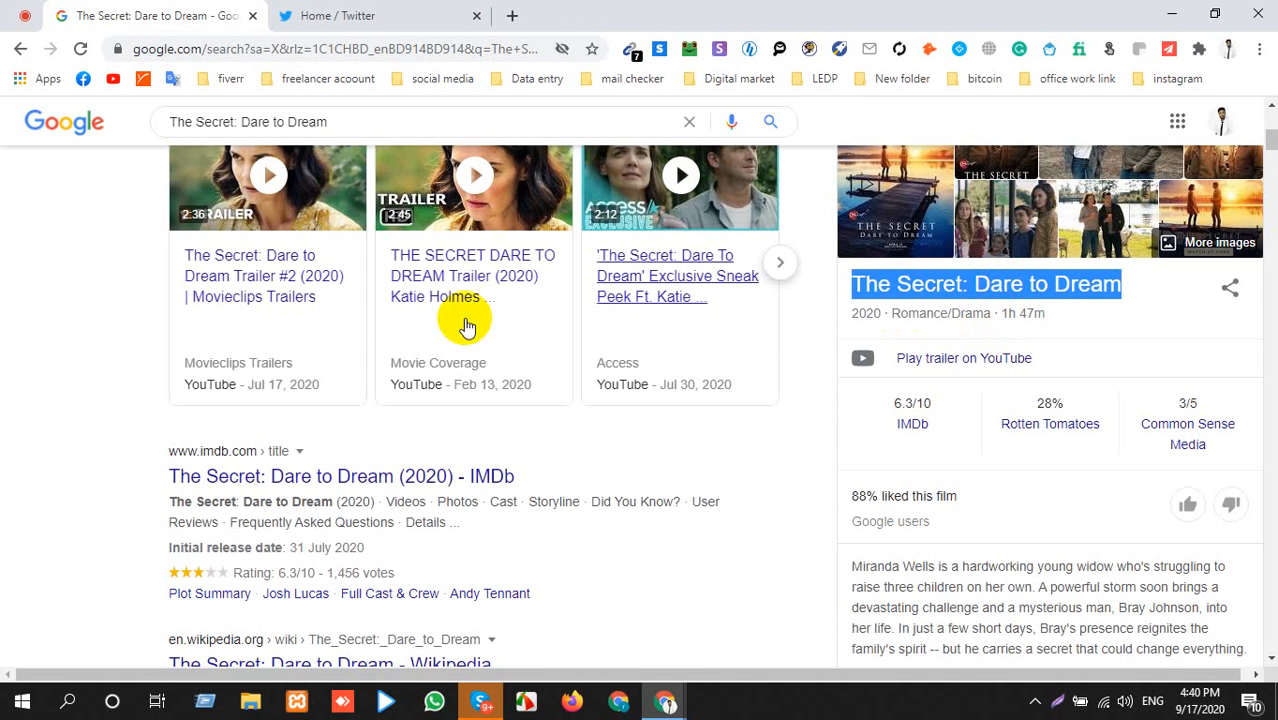
{"action": "scroll", "coordinate": [194, 371], "scroll_direction": "up", "scroll_amount": 5}
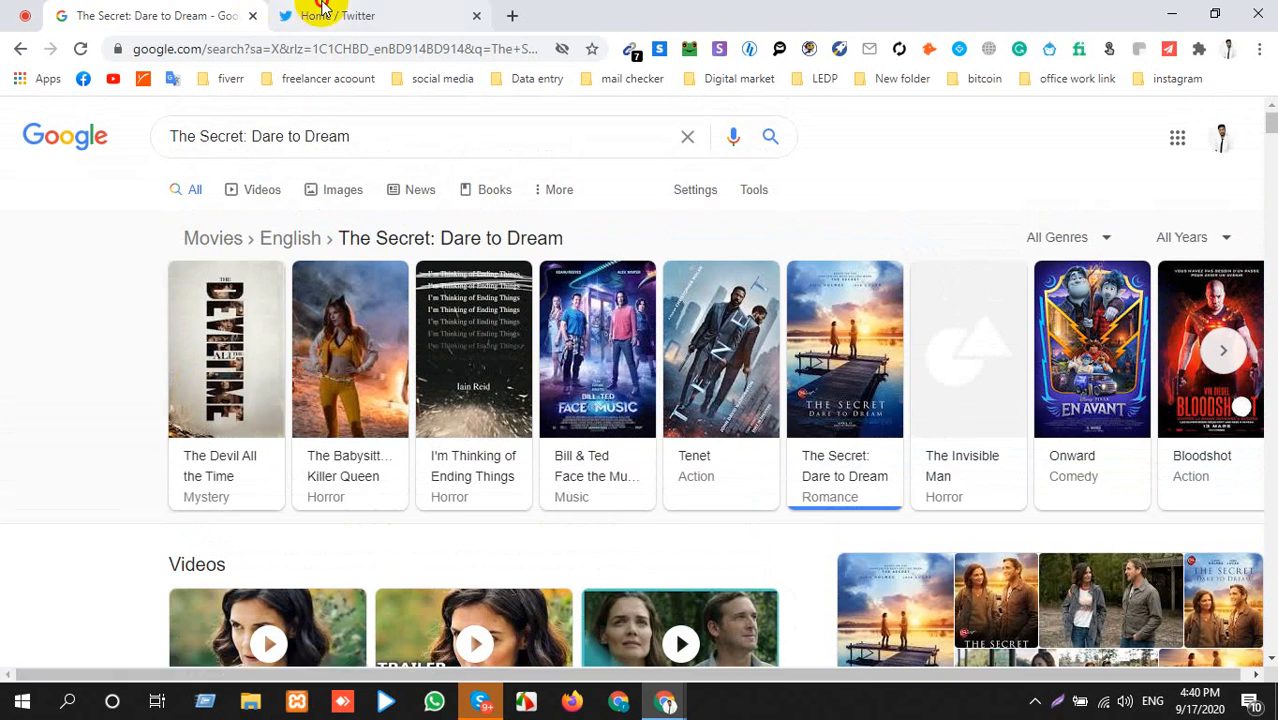
{"action": "left_click", "coordinate": [322, 12]}
{"action": "key", "text": "ctrl+v"}
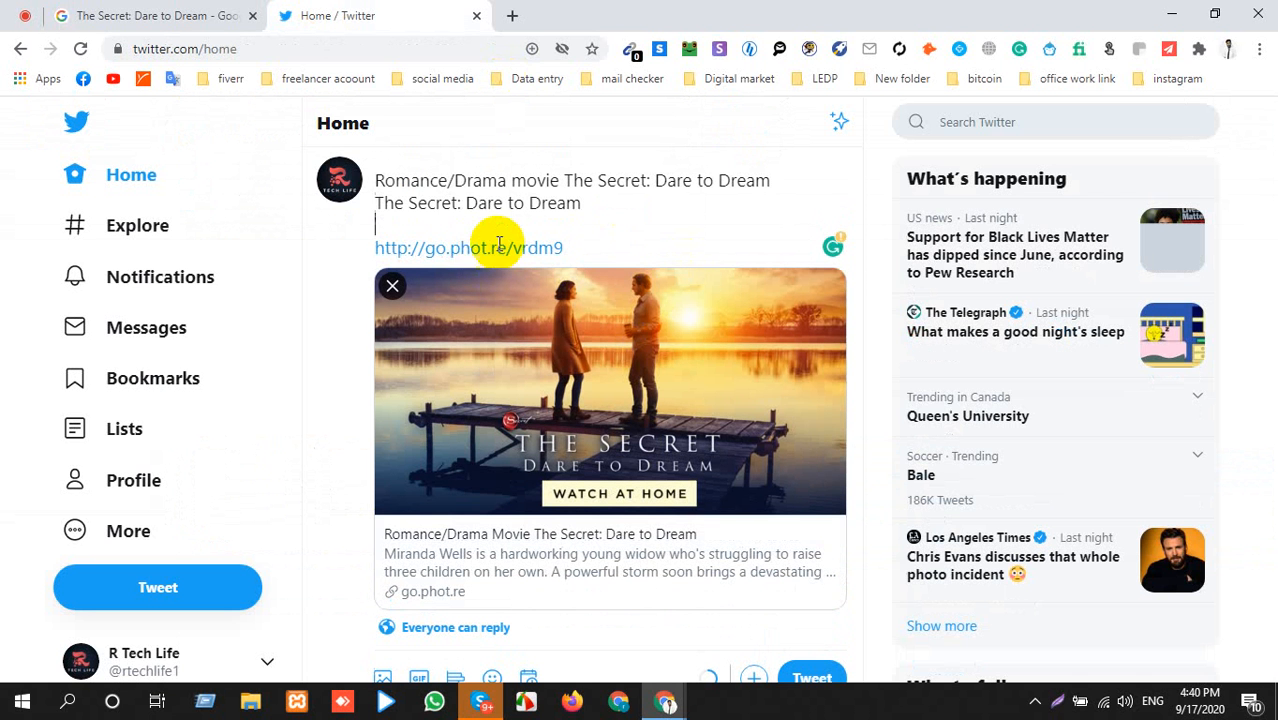
Turn "The Secret" on the tweet's second line into the hashtag #TheSecret and remove the colon after it.
{"action": "left_click_drag", "start_coordinate": [465, 203], "coordinate": [400, 210]}
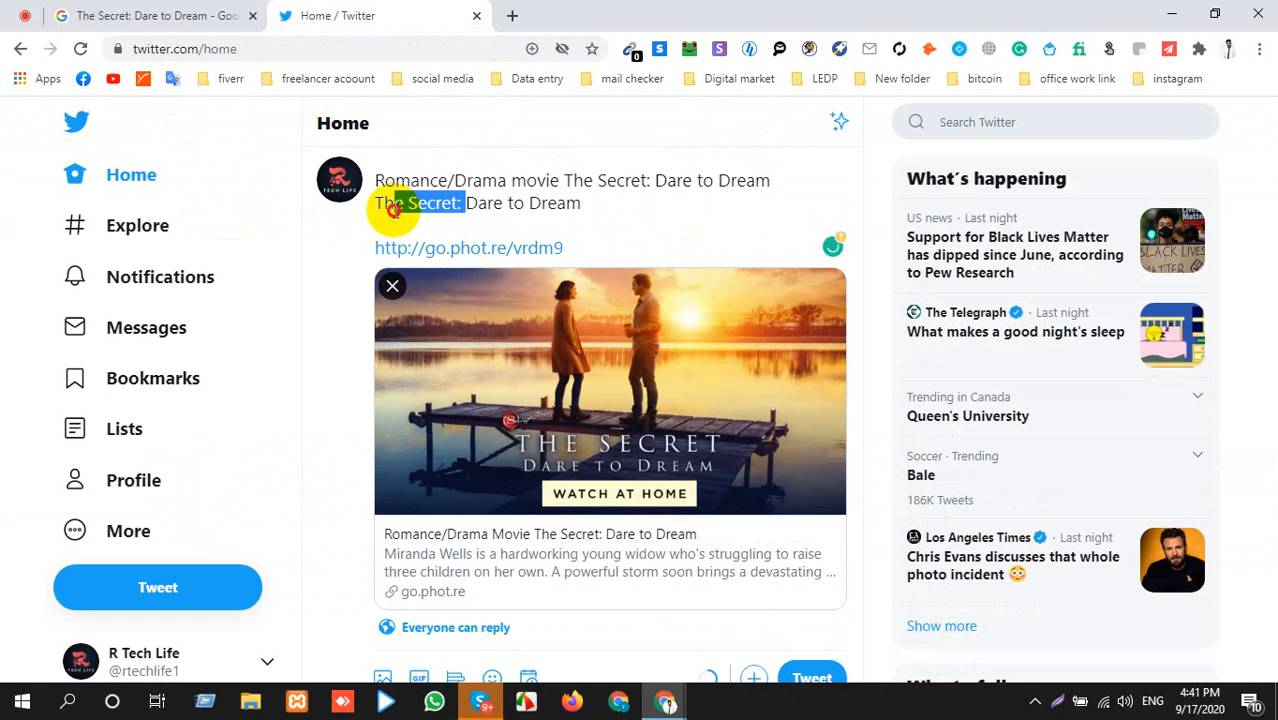
{"action": "left_click", "coordinate": [380, 205]}
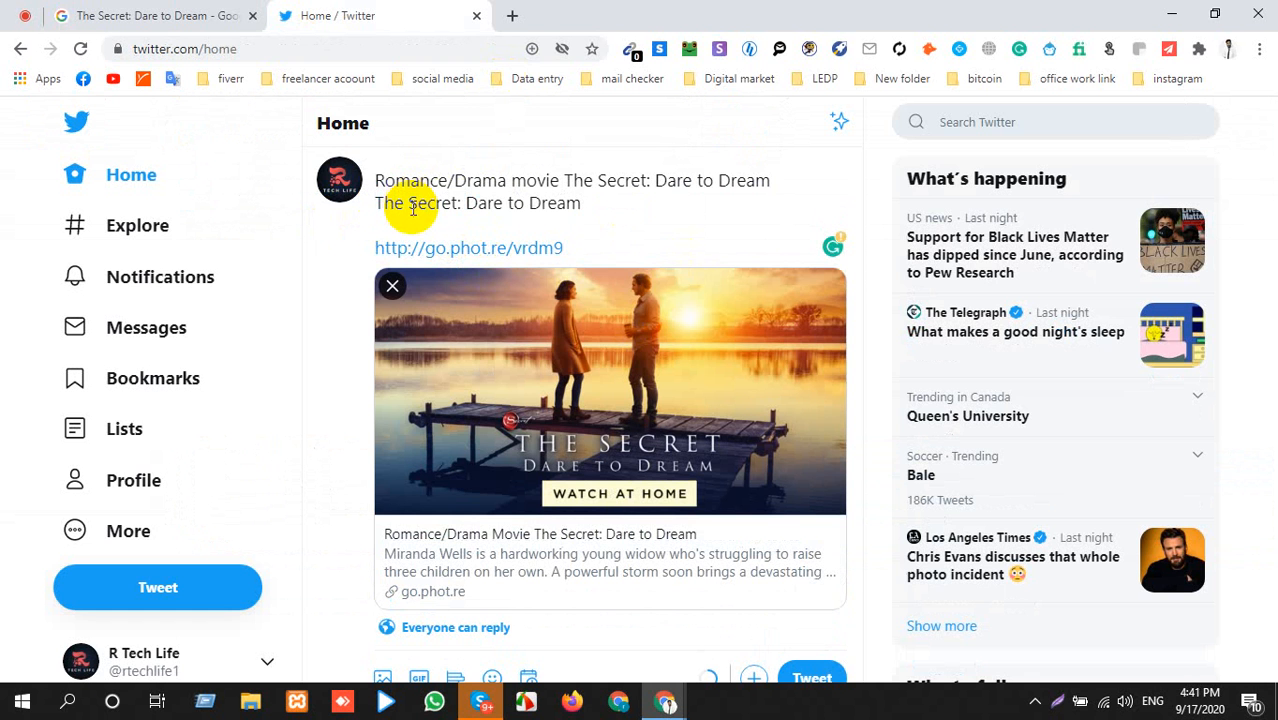
{"action": "type", "text": "#"}
{"action": "left_click", "coordinate": [419, 203]}
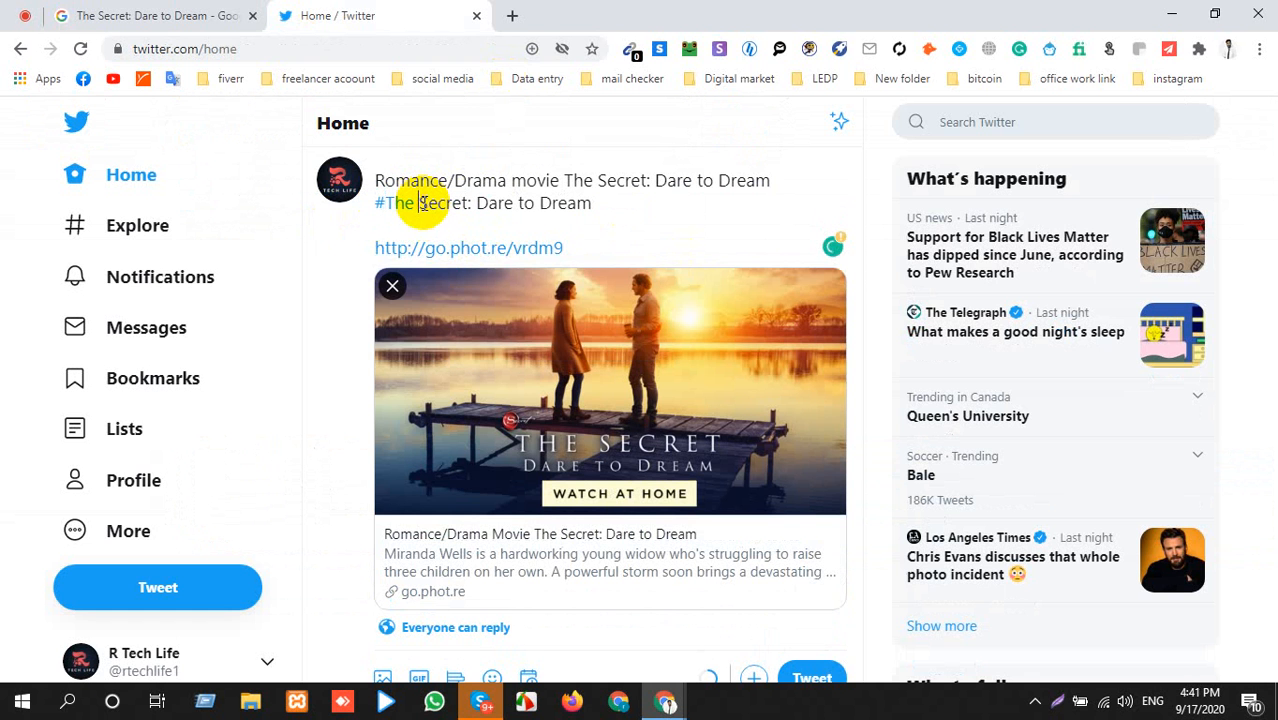
{"action": "key", "text": "BackSpace"}
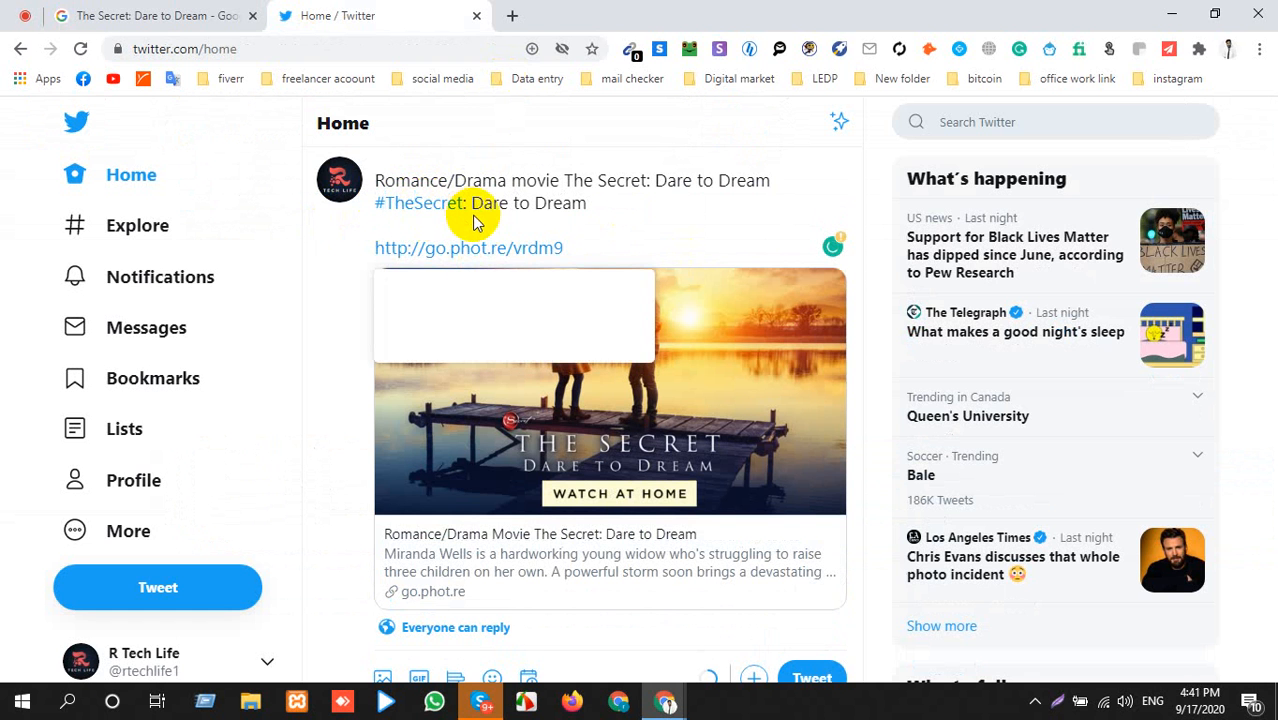
{"action": "left_click", "coordinate": [470, 205]}
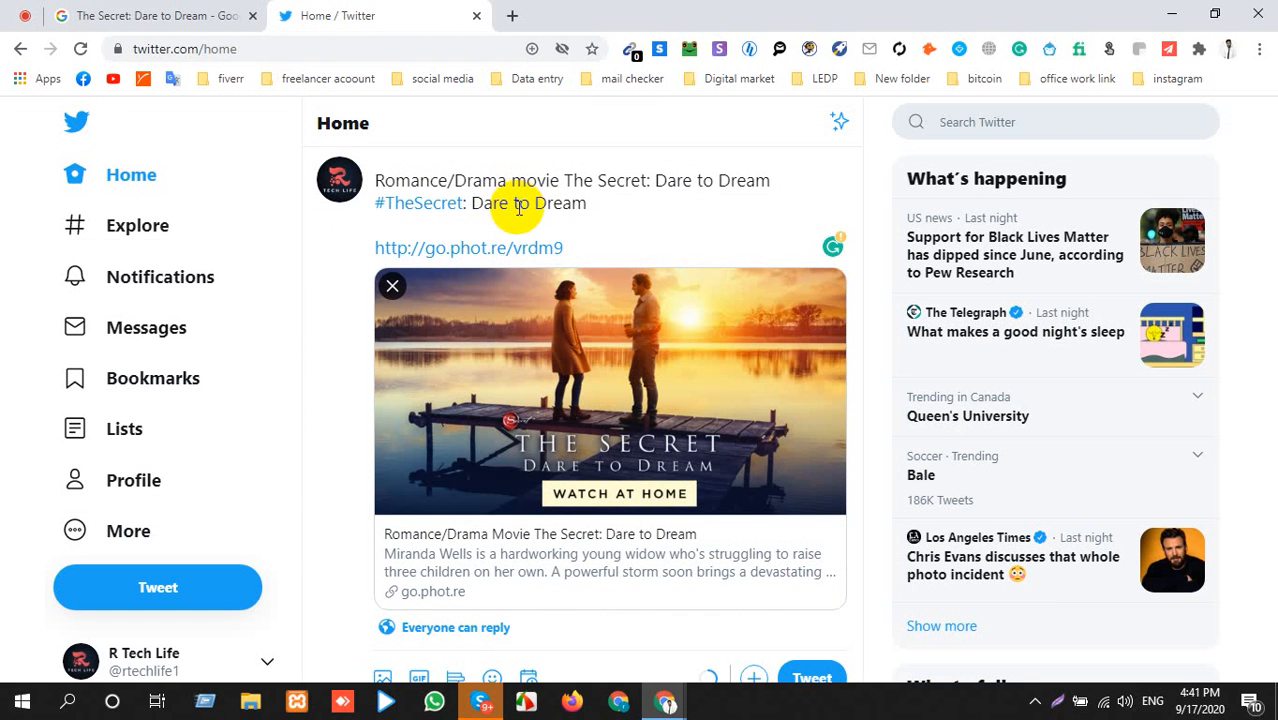
{"action": "key", "text": "BackSpace"}
{"action": "key", "text": "BackSpace"}
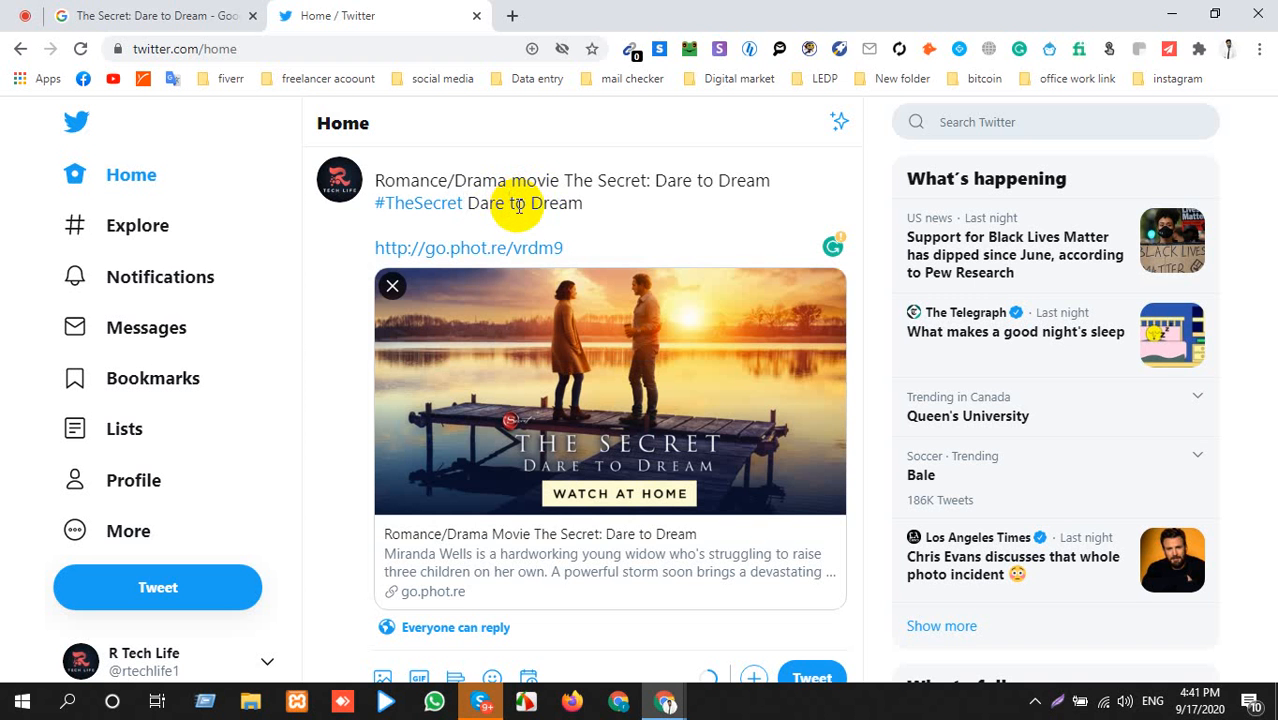
Join the words "Dare to Dream" on the second line into the hashtag #DaretoDream.
{"action": "key", "text": "BackSpace"}
{"action": "left_click", "coordinate": [526, 204]}
{"action": "key", "text": "BackSpace"}
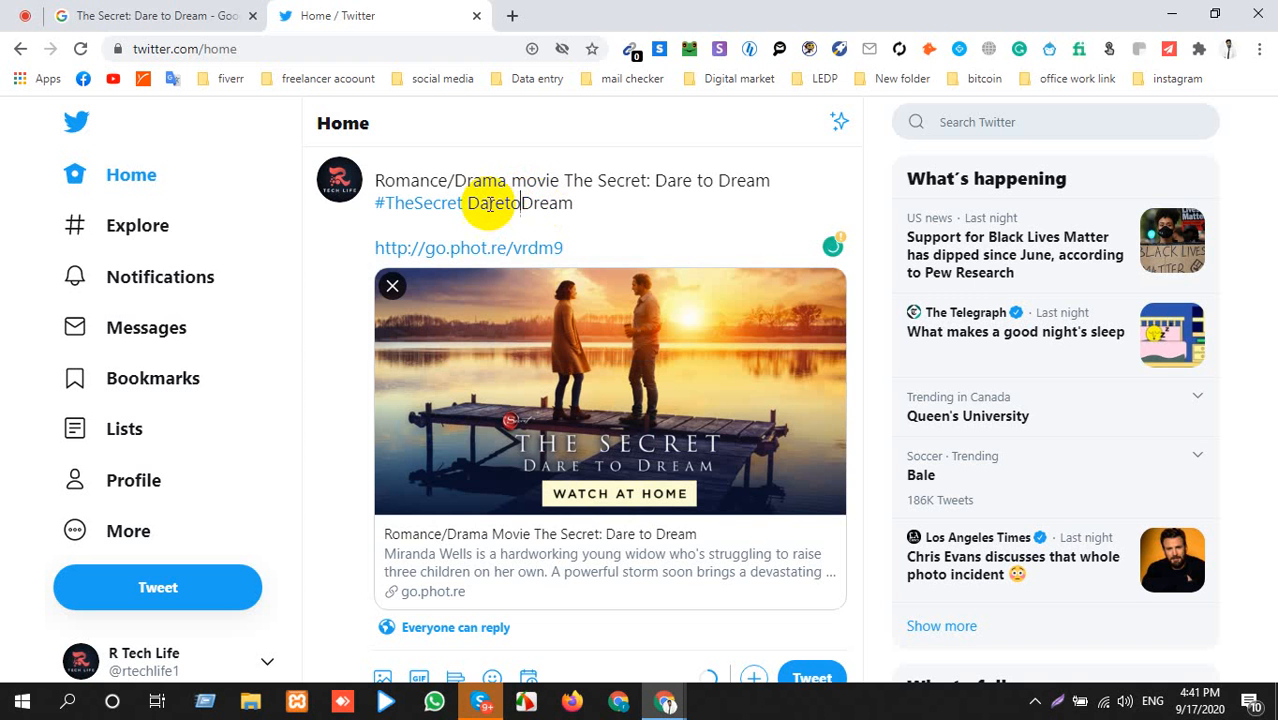
{"action": "left_click", "coordinate": [465, 202]}
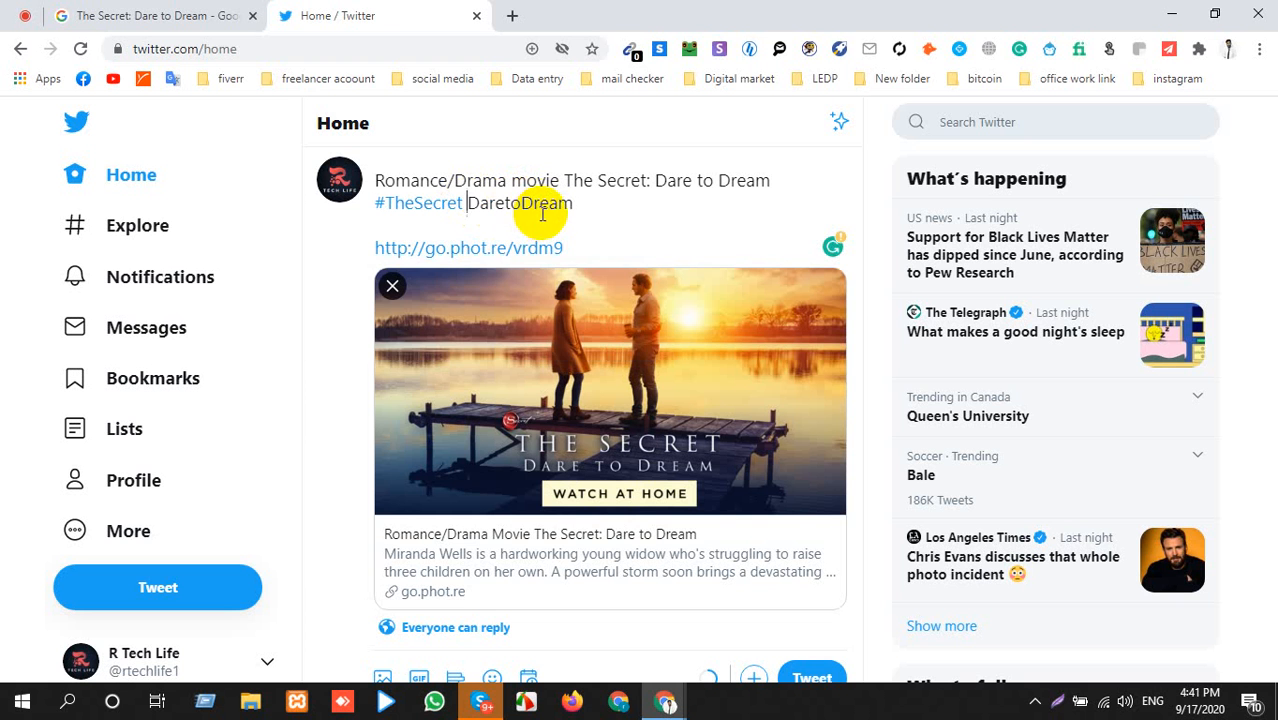
{"action": "type", "text": "#"}
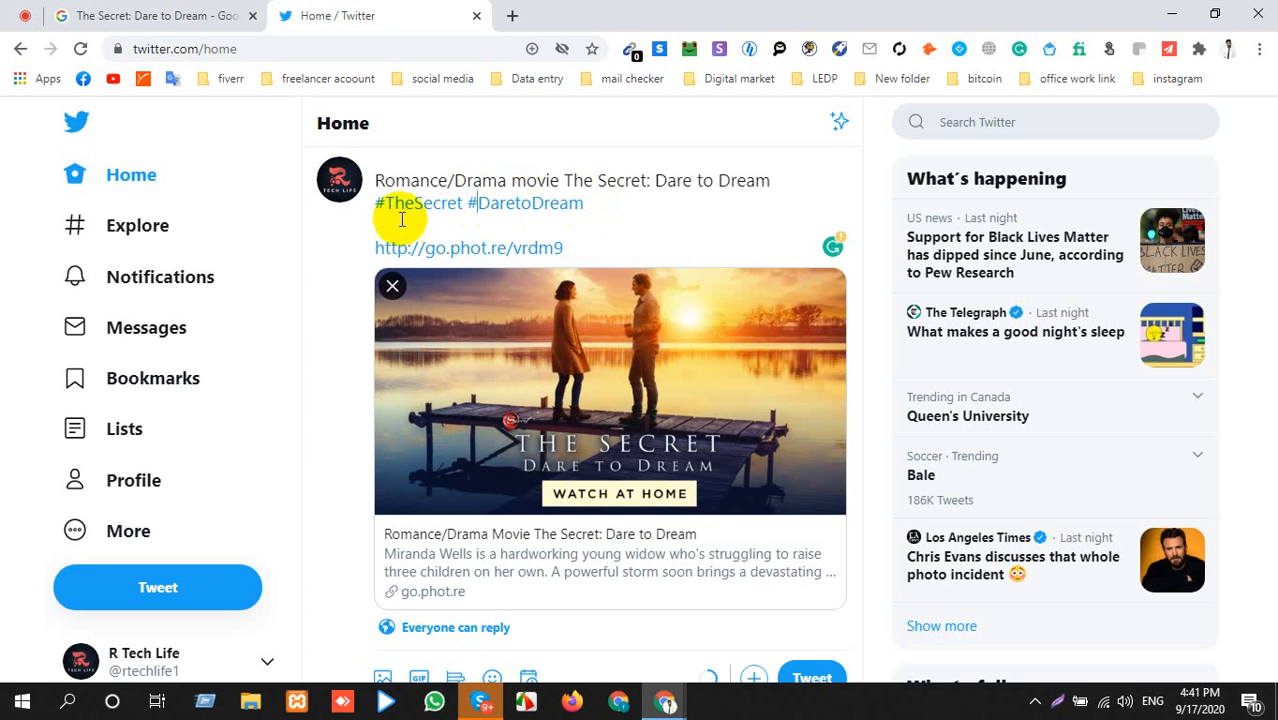
Add a new line below the hashtags and copy the trending topic Queen's University.
{"action": "left_click", "coordinate": [606, 209]}
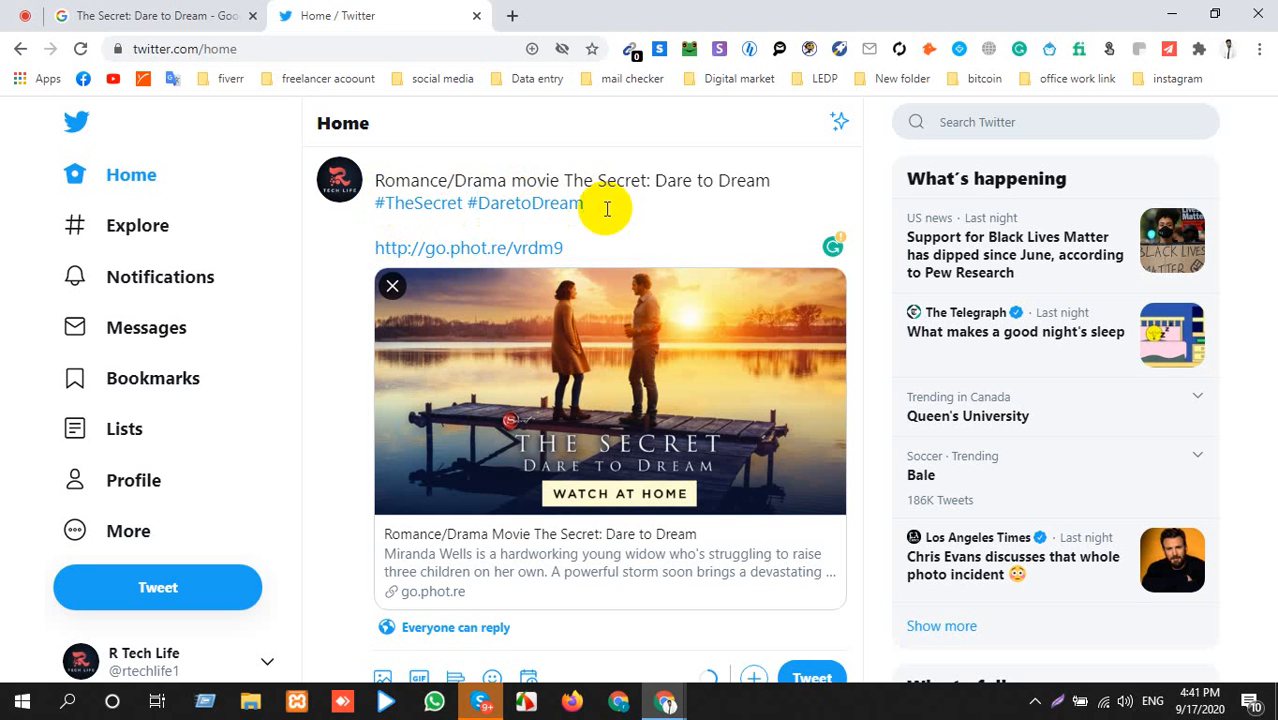
{"action": "key", "text": "Return"}
{"action": "scroll", "coordinate": [1000, 421], "scroll_direction": "down", "scroll_amount": 2}
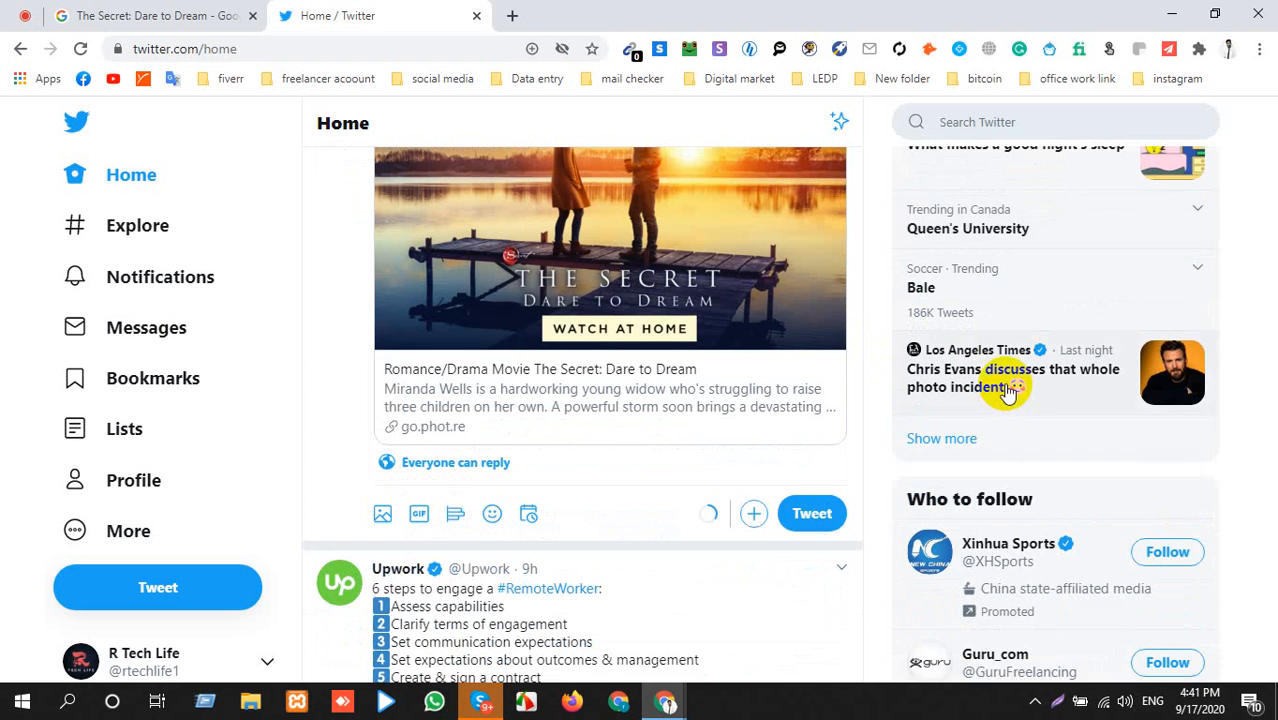
{"action": "scroll", "coordinate": [1007, 393], "scroll_direction": "up", "scroll_amount": 1}
{"action": "left_click_drag", "start_coordinate": [1041, 322], "coordinate": [902, 324]}
{"action": "key", "text": "ctrl+c"}
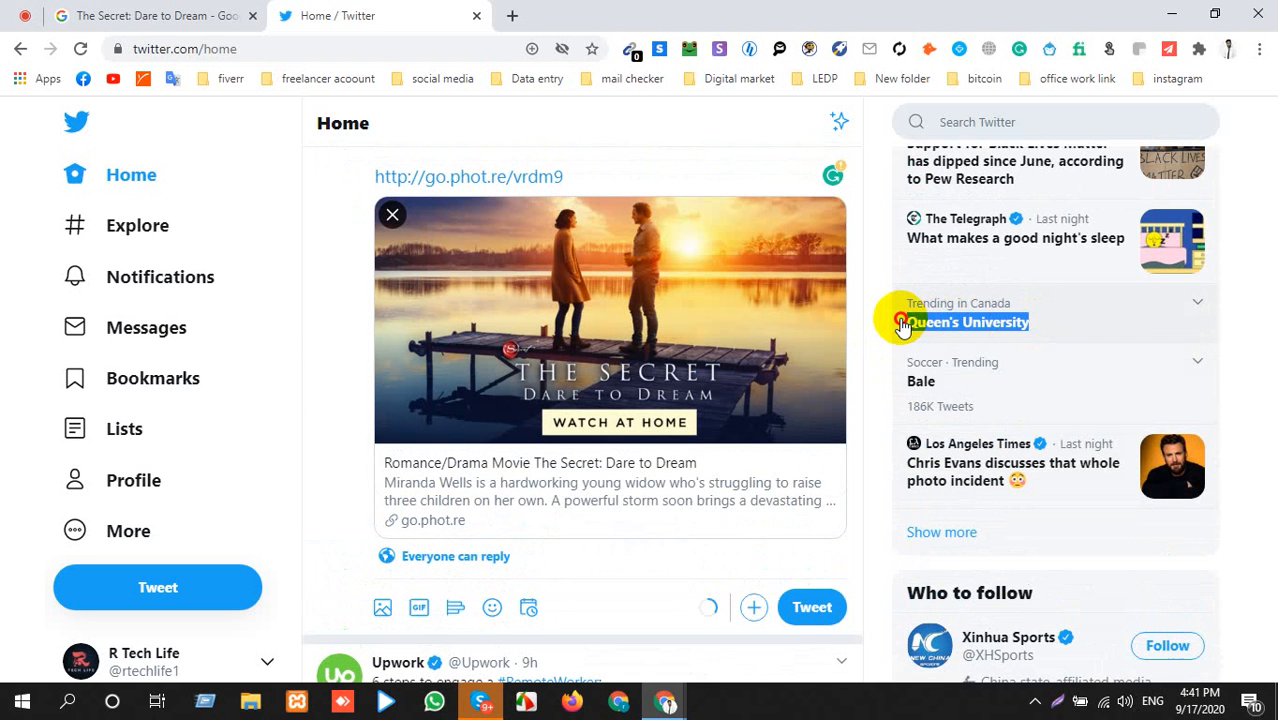
Paste the trending topic on the new line of the tweet as the single hashtag #QueensUniversity.
{"action": "scroll", "coordinate": [555, 190], "scroll_direction": "up", "scroll_amount": 1}
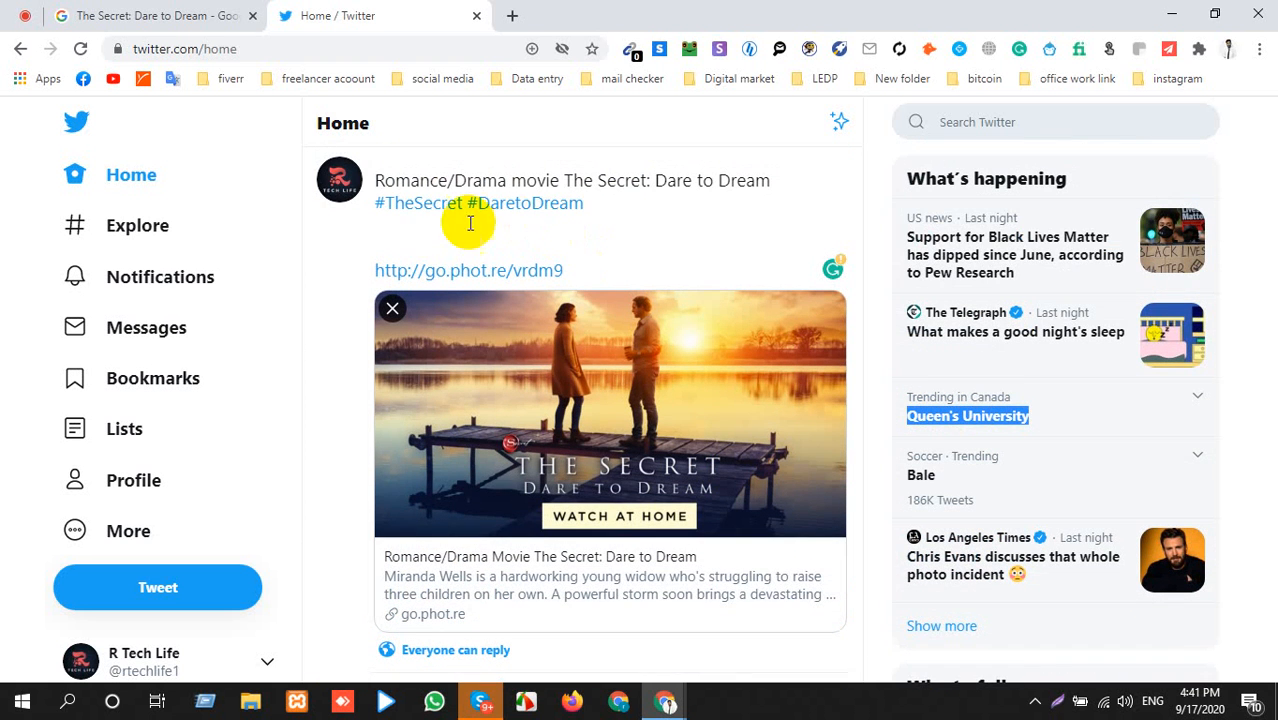
{"action": "left_click", "coordinate": [424, 231]}
{"action": "type", "text": "#"}
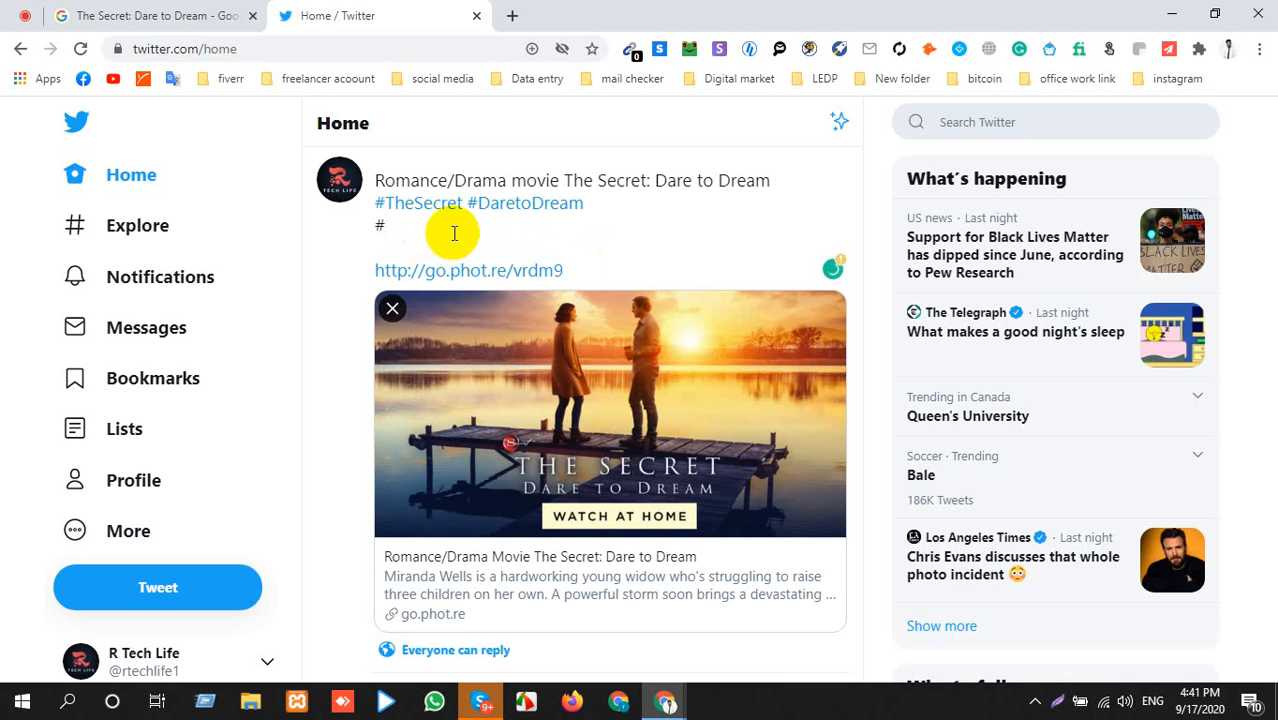
{"action": "key", "text": "ctrl+v"}
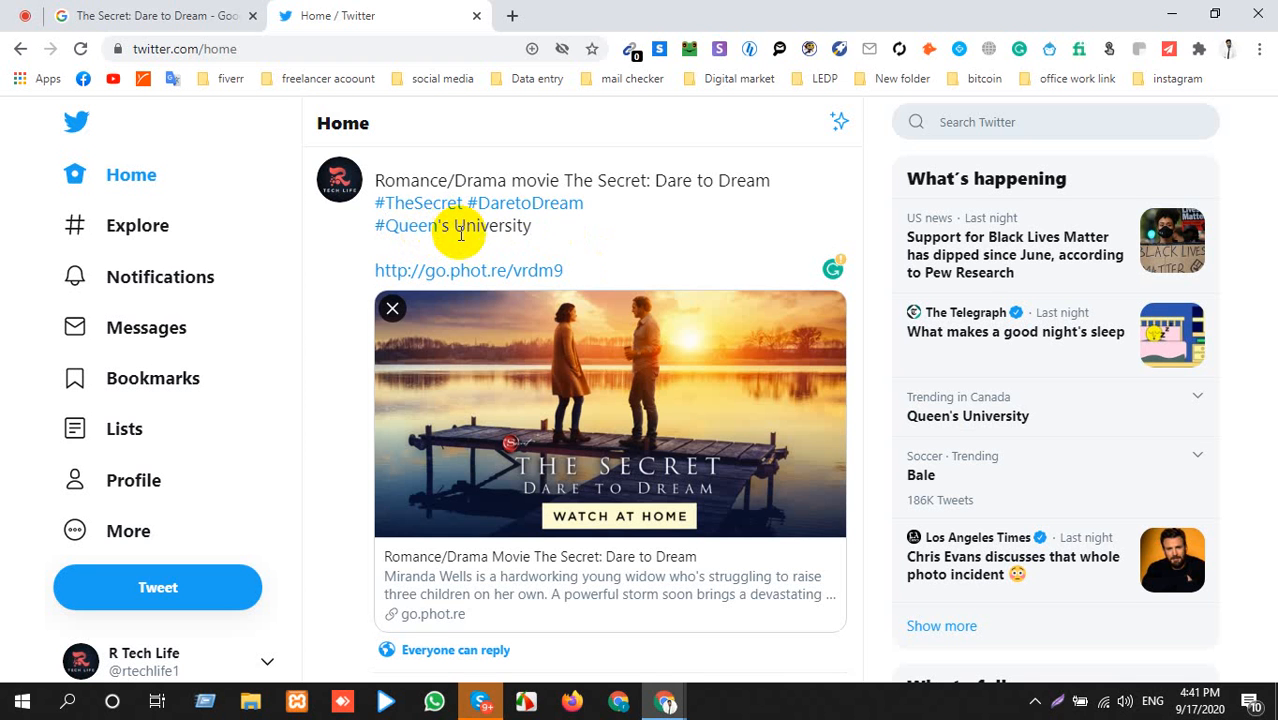
{"action": "left_click", "coordinate": [454, 226]}
{"action": "key", "text": "BackSpace"}
{"action": "key", "text": "BackSpace"}
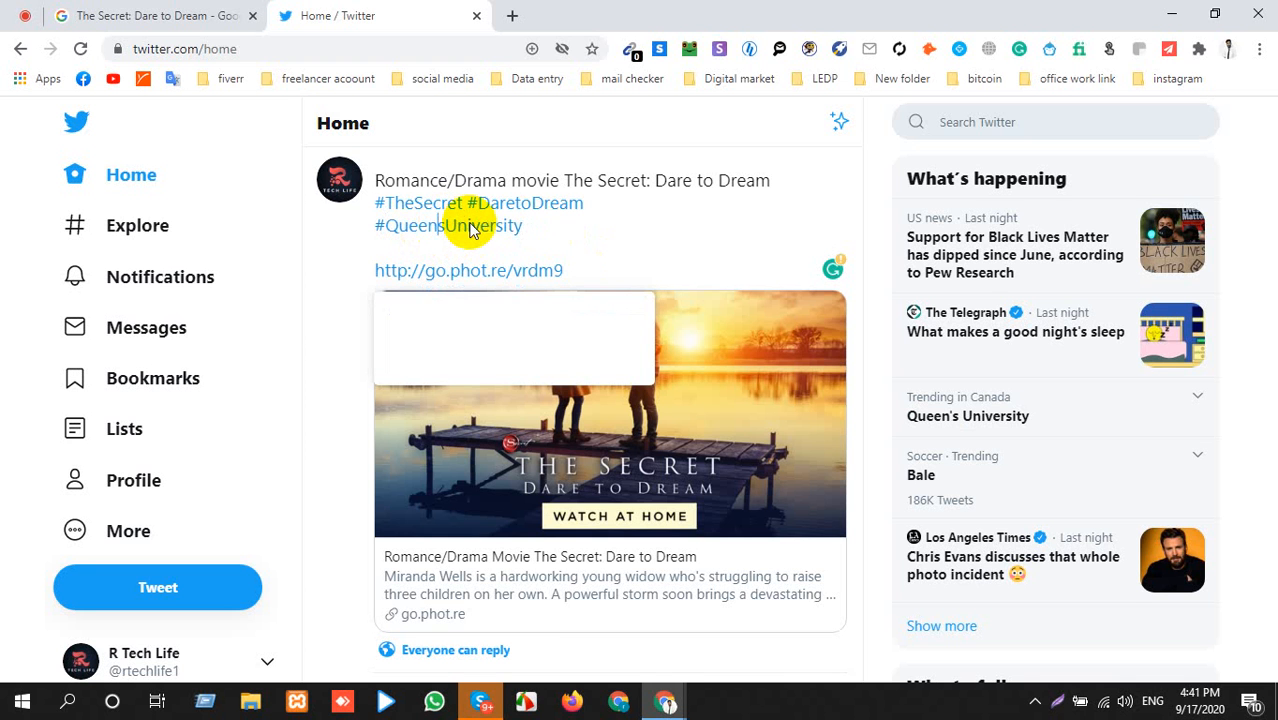
Copy the trending topic Bale and add it to the tweet as the hashtag #Bale after #QueensUniversity.
{"action": "left_click", "coordinate": [558, 235]}
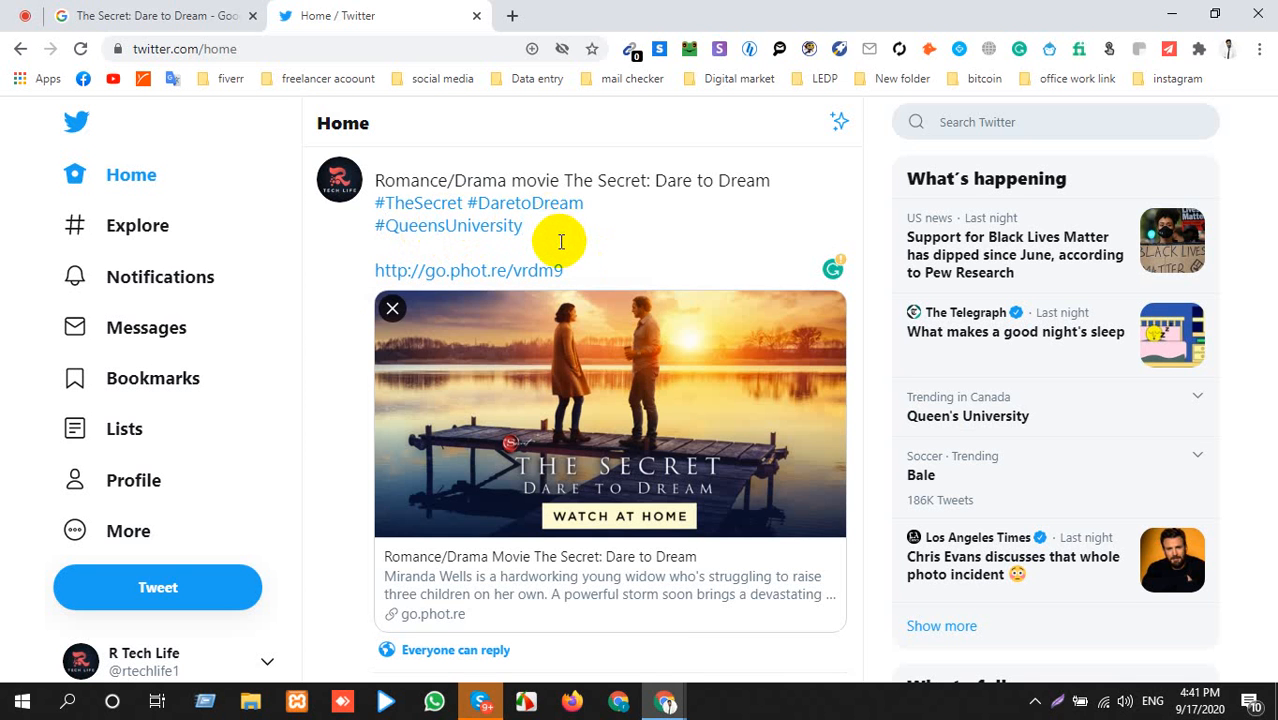
{"action": "type", "text": "#"}
{"action": "scroll", "coordinate": [993, 308], "scroll_direction": "down", "scroll_amount": 2}
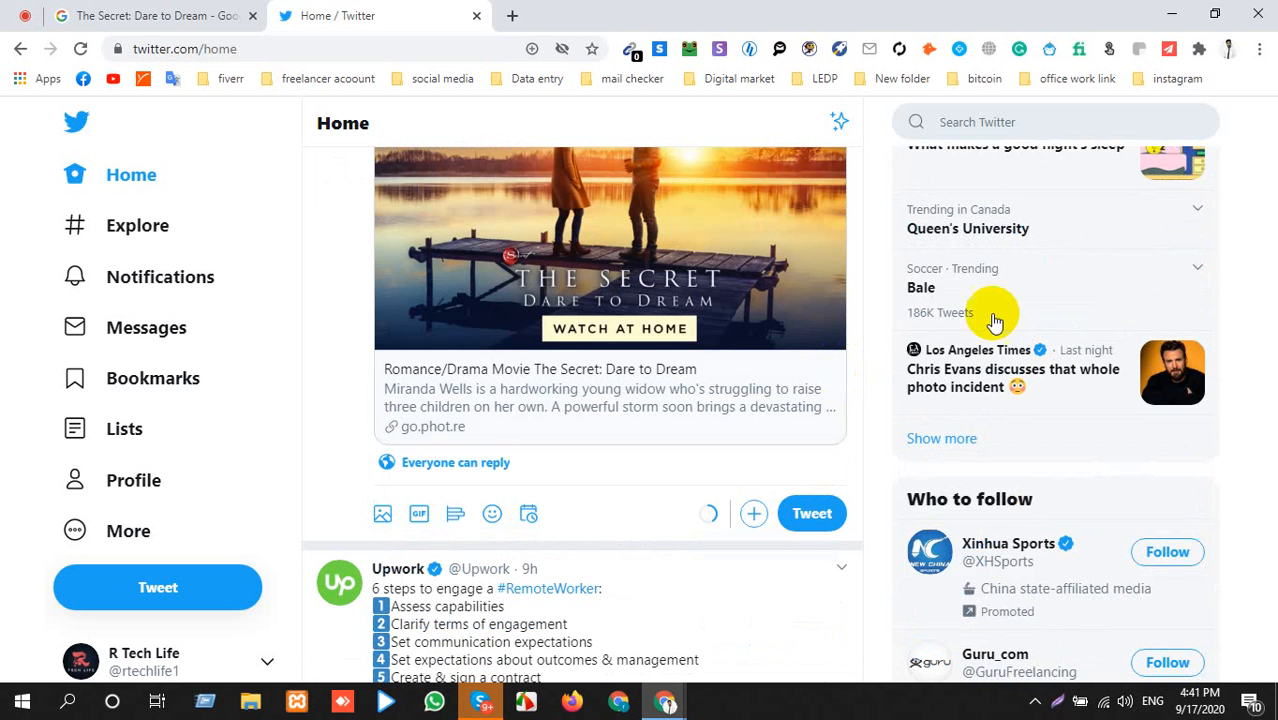
{"action": "left_click_drag", "start_coordinate": [959, 297], "coordinate": [882, 300]}
{"action": "key", "text": "ctrl+c"}
{"action": "scroll", "coordinate": [585, 525], "scroll_direction": "up", "scroll_amount": 2}
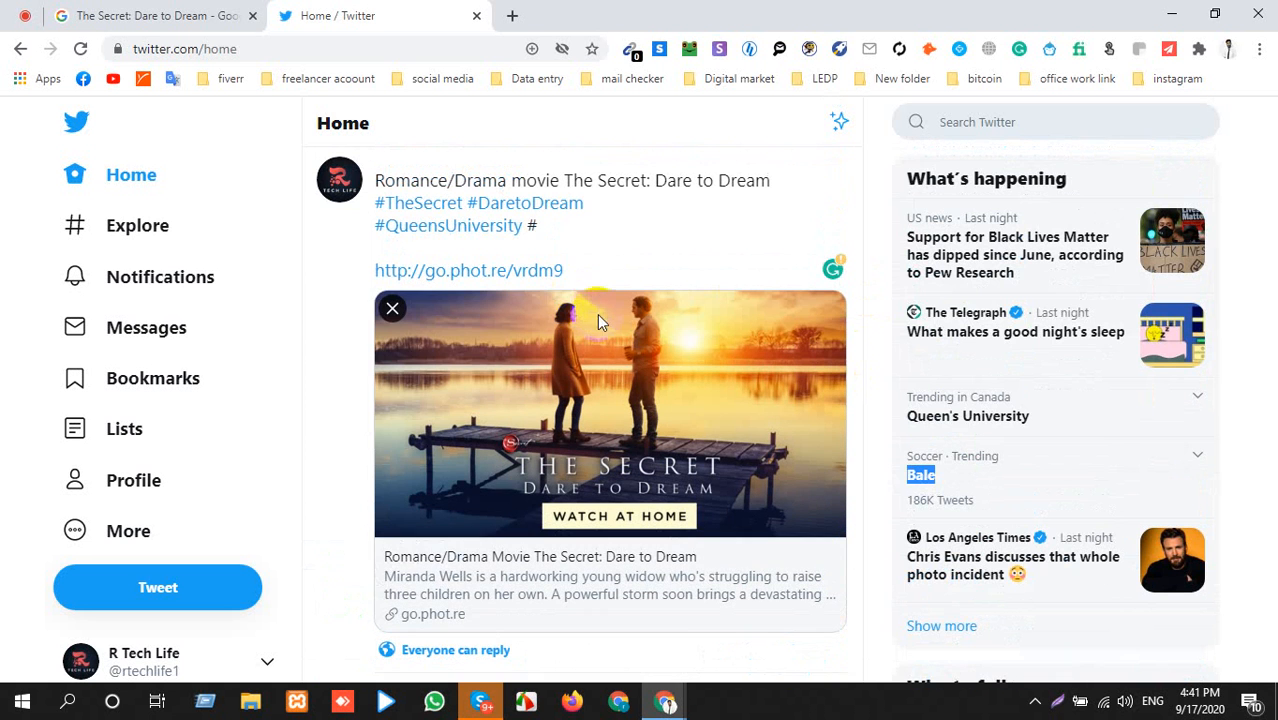
{"action": "left_click", "coordinate": [550, 228]}
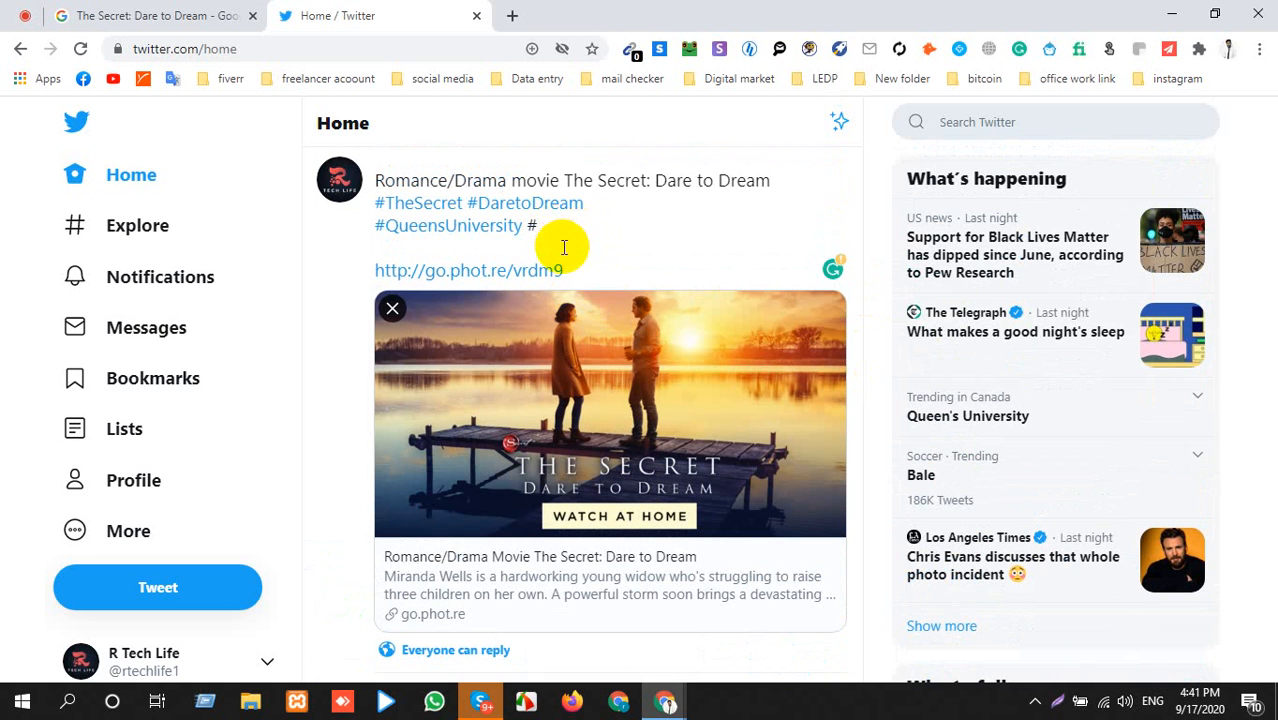
{"action": "key", "text": "ctrl+v"}
{"action": "scroll", "coordinate": [964, 456], "scroll_direction": "down", "scroll_amount": 3}
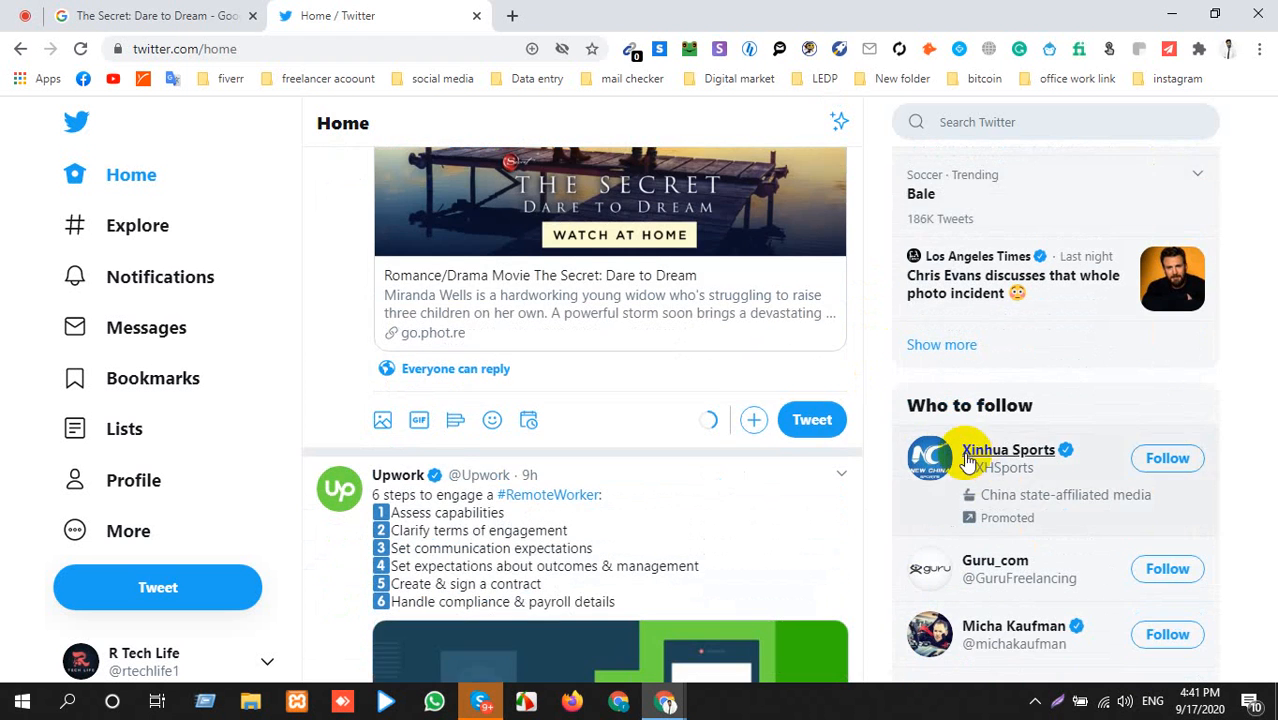
{"action": "scroll", "coordinate": [966, 460], "scroll_direction": "up", "scroll_amount": 3}
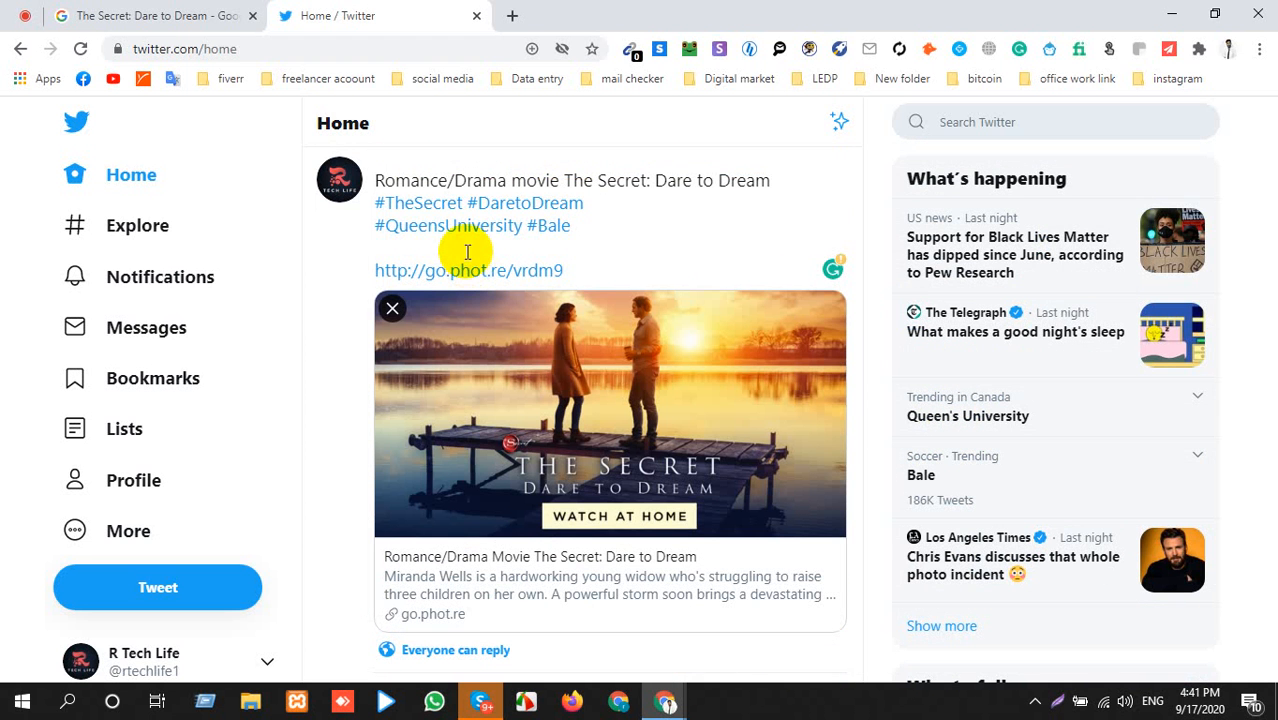
Remove the blank line above the short link and insert "Visite this movie link :-" directly before the link.
{"action": "key", "text": "Delete"}
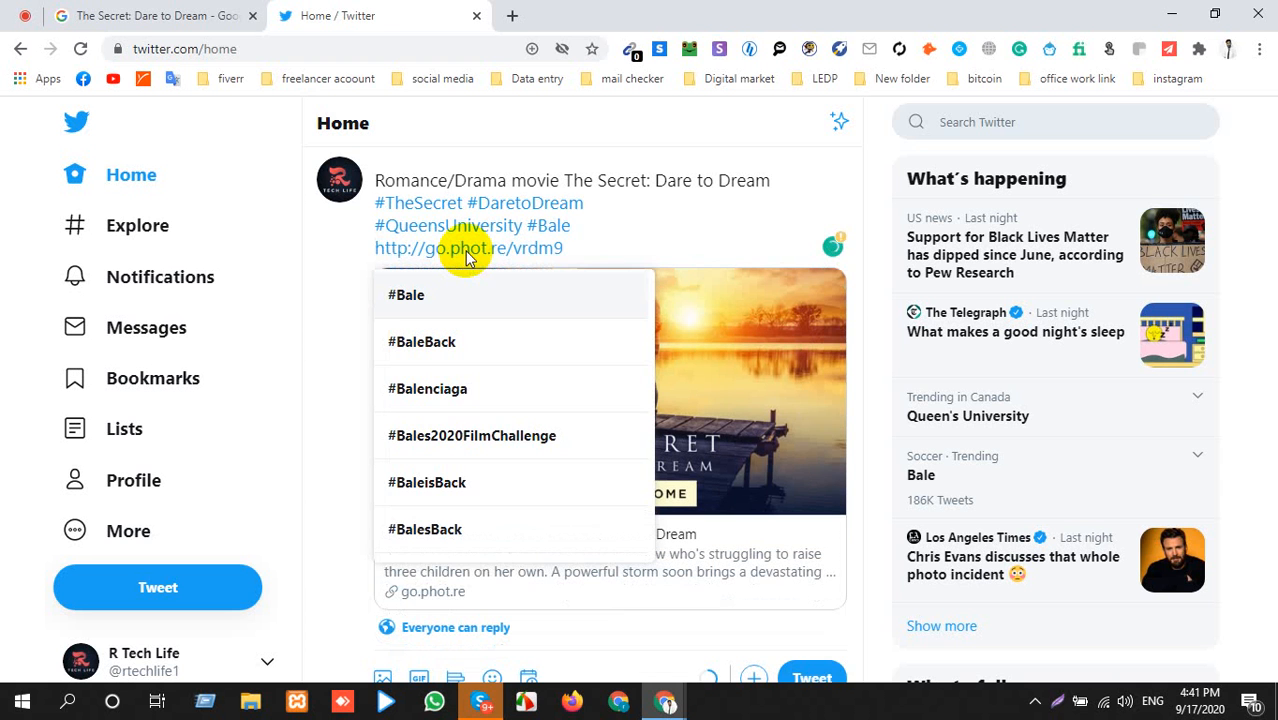
{"action": "left_click", "coordinate": [378, 255]}
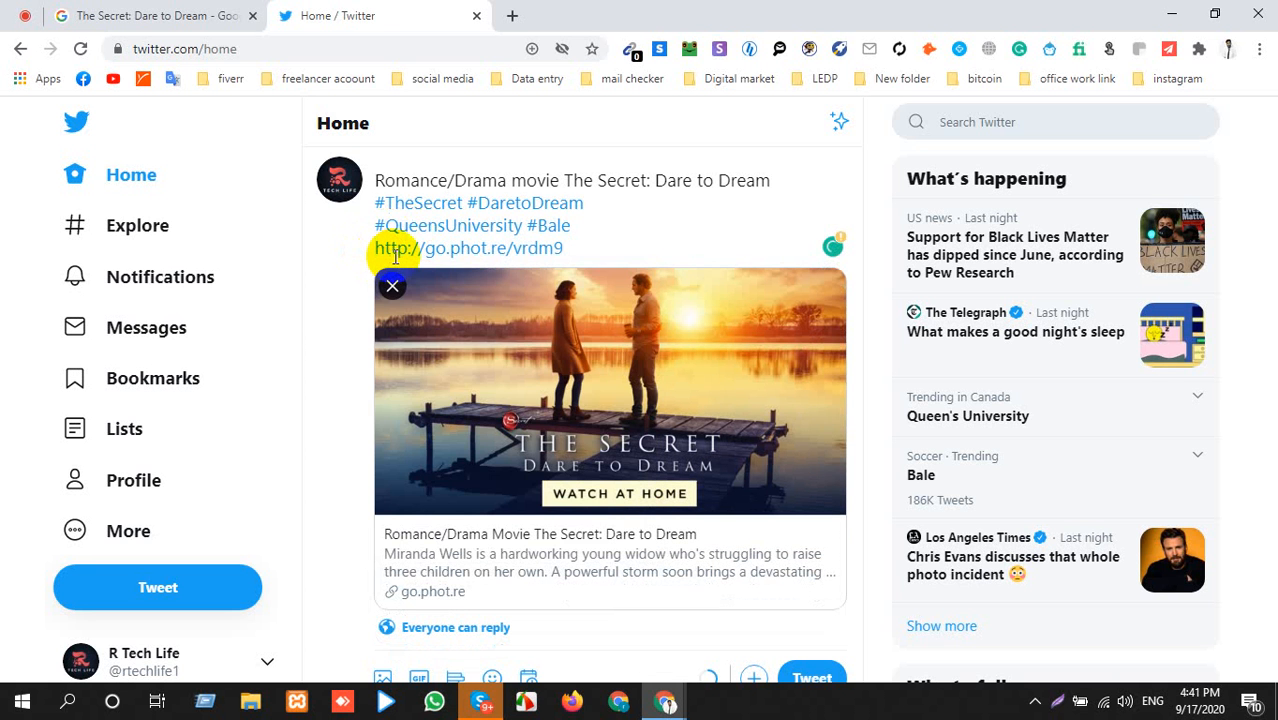
{"action": "type", "text": "Vi"}
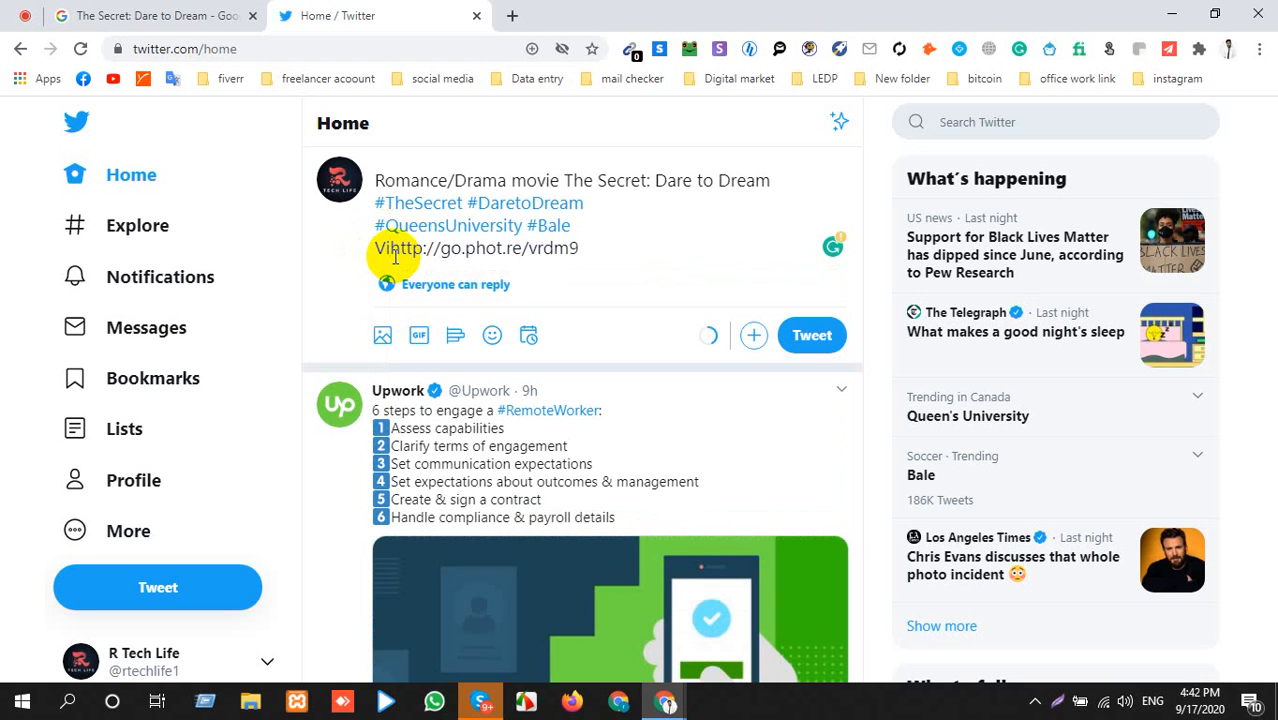
{"action": "type", "text": "site th"}
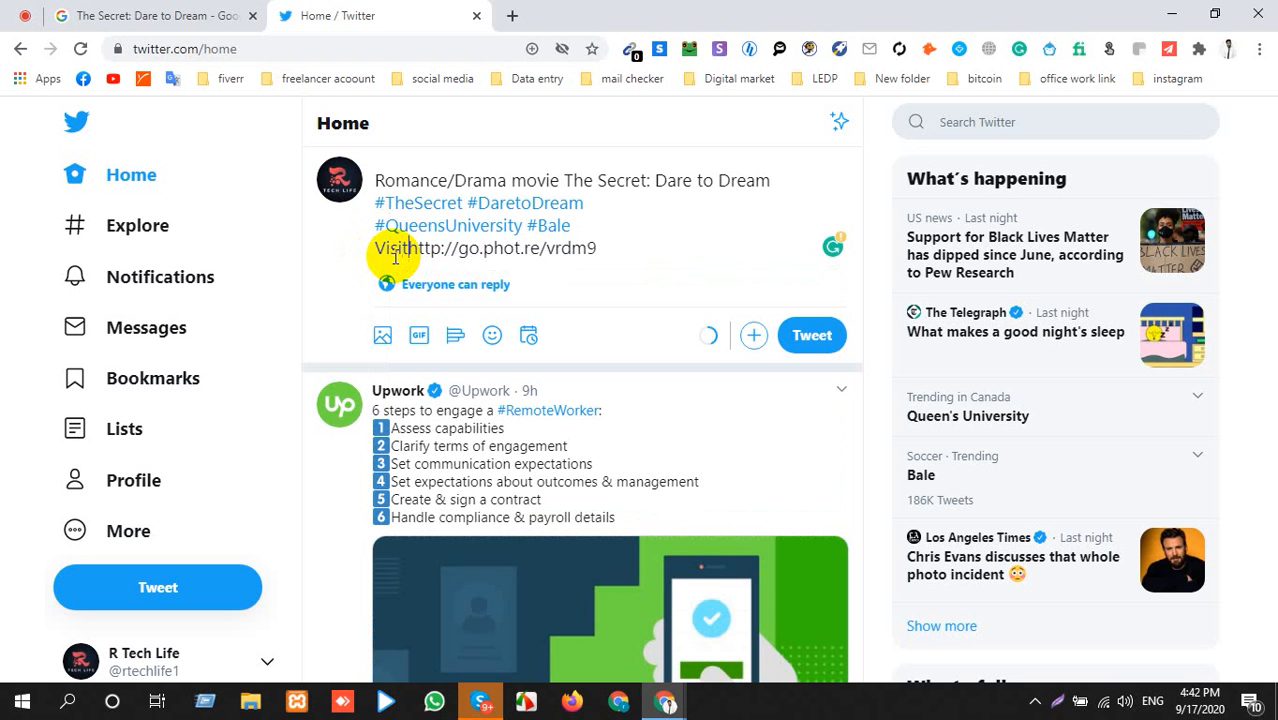
{"action": "type", "text": "is "}
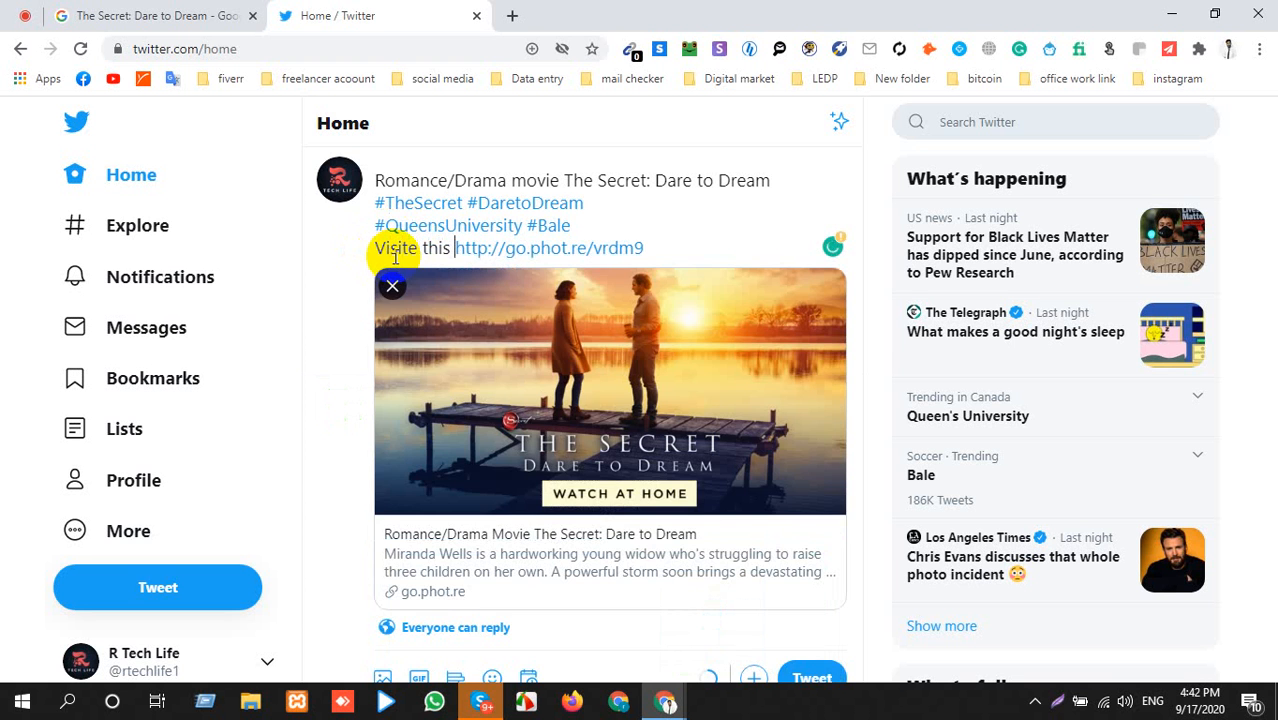
{"action": "type", "text": "movie  "}
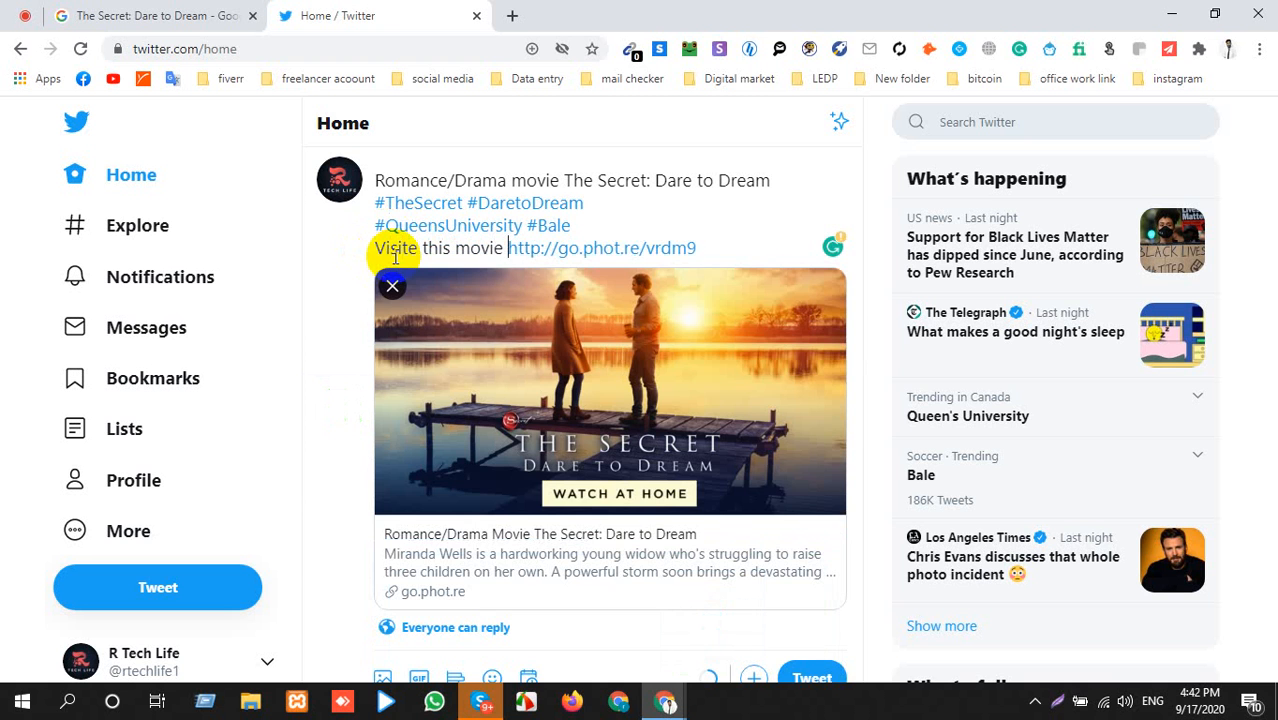
{"action": "type", "text": "l"}
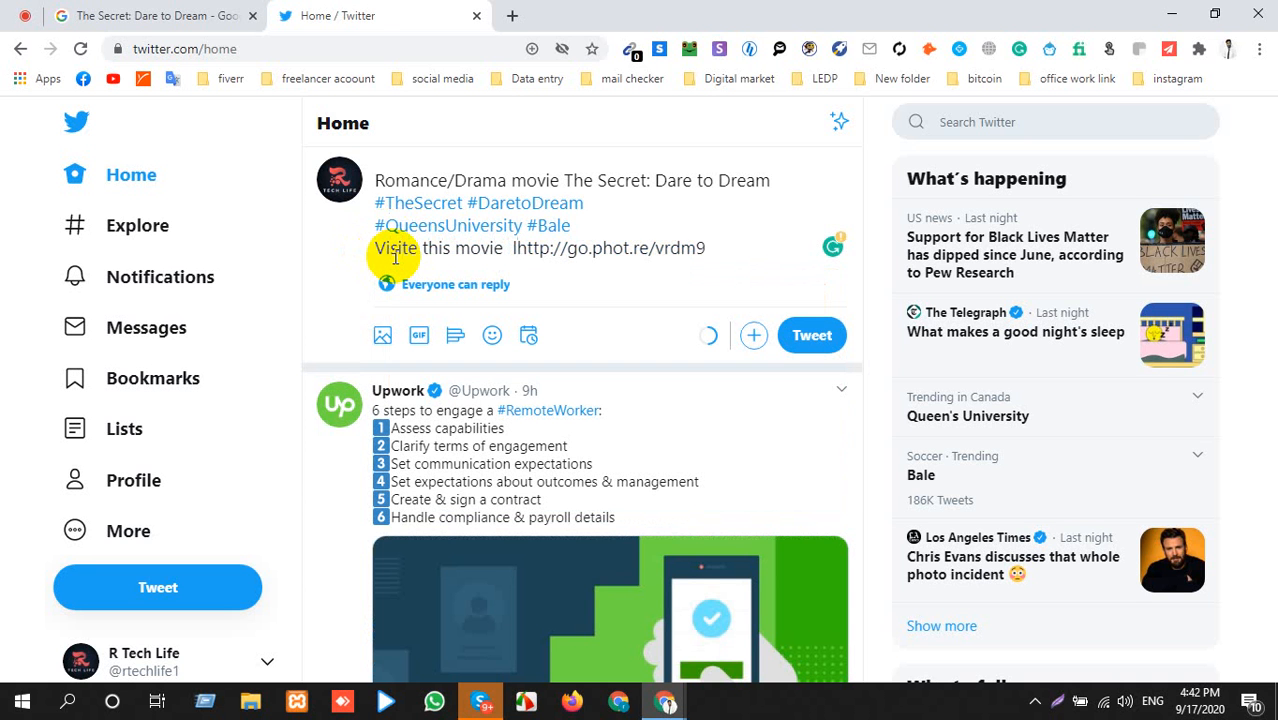
{"action": "type", "text": "ib"}
{"action": "key", "text": "BackSpace"}
{"action": "type", "text": "nk "}
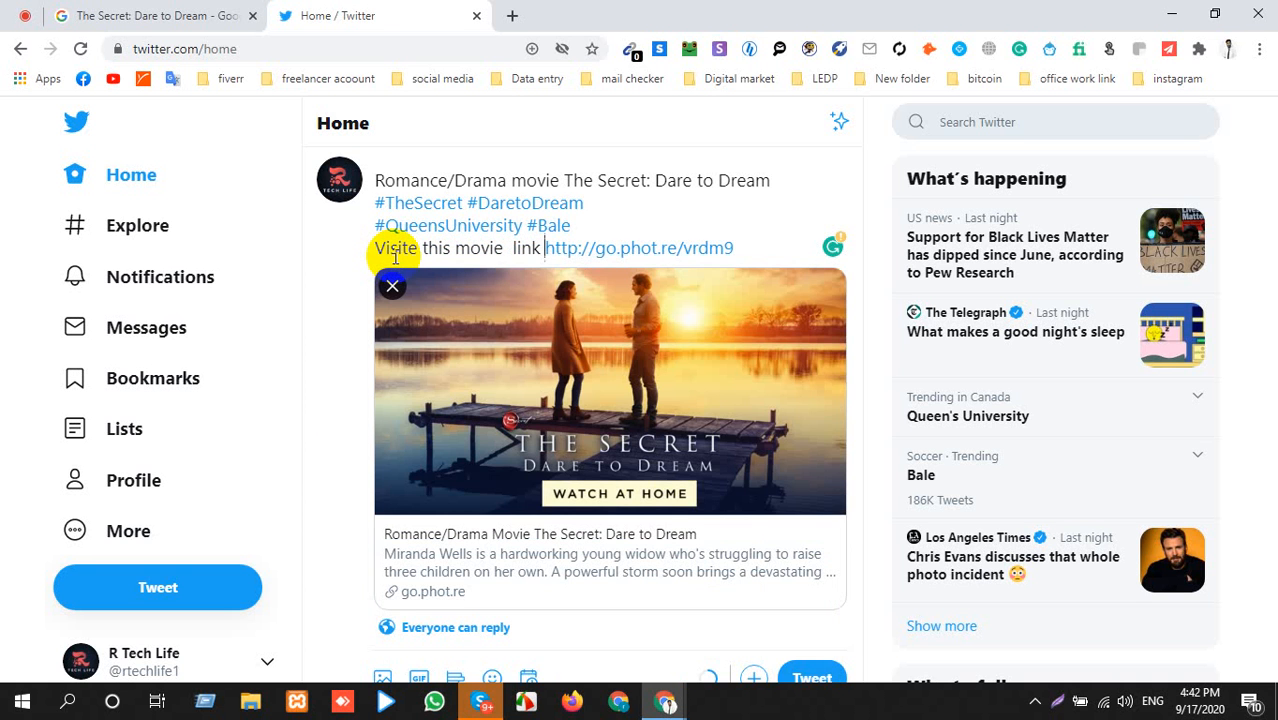
{"action": "type", "text": ":-"}
{"action": "scroll", "coordinate": [414, 258], "scroll_direction": "down", "scroll_amount": 1}
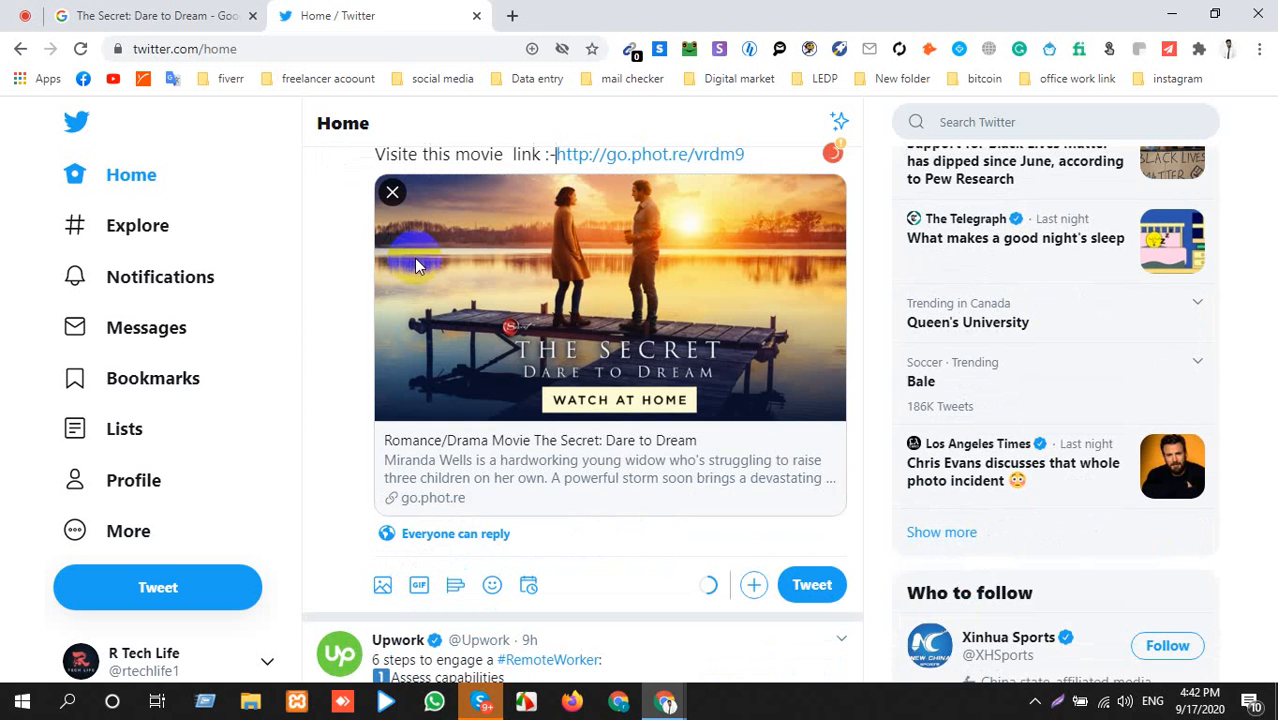
{"action": "scroll", "coordinate": [417, 268], "scroll_direction": "up", "scroll_amount": 1}
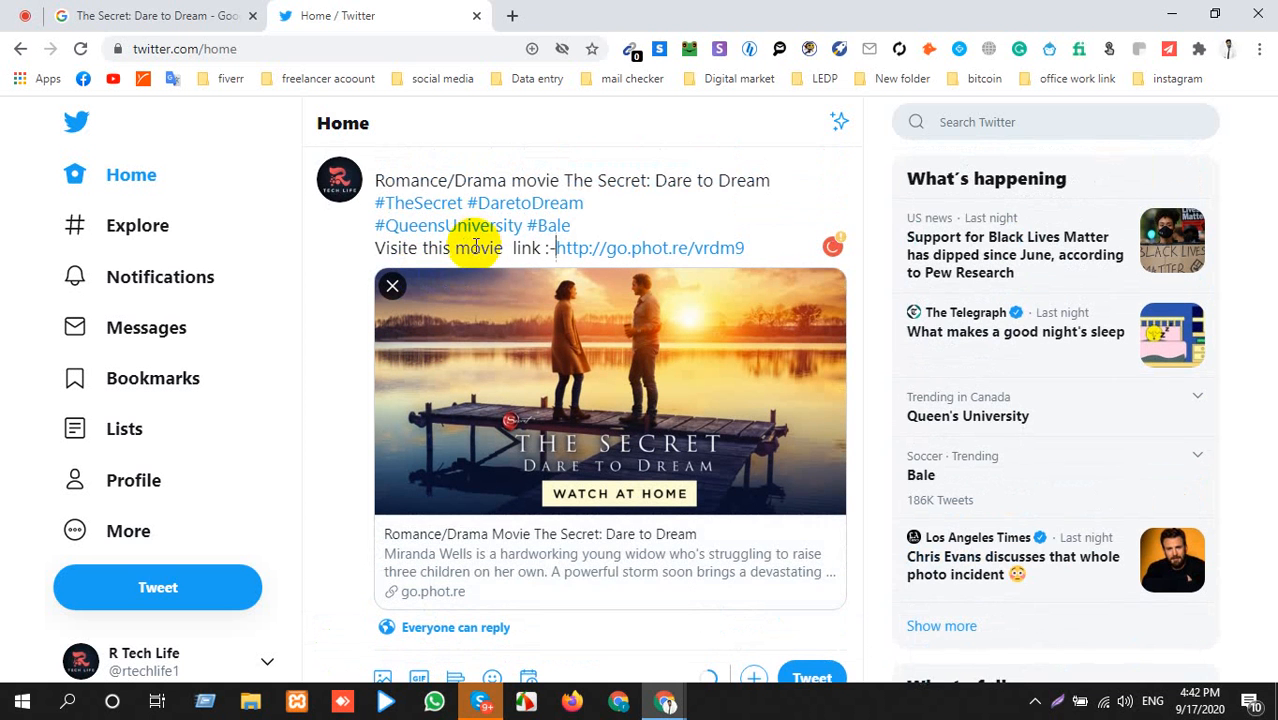
{"action": "scroll", "coordinate": [480, 250], "scroll_direction": "down", "scroll_amount": 1}
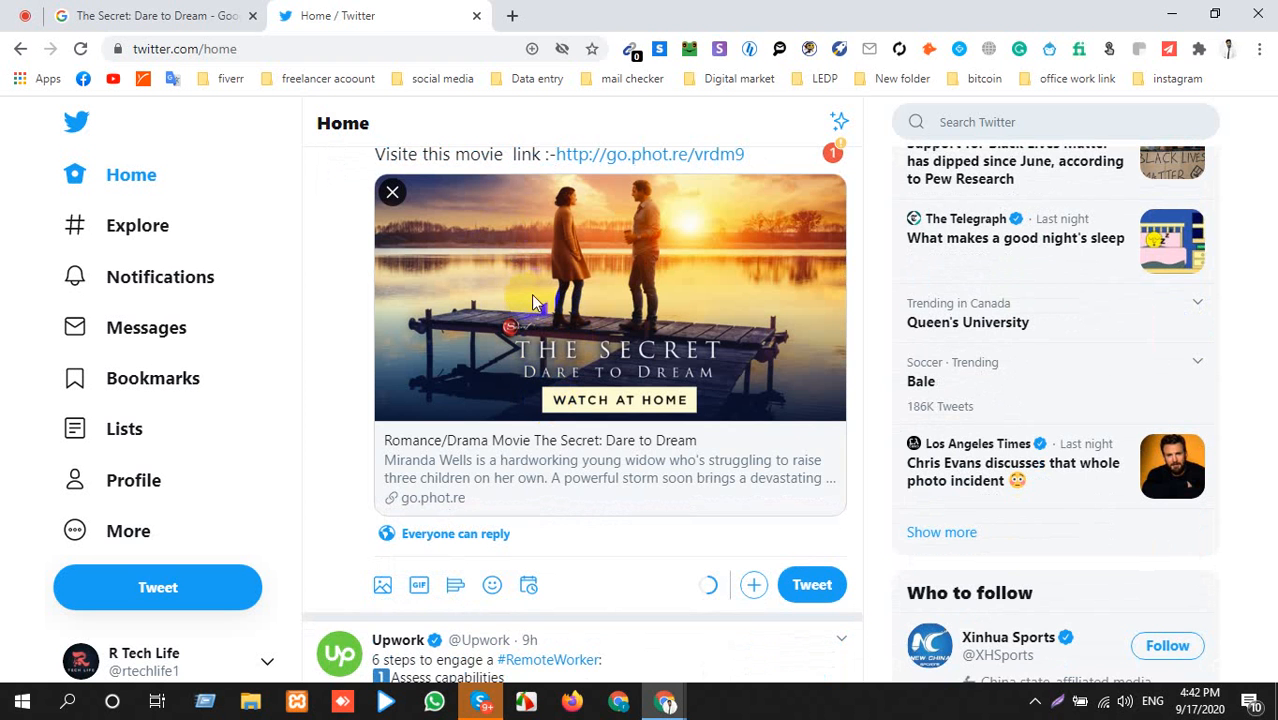
{"action": "scroll", "coordinate": [637, 376], "scroll_direction": "up", "scroll_amount": 1}
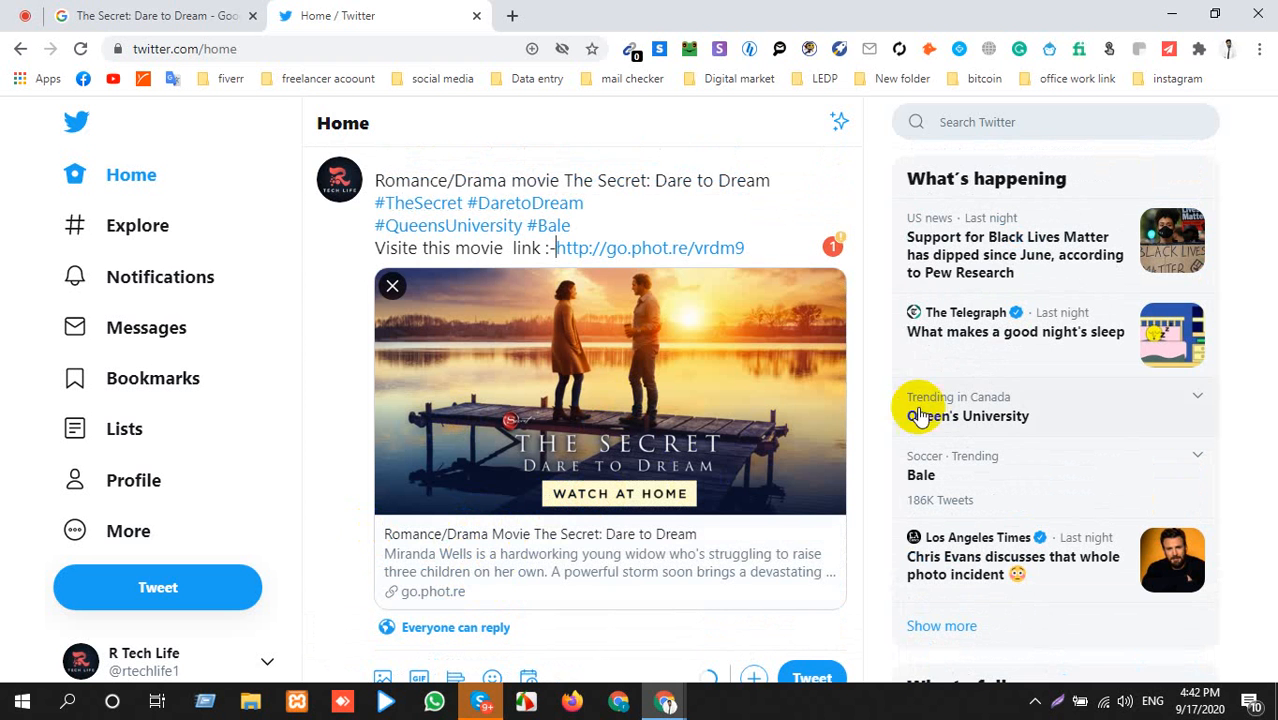
Try to post the finished movie tweet with its hashtags and short link.
{"action": "left_click_drag", "start_coordinate": [757, 250], "coordinate": [337, 171]}
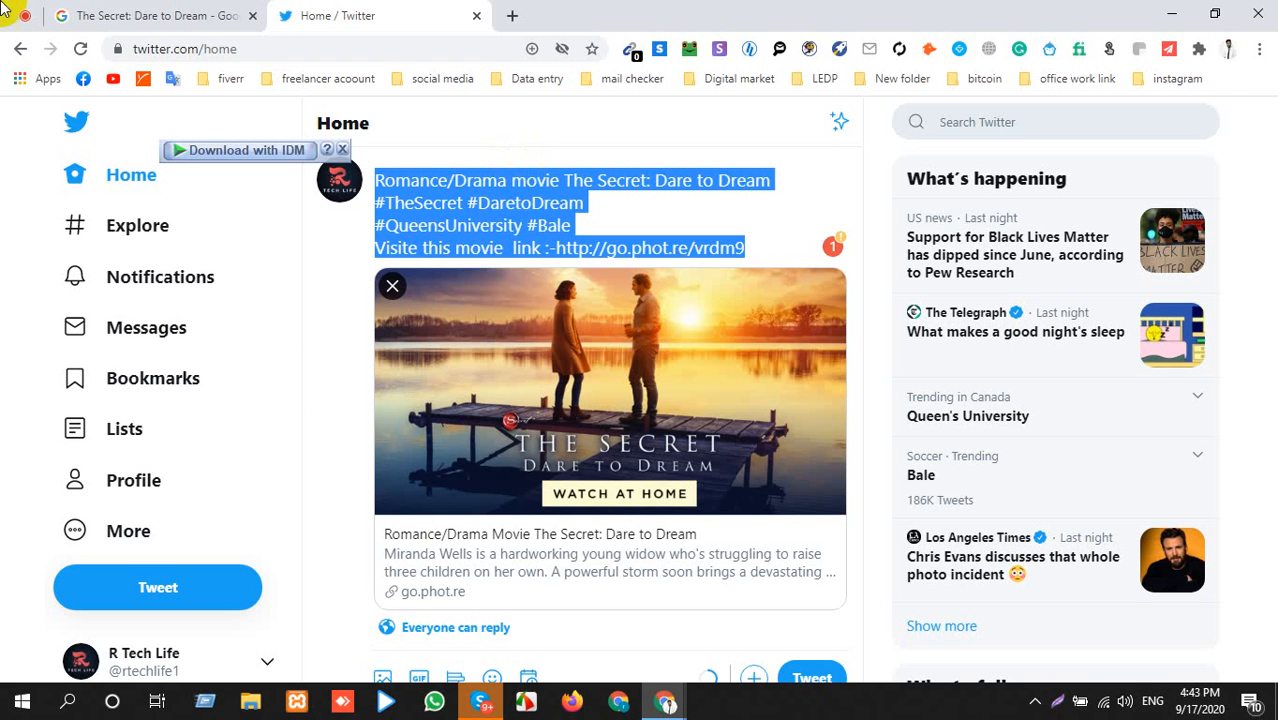
{"action": "left_click", "coordinate": [150, 15]}
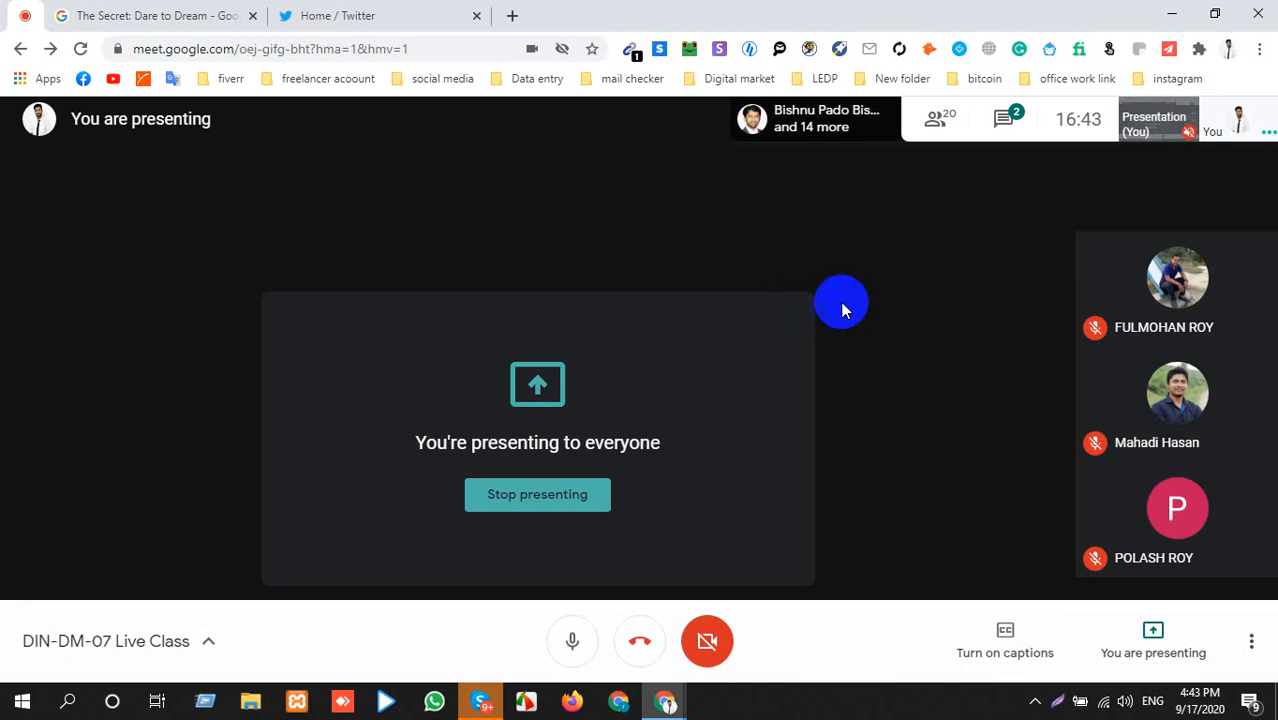
{"action": "left_click", "coordinate": [428, 12]}
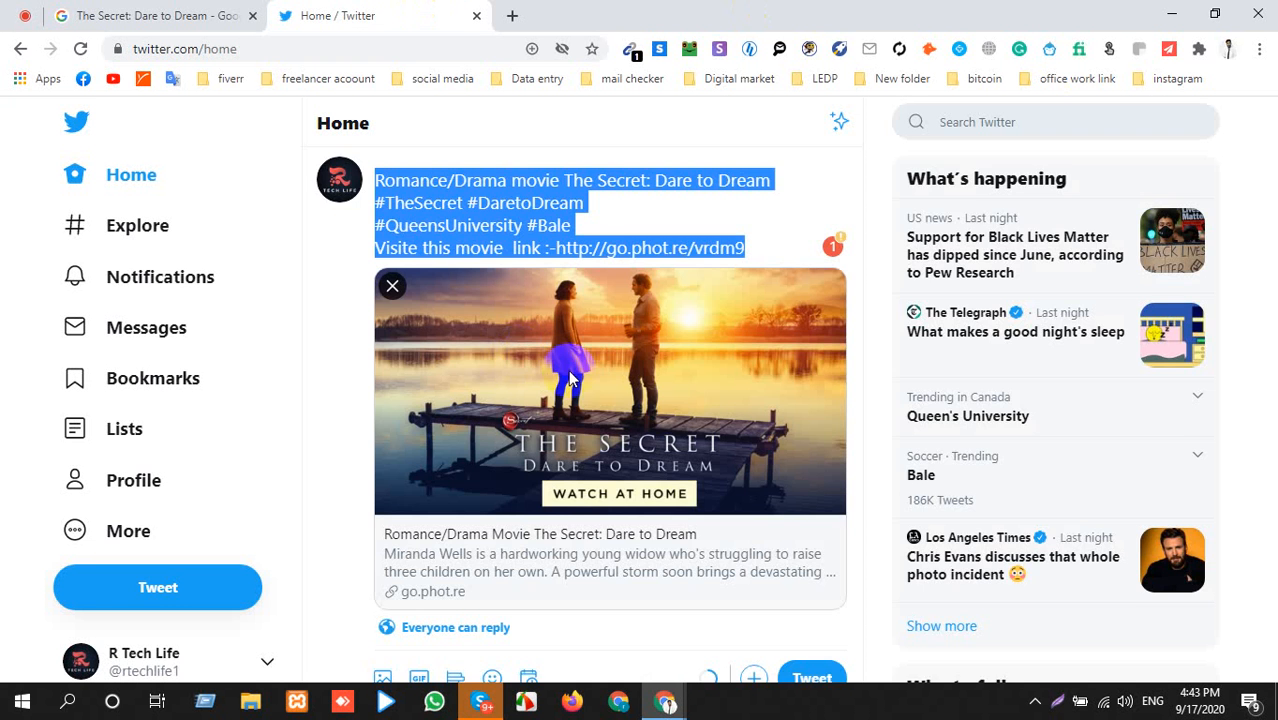
{"action": "scroll", "coordinate": [727, 505], "scroll_direction": "down", "scroll_amount": 1}
{"action": "left_click", "coordinate": [811, 586]}
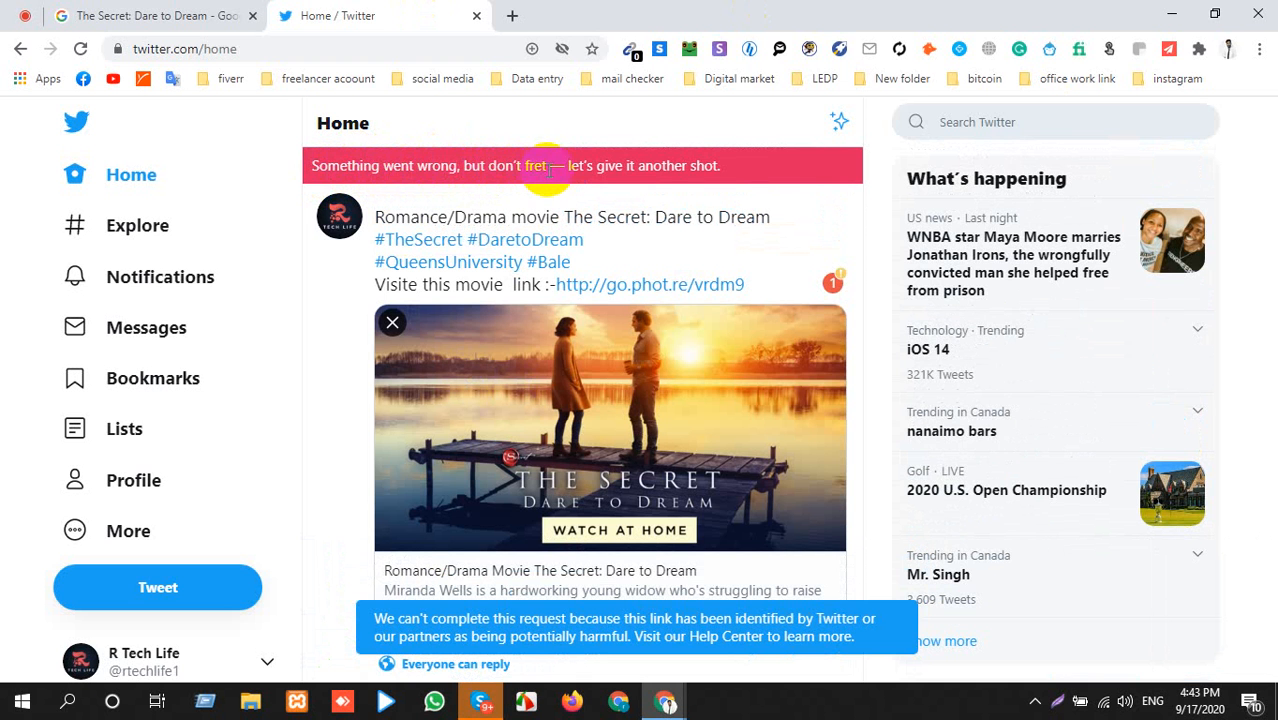
{"action": "left_click_drag", "start_coordinate": [566, 168], "coordinate": [720, 166]}
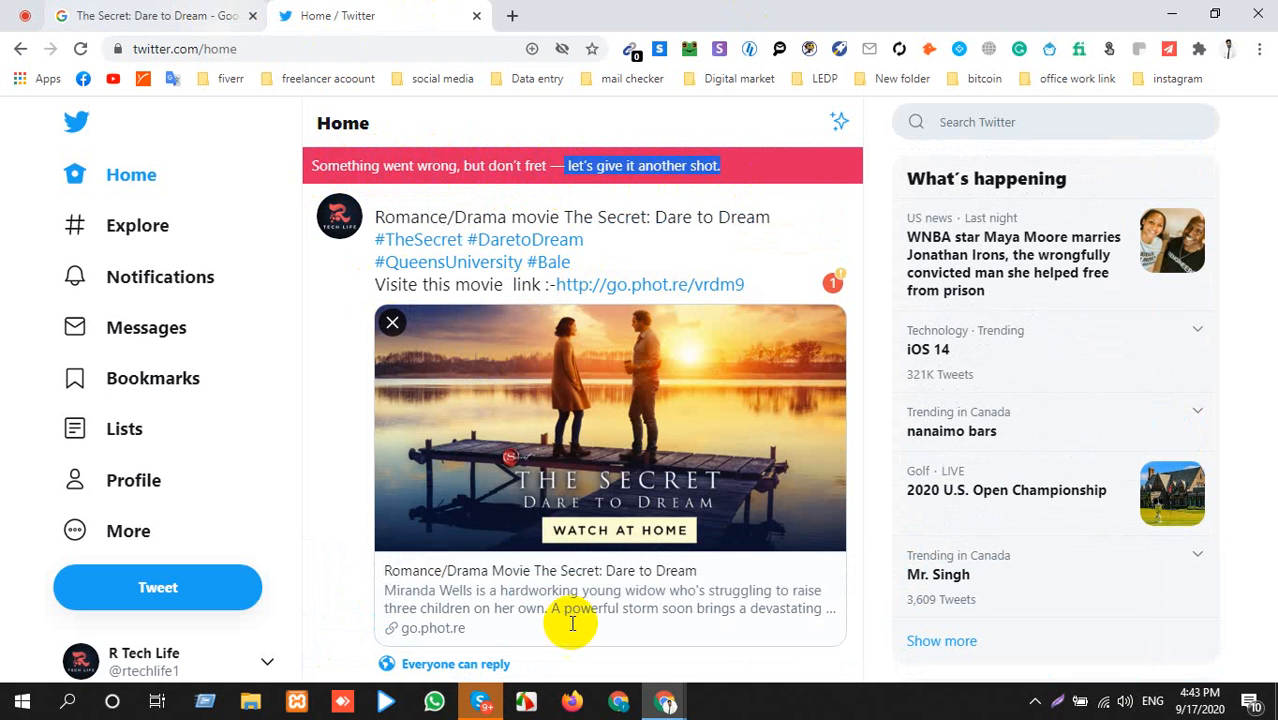
{"action": "left_click", "coordinate": [664, 702]}
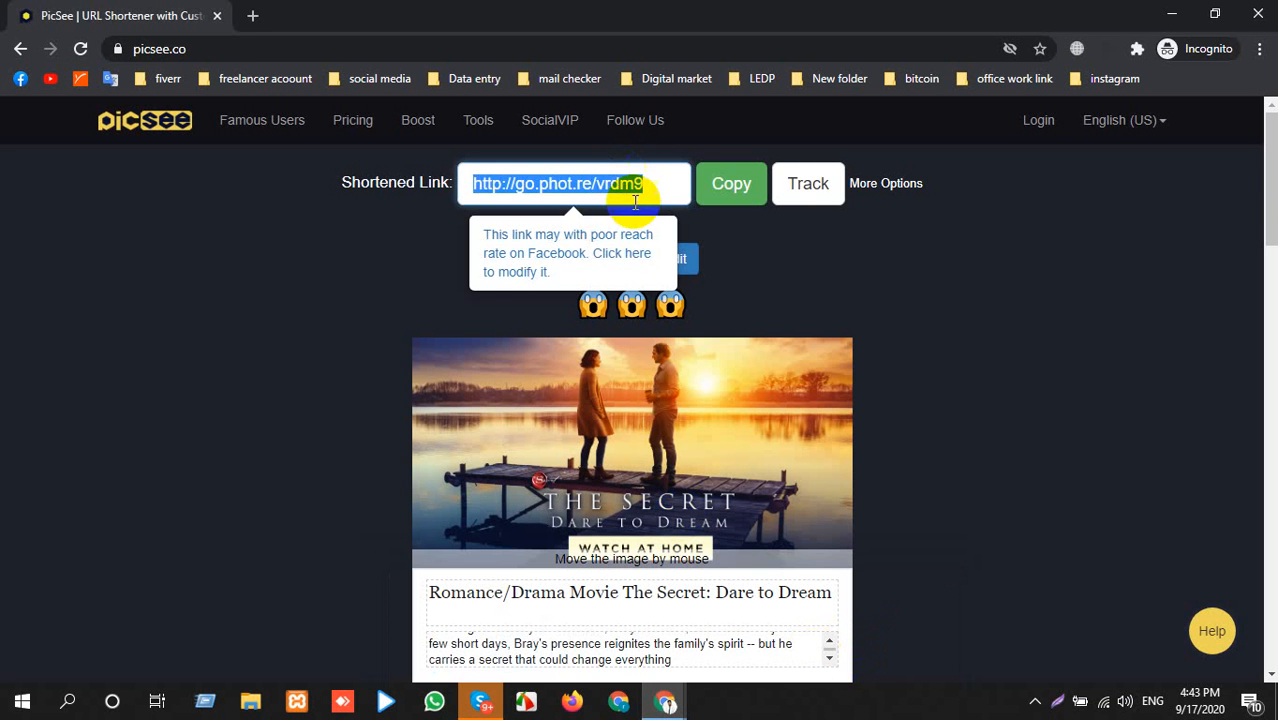
{"action": "left_click", "coordinate": [642, 186]}
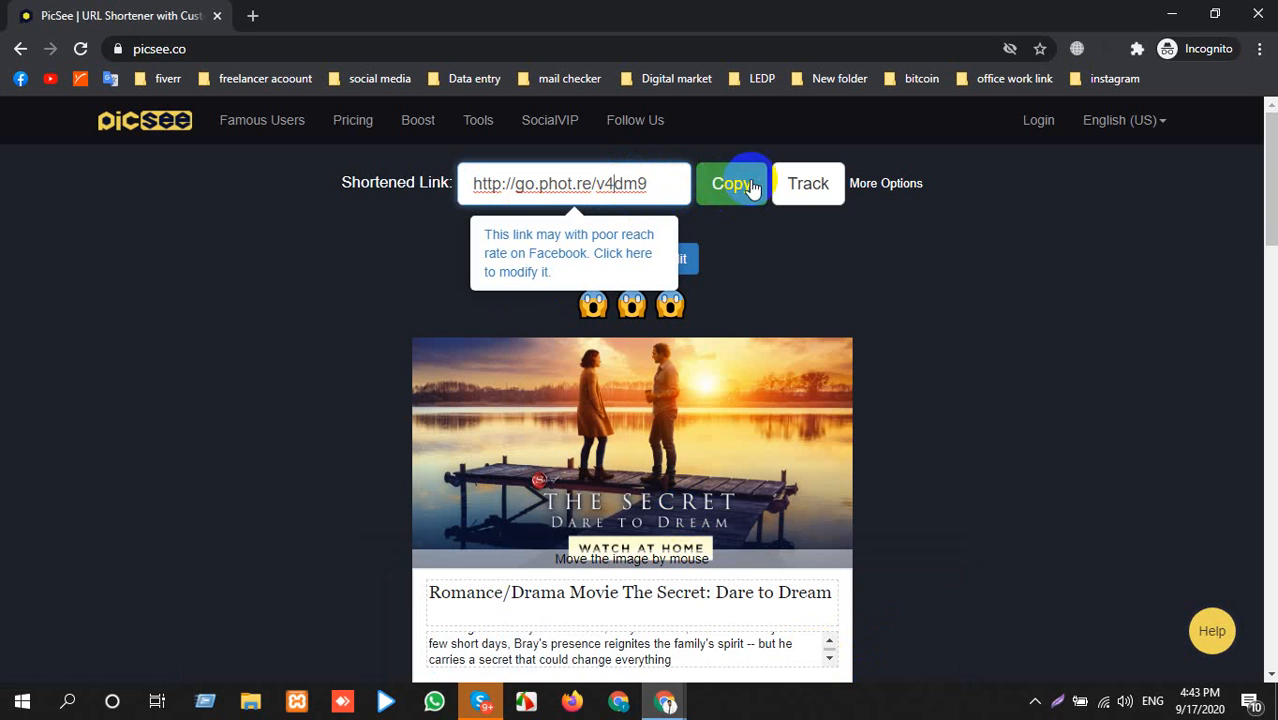
{"action": "left_click", "coordinate": [709, 199]}
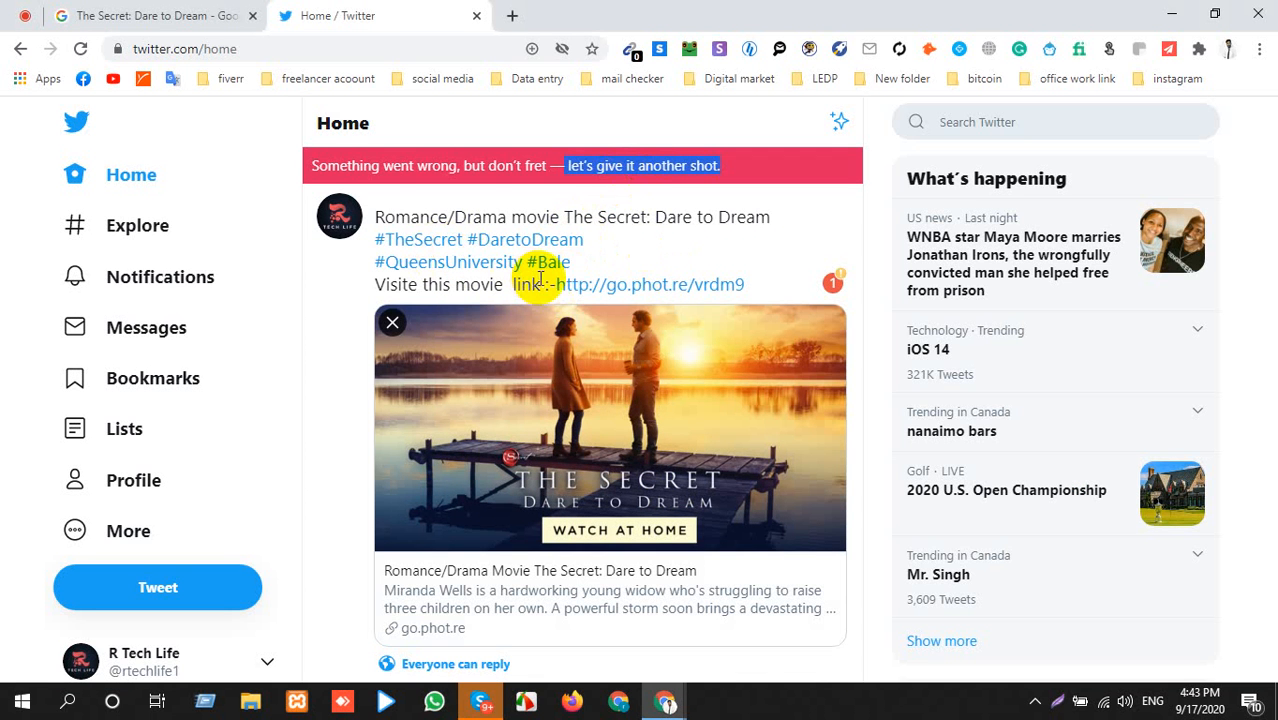
{"action": "mouse_move", "coordinate": [558, 284]}
{"action": "left_click_drag", "start_coordinate": [558, 284], "coordinate": [738, 277]}
{"action": "key", "text": "ctrl+v"}
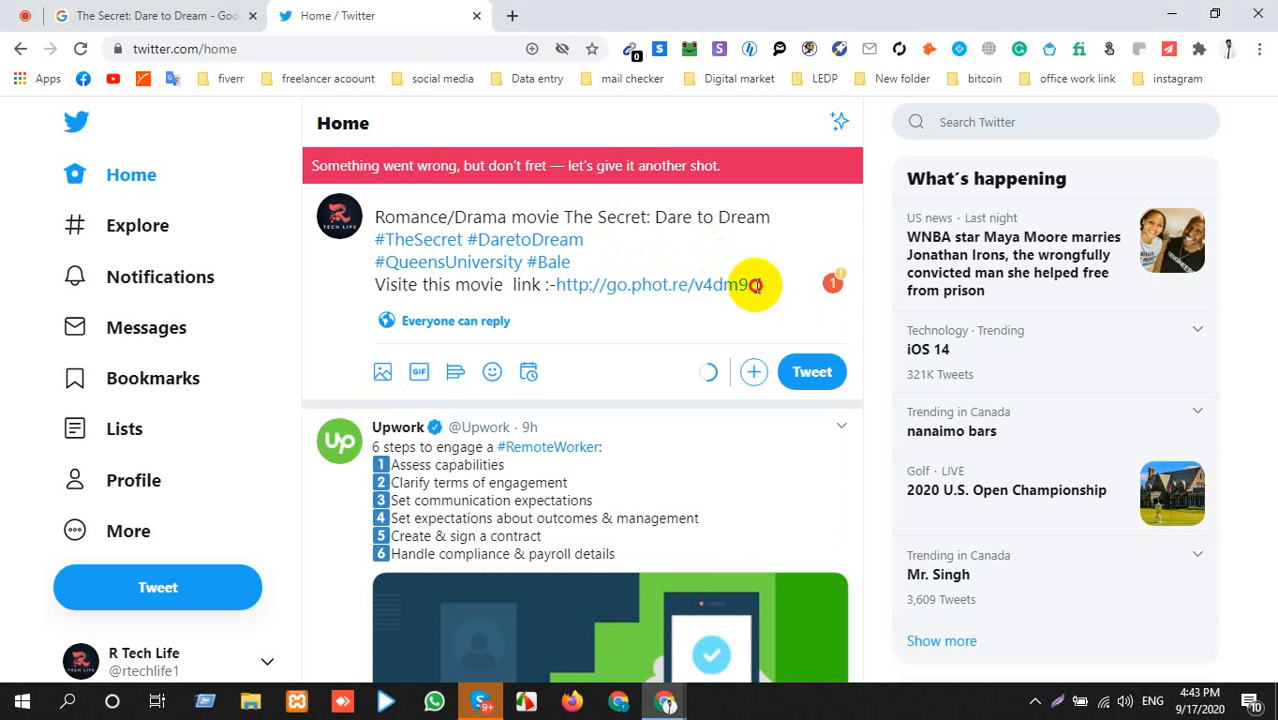
{"action": "left_click_drag", "start_coordinate": [750, 284], "coordinate": [556, 291]}
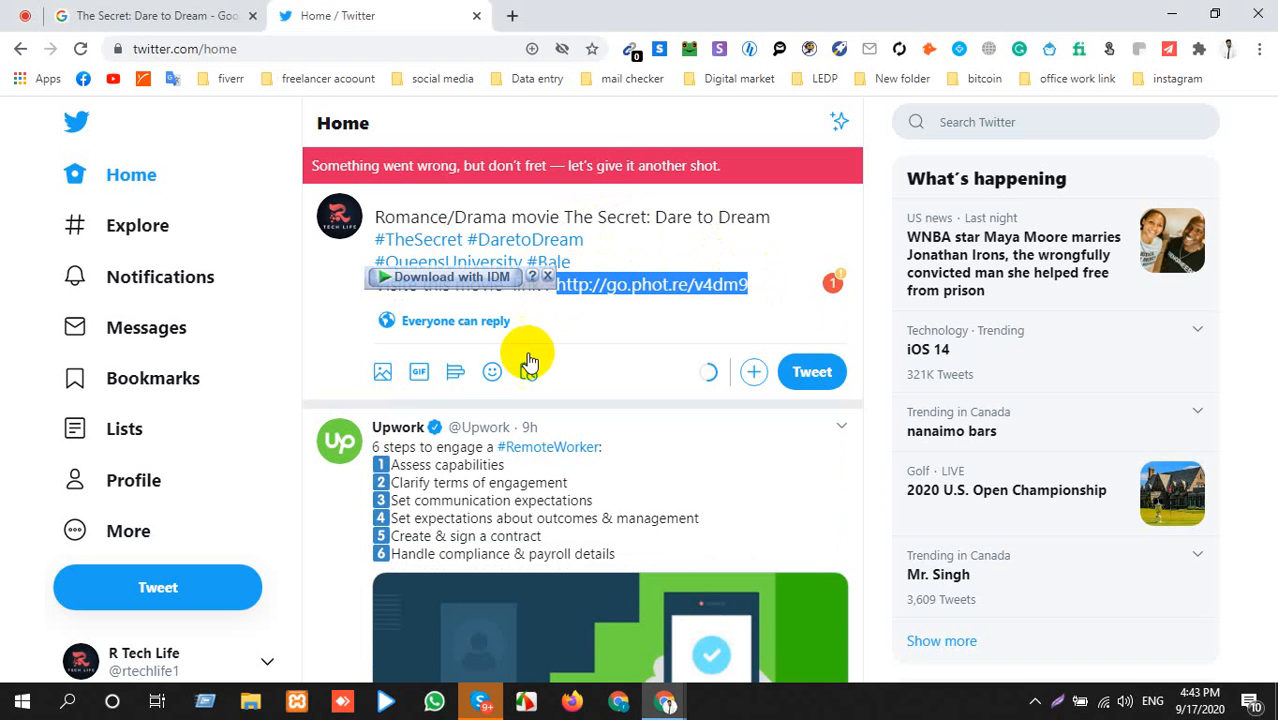
Cut the entire tweet text and paste it into the address bar of the Google results page.
{"action": "left_click", "coordinate": [645, 217]}
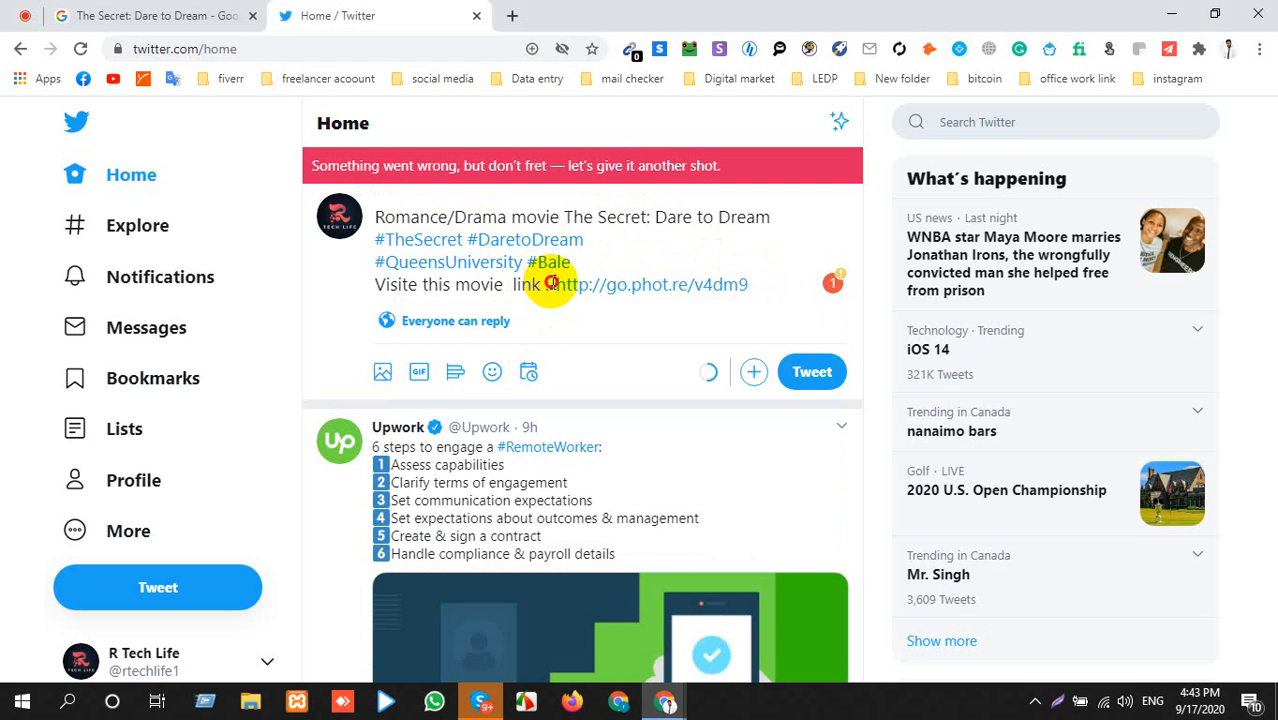
{"action": "key", "text": "ctrl+a"}
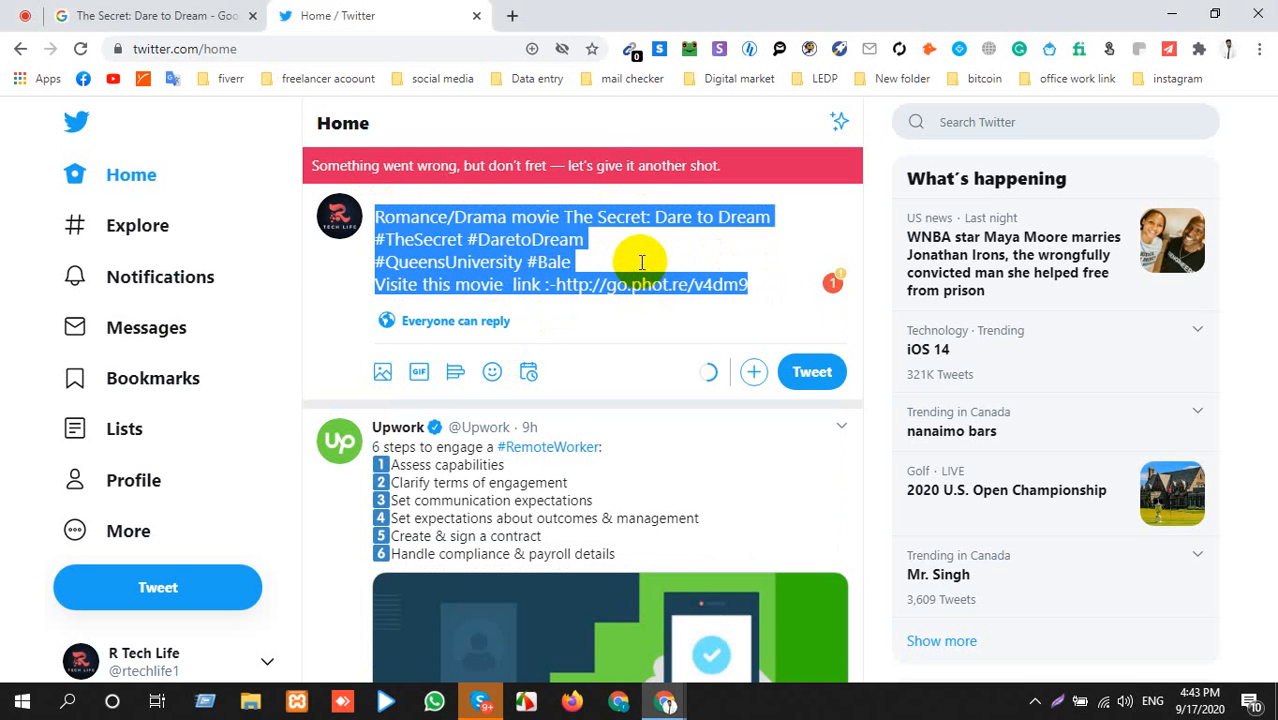
{"action": "key", "text": "ctrl+x"}
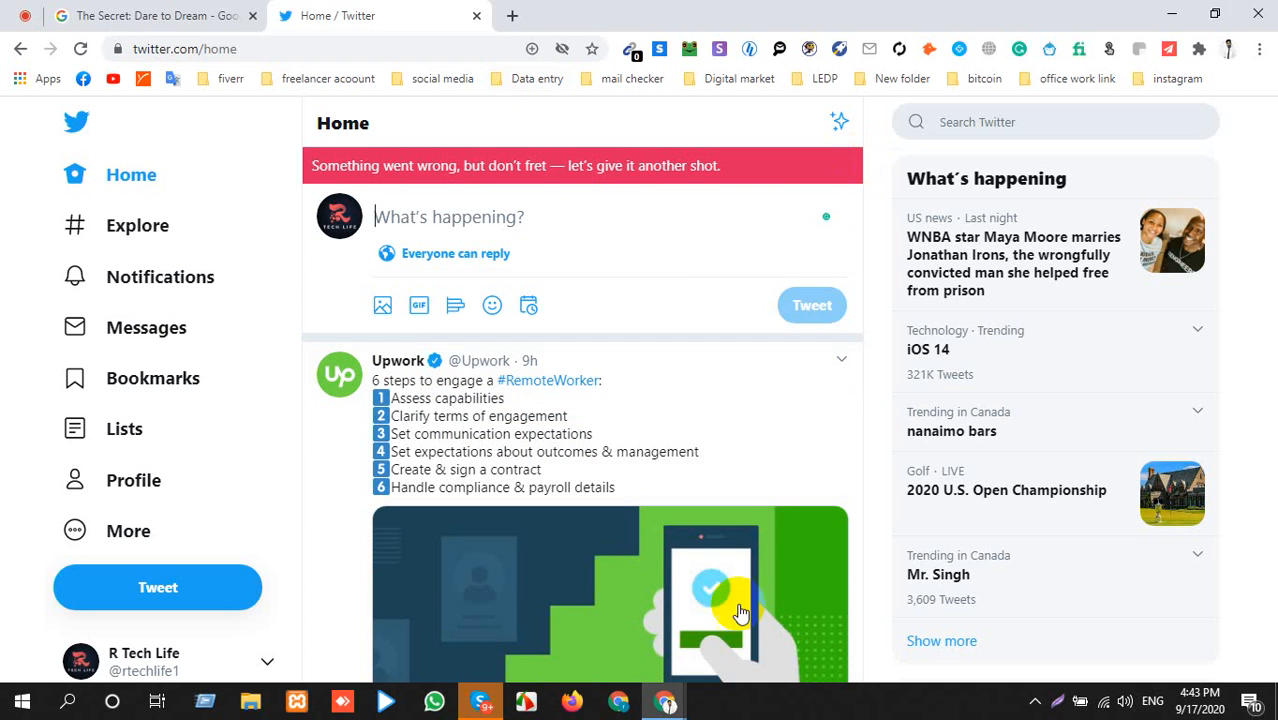
{"action": "left_click", "coordinate": [199, 50]}
{"action": "left_click", "coordinate": [194, 16]}
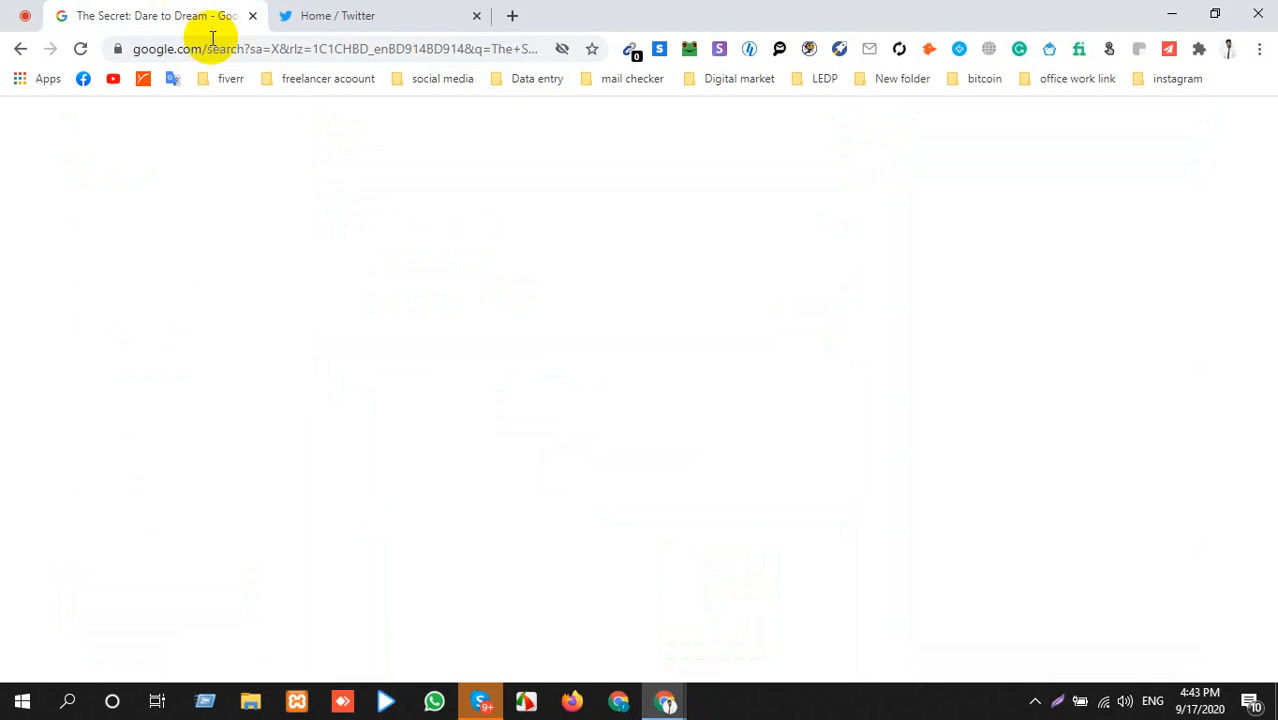
{"action": "left_click", "coordinate": [216, 51]}
{"action": "key", "text": "ctrl+v"}
{"action": "left_click", "coordinate": [345, 14]}
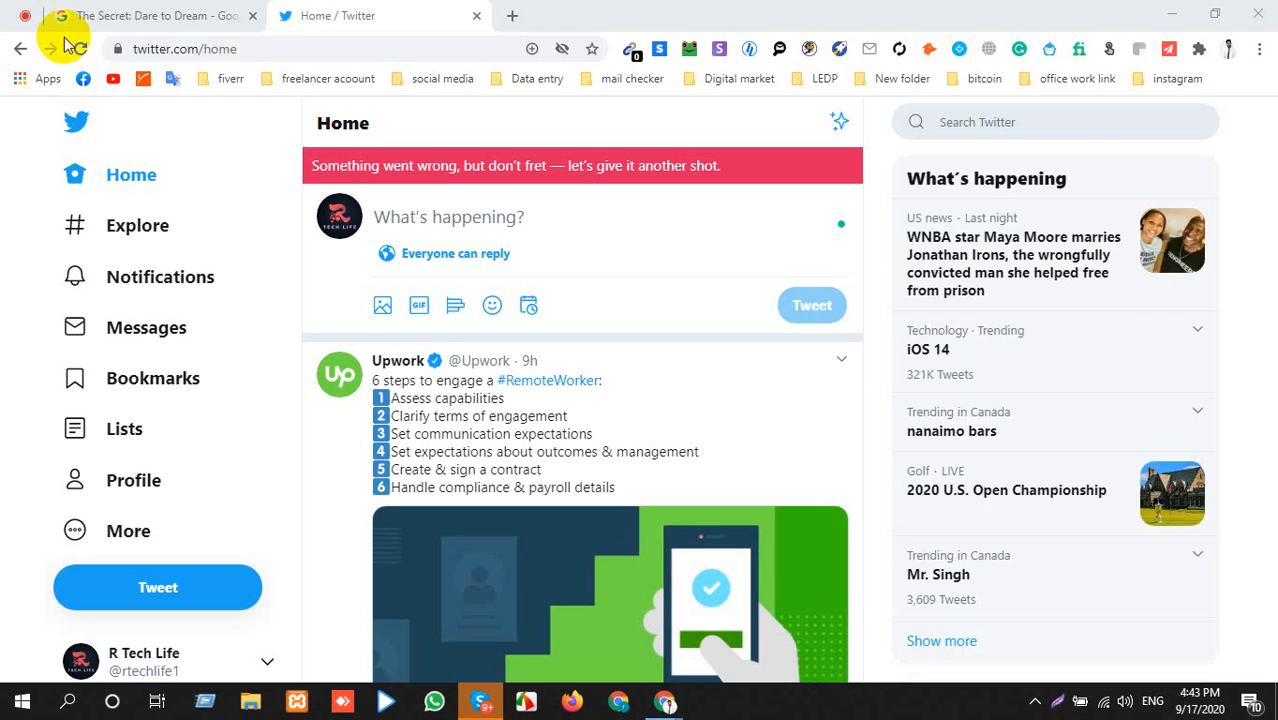
{"action": "left_click", "coordinate": [81, 48]}
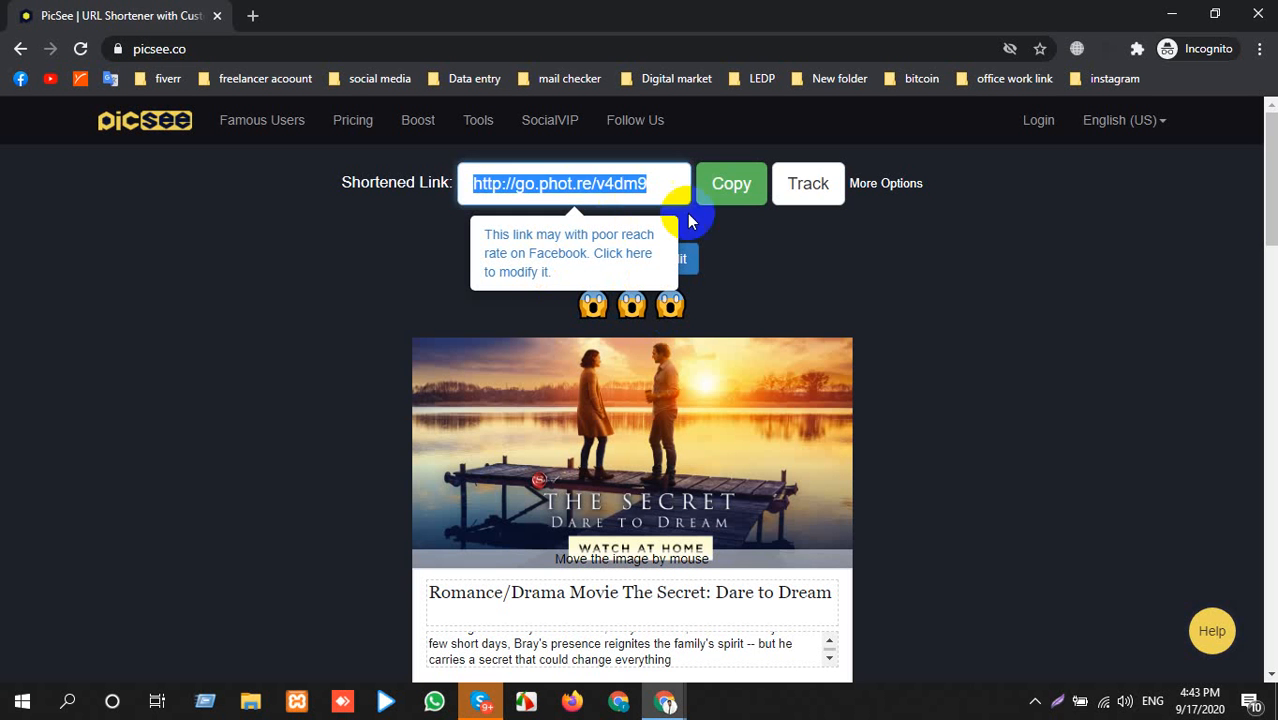
{"action": "left_click", "coordinate": [717, 188]}
{"action": "key", "text": "alt+Tab"}
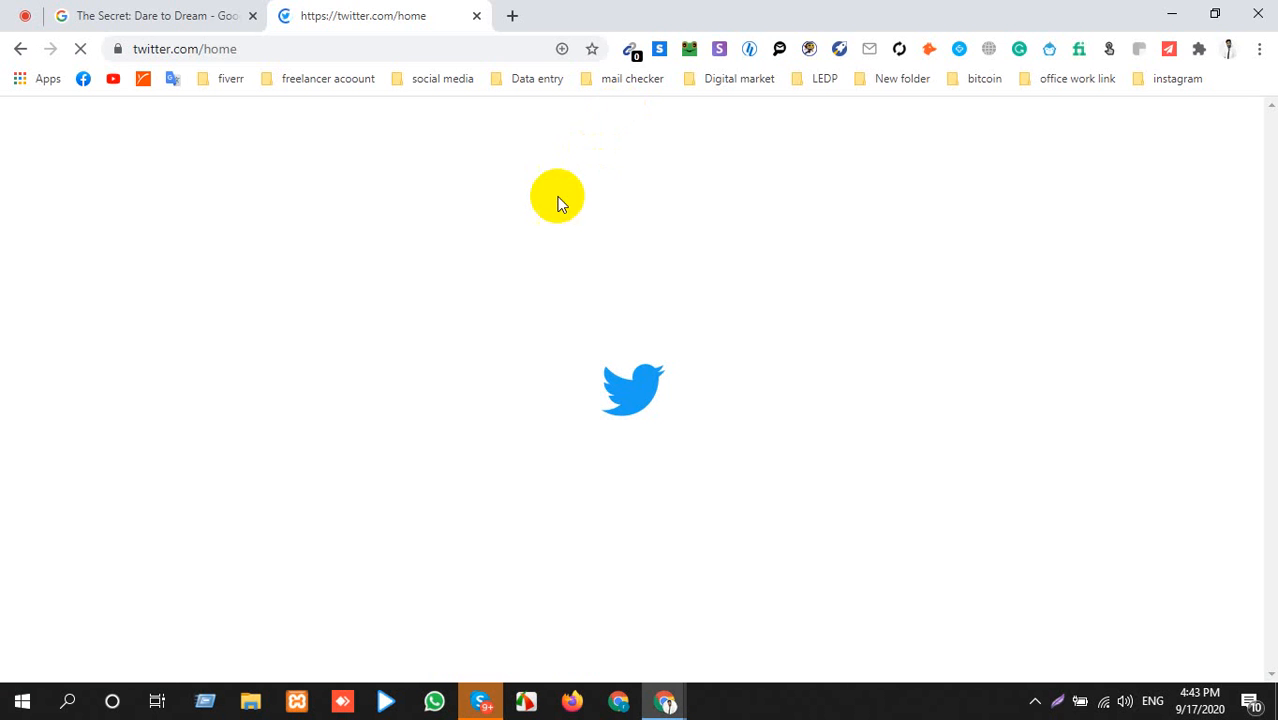
{"action": "key", "text": "alt+Tab"}
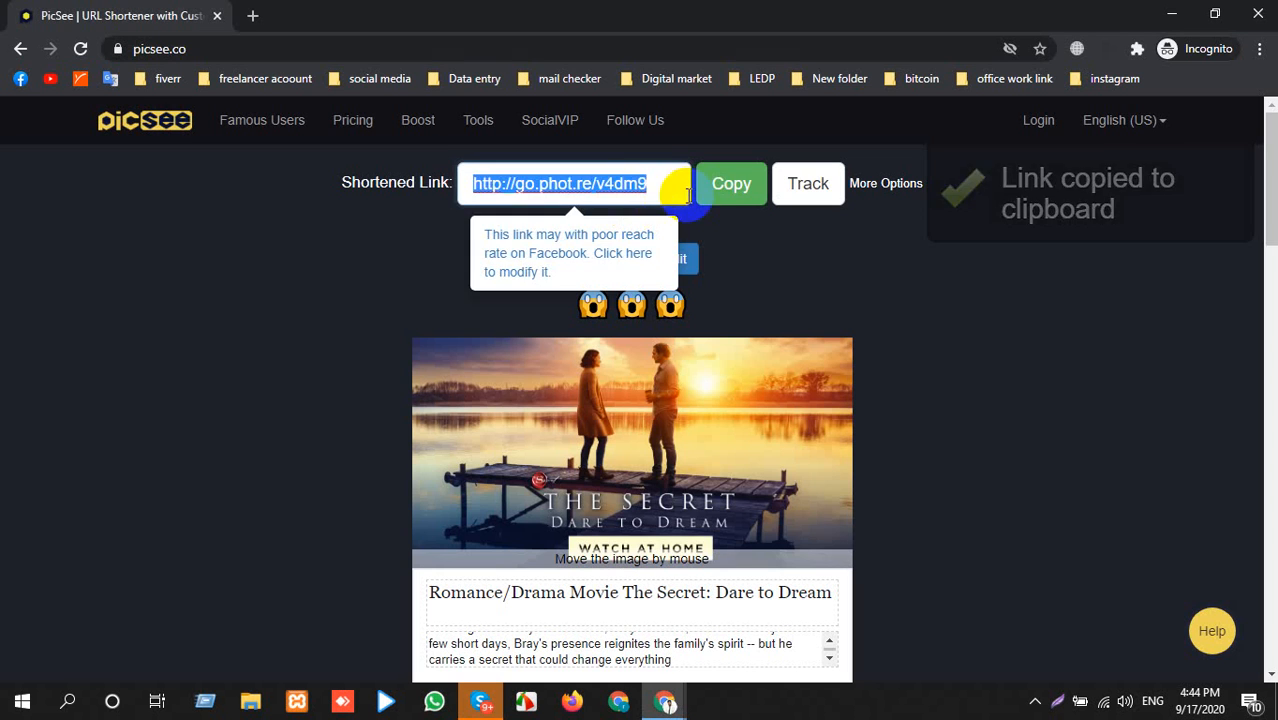
{"action": "left_click", "coordinate": [606, 183]}
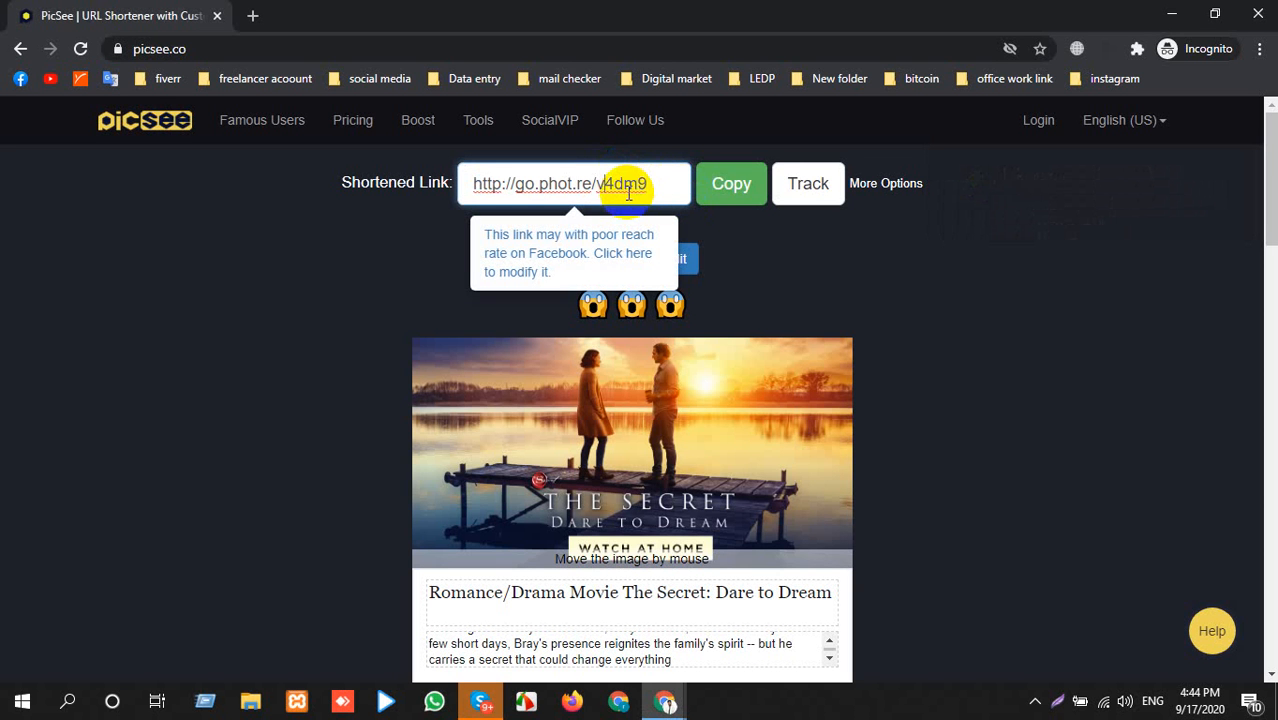
{"action": "left_click", "coordinate": [729, 184]}
{"action": "key", "text": "alt+Tab"}
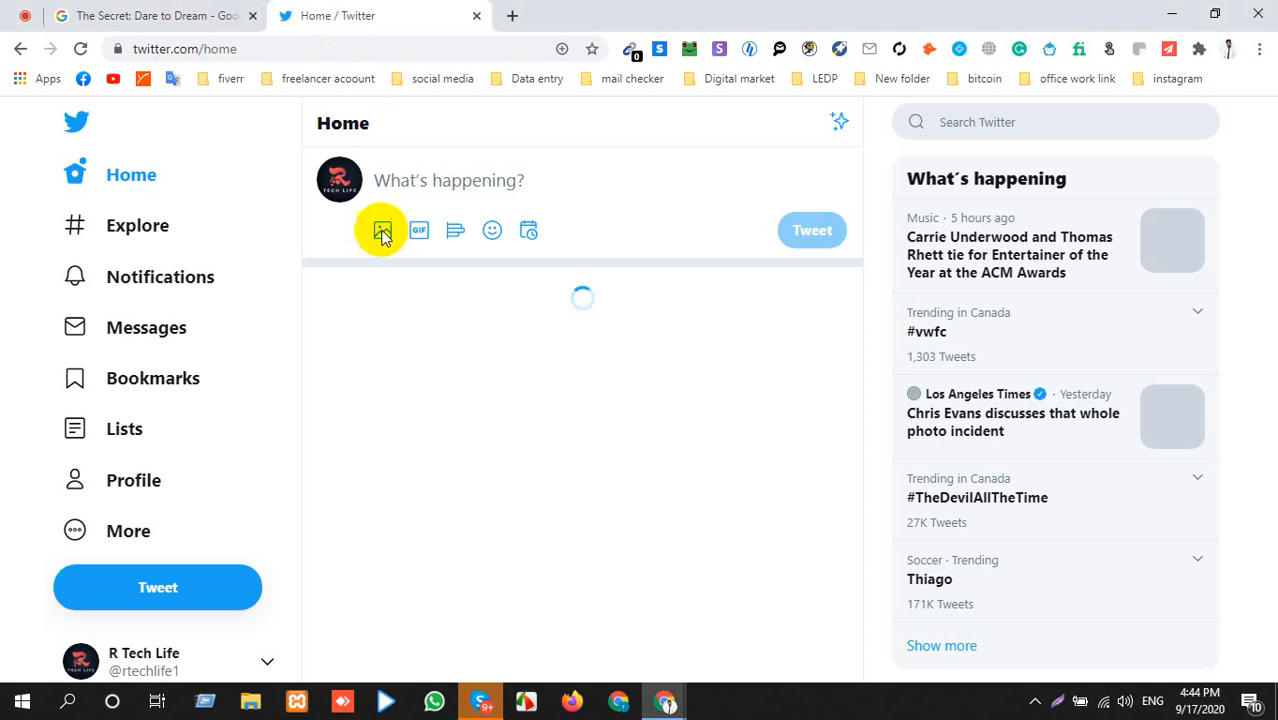
{"action": "left_click", "coordinate": [440, 184]}
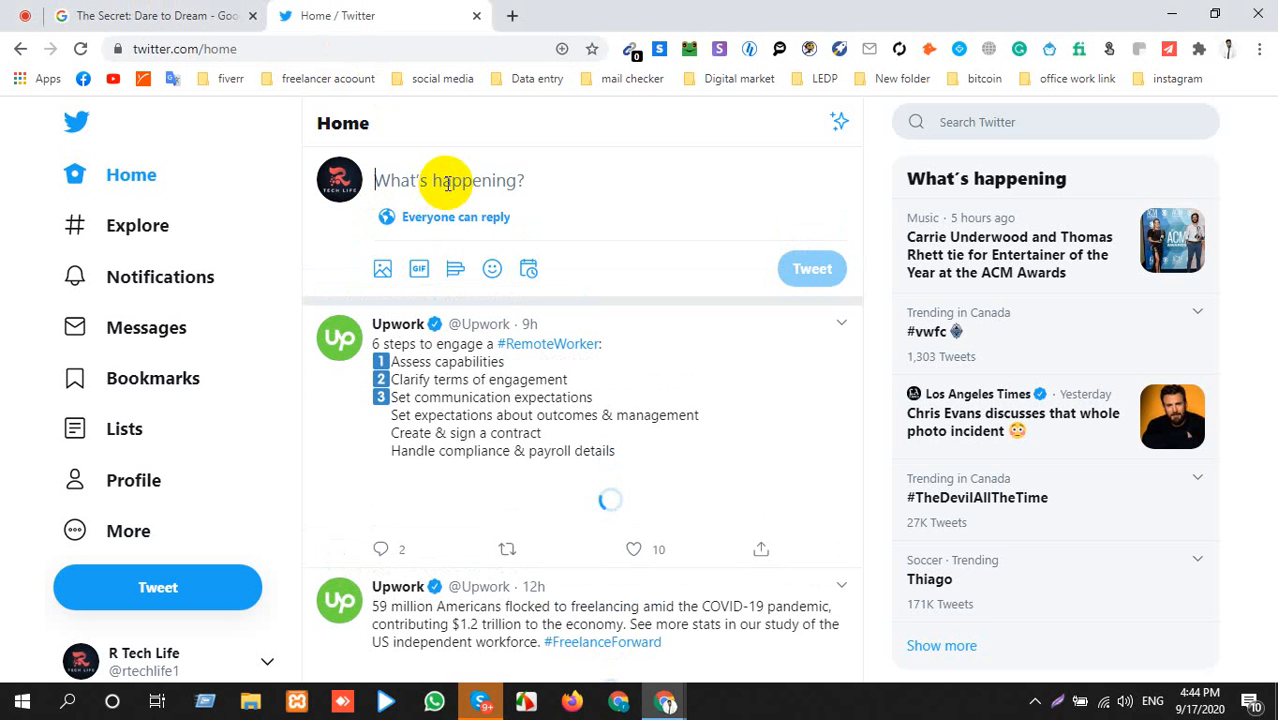
{"action": "key", "text": "ctrl+v"}
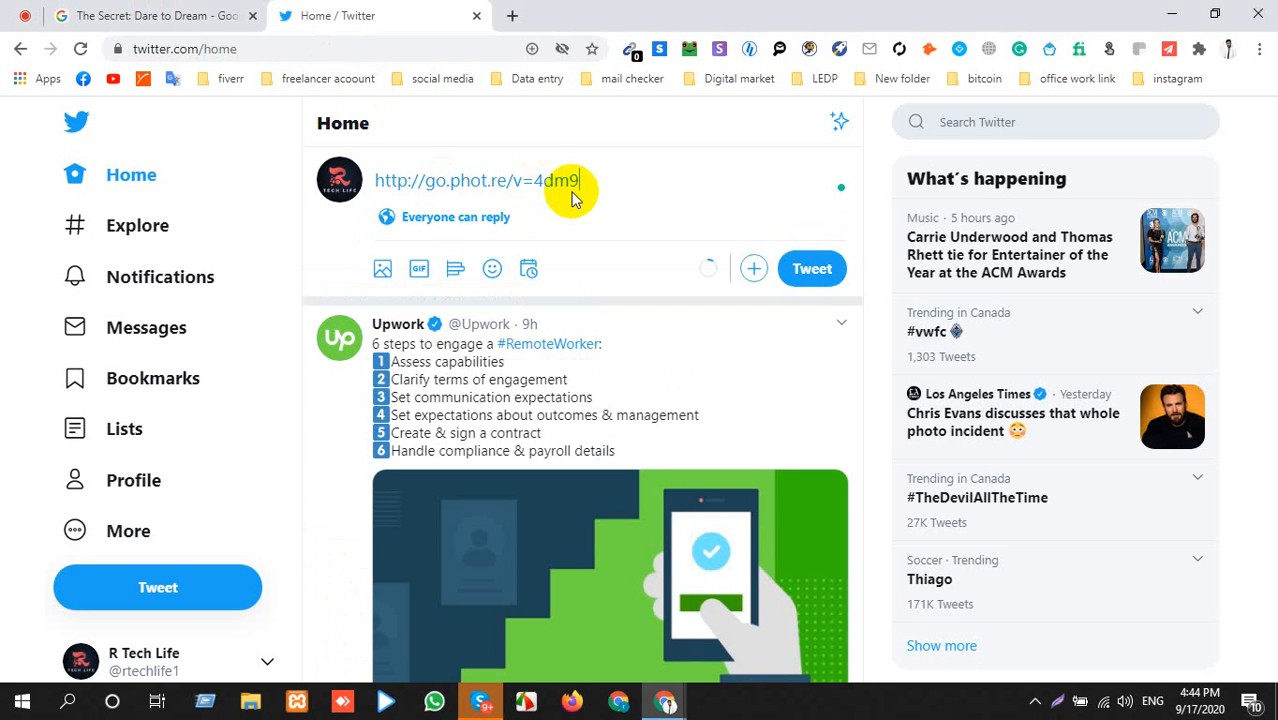
Undo the pasted link, paste it into the tweet once more and clear the tweet text.
{"action": "key", "text": "ctrl+z"}
{"action": "left_click", "coordinate": [518, 197]}
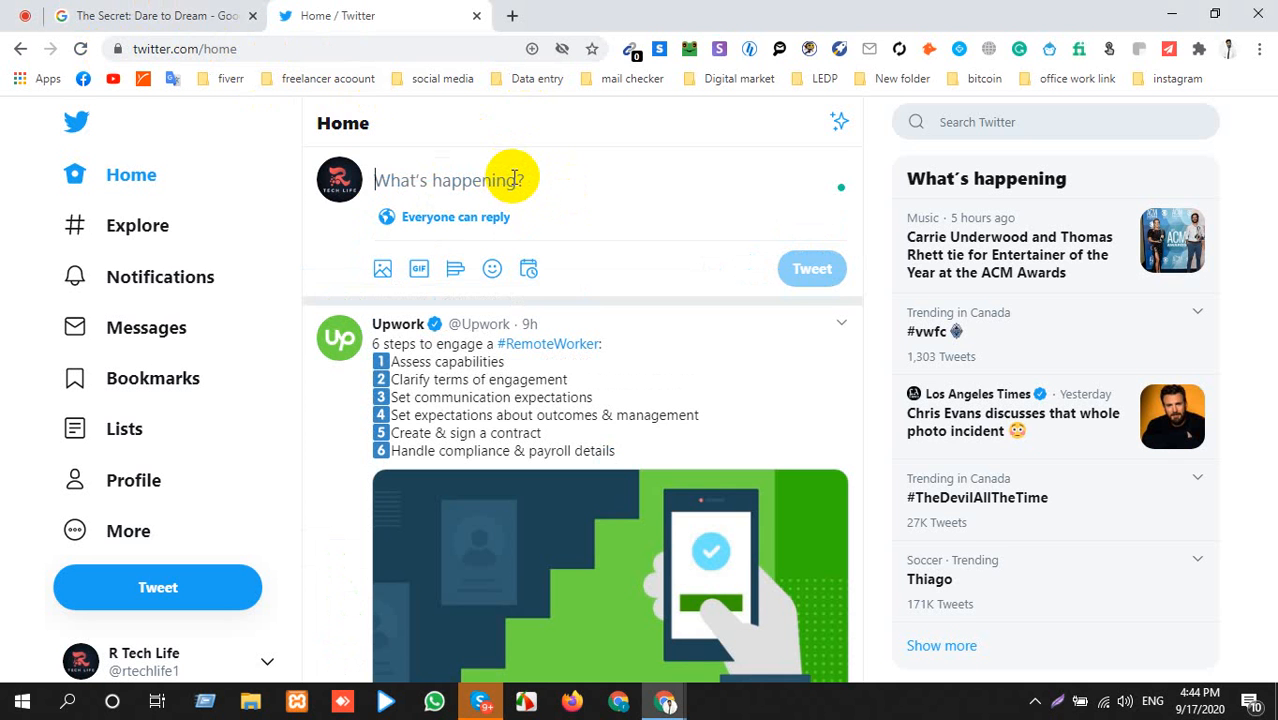
{"action": "key", "text": "ctrl+v"}
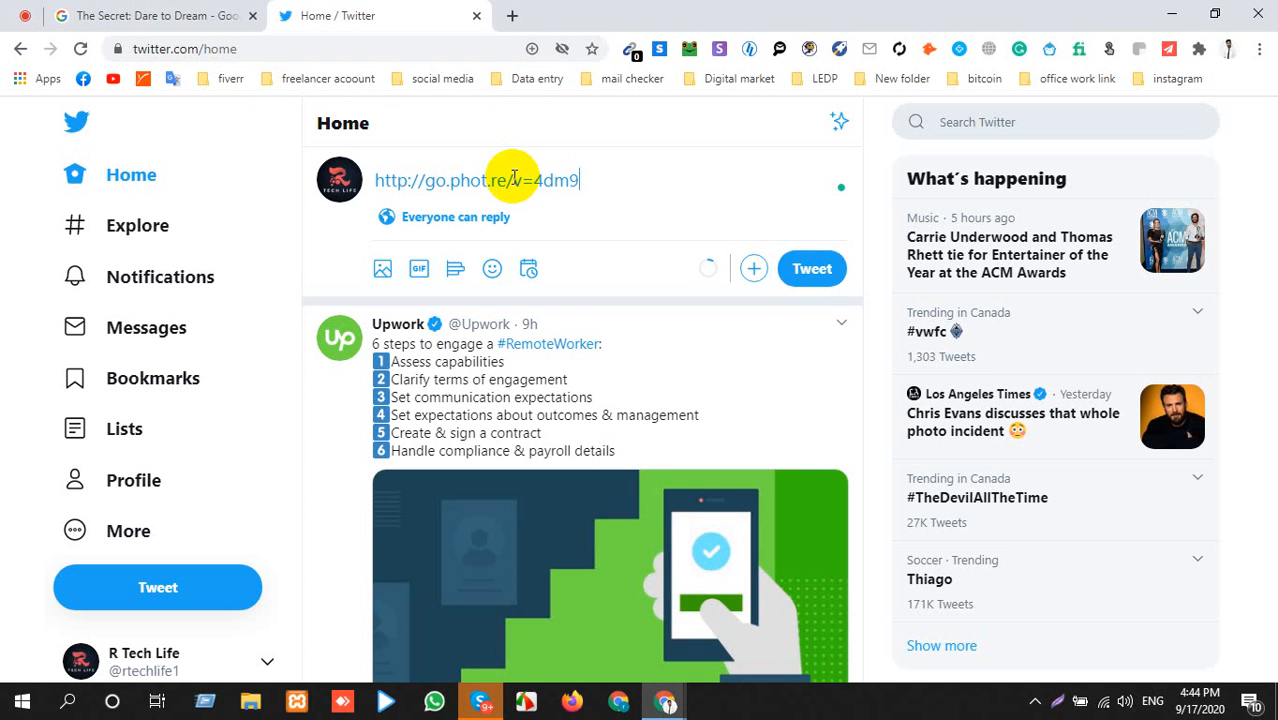
{"action": "key", "text": "ctrl+a"}
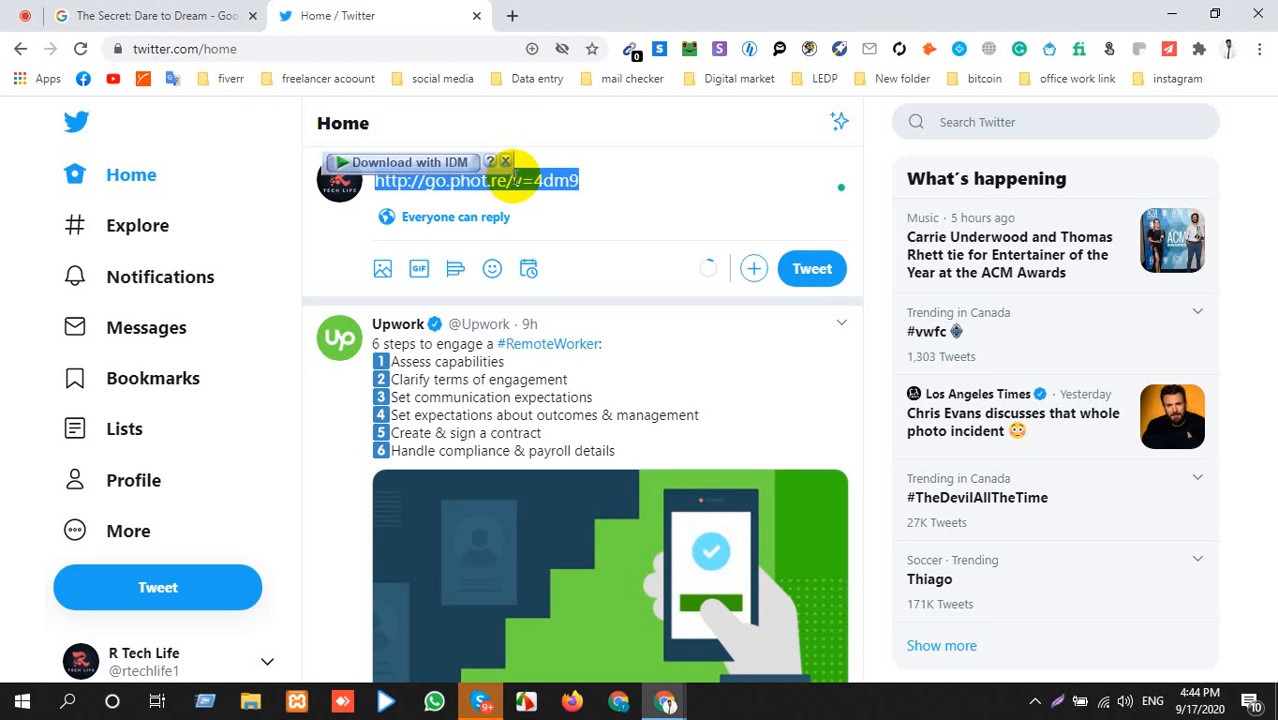
{"action": "key", "text": "BackSpace"}
{"action": "key", "text": "alt+Tab"}
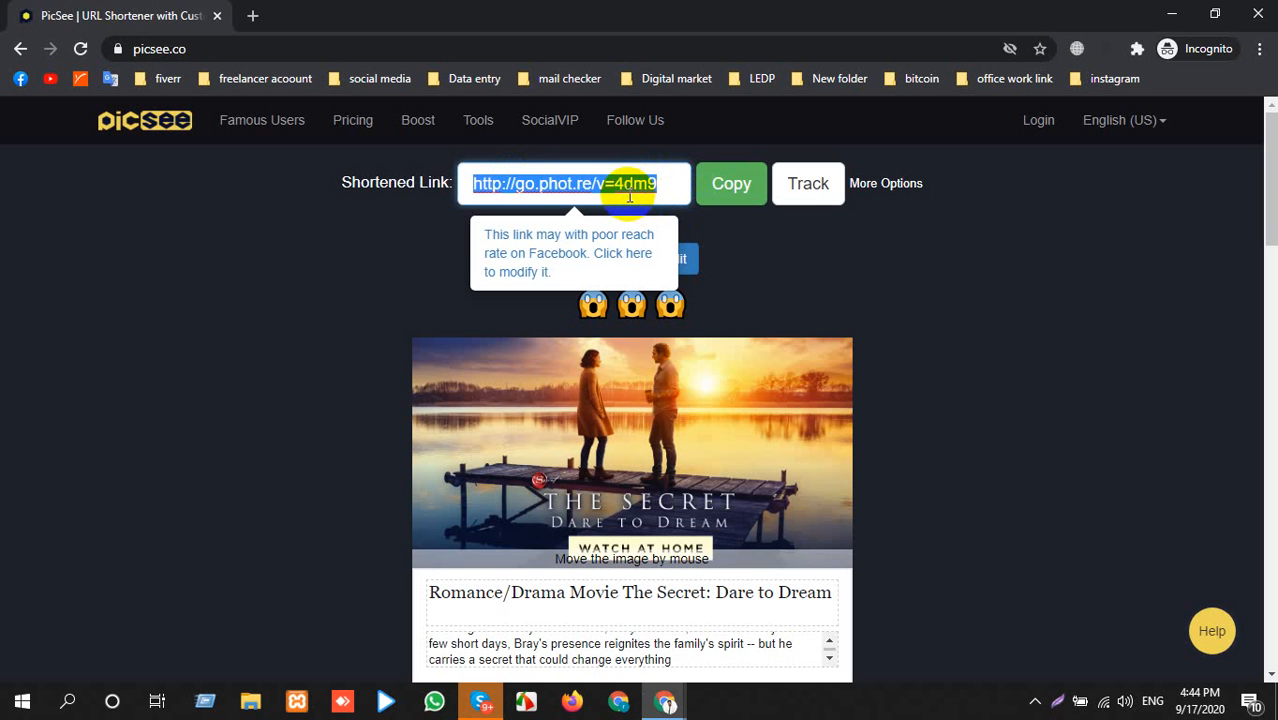
{"action": "left_click", "coordinate": [619, 184]}
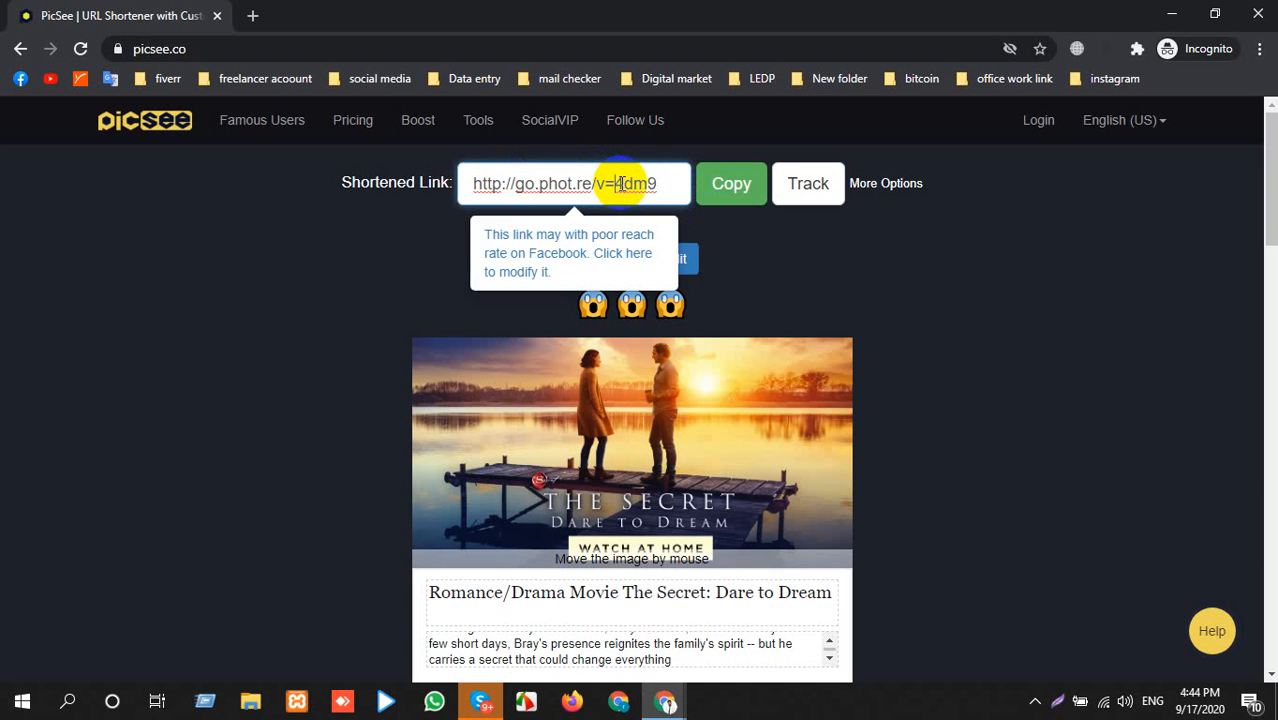
{"action": "type", "text": "fg"}
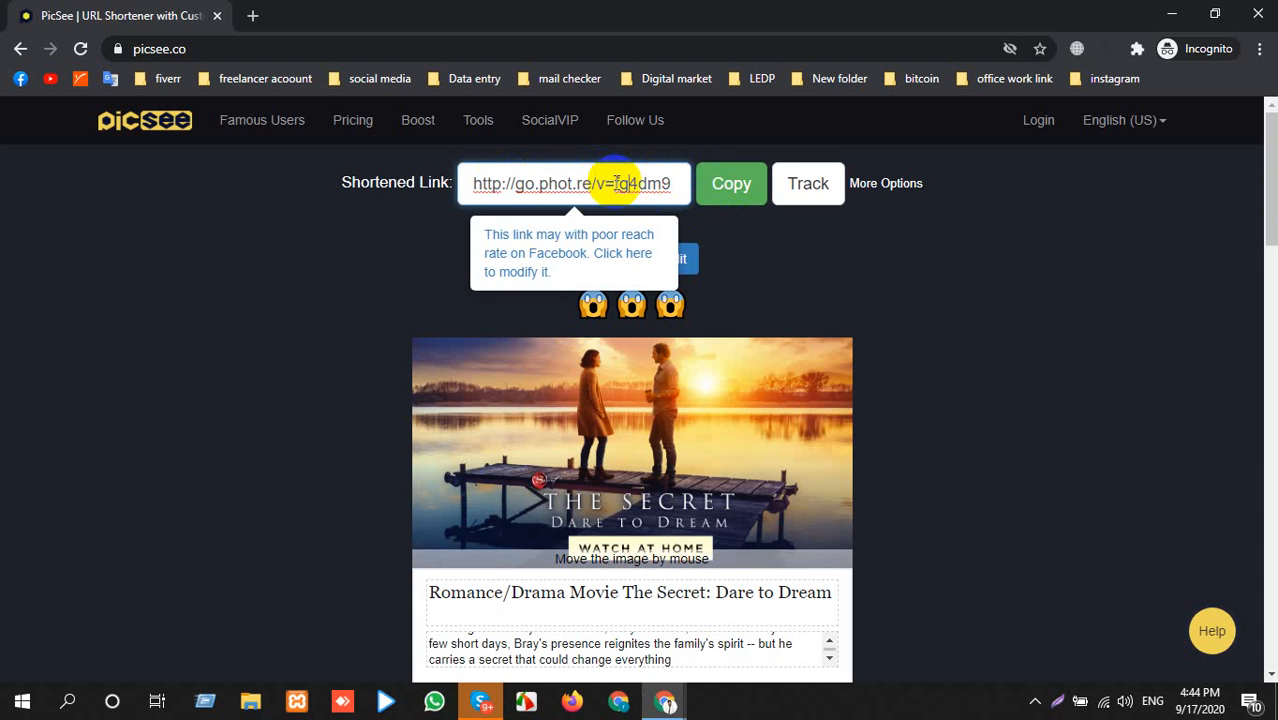
{"action": "left_click", "coordinate": [727, 183]}
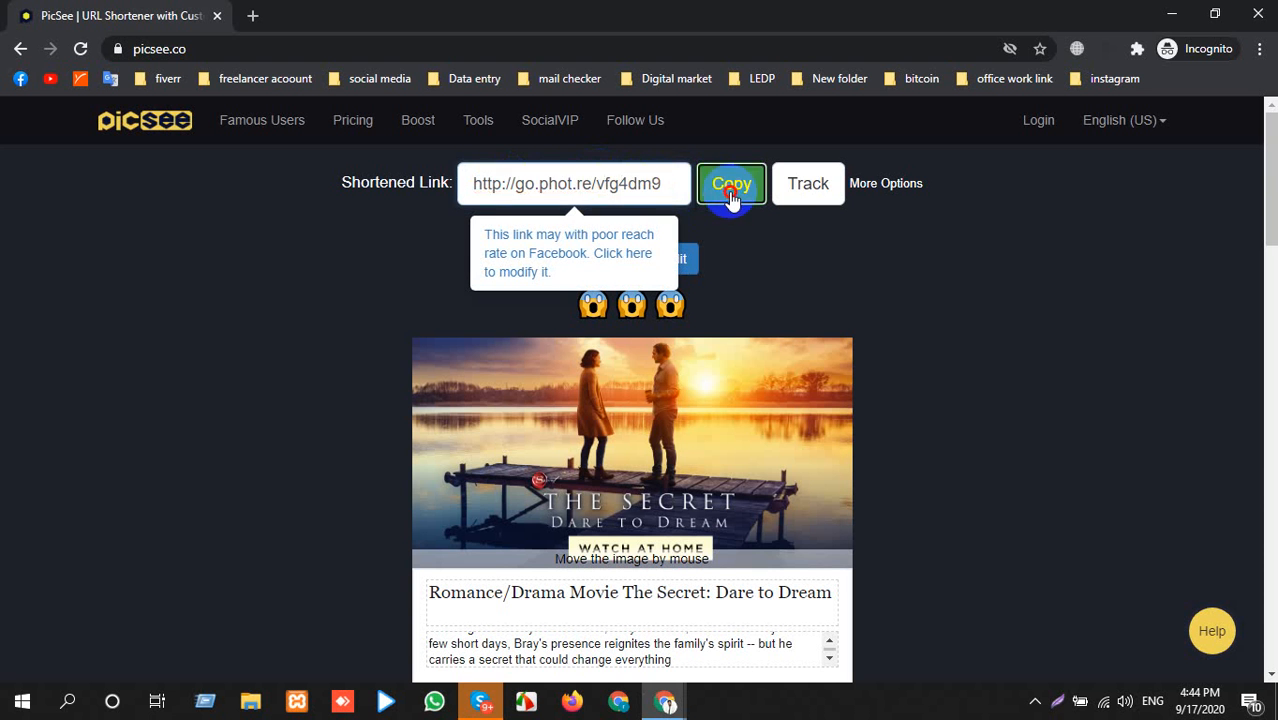
{"action": "key", "text": "alt+Tab"}
{"action": "left_click", "coordinate": [536, 180]}
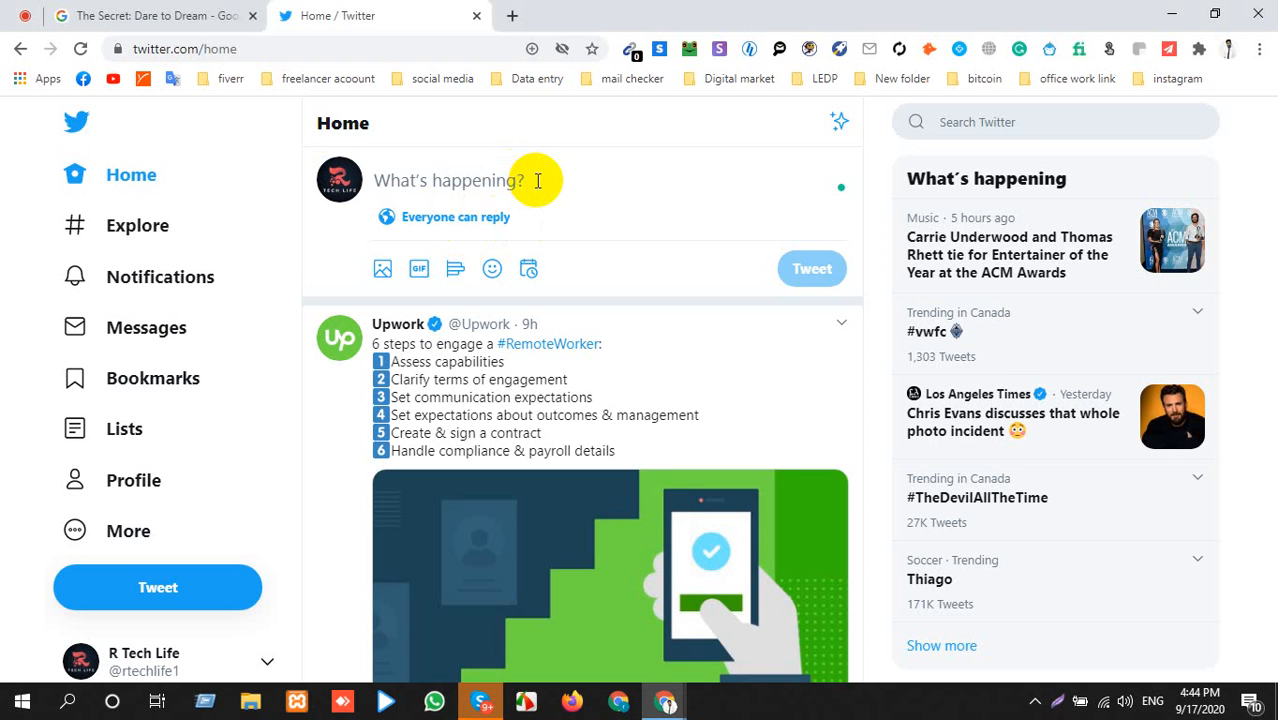
{"action": "key", "text": "ctrl+v"}
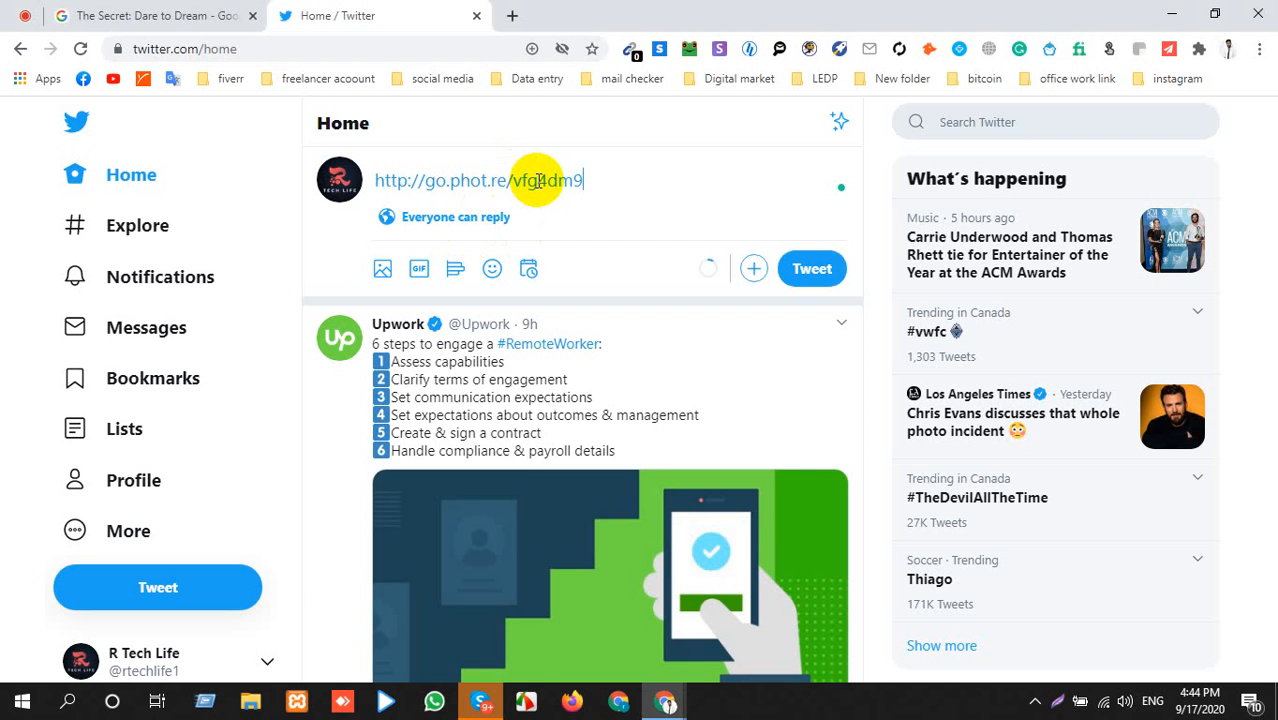
{"action": "key", "text": "ctrl+a"}
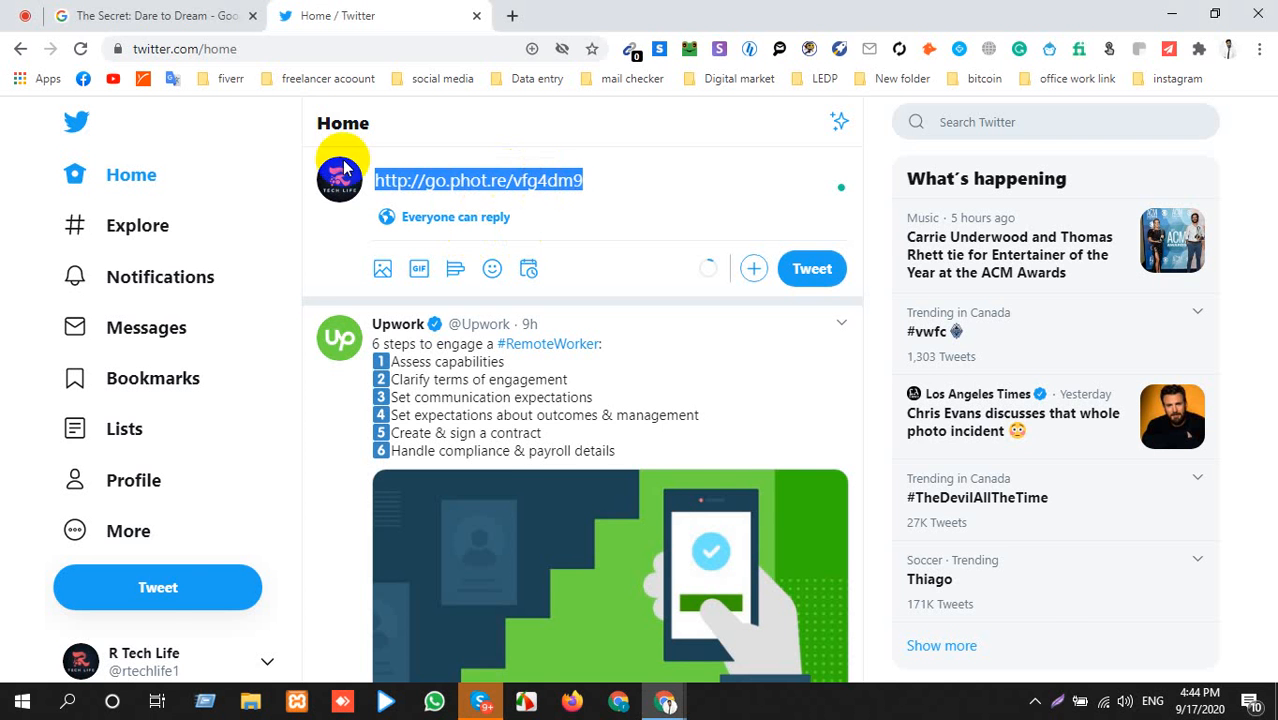
{"action": "left_click", "coordinate": [200, 15]}
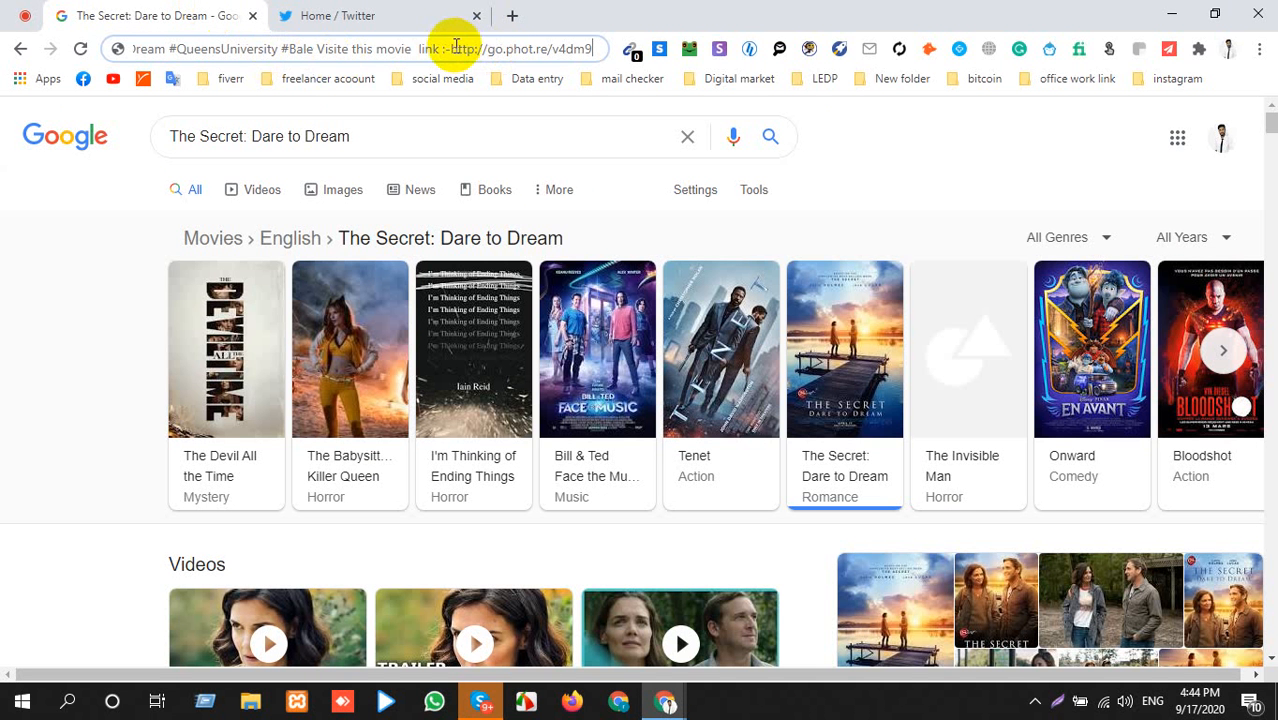
{"action": "left_click_drag", "start_coordinate": [451, 49], "coordinate": [597, 55]}
{"action": "key", "text": "ctrl+v"}
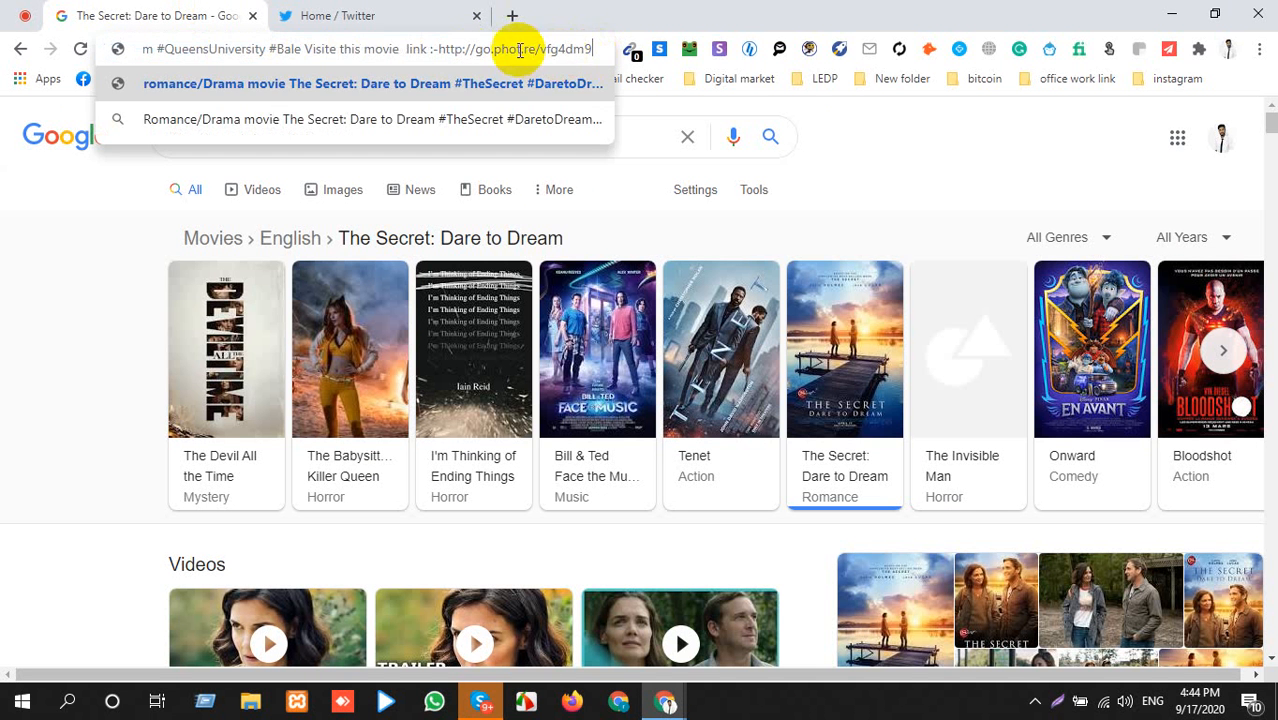
Copy the whole draft from the Google page's address bar and paste it over the tweet text.
{"action": "triple_click", "coordinate": [514, 50]}
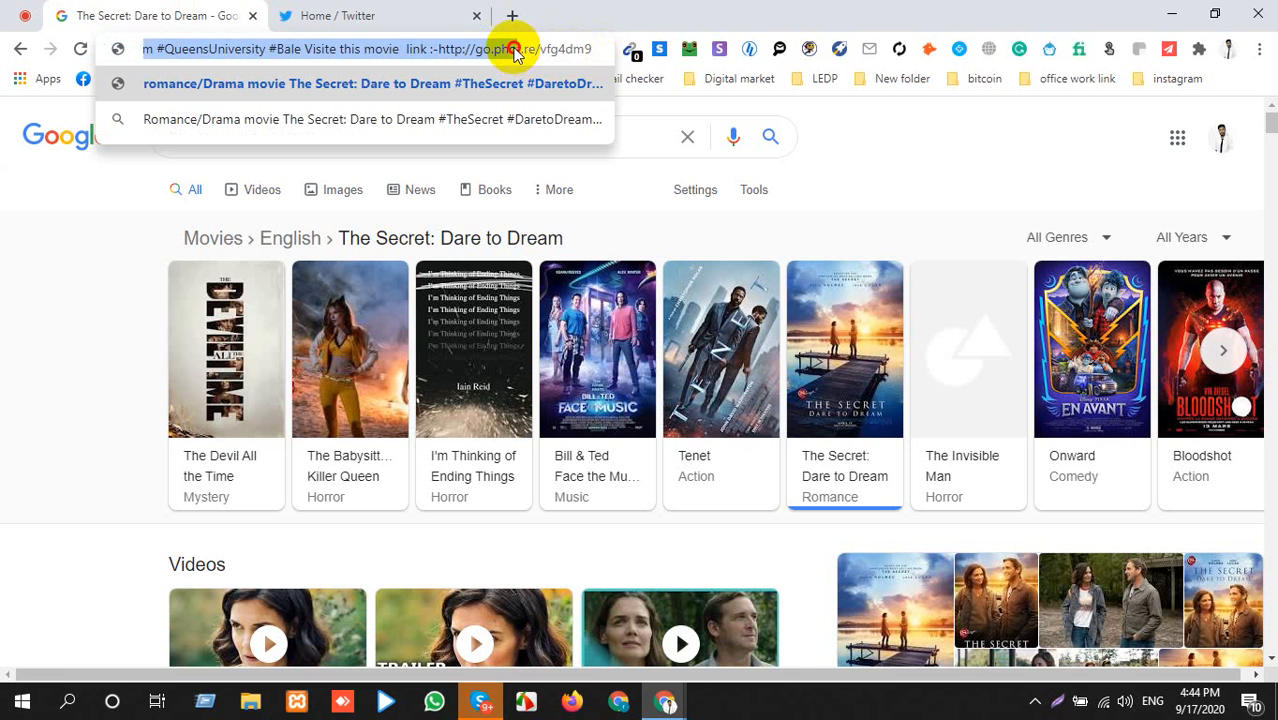
{"action": "left_click", "coordinate": [360, 15]}
{"action": "key", "text": "ctrl+v"}
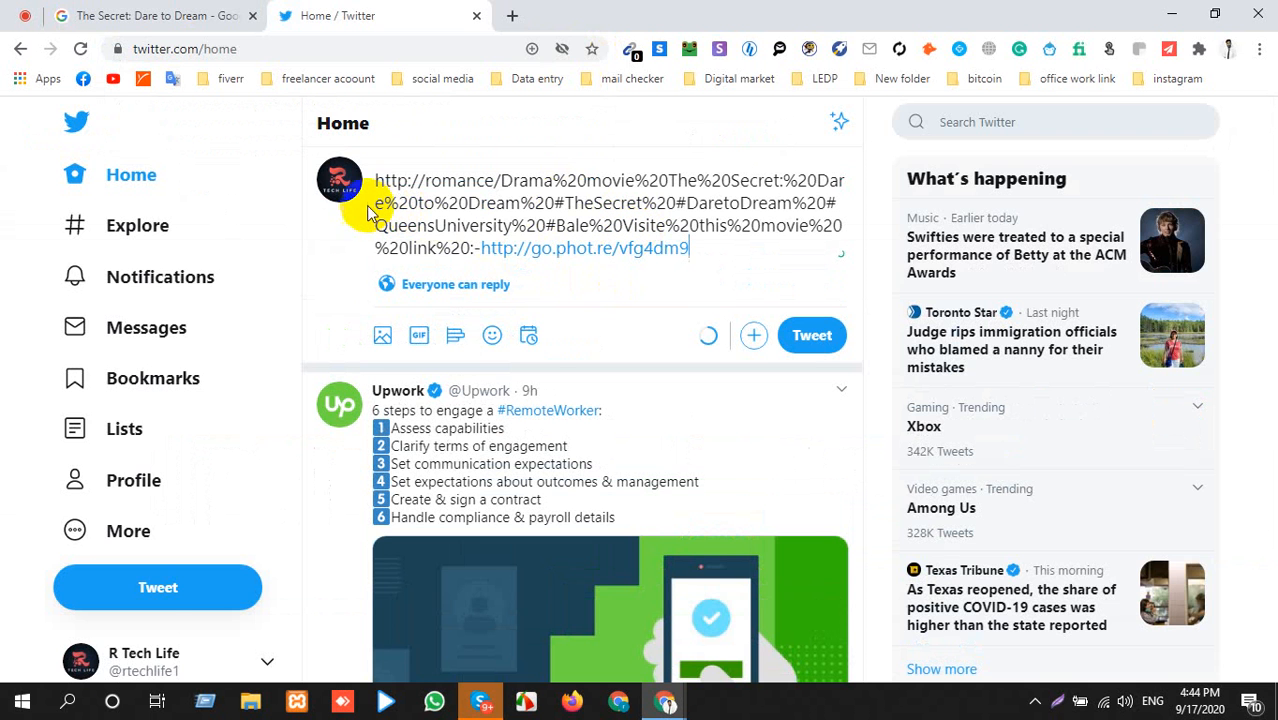
{"action": "left_click", "coordinate": [190, 14]}
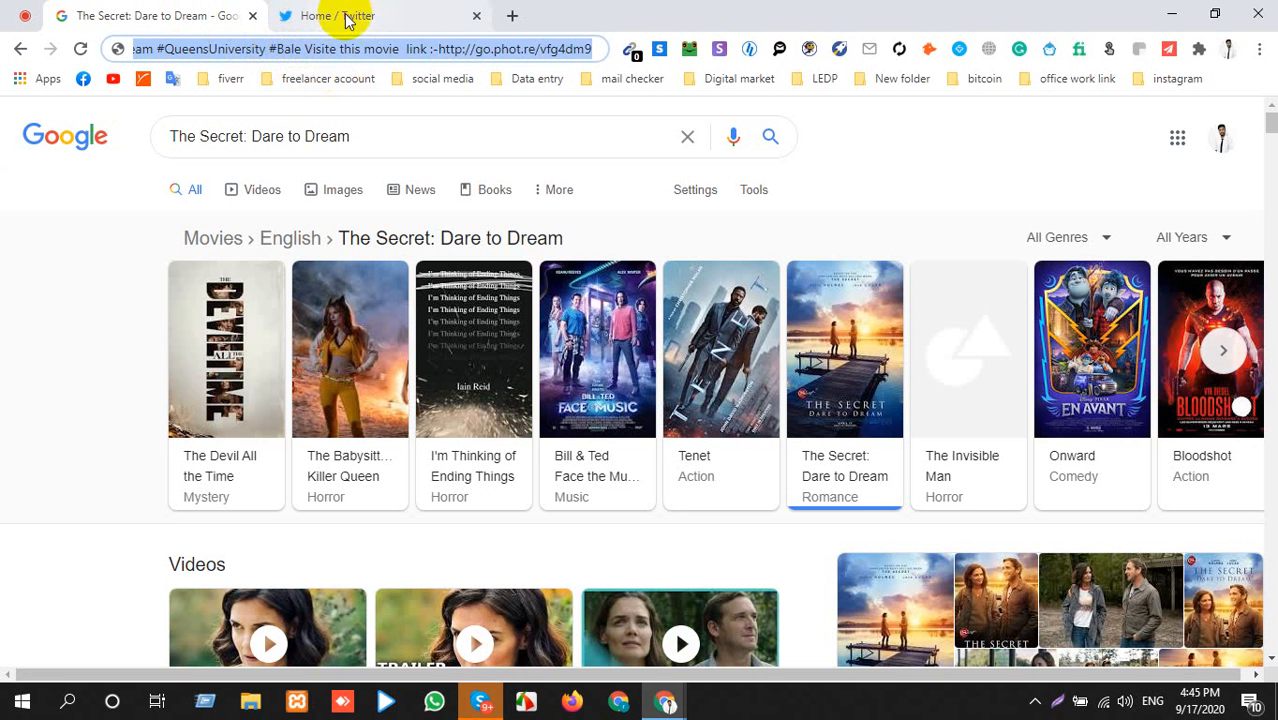
{"action": "left_click", "coordinate": [376, 10]}
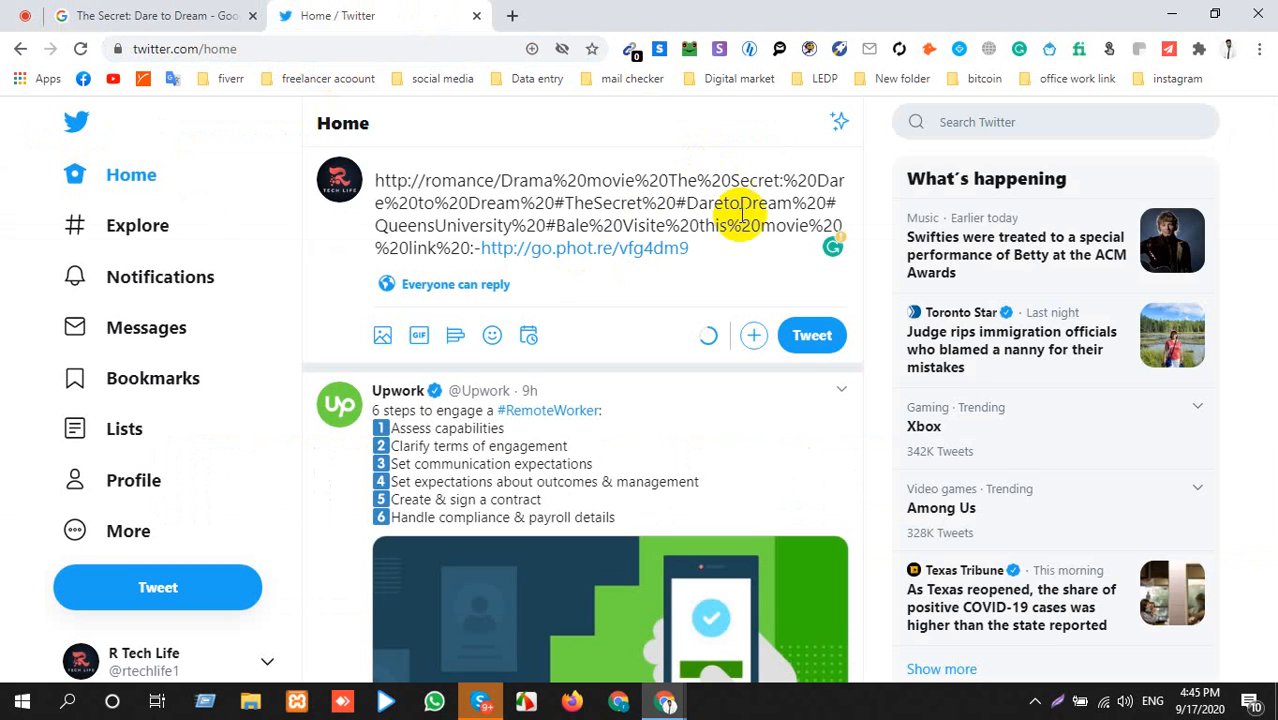
{"action": "left_click_drag", "start_coordinate": [688, 196], "coordinate": [374, 212]}
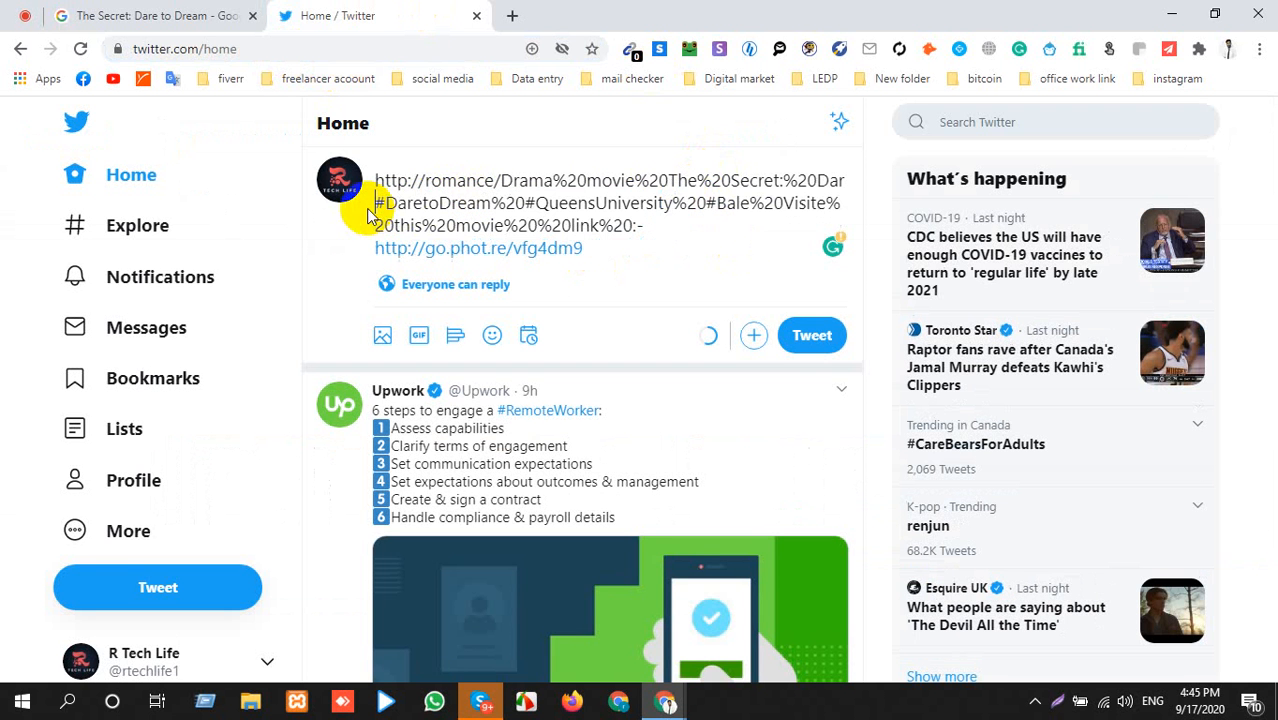
{"action": "key", "text": "BackSpace"}
{"action": "left_click_drag", "start_coordinate": [430, 179], "coordinate": [368, 178]}
{"action": "left_click", "coordinate": [412, 178]}
{"action": "key", "text": "BackSpace"}
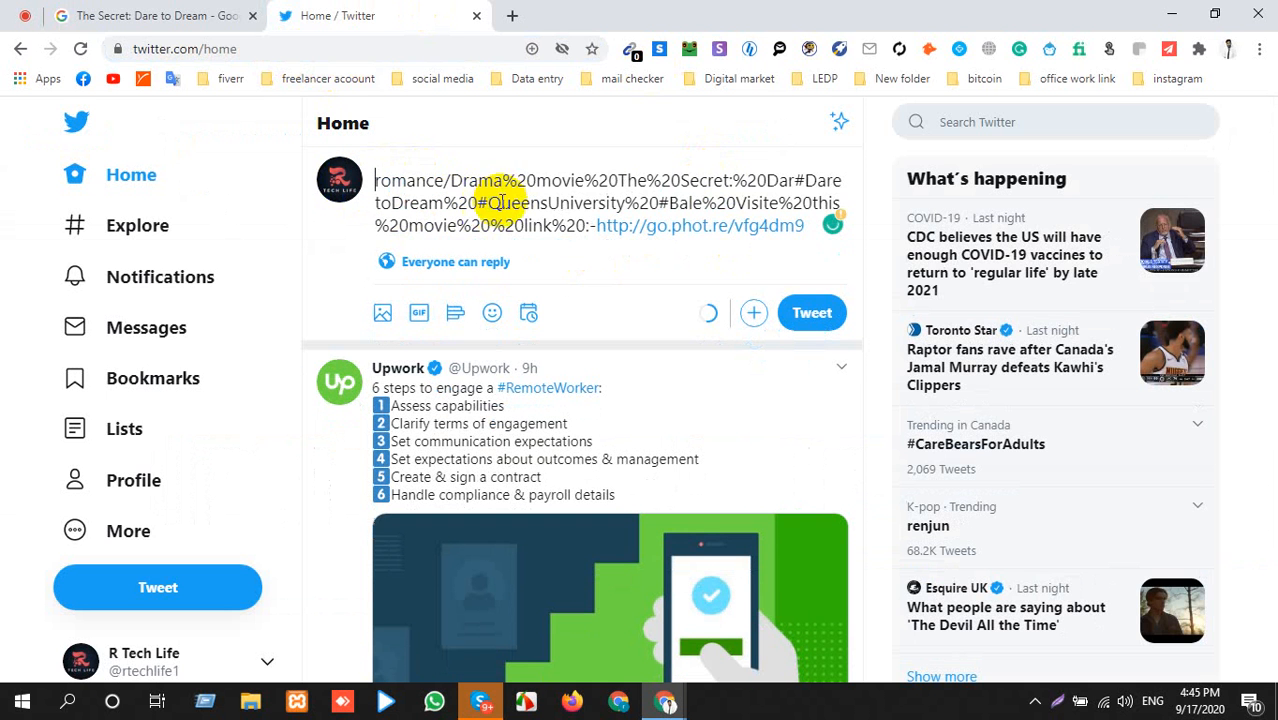
{"action": "left_click_drag", "start_coordinate": [503, 179], "coordinate": [620, 179]}
{"action": "key", "text": "BackSpace"}
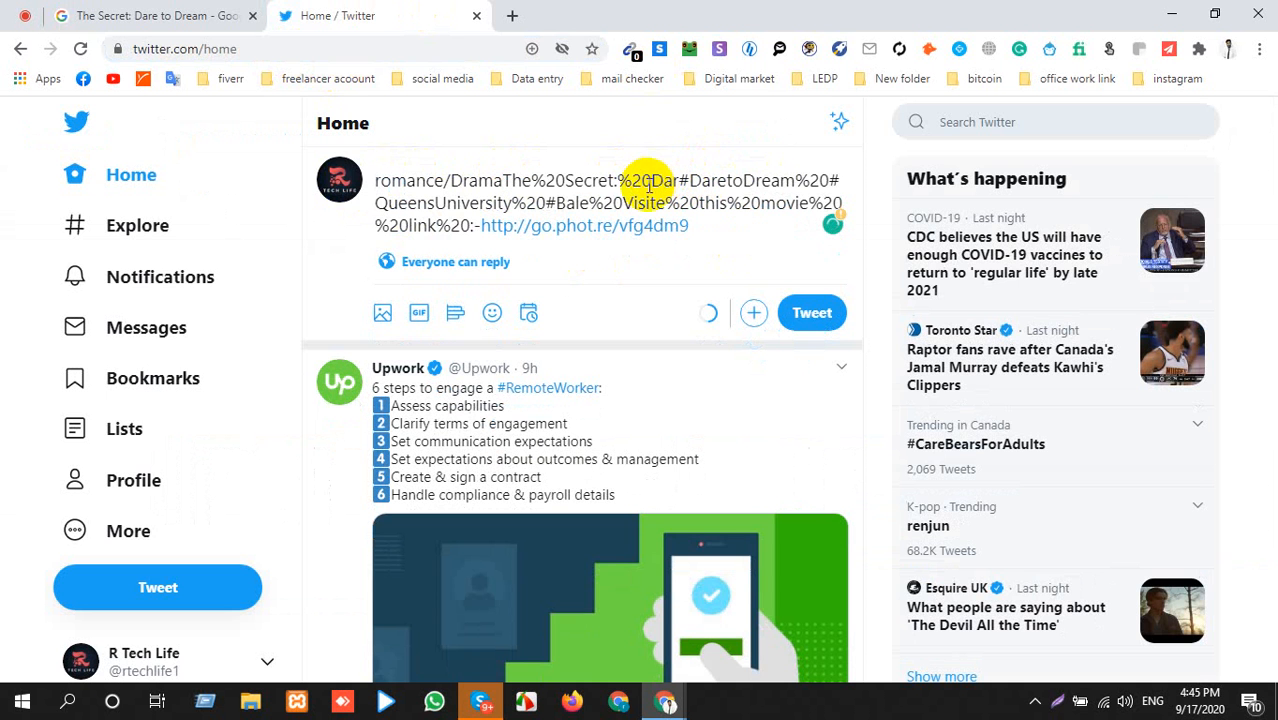
Cut the entire garbled text out of the tweet.
{"action": "left_click_drag", "start_coordinate": [717, 226], "coordinate": [264, 202]}
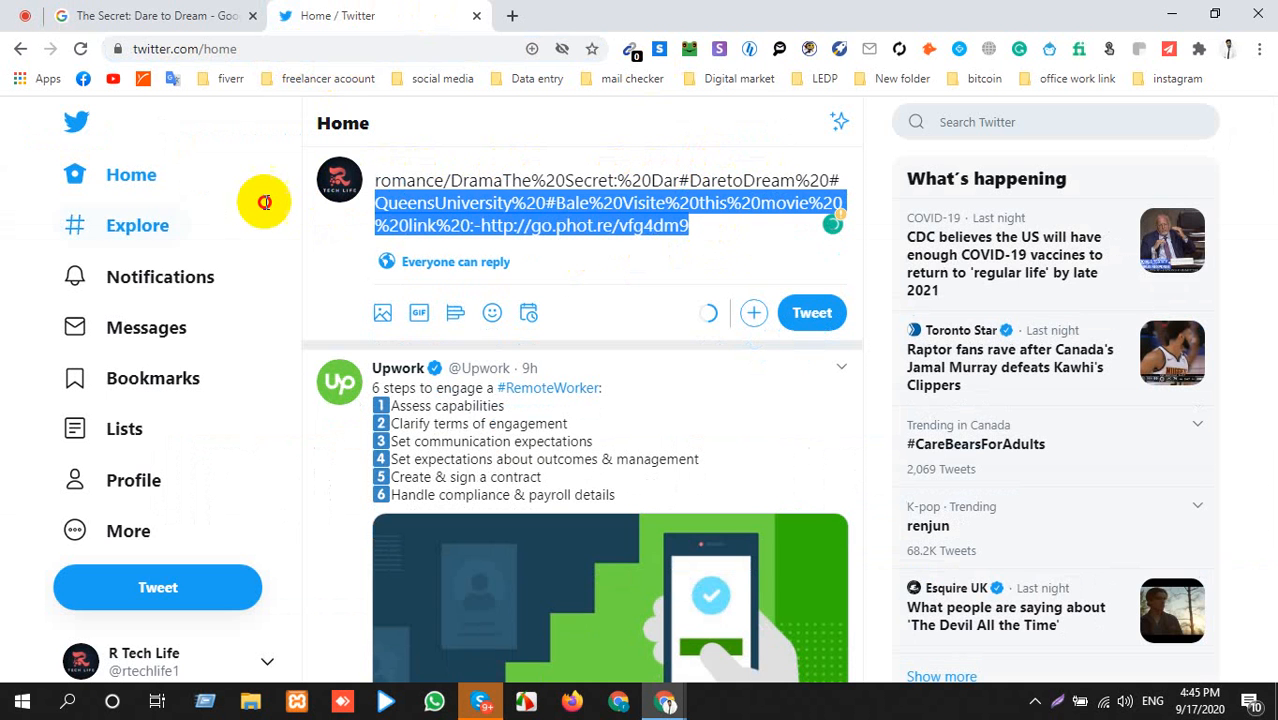
{"action": "triple_click", "coordinate": [390, 180]}
{"action": "key", "text": "ctrl+x"}
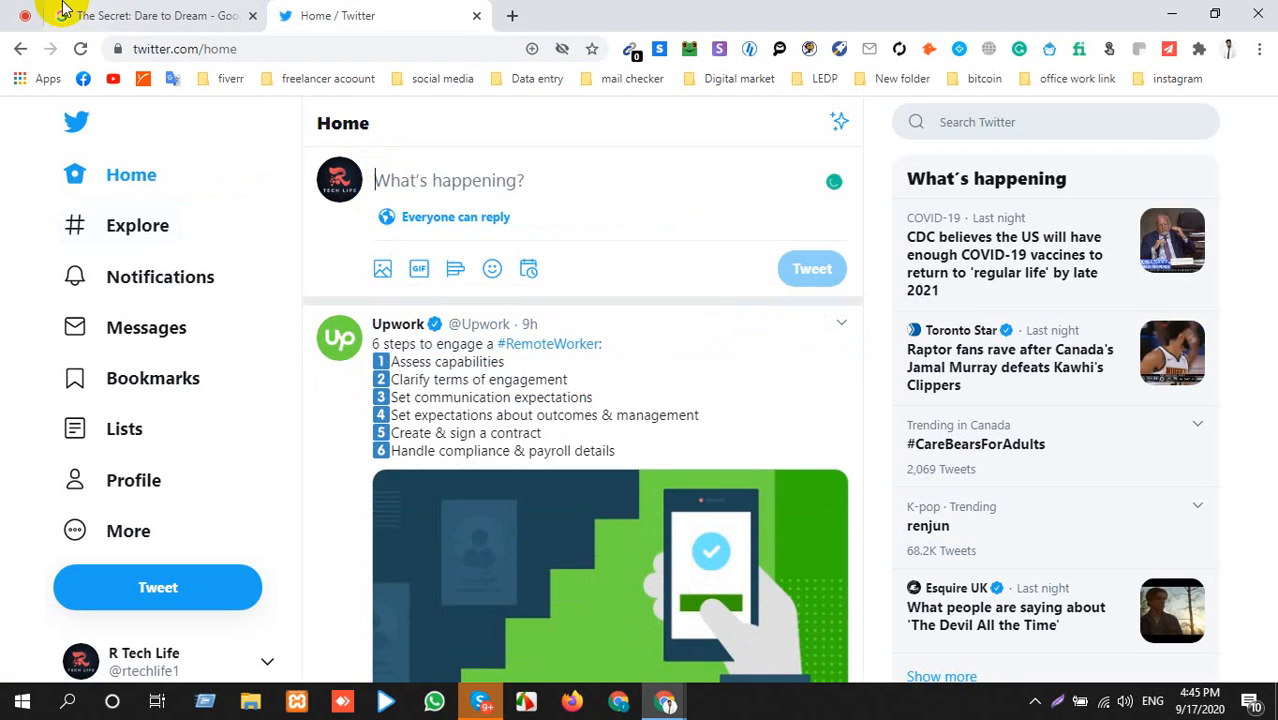
Copy the genre Romance/Drama from Google's movie information, paste it into the tweet and add the word "movie".
{"action": "left_click", "coordinate": [82, 14]}
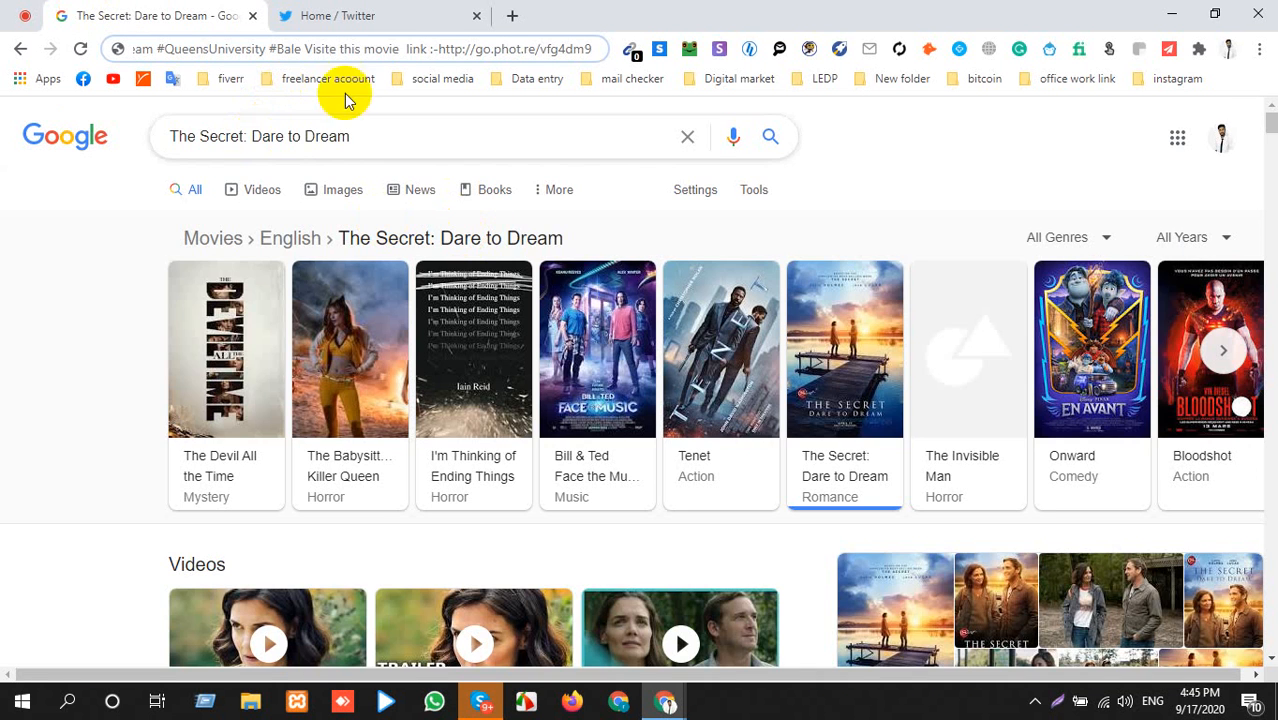
{"action": "scroll", "coordinate": [733, 365], "scroll_direction": "down", "scroll_amount": 5}
{"action": "scroll", "coordinate": [909, 322], "scroll_direction": "up", "scroll_amount": 1}
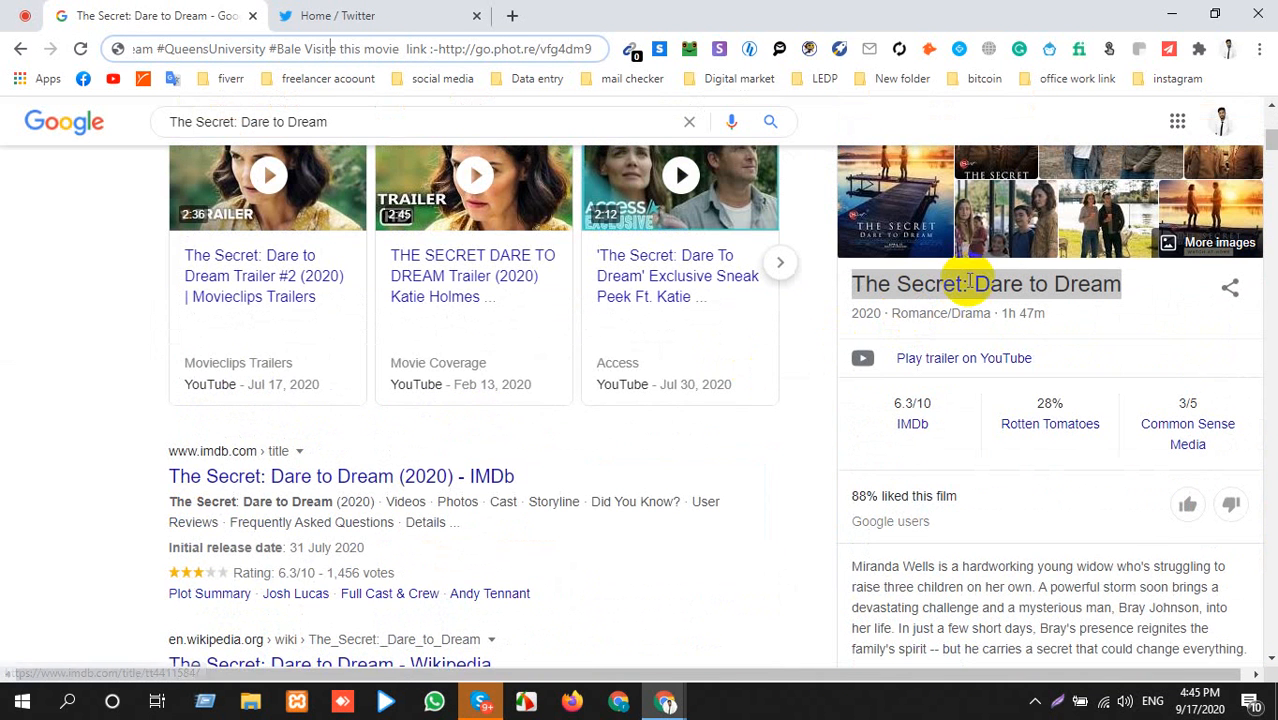
{"action": "left_click", "coordinate": [967, 281]}
{"action": "left_click", "coordinate": [944, 310]}
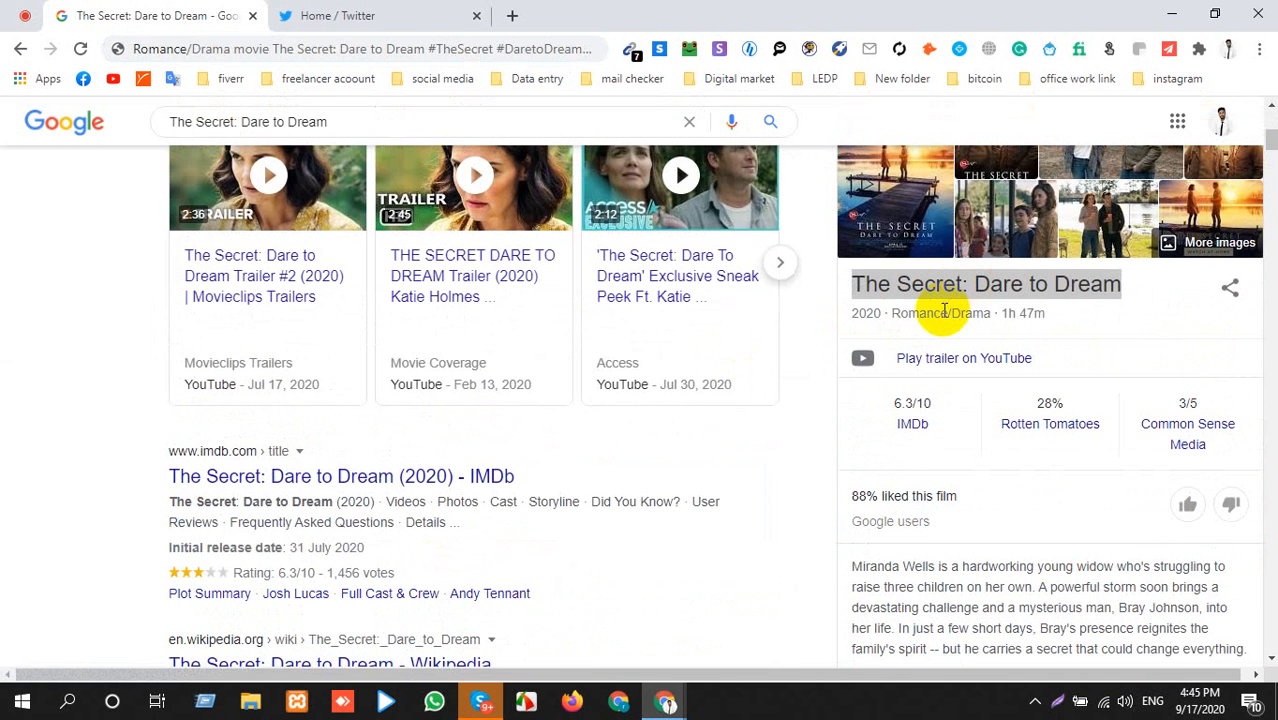
{"action": "triple_click", "coordinate": [935, 315]}
{"action": "left_click", "coordinate": [935, 315]}
{"action": "left_click", "coordinate": [900, 313]}
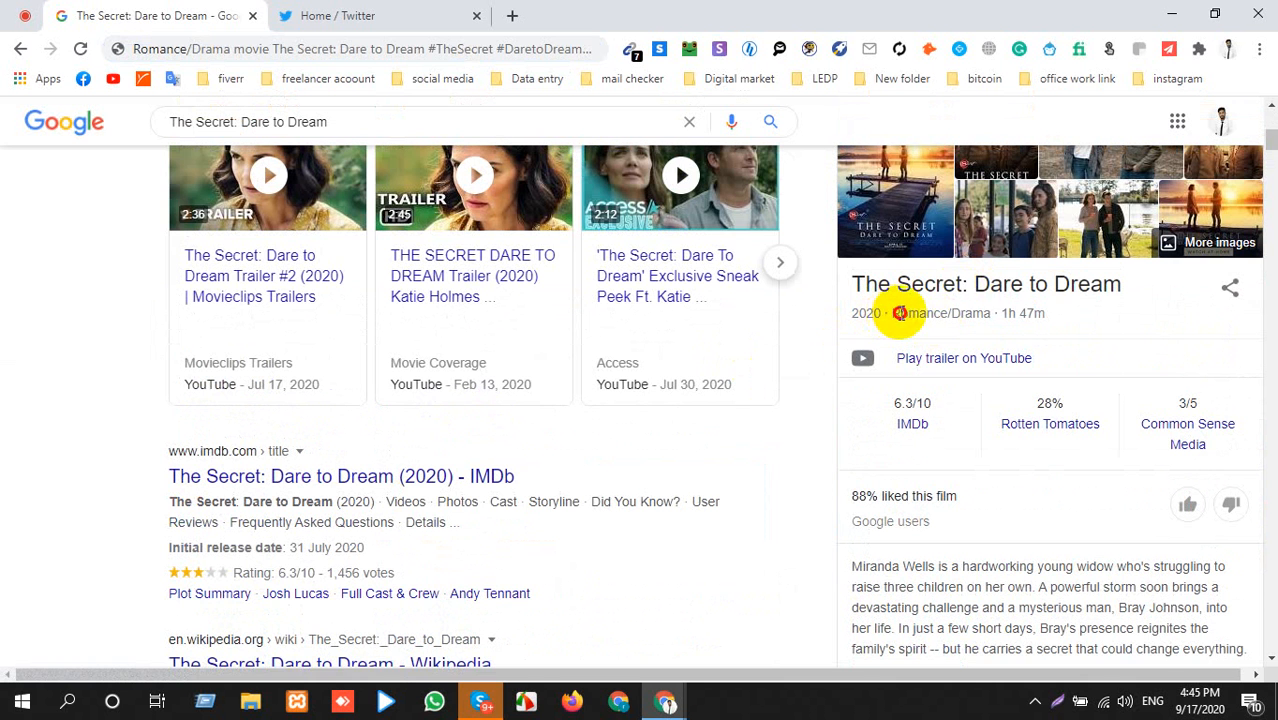
{"action": "left_click_drag", "start_coordinate": [900, 313], "coordinate": [987, 310]}
{"action": "left_click", "coordinate": [360, 15]}
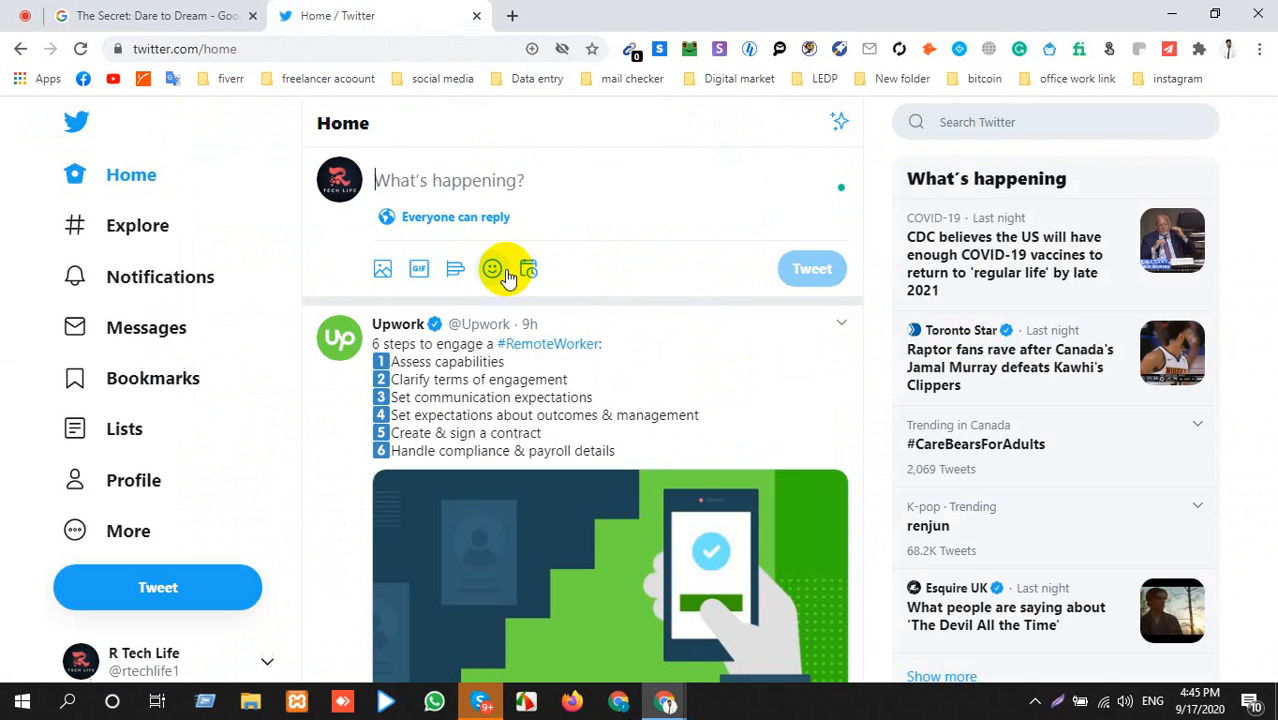
{"action": "key", "text": "ctrl+v"}
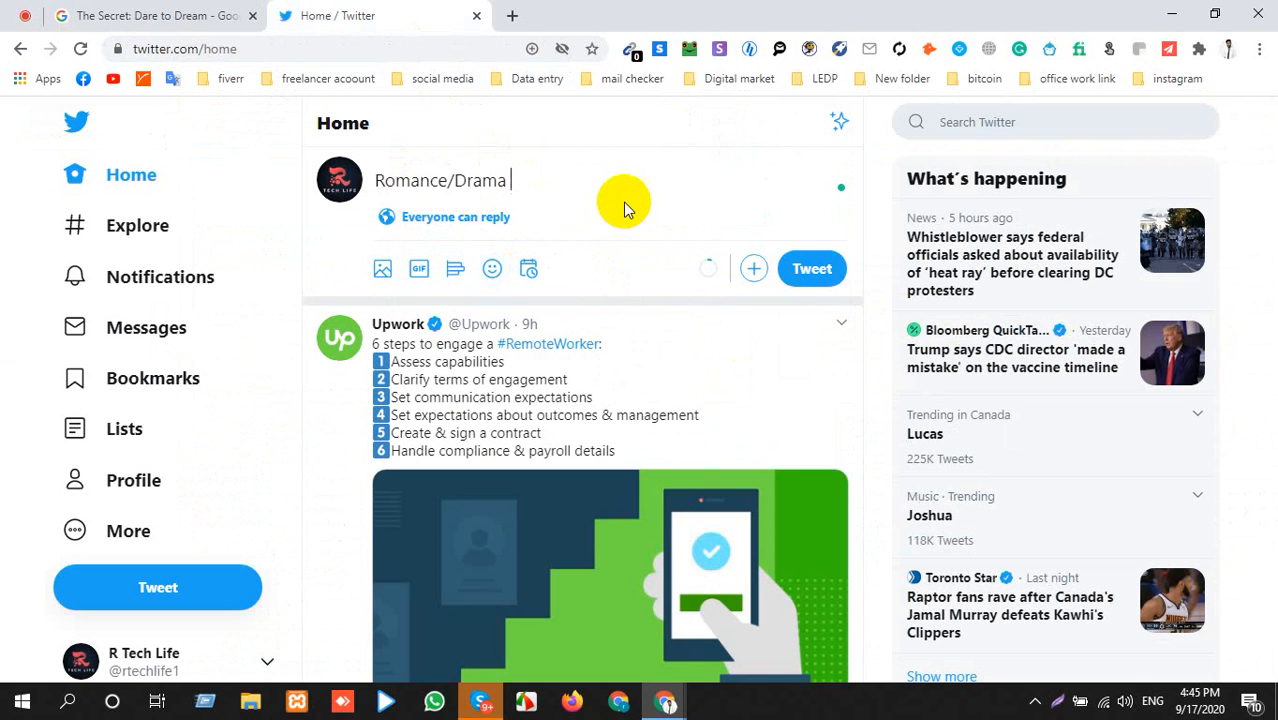
{"action": "type", "text": "movie"}
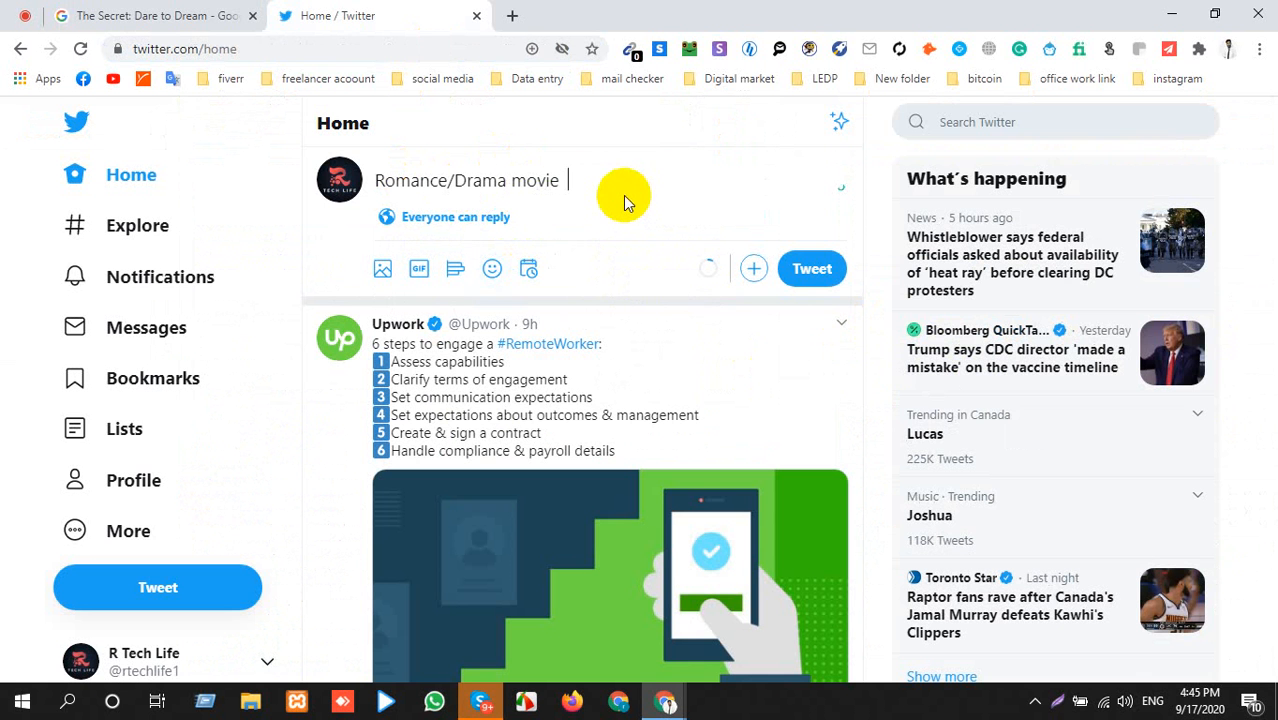
Copy the title "The Secret: Dare to Dream" from Google, append it to the tweet and remove the extra space before it.
{"action": "left_click", "coordinate": [185, 15]}
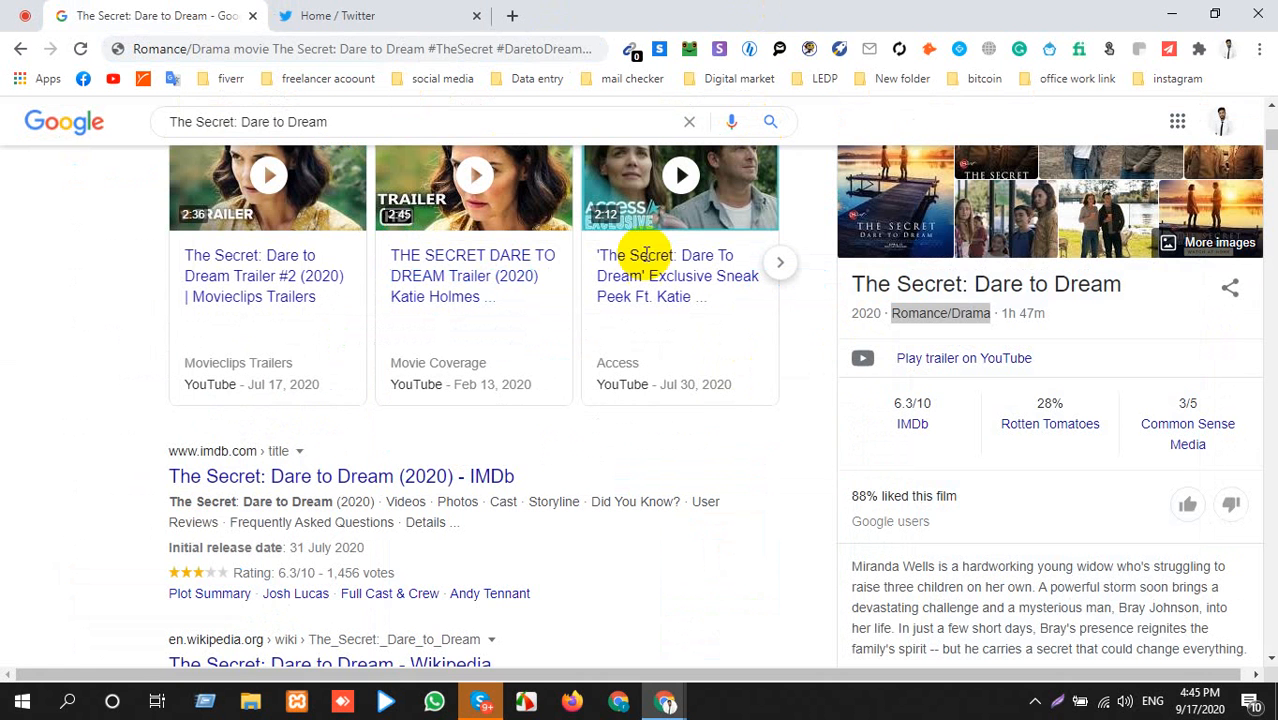
{"action": "triple_click", "coordinate": [1013, 283]}
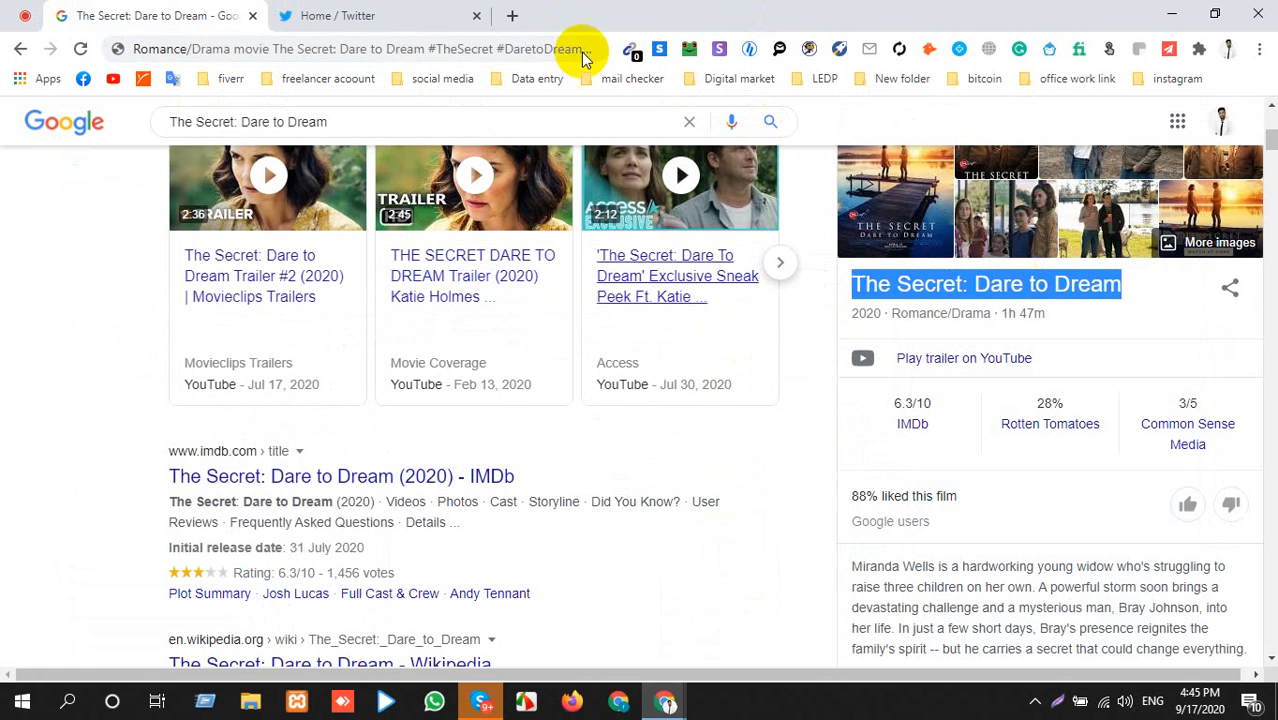
{"action": "left_click", "coordinate": [465, 15]}
{"action": "key", "text": "ctrl+v"}
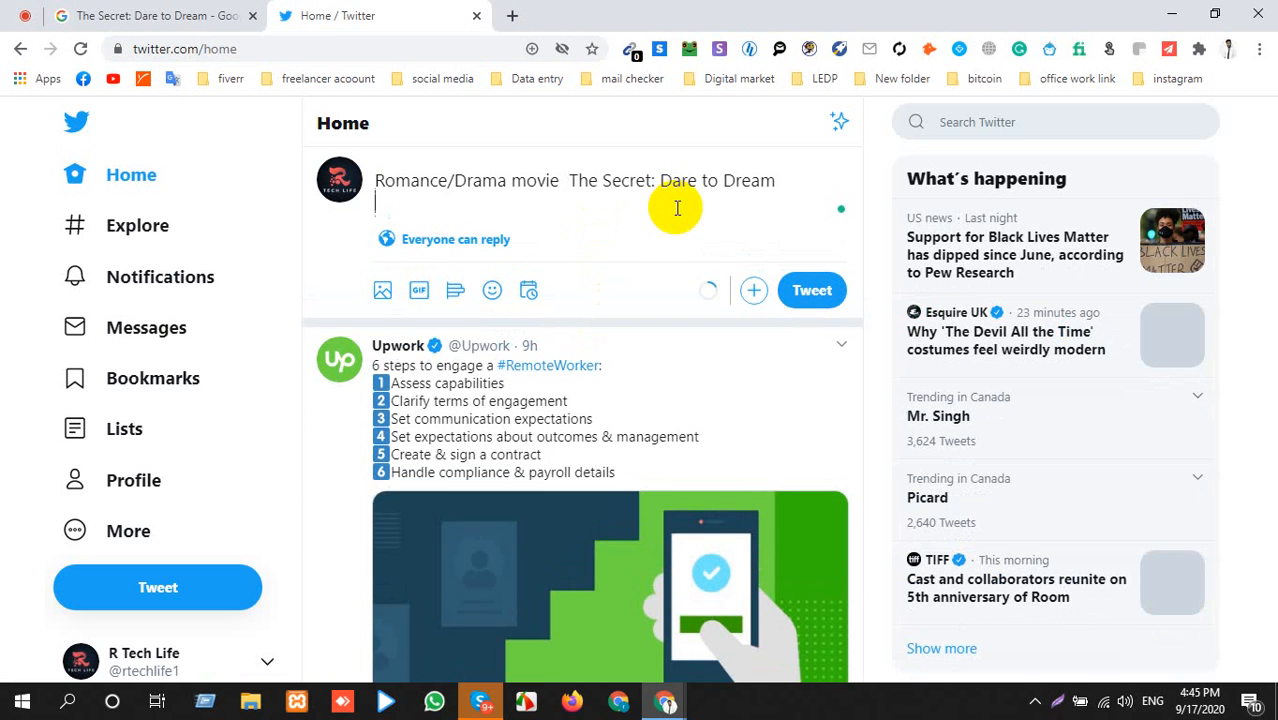
{"action": "left_click", "coordinate": [569, 180]}
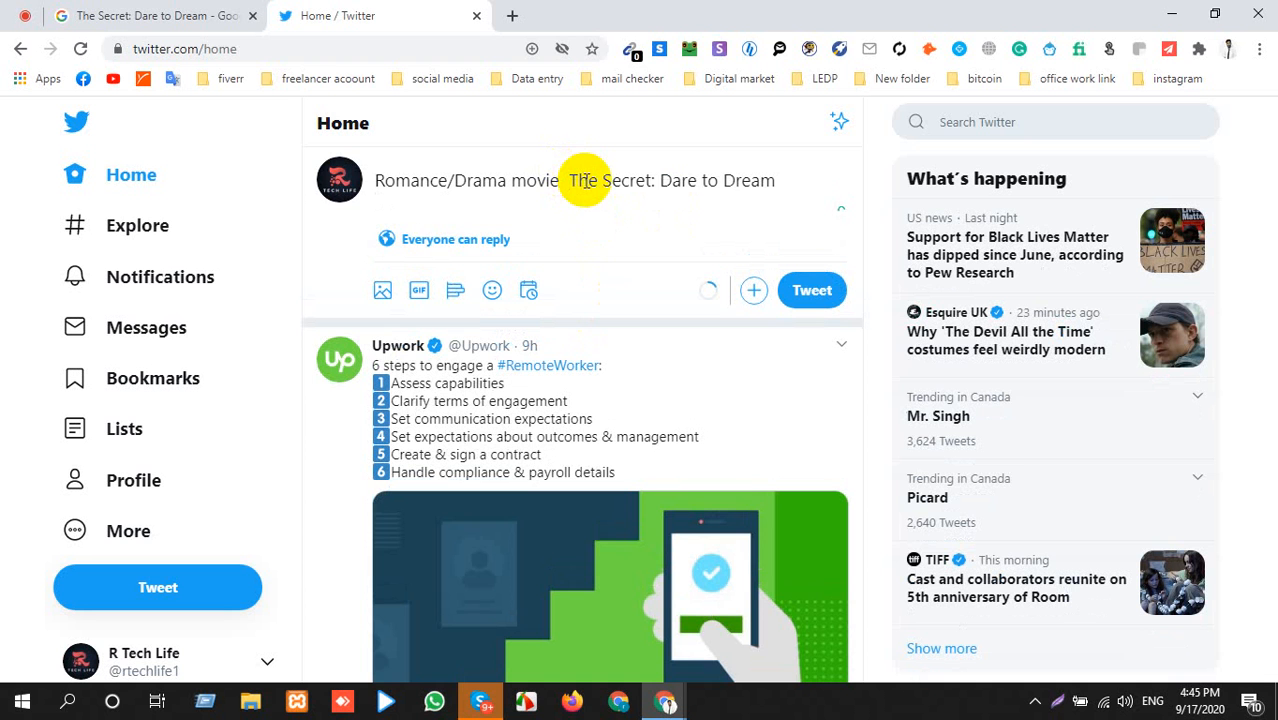
{"action": "key", "text": "BackSpace"}
{"action": "left_click", "coordinate": [788, 175]}
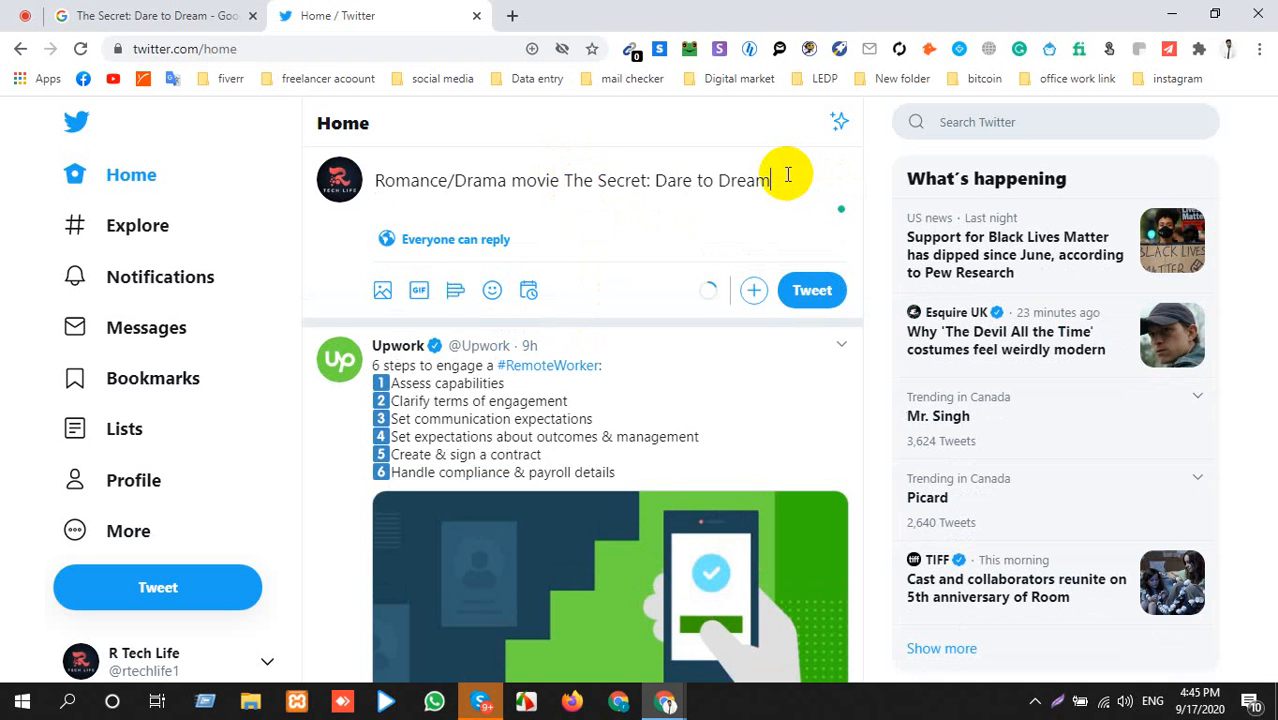
Select the name of the first topic listed as Trending in Canada.
{"action": "left_click_drag", "start_coordinate": [990, 405], "coordinate": [907, 405]}
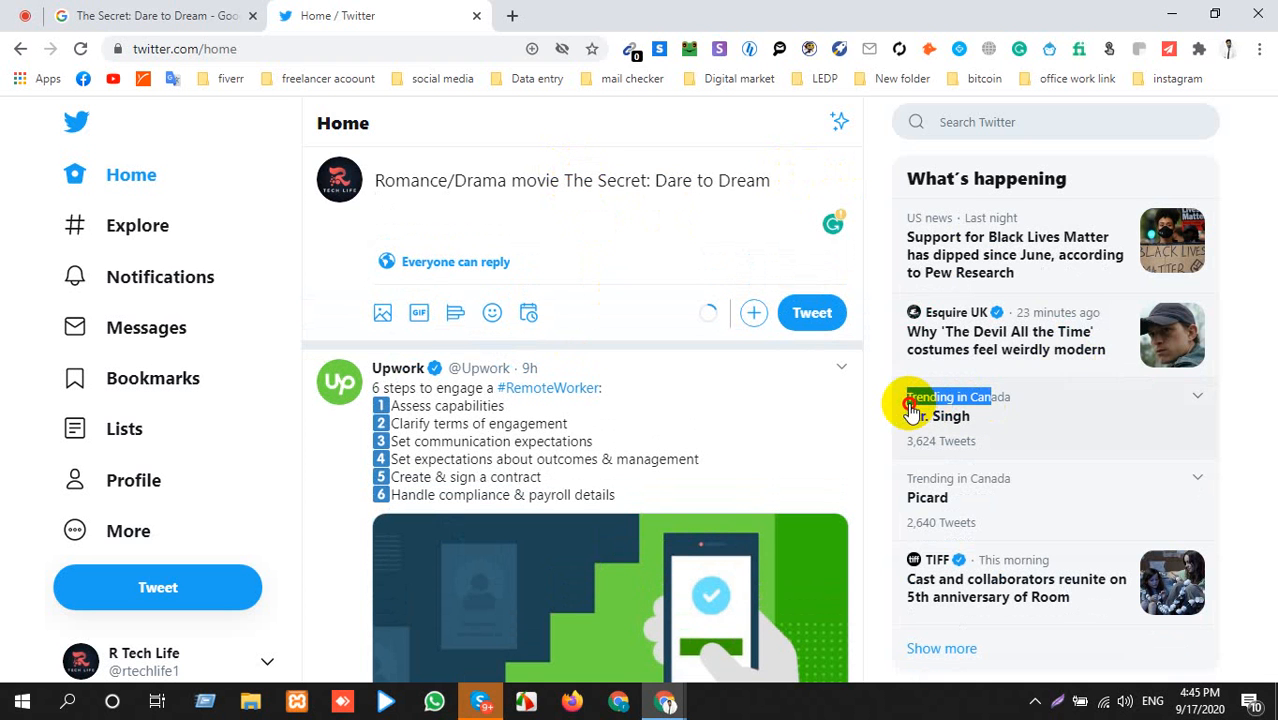
{"action": "left_click_drag", "start_coordinate": [1004, 420], "coordinate": [882, 419]}
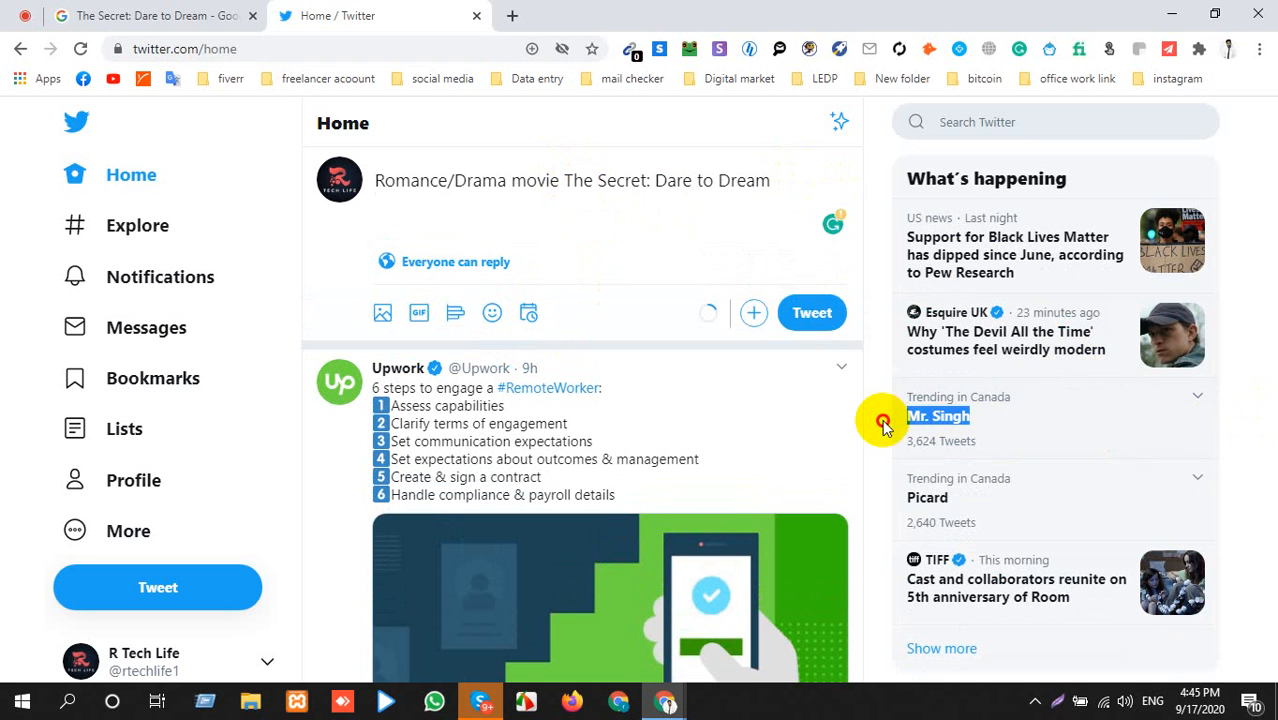
Add the trending topics Mr. Singh and Picard as hashtags below the movie title in the tweet draft.
{"action": "left_click", "coordinate": [425, 212]}
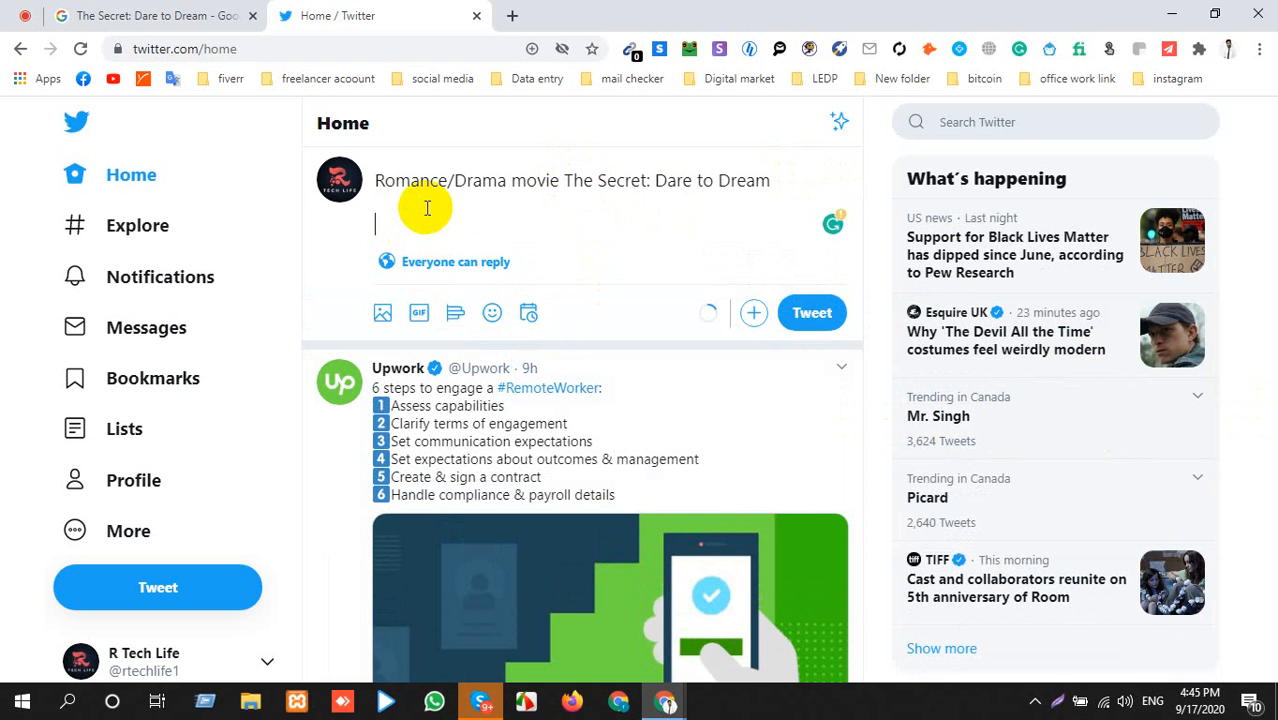
{"action": "type", "text": "#"}
{"action": "key", "text": "ctrl+v"}
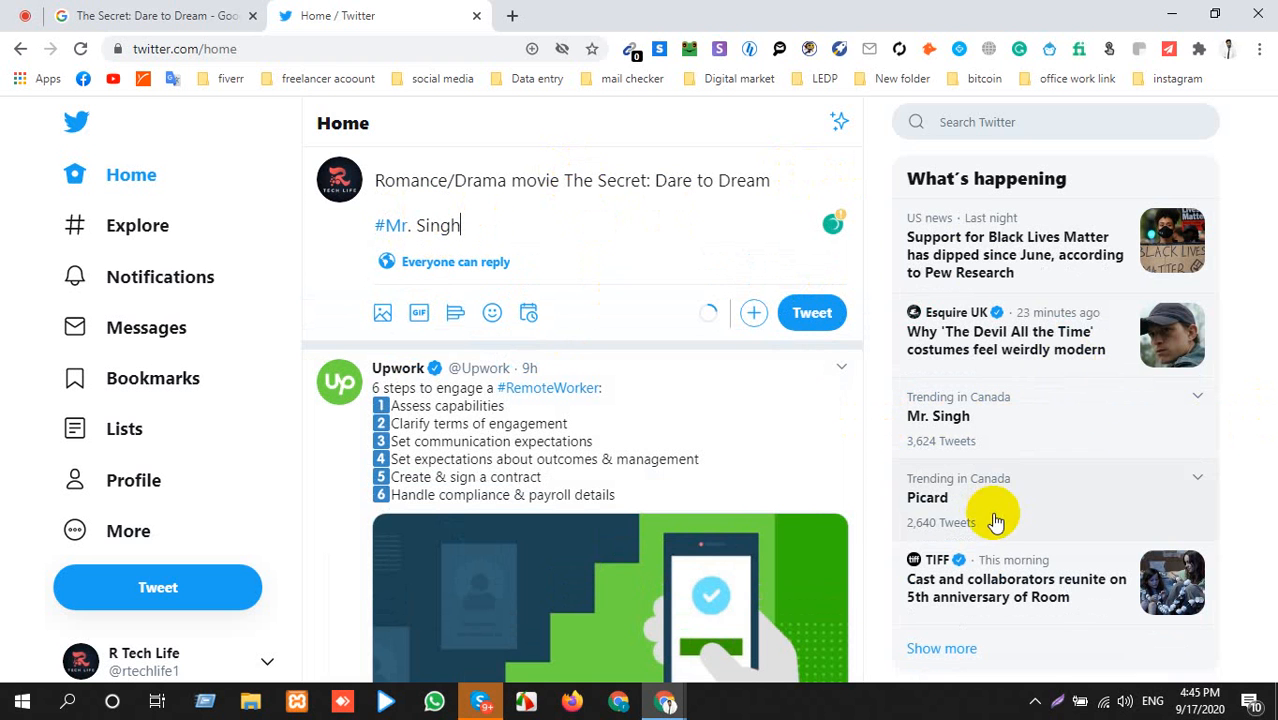
{"action": "left_click_drag", "start_coordinate": [930, 503], "coordinate": [884, 500]}
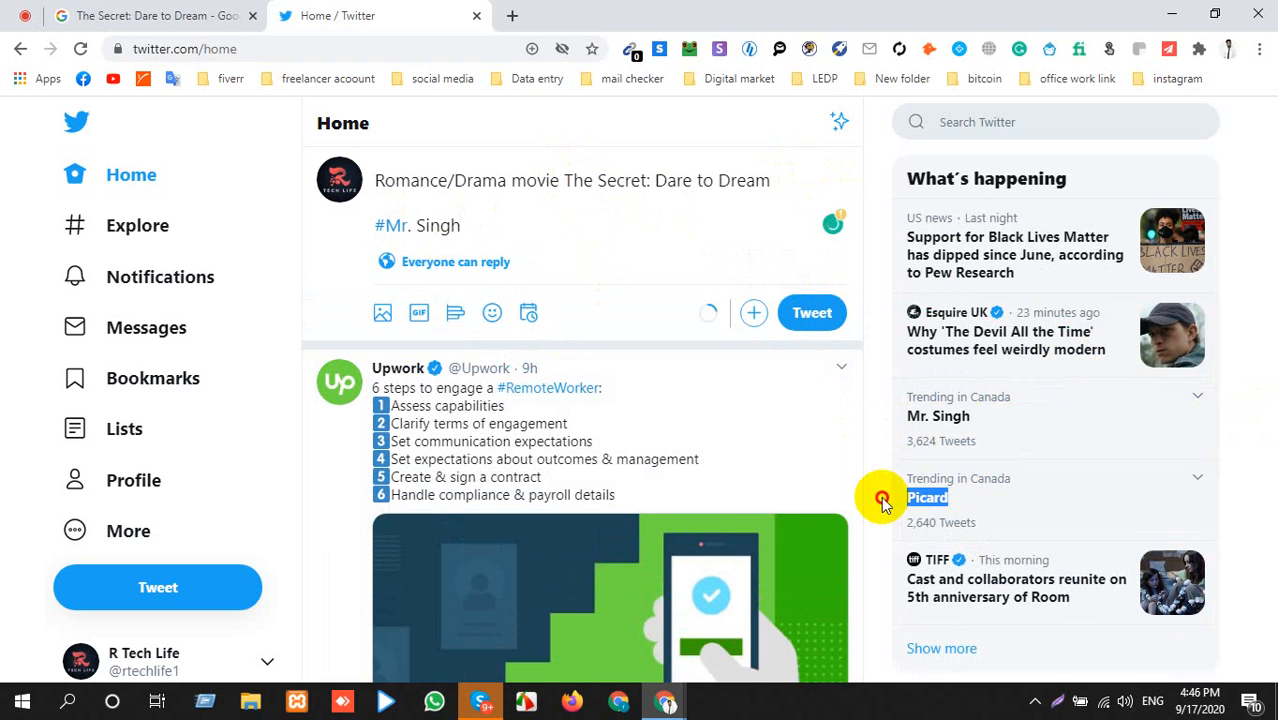
{"action": "left_click", "coordinate": [498, 220]}
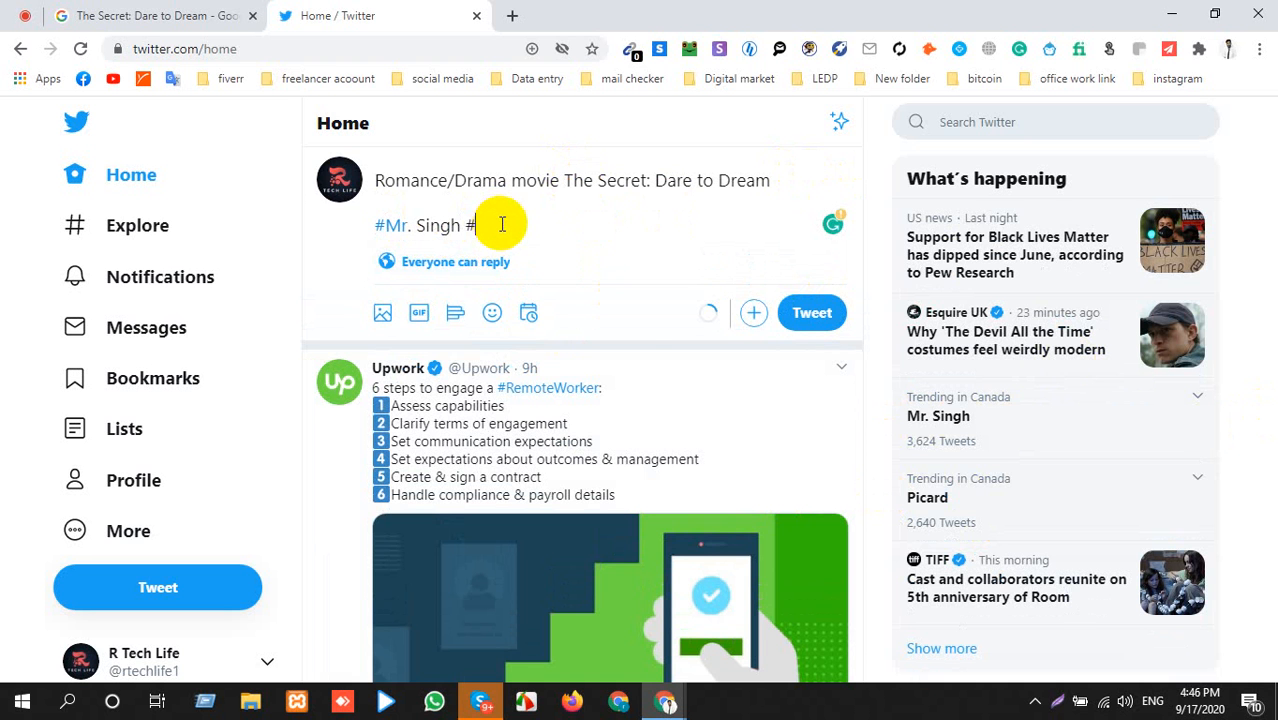
{"action": "type", "text": "#"}
{"action": "key", "text": "ctrl+v"}
Remove the space inside the "#Mr. Singh" hashtag and the blank line above the hashtags.
{"action": "left_click", "coordinate": [416, 224]}
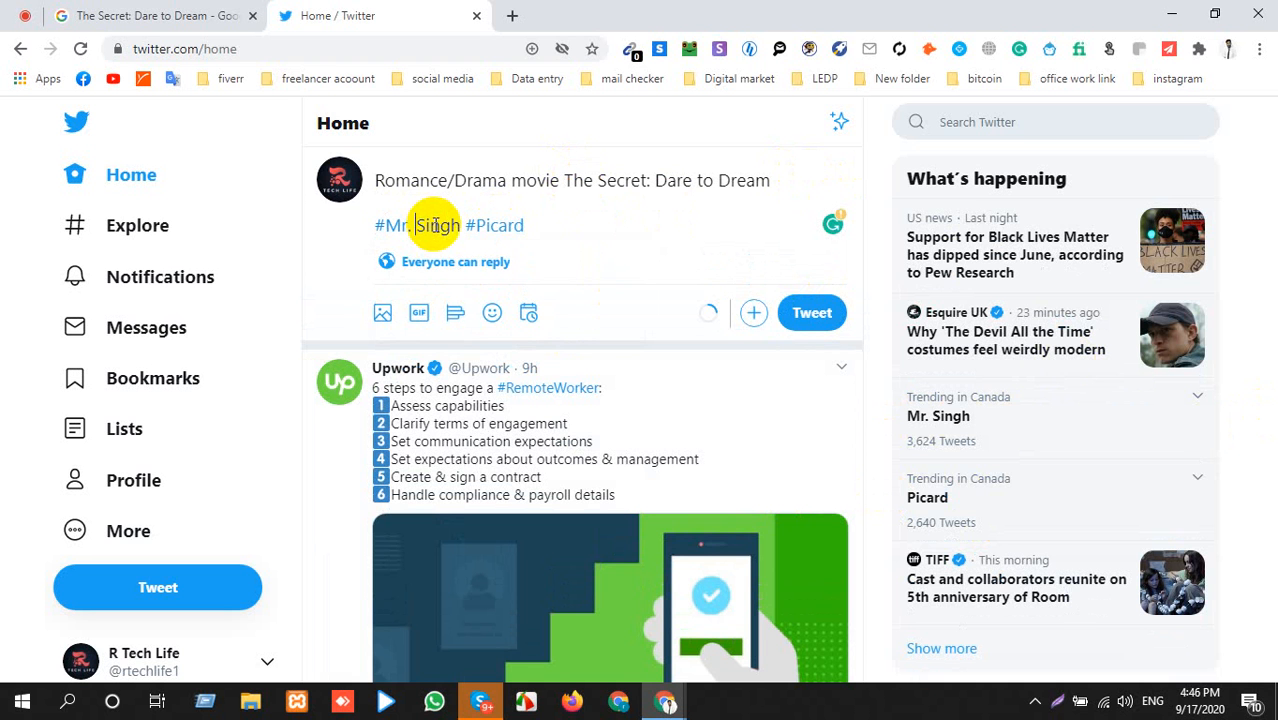
{"action": "key", "text": "BackSpace"}
{"action": "left_click", "coordinate": [451, 201]}
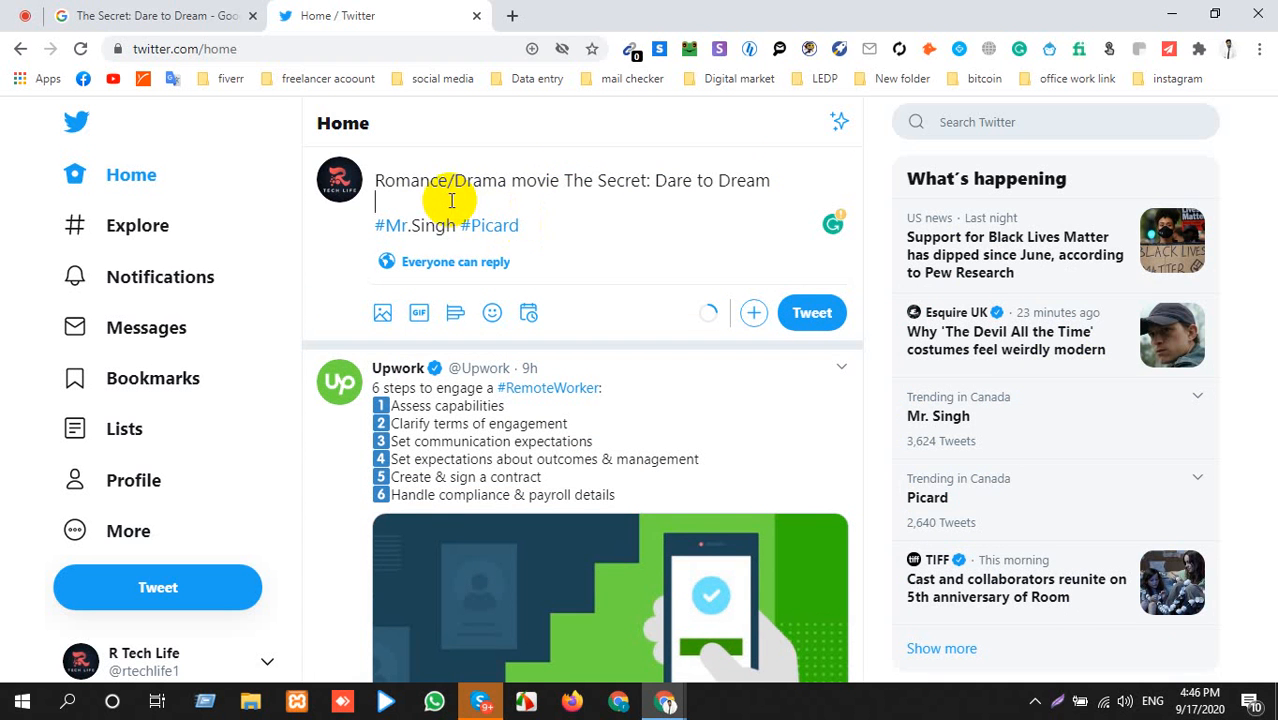
{"action": "key", "text": "BackSpace"}
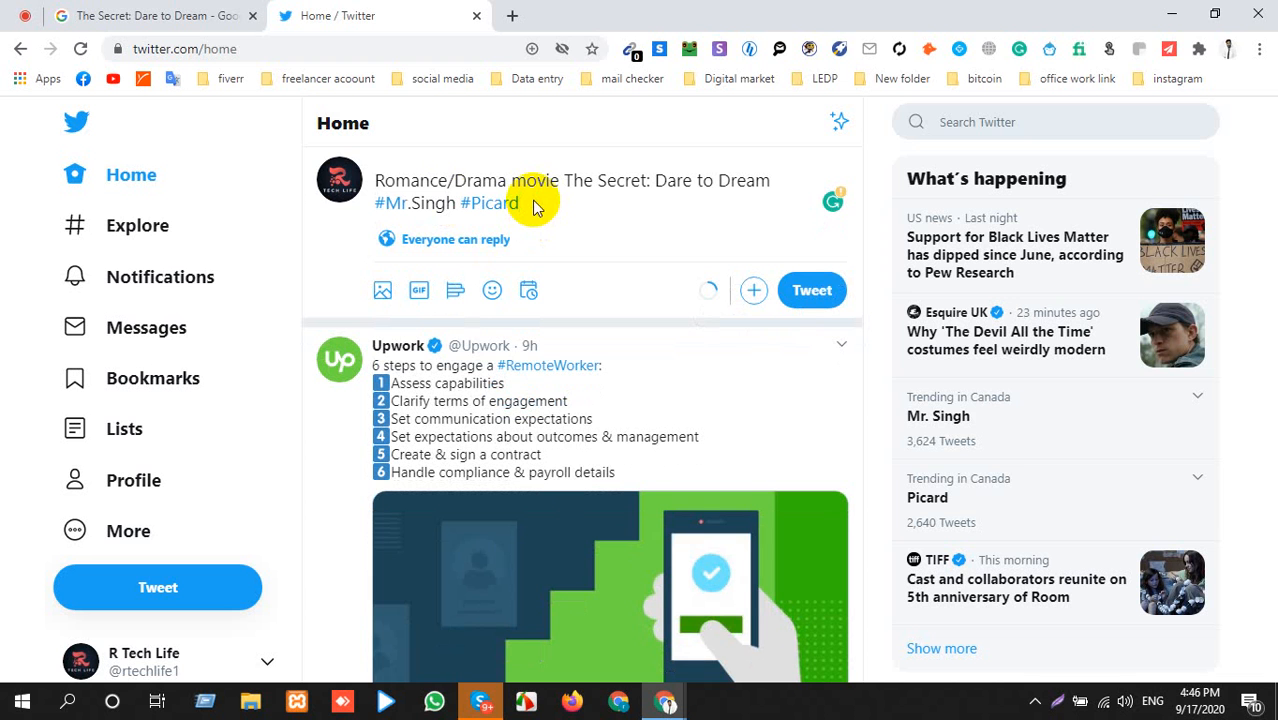
Add a line reading "please visite this link:-" below the hashtags in the tweet draft.
{"action": "left_click", "coordinate": [525, 204]}
{"action": "key", "text": "Return"}
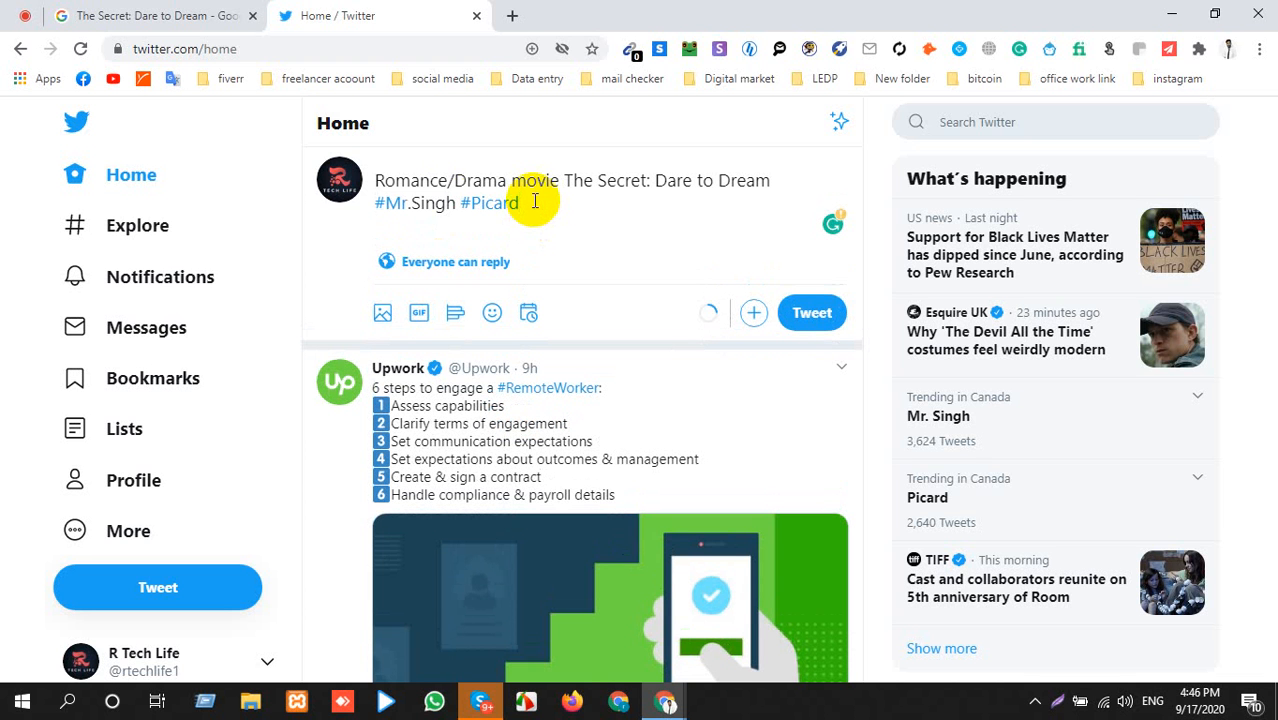
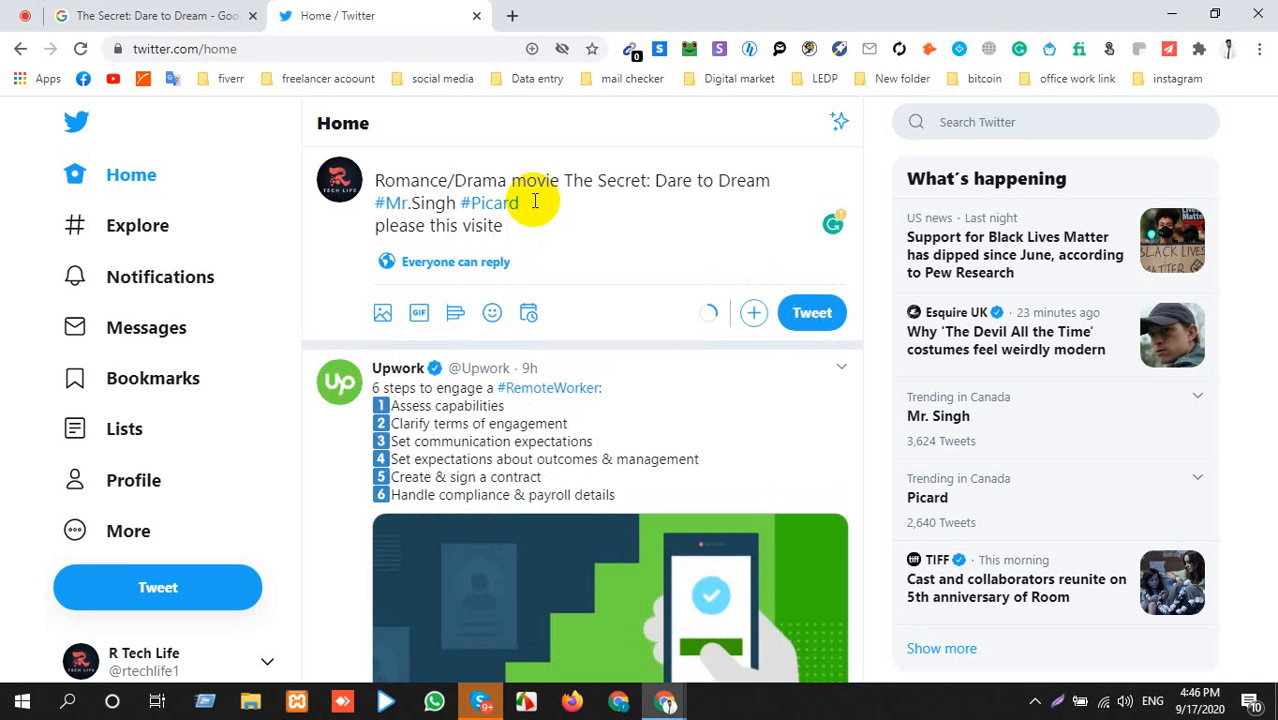
{"action": "double_click", "coordinate": [446, 225]}
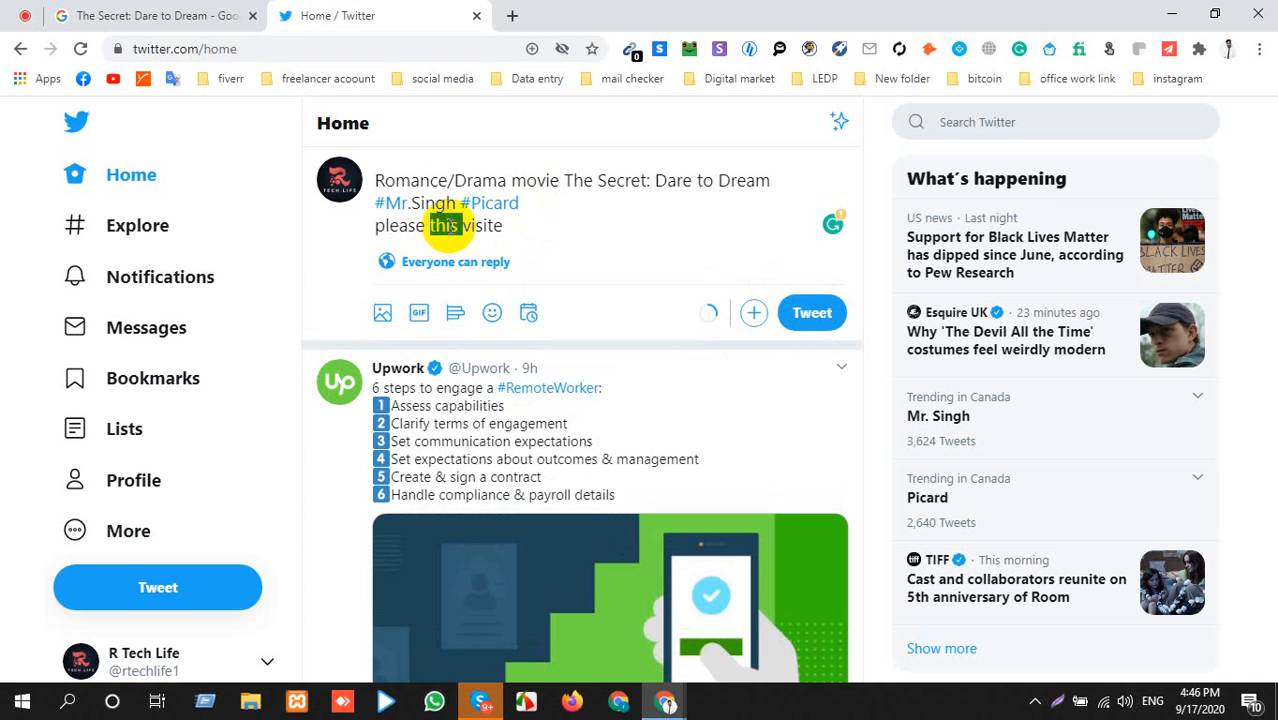
{"action": "key", "text": "BackSpace"}
{"action": "left_click", "coordinate": [511, 225]}
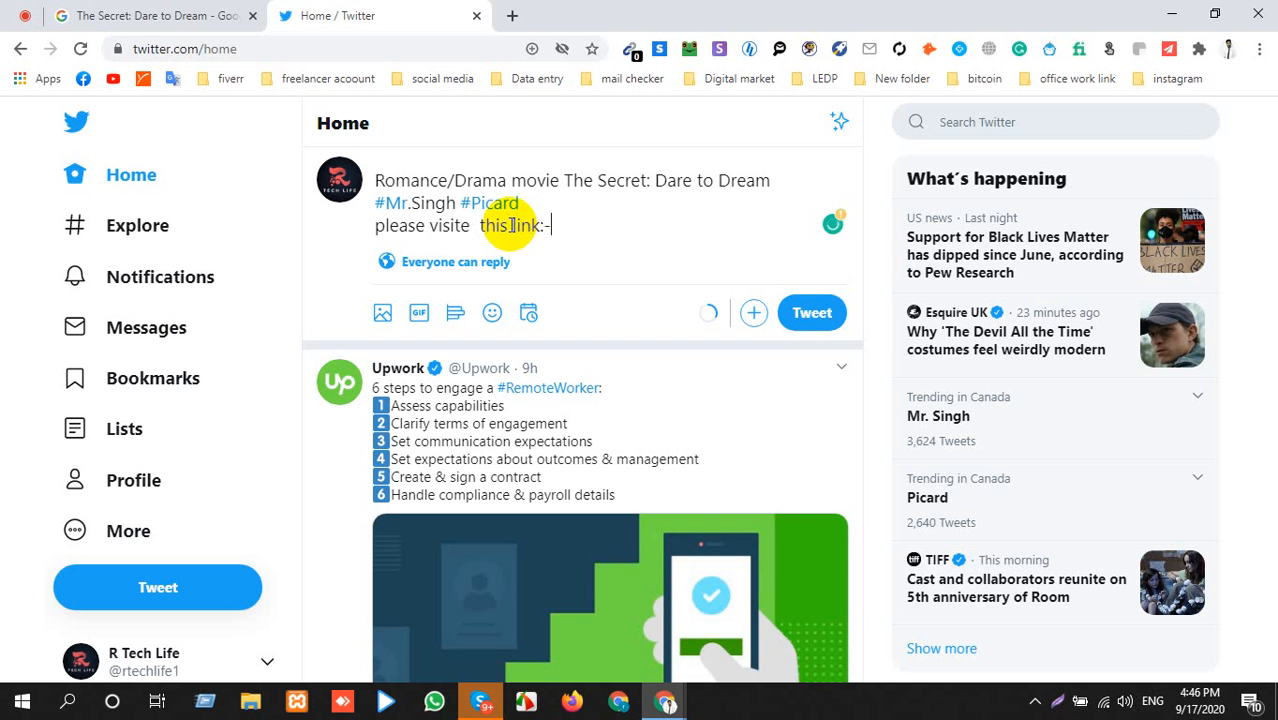
Copy the shortened link from the PicSee window and paste it at the end of the tweet draft.
{"action": "key", "text": "alt+Tab"}
{"action": "left_click", "coordinate": [752, 180]}
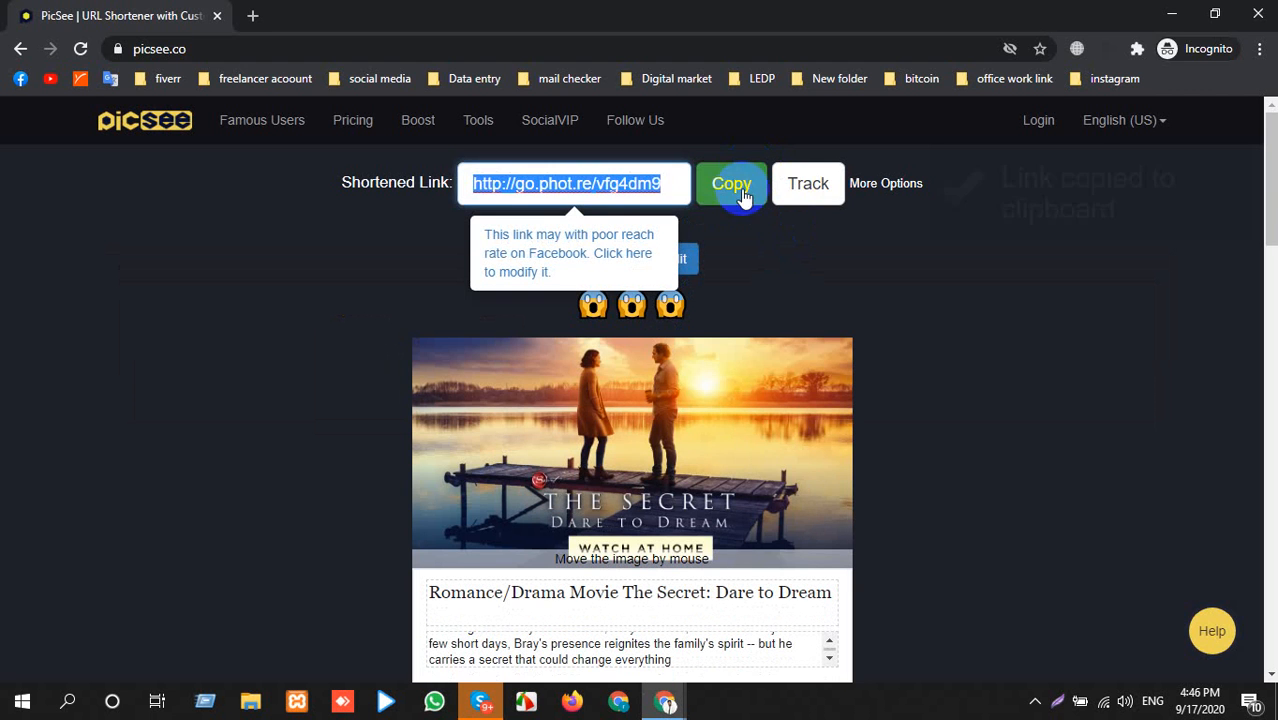
{"action": "key", "text": "alt+Tab"}
{"action": "key", "text": "ctrl+v"}
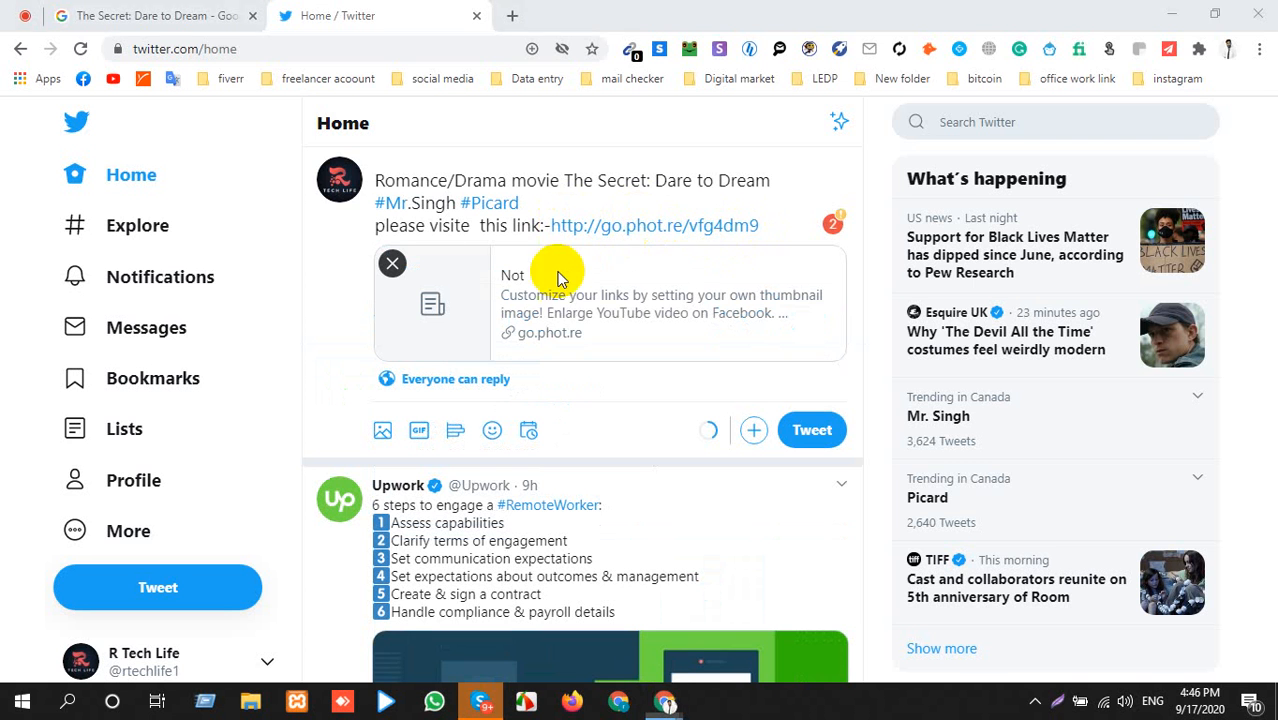
{"action": "key", "text": "alt+Tab"}
{"action": "left_click", "coordinate": [605, 183]}
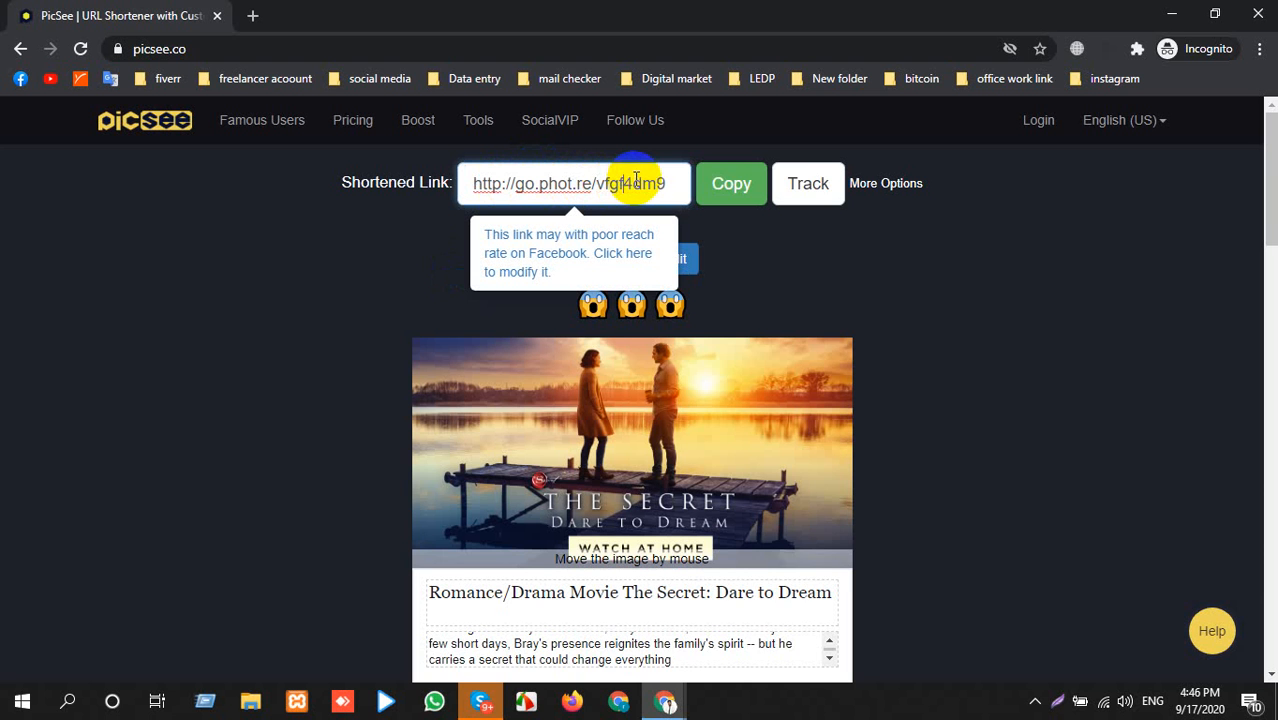
{"action": "left_click", "coordinate": [751, 192]}
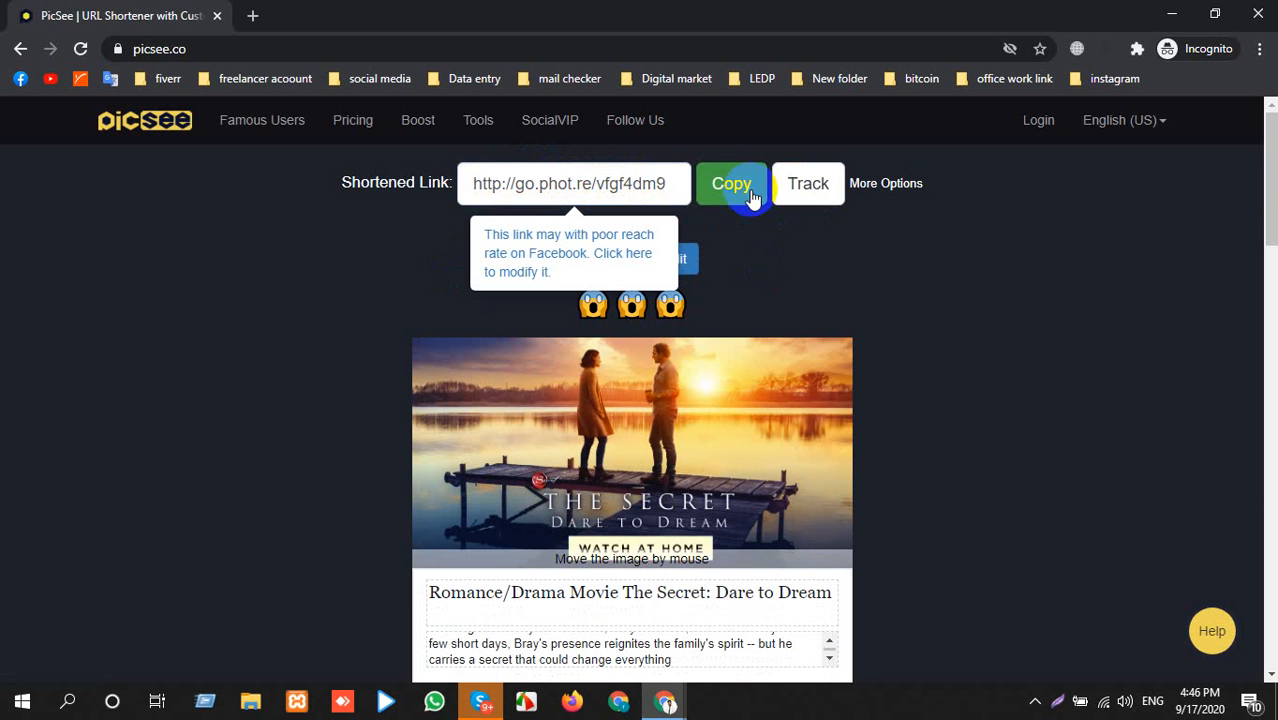
{"action": "key", "text": "alt+Tab"}
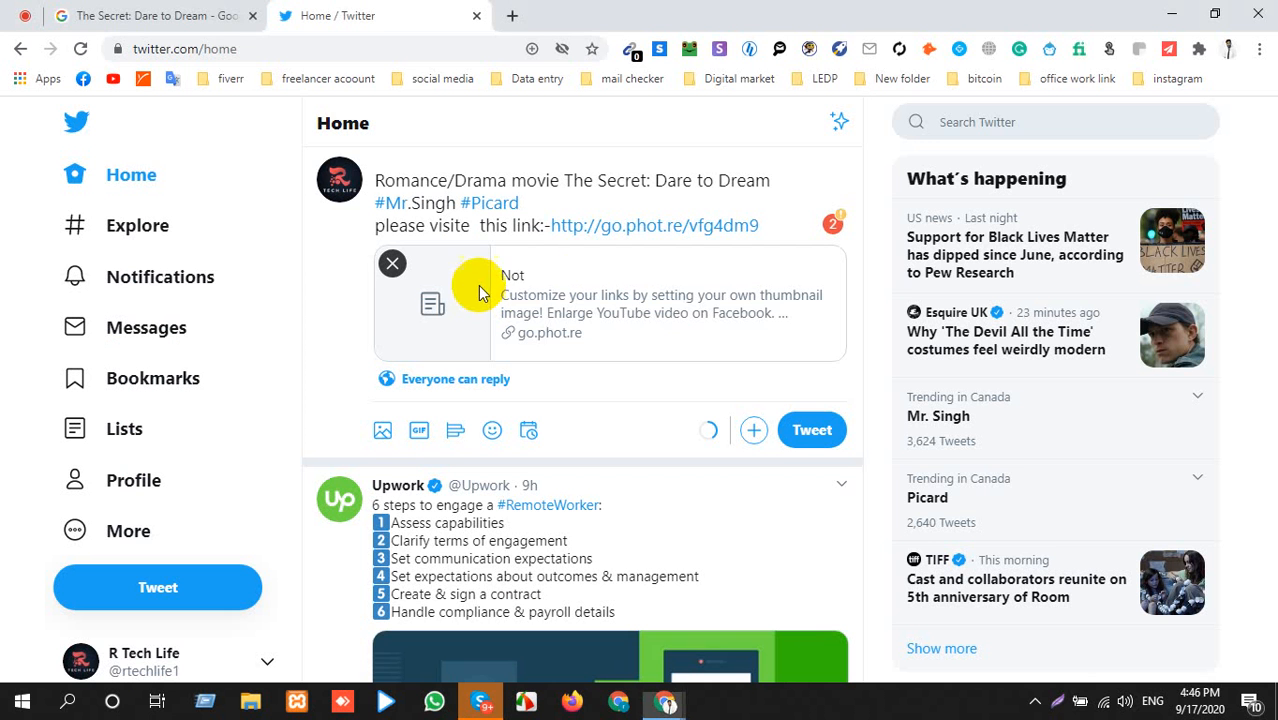
{"action": "left_click_drag", "start_coordinate": [551, 225], "coordinate": [763, 226]}
{"action": "key", "text": "ctrl+v"}
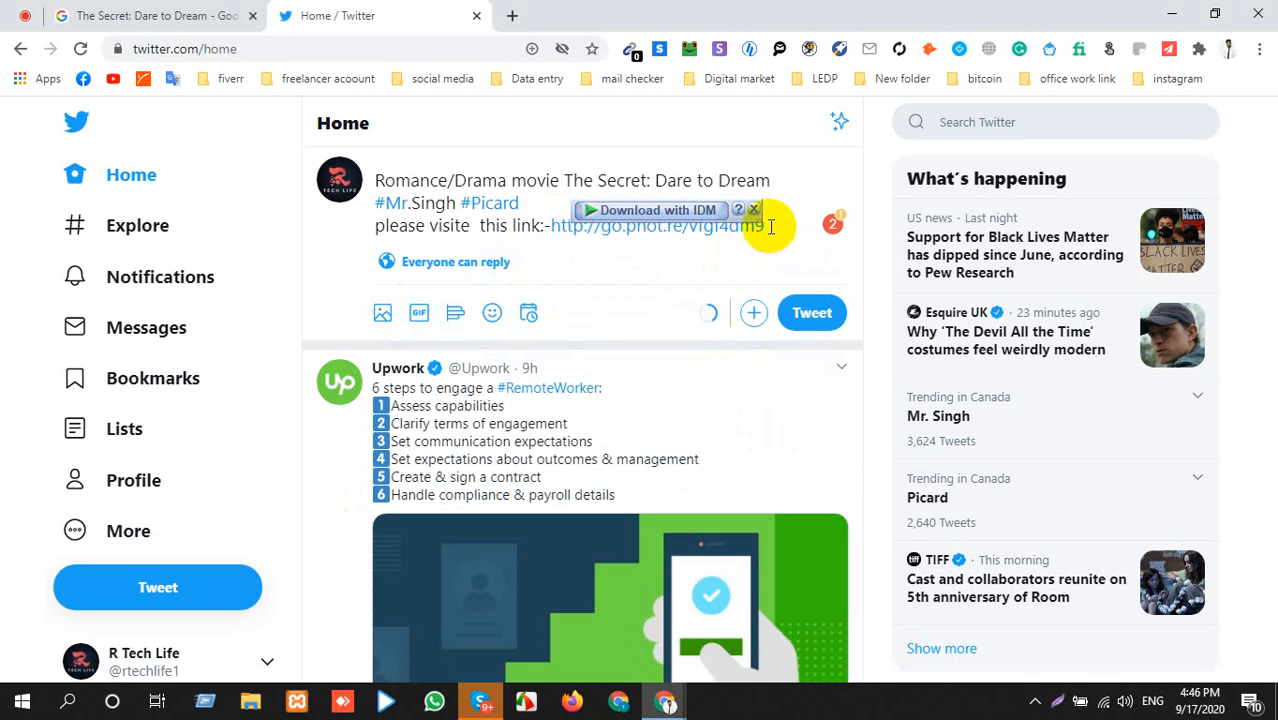
{"action": "left_click_drag", "start_coordinate": [771, 226], "coordinate": [342, 171]}
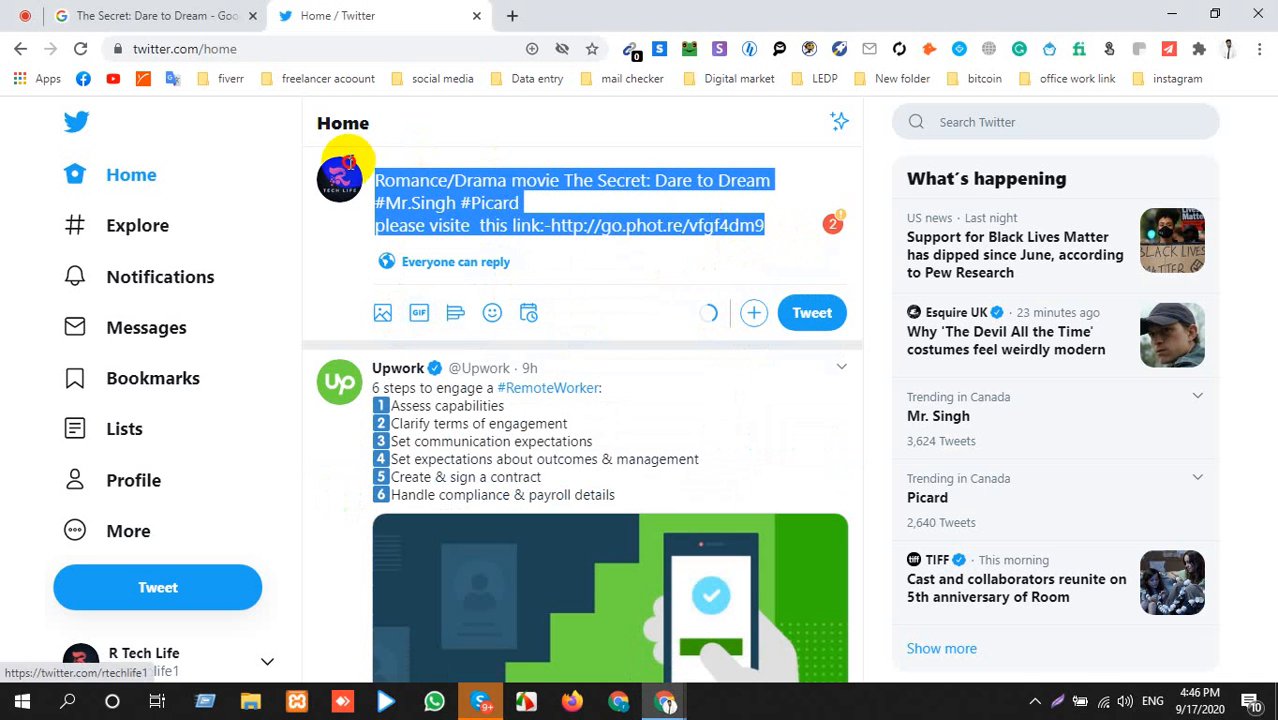
{"action": "left_click", "coordinate": [804, 313]}
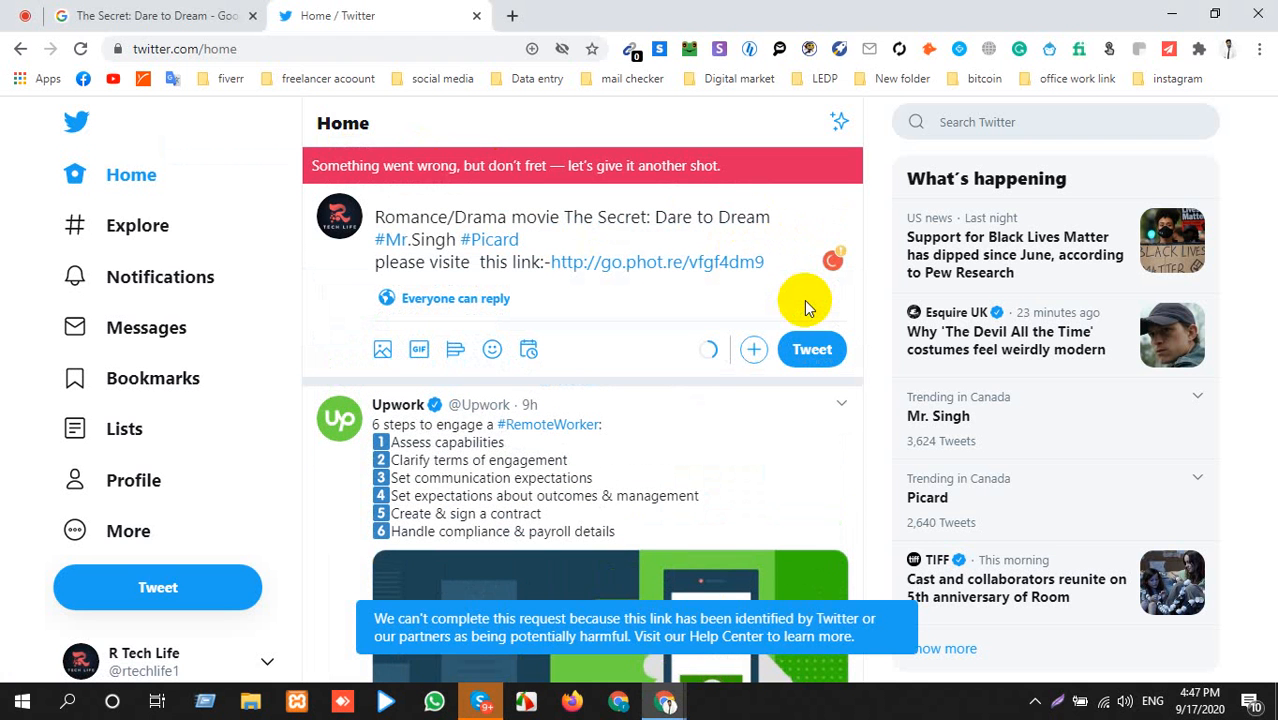
Log out of the R Tech Life account and confirm the logout.
{"action": "scroll", "coordinate": [143, 630], "scroll_direction": "down", "scroll_amount": 1}
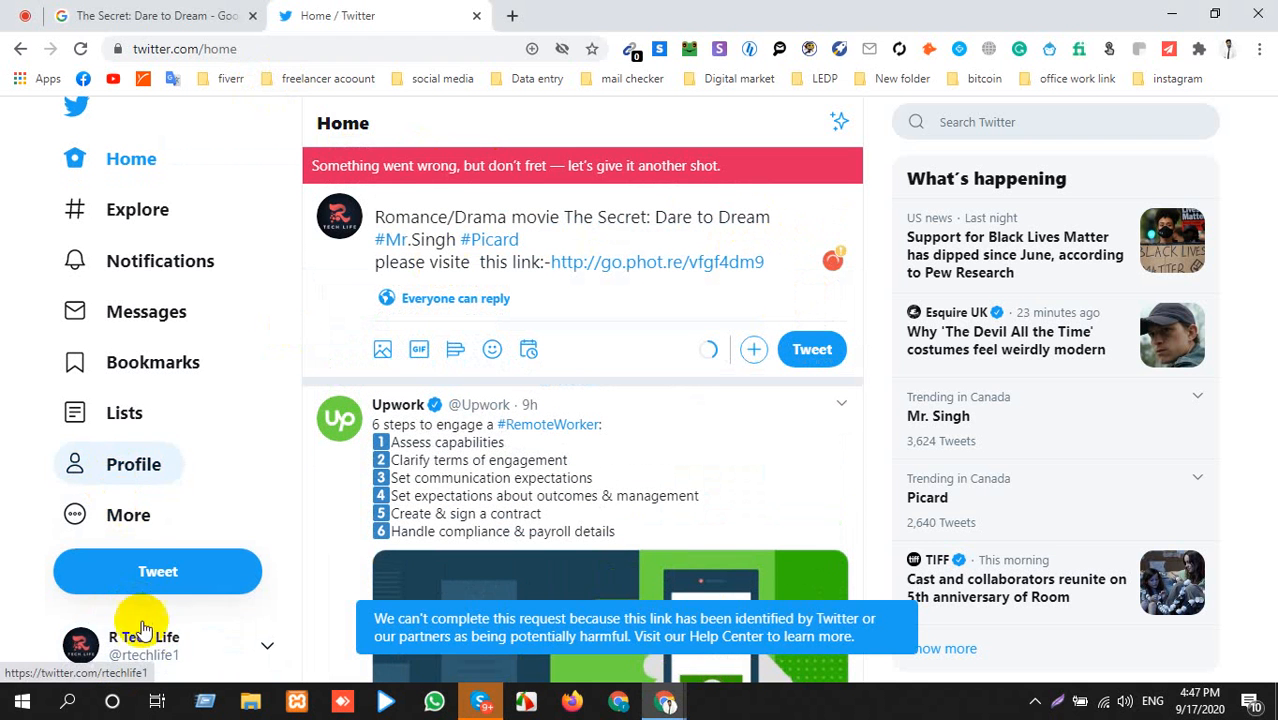
{"action": "scroll", "coordinate": [200, 491], "scroll_direction": "down", "scroll_amount": 4}
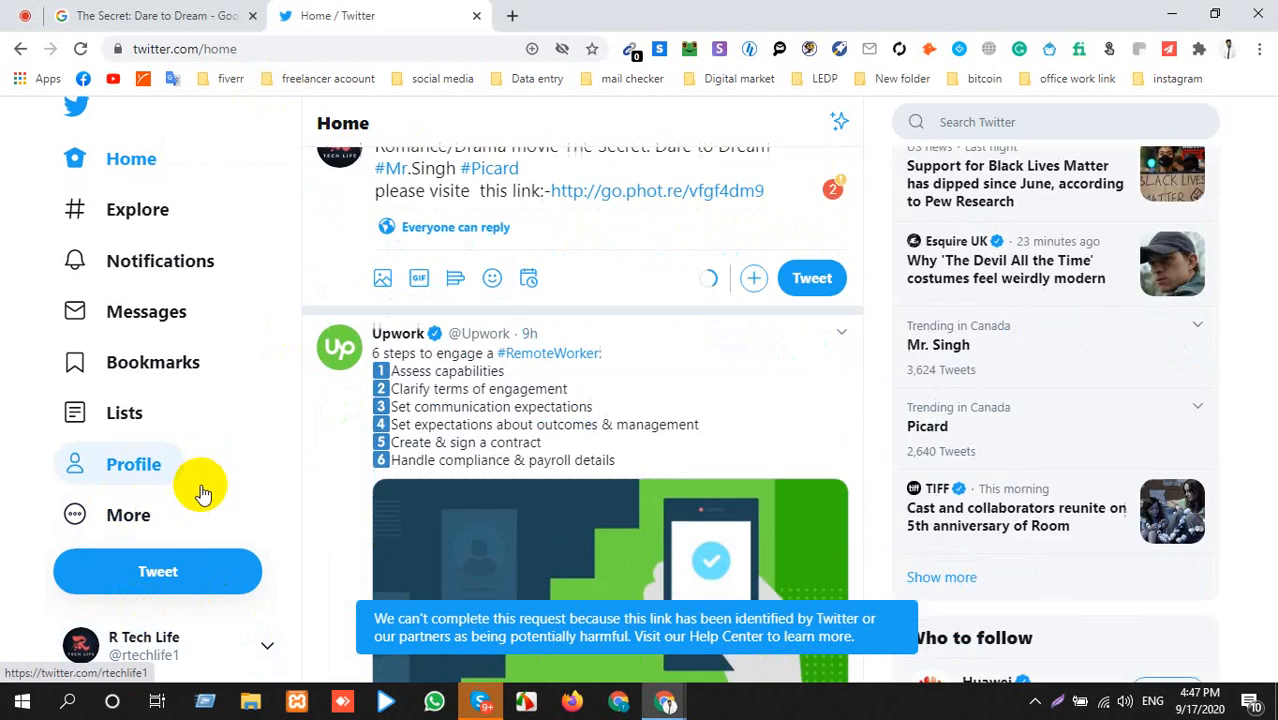
{"action": "left_click", "coordinate": [203, 652]}
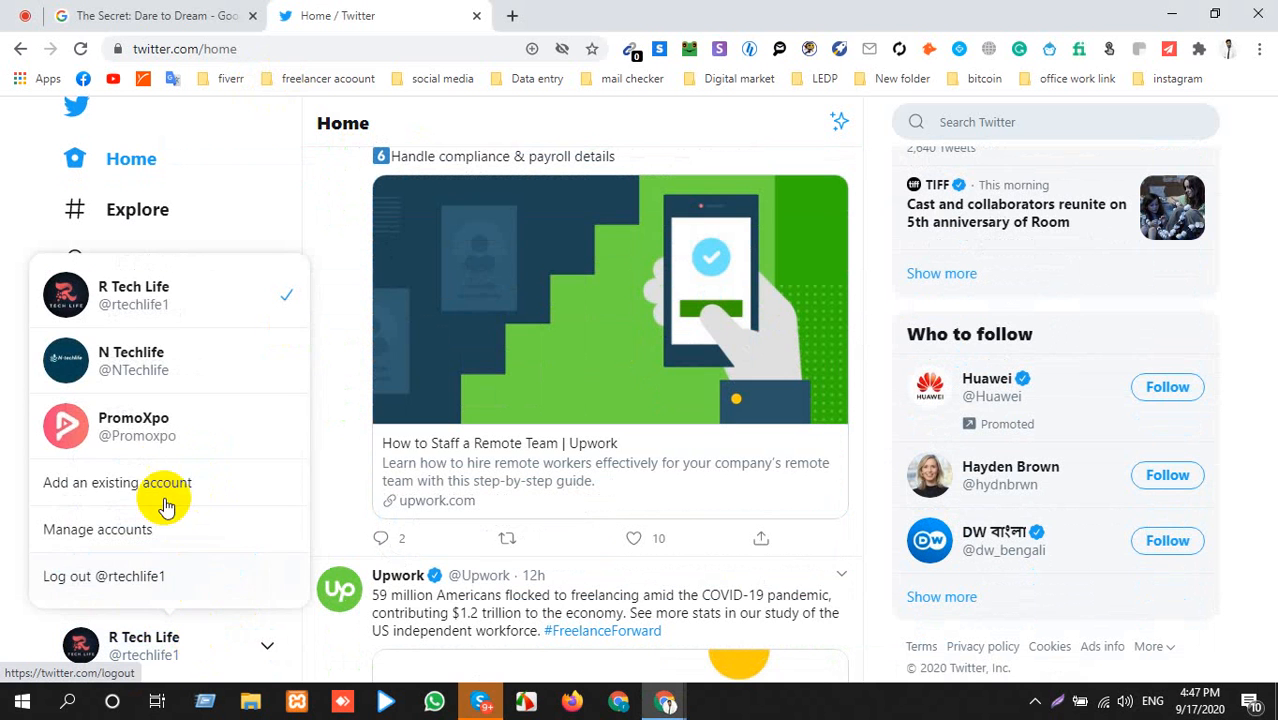
{"action": "left_click", "coordinate": [163, 579]}
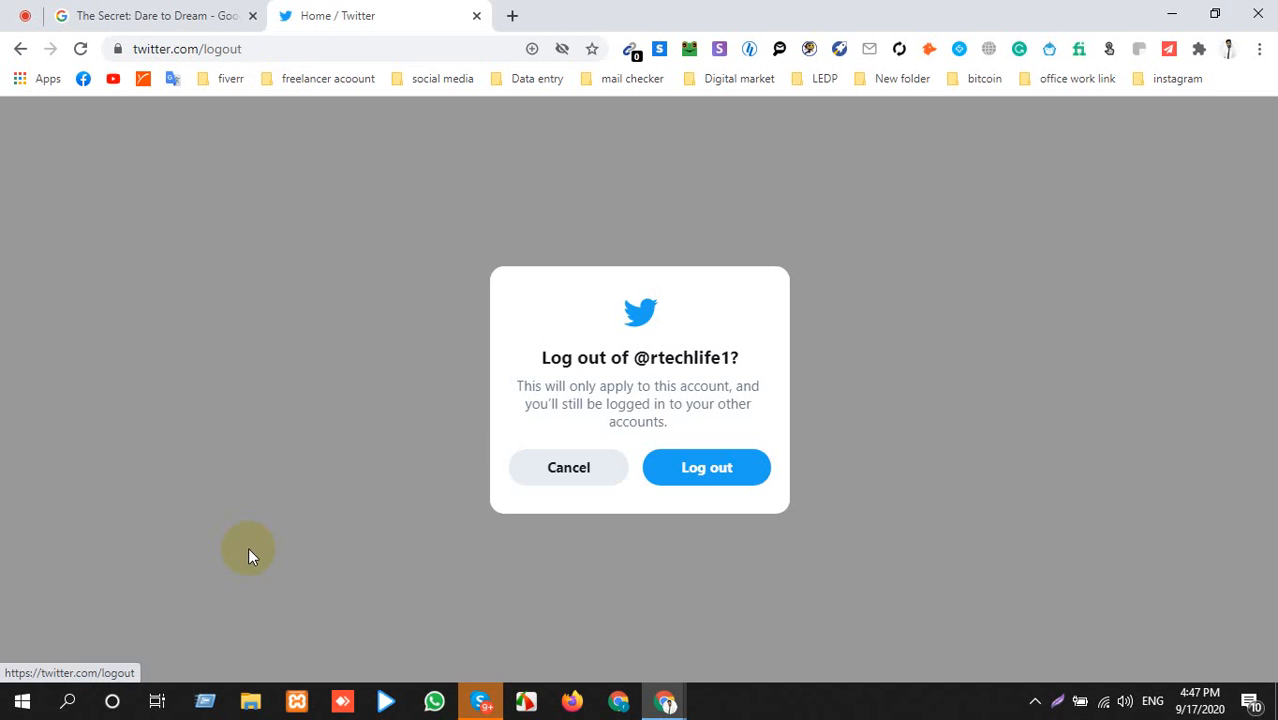
{"action": "left_click", "coordinate": [680, 467]}
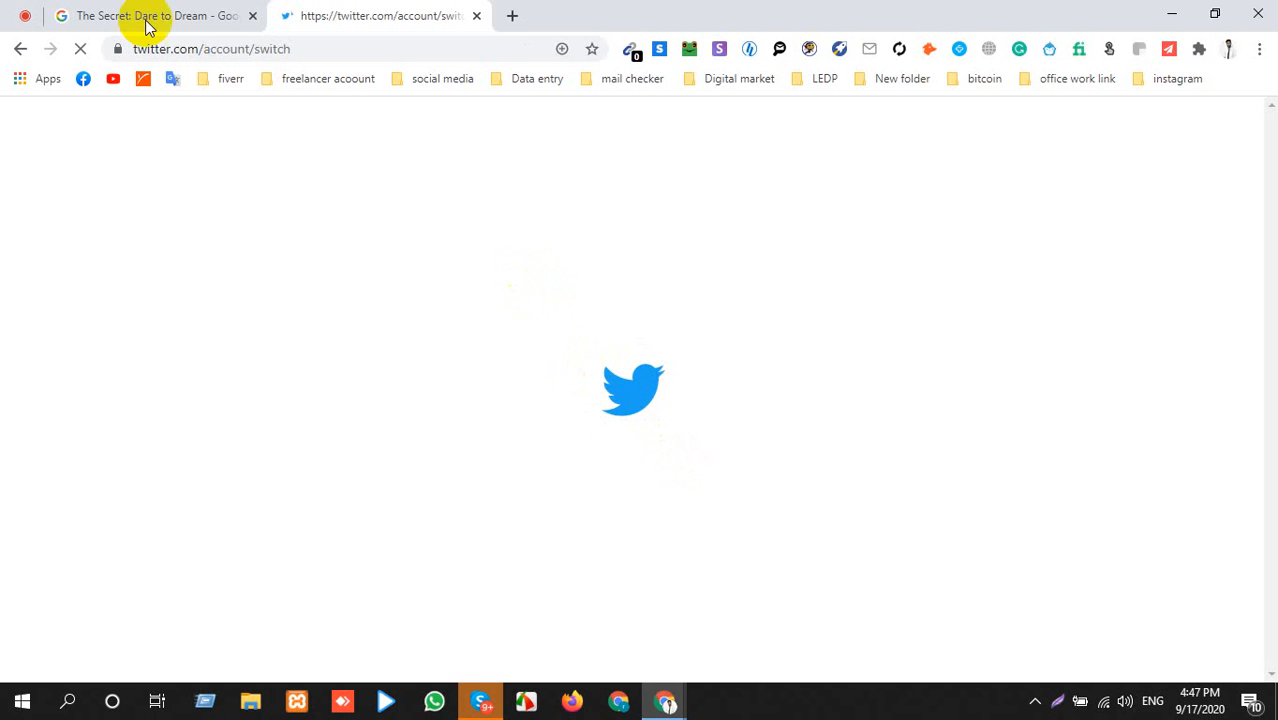
Switch to the Google Meet call and mute the participant whose microphone is on for everyone.
{"action": "left_click", "coordinate": [24, 14]}
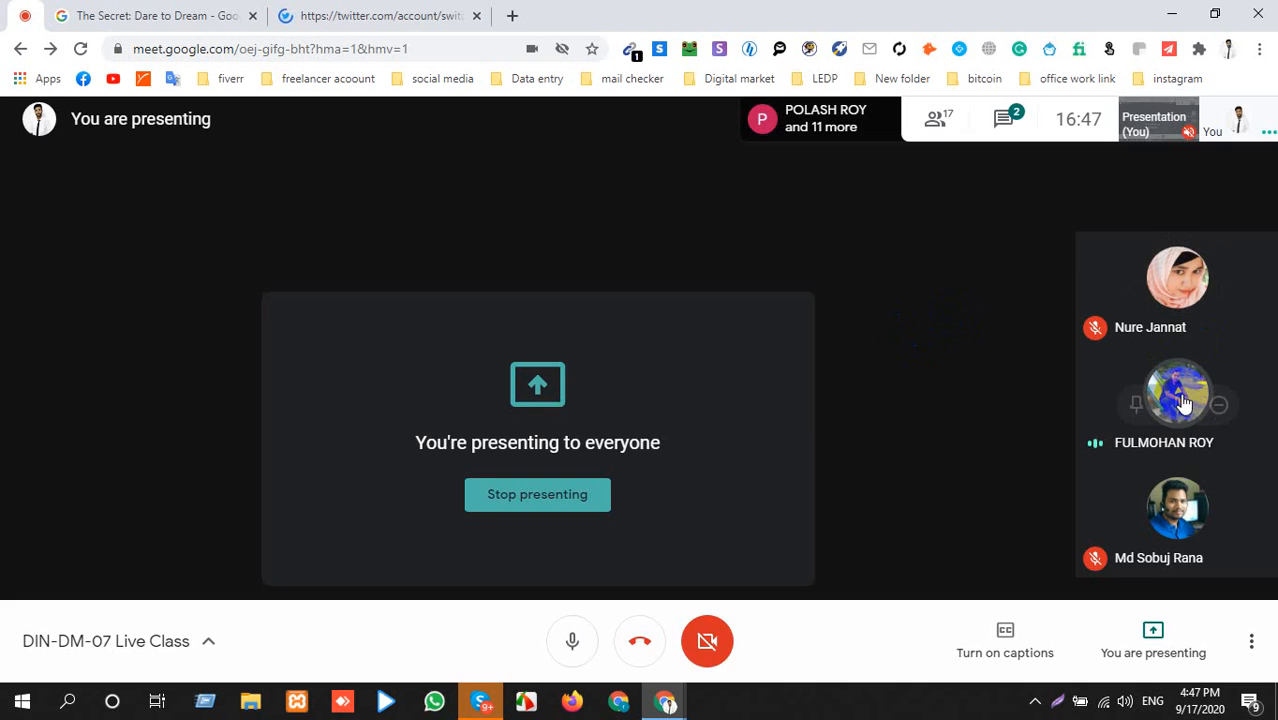
{"action": "left_click", "coordinate": [1135, 405]}
{"action": "left_click", "coordinate": [740, 430]}
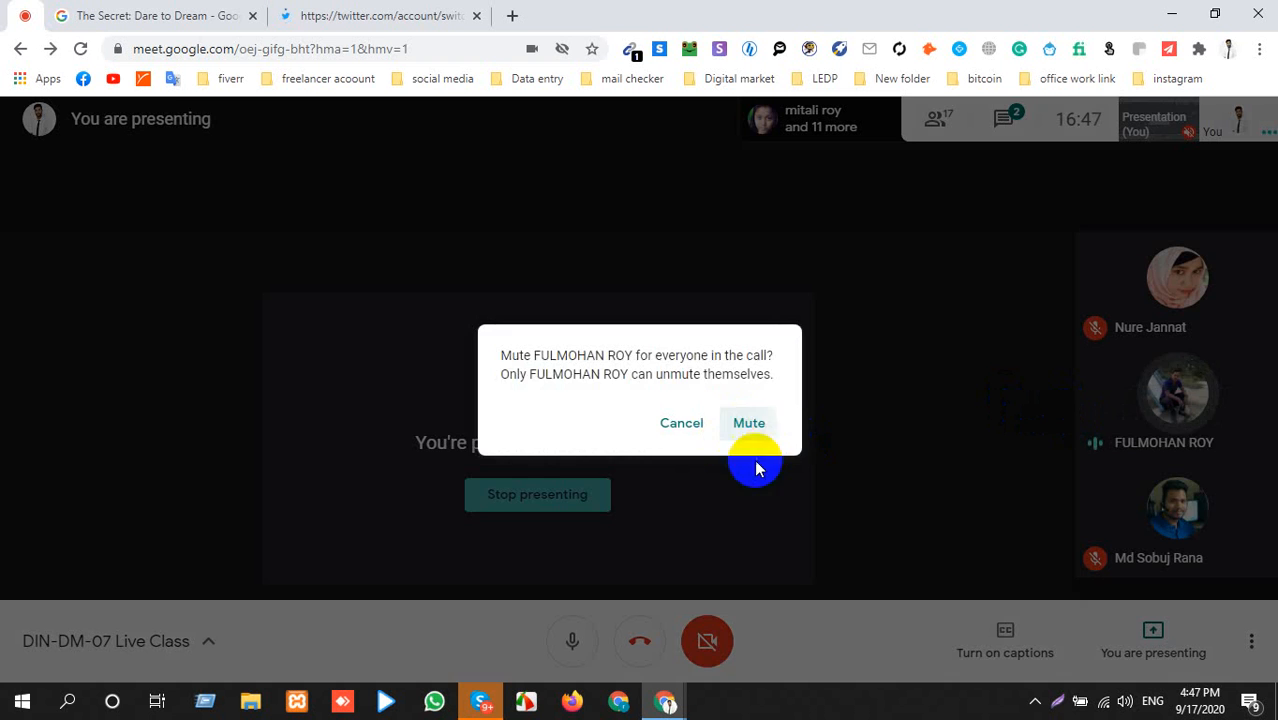
Return to Twitter, start adding an existing account and try to log in with another username.
{"action": "left_click", "coordinate": [318, 12]}
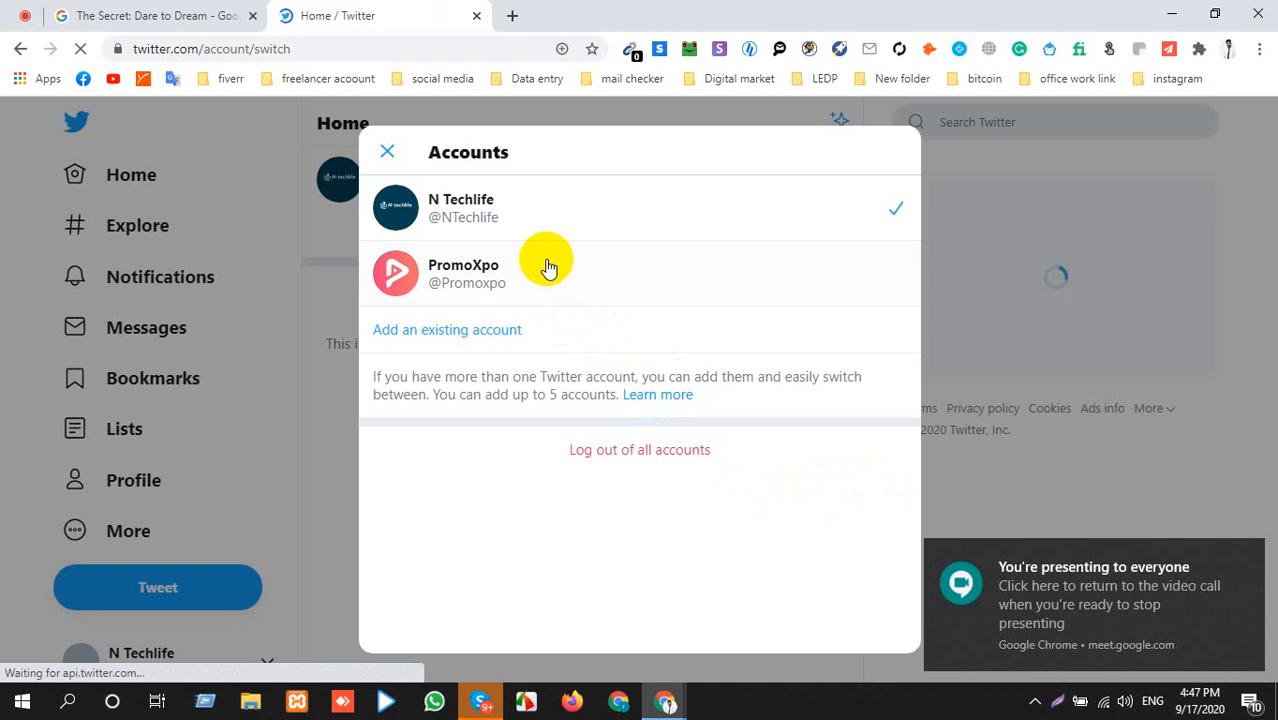
{"action": "left_click", "coordinate": [493, 334]}
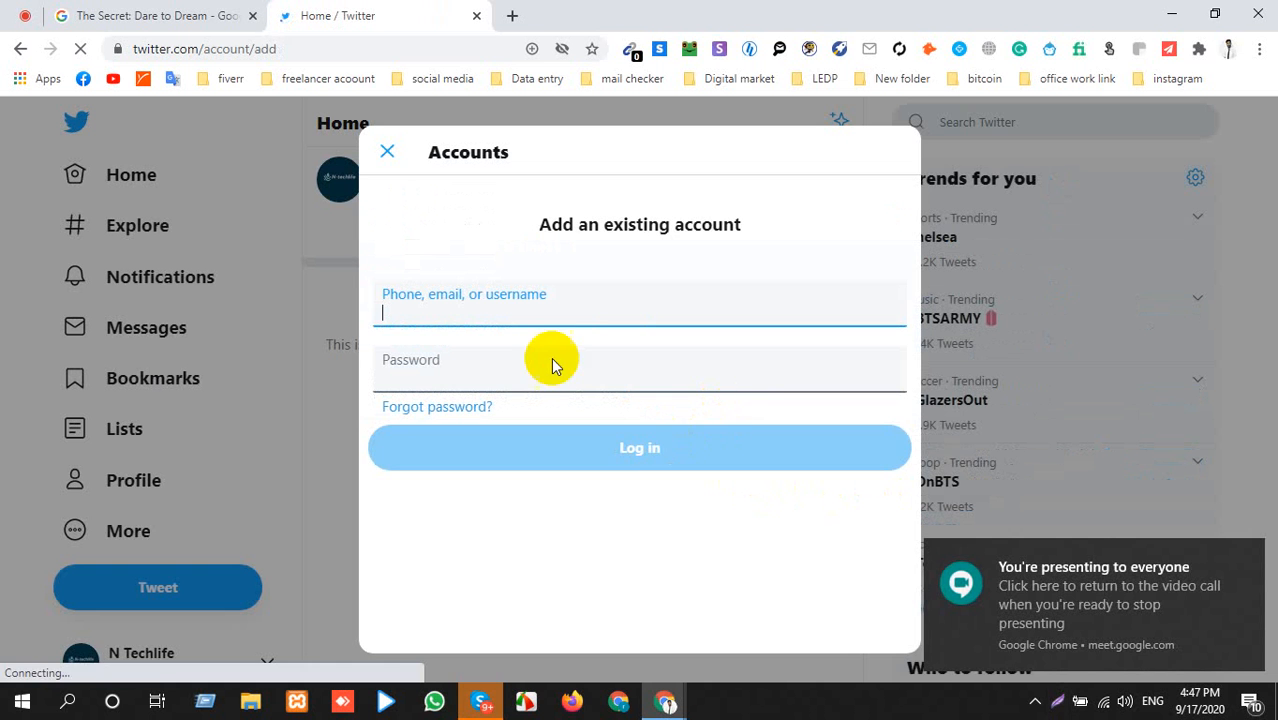
{"action": "double_click", "coordinate": [512, 318]}
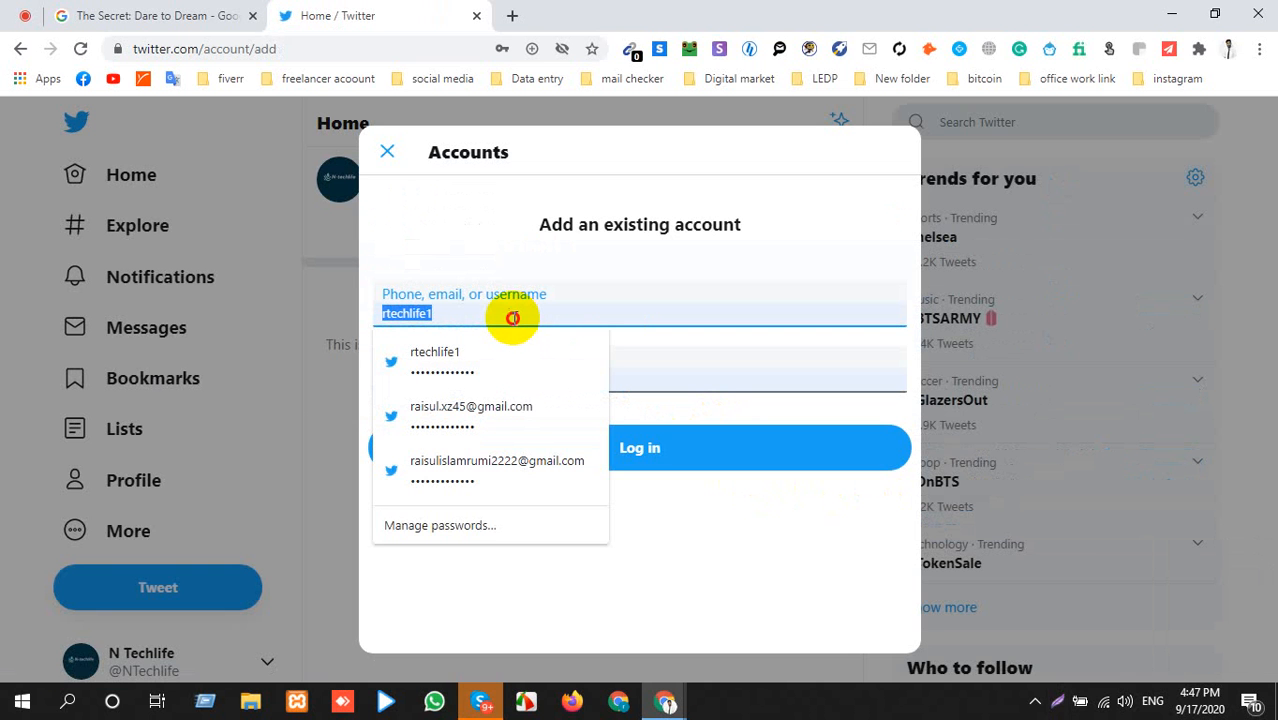
{"action": "type", "text": "artlessraisul"}
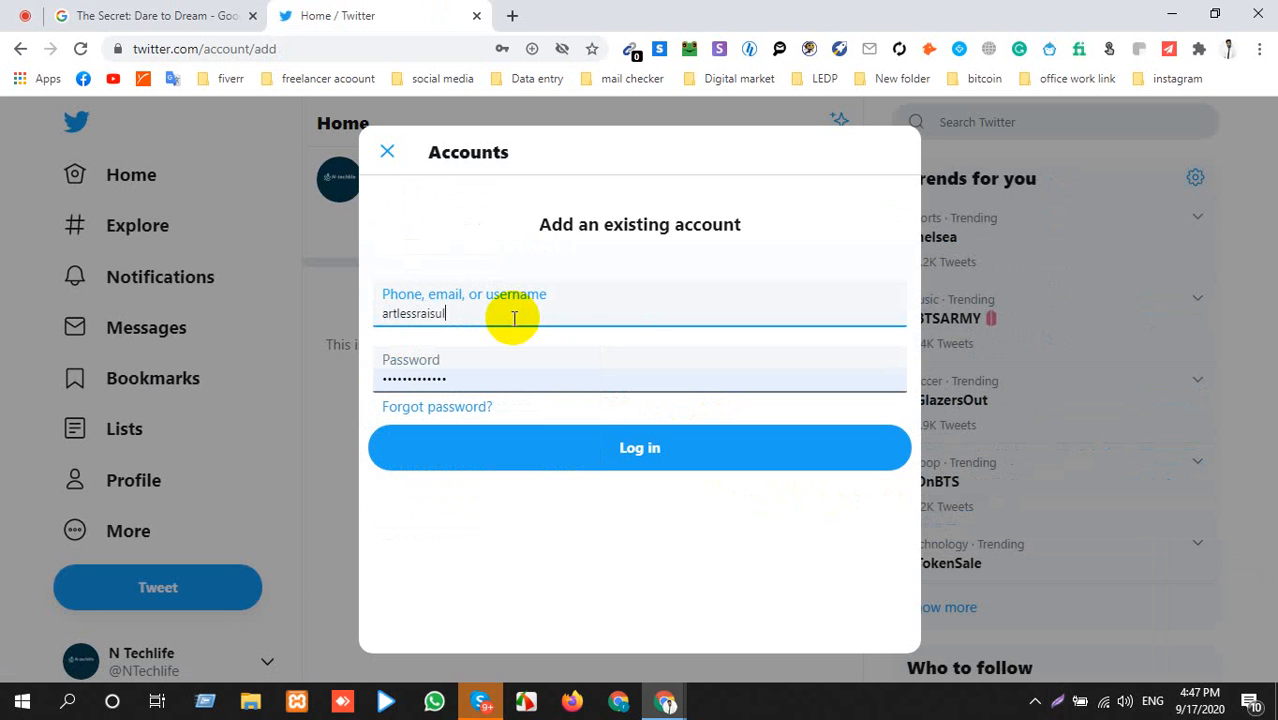
{"action": "left_click", "coordinate": [588, 445]}
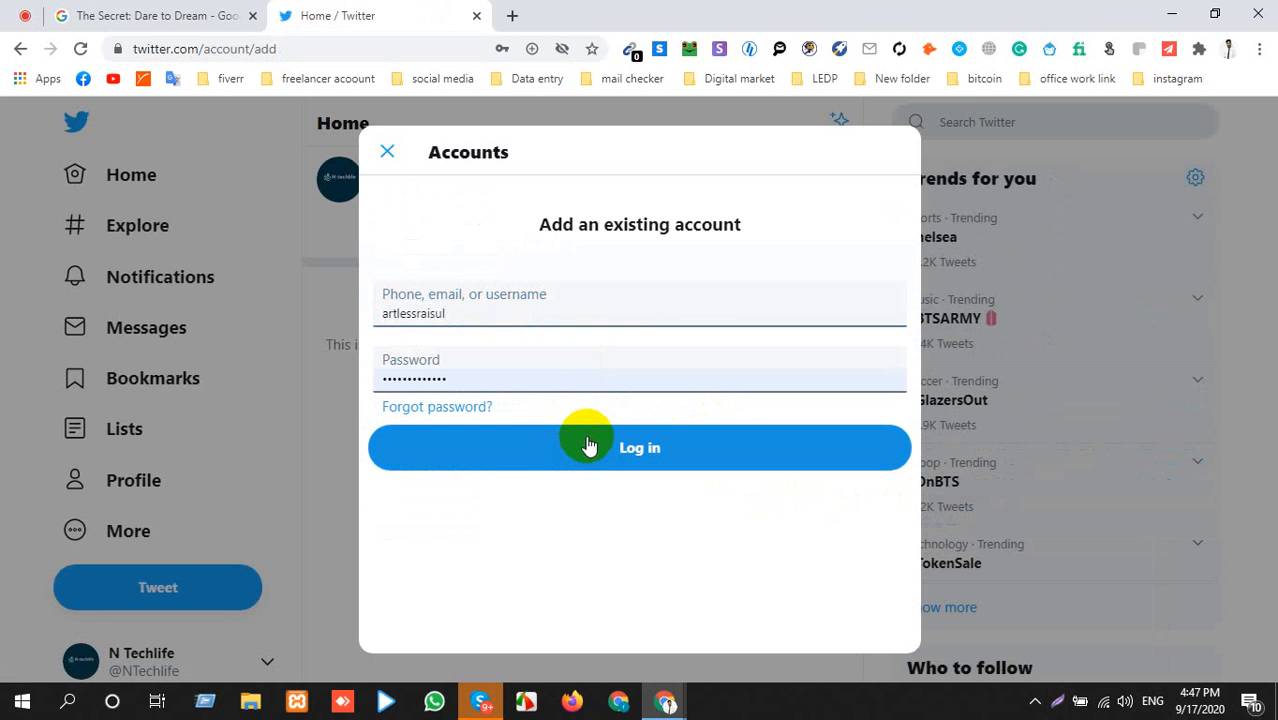
Fill in the e-mail and password from another saved login, try to log in, and dismiss the saved-account chooser.
{"action": "left_click", "coordinate": [442, 348]}
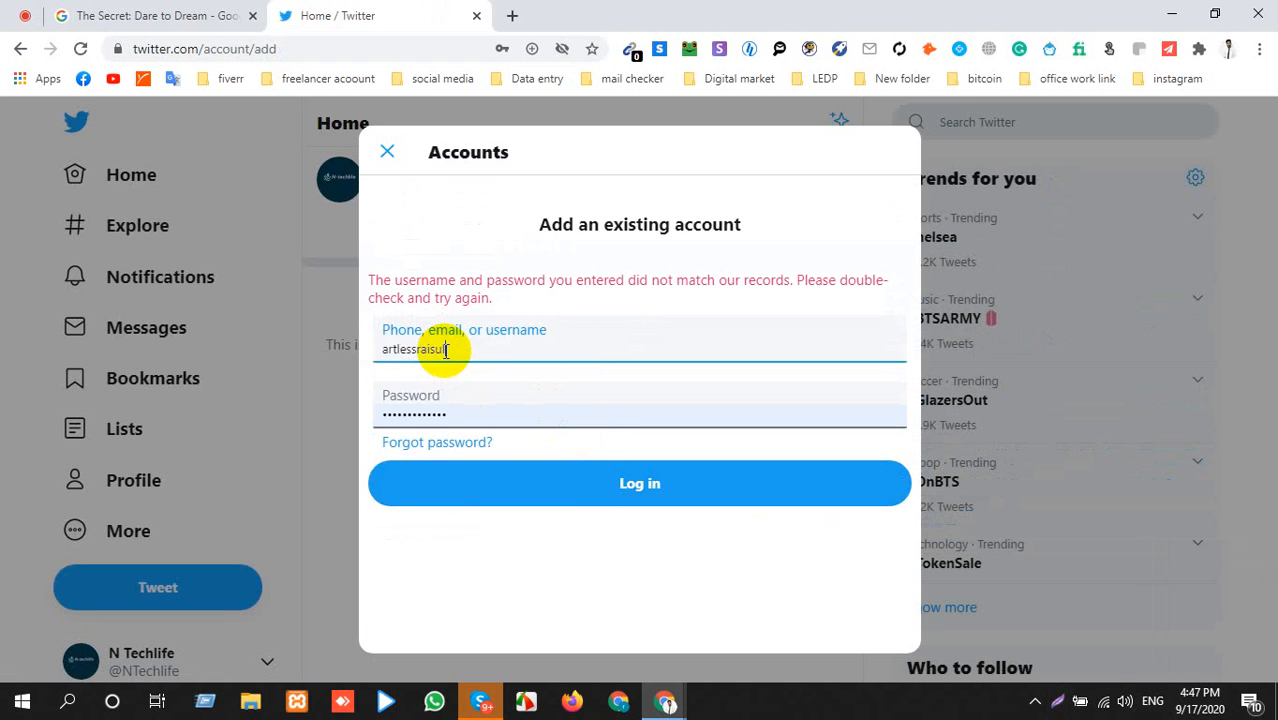
{"action": "double_click", "coordinate": [447, 350]}
{"action": "left_click", "coordinate": [495, 505]}
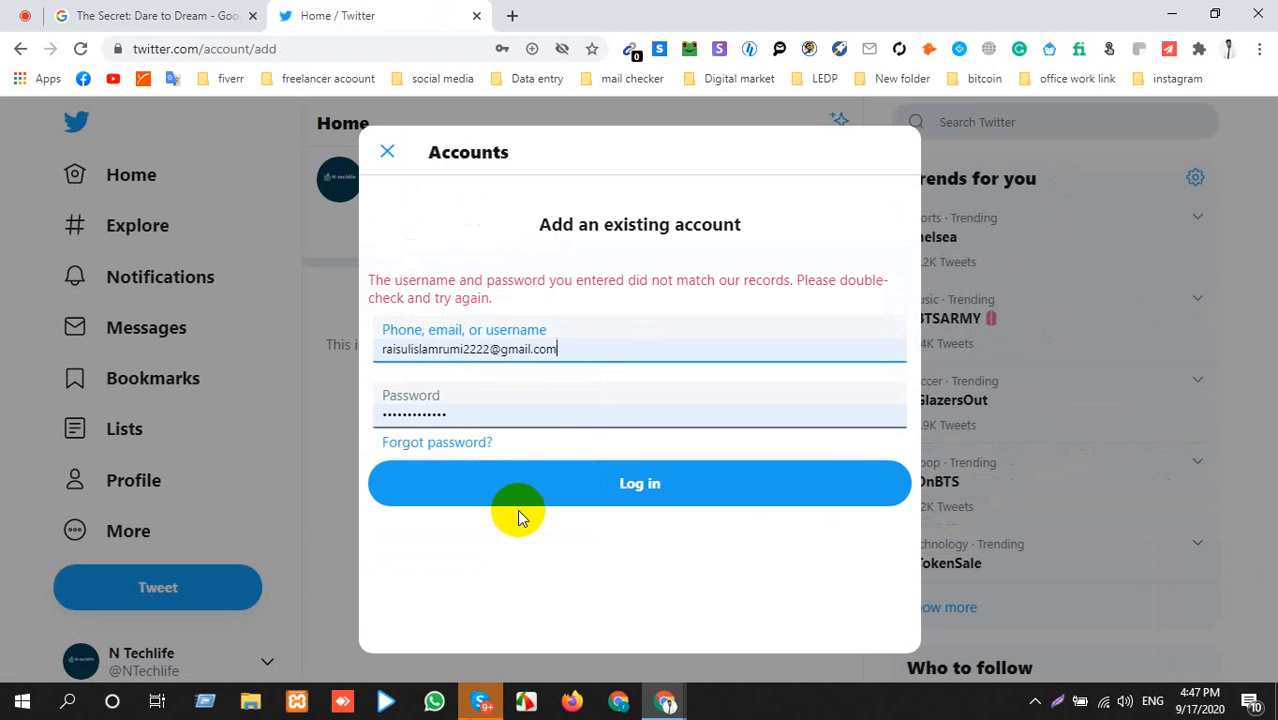
{"action": "left_click", "coordinate": [580, 495]}
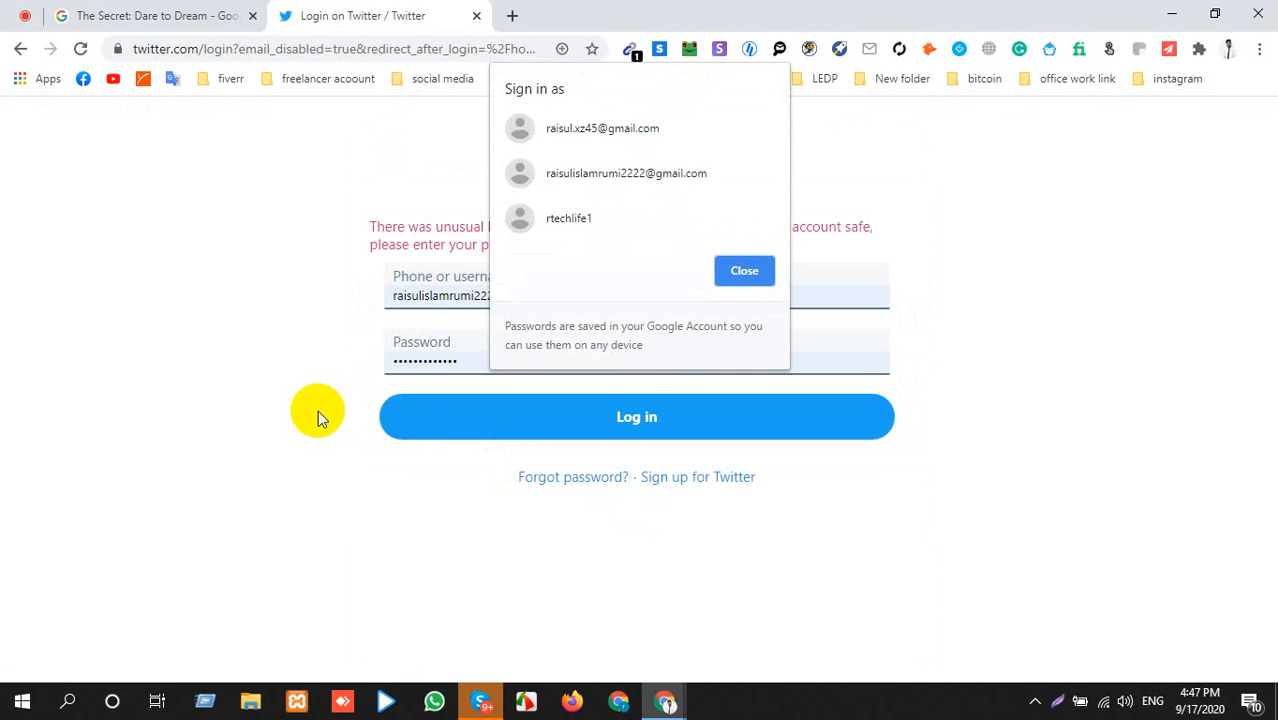
{"action": "left_click", "coordinate": [729, 275]}
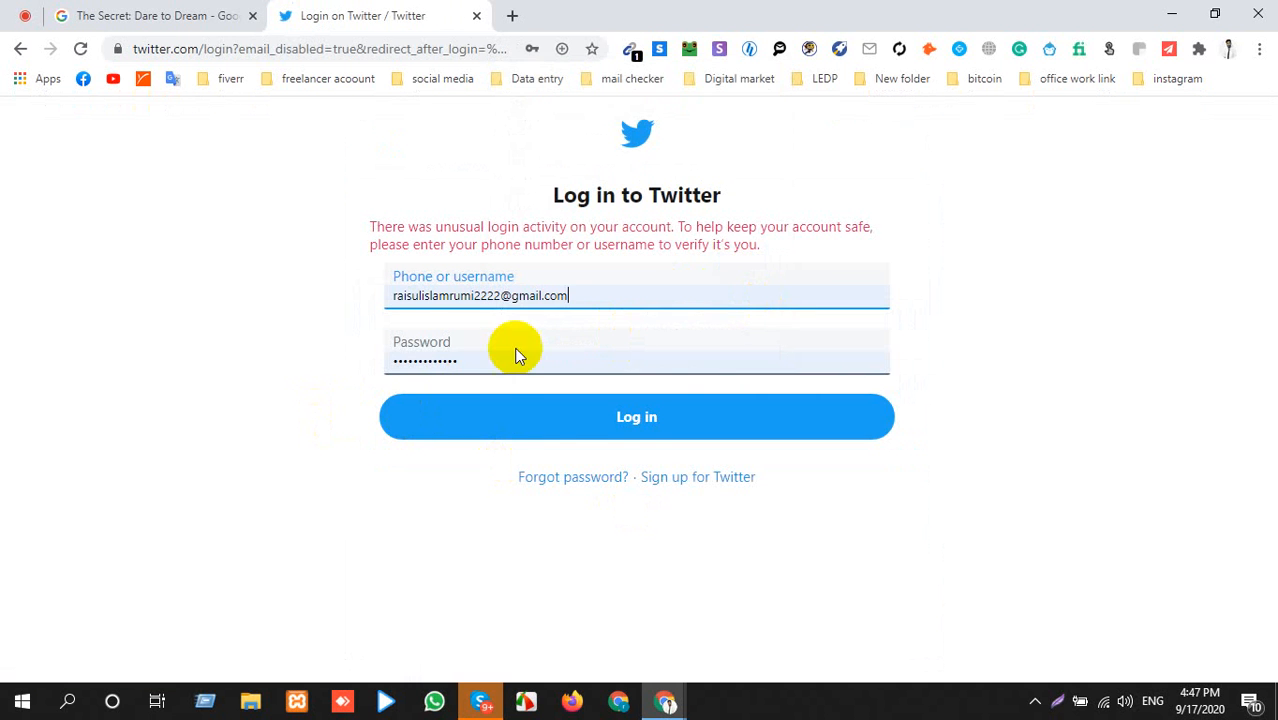
Retype the account password for the filled-in e-mail, try to log in, and dismiss the saved-account chooser.
{"action": "left_click", "coordinate": [497, 355]}
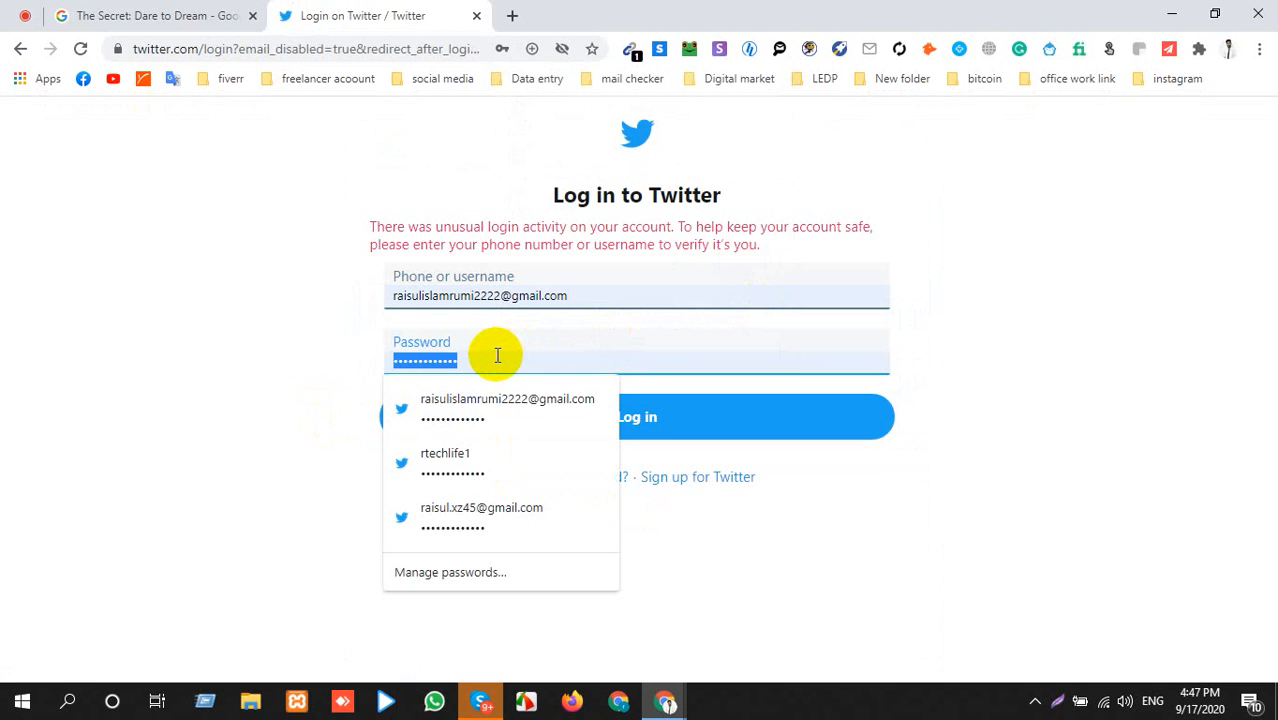
{"action": "type", "text": "•"}
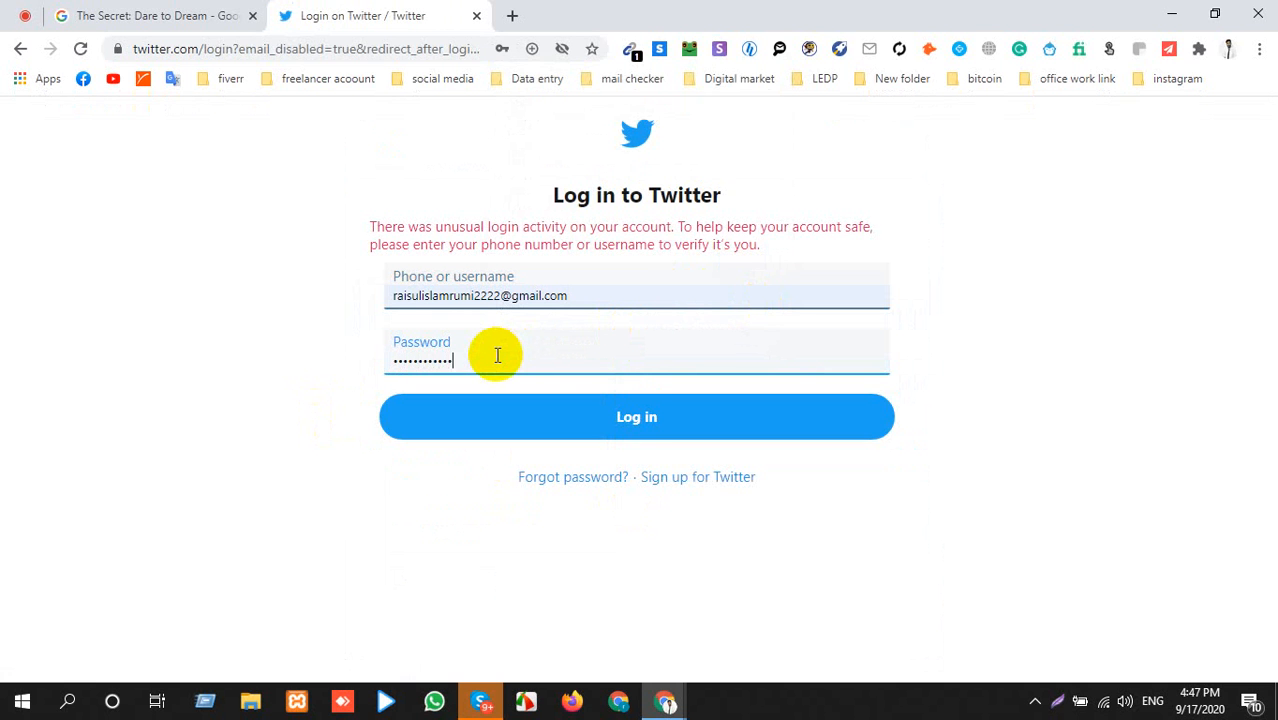
{"action": "left_click", "coordinate": [546, 421]}
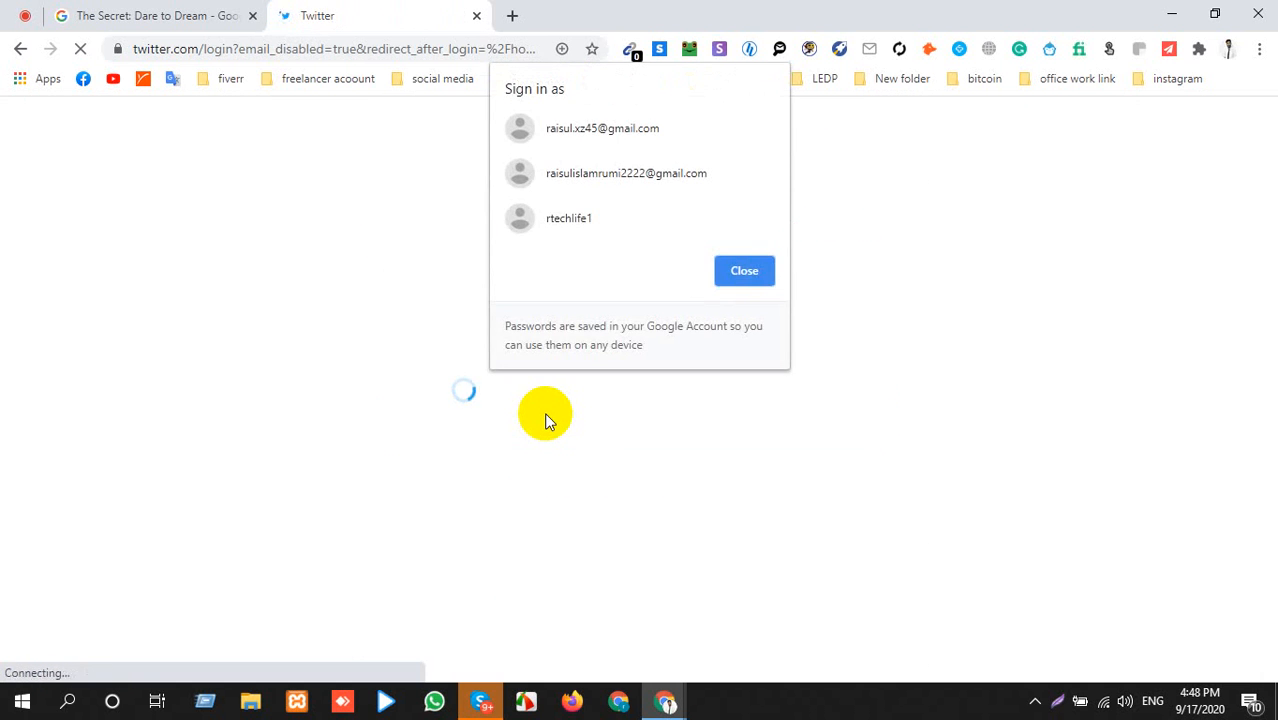
{"action": "left_click", "coordinate": [752, 280]}
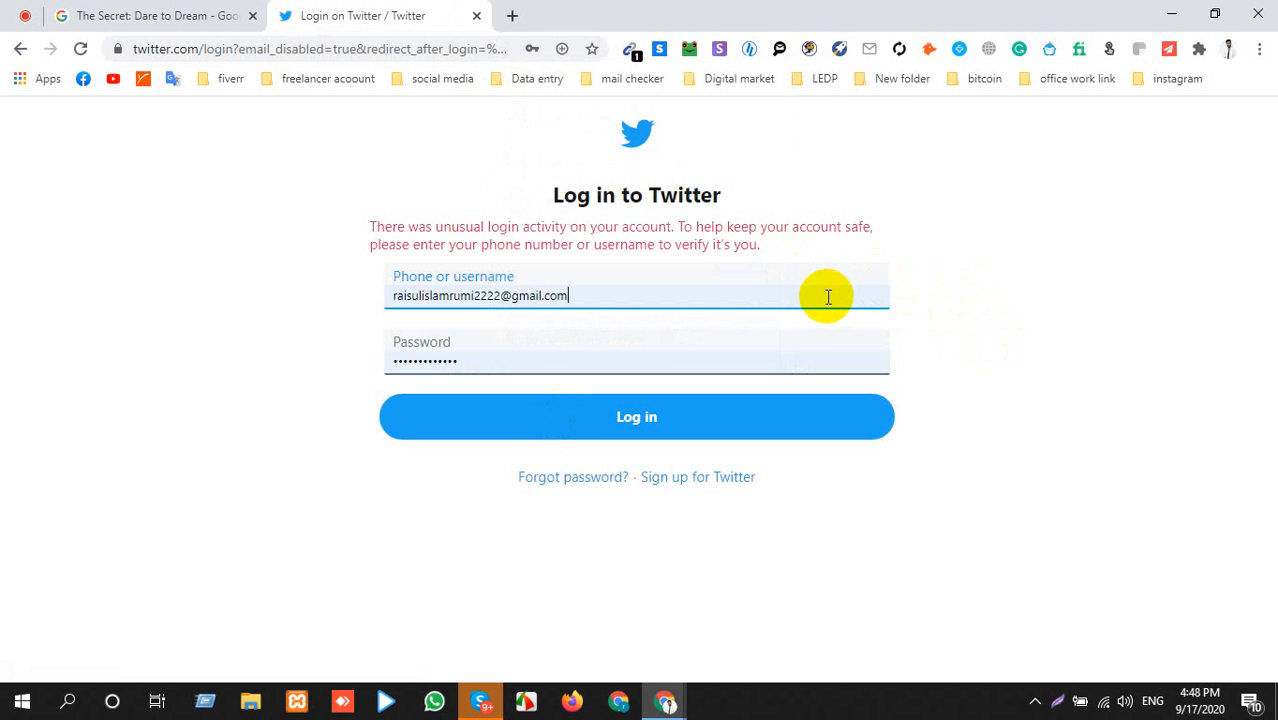
Fill in the e-mail and password of a different saved login, try to log in, and close the saved-account chooser.
{"action": "left_click", "coordinate": [756, 288]}
{"action": "left_click", "coordinate": [550, 383]}
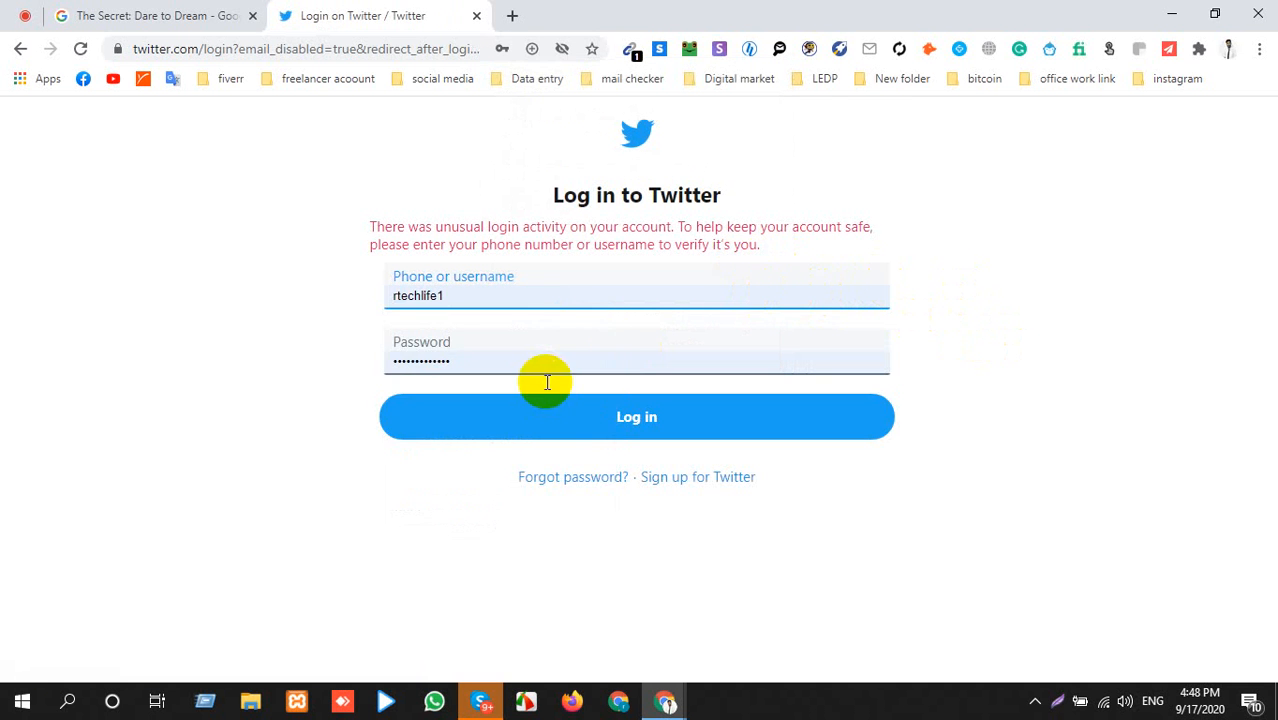
{"action": "double_click", "coordinate": [577, 289]}
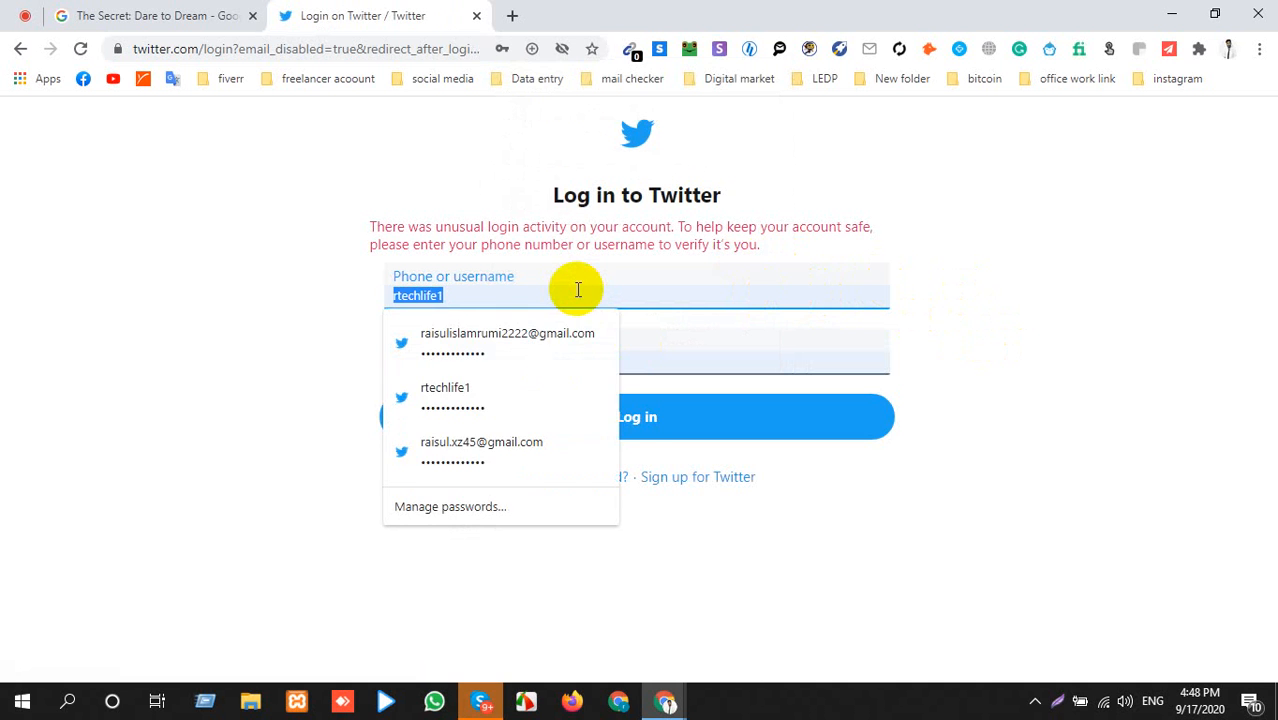
{"action": "left_click", "coordinate": [536, 451]}
{"action": "left_click", "coordinate": [628, 425]}
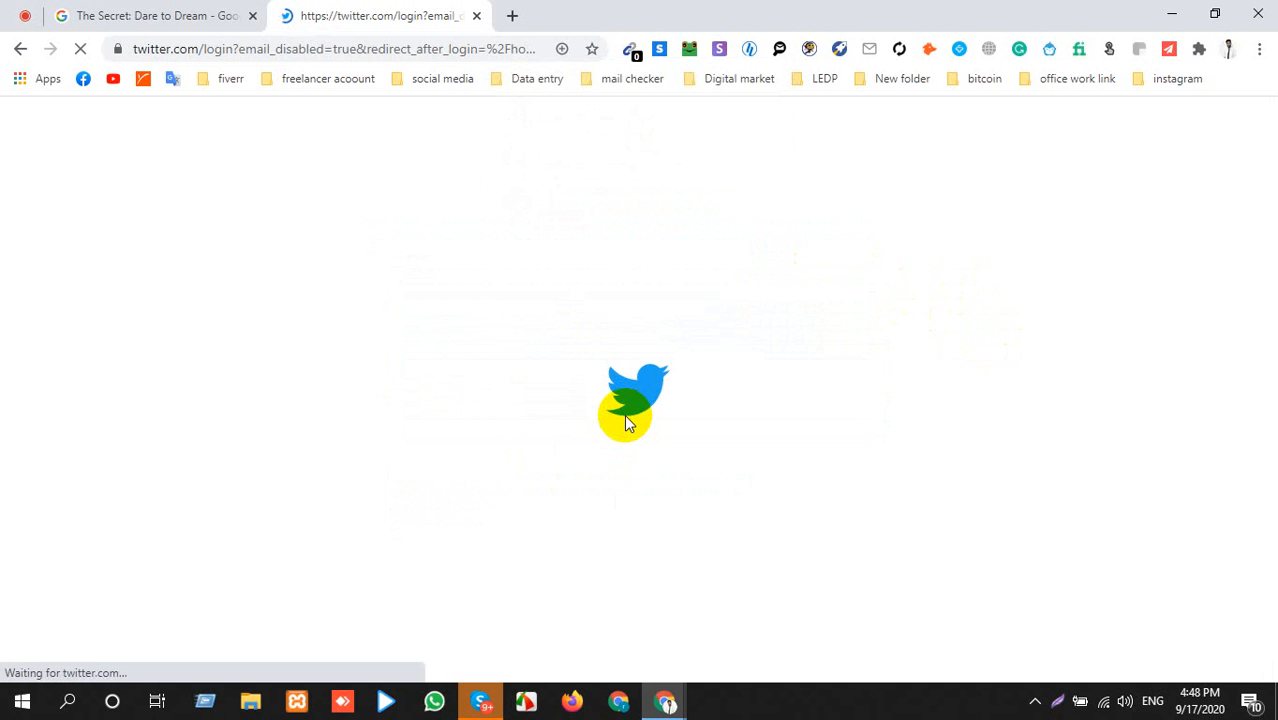
{"action": "left_click", "coordinate": [740, 268]}
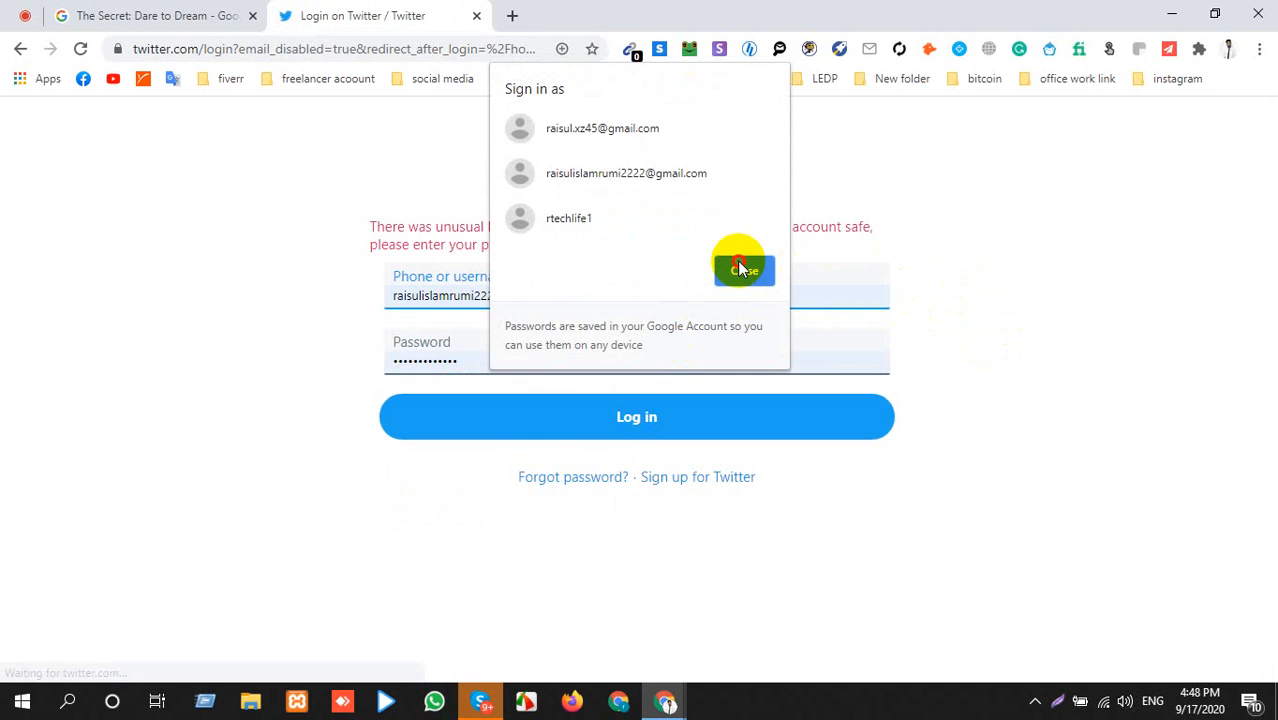
Log in with the saved username and password of the R Tech Life account.
{"action": "left_click", "coordinate": [528, 294]}
{"action": "left_click", "coordinate": [491, 396]}
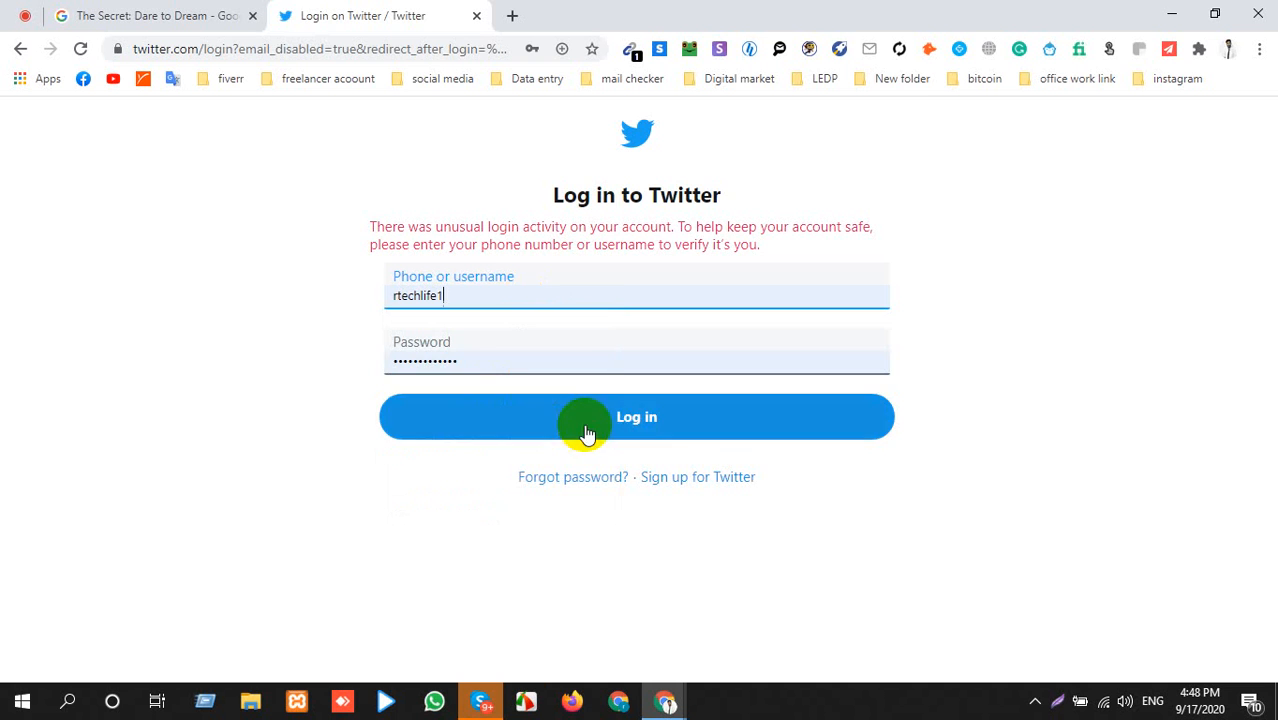
{"action": "left_click", "coordinate": [592, 428]}
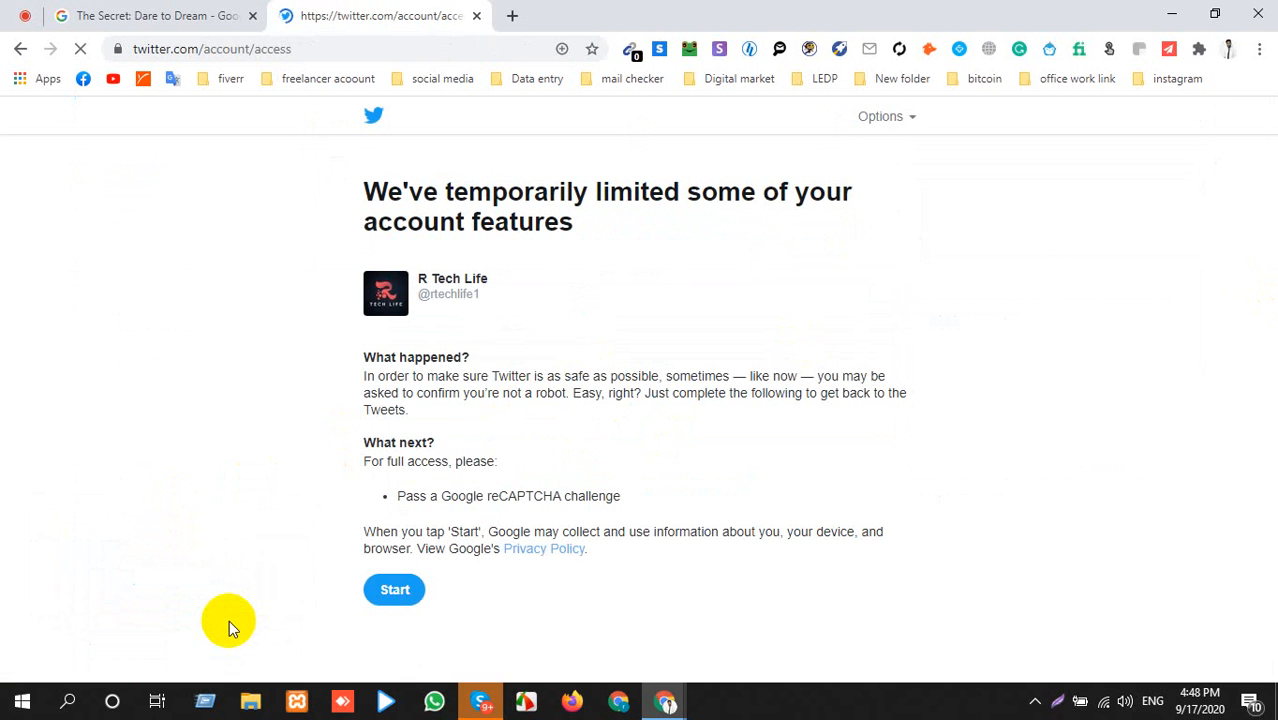
Start the account verification, declare not being a robot, and submit the four middle squares for the parking meters challenge.
{"action": "left_click", "coordinate": [395, 588]}
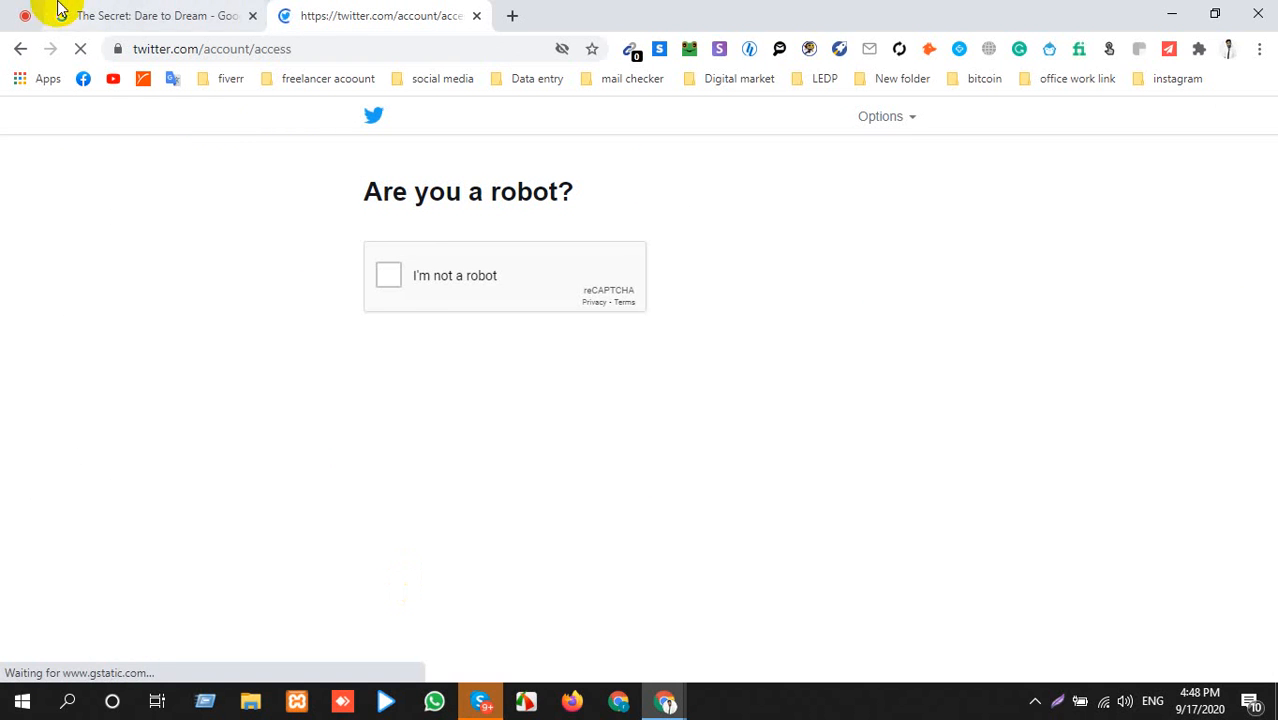
{"action": "left_click", "coordinate": [408, 290]}
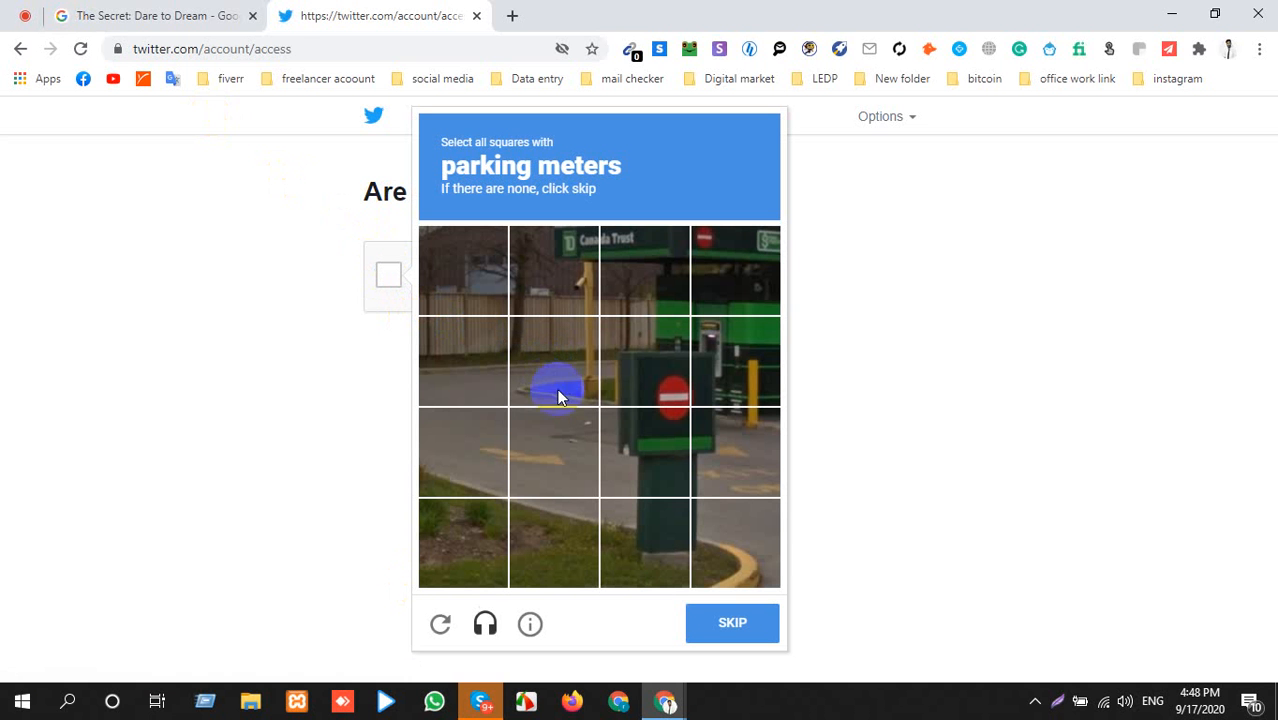
{"action": "left_click", "coordinate": [620, 450]}
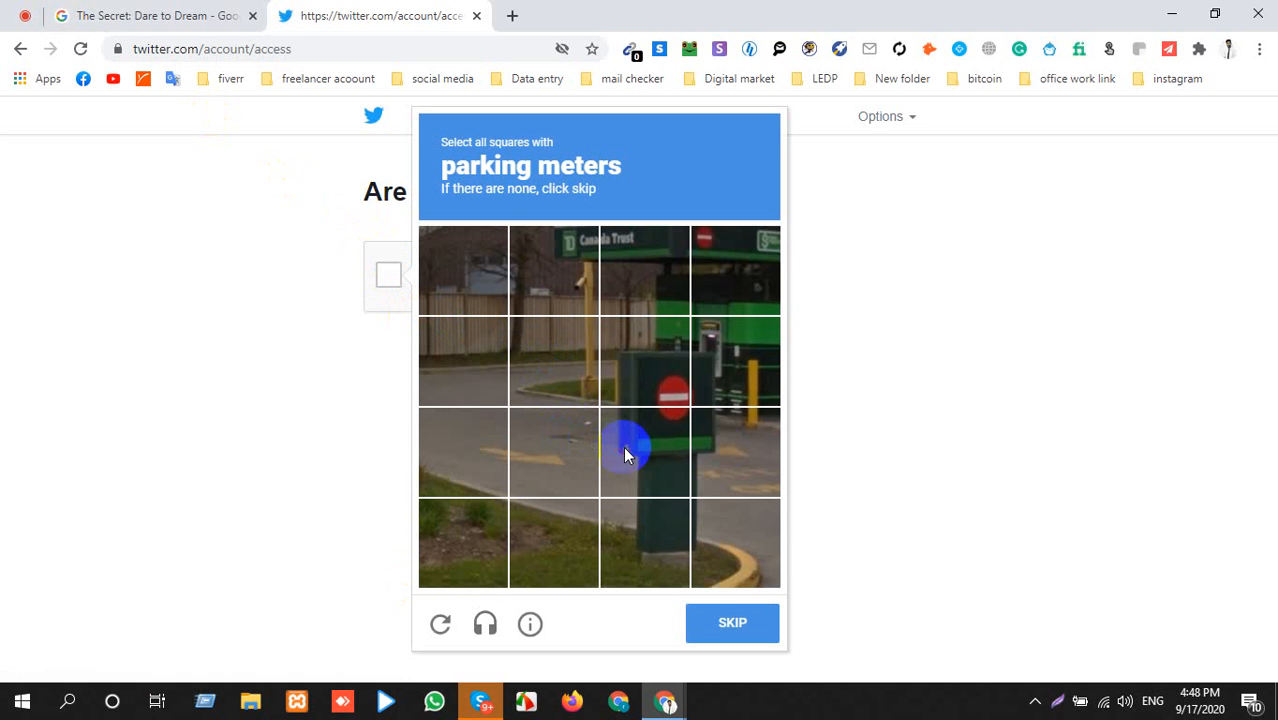
{"action": "left_click", "coordinate": [726, 428]}
{"action": "left_click", "coordinate": [722, 360]}
{"action": "left_click", "coordinate": [623, 356]}
{"action": "left_click", "coordinate": [736, 618]}
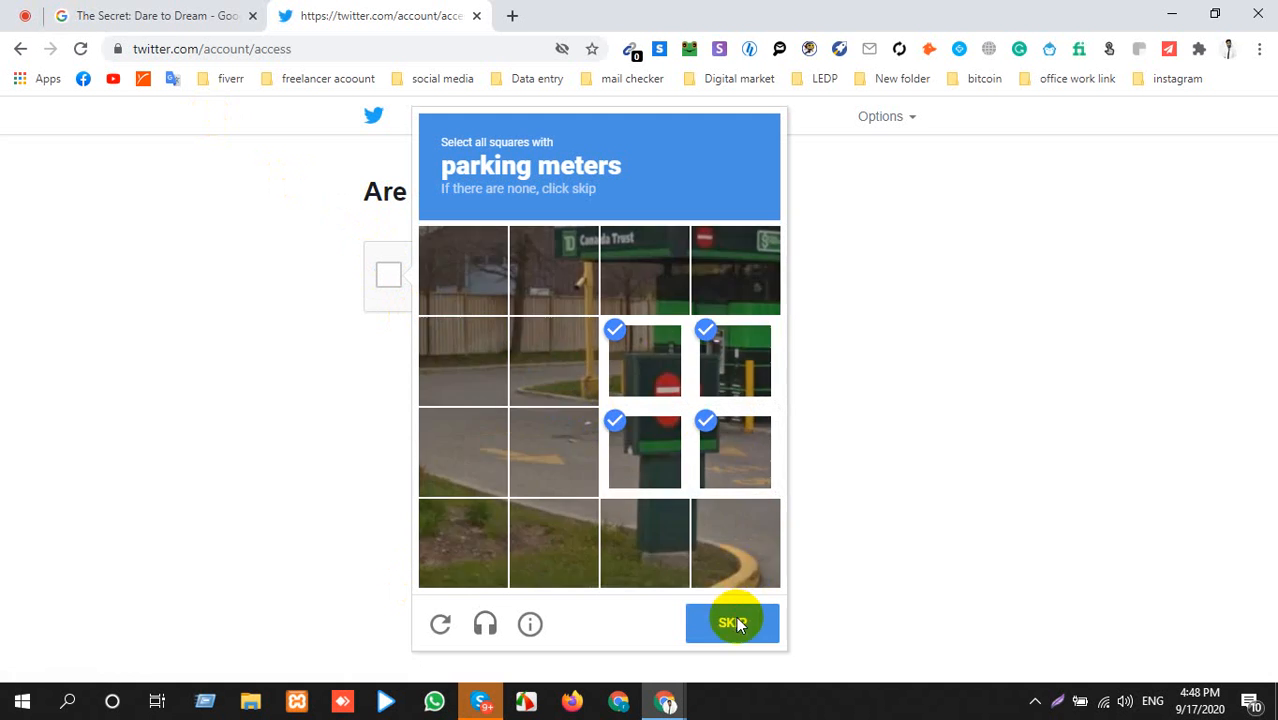
{"action": "left_click", "coordinate": [734, 624]}
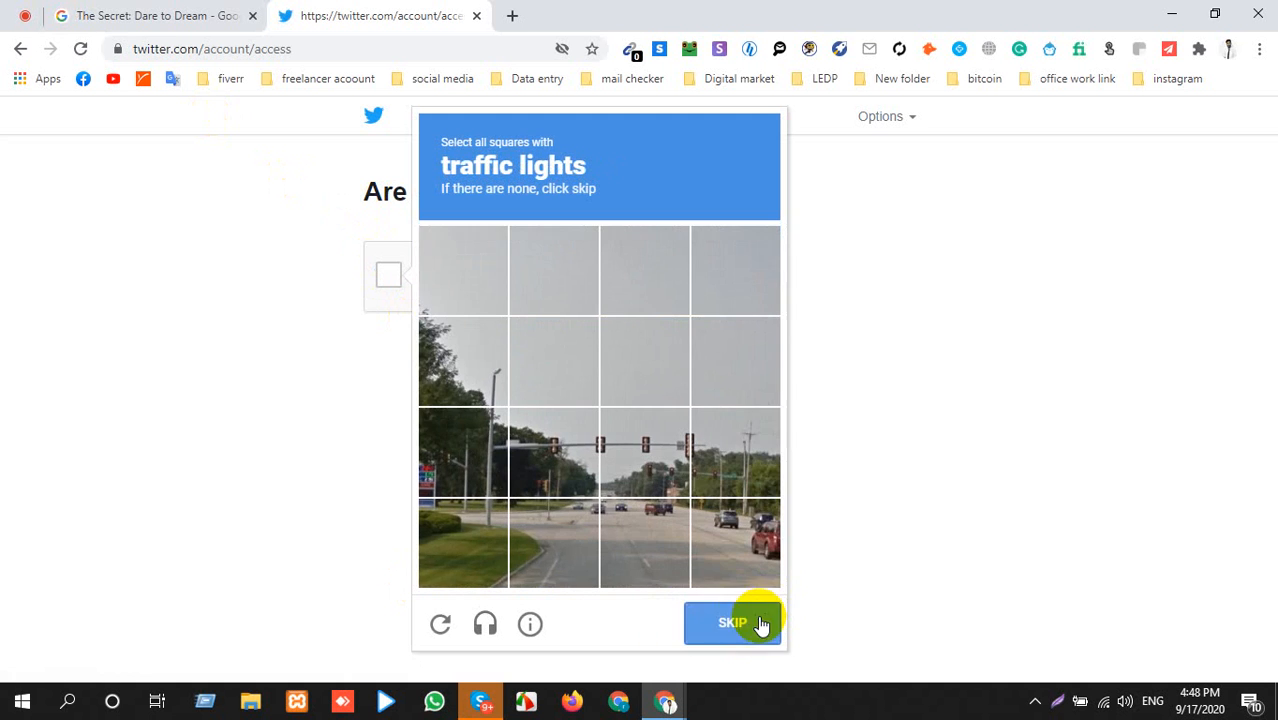
Skip the traffic lights challenges without selecting any squares.
{"action": "left_click", "coordinate": [760, 622]}
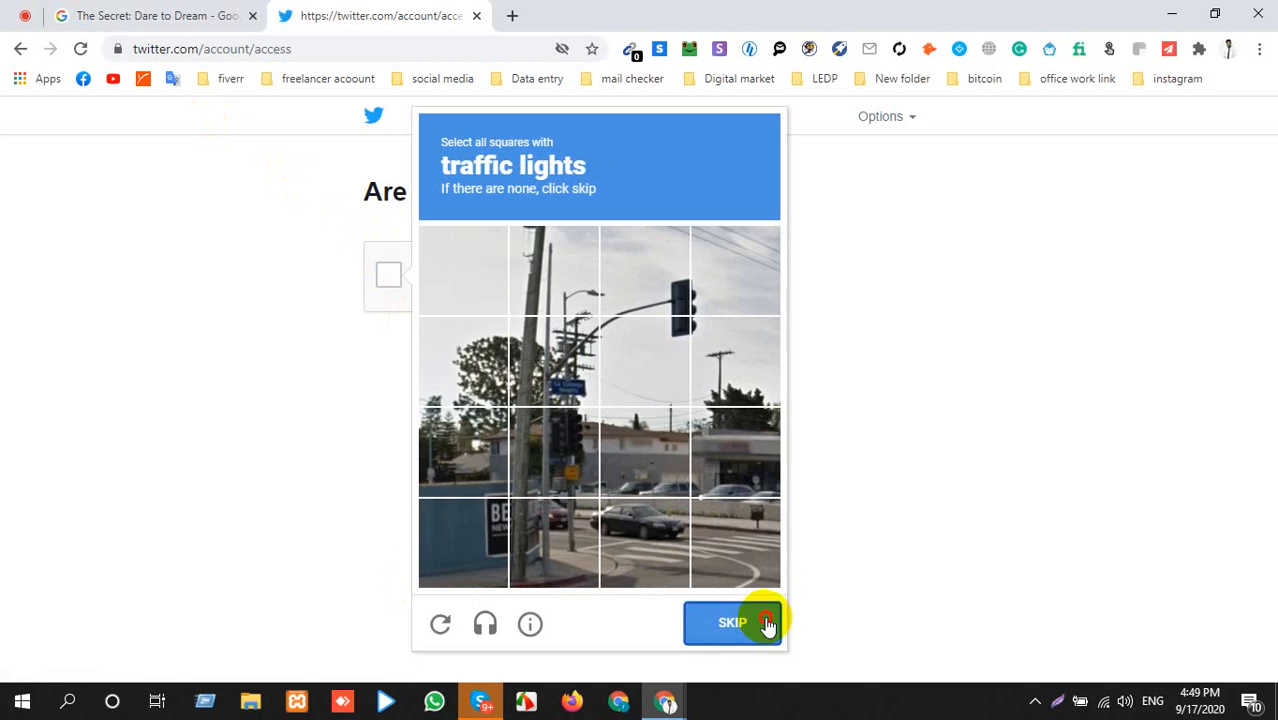
{"action": "left_click", "coordinate": [765, 624]}
{"action": "left_click", "coordinate": [765, 624]}
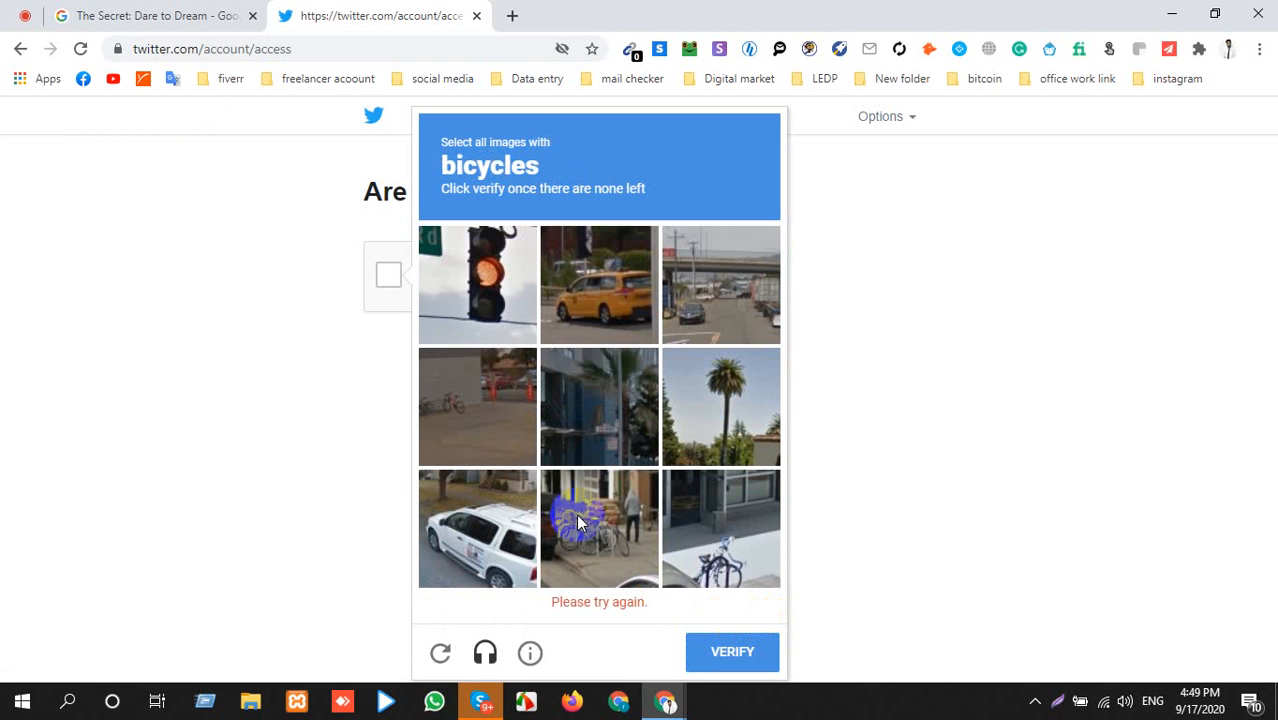
Select the images with bicycles, including the replacement images, verify the challenge, and continue to the Twitter home page.
{"action": "left_click", "coordinate": [590, 520]}
{"action": "left_click", "coordinate": [720, 526]}
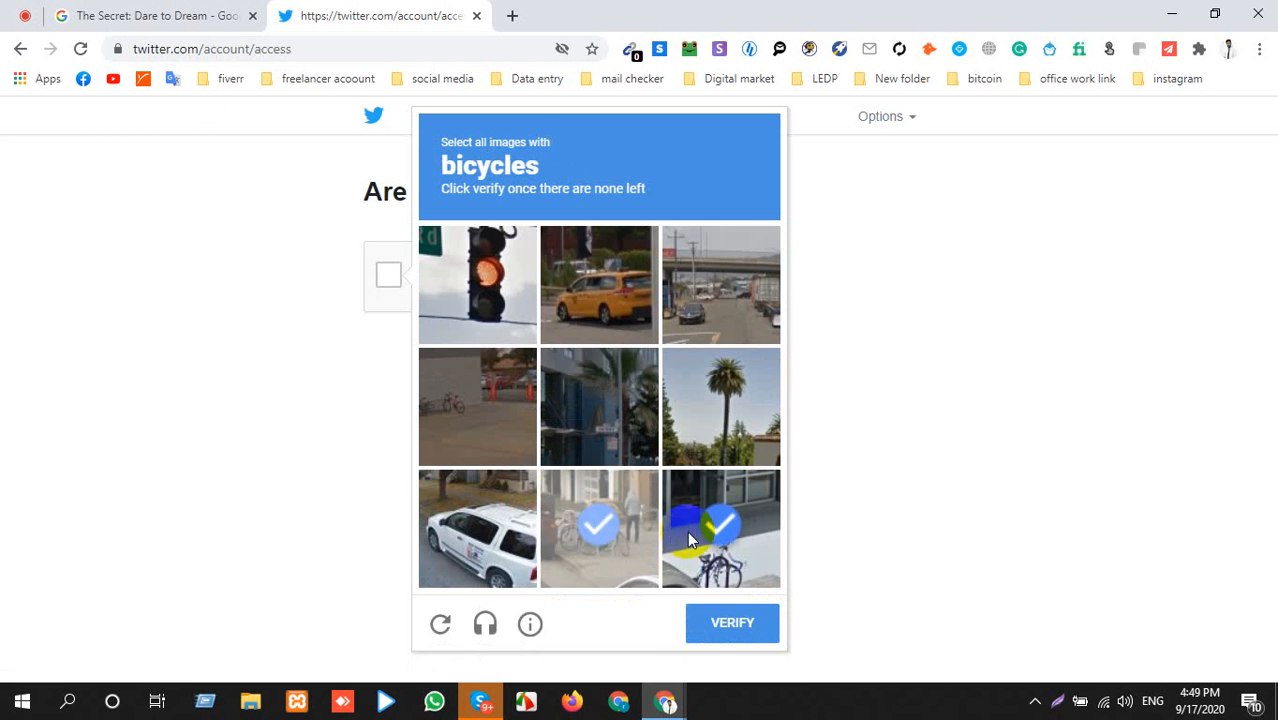
{"action": "left_click", "coordinate": [447, 432]}
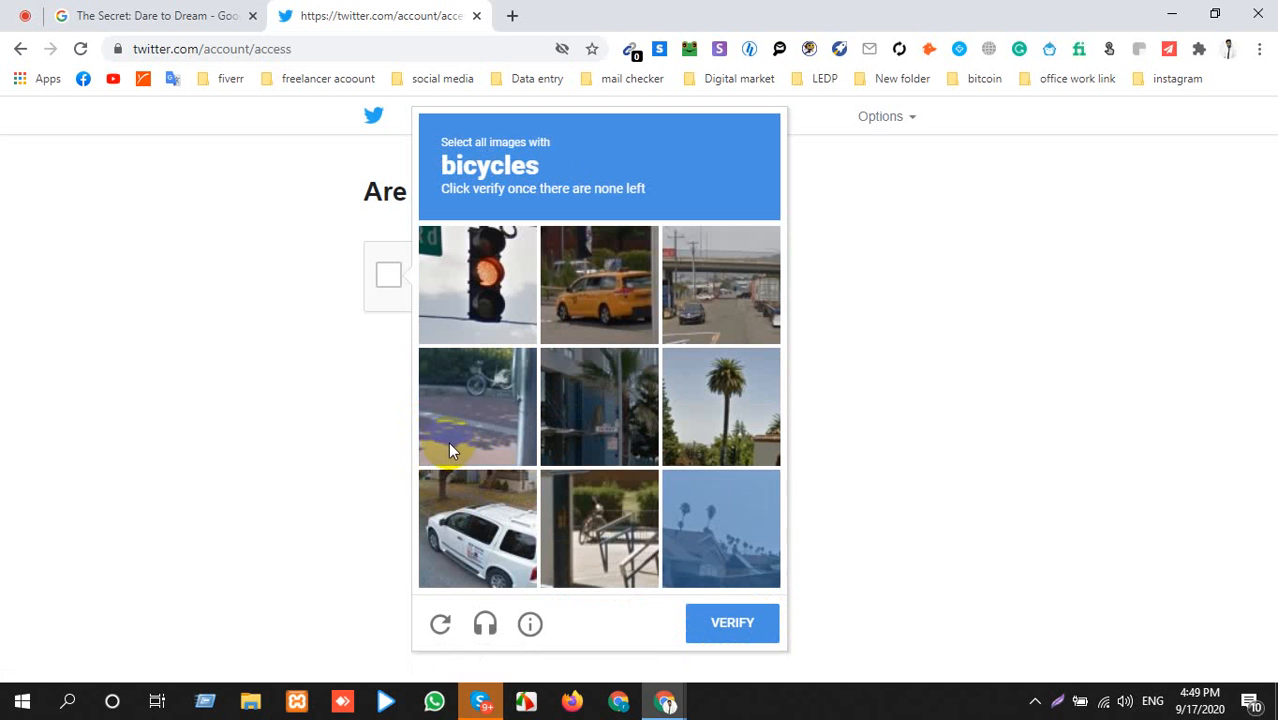
{"action": "left_click", "coordinate": [583, 520]}
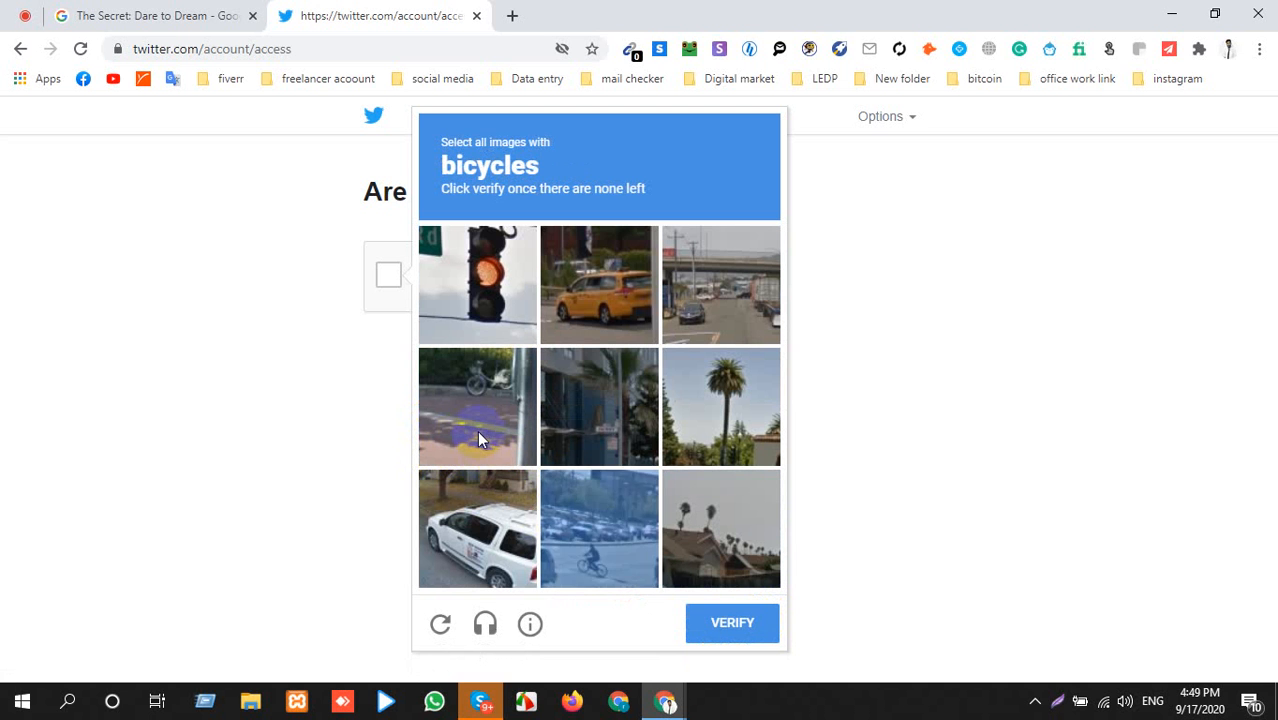
{"action": "left_click", "coordinate": [555, 532]}
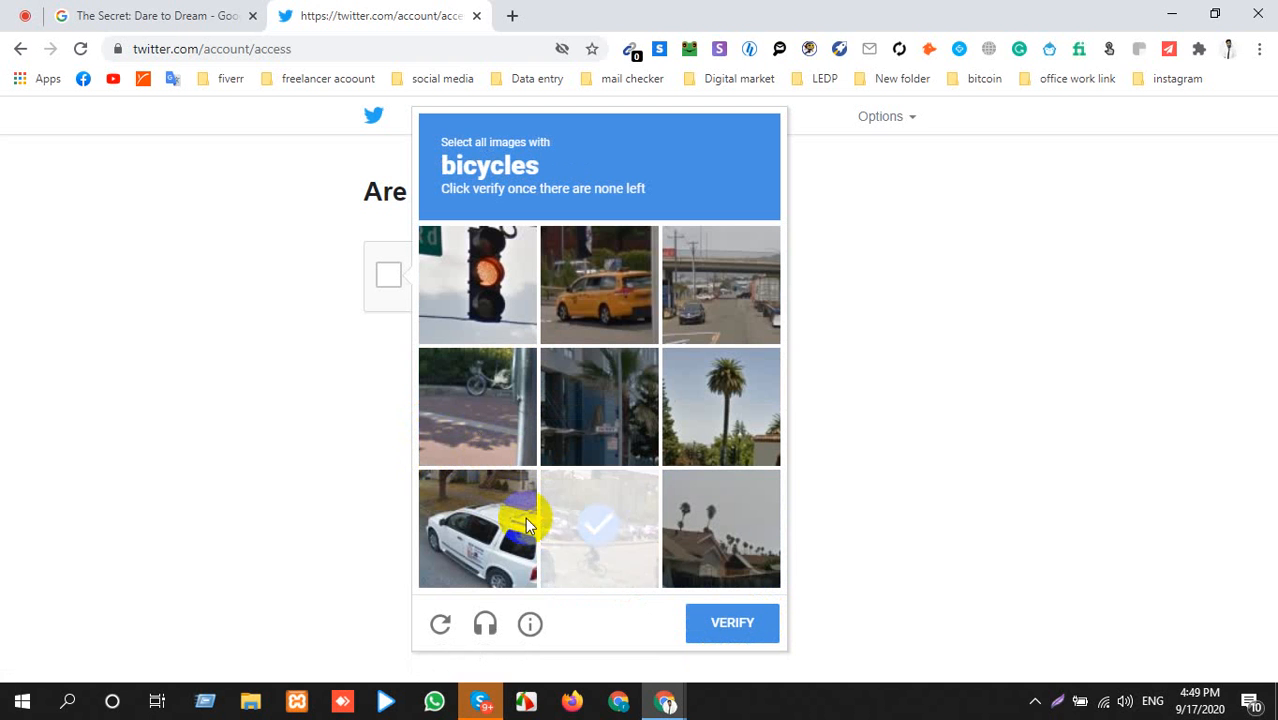
{"action": "left_click", "coordinate": [480, 421]}
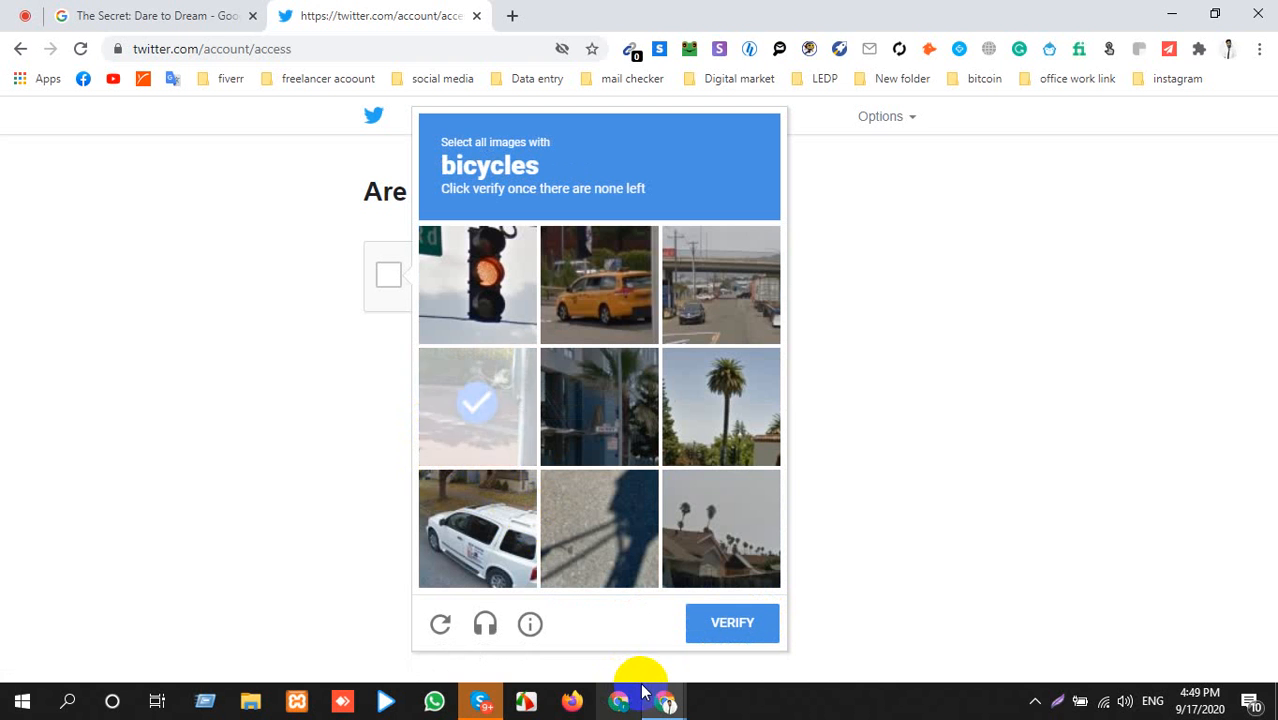
{"action": "left_click", "coordinate": [462, 389]}
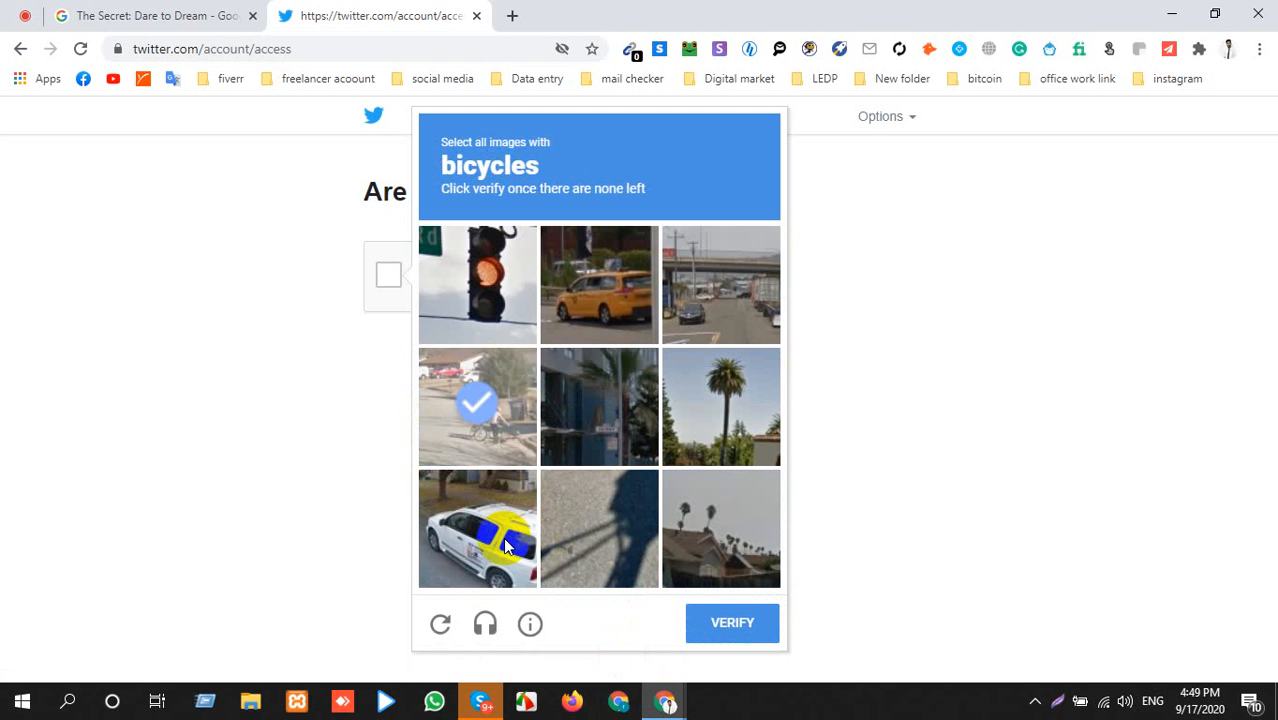
{"action": "left_click", "coordinate": [457, 292]}
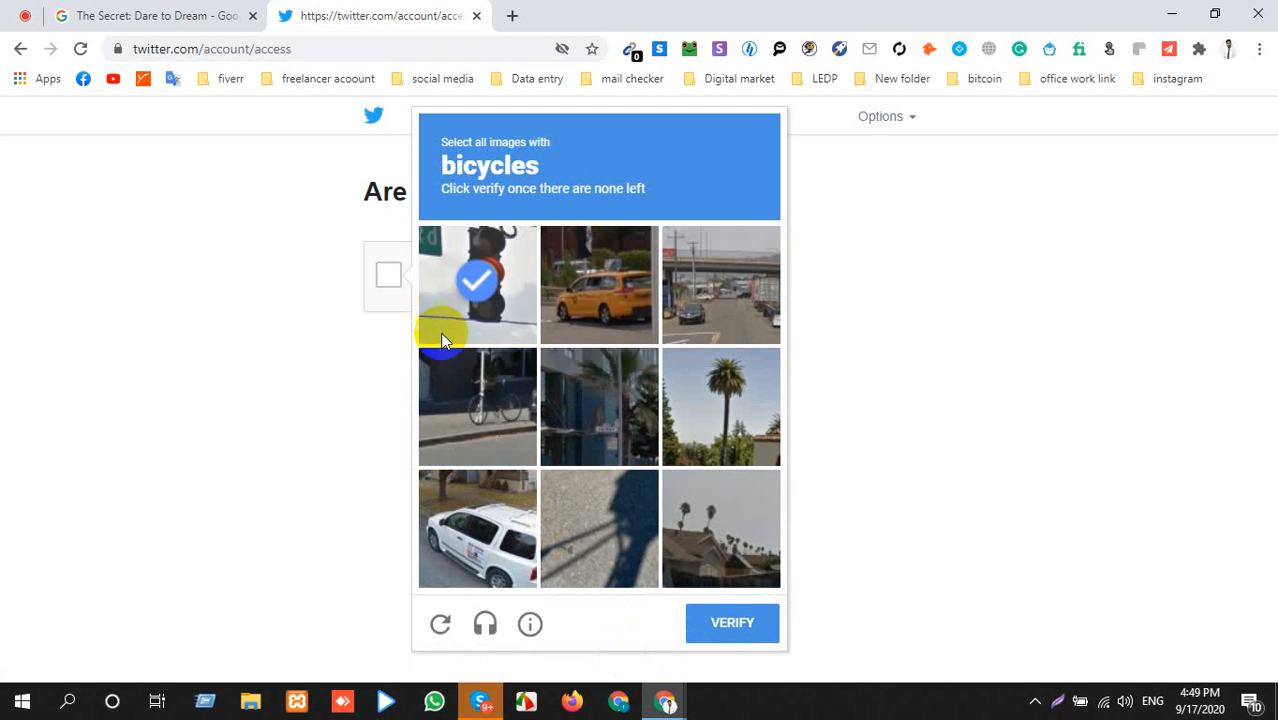
{"action": "left_click", "coordinate": [483, 377]}
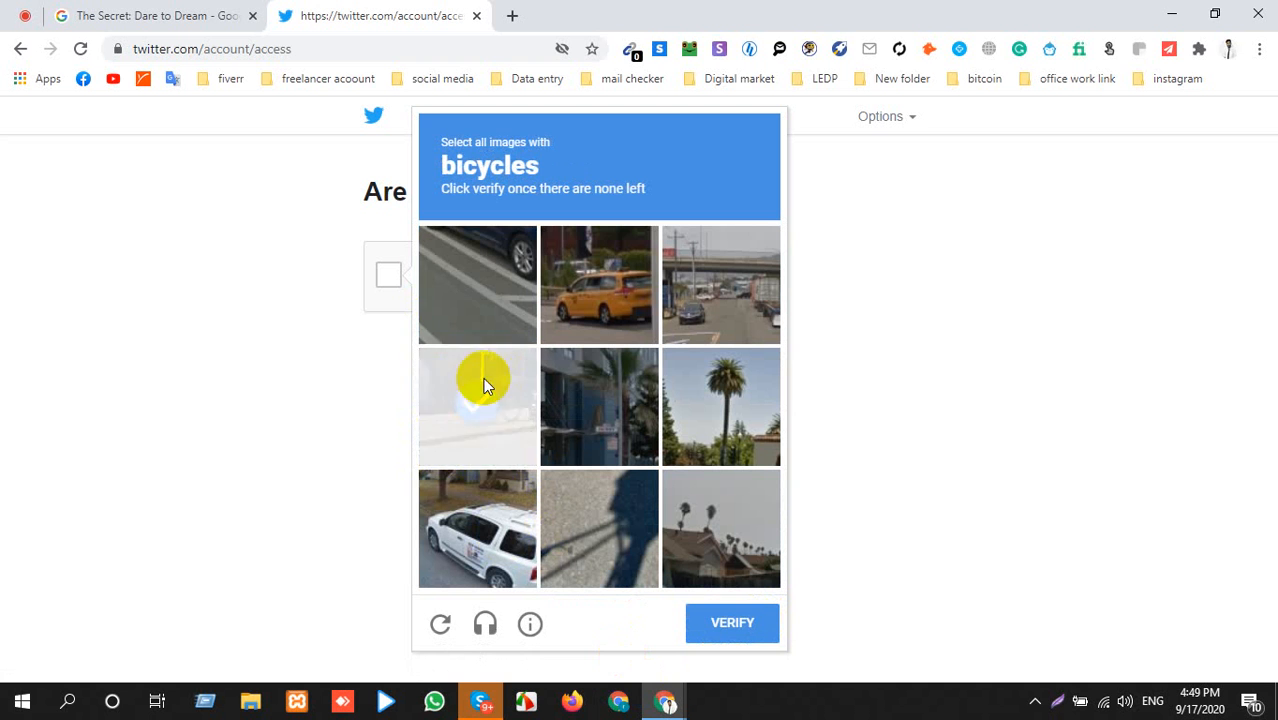
{"action": "left_click", "coordinate": [734, 624]}
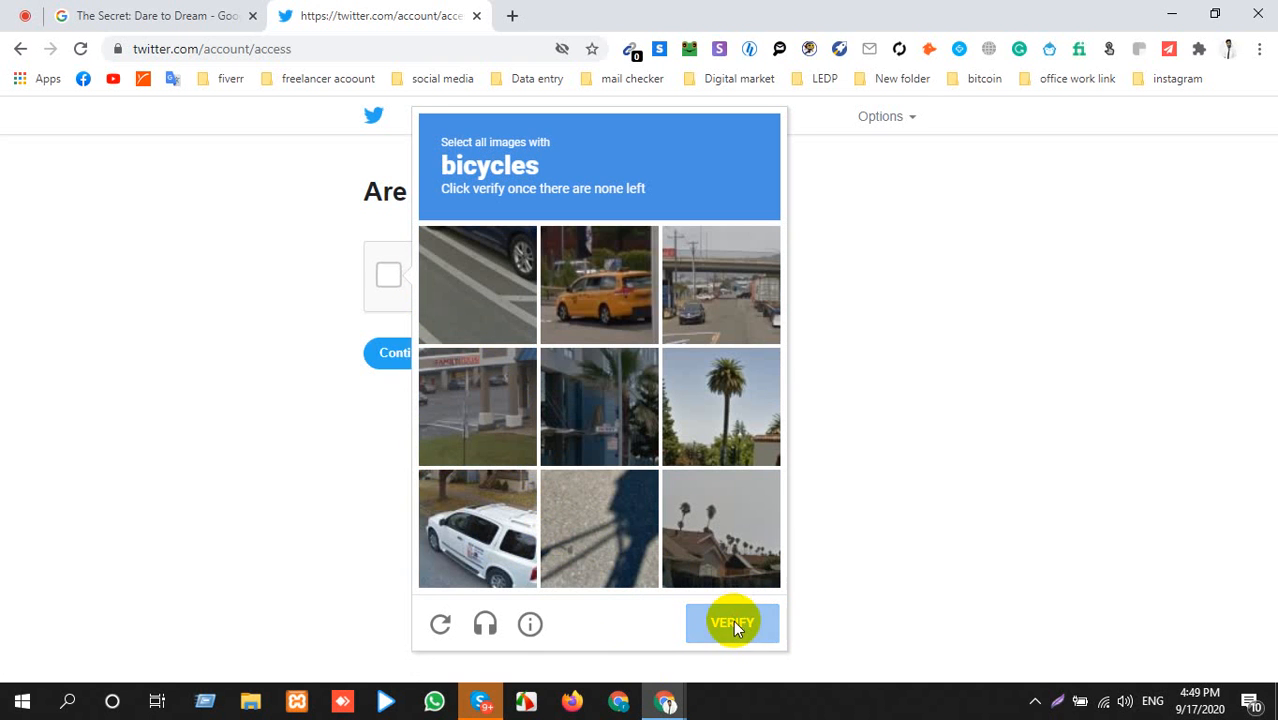
{"action": "left_click", "coordinate": [407, 358]}
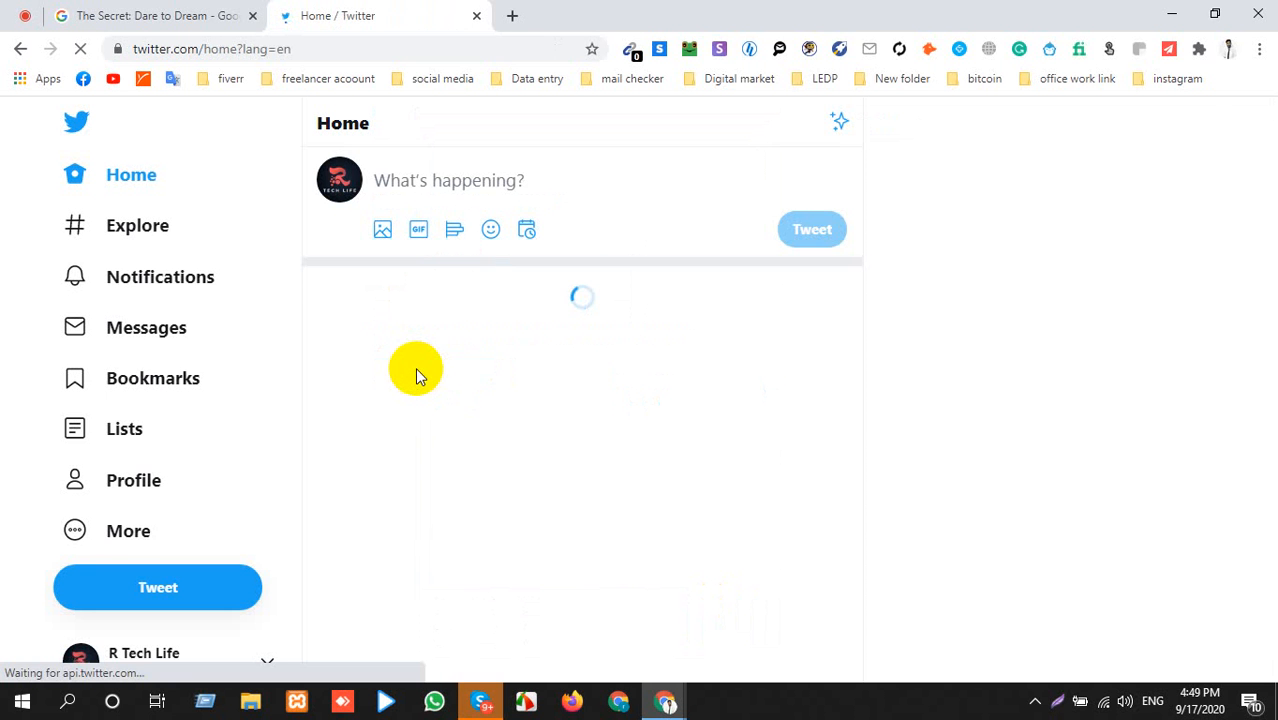
Paste the Romance/Drama movie The Secret: Dare to Dream text with its hashtags and short link into a new tweet, and remove the link preview.
{"action": "left_click", "coordinate": [533, 180]}
{"action": "key", "text": "ctrl+v"}
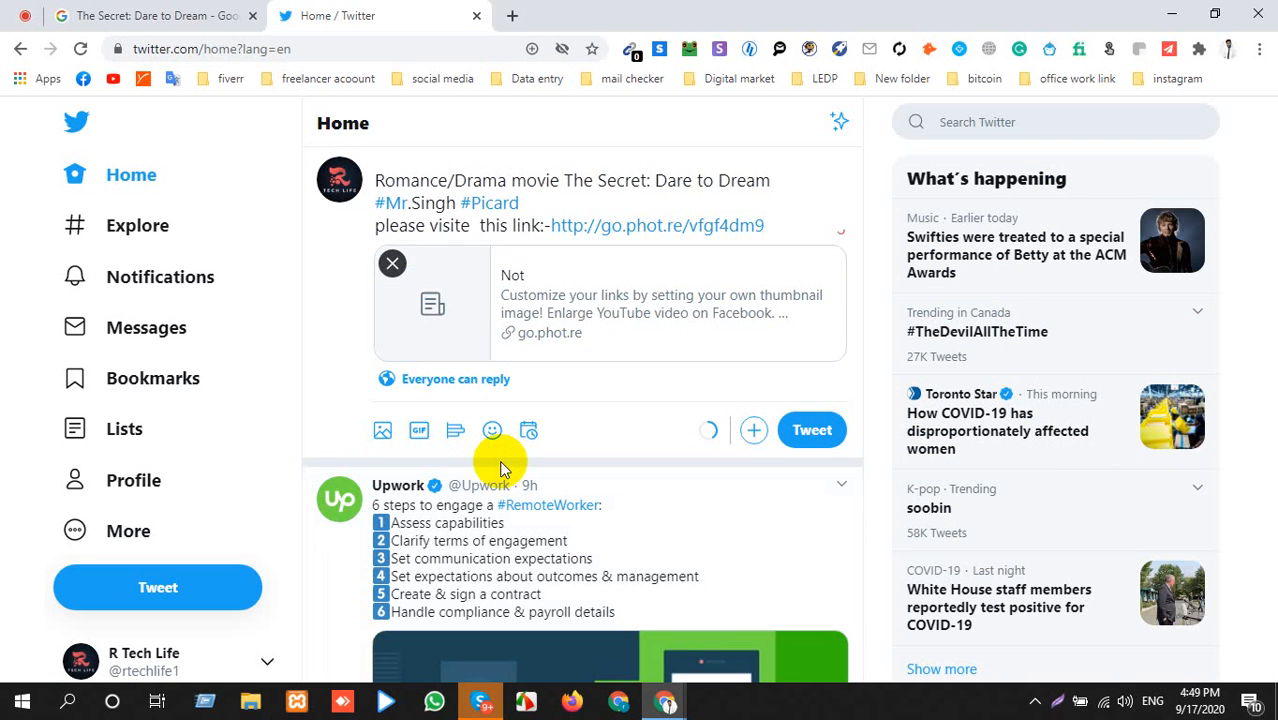
{"action": "left_click", "coordinate": [387, 265]}
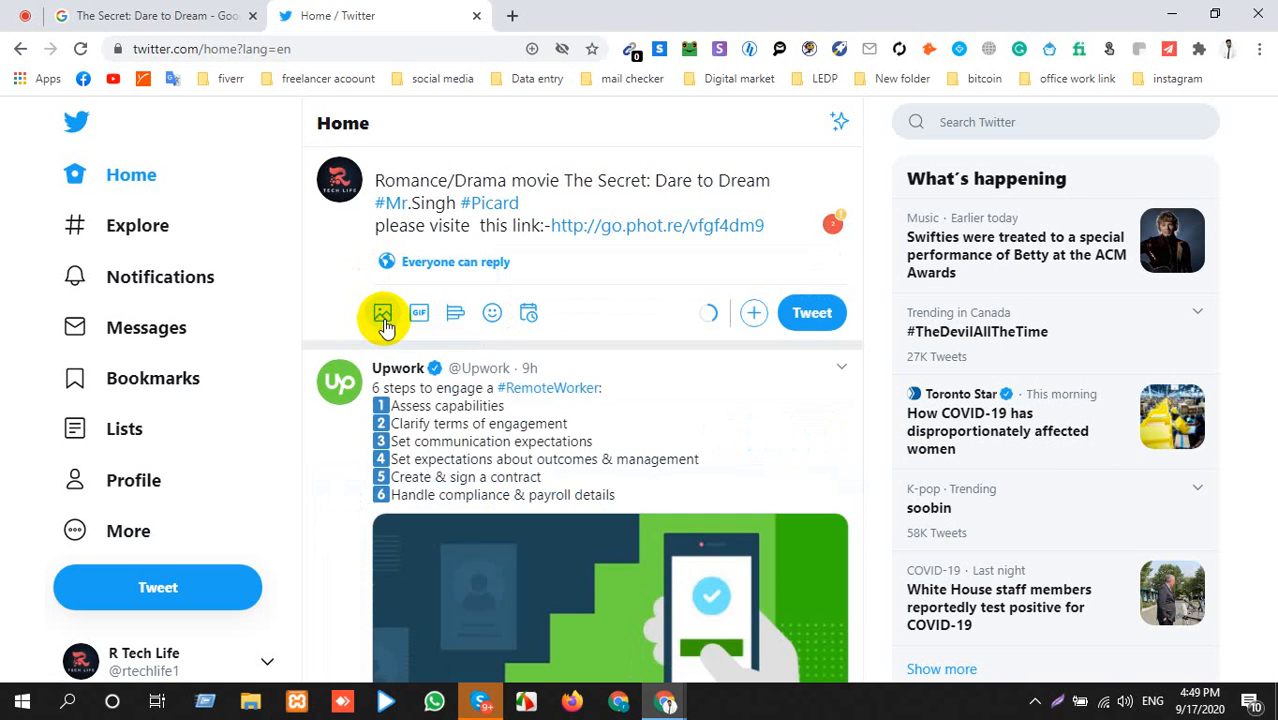
{"action": "key", "text": "alt+Tab"}
{"action": "left_click", "coordinate": [954, 322]}
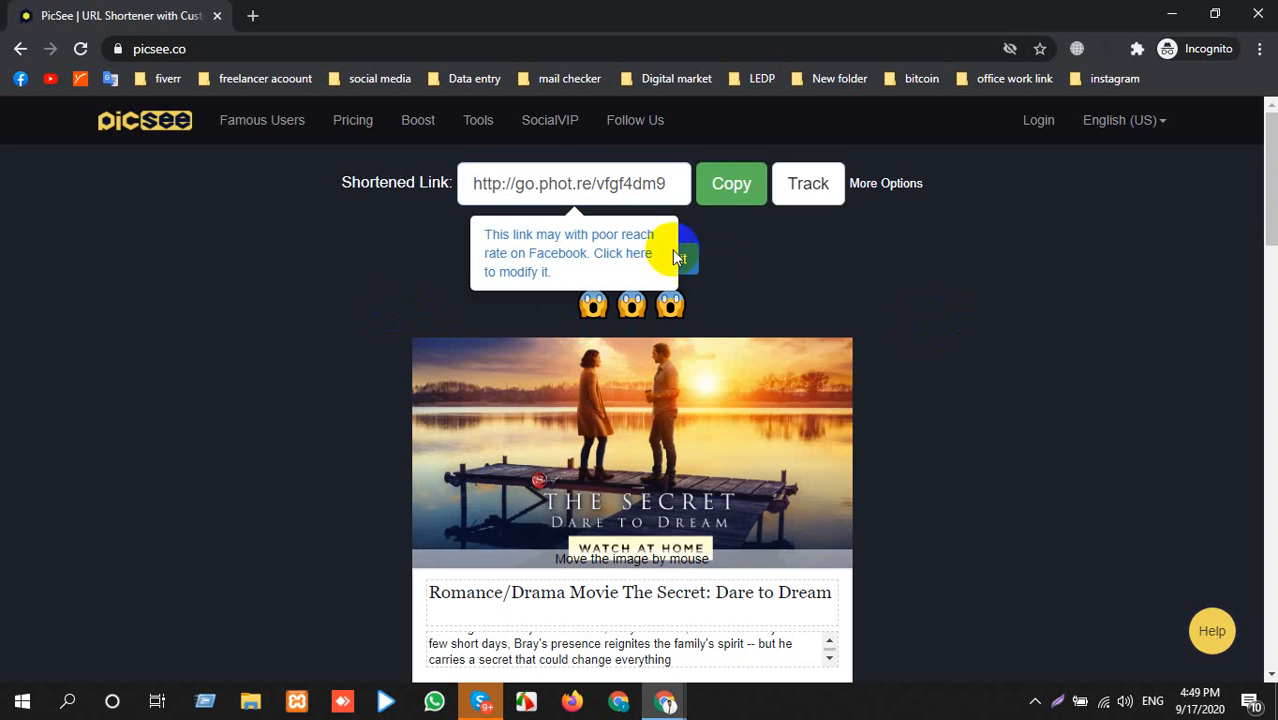
{"action": "left_click", "coordinate": [691, 260]}
{"action": "scroll", "coordinate": [354, 422], "scroll_direction": "down", "scroll_amount": 2}
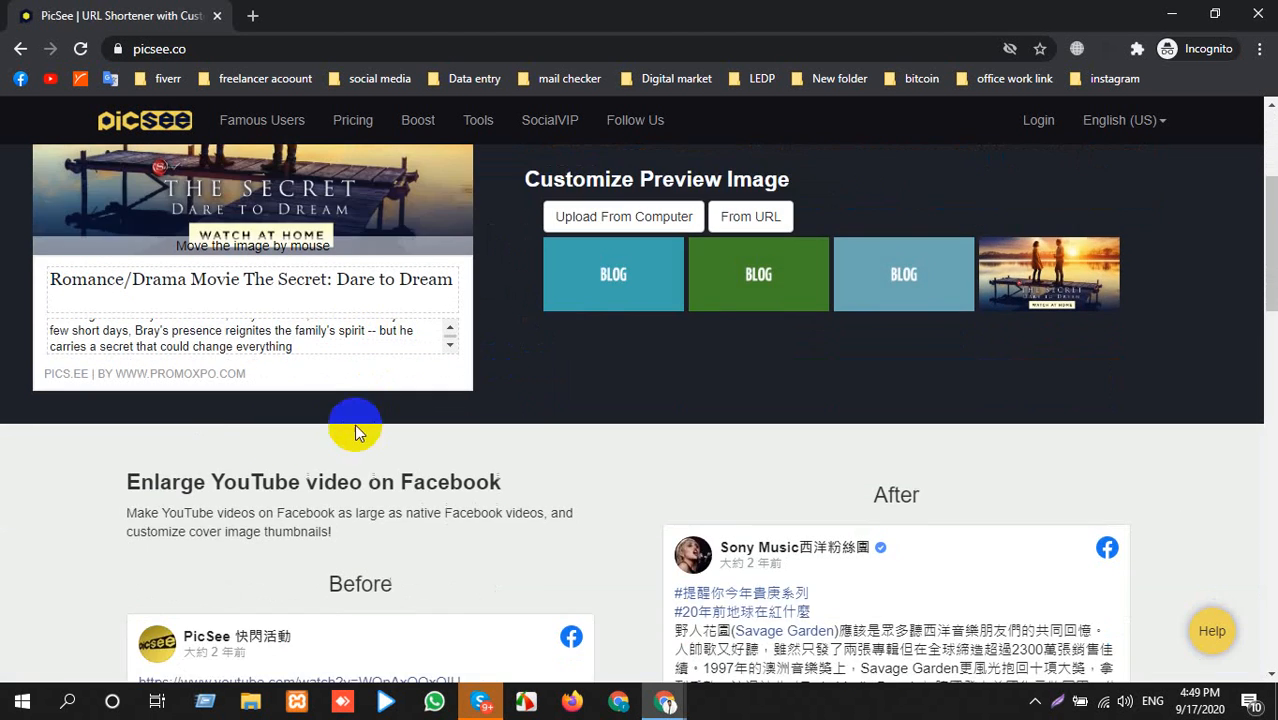
{"action": "scroll", "coordinate": [205, 452], "scroll_direction": "up", "scroll_amount": 1}
{"action": "scroll", "coordinate": [203, 453], "scroll_direction": "up", "scroll_amount": 3}
{"action": "left_click", "coordinate": [251, 222]}
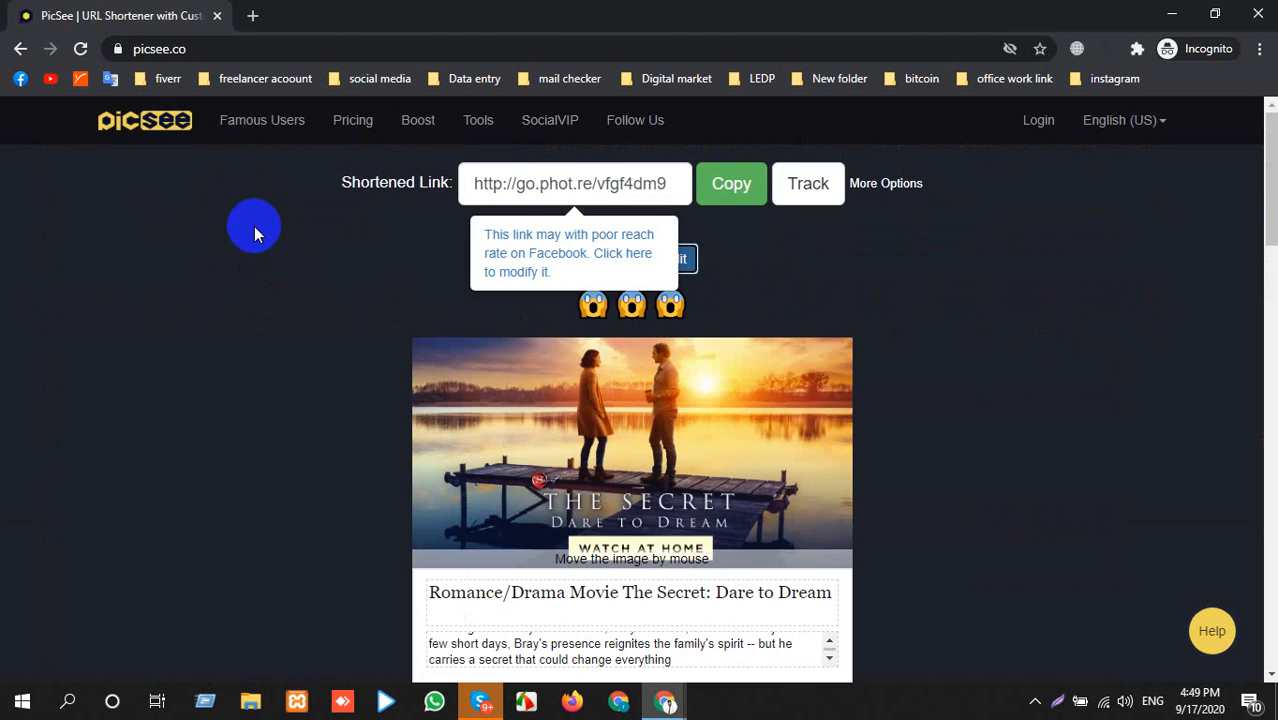
{"action": "left_click", "coordinate": [731, 183]}
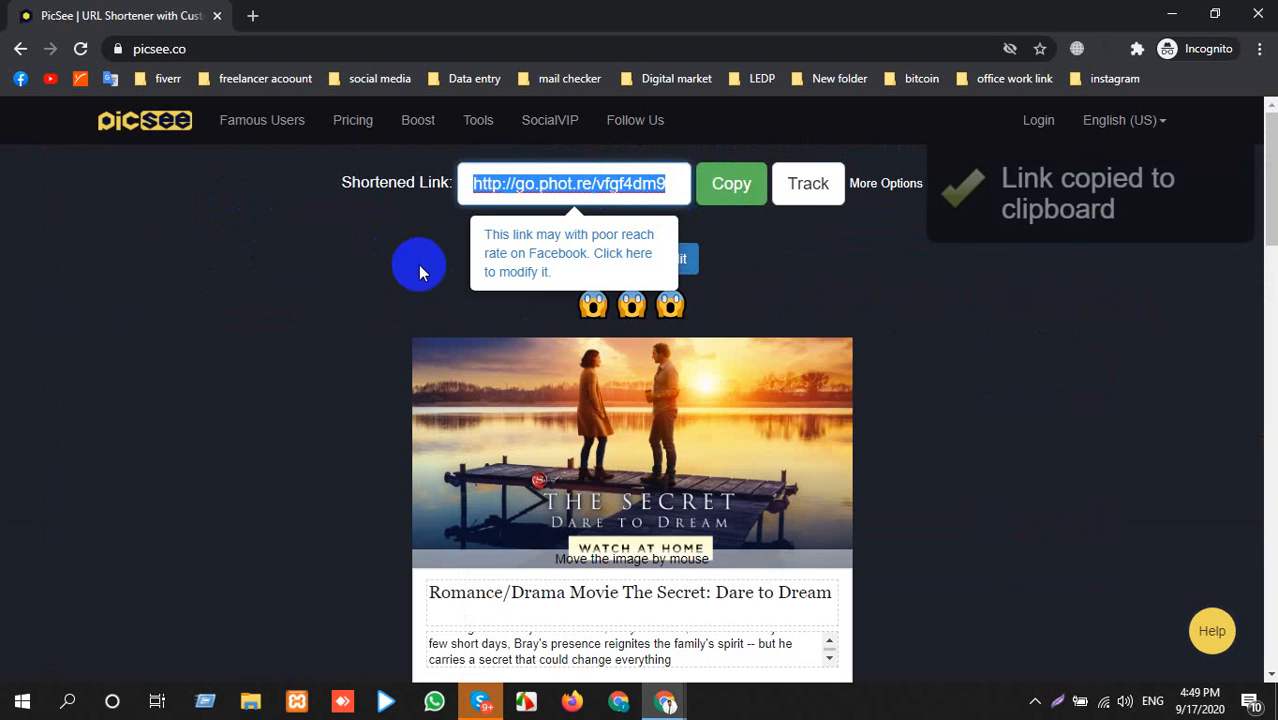
Return to Twitter, paste the copied short link after "please visite this link:-", and try to post the tweet.
{"action": "key", "text": "alt+Tab"}
{"action": "key", "text": "ctrl+v"}
{"action": "left_click_drag", "start_coordinate": [545, 223], "coordinate": [773, 235]}
{"action": "left_click", "coordinate": [750, 242]}
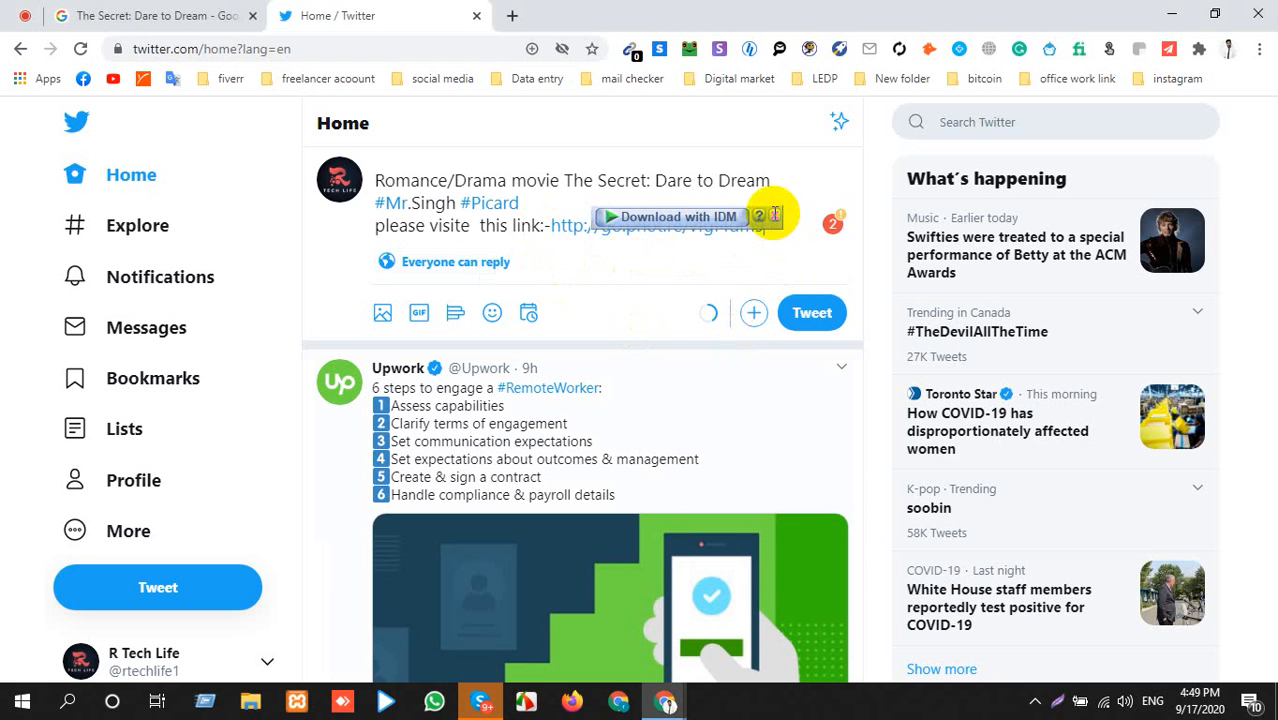
{"action": "left_click", "coordinate": [797, 312]}
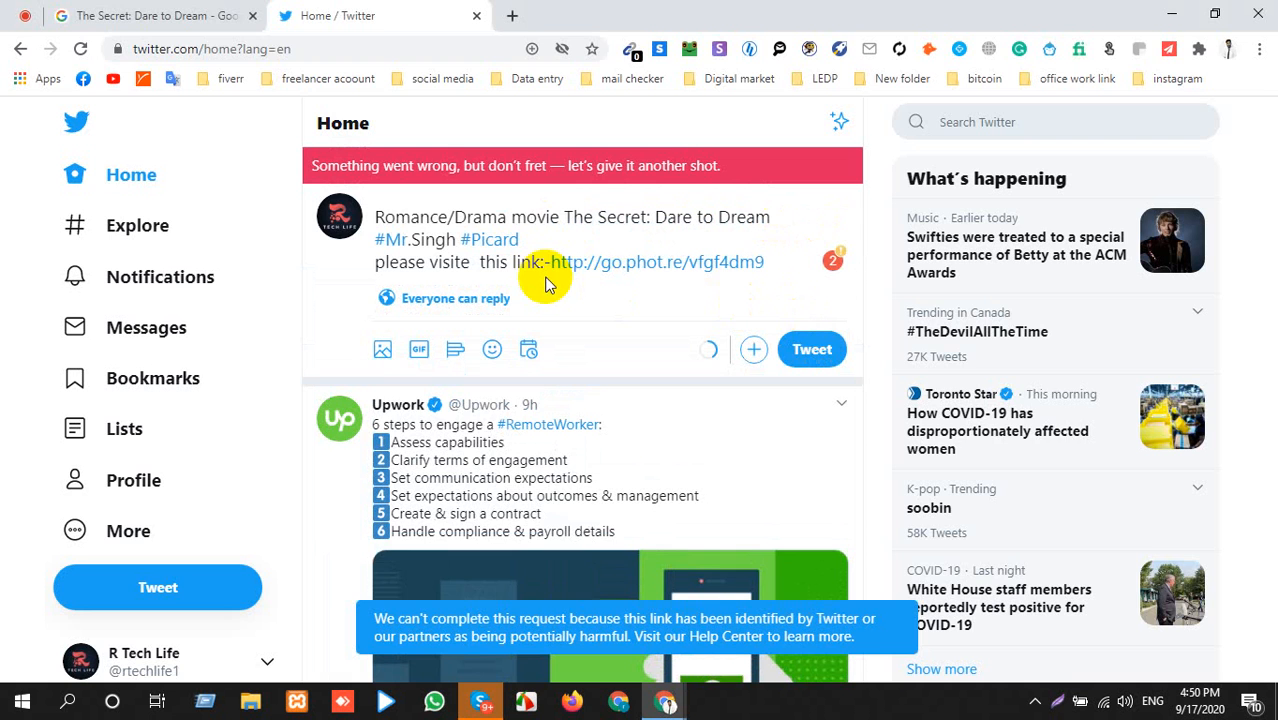
{"action": "key", "text": "alt+Tab"}
{"action": "scroll", "coordinate": [422, 494], "scroll_direction": "down", "scroll_amount": 3}
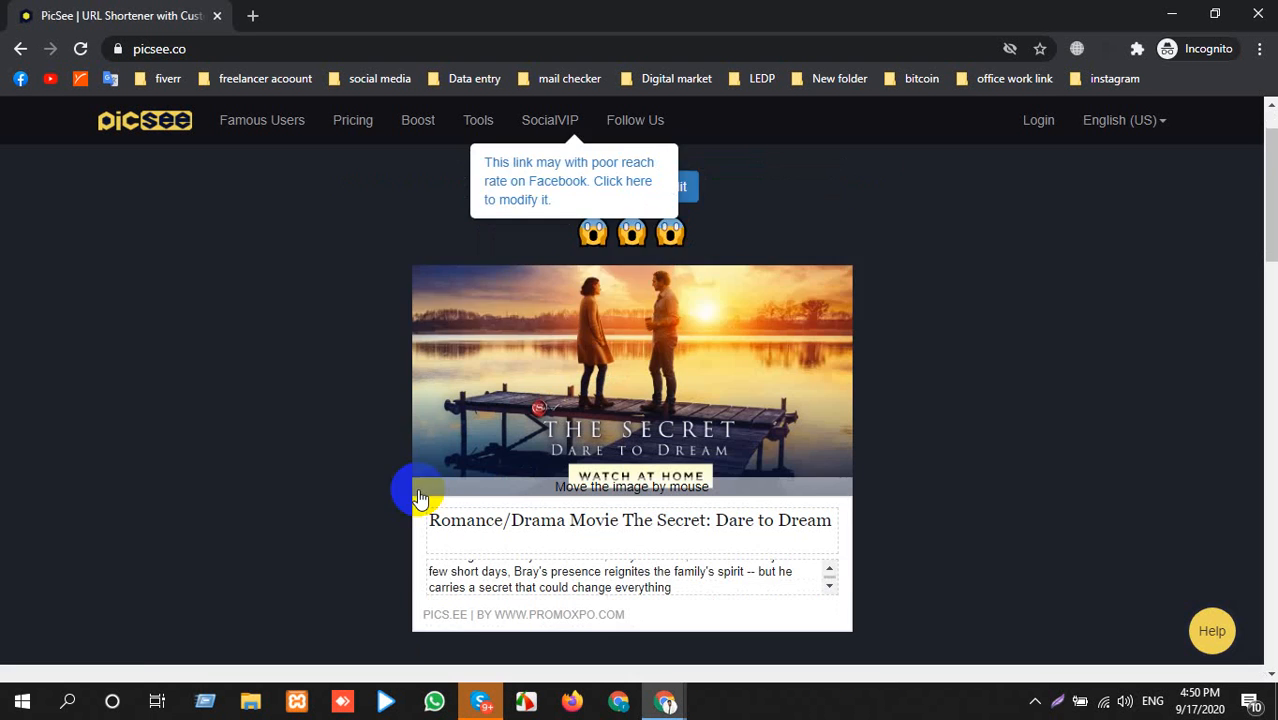
{"action": "scroll", "coordinate": [465, 496], "scroll_direction": "up", "scroll_amount": 3}
{"action": "left_click", "coordinate": [682, 254]}
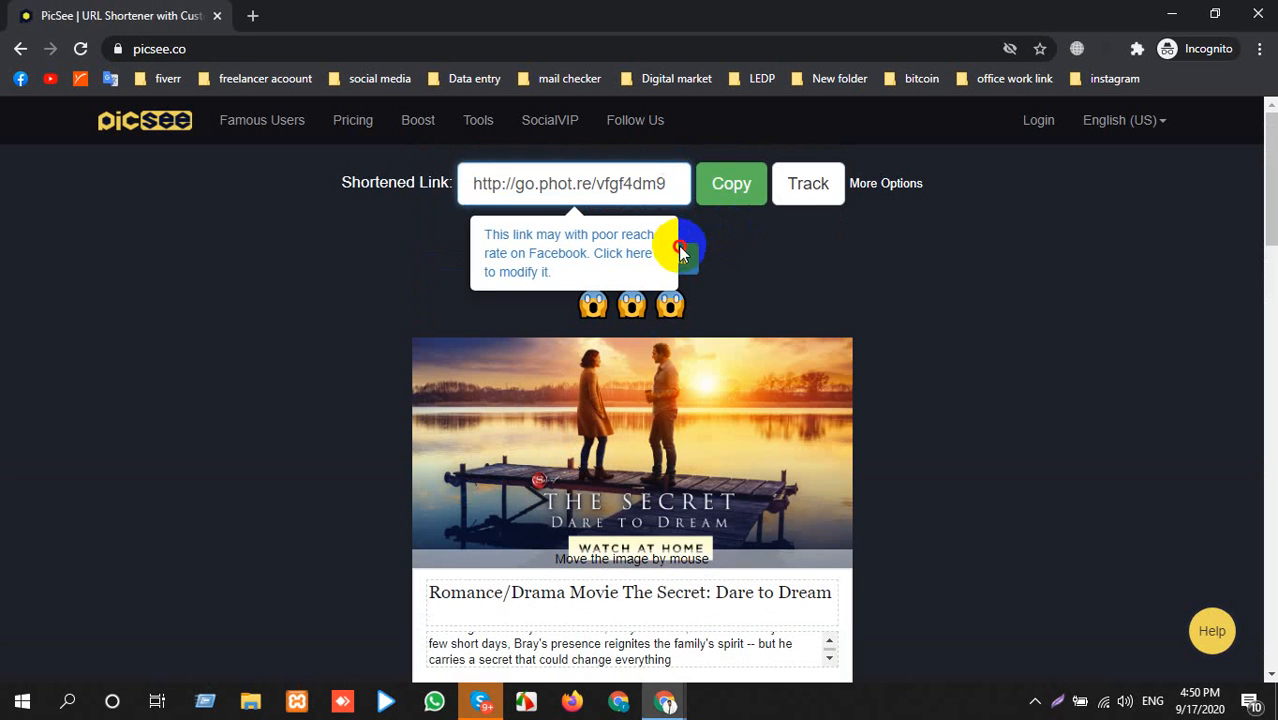
{"action": "scroll", "coordinate": [262, 490], "scroll_direction": "down", "scroll_amount": 1}
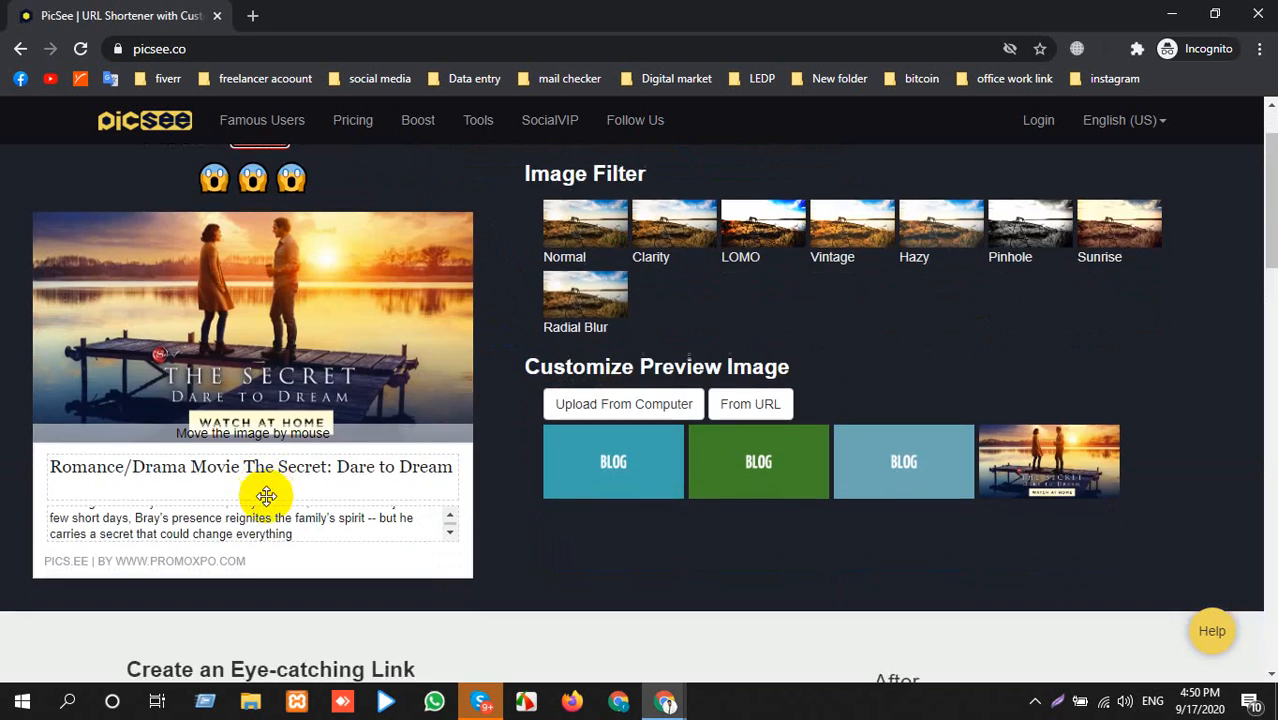
{"action": "scroll", "coordinate": [299, 483], "scroll_direction": "up", "scroll_amount": 1}
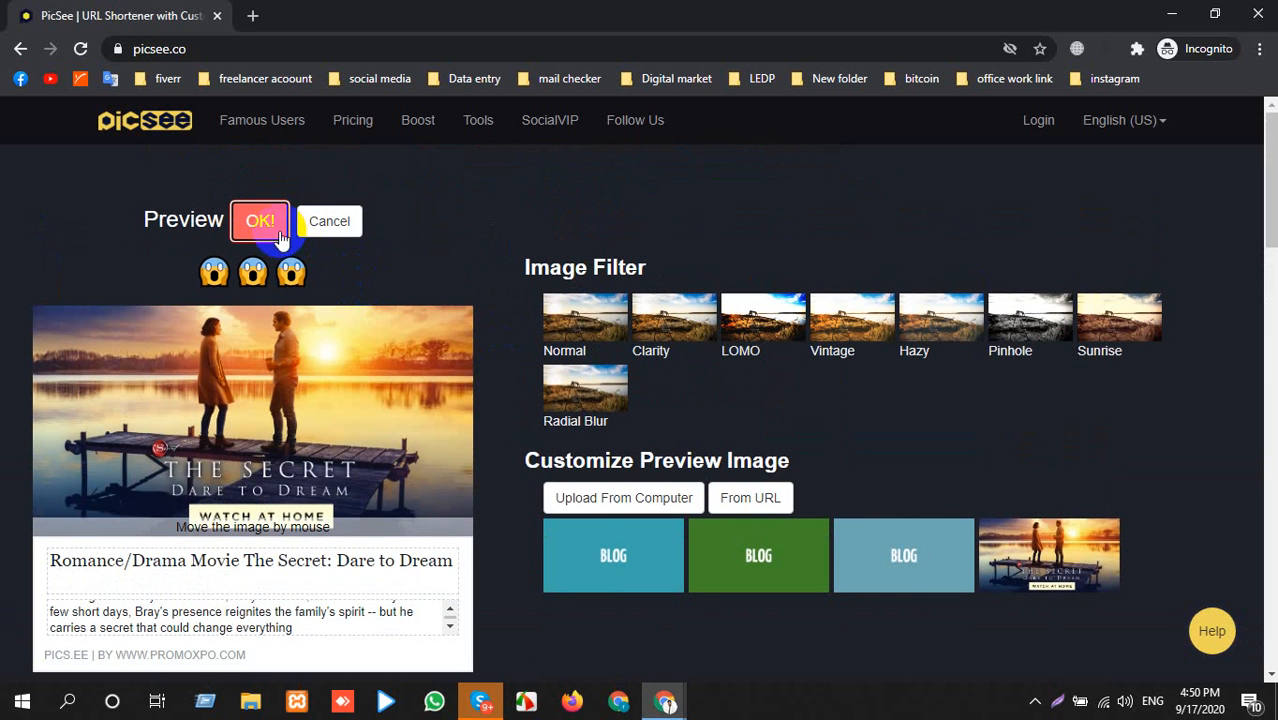
{"action": "left_click", "coordinate": [367, 578]}
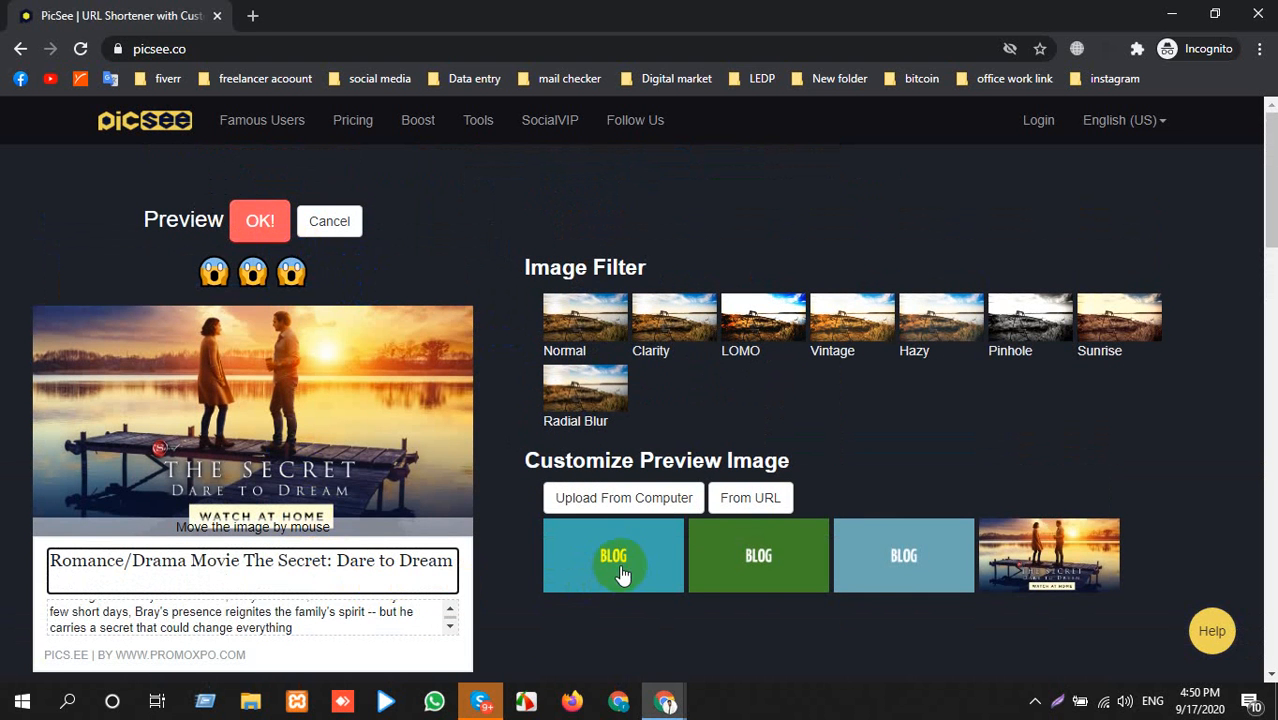
{"action": "left_click", "coordinate": [258, 222]}
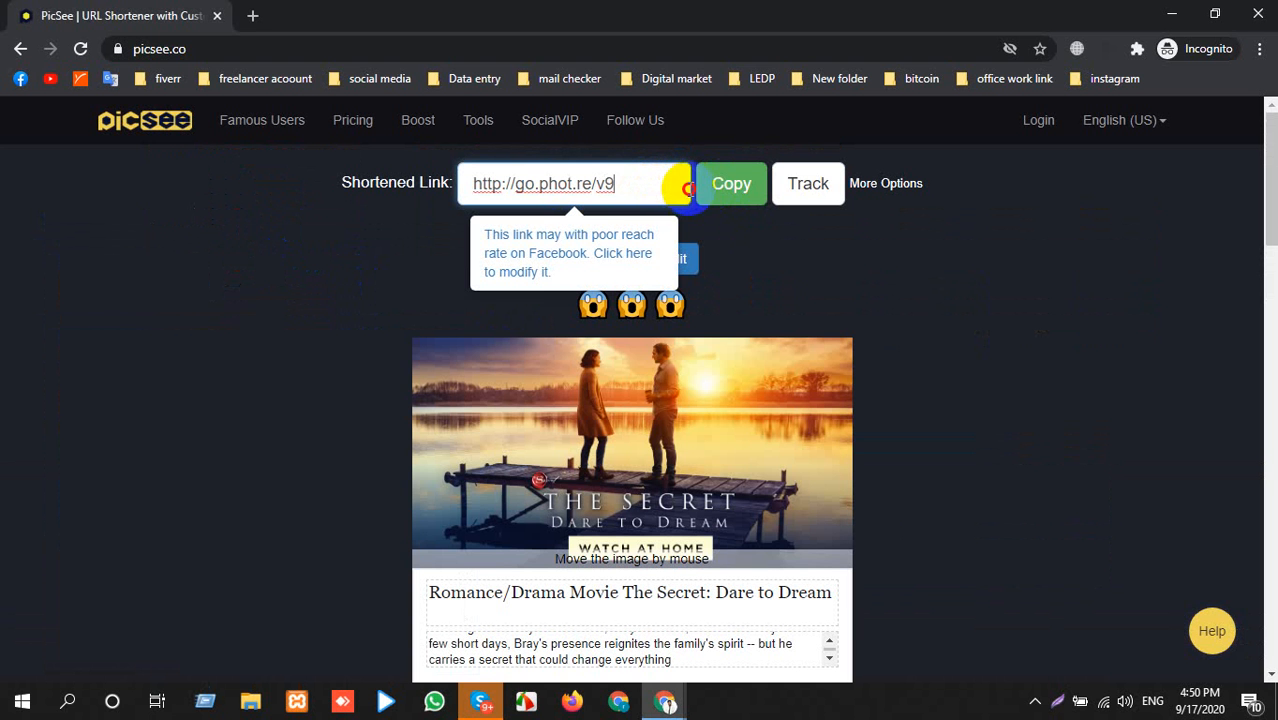
{"action": "left_click", "coordinate": [722, 185]}
{"action": "key", "text": "alt+Tab"}
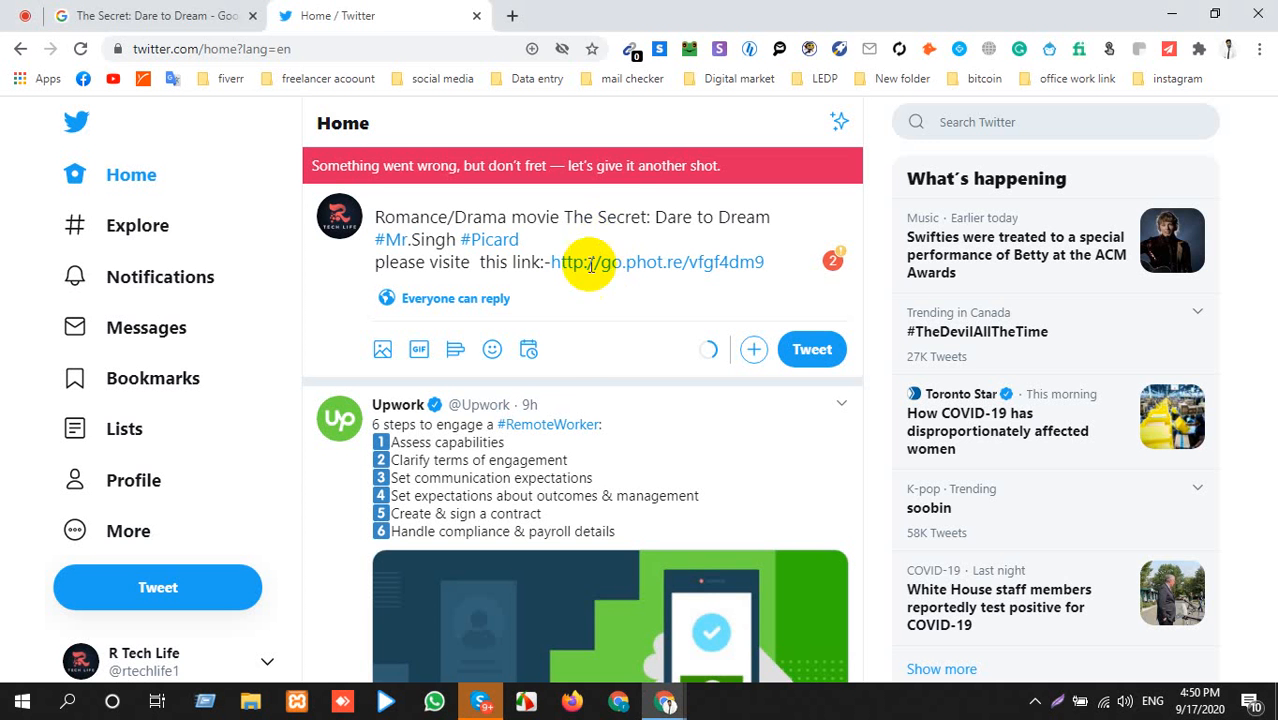
{"action": "right_click", "coordinate": [559, 262]}
{"action": "left_click_drag", "start_coordinate": [552, 262], "coordinate": [768, 256]}
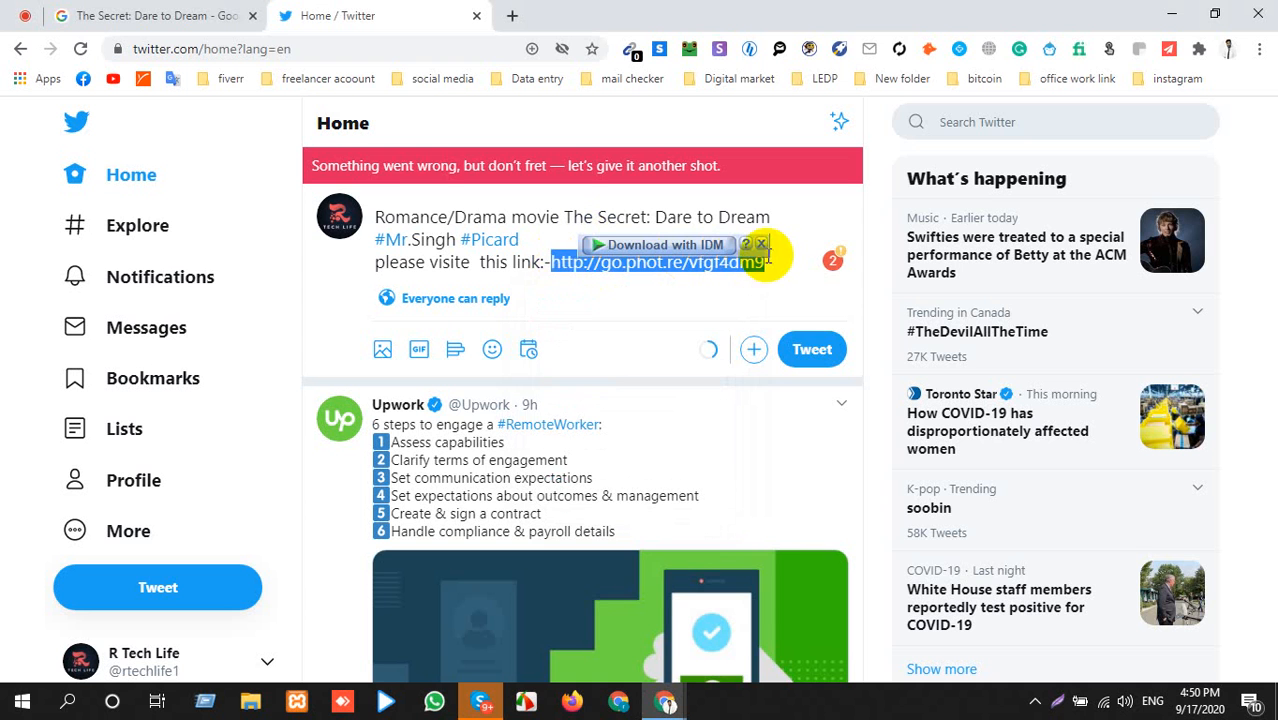
{"action": "key", "text": "ctrl+v"}
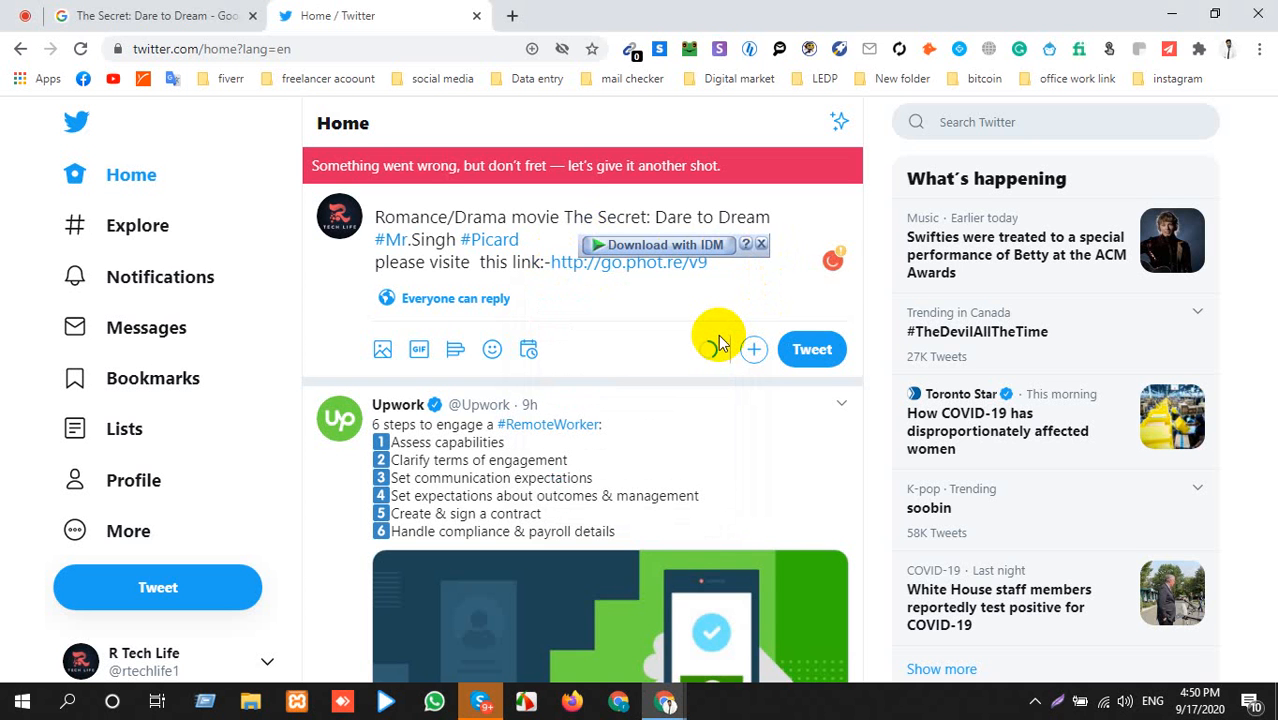
{"action": "left_click", "coordinate": [800, 348]}
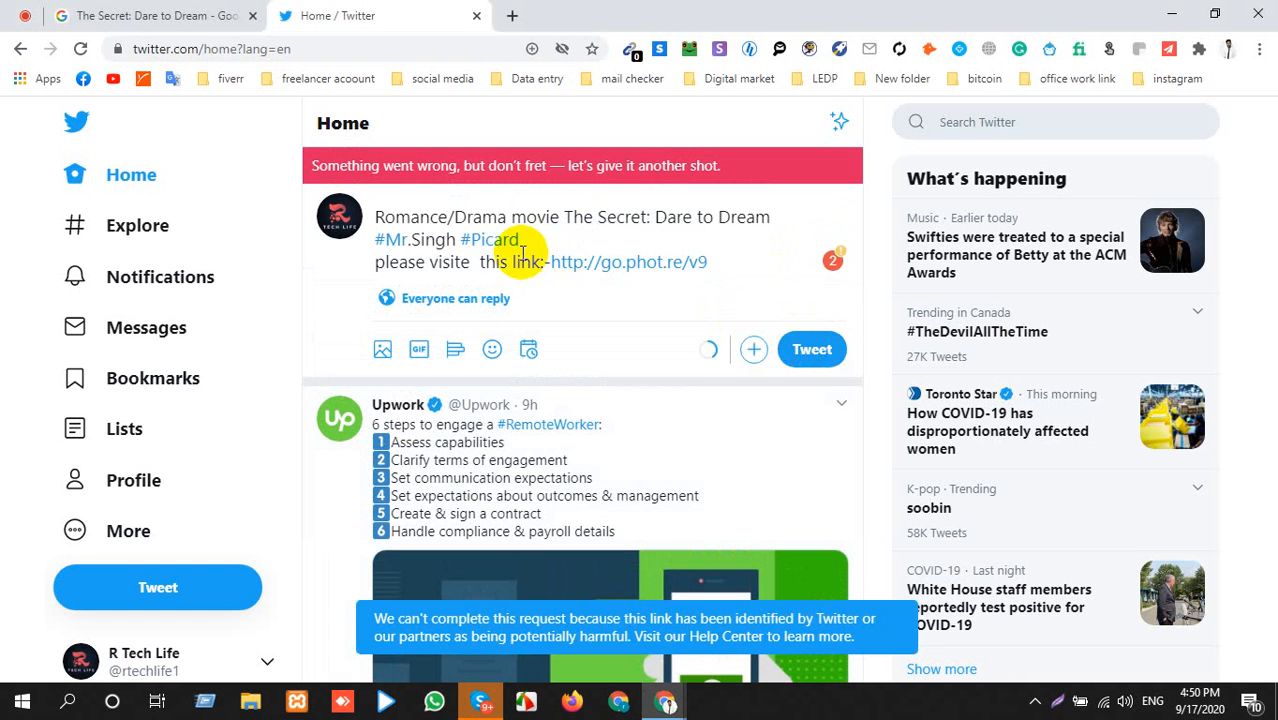
Open the short link's tracking page from PicSee, and look through the PicSee page down to its Performance Analytics features.
{"action": "key", "text": "alt+Tab"}
{"action": "left_click", "coordinate": [826, 252]}
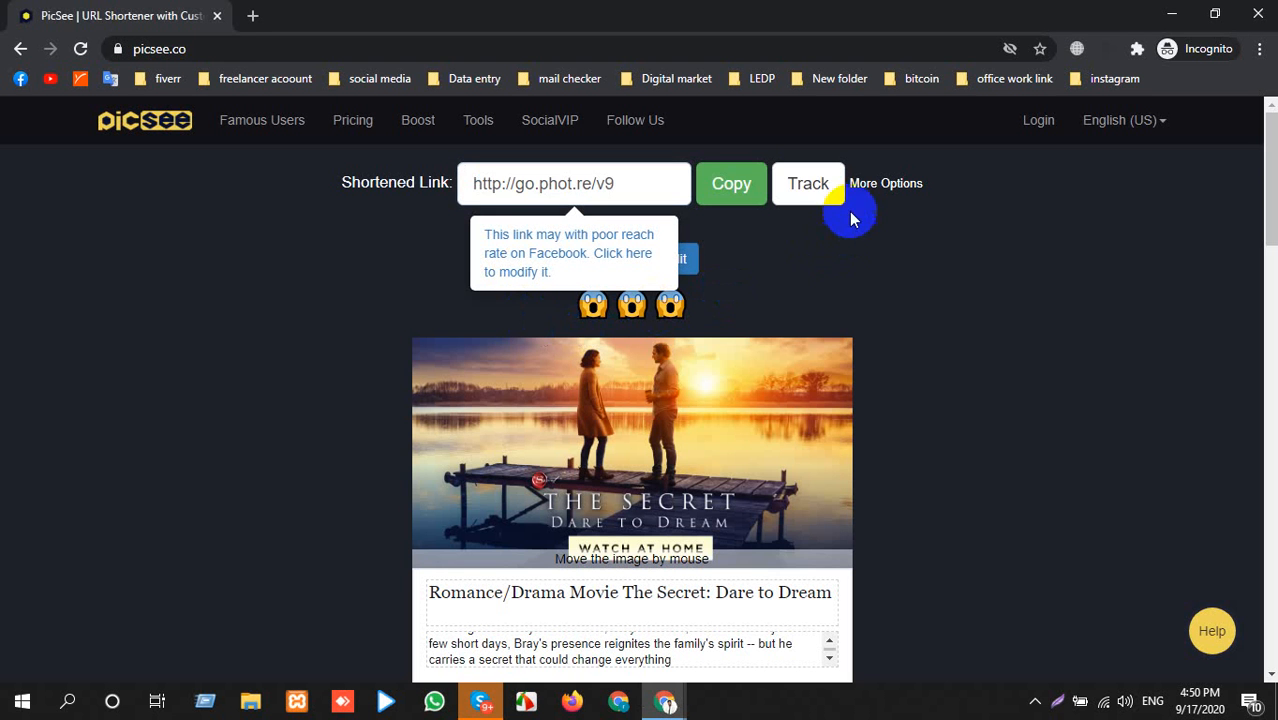
{"action": "left_click", "coordinate": [806, 188]}
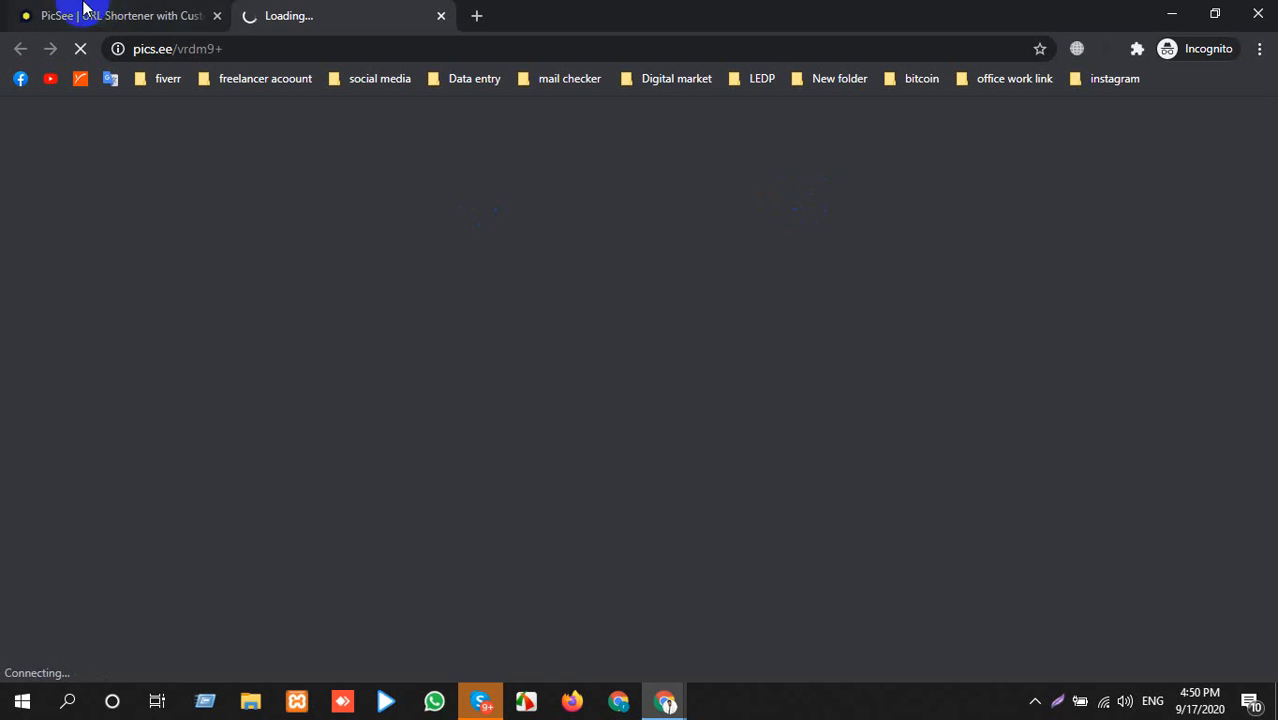
{"action": "left_click", "coordinate": [86, 12]}
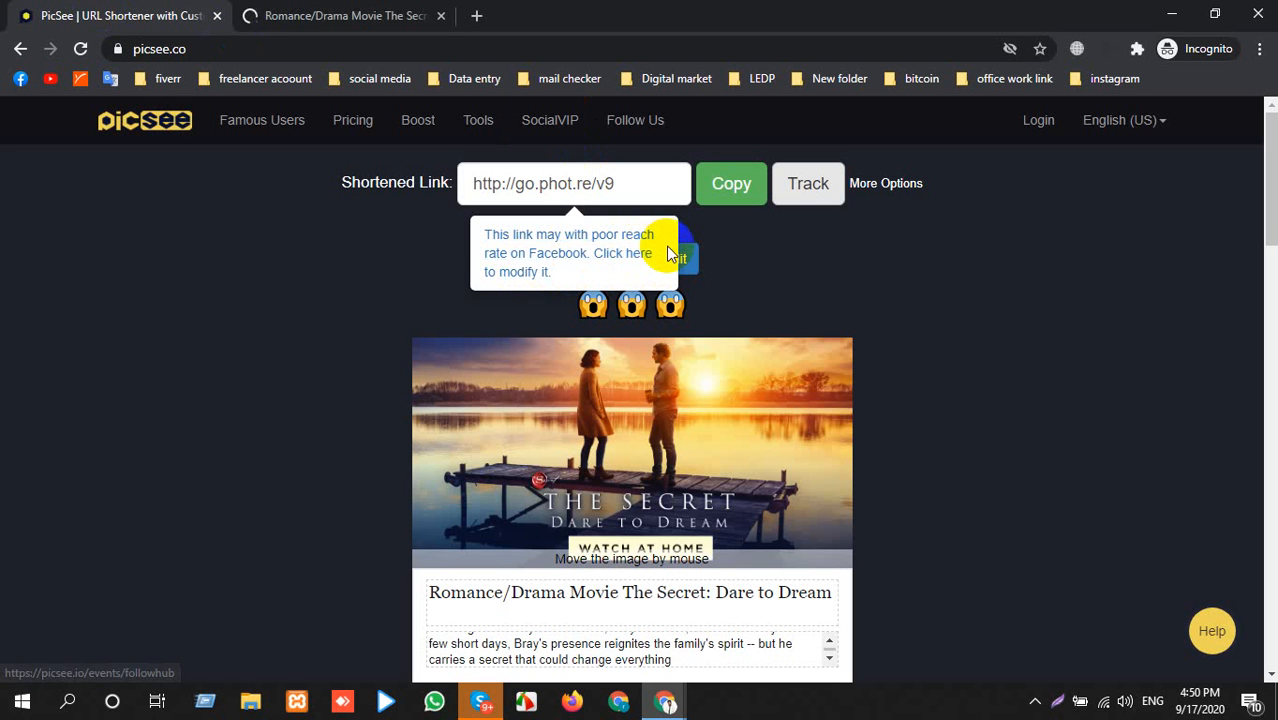
{"action": "scroll", "coordinate": [866, 370], "scroll_direction": "down", "scroll_amount": 3}
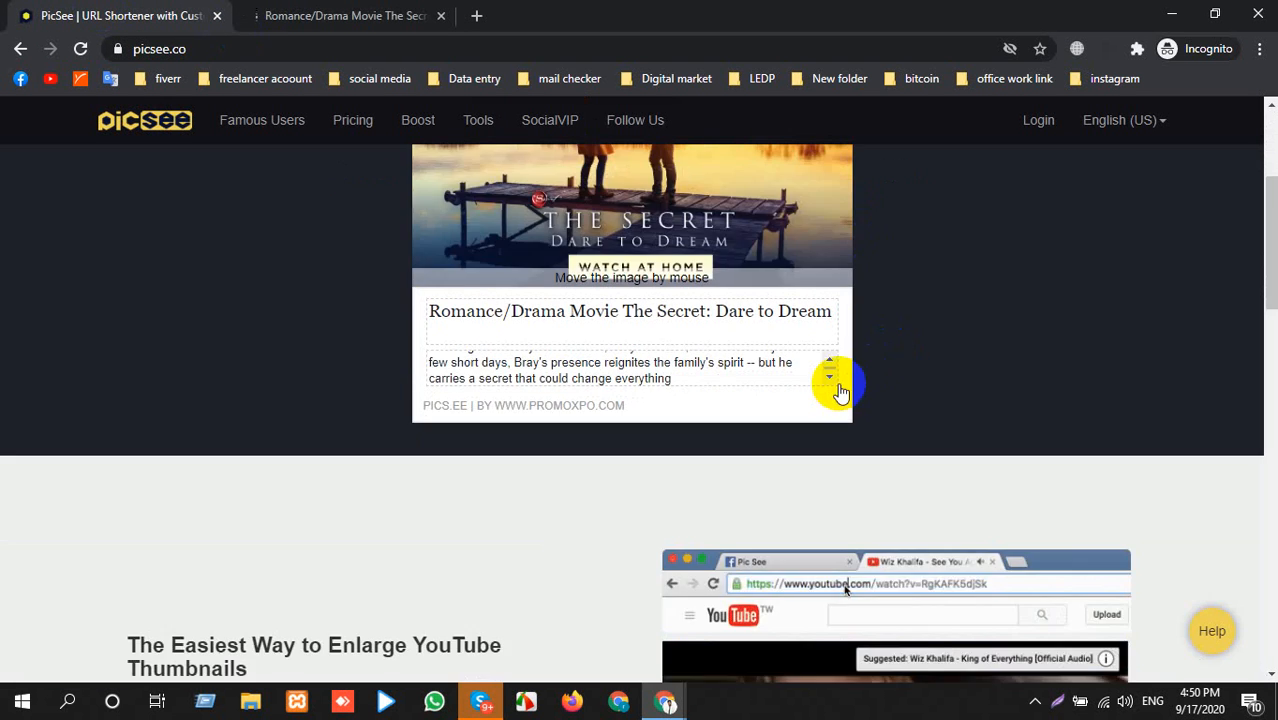
{"action": "scroll", "coordinate": [857, 383], "scroll_direction": "down", "scroll_amount": 3}
{"action": "scroll", "coordinate": [798, 386], "scroll_direction": "down", "scroll_amount": 9}
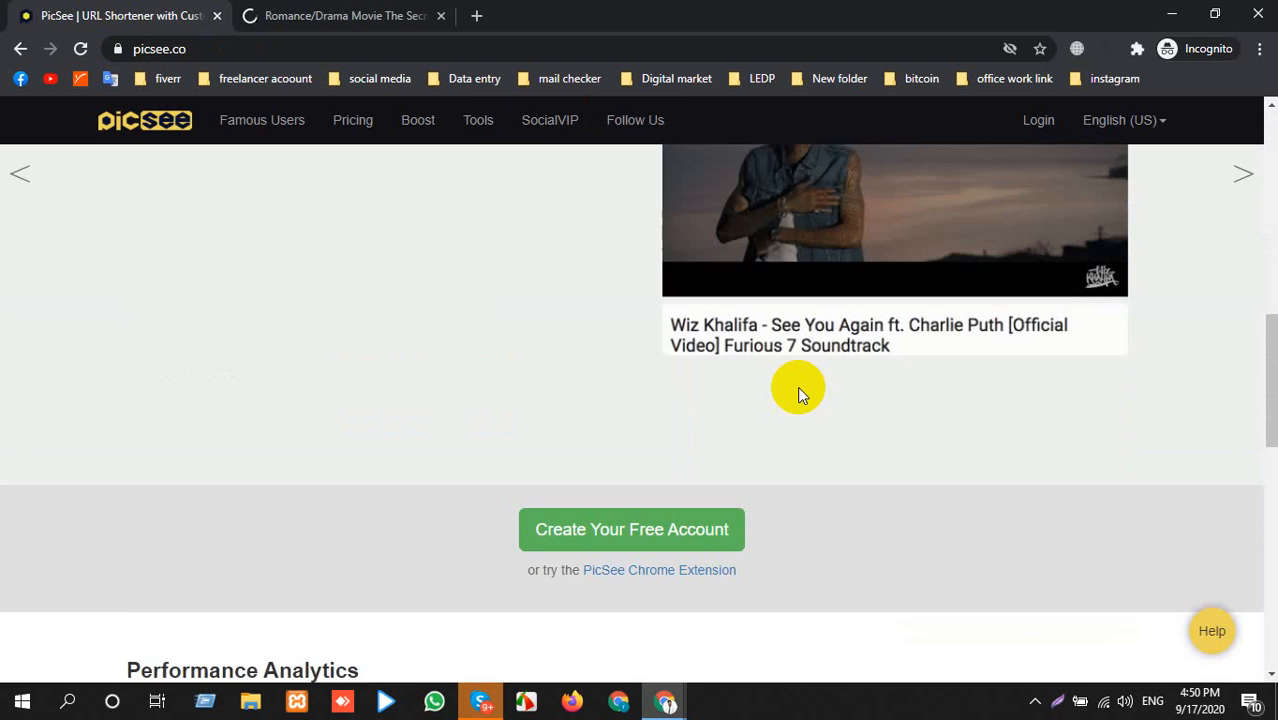
{"action": "scroll", "coordinate": [798, 390], "scroll_direction": "up", "scroll_amount": 5}
{"action": "scroll", "coordinate": [798, 398], "scroll_direction": "down", "scroll_amount": 5}
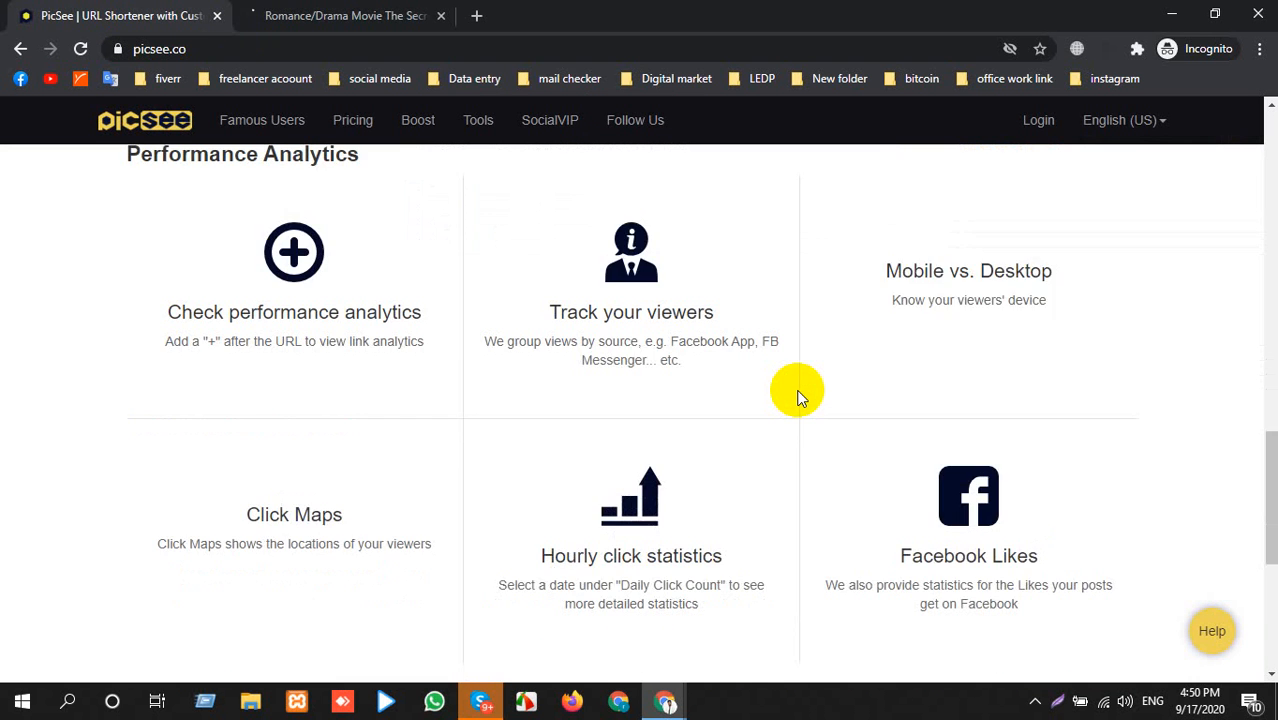
{"action": "scroll", "coordinate": [798, 394], "scroll_direction": "up", "scroll_amount": 5}
{"action": "scroll", "coordinate": [798, 390], "scroll_direction": "up", "scroll_amount": 10}
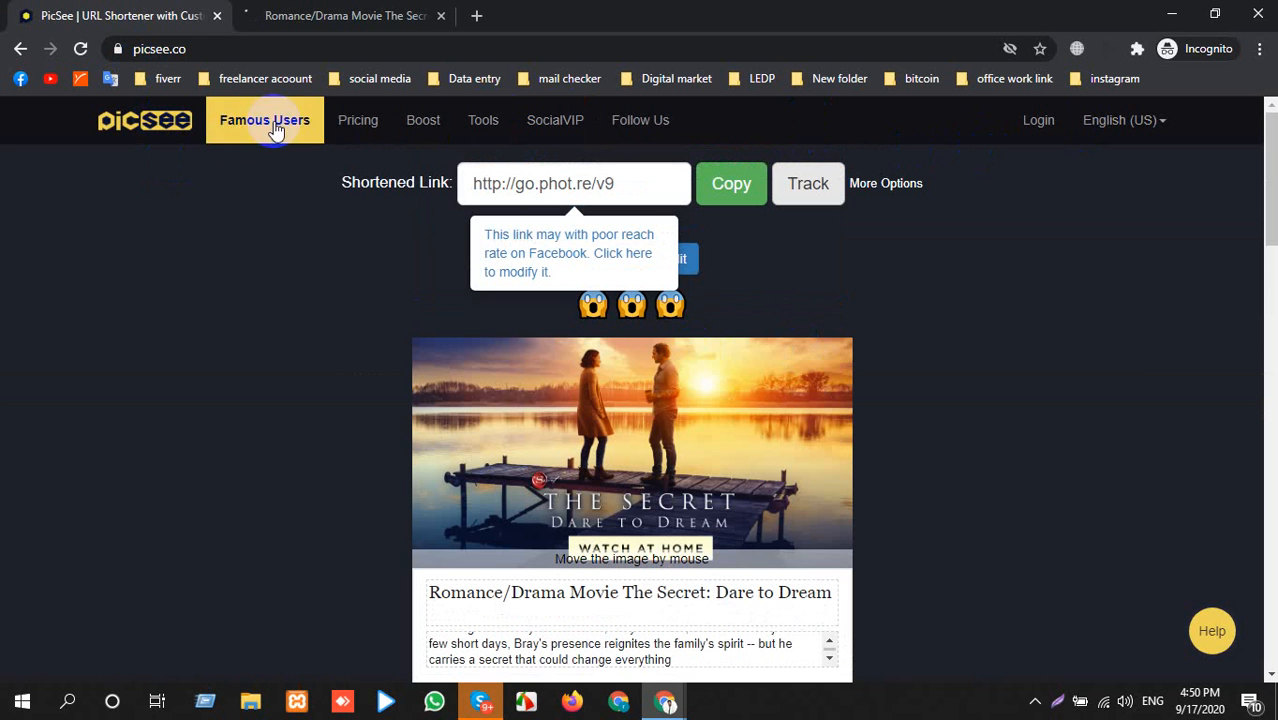
Open the PicSee member login page, close the short link's tracking page, and return to Twitter.
{"action": "left_click", "coordinate": [1037, 140]}
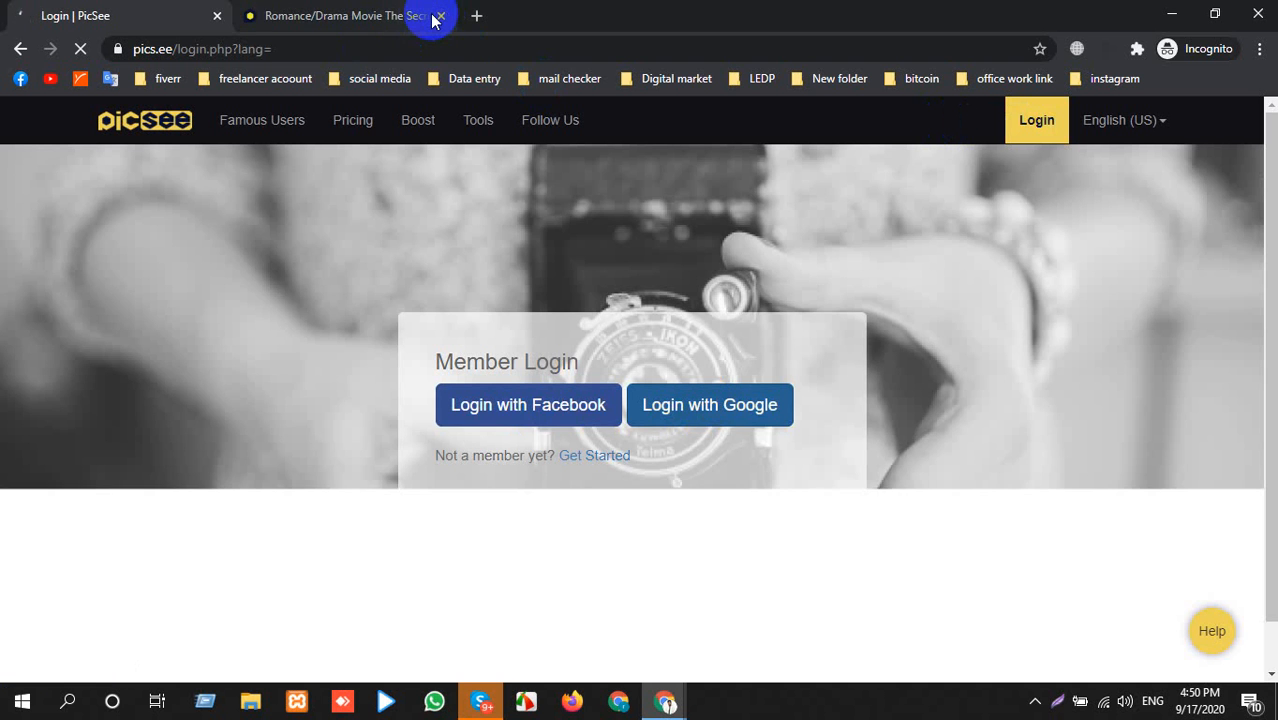
{"action": "left_click", "coordinate": [441, 16]}
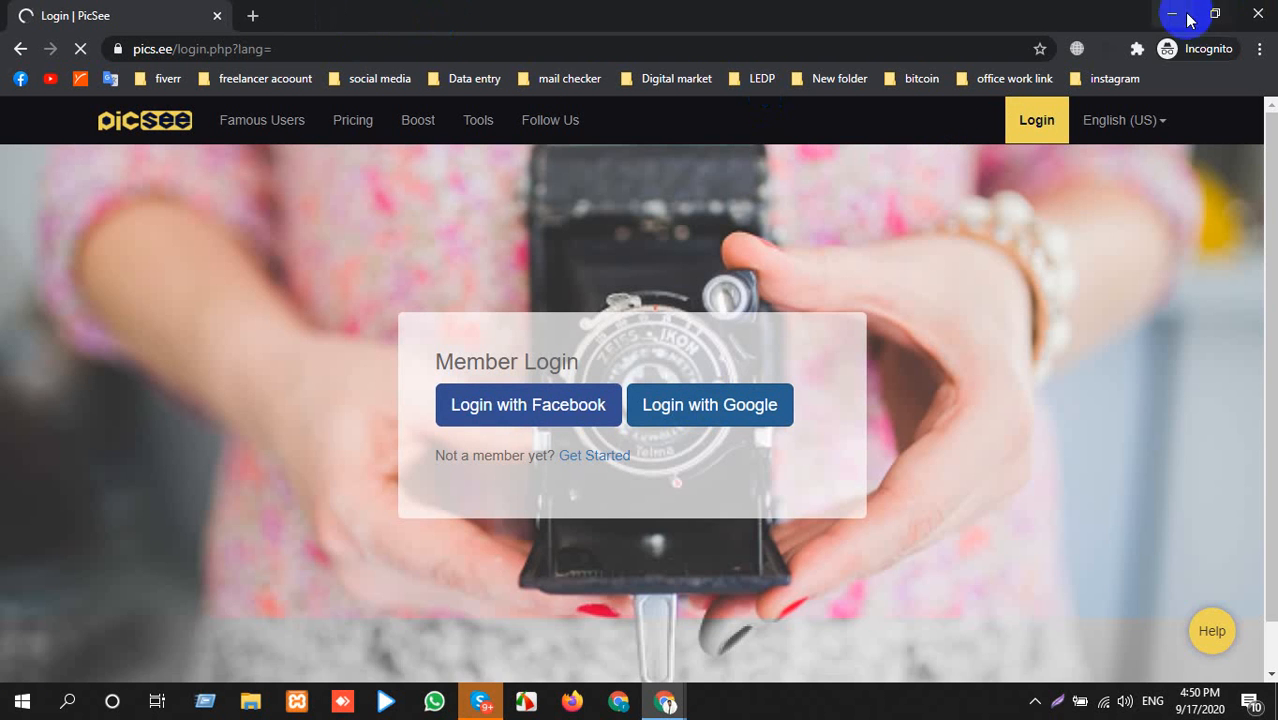
{"action": "left_click", "coordinate": [1173, 16]}
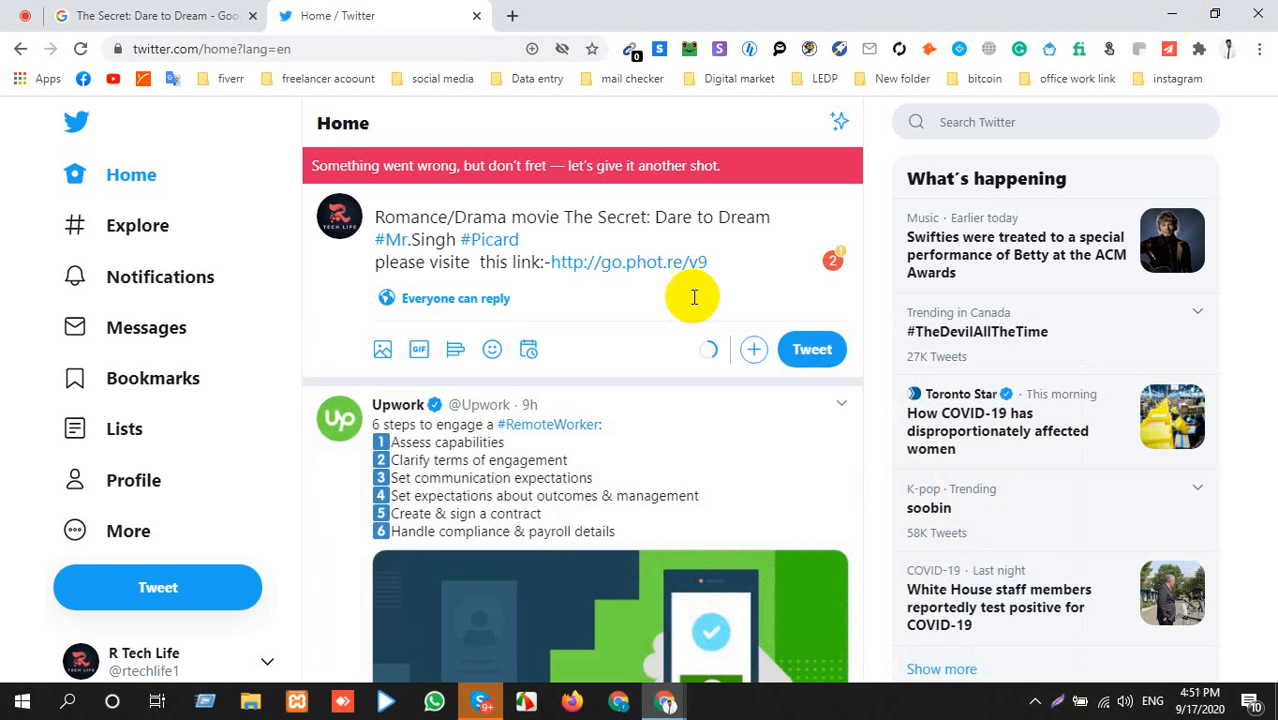
Search Google for "pisces short link" in a new tab and open the PicSee URL shortener site.
{"action": "left_click", "coordinate": [237, 15]}
{"action": "left_click", "coordinate": [513, 15]}
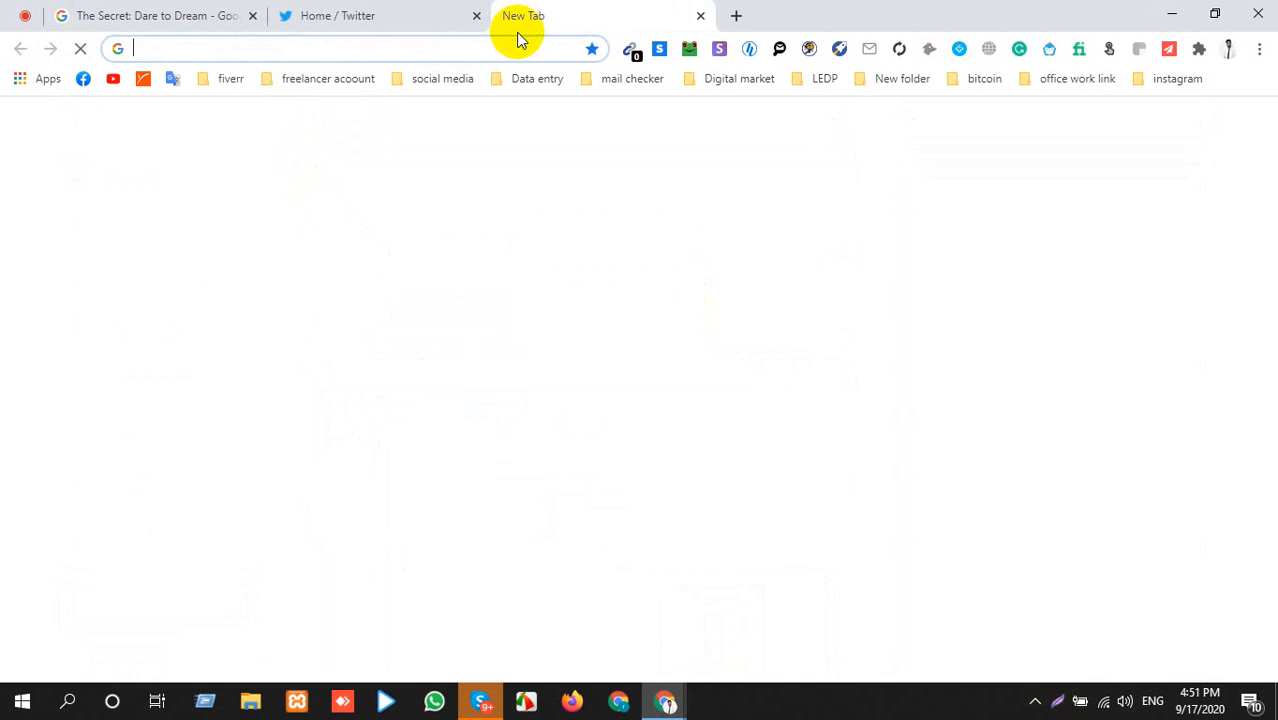
{"action": "type", "text": "promoxpo.com"}
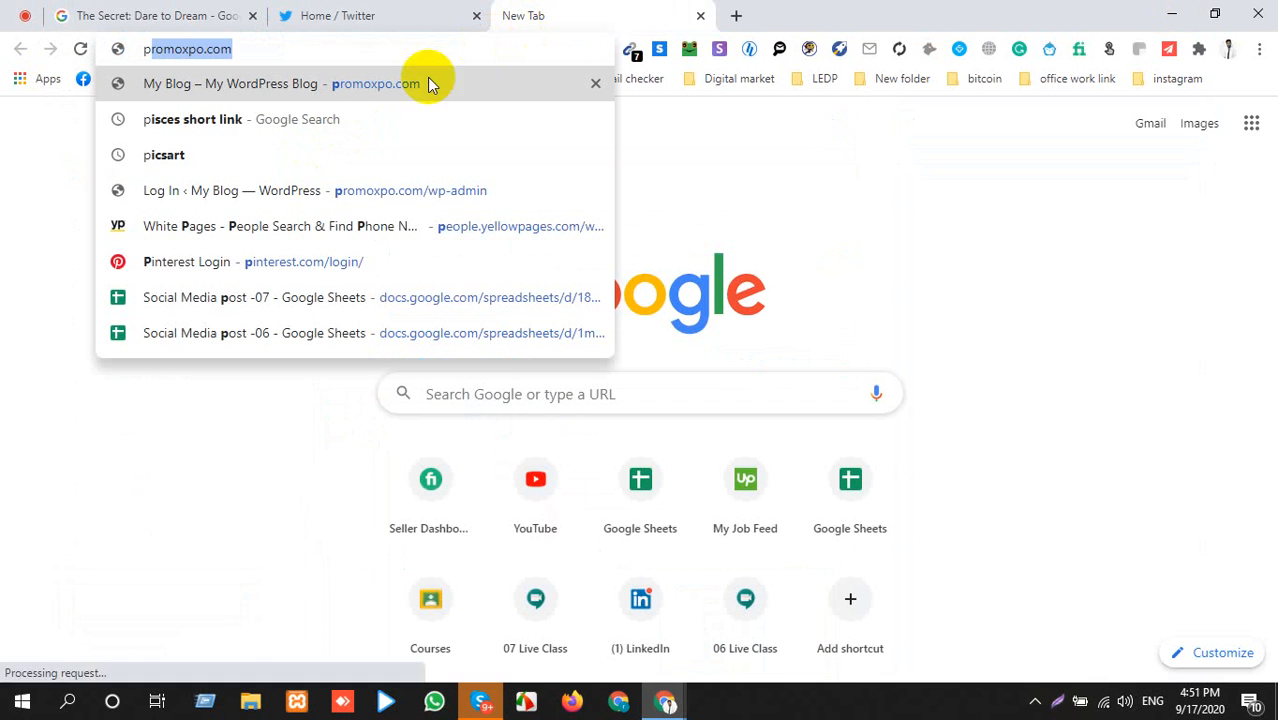
{"action": "left_click", "coordinate": [360, 124]}
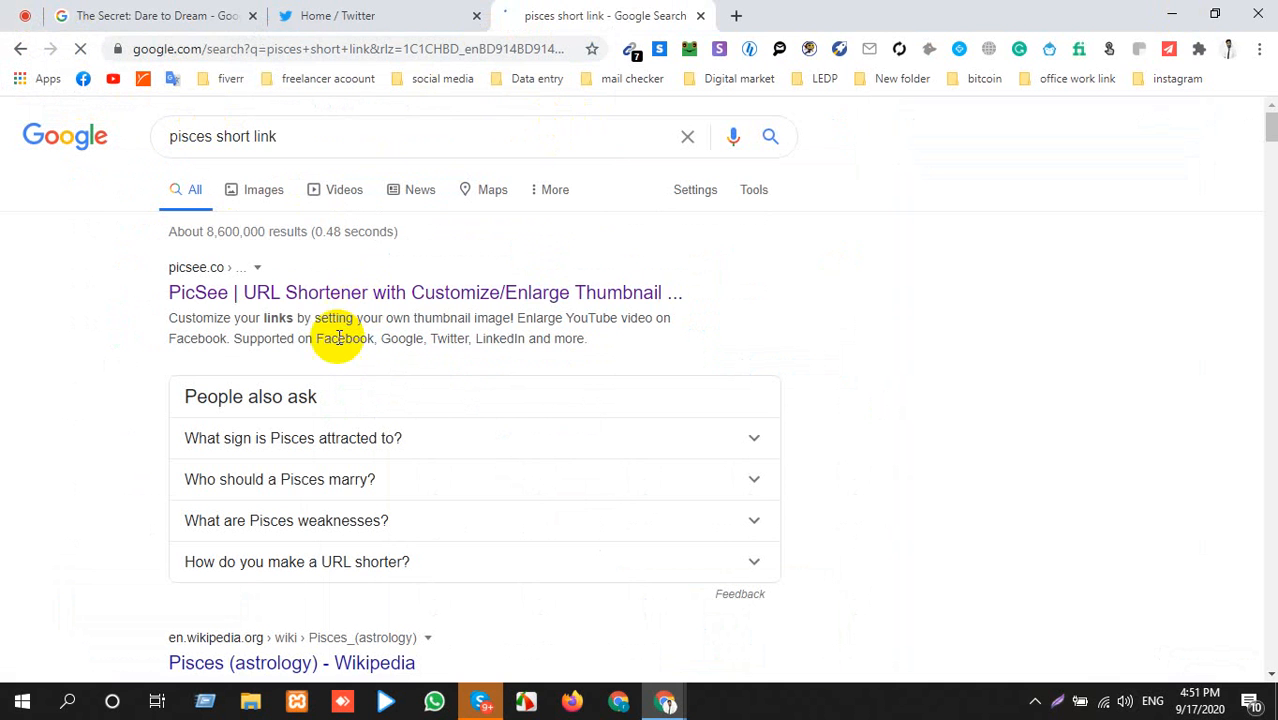
{"action": "left_click", "coordinate": [304, 300]}
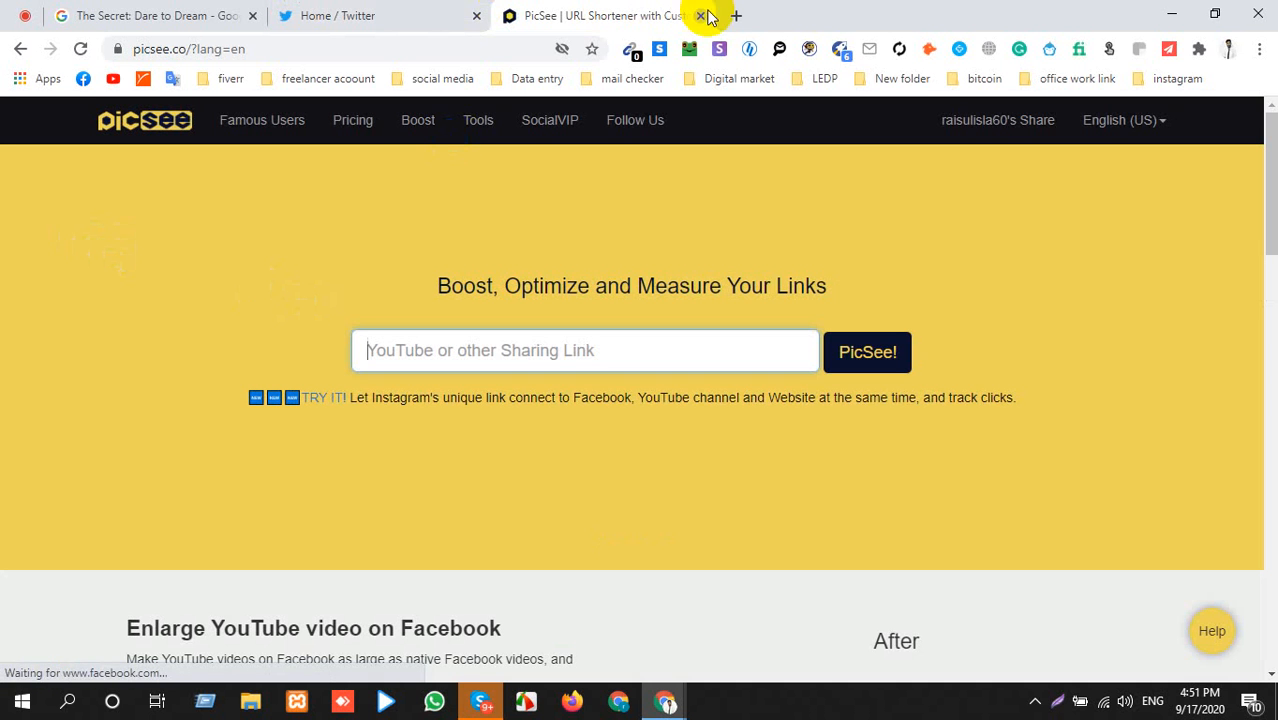
Shorten the previously used Fiverr convert-pdf-to-word-or-excel-file gig link with PicSee.
{"action": "left_click", "coordinate": [556, 349]}
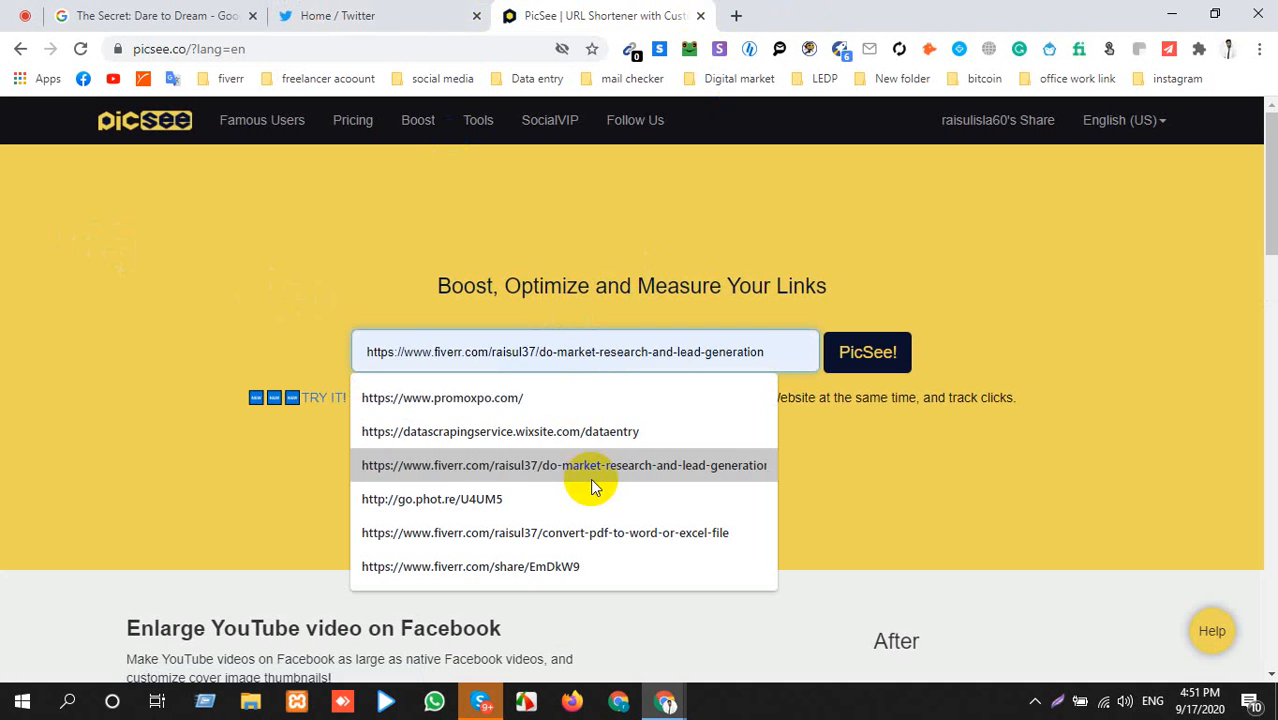
{"action": "left_click", "coordinate": [599, 534]}
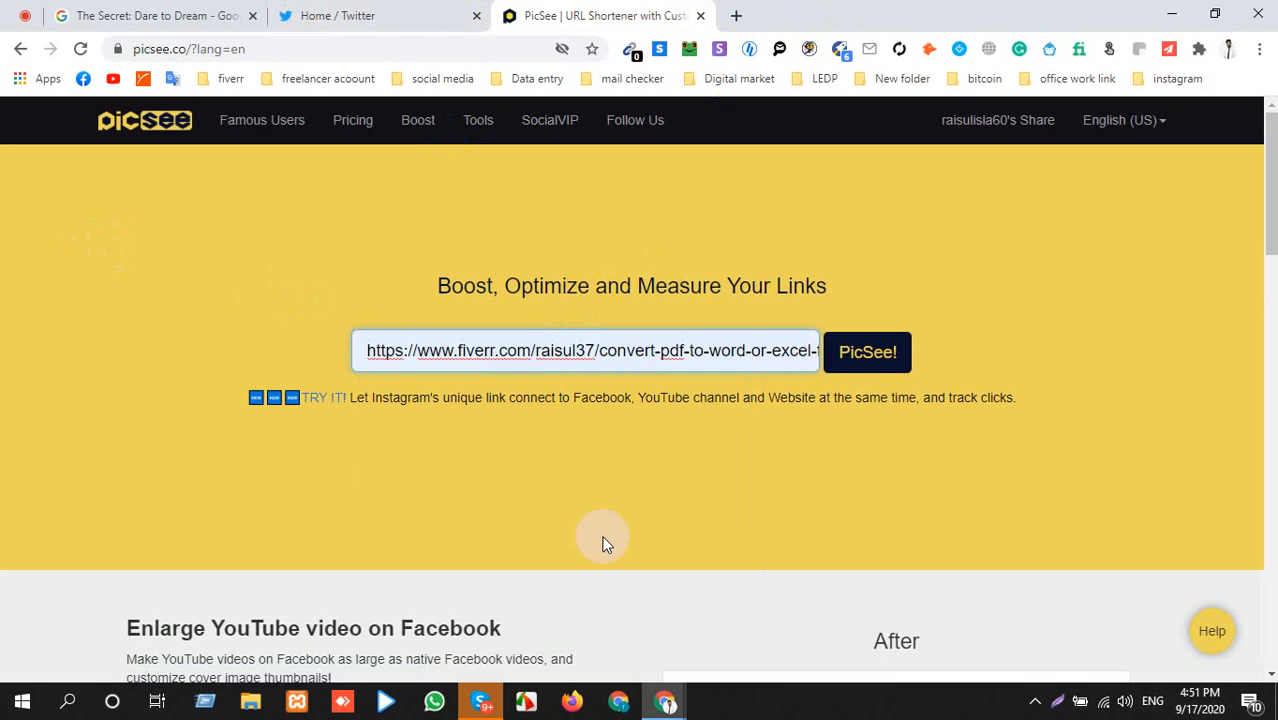
{"action": "left_click", "coordinate": [850, 355]}
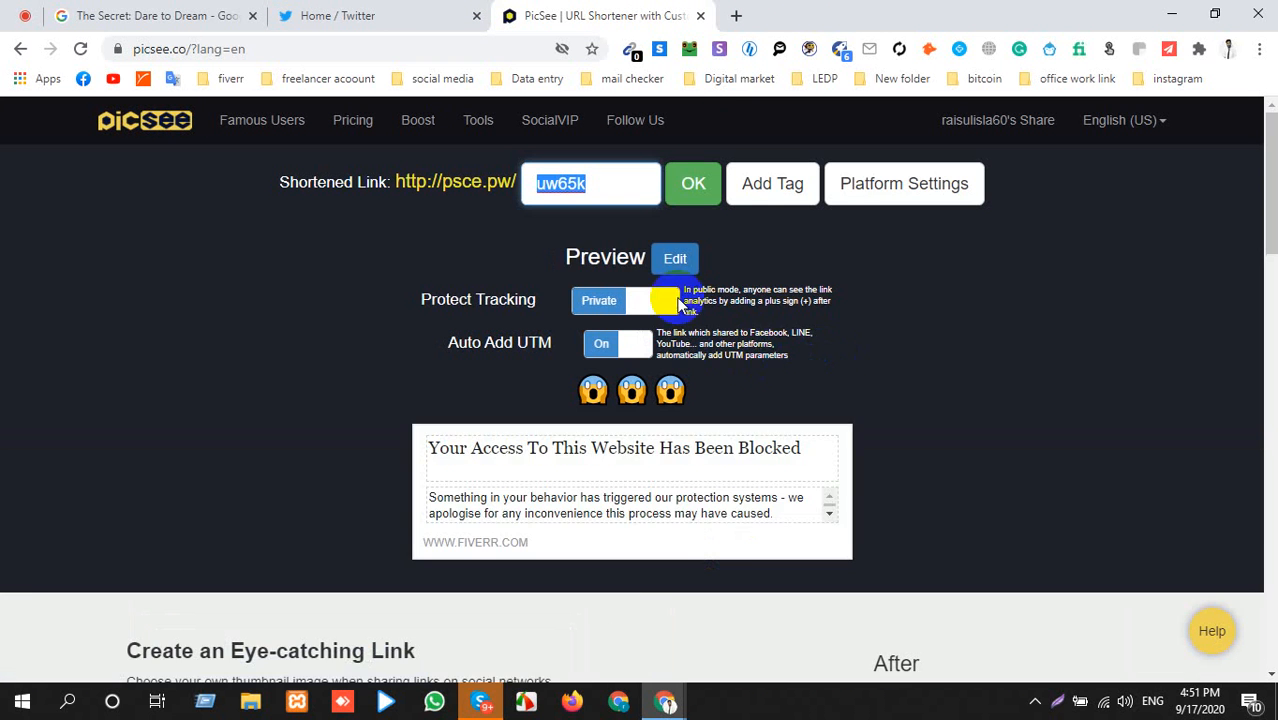
Open the Fiverr link's preview for editing and replace its title with "The Secret: Dare to Dream" from the Google results page.
{"action": "left_click", "coordinate": [679, 259]}
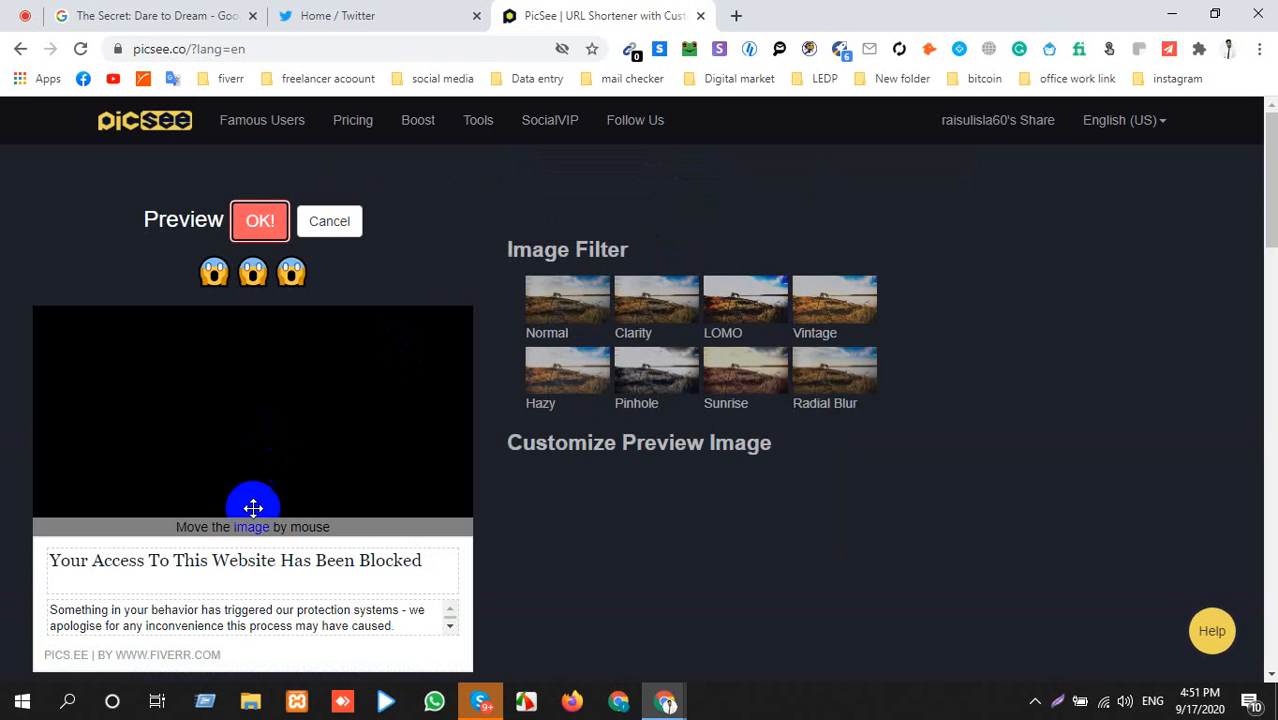
{"action": "left_click", "coordinate": [248, 572]}
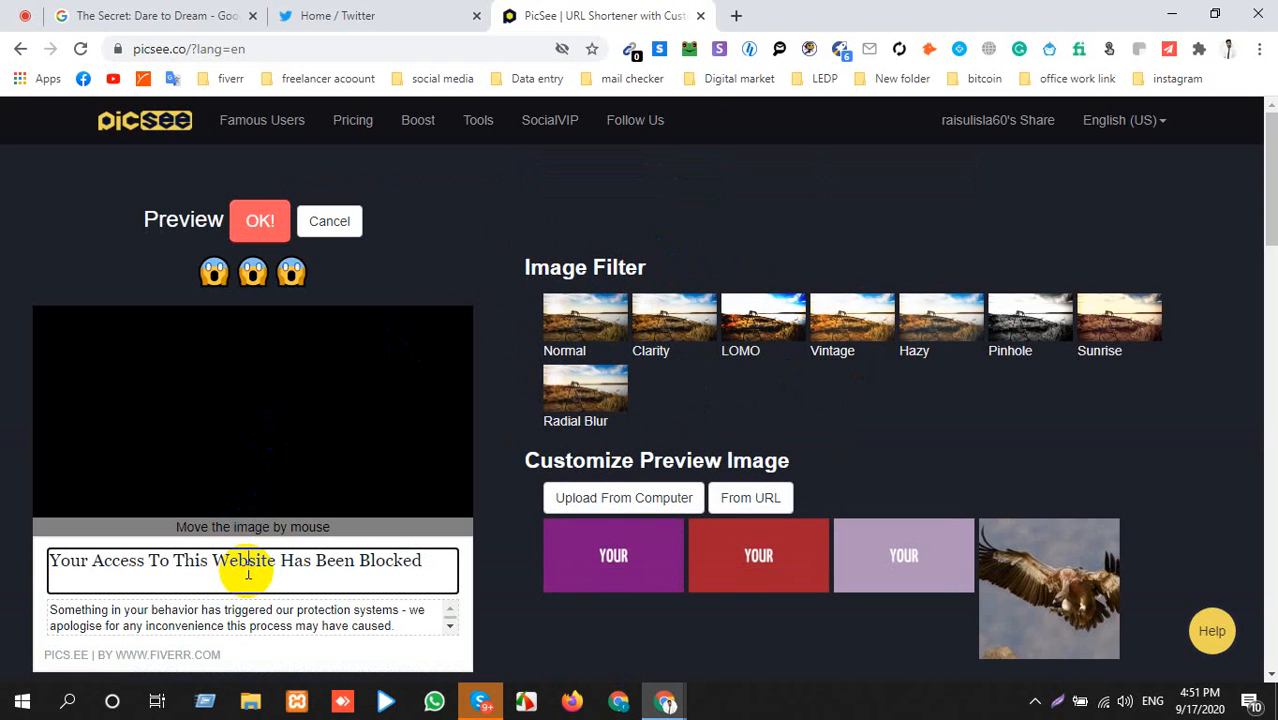
{"action": "triple_click", "coordinate": [248, 572]}
{"action": "key", "text": "BackSpace"}
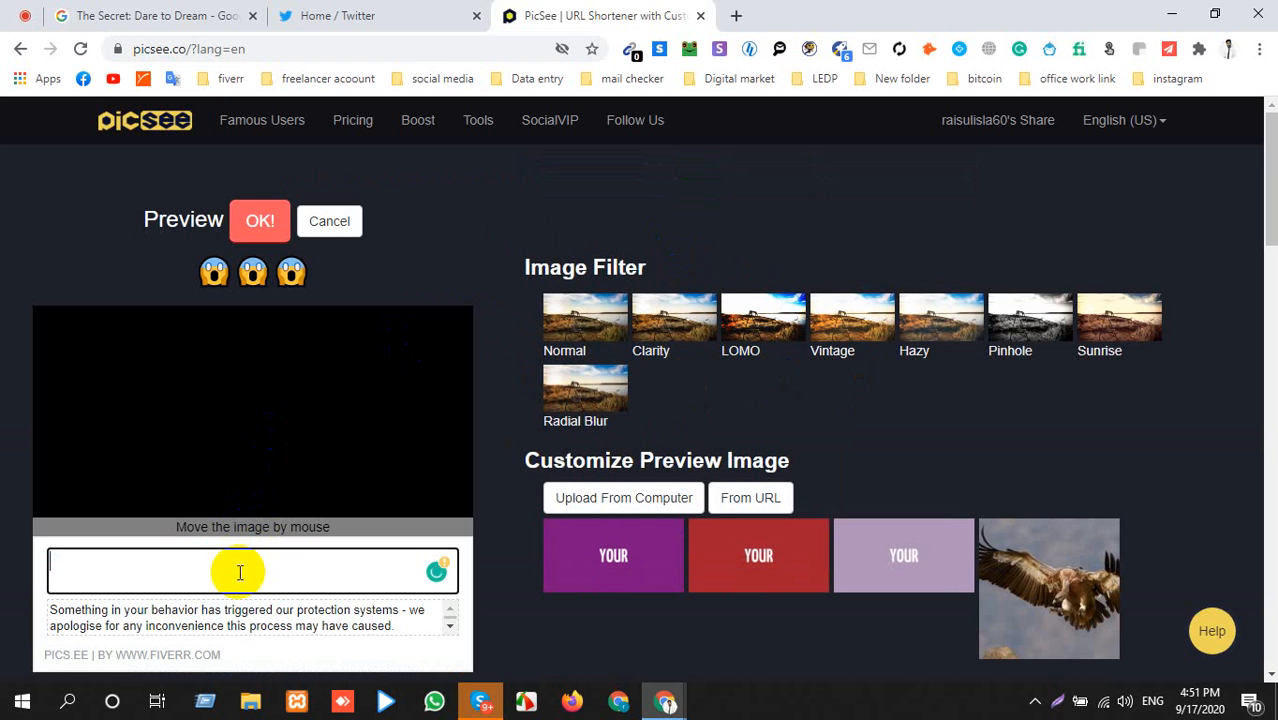
{"action": "left_click", "coordinate": [110, 15]}
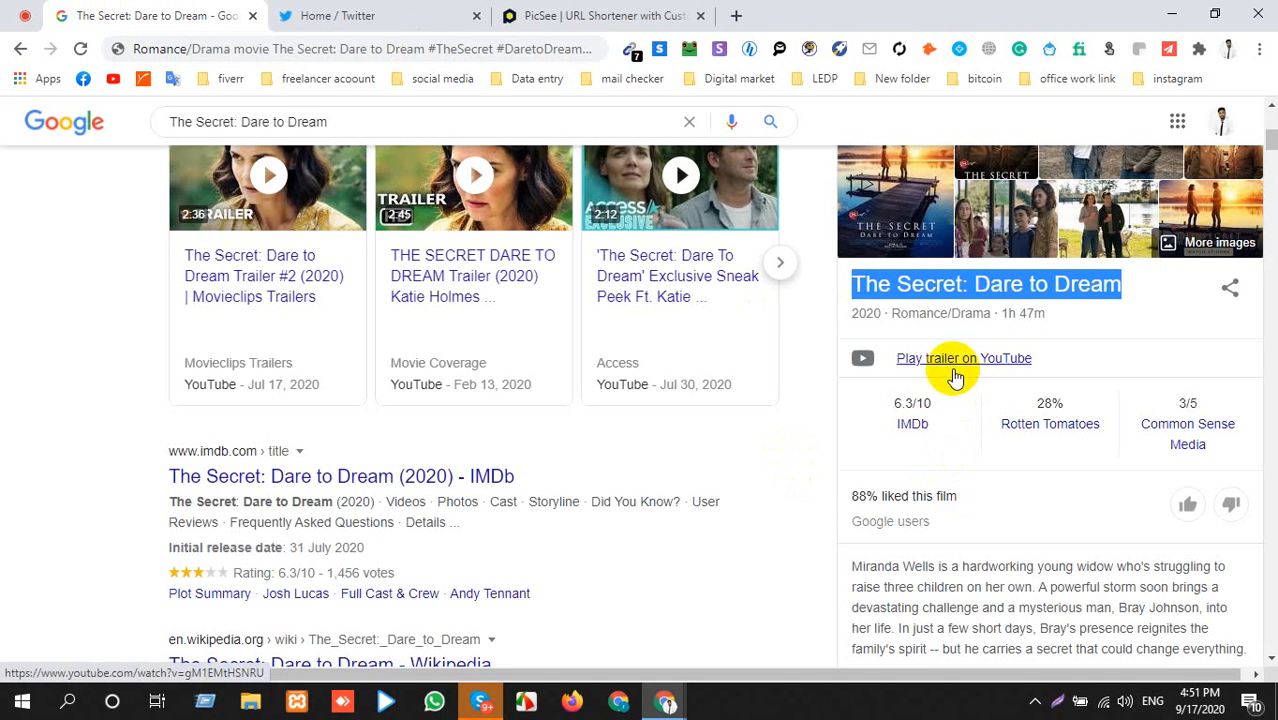
{"action": "key", "text": "alt+Tab"}
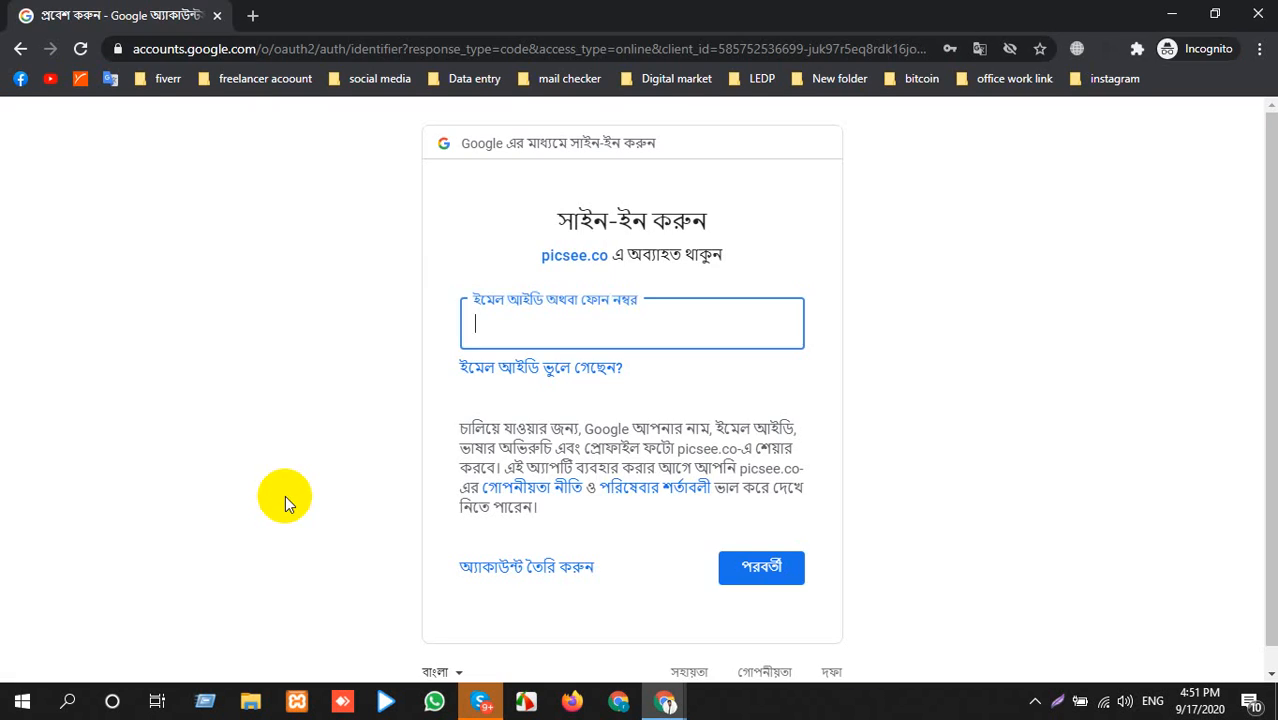
{"action": "key", "text": "alt+Tab"}
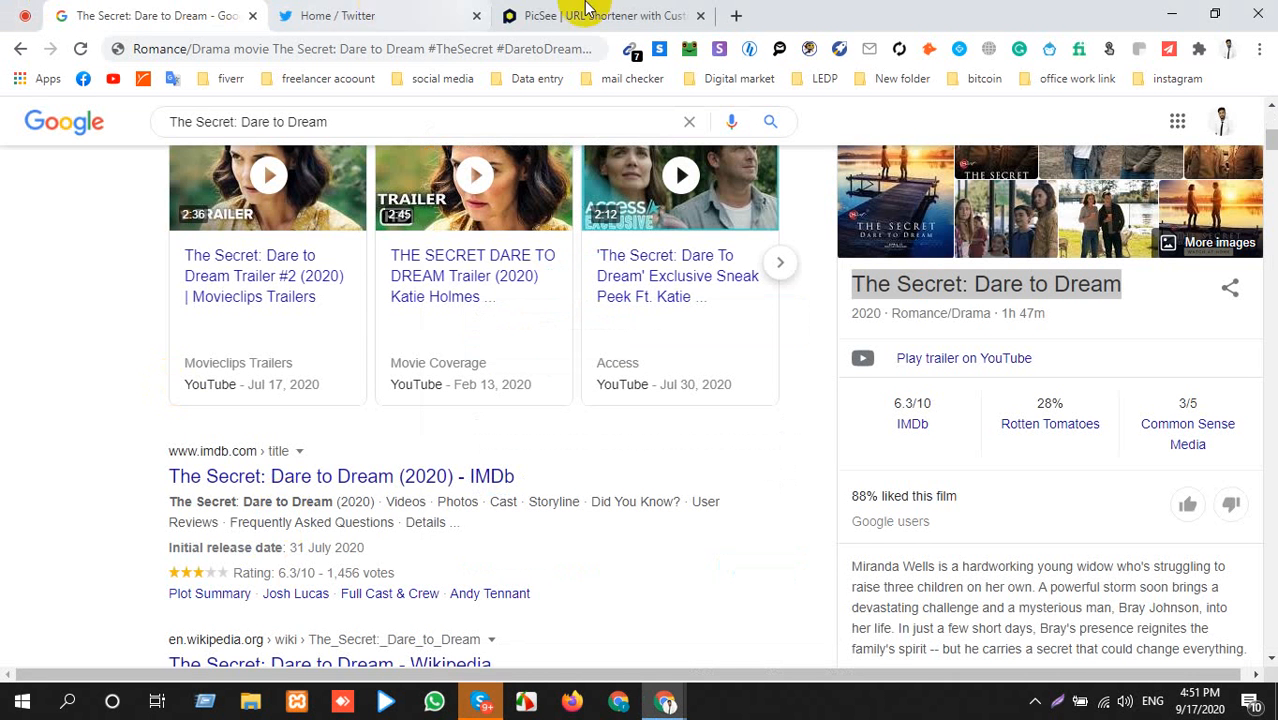
{"action": "left_click_drag", "start_coordinate": [590, 8], "coordinate": [243, 9]}
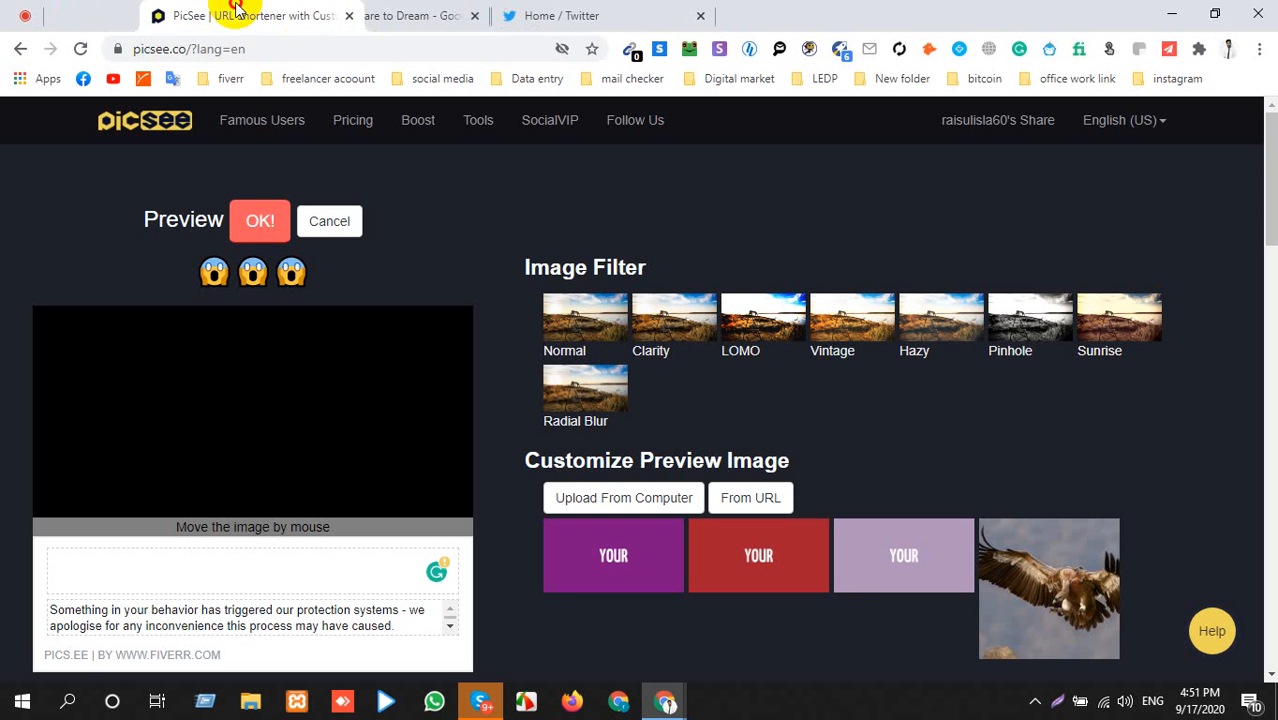
{"action": "left_click", "coordinate": [232, 581]}
{"action": "key", "text": "ctrl+v"}
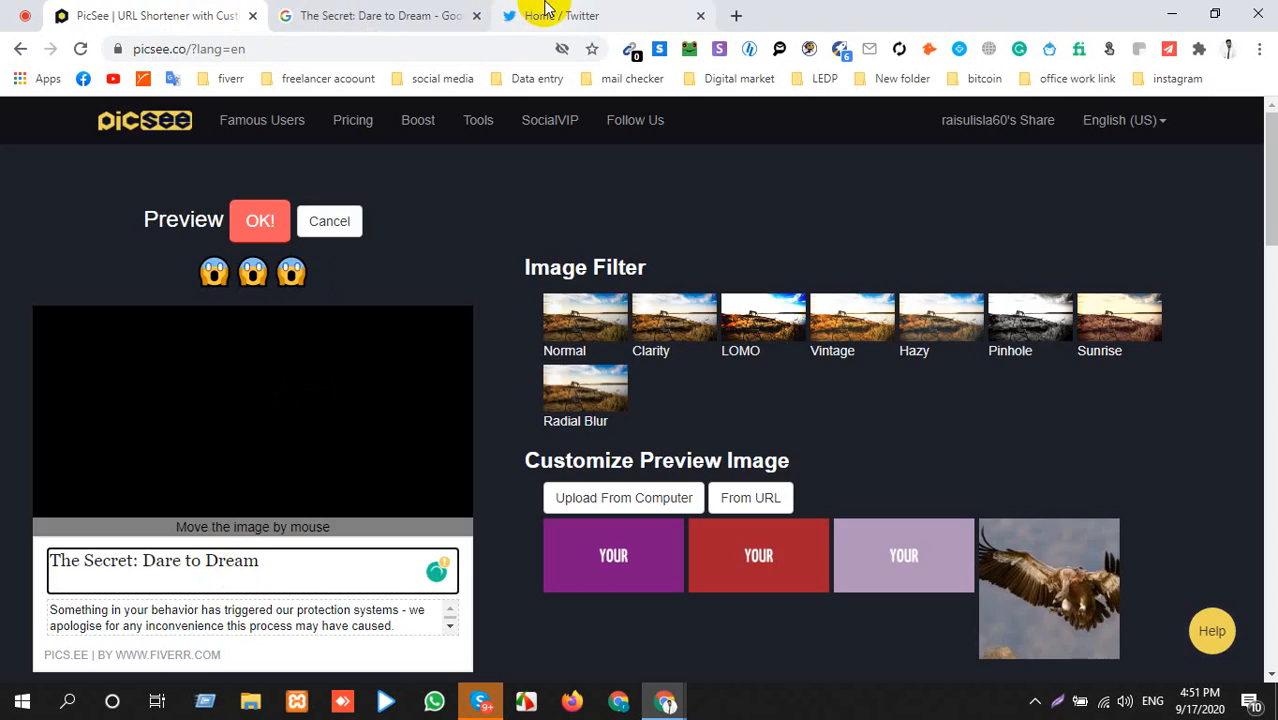
Replace the PicSee preview title with "Romance/Drama movie The Secret: Dare to Dream" copied from the first line of the Twitter draft.
{"action": "left_click", "coordinate": [486, 14]}
{"action": "left_click", "coordinate": [606, 20]}
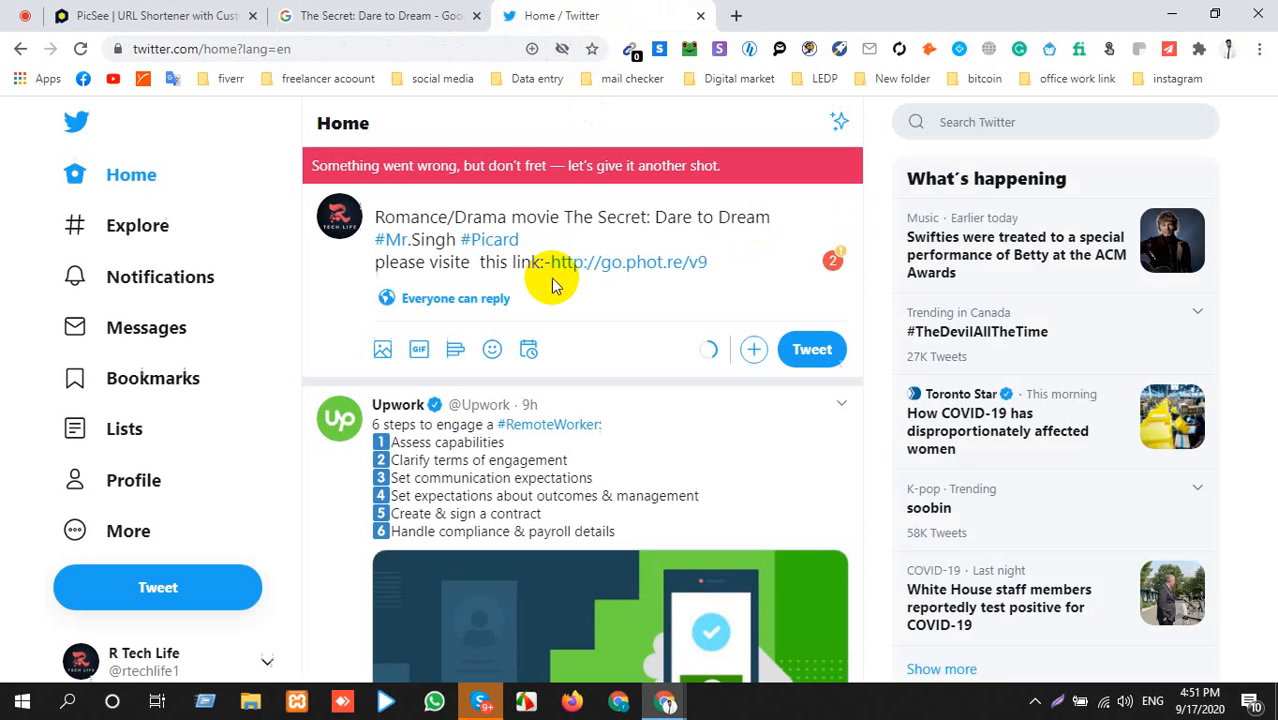
{"action": "triple_click", "coordinate": [420, 214]}
{"action": "key", "text": "ctrl+c"}
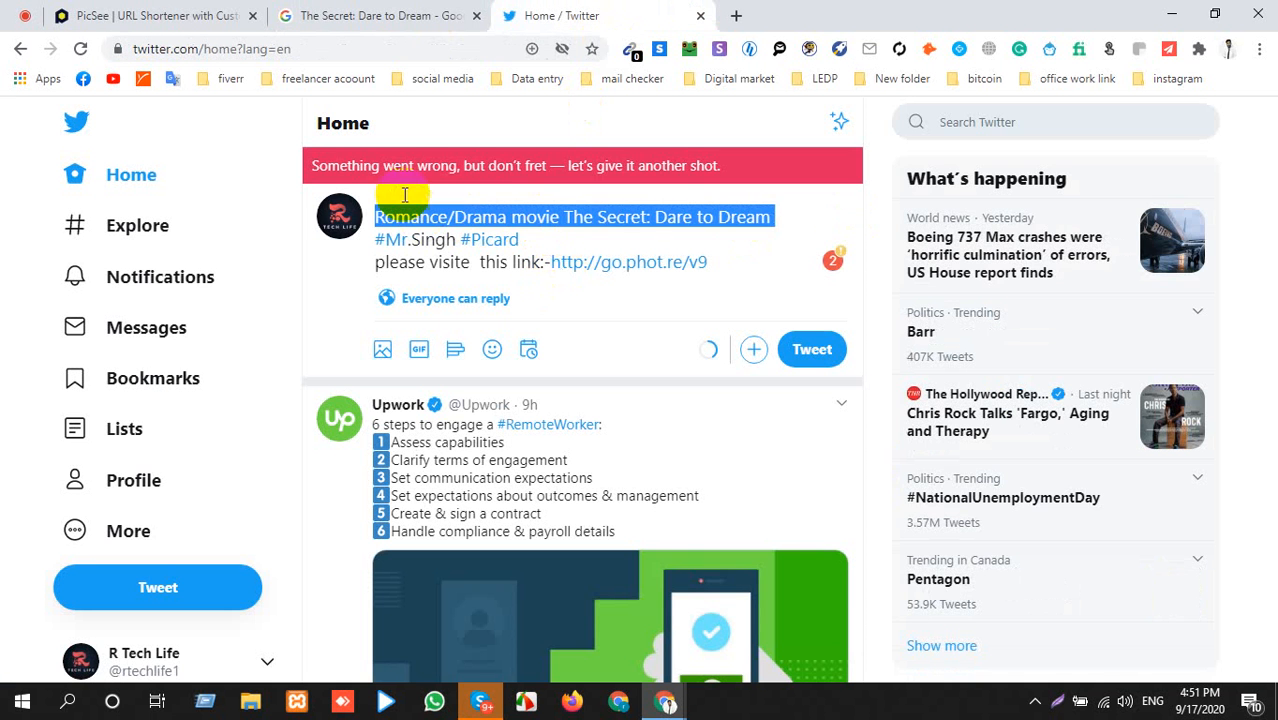
{"action": "left_click", "coordinate": [234, 14]}
{"action": "key", "text": "ctrl+a"}
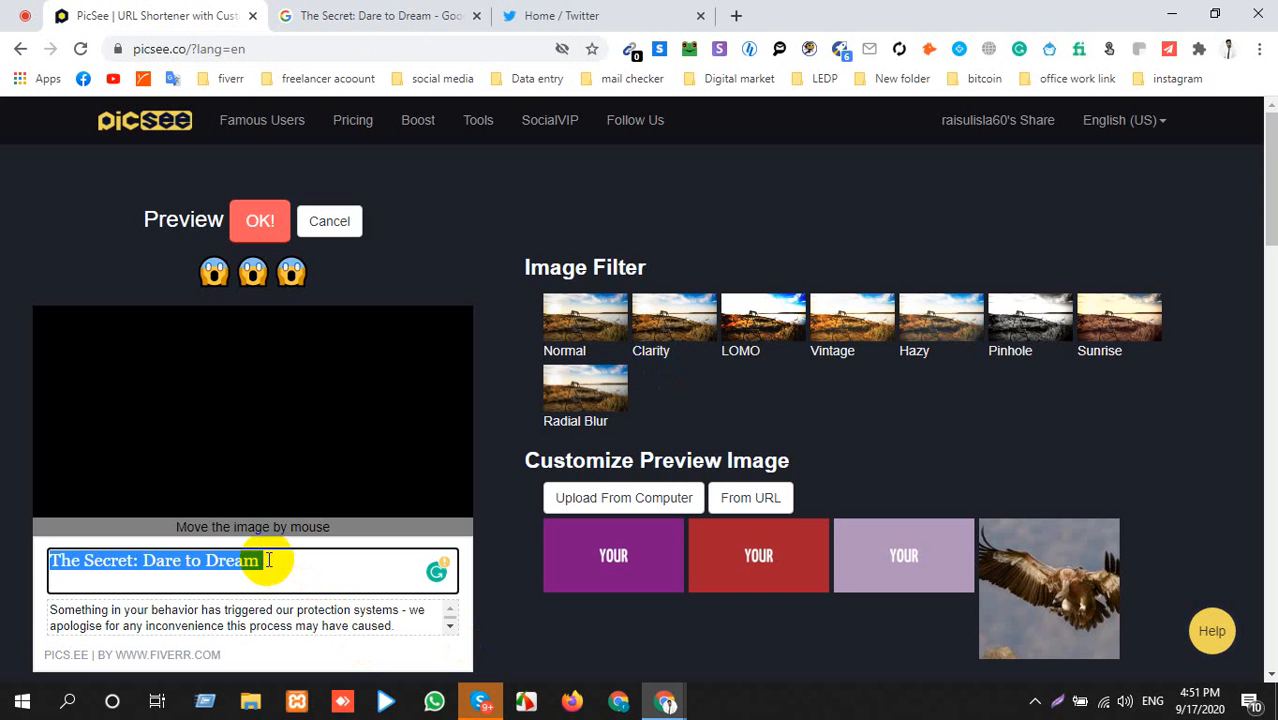
{"action": "key", "text": "ctrl+v"}
Replace the PicSee preview description with the movie's plot summary copied from the Google results page.
{"action": "left_click", "coordinate": [337, 13]}
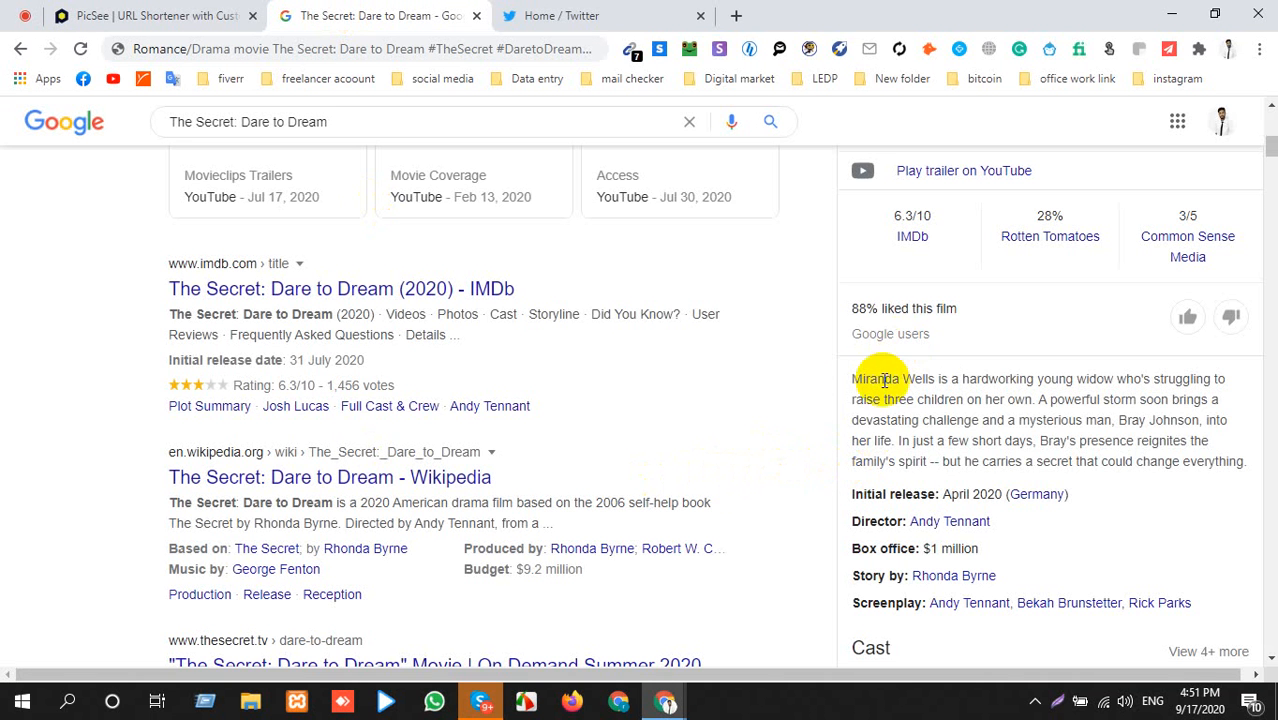
{"action": "left_click_drag", "start_coordinate": [846, 379], "coordinate": [1265, 470]}
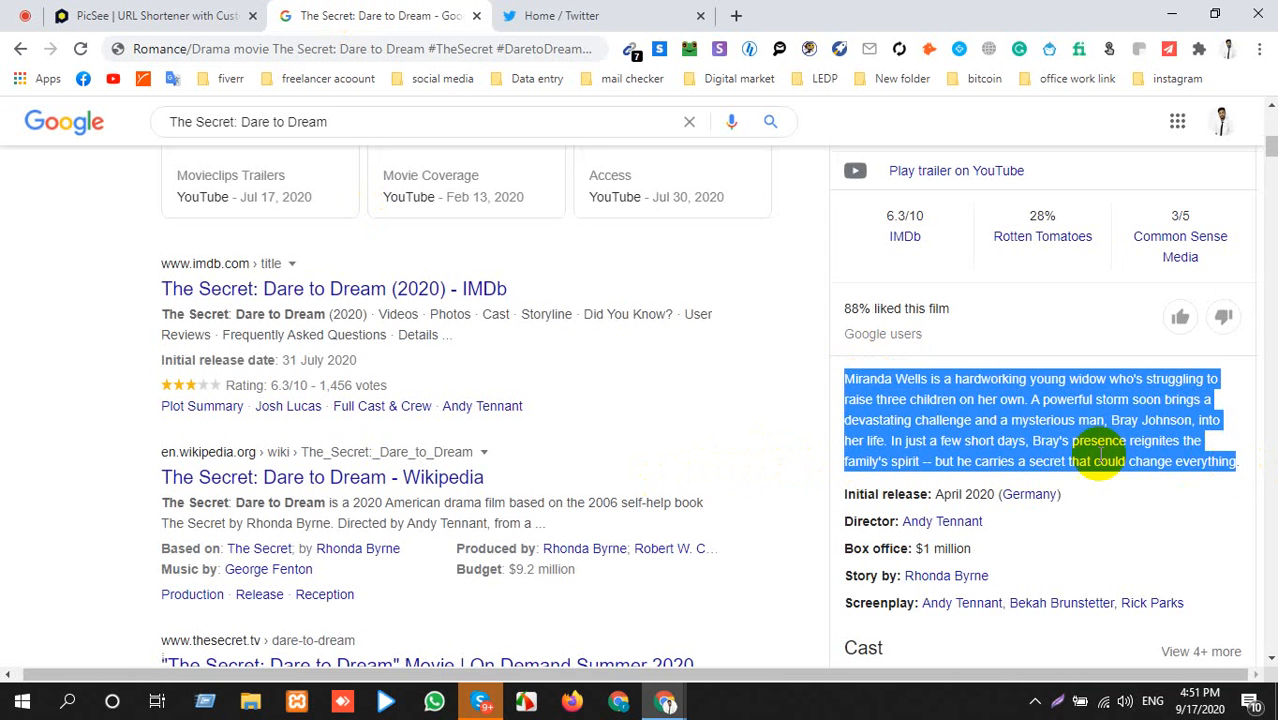
{"action": "left_click", "coordinate": [150, 15]}
{"action": "triple_click", "coordinate": [221, 632]}
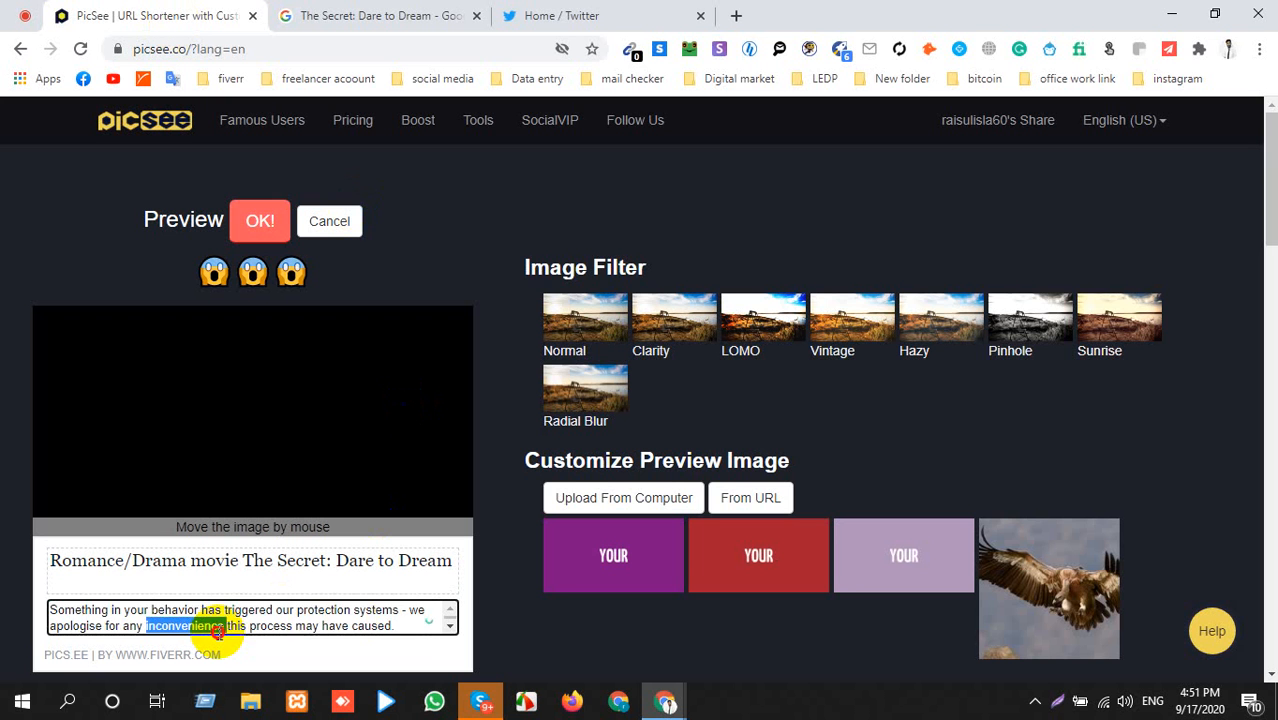
{"action": "key", "text": "ctrl+v"}
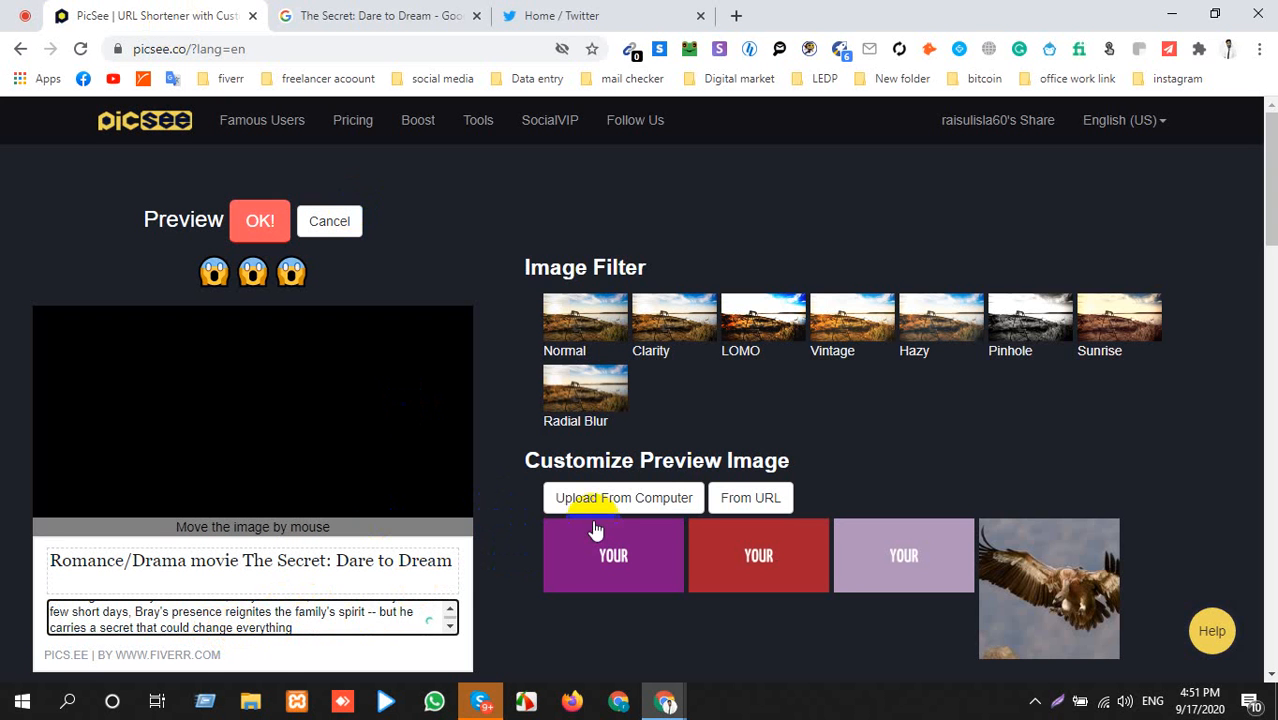
Upload the Secret: Dare to Dream poster from the Desktop as the preview image and confirm the customized preview.
{"action": "left_click", "coordinate": [640, 500]}
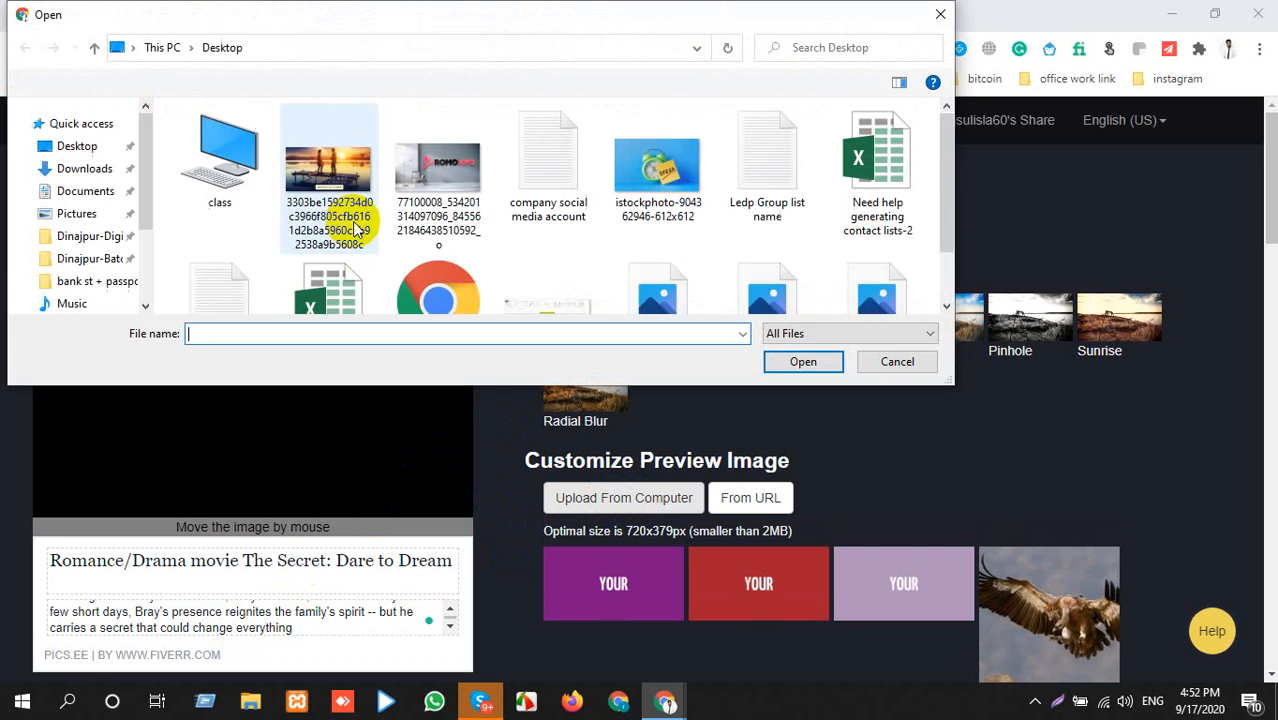
{"action": "double_click", "coordinate": [312, 182]}
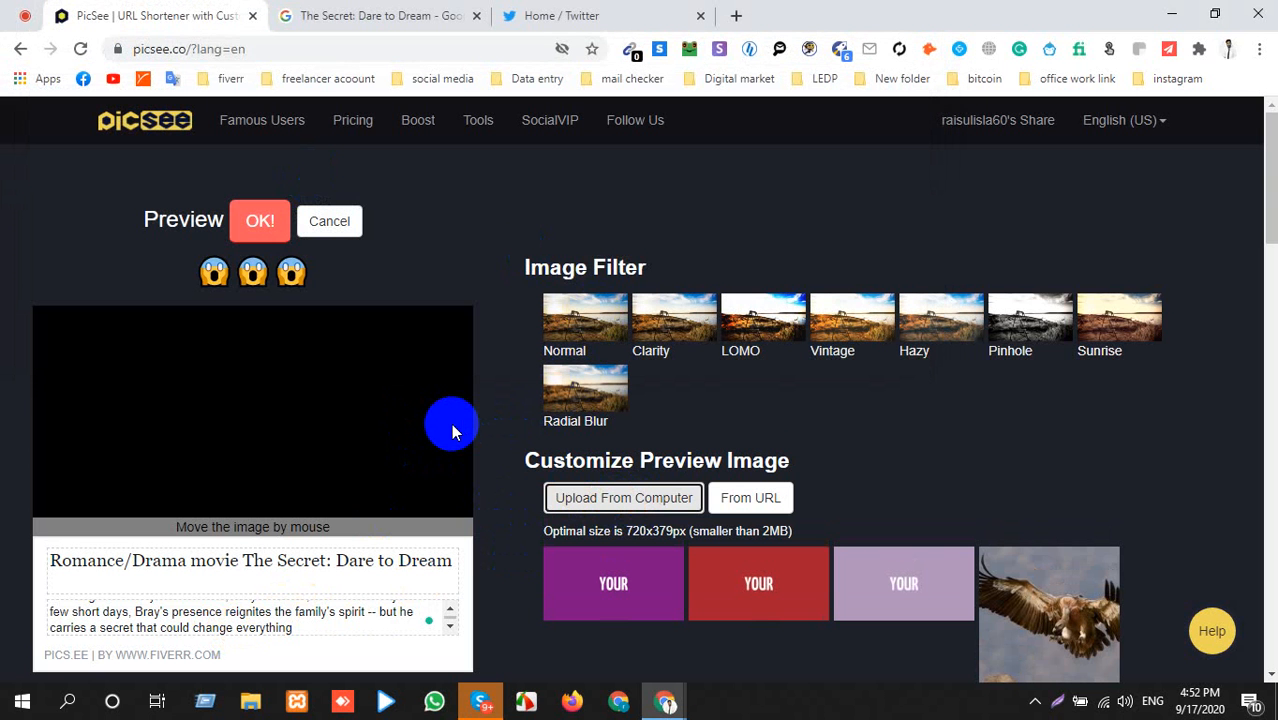
{"action": "left_click", "coordinate": [262, 217]}
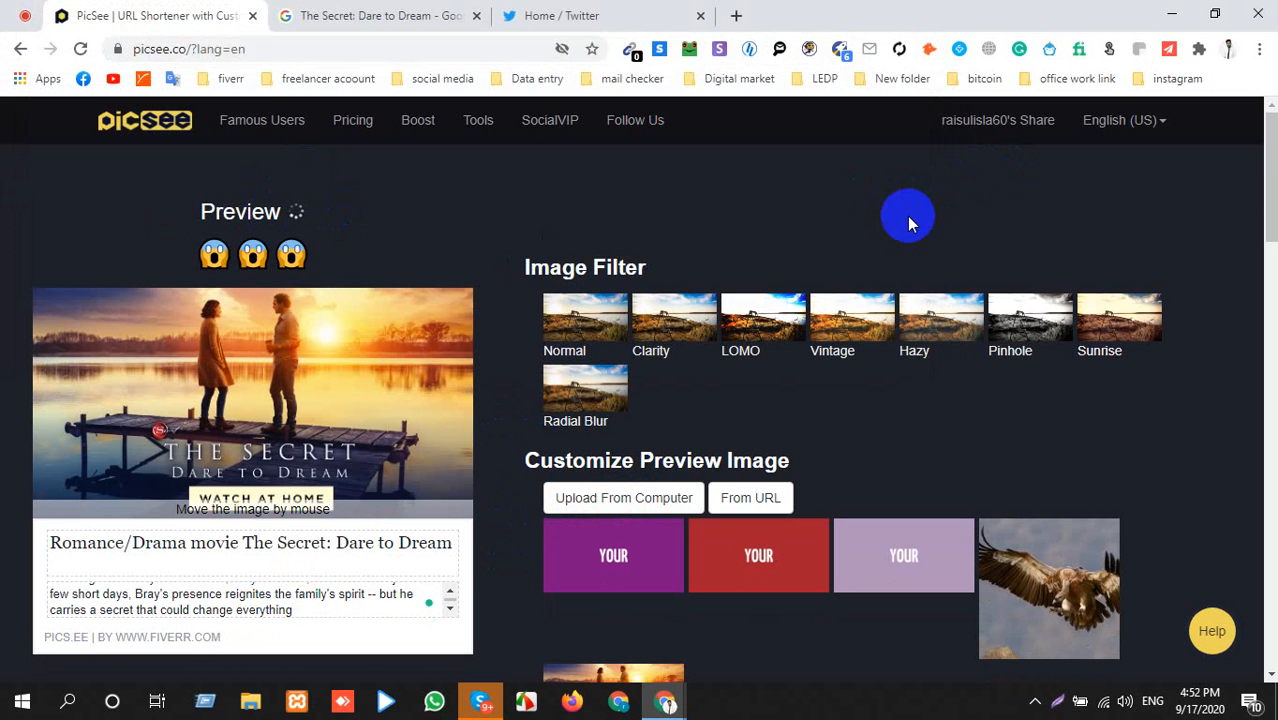
Cut the text from the movie line through "please visite this link:-" out of the Twitter draft, leaving only the old link.
{"action": "left_click", "coordinate": [585, 14]}
{"action": "triple_click", "coordinate": [572, 222]}
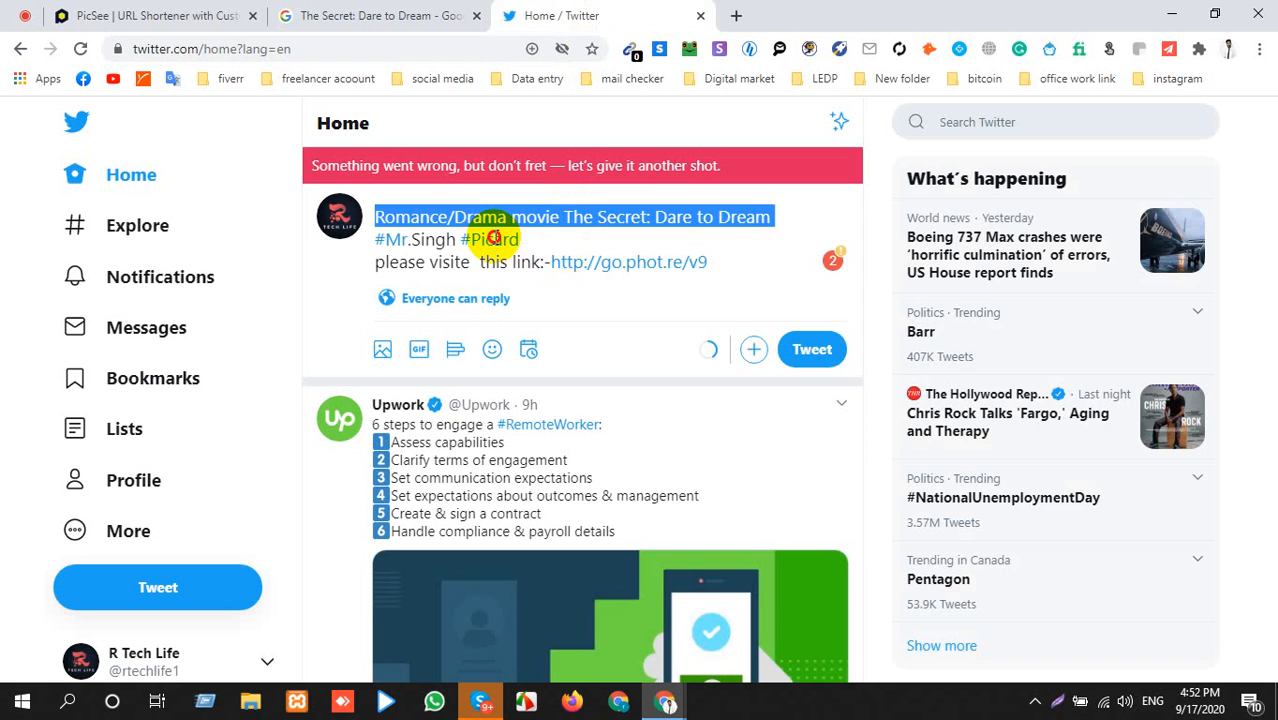
{"action": "triple_click", "coordinate": [499, 243]}
{"action": "right_click", "coordinate": [557, 262]}
{"action": "left_click", "coordinate": [555, 262]}
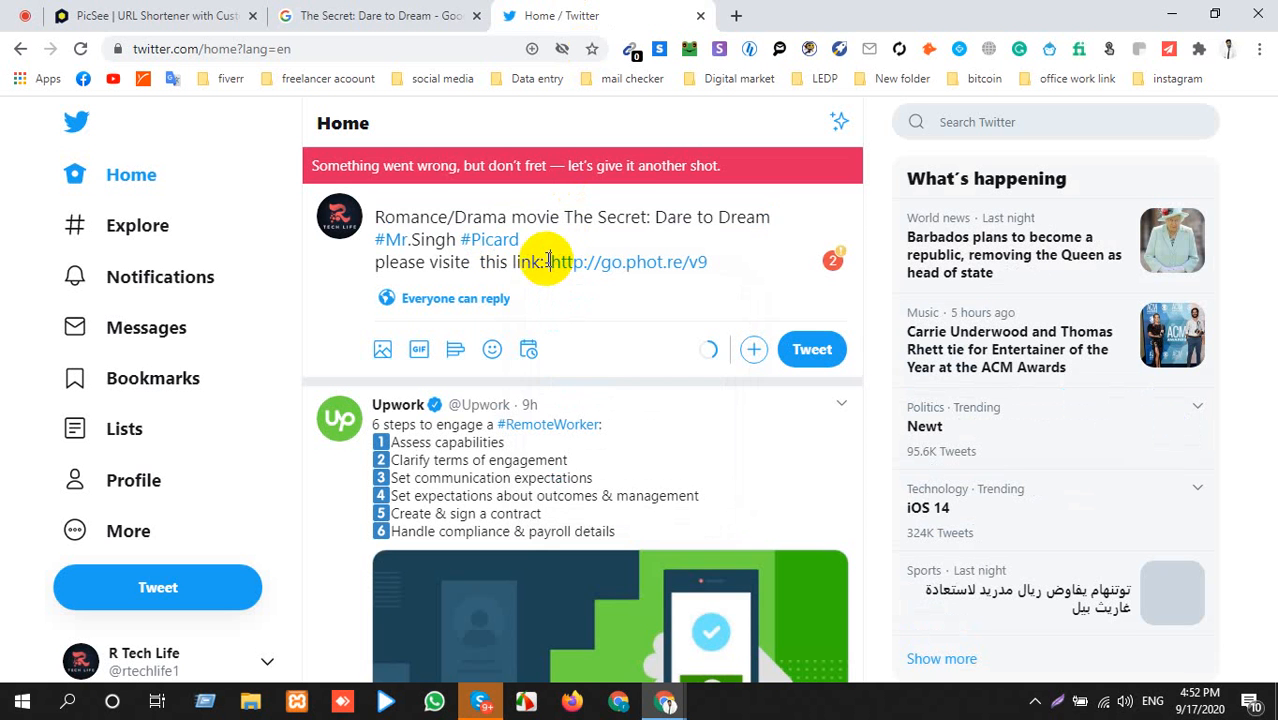
{"action": "left_click_drag", "start_coordinate": [379, 218], "coordinate": [545, 270]}
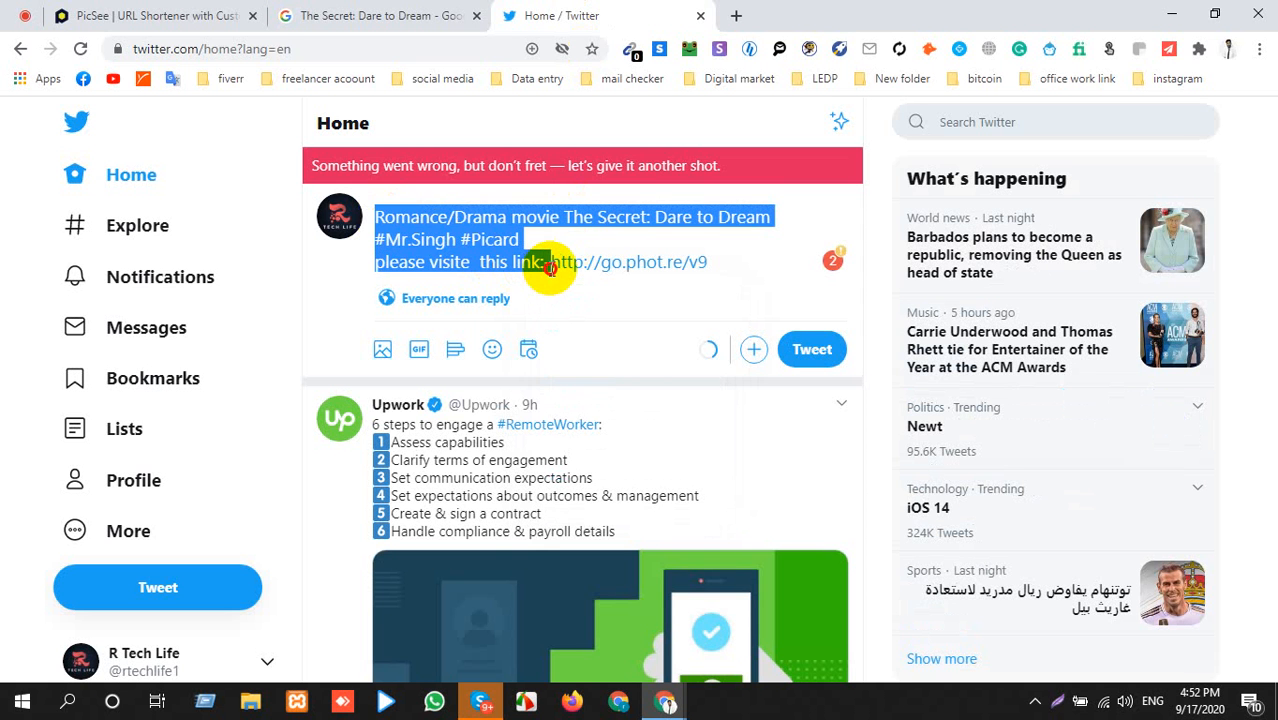
{"action": "key", "text": "BackSpace"}
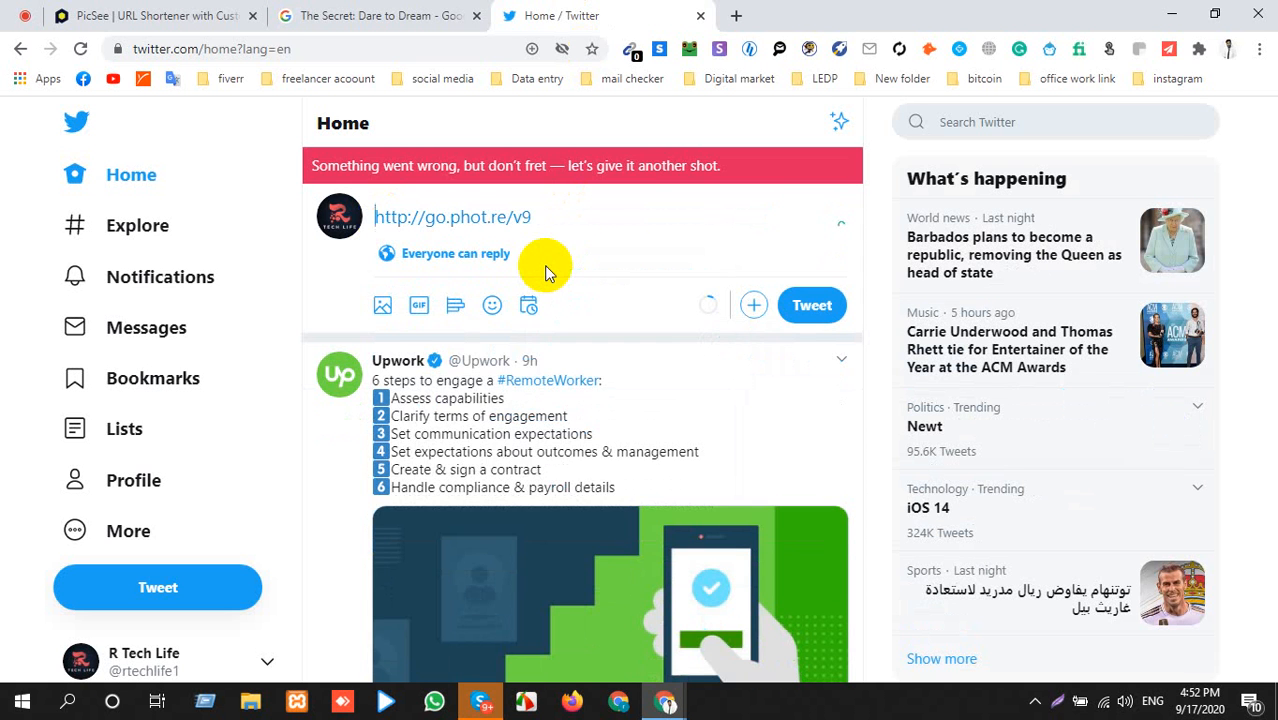
Reload the Twitter home page and paste the cut movie text with its hashtags into a new tweet.
{"action": "left_click", "coordinate": [165, 15]}
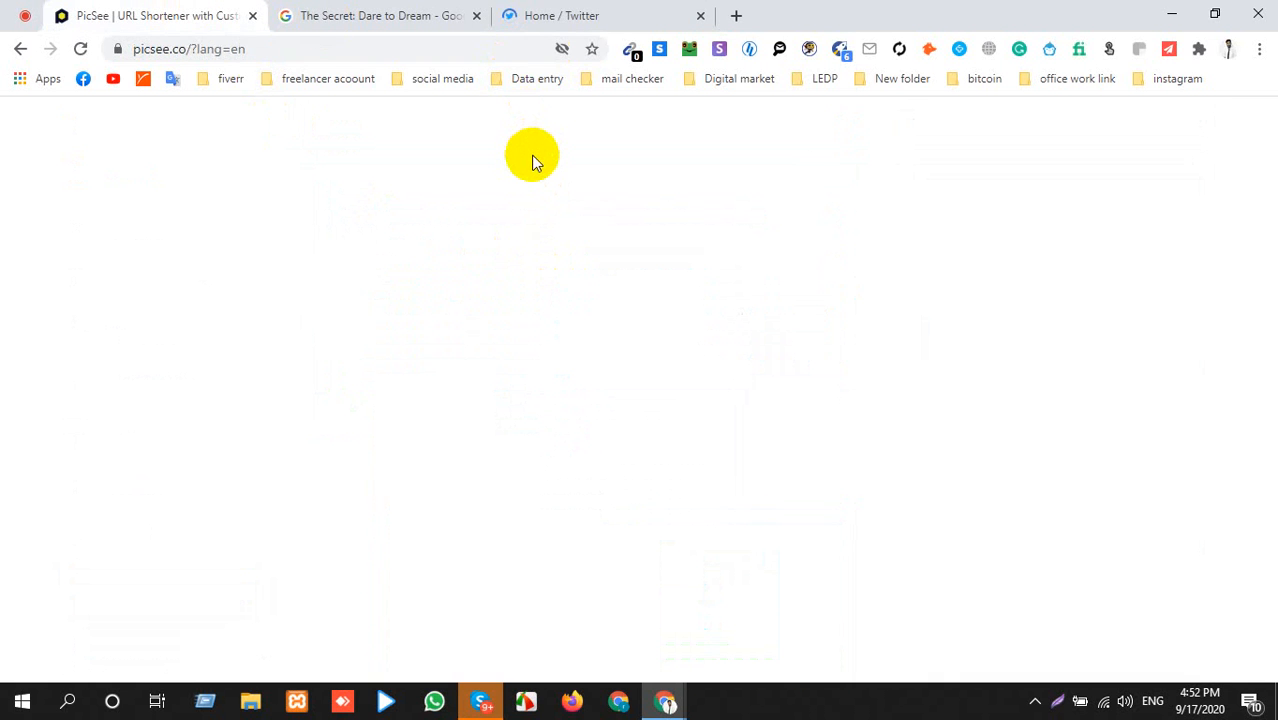
{"action": "left_click", "coordinate": [557, 24]}
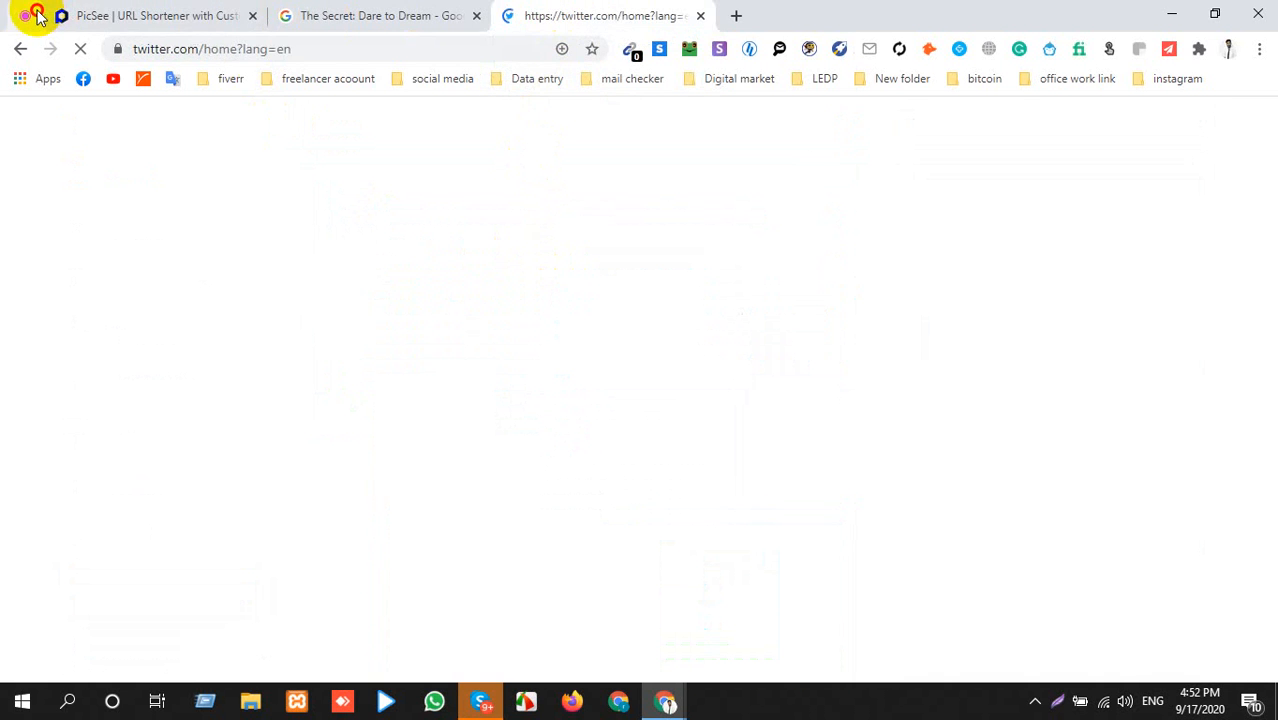
{"action": "left_click", "coordinate": [24, 15]}
{"action": "left_click", "coordinate": [557, 12]}
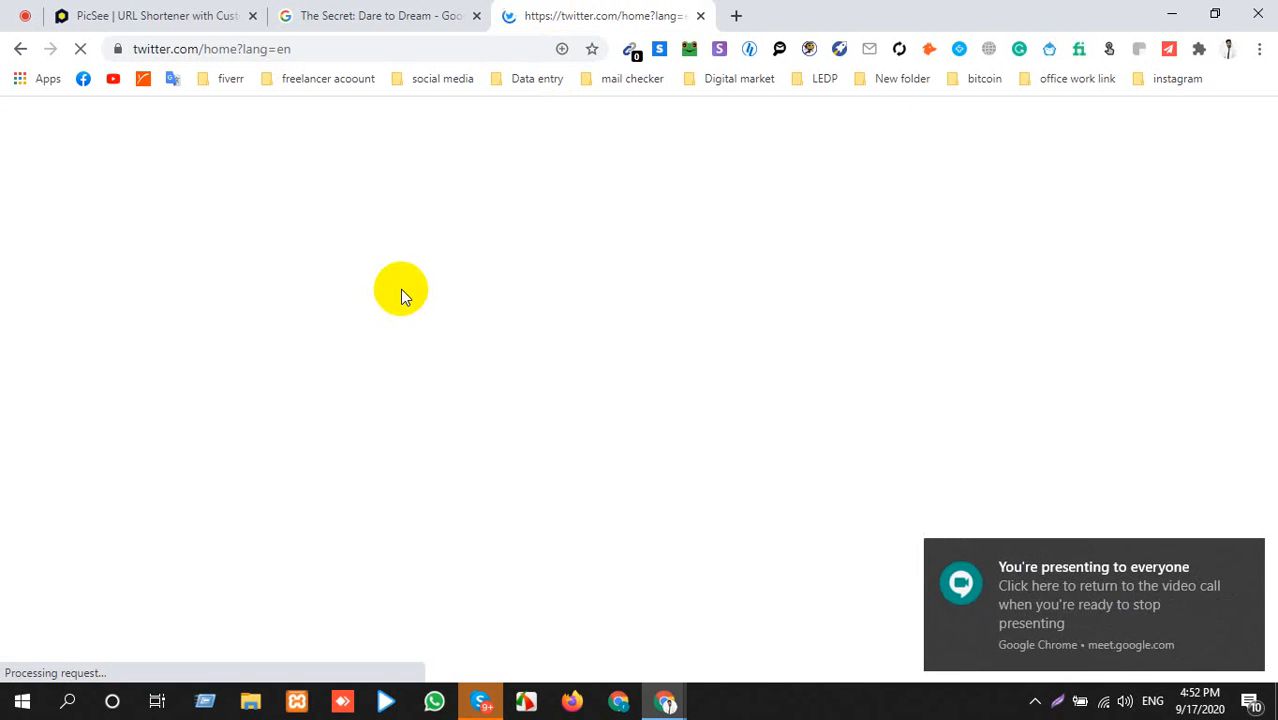
{"action": "left_click", "coordinate": [1247, 557]}
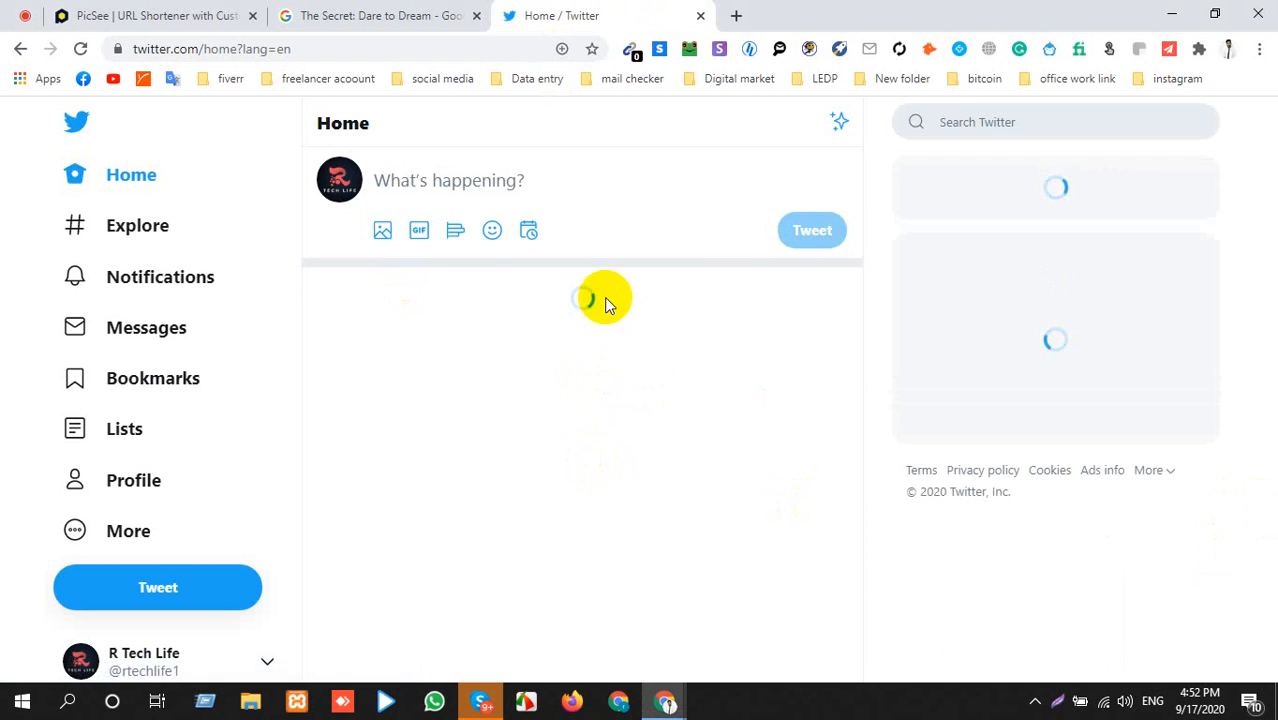
{"action": "left_click", "coordinate": [485, 190]}
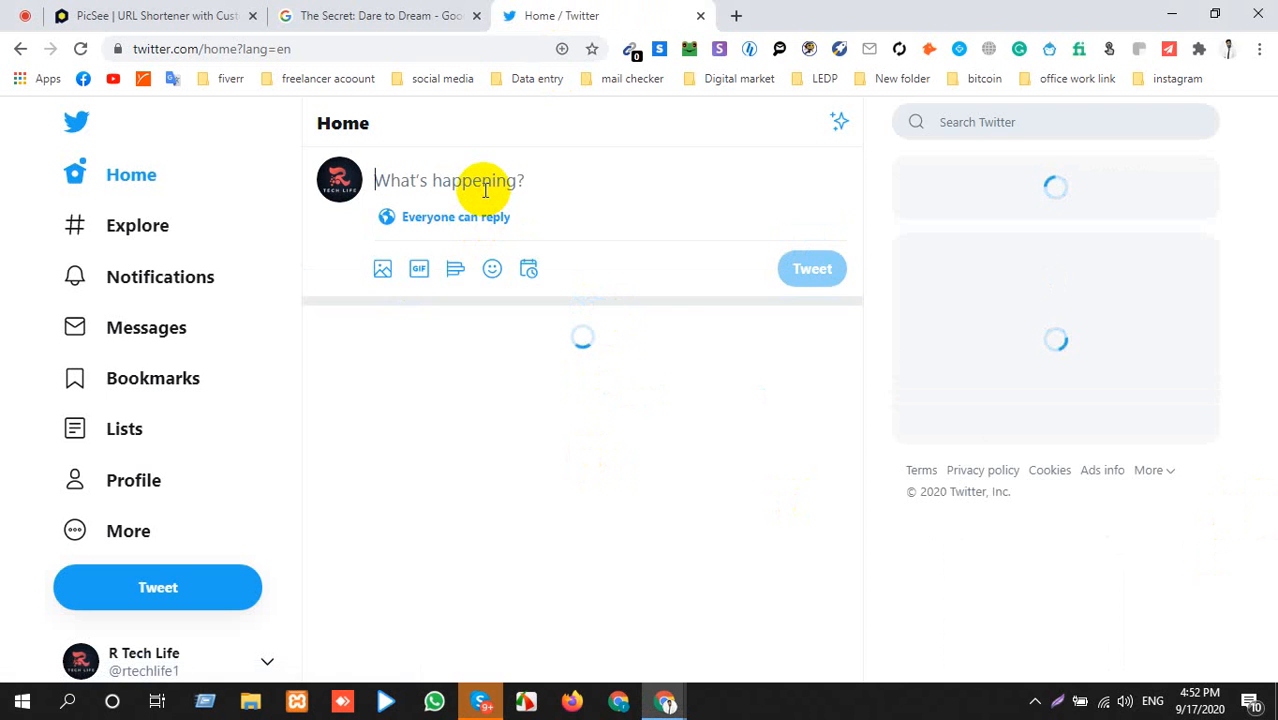
{"action": "key", "text": "ctrl+v"}
Copy the customized PicSee short link, add it after "please visite this link:-" in the draft, and post the tweet.
{"action": "key", "text": "ctrl+shift+Tab"}
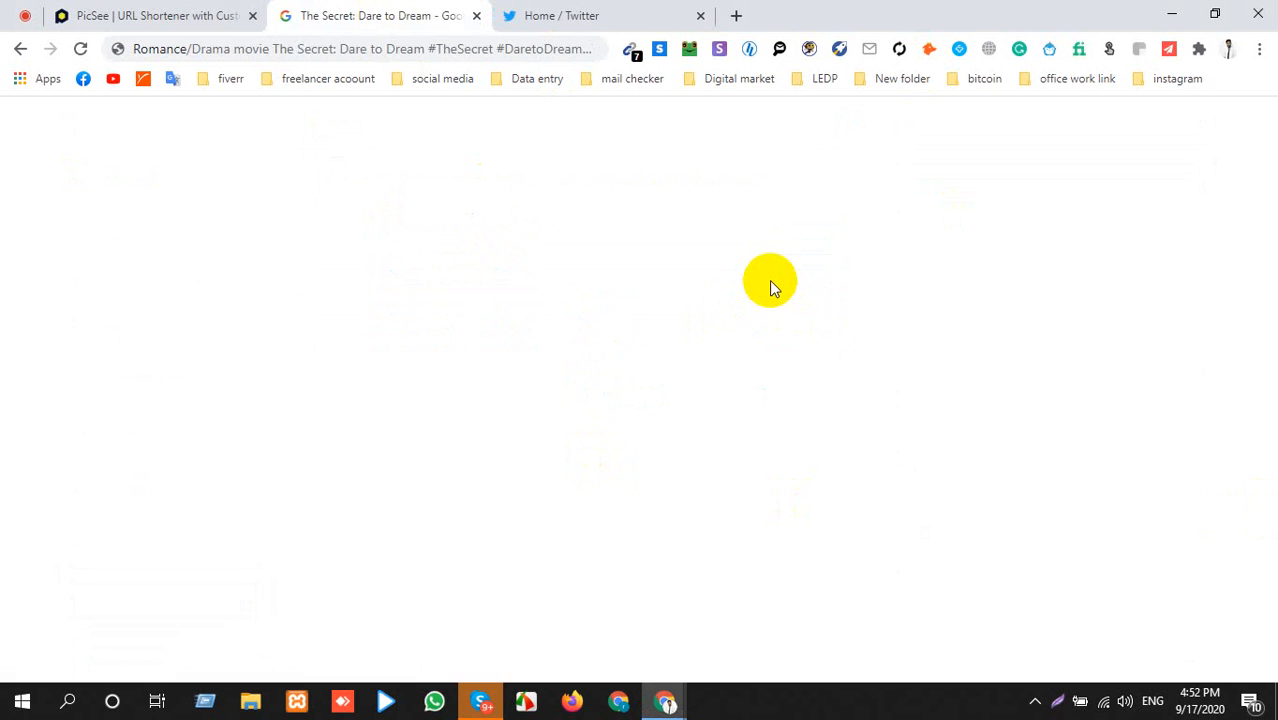
{"action": "key", "text": "ctrl+shift+Tab"}
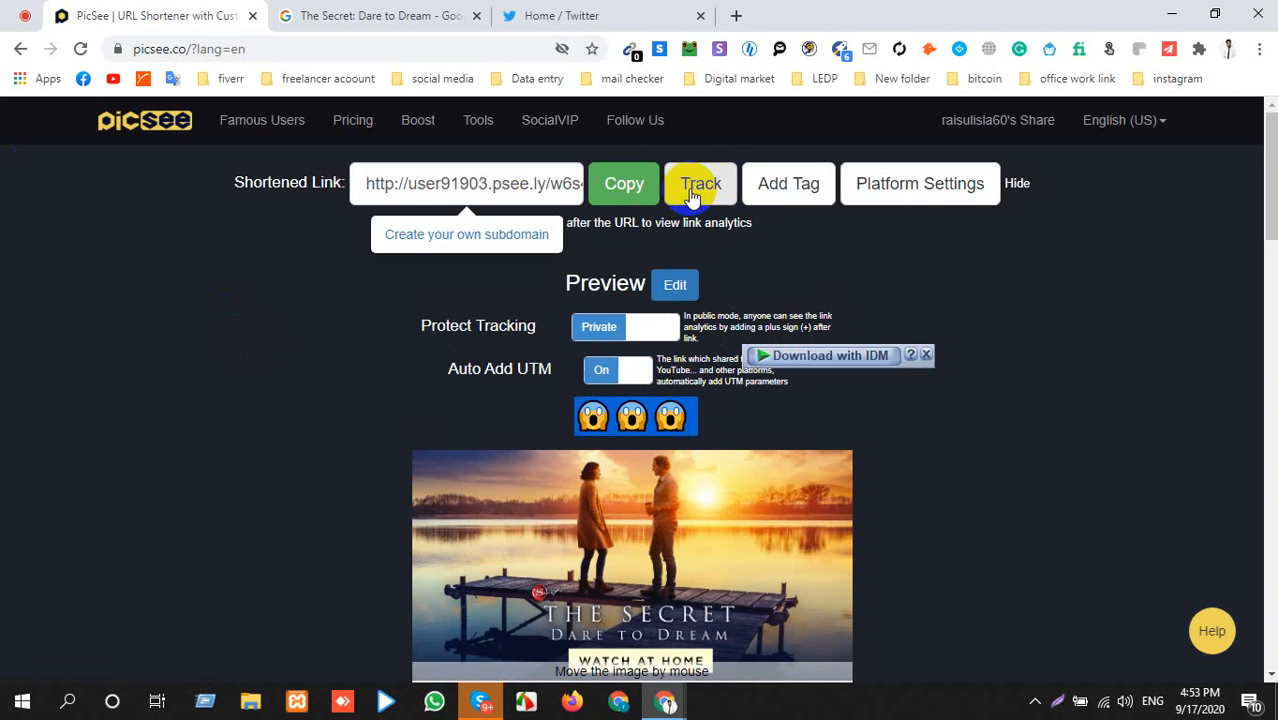
{"action": "left_click", "coordinate": [624, 183]}
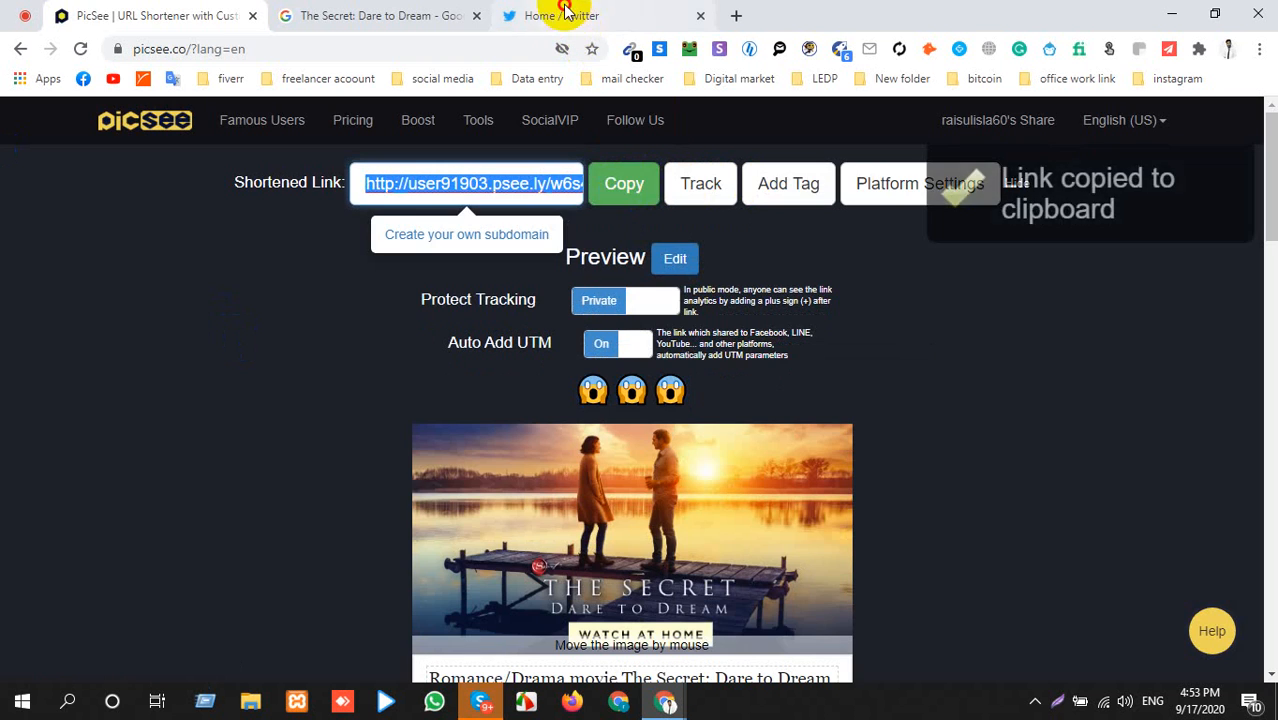
{"action": "left_click", "coordinate": [566, 13]}
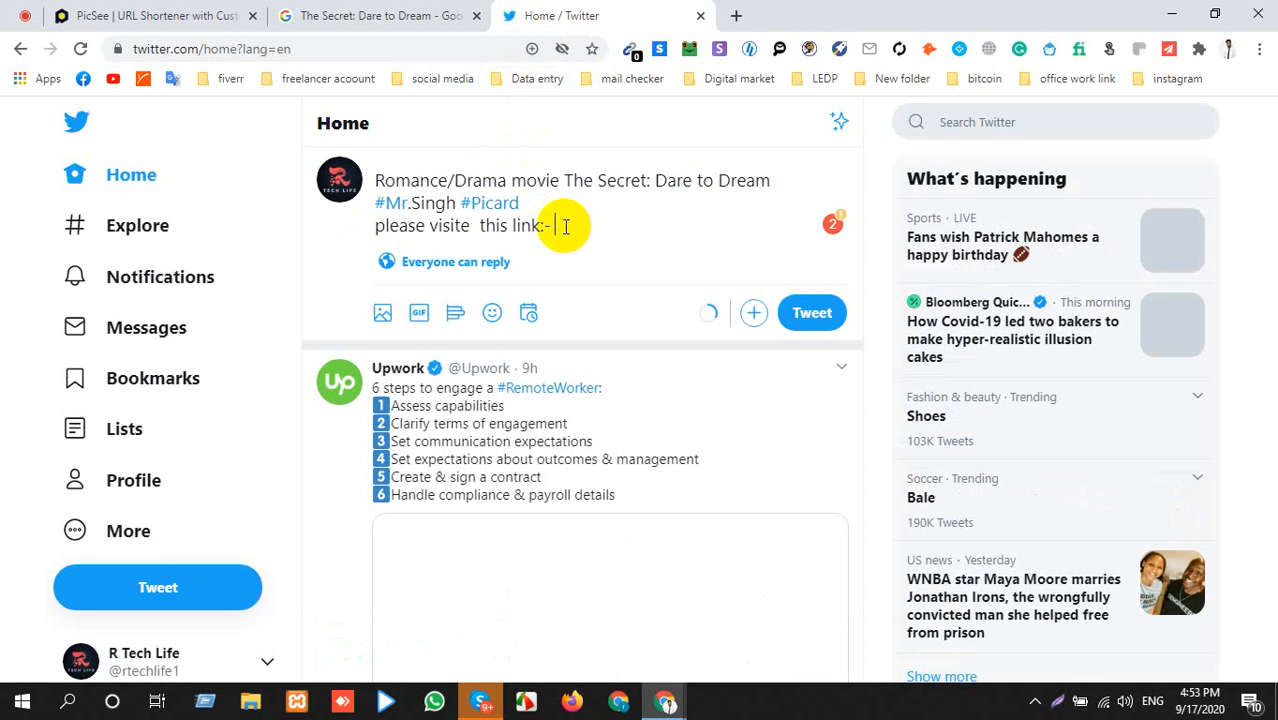
{"action": "key", "text": "ctrl+v"}
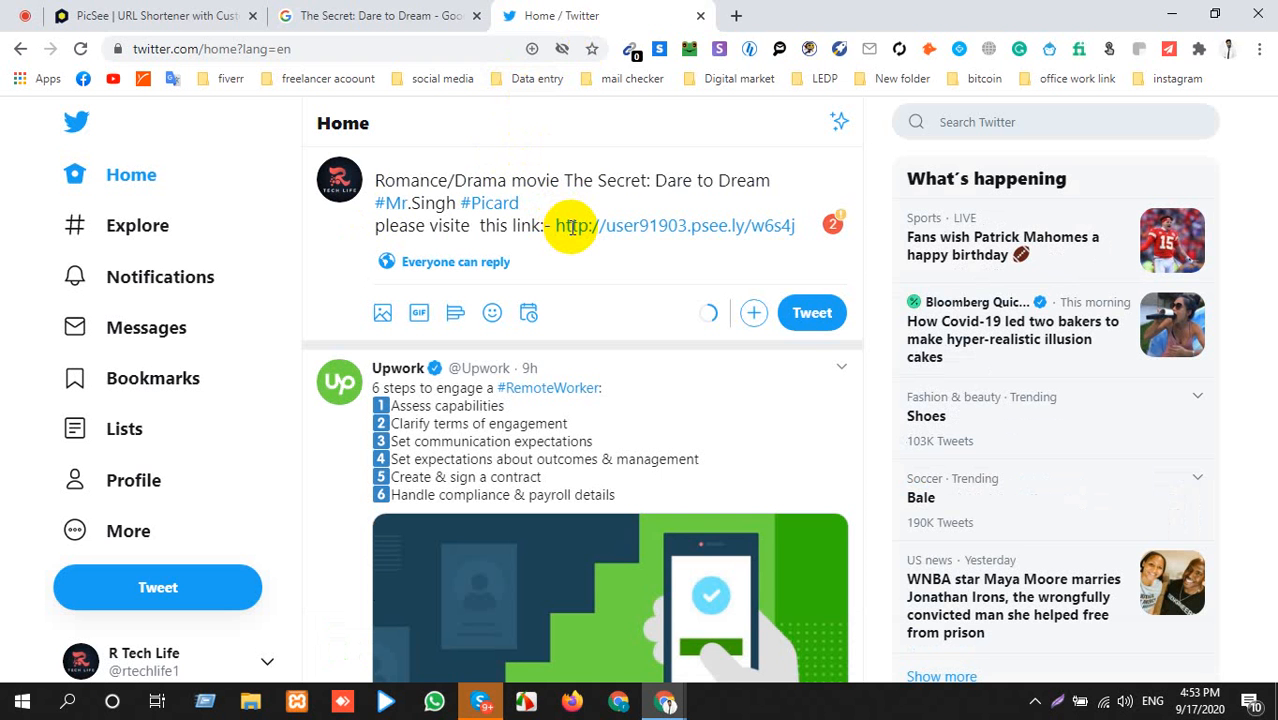
{"action": "left_click", "coordinate": [822, 315]}
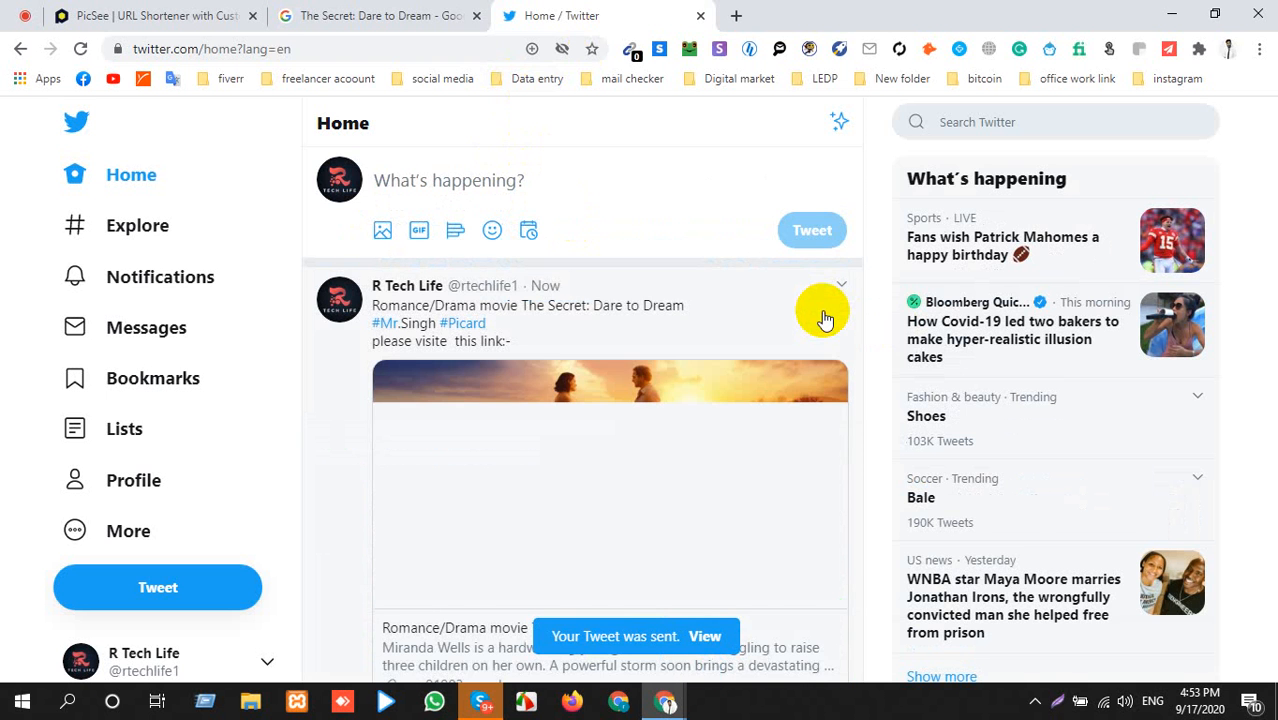
Review the published movie tweet with its link preview card and look at its available options.
{"action": "scroll", "coordinate": [824, 318], "scroll_direction": "down", "scroll_amount": 1}
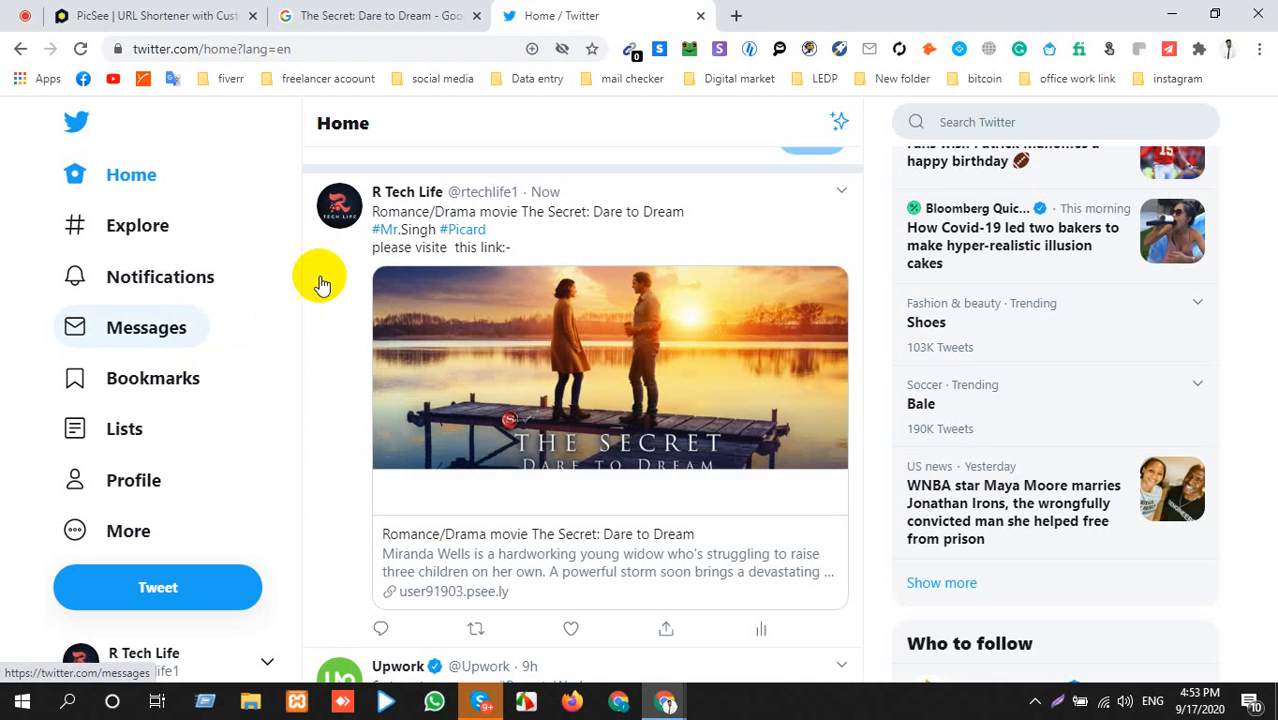
{"action": "left_click", "coordinate": [840, 196]}
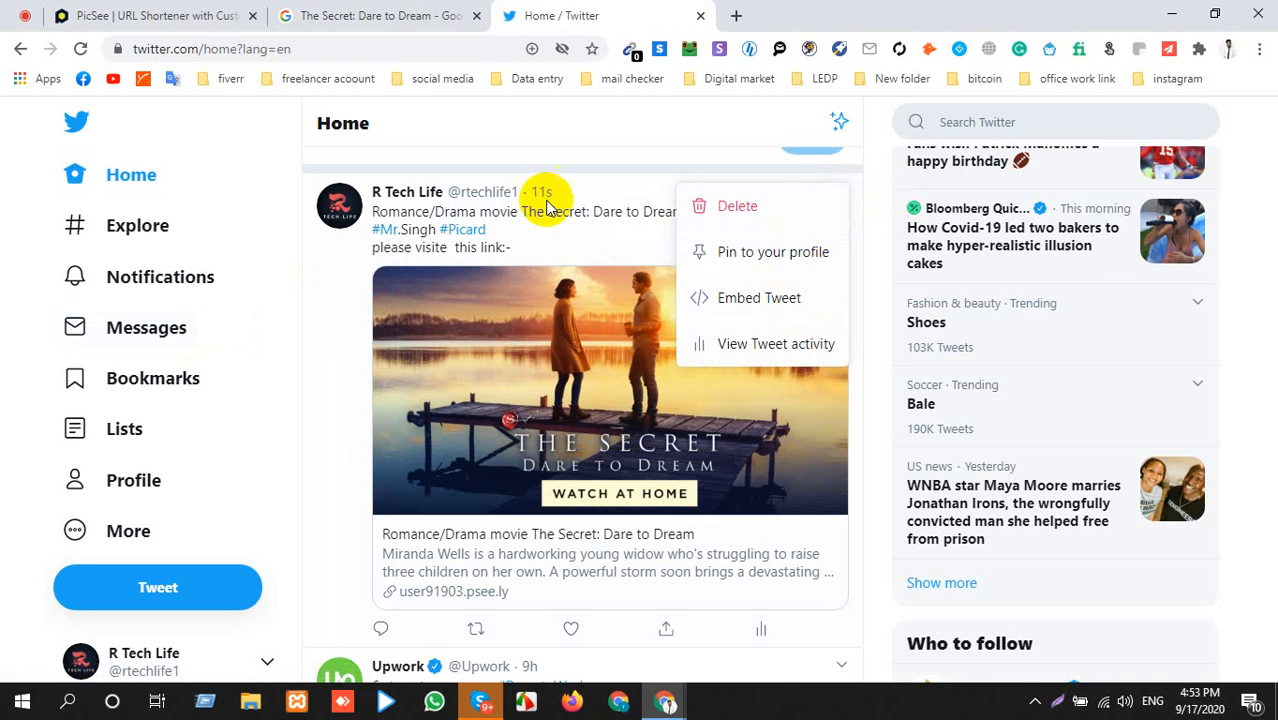
{"action": "left_click", "coordinate": [470, 405]}
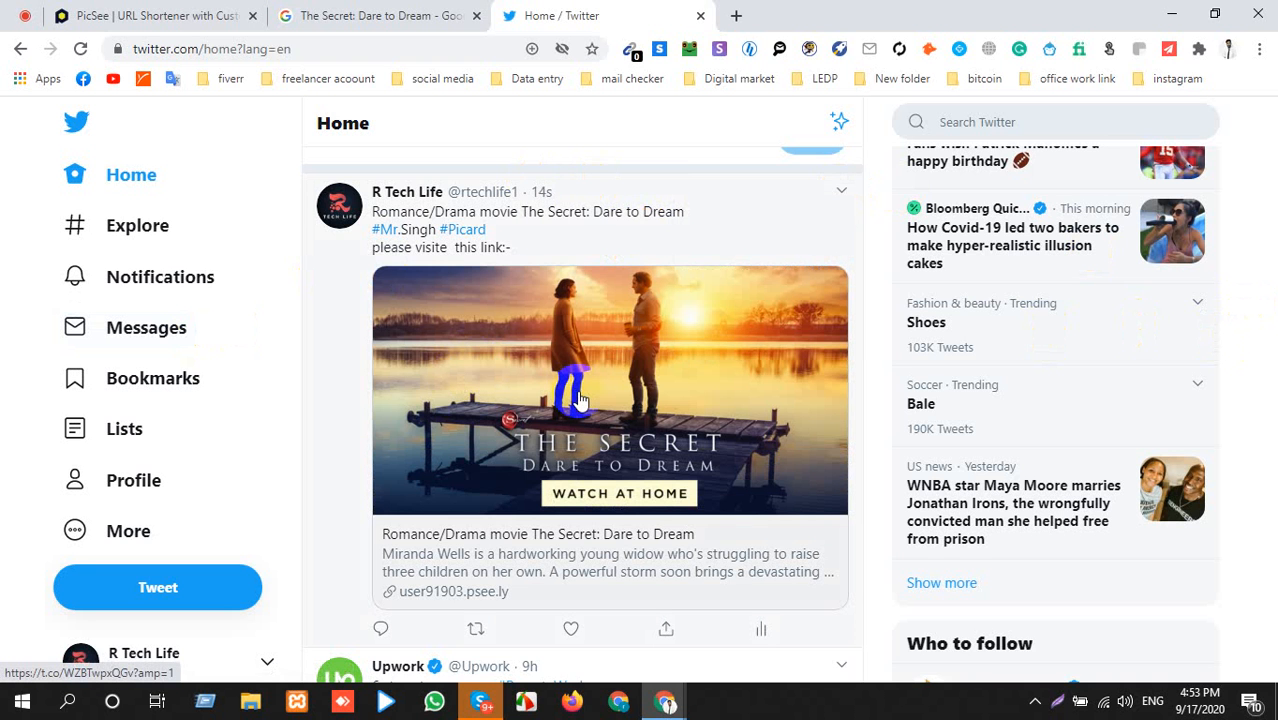
{"action": "scroll", "coordinate": [400, 480], "scroll_direction": "down", "scroll_amount": 3}
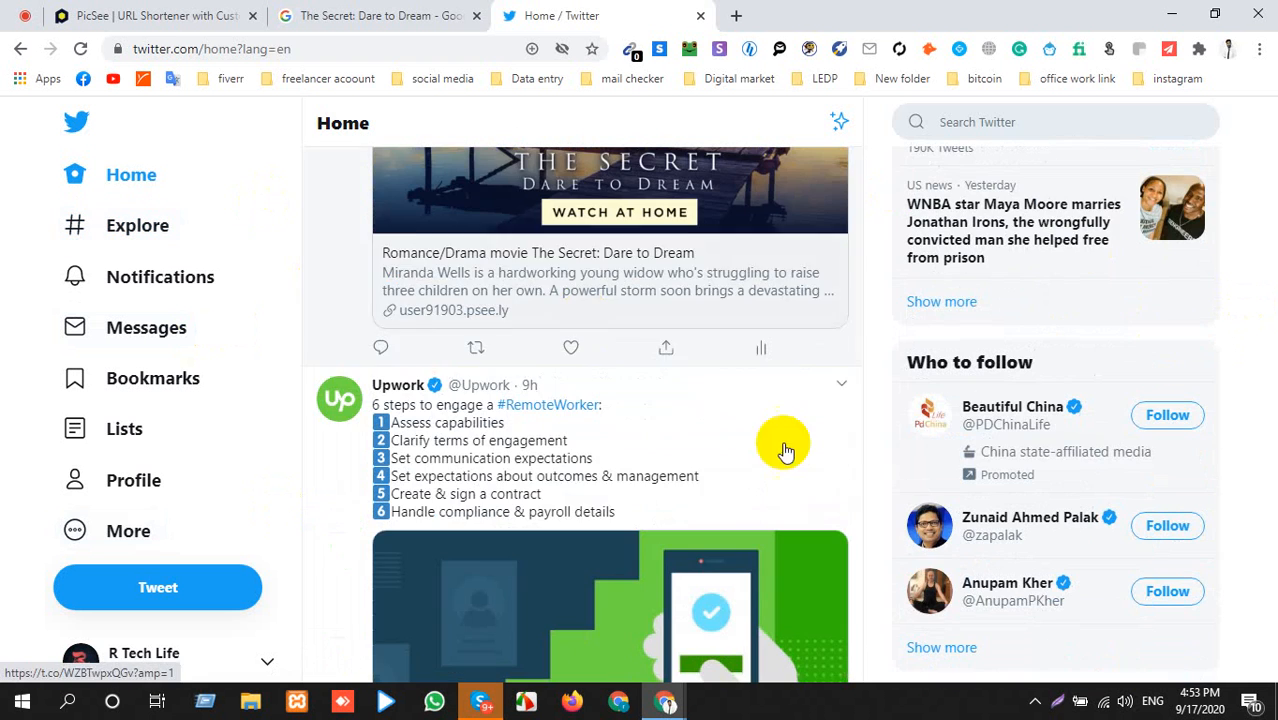
Check the movie tweet's analytics, close them, and look over the published tweet again.
{"action": "left_click", "coordinate": [774, 349]}
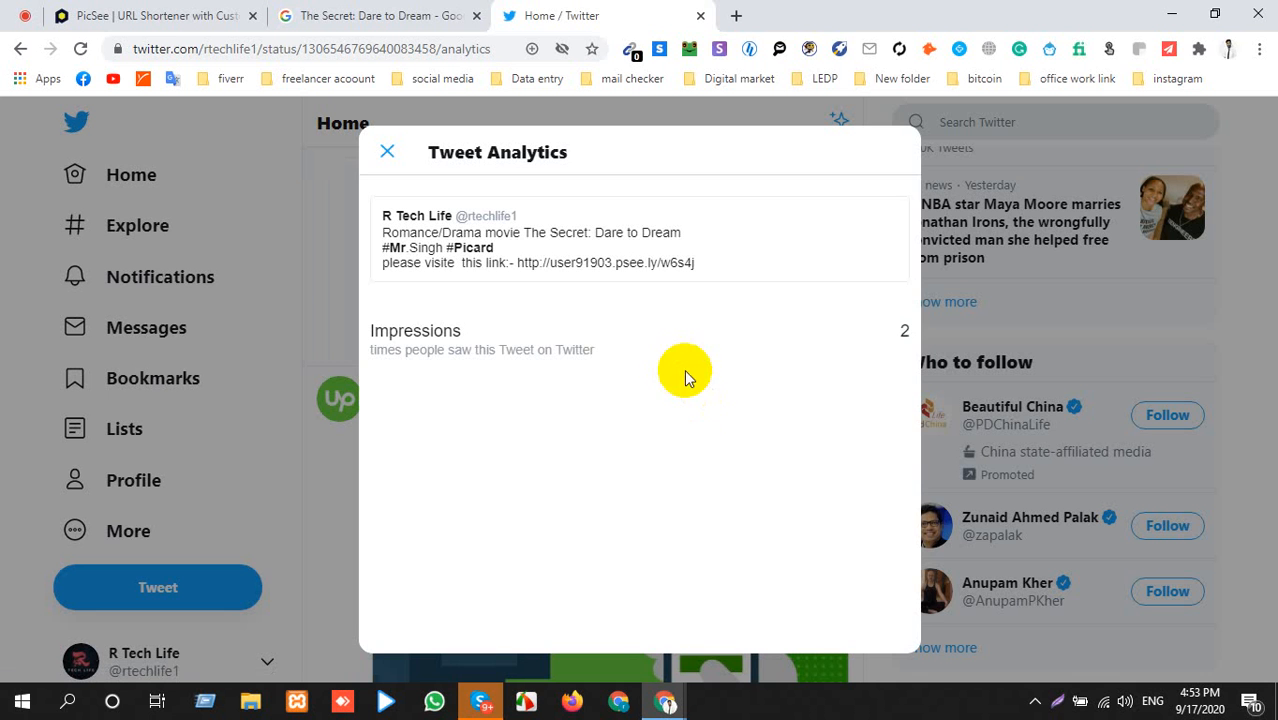
{"action": "left_click", "coordinate": [386, 151]}
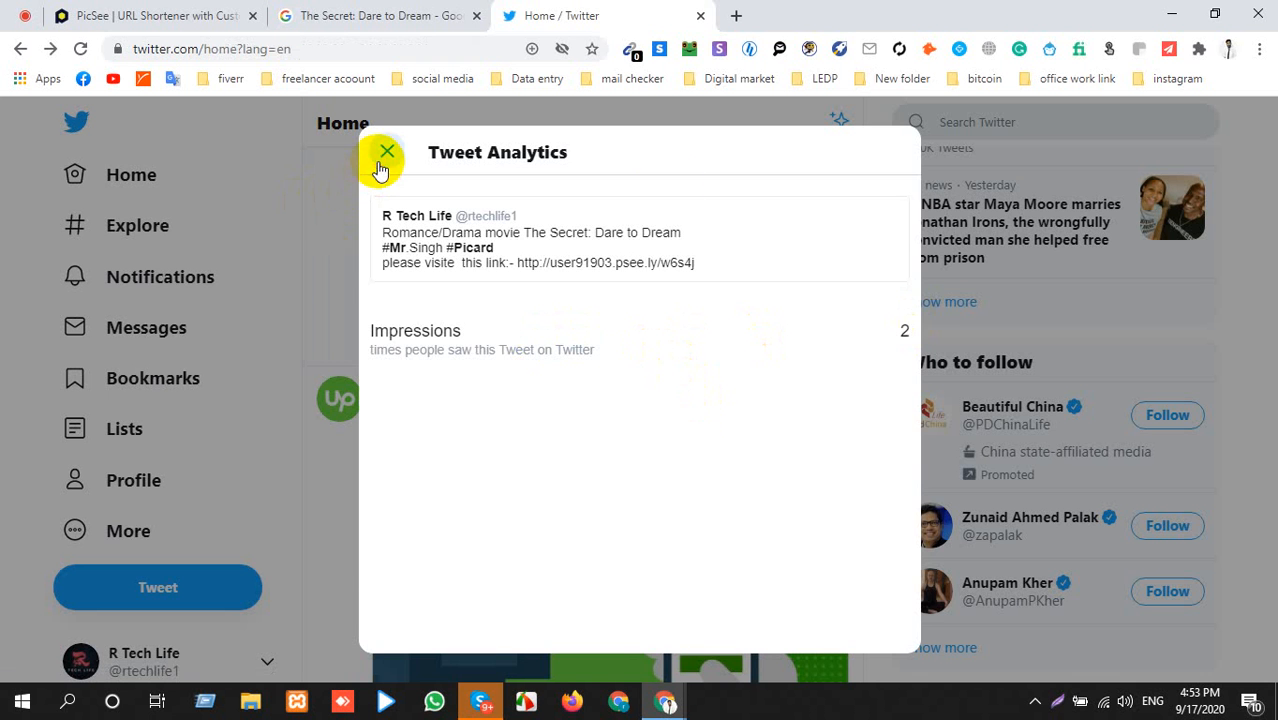
{"action": "left_click", "coordinate": [756, 350]}
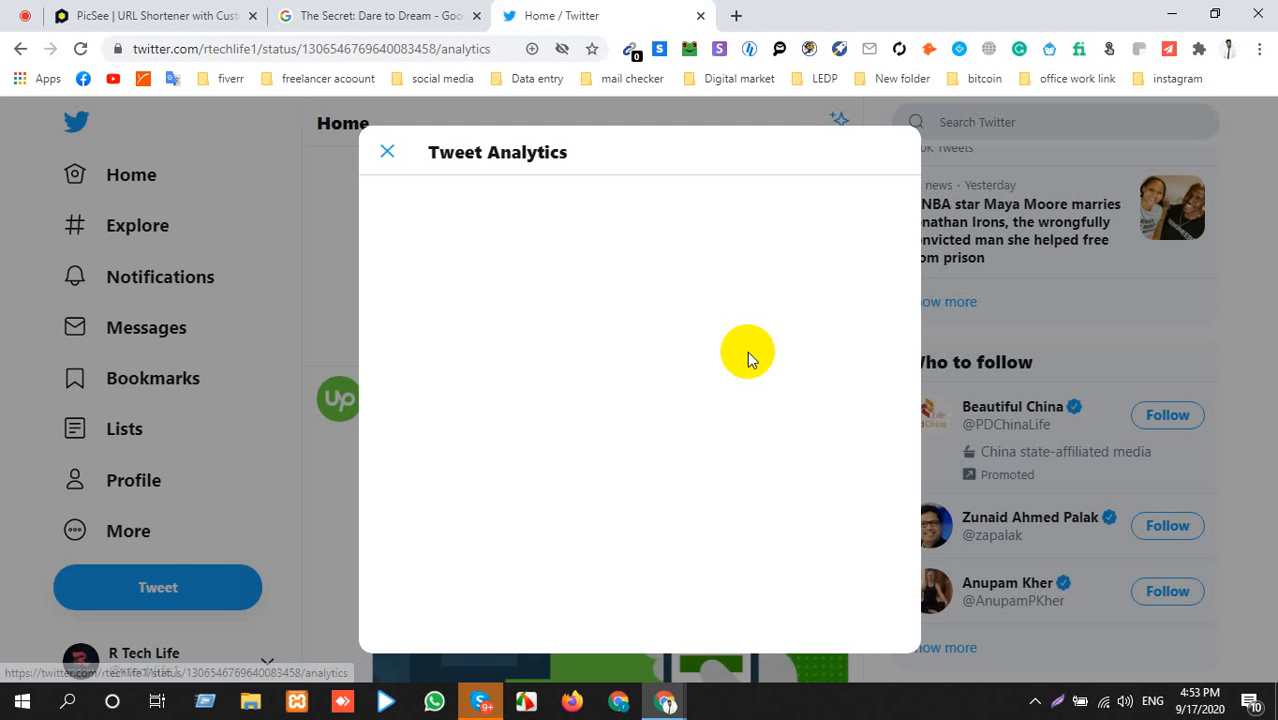
{"action": "left_click", "coordinate": [388, 153]}
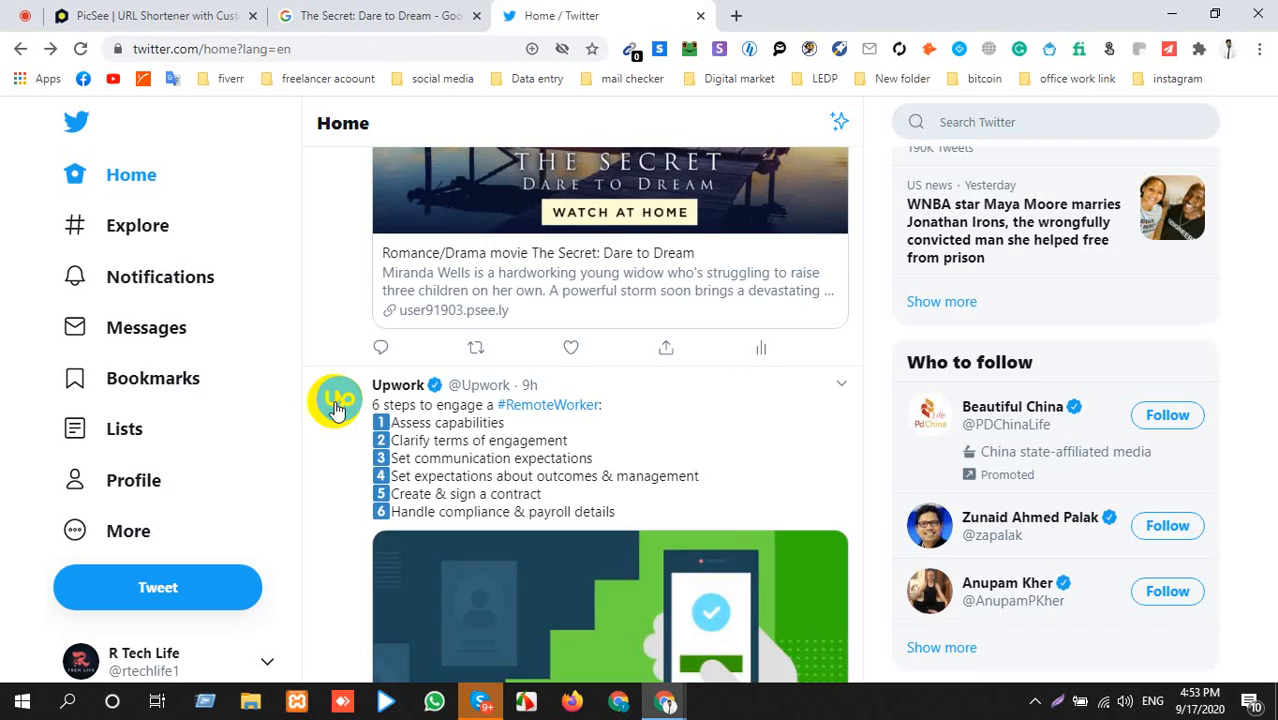
{"action": "scroll", "coordinate": [336, 392], "scroll_direction": "up", "scroll_amount": 4}
{"action": "scroll", "coordinate": [336, 392], "scroll_direction": "down", "scroll_amount": 2}
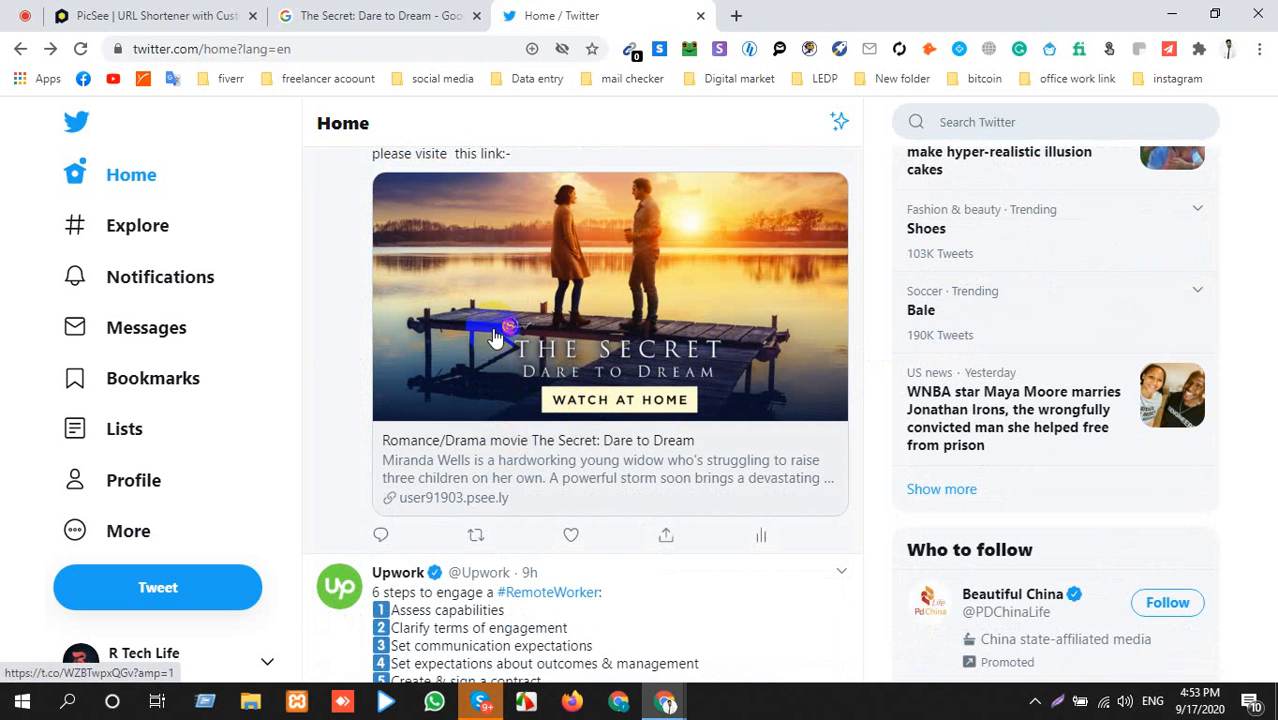
{"action": "scroll", "coordinate": [596, 342], "scroll_direction": "up", "scroll_amount": 2}
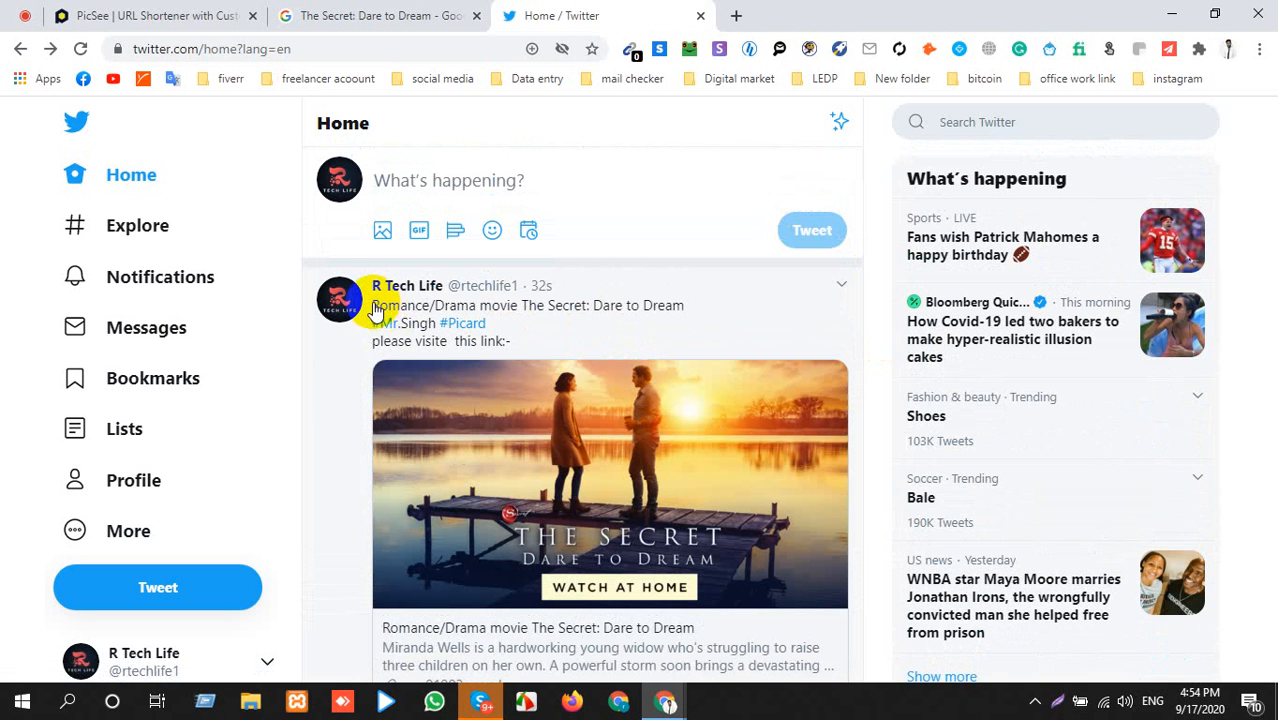
Start a new tweet with the PicSee short link and paste the published movie tweet's text in front of it.
{"action": "left_click_drag", "start_coordinate": [345, 302], "coordinate": [522, 342]}
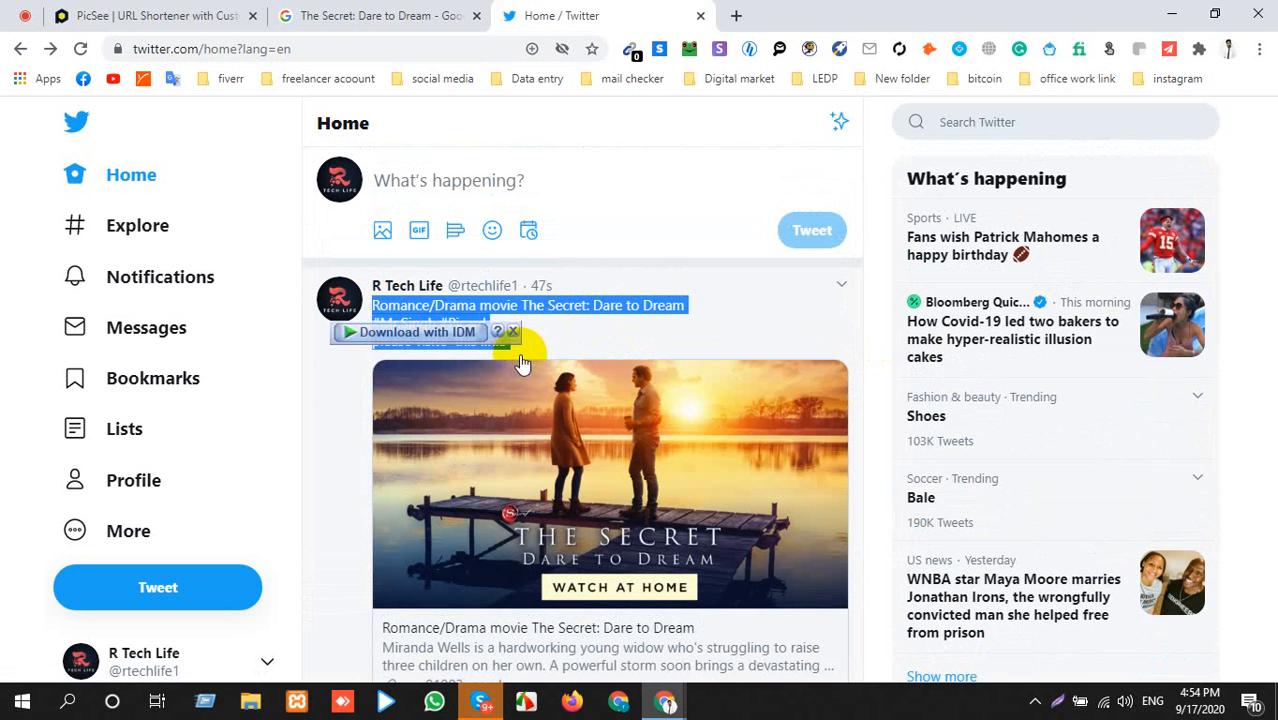
{"action": "left_click", "coordinate": [531, 191]}
{"action": "key", "text": "ctrl+v"}
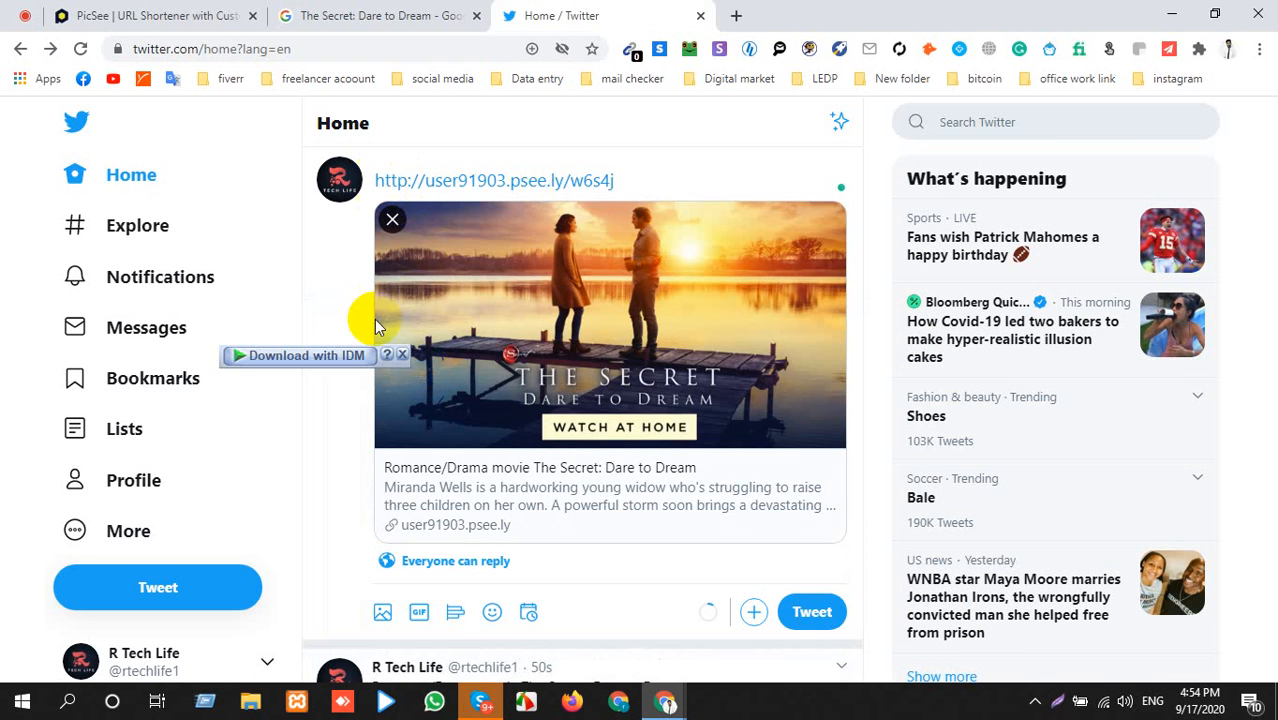
{"action": "scroll", "coordinate": [415, 425], "scroll_direction": "down", "scroll_amount": 3}
{"action": "left_click_drag", "start_coordinate": [378, 410], "coordinate": [522, 443]}
{"action": "scroll", "coordinate": [455, 335], "scroll_direction": "up", "scroll_amount": 2}
{"action": "scroll", "coordinate": [455, 335], "scroll_direction": "up", "scroll_amount": 1}
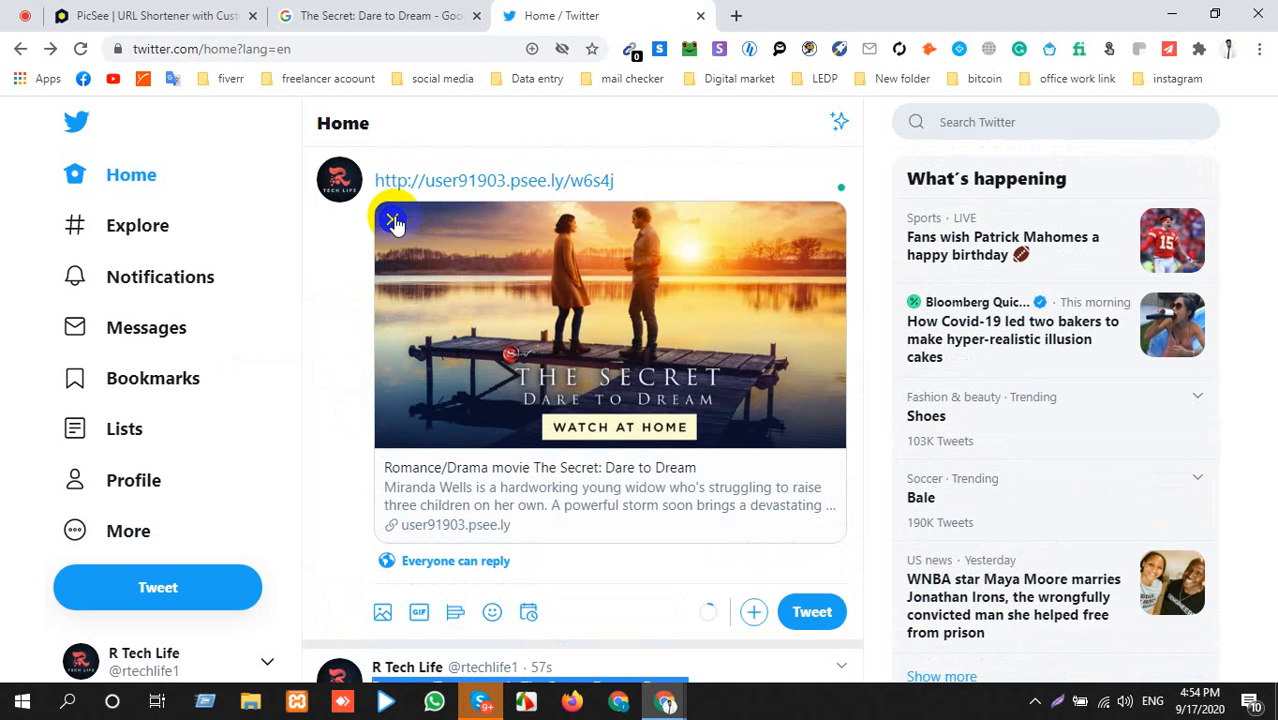
{"action": "left_click", "coordinate": [377, 181]}
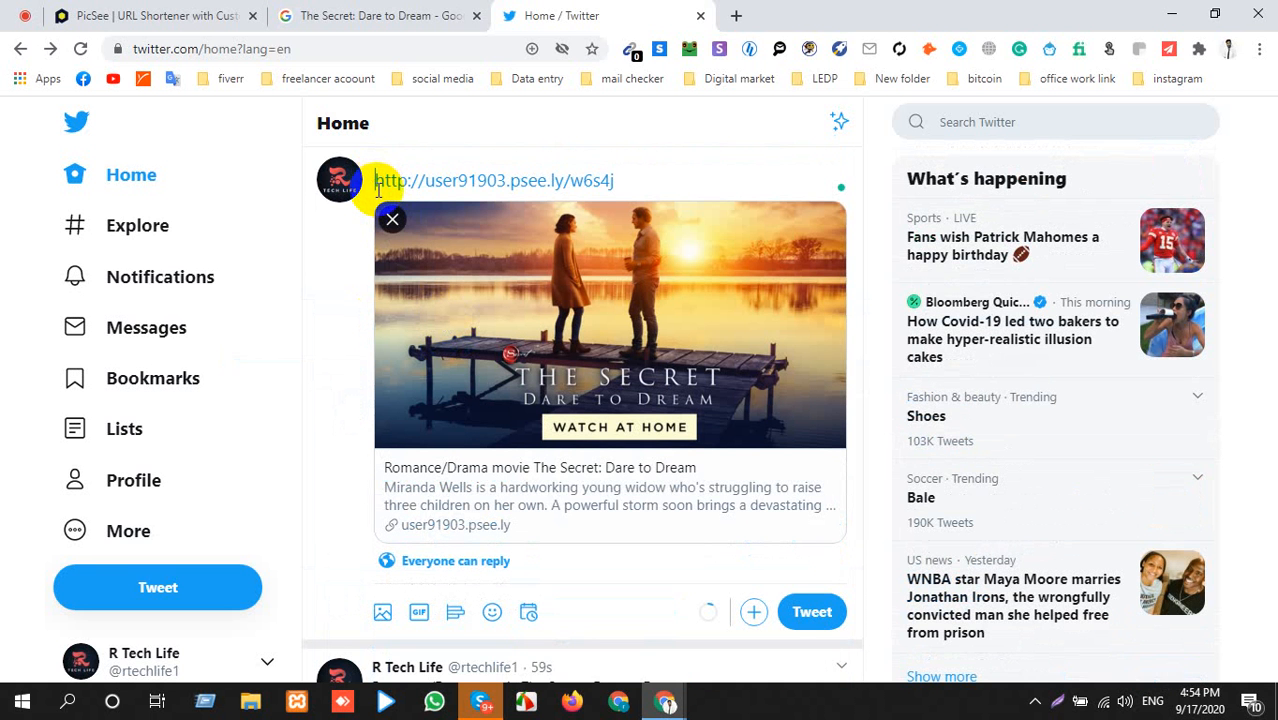
{"action": "key", "text": "ctrl+v"}
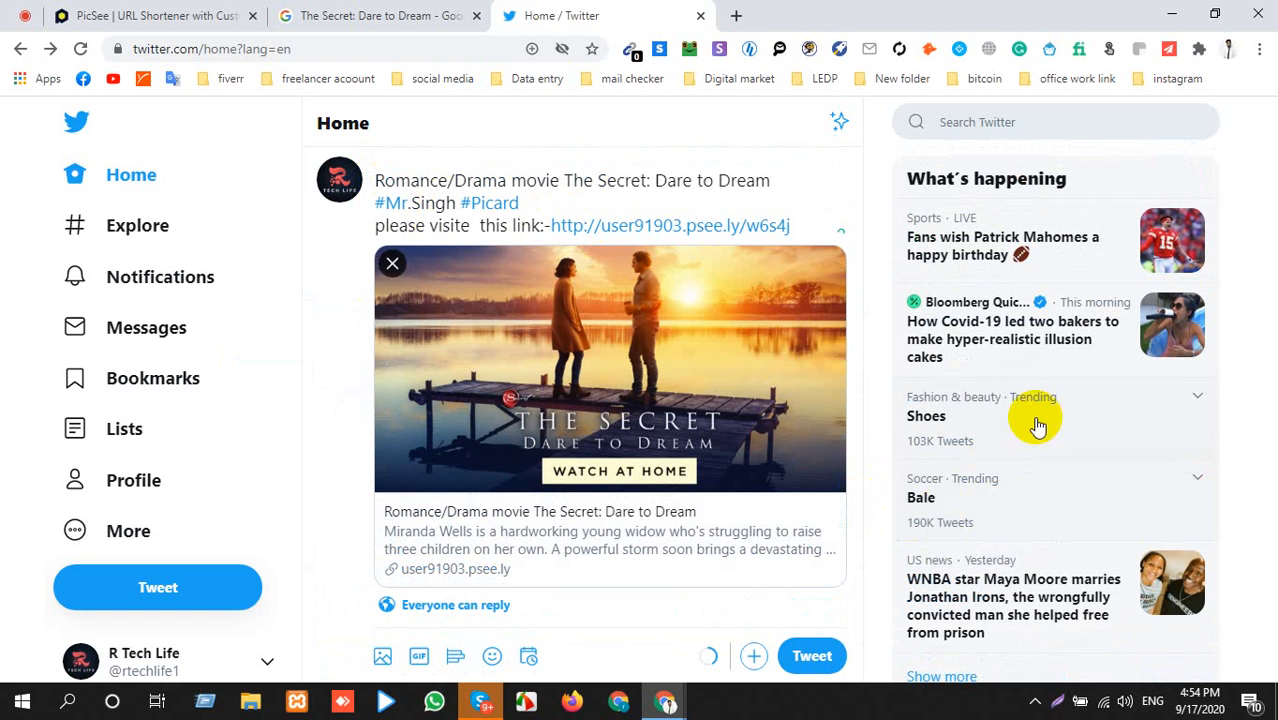
Replace the draft's hashtags with the trending topic #Shoes, kept on its own line above "please visite this link:-".
{"action": "left_click_drag", "start_coordinate": [960, 418], "coordinate": [855, 414]}
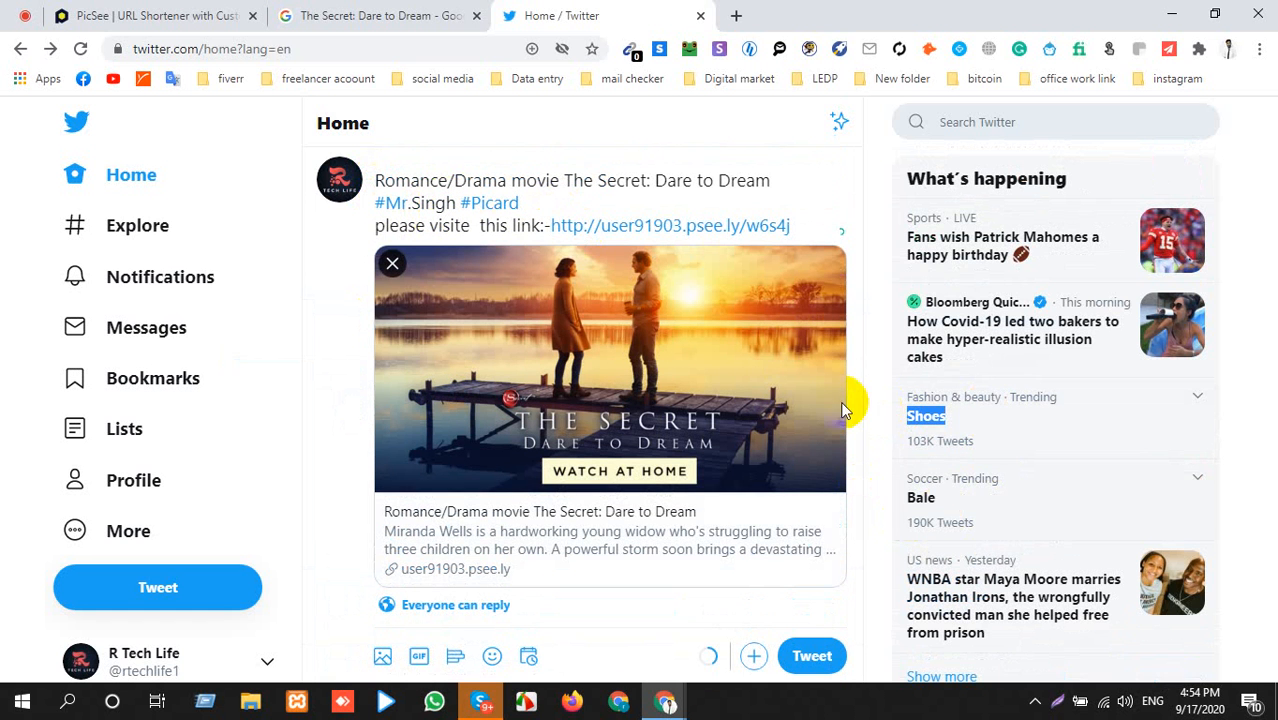
{"action": "double_click", "coordinate": [434, 203]}
{"action": "left_click", "coordinate": [453, 203]}
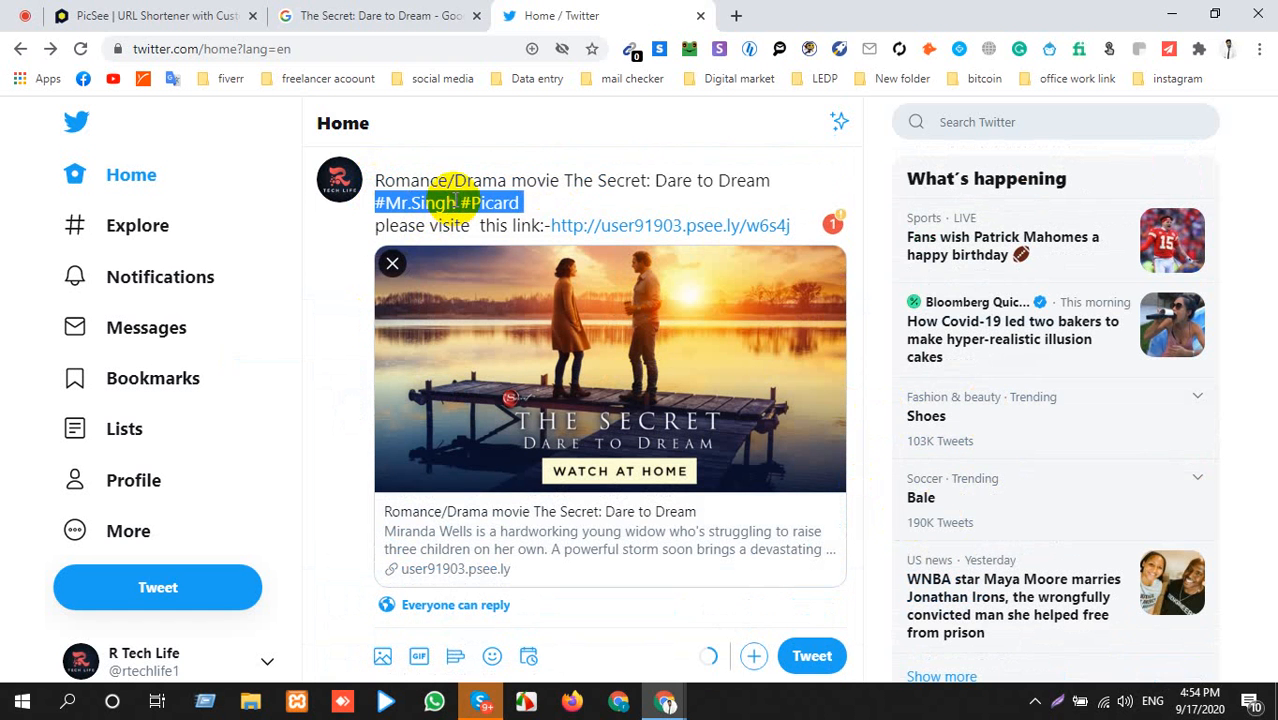
{"action": "key", "text": "ctrl+v"}
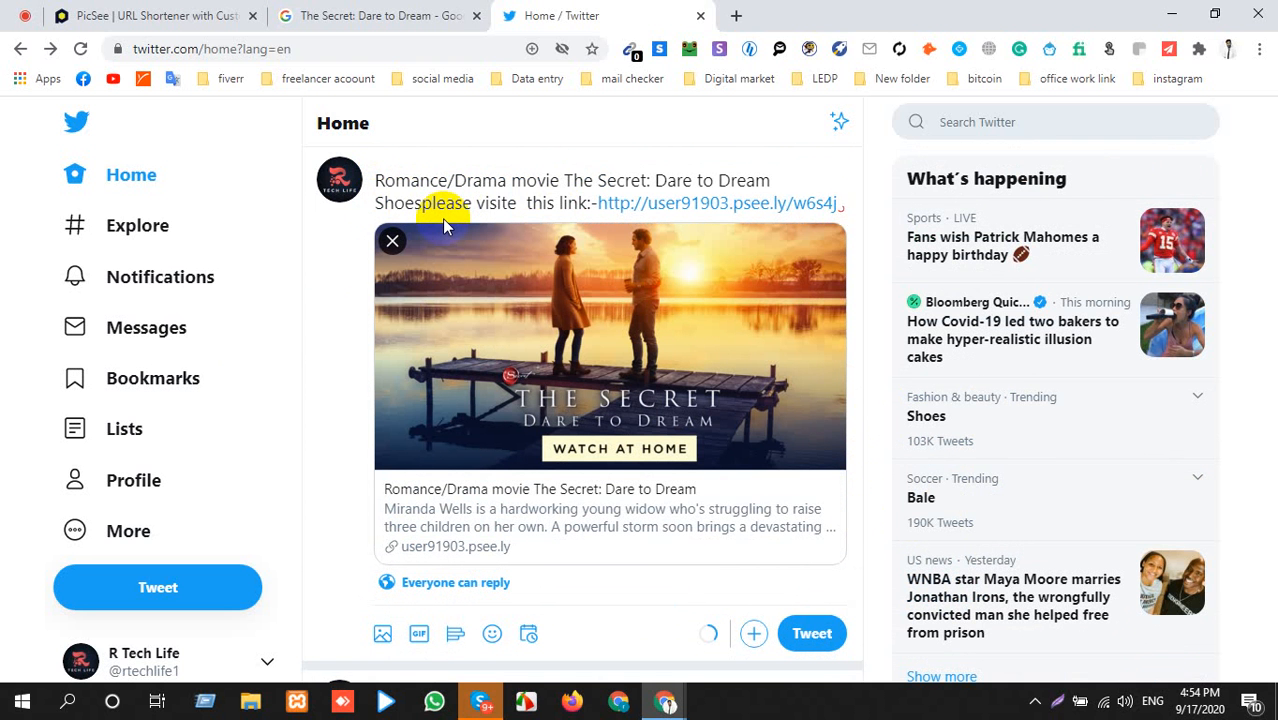
{"action": "key", "text": "Return"}
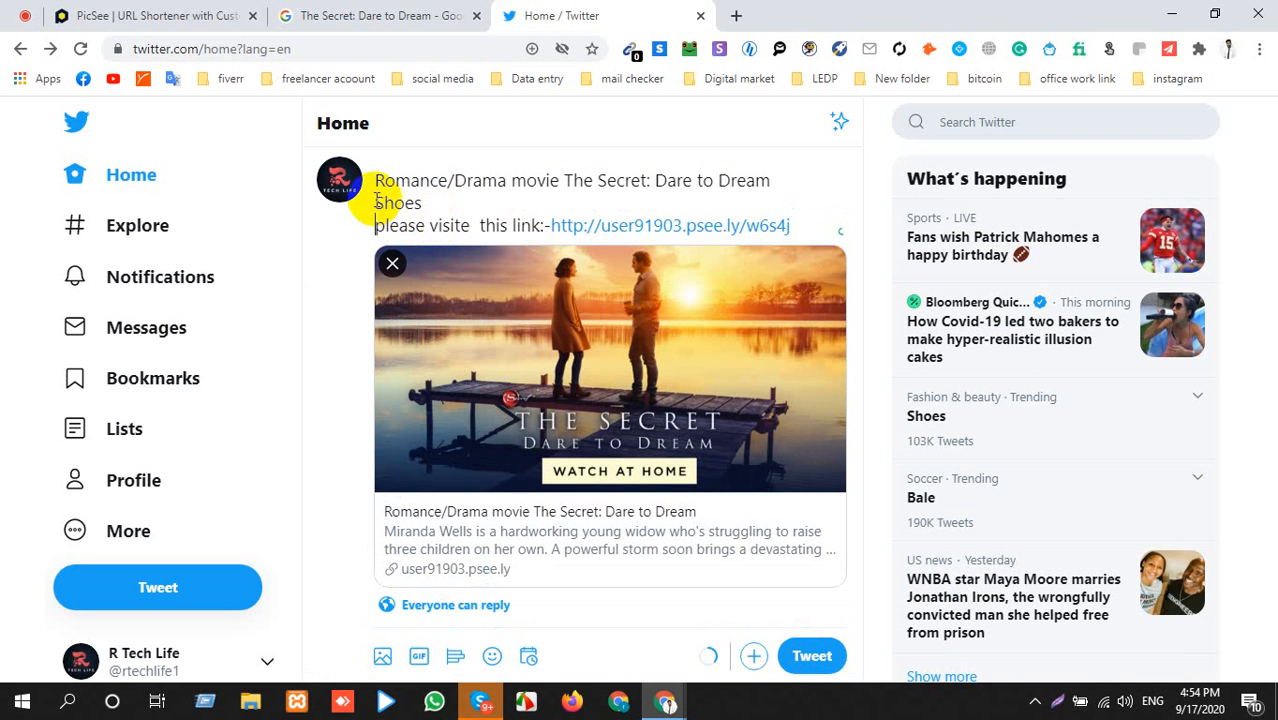
{"action": "left_click", "coordinate": [376, 203]}
{"action": "type", "text": "#"}
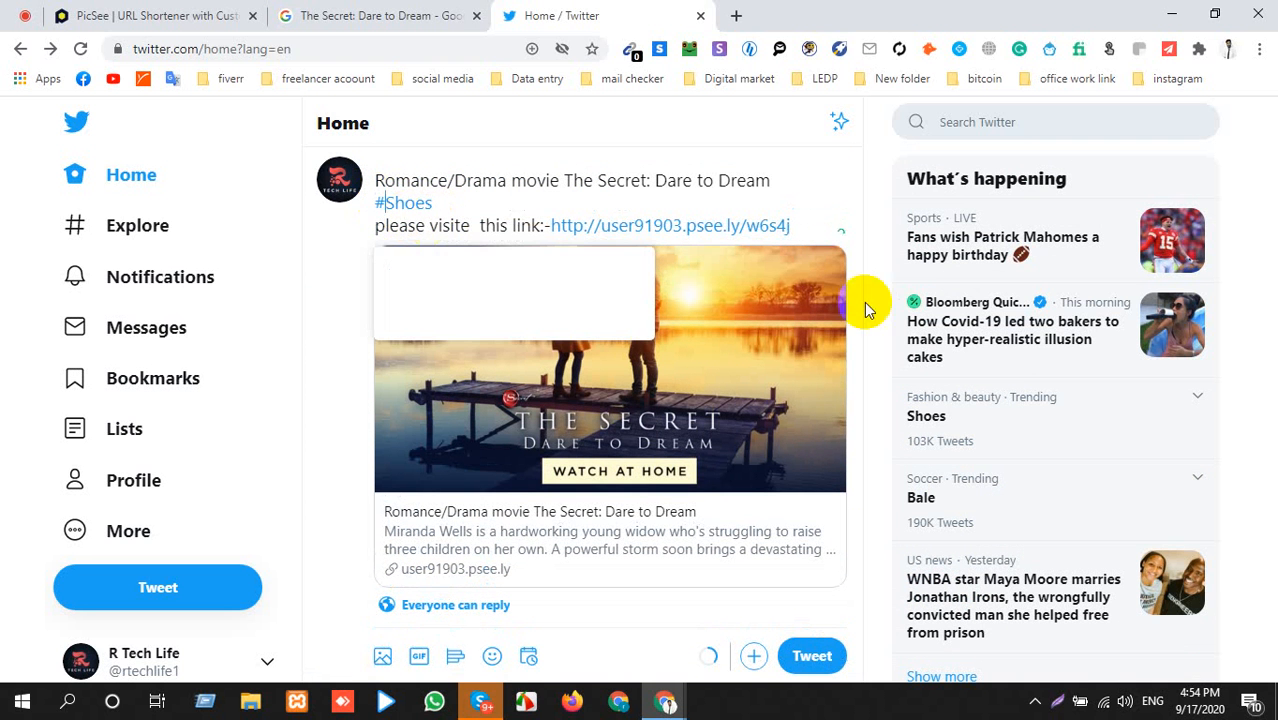
Add the trending topic #Bale after #Shoes in the draft and post the tweet.
{"action": "left_click_drag", "start_coordinate": [890, 505], "coordinate": [941, 508]}
{"action": "key", "text": "ctrl+c"}
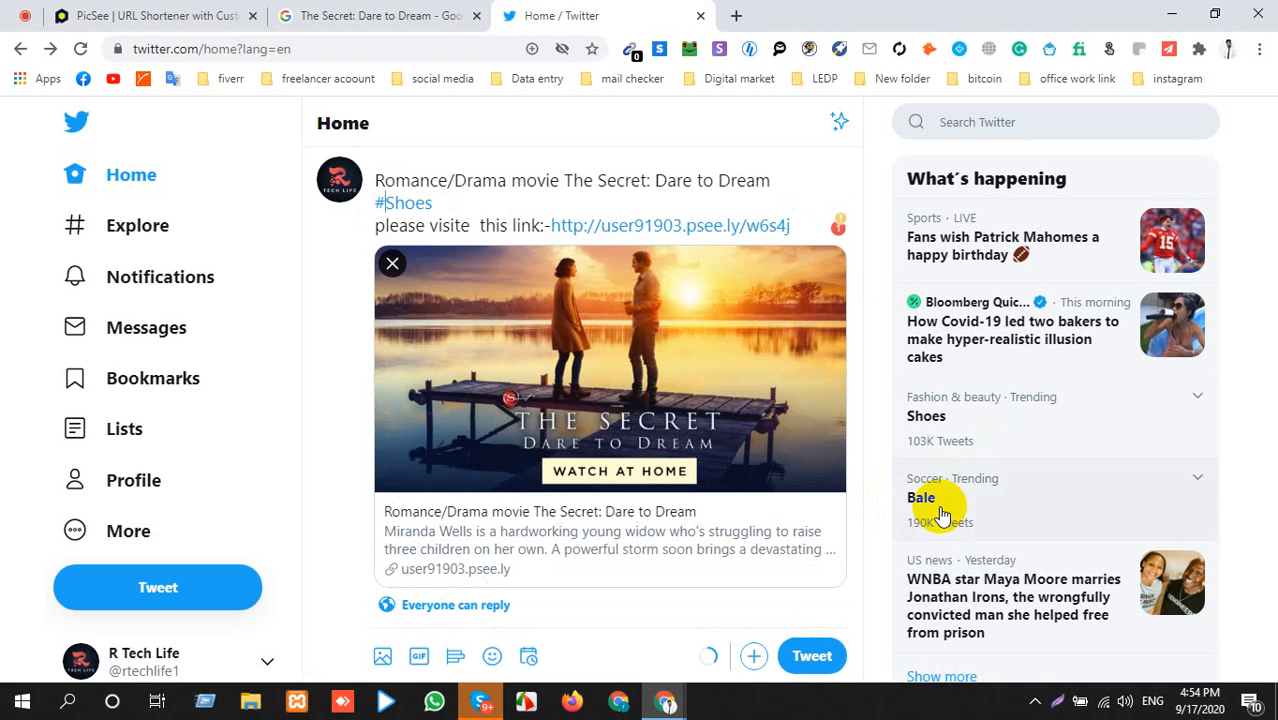
{"action": "left_click", "coordinate": [466, 202]}
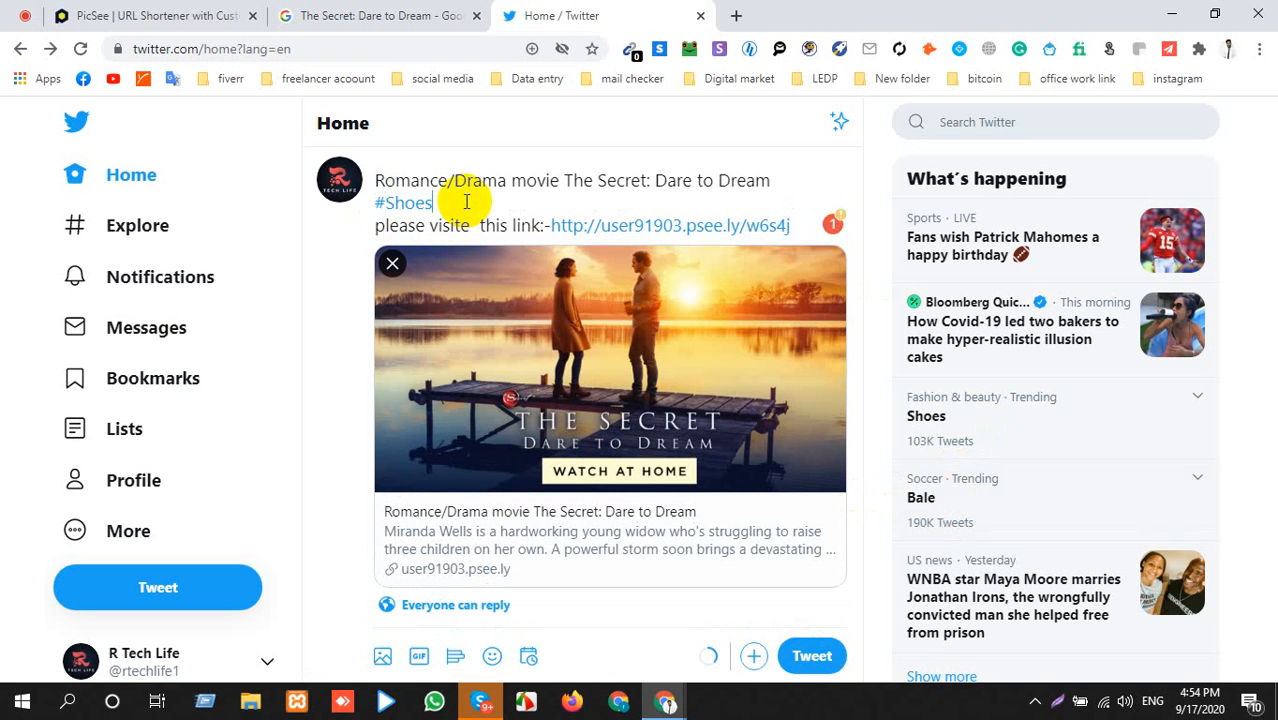
{"action": "type", "text": "#"}
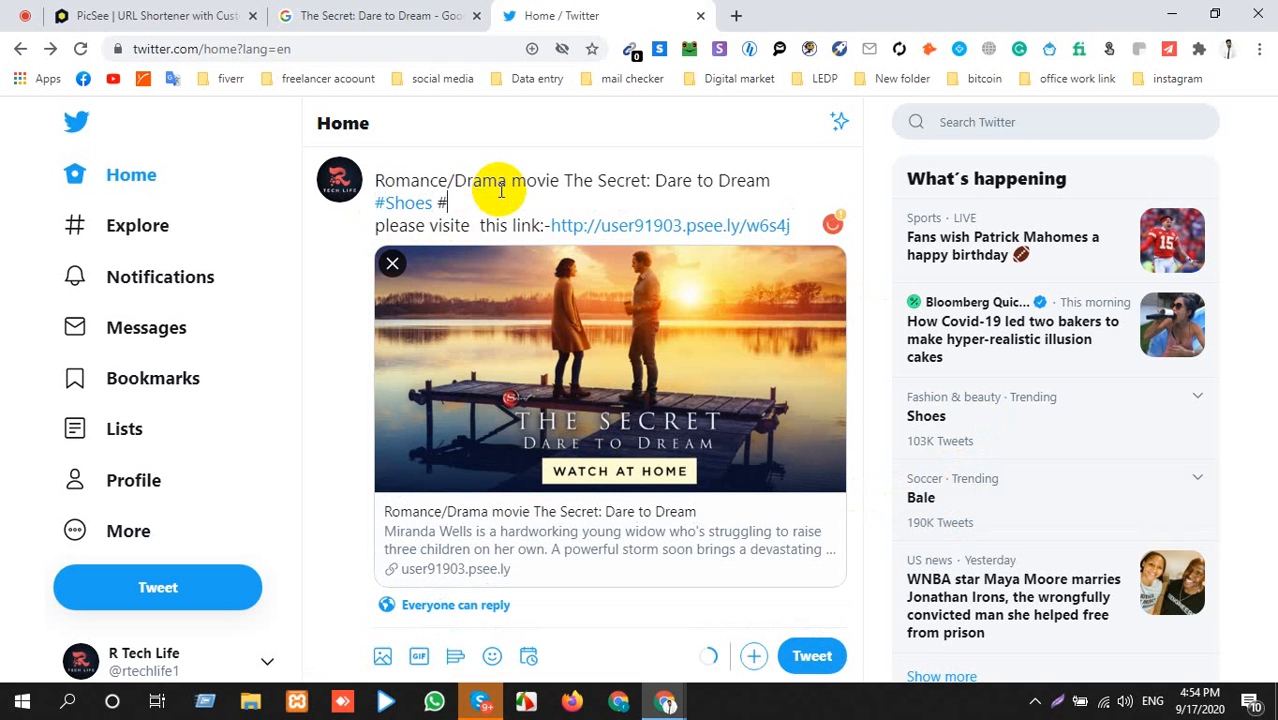
{"action": "key", "text": "ctrl+v"}
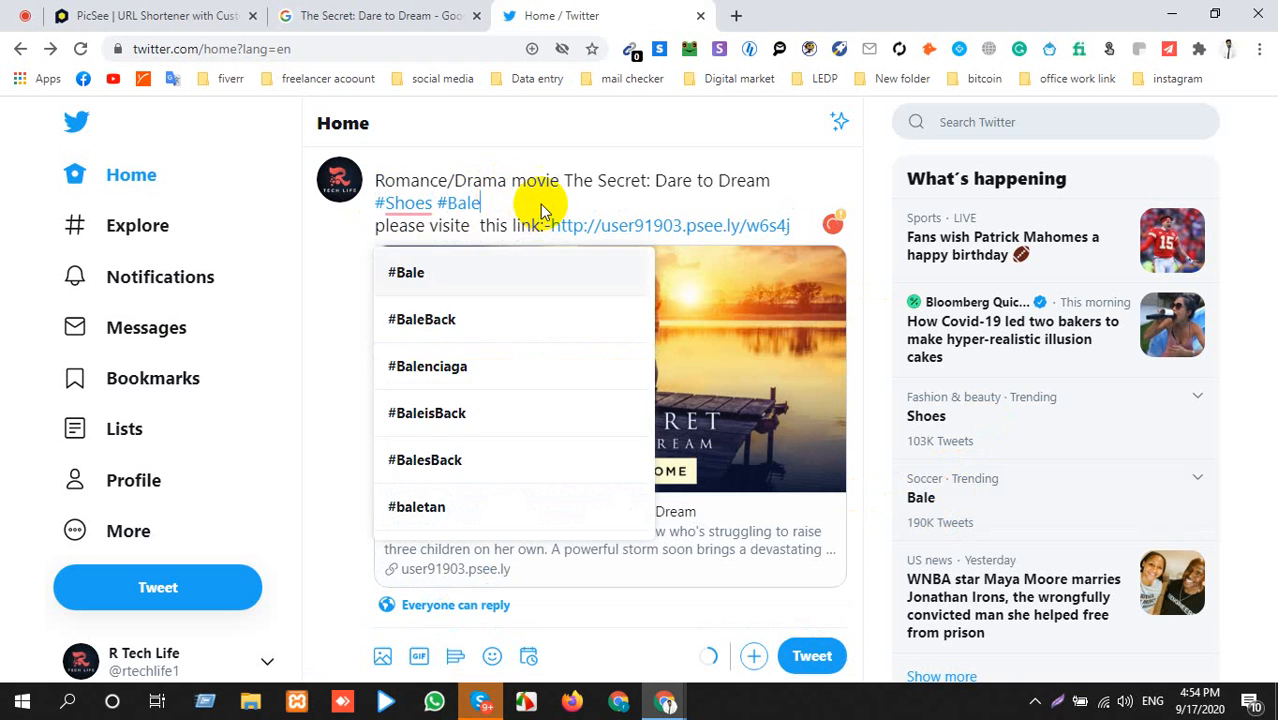
{"action": "left_click", "coordinate": [682, 200]}
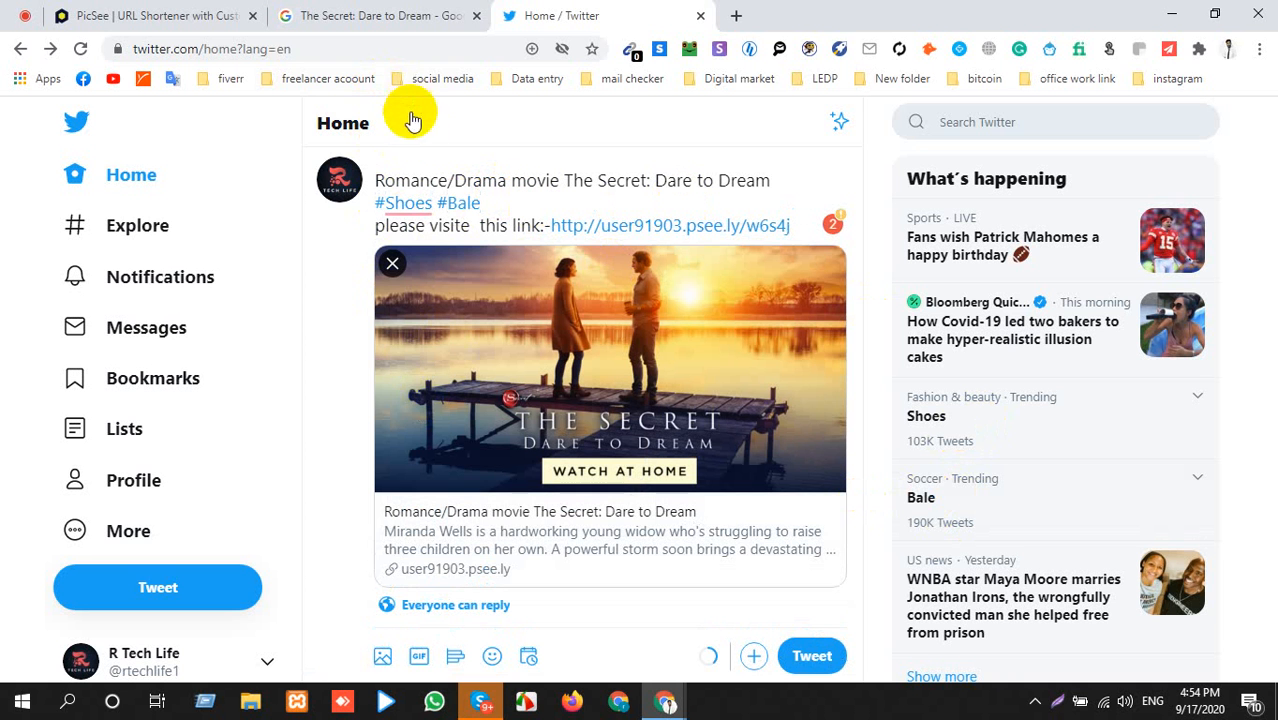
{"action": "left_click", "coordinate": [812, 656]}
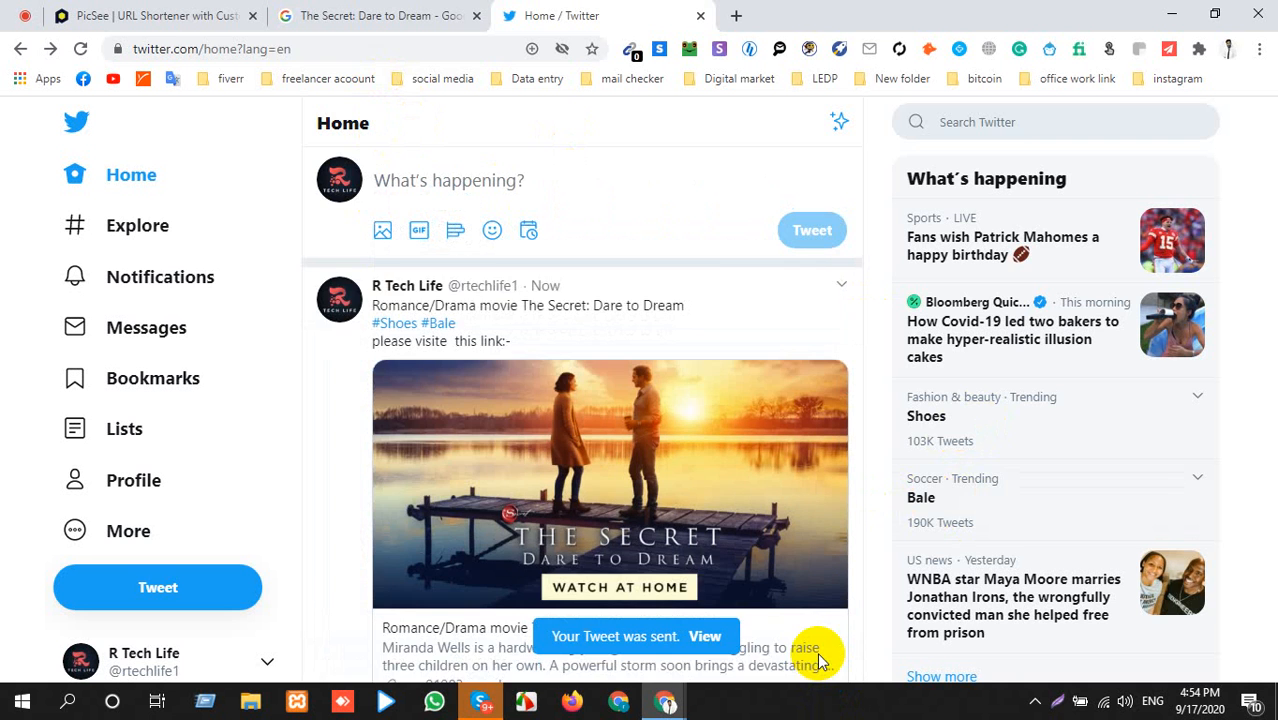
Copy the text of the newly published #Shoes #Bale tweet and paste it into a new tweet.
{"action": "scroll", "coordinate": [727, 628], "scroll_direction": "down", "scroll_amount": 2}
{"action": "scroll", "coordinate": [613, 400], "scroll_direction": "up", "scroll_amount": 2}
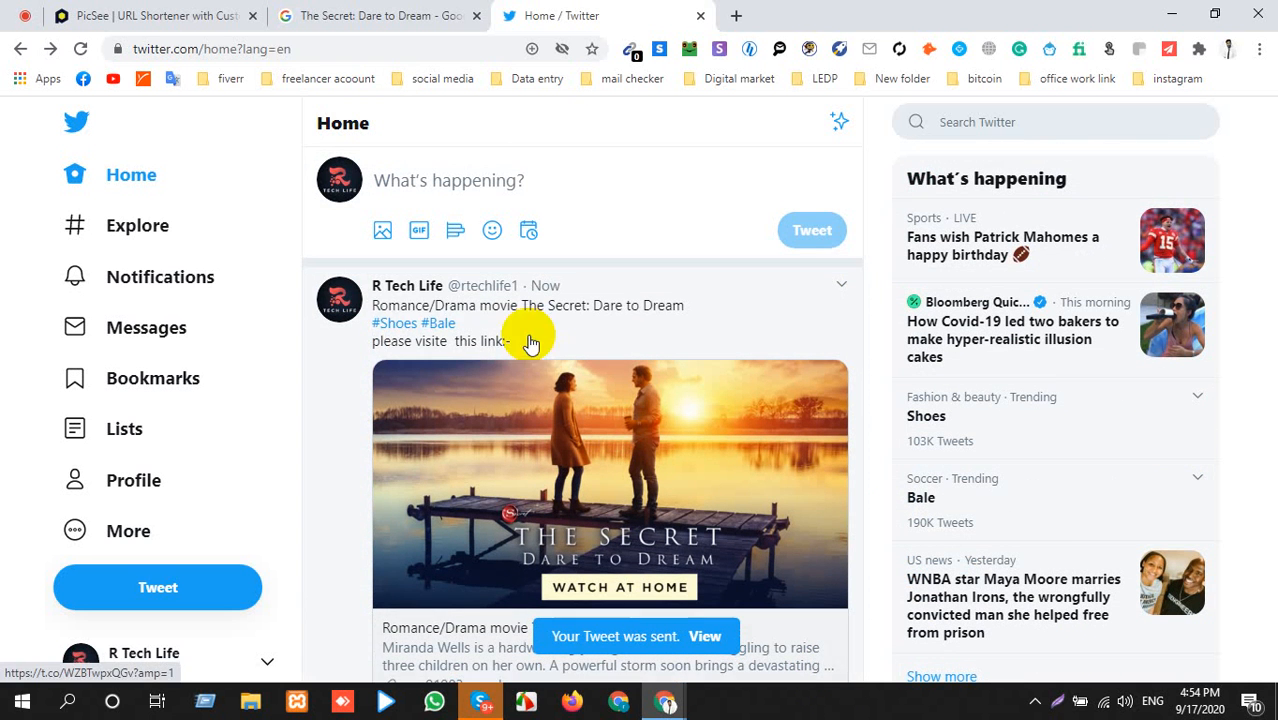
{"action": "left_click_drag", "start_coordinate": [371, 303], "coordinate": [532, 346]}
{"action": "key", "text": "ctrl+c"}
{"action": "left_click", "coordinate": [480, 178]}
{"action": "key", "text": "ctrl+v"}
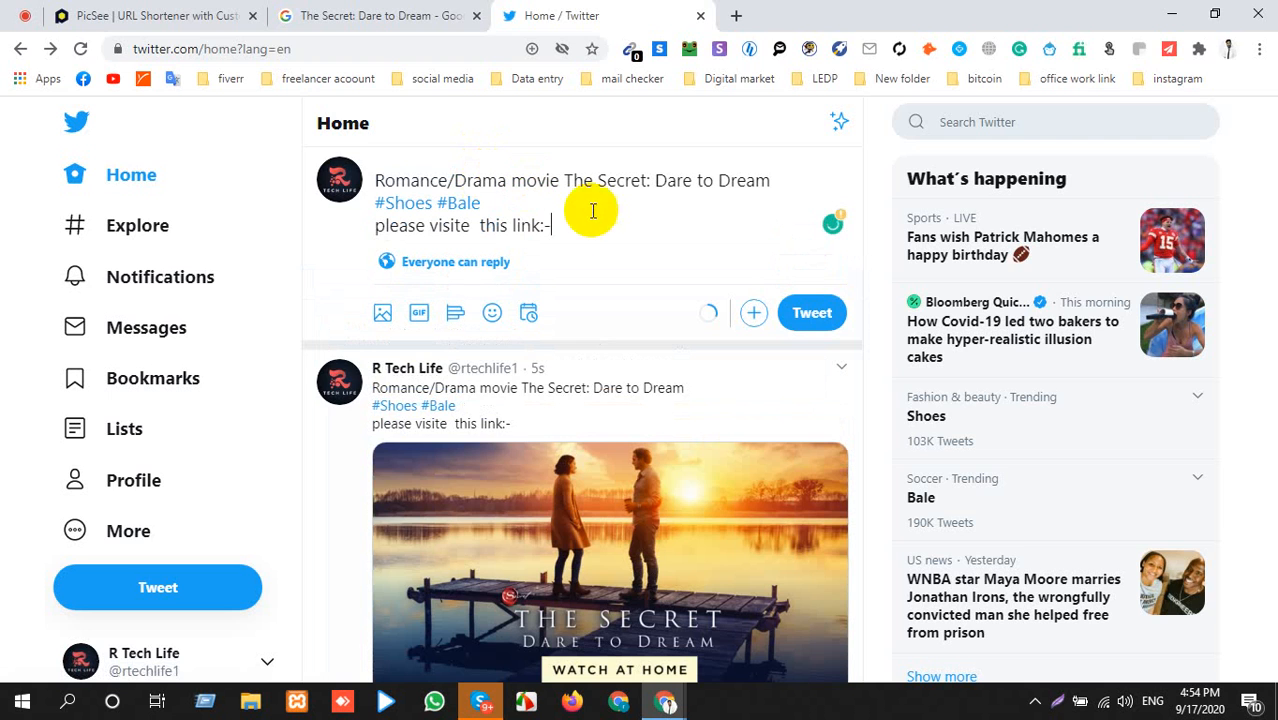
{"action": "key", "text": "alt+Tab"}
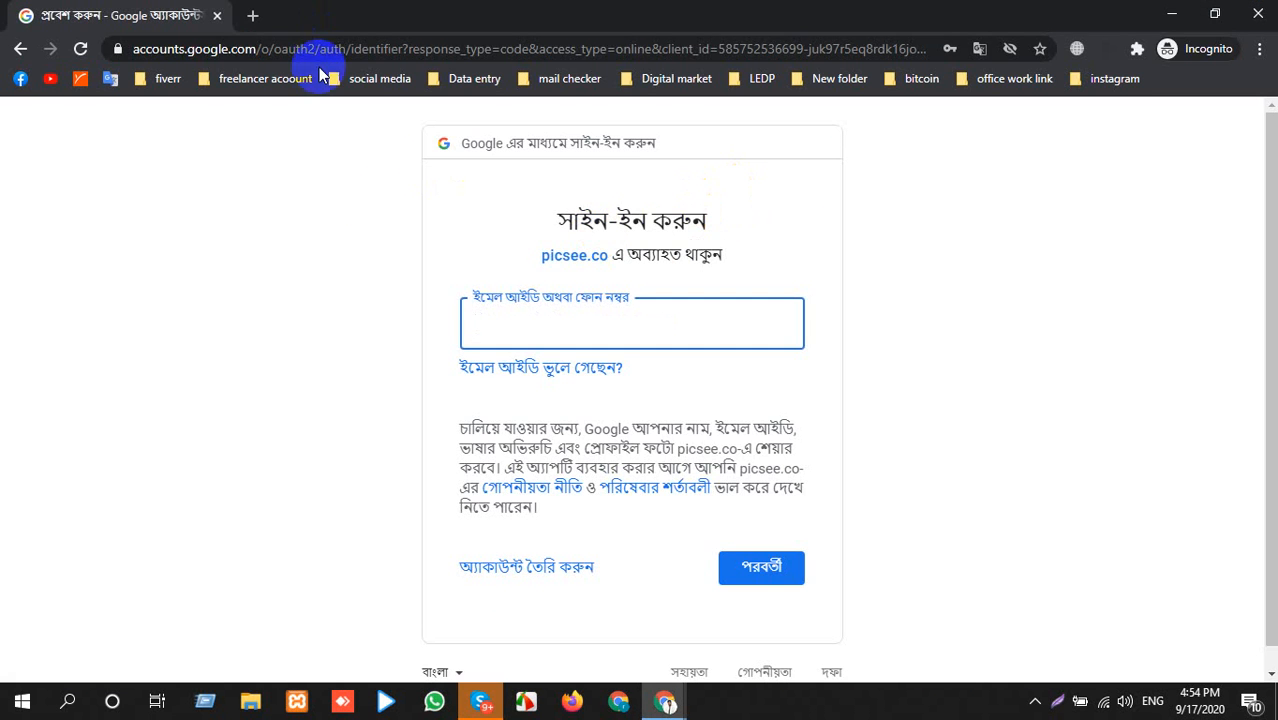
{"action": "key", "text": "alt+Tab"}
{"action": "left_click", "coordinate": [195, 8]}
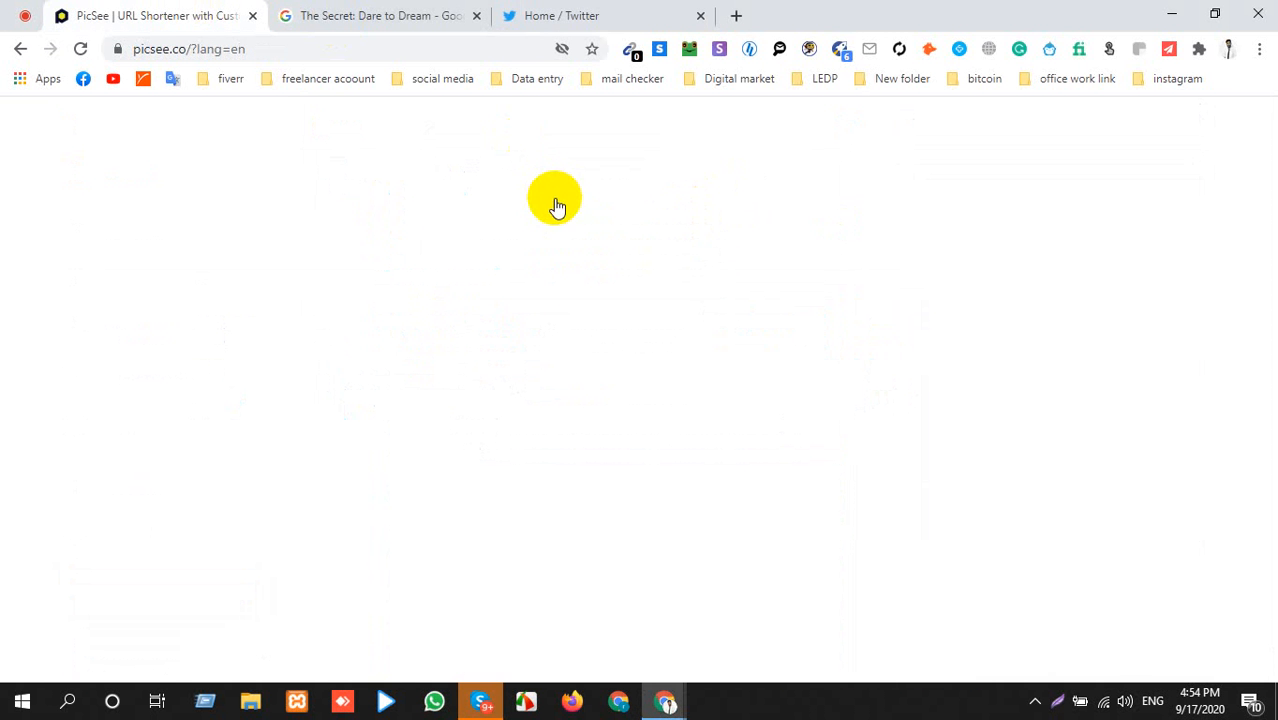
{"action": "left_click", "coordinate": [555, 20]}
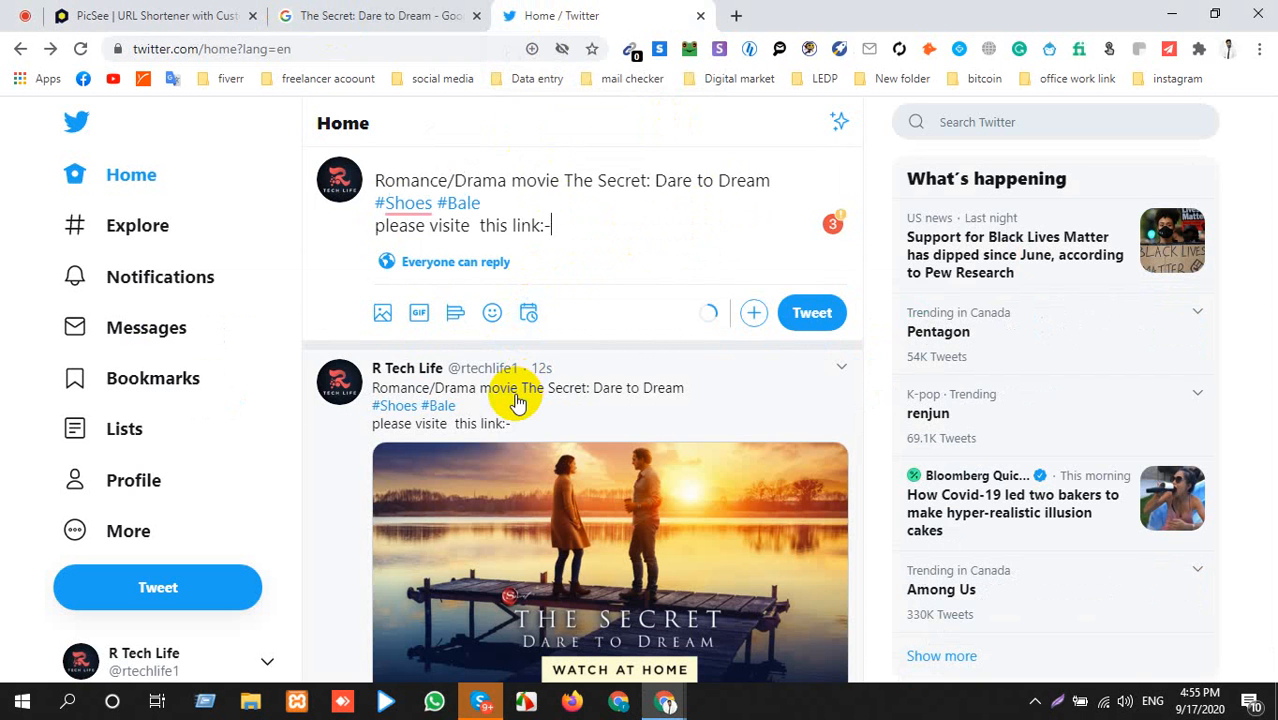
{"action": "scroll", "coordinate": [505, 430], "scroll_direction": "down", "scroll_amount": 3}
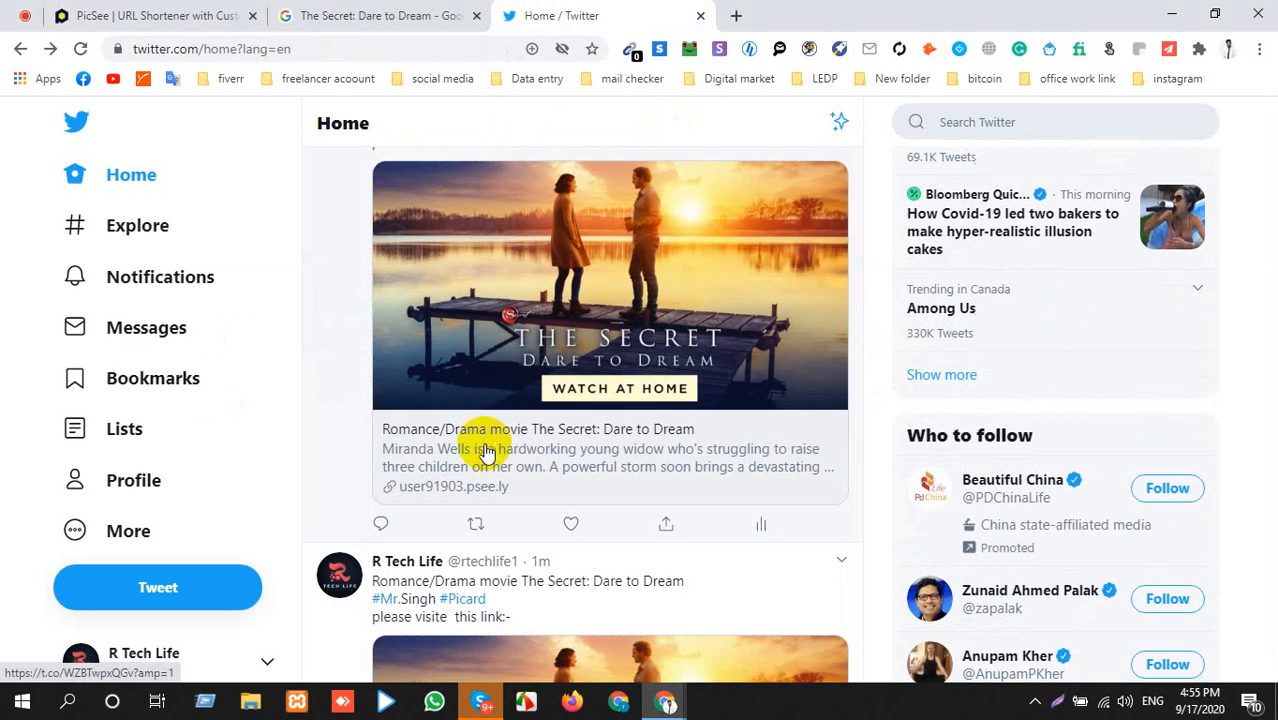
{"action": "right_click", "coordinate": [459, 427]}
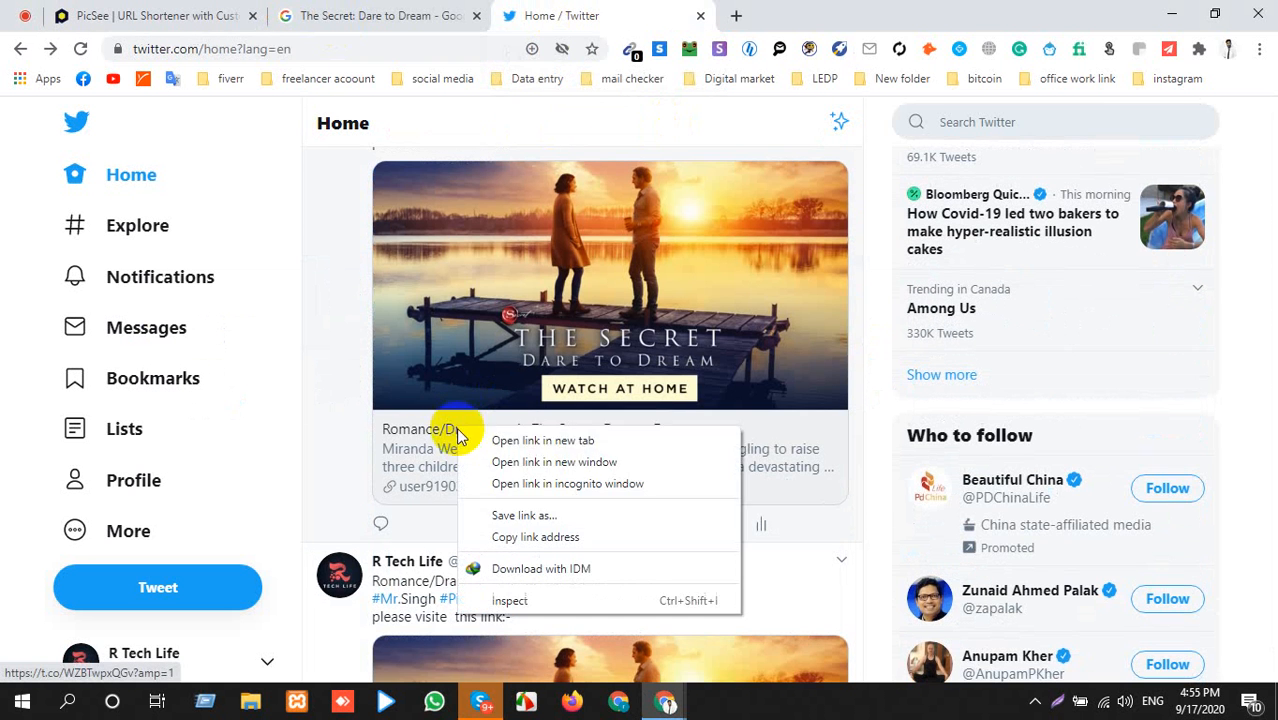
{"action": "left_click", "coordinate": [511, 510]}
{"action": "right_click", "coordinate": [503, 451]}
{"action": "left_click", "coordinate": [512, 447]}
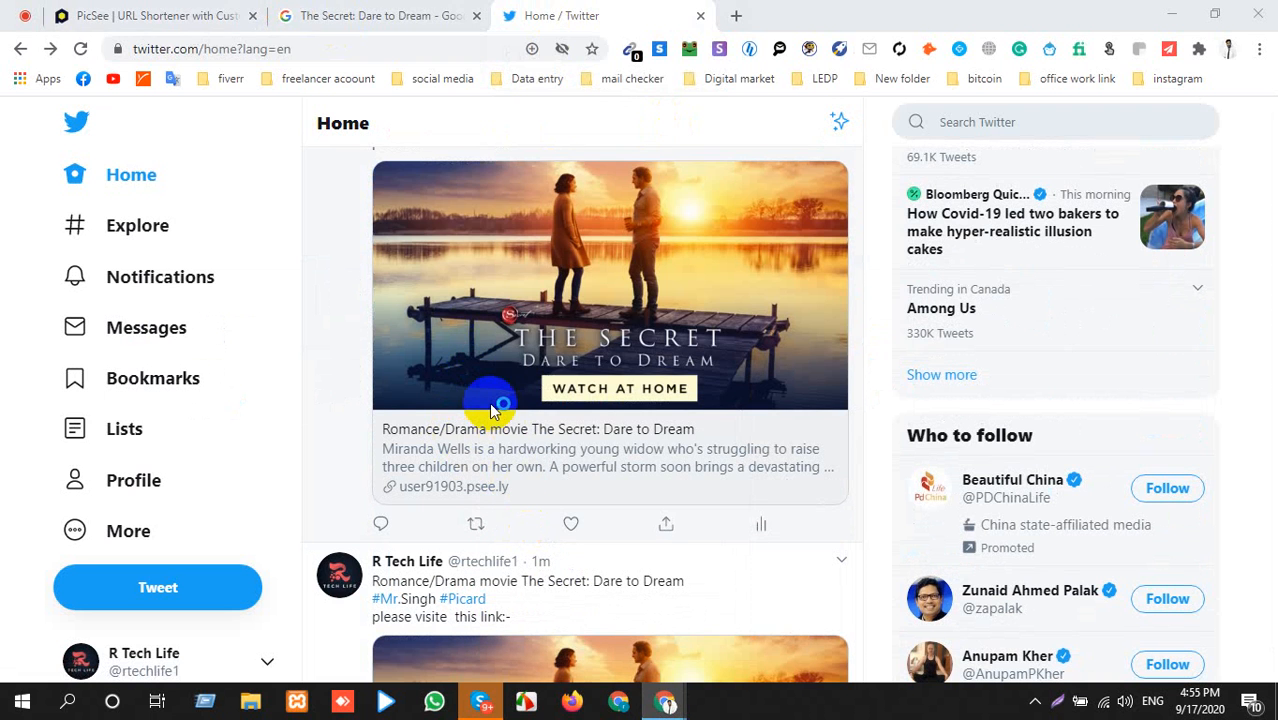
{"action": "left_click", "coordinate": [899, 363]}
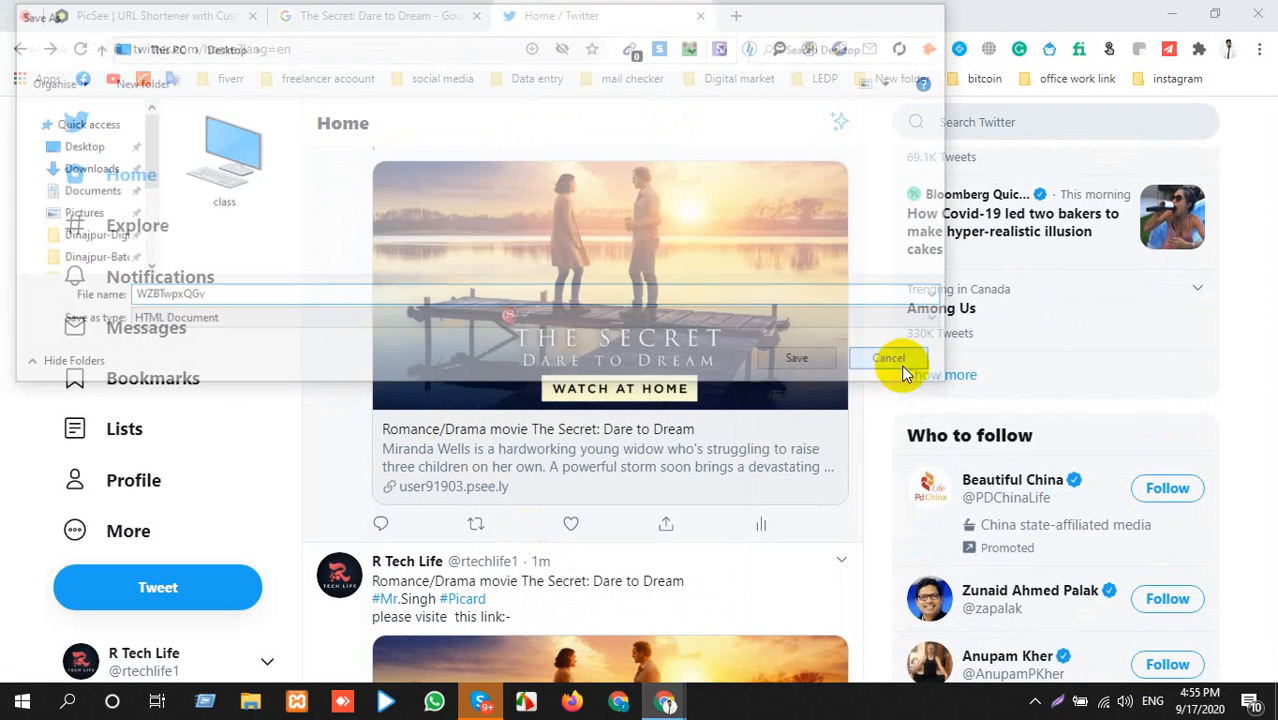
Copy the link address from the published tweet's preview image and paste it after "please visite this link:-" in the draft.
{"action": "right_click", "coordinate": [521, 383]}
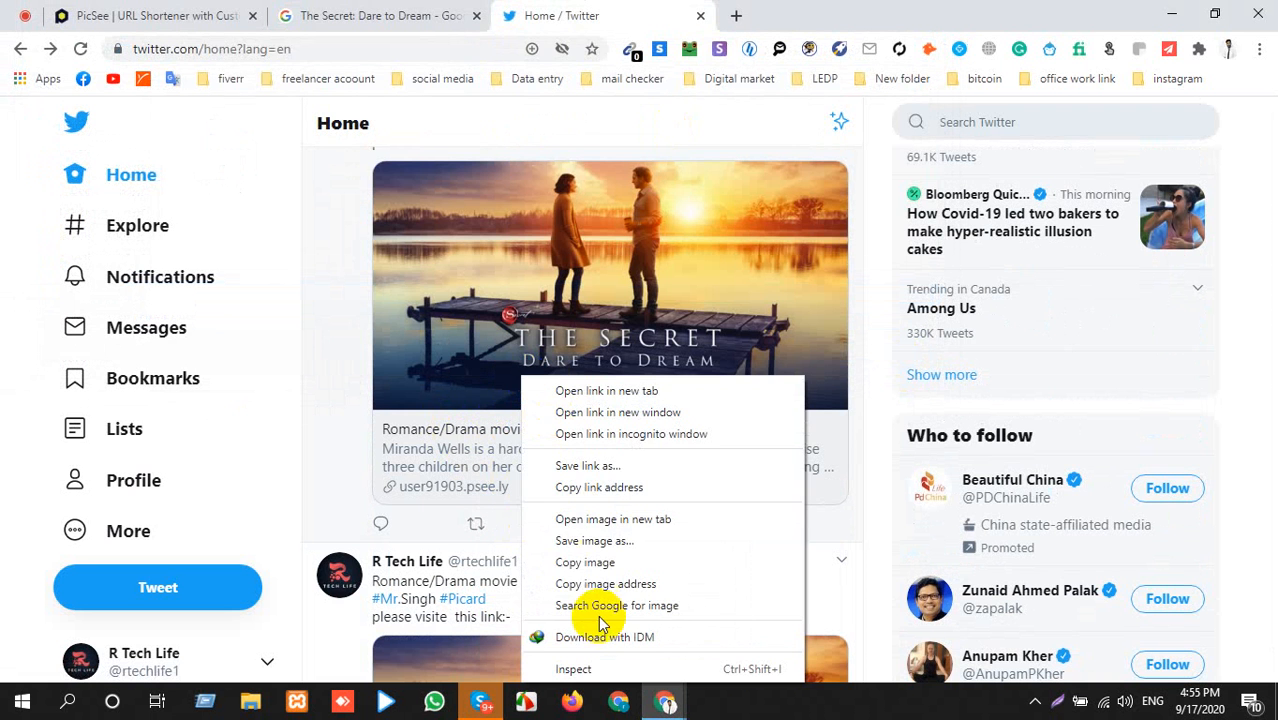
{"action": "left_click", "coordinate": [605, 488]}
{"action": "scroll", "coordinate": [571, 285], "scroll_direction": "up", "scroll_amount": 5}
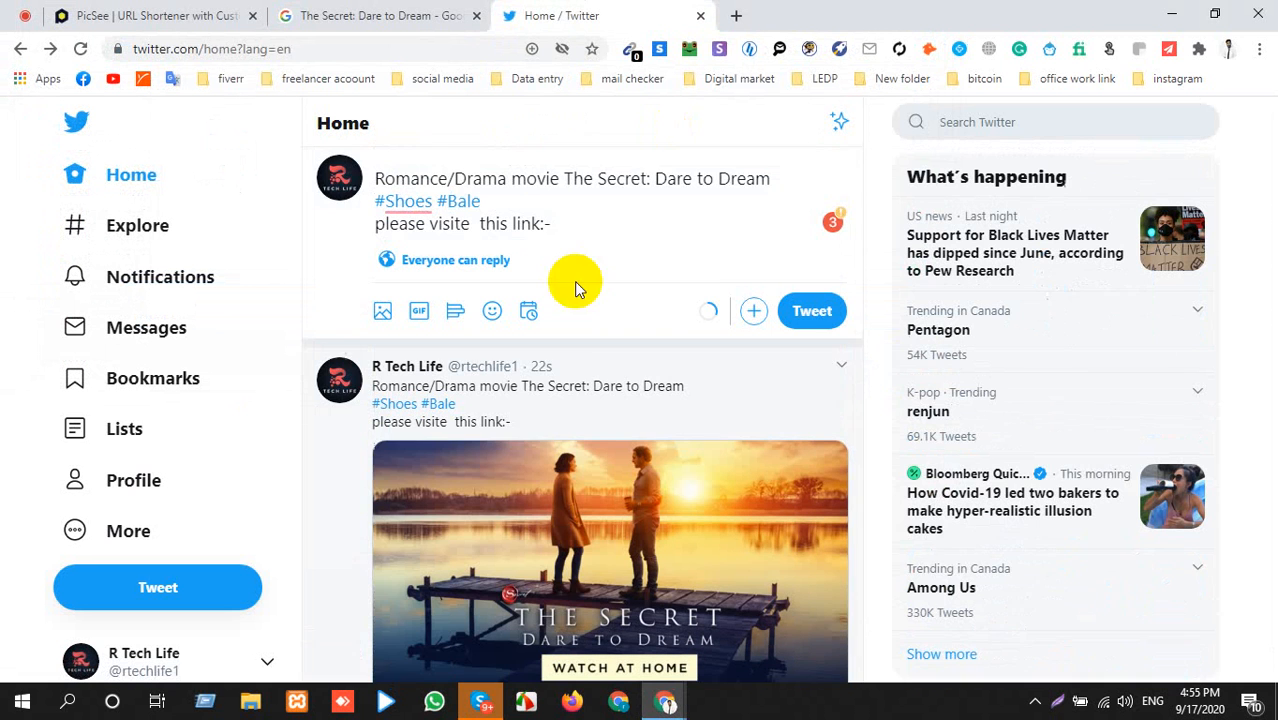
{"action": "left_click", "coordinate": [574, 225]}
{"action": "key", "text": "ctrl+v"}
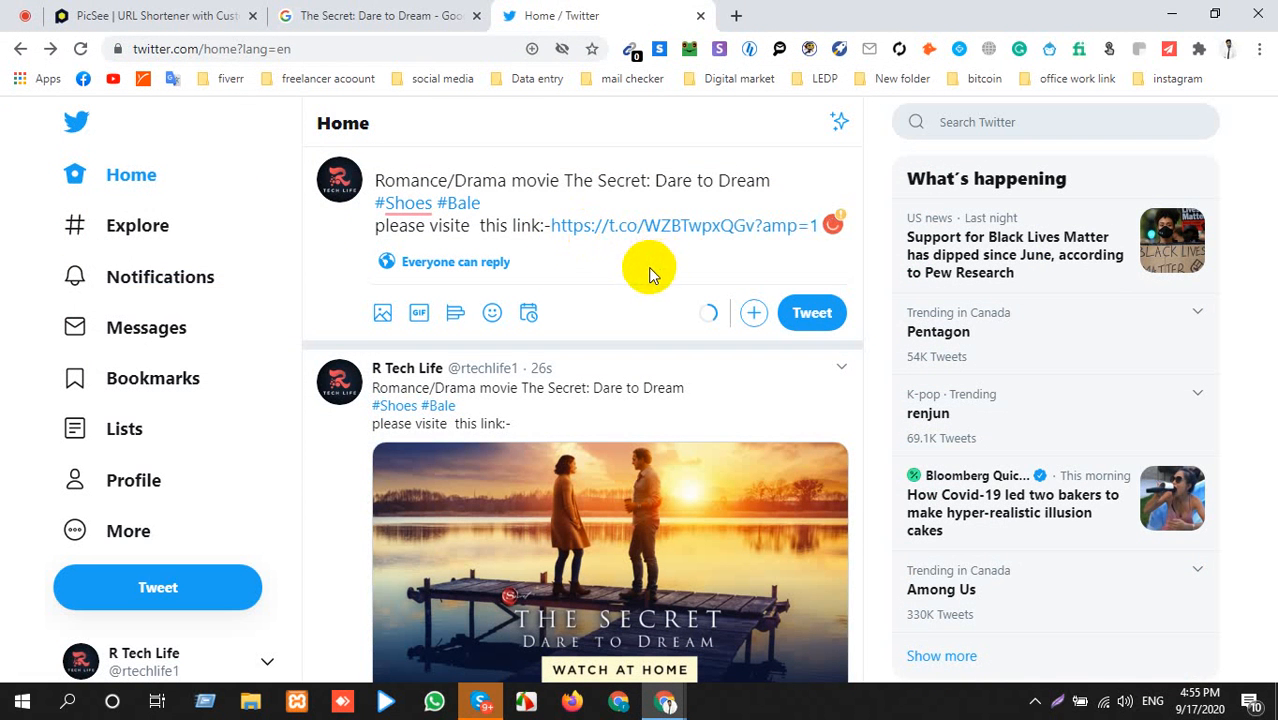
Check the PicSee page and the link in the draft, and try to post the tweet with the t.co link.
{"action": "left_click", "coordinate": [214, 16]}
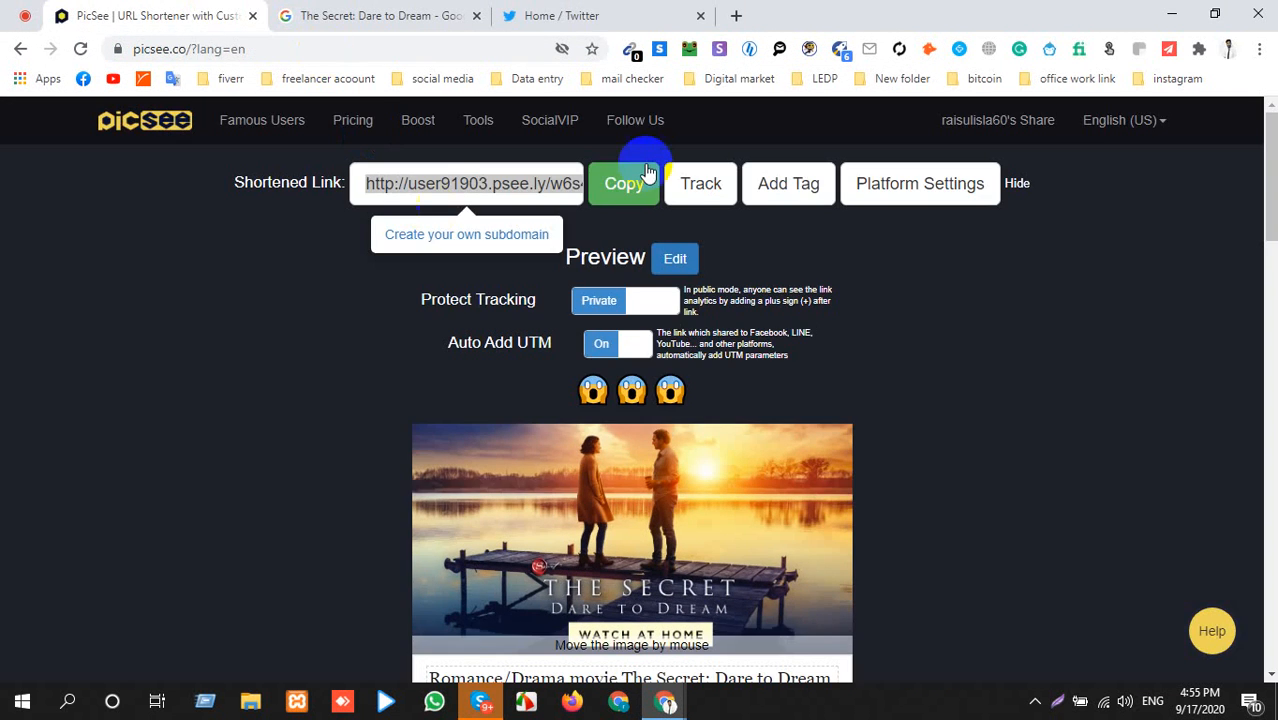
{"action": "left_click", "coordinate": [630, 16]}
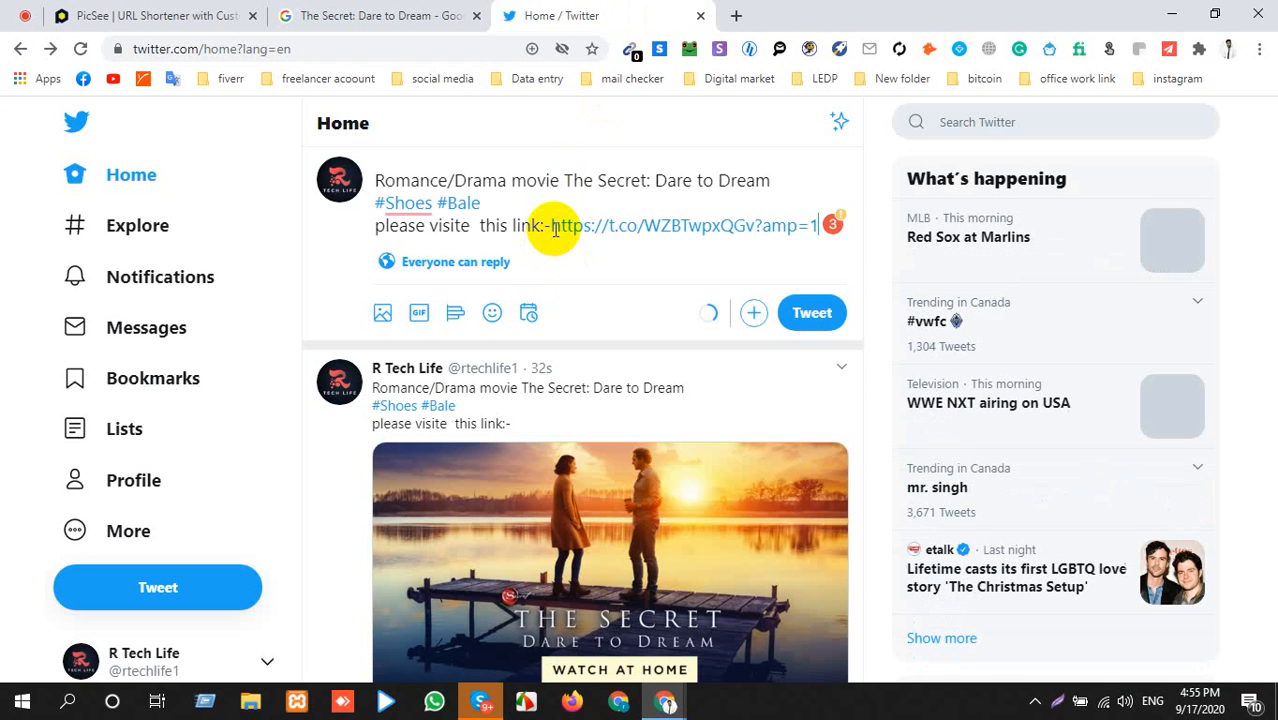
{"action": "left_click_drag", "start_coordinate": [549, 226], "coordinate": [827, 228]}
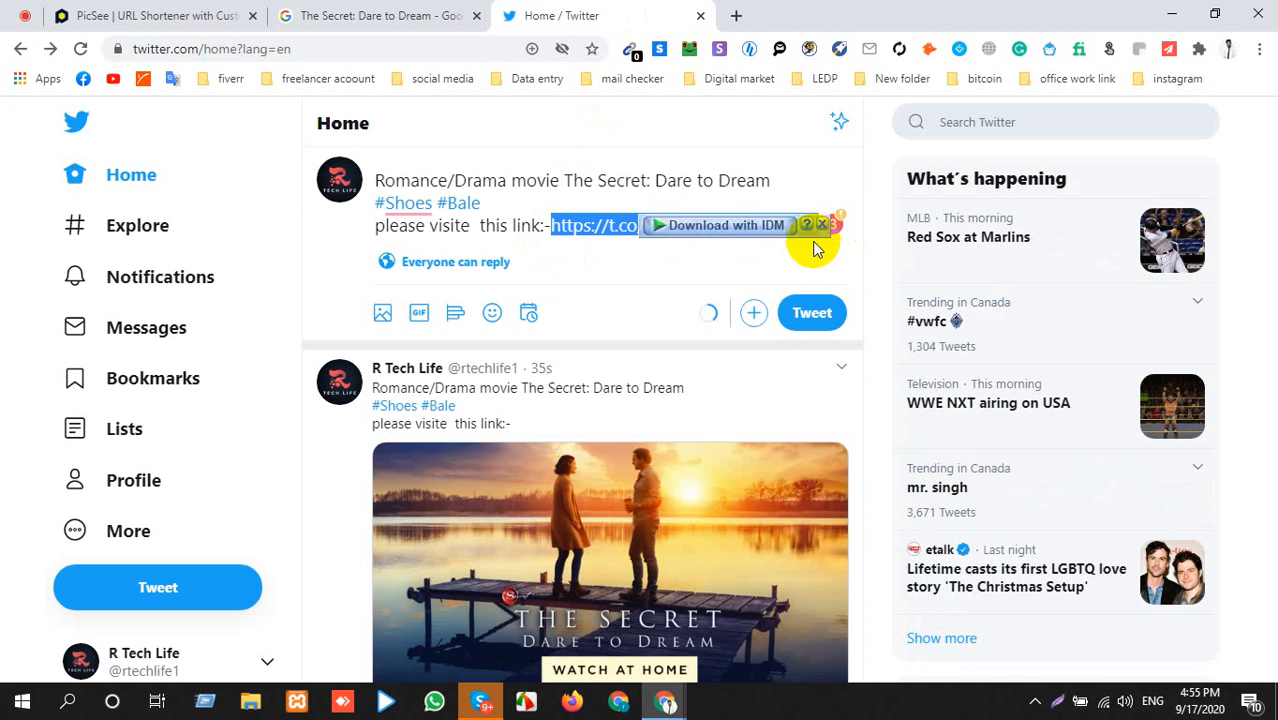
{"action": "left_click", "coordinate": [764, 262]}
{"action": "left_click", "coordinate": [818, 228]}
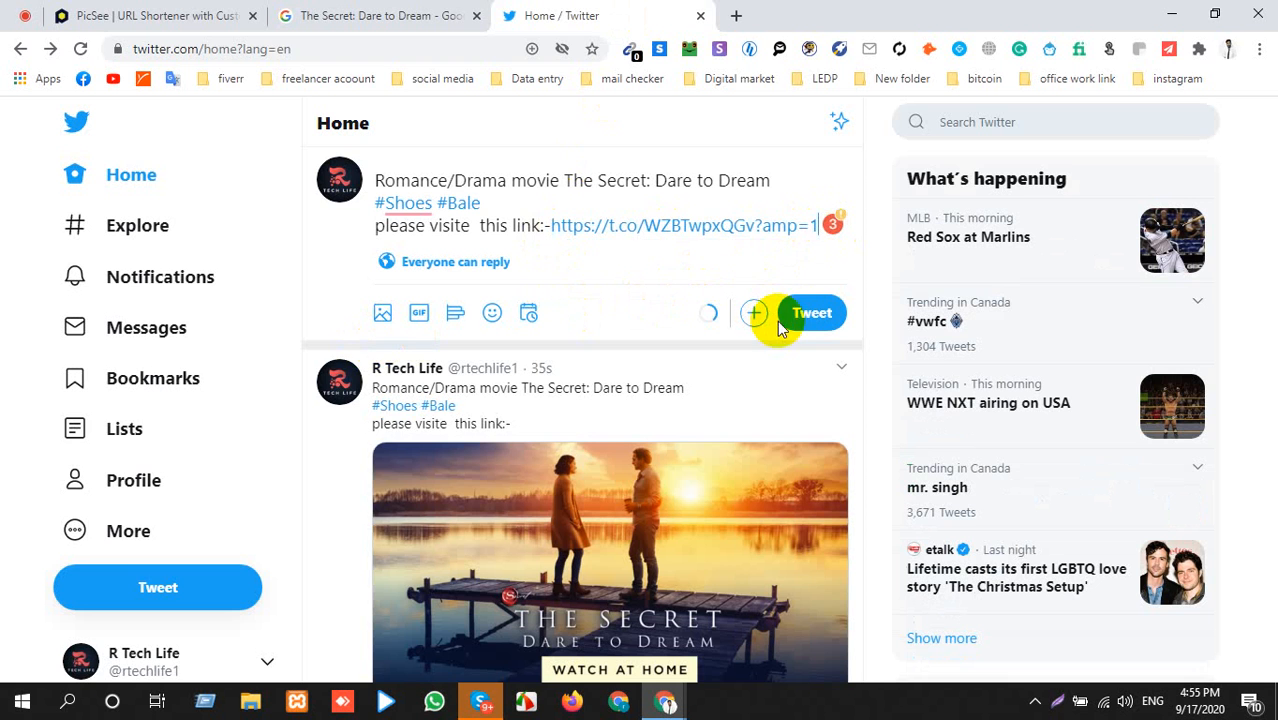
{"action": "left_click", "coordinate": [157, 12]}
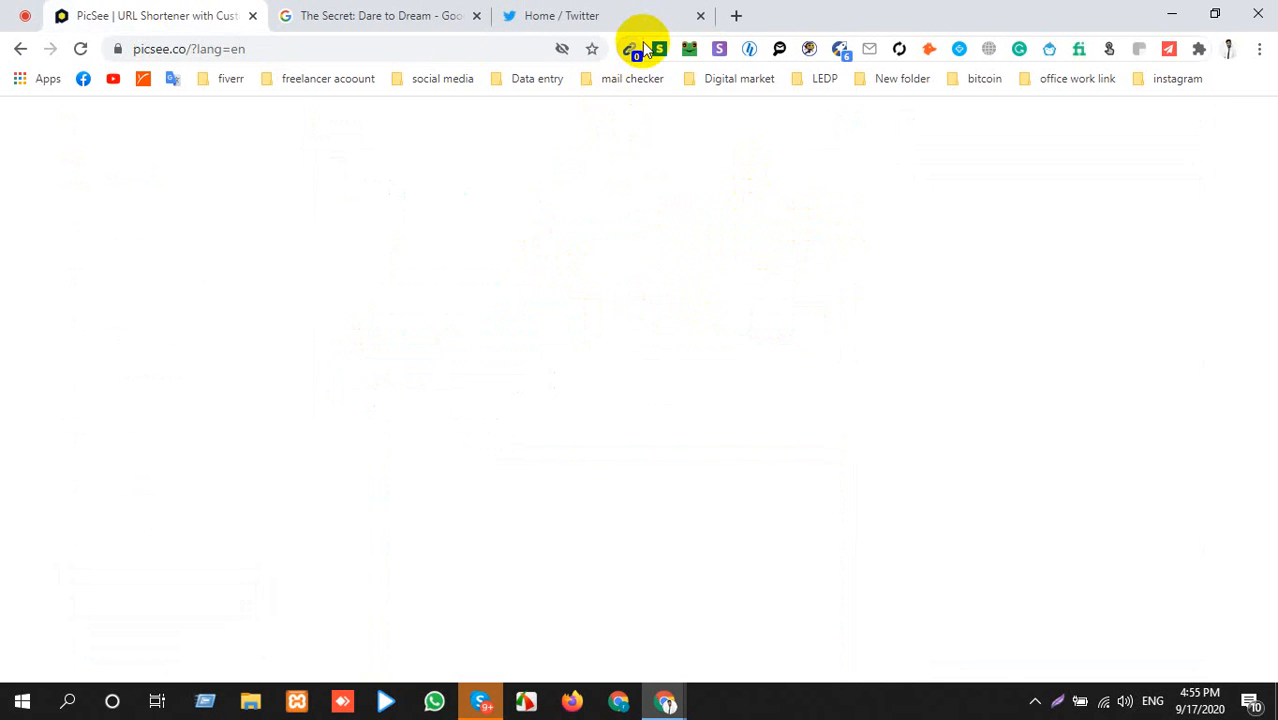
{"action": "left_click", "coordinate": [628, 15]}
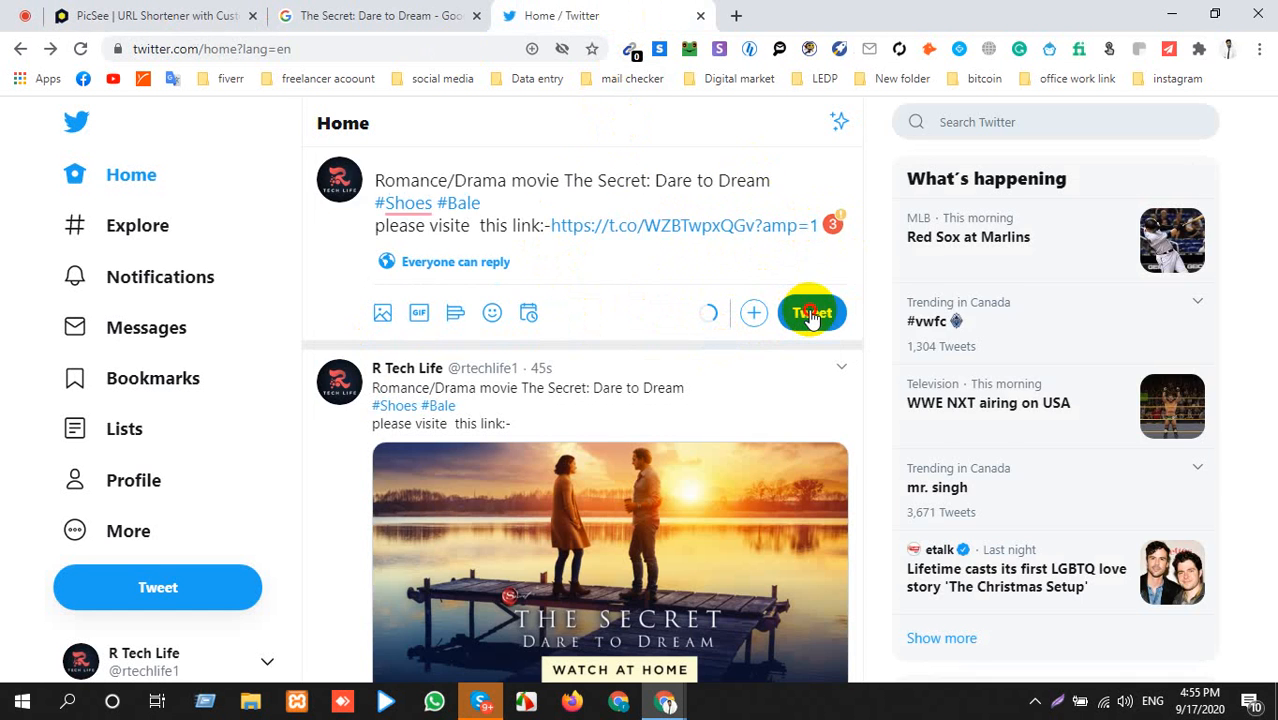
{"action": "left_click", "coordinate": [810, 312]}
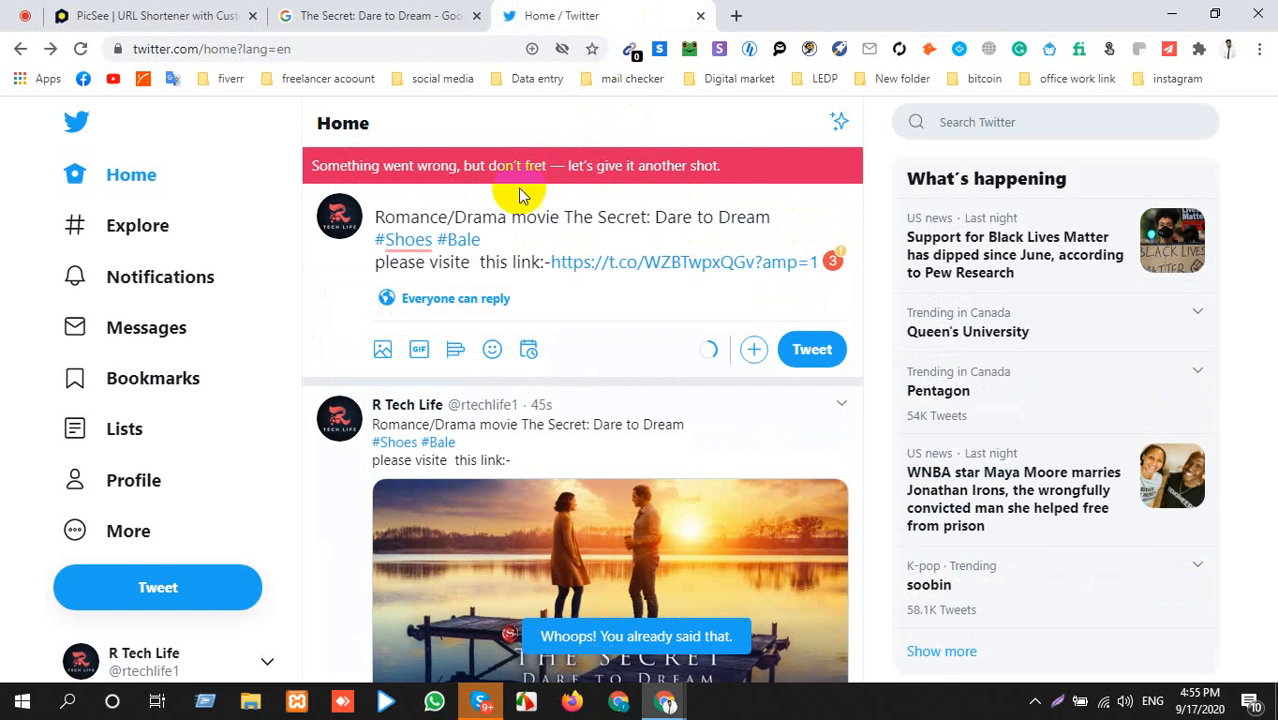
{"action": "left_click", "coordinate": [140, 14]}
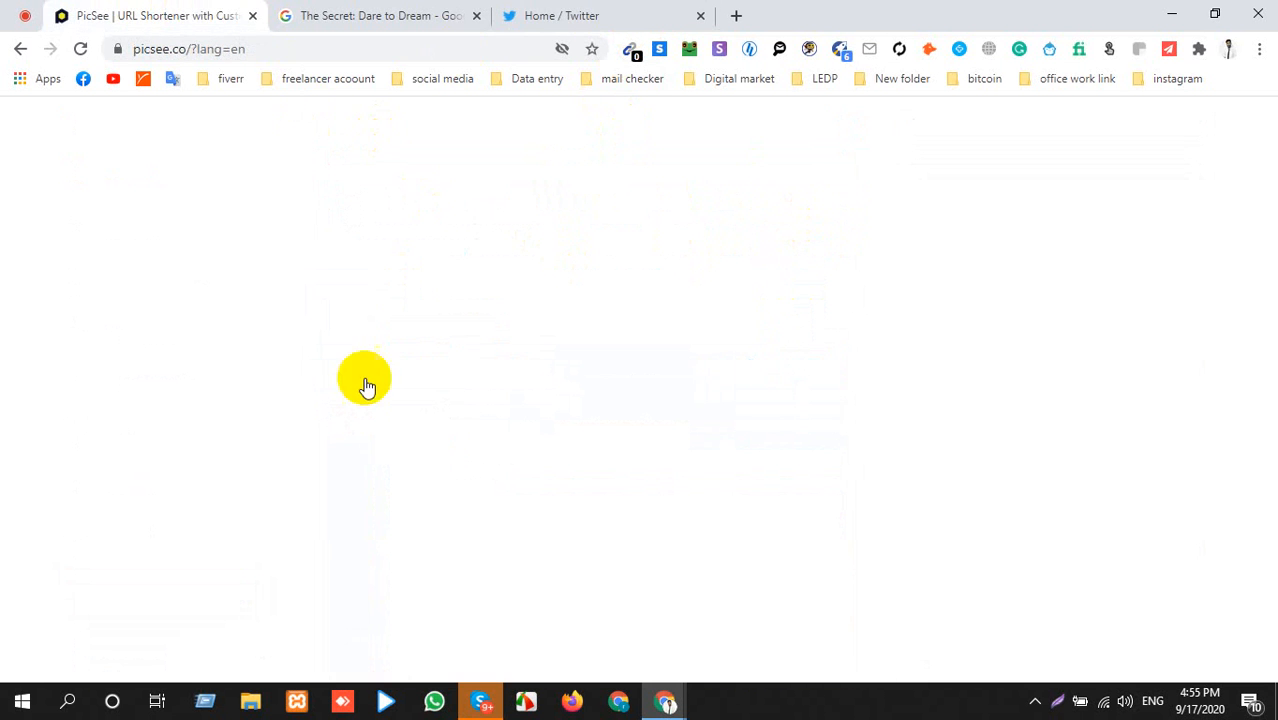
{"action": "left_click", "coordinate": [562, 15]}
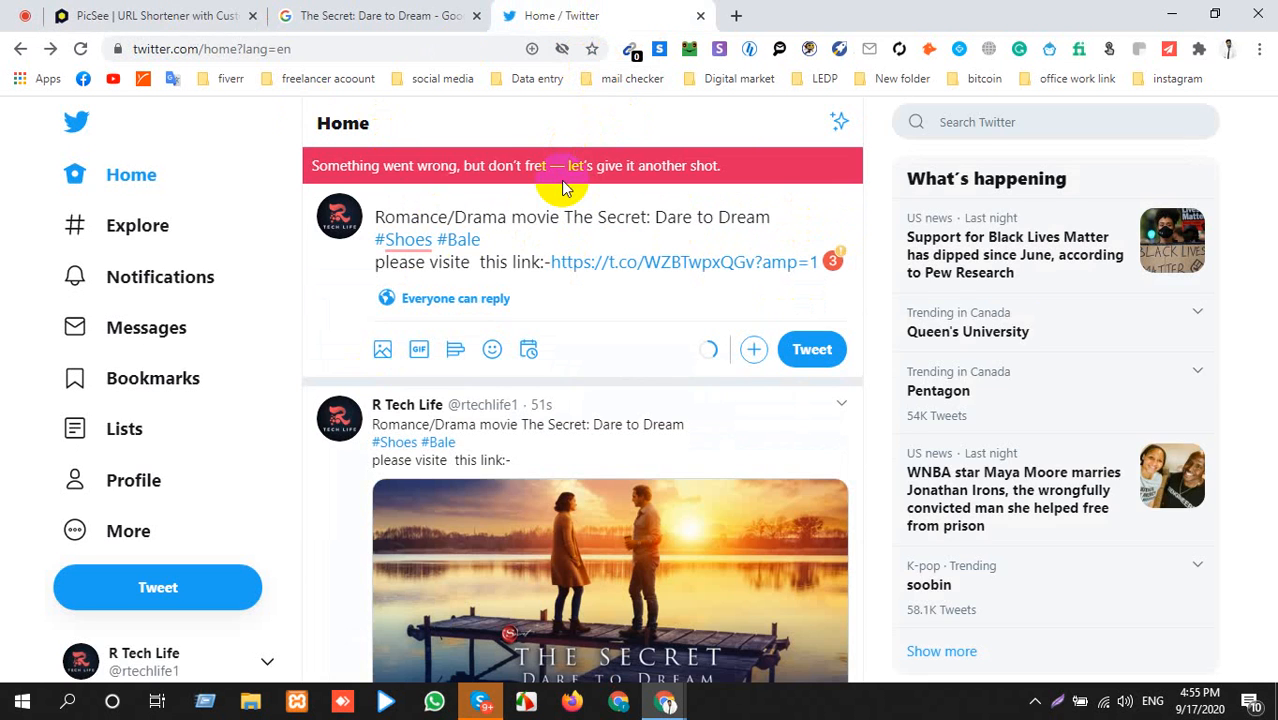
{"action": "left_click", "coordinate": [205, 17]}
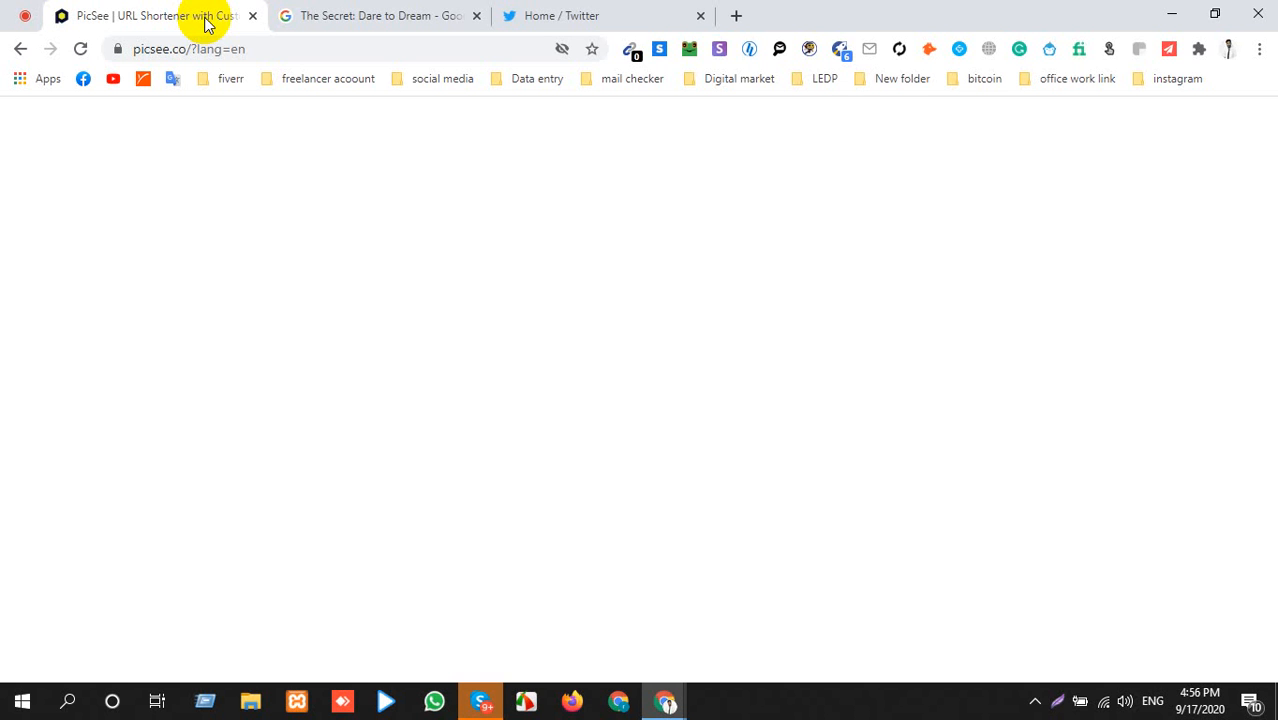
{"action": "left_click", "coordinate": [676, 10]}
{"action": "left_click", "coordinate": [137, 9]}
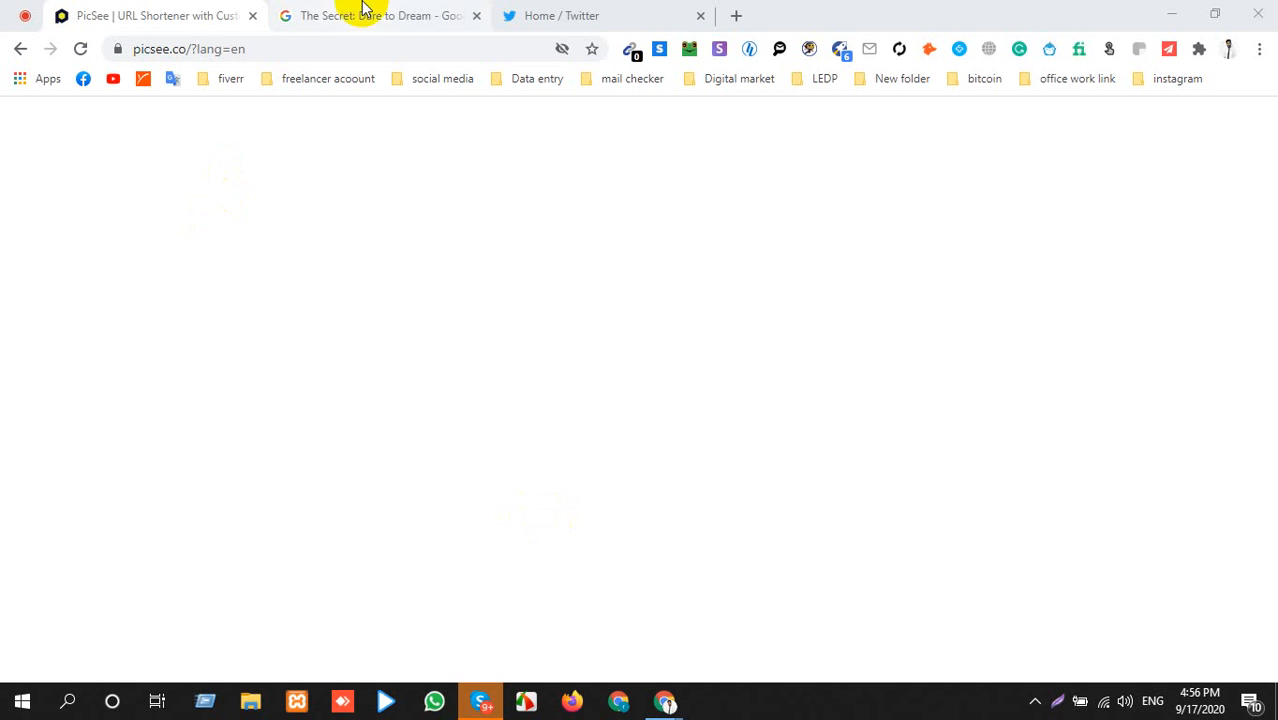
{"action": "left_click", "coordinate": [328, 52]}
{"action": "double_click", "coordinate": [329, 51]}
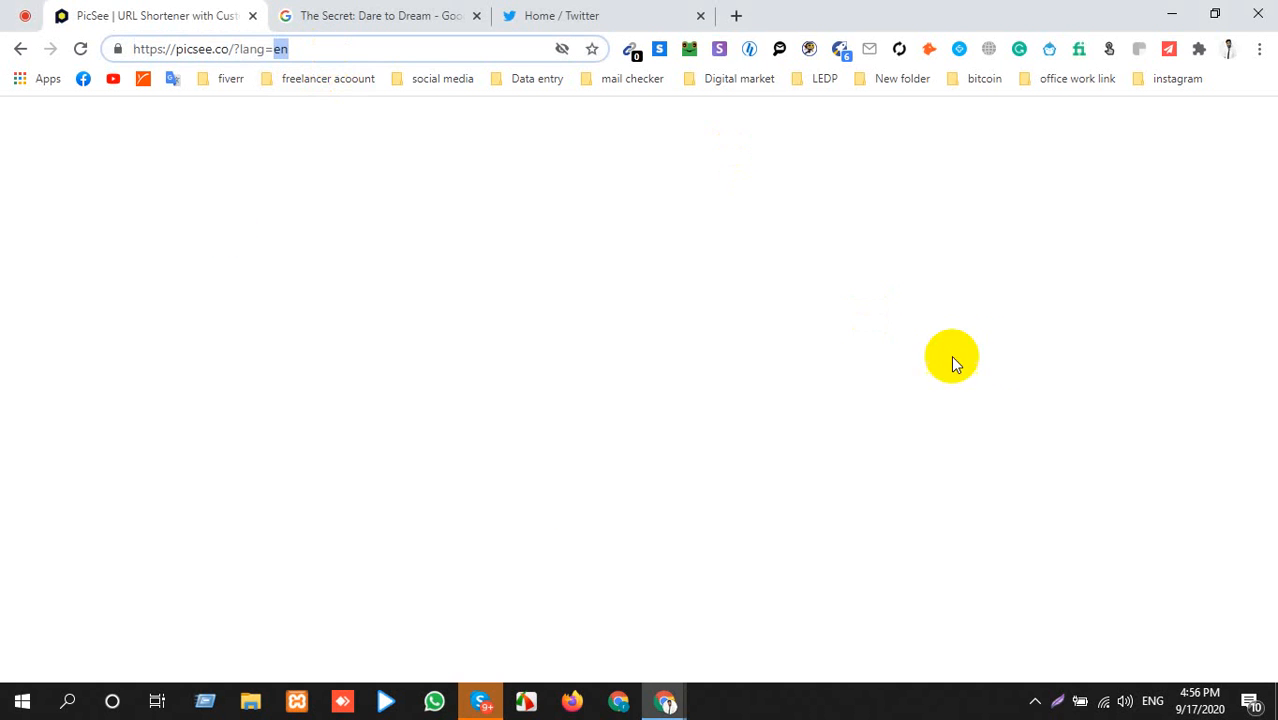
{"action": "left_click", "coordinate": [1019, 357]}
{"action": "left_click", "coordinate": [560, 15]}
{"action": "left_click", "coordinate": [380, 15]}
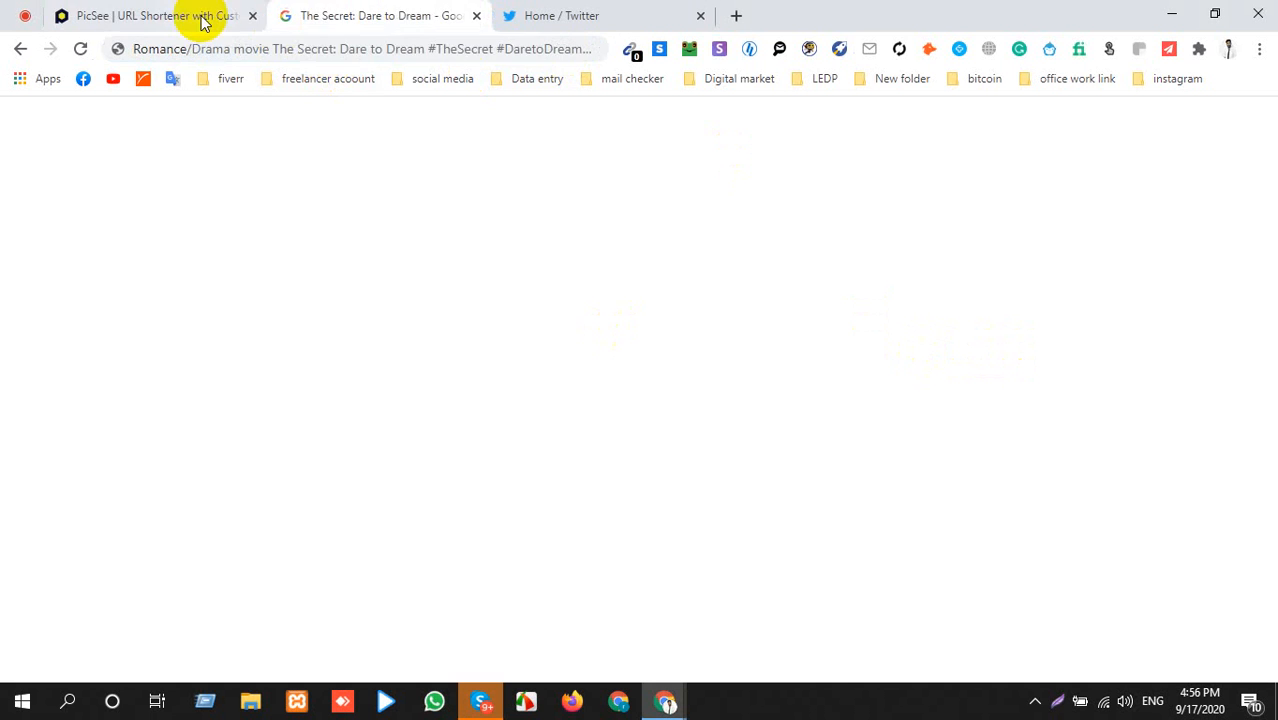
{"action": "left_click", "coordinate": [205, 14]}
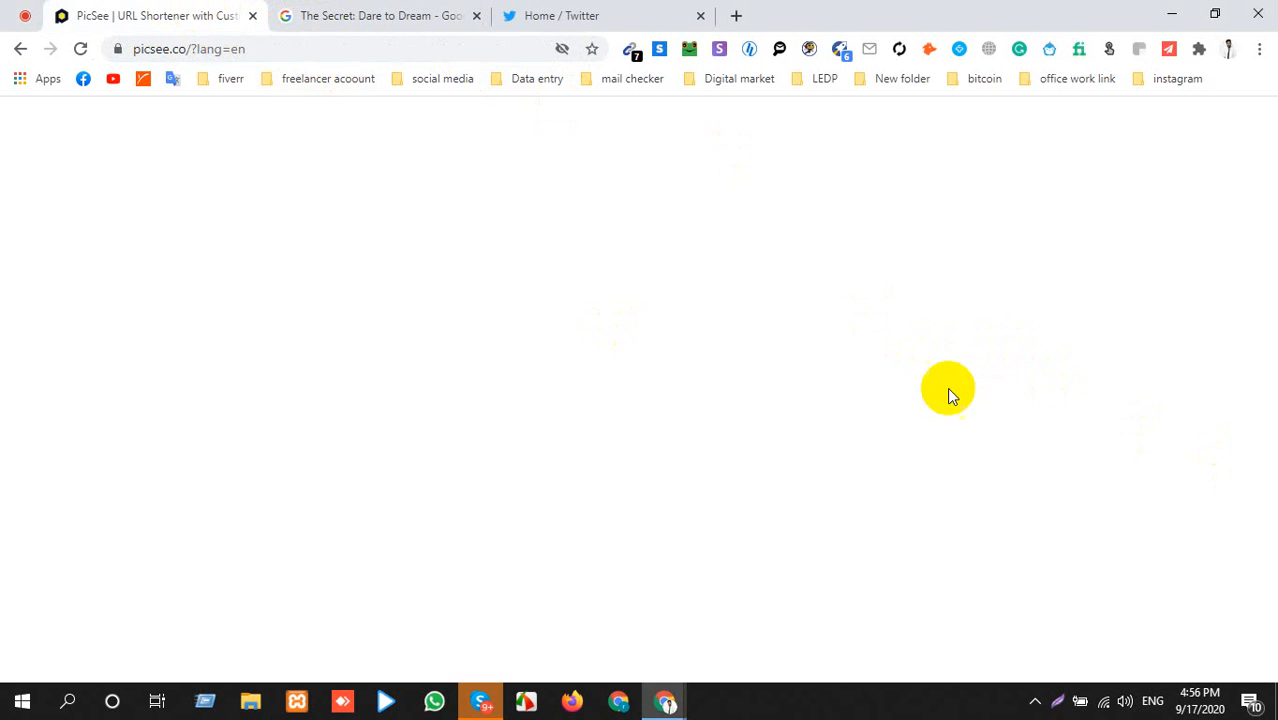
Alter the "amp" parameter at the end of the t.co link in the tweet draft.
{"action": "left_click", "coordinate": [590, 13]}
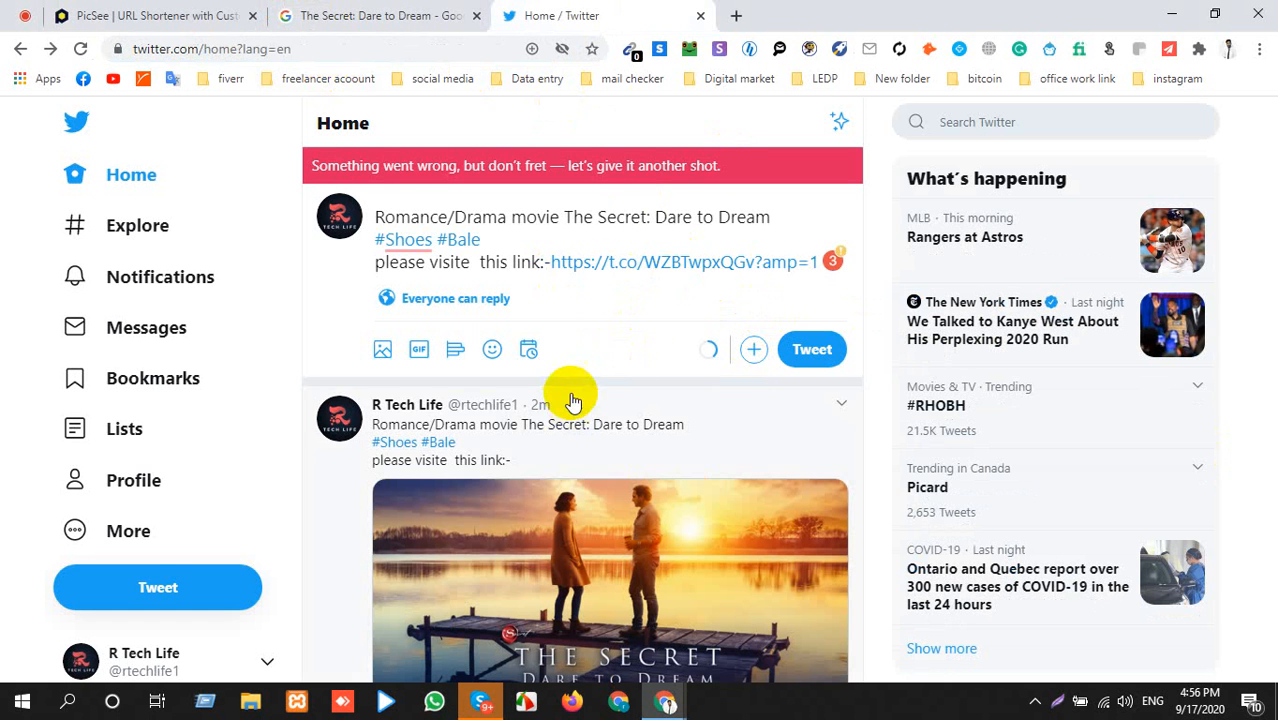
{"action": "double_click", "coordinate": [782, 262]}
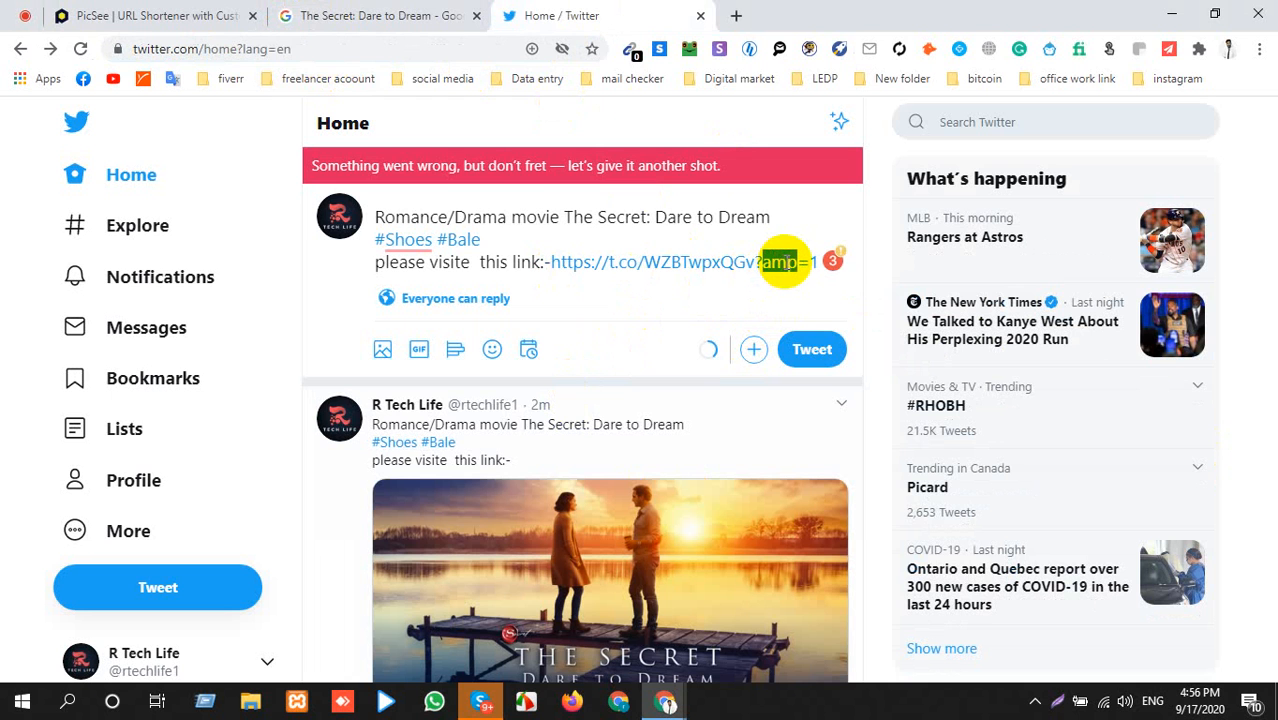
{"action": "left_click", "coordinate": [788, 263]}
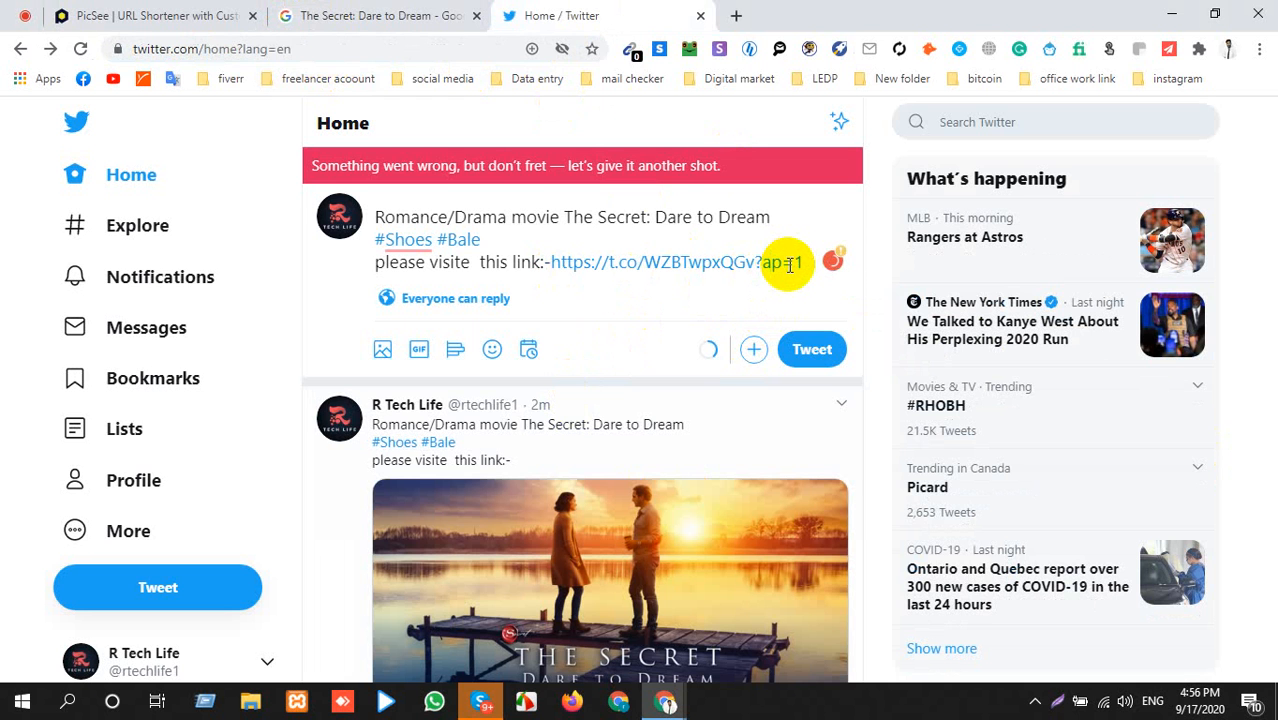
Open the cookies in use for picsee.co and examine its allowed cookies and local storage.
{"action": "left_click", "coordinate": [150, 16]}
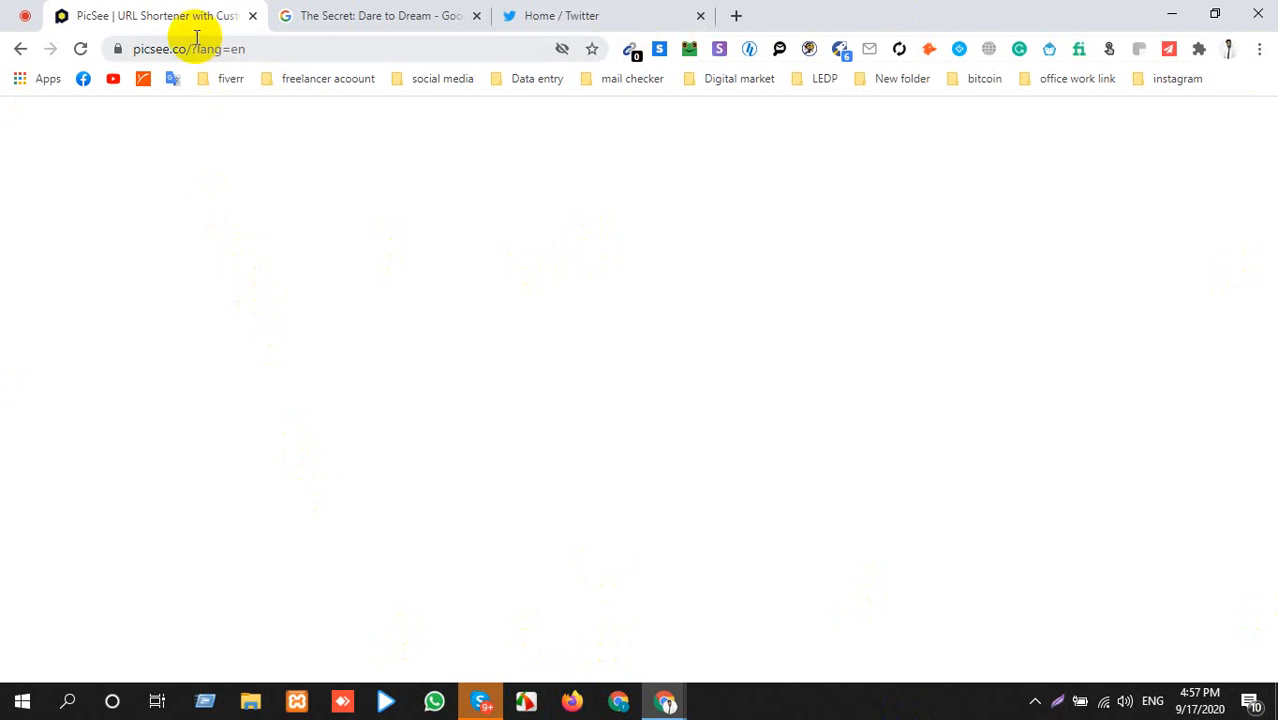
{"action": "left_click", "coordinate": [117, 49]}
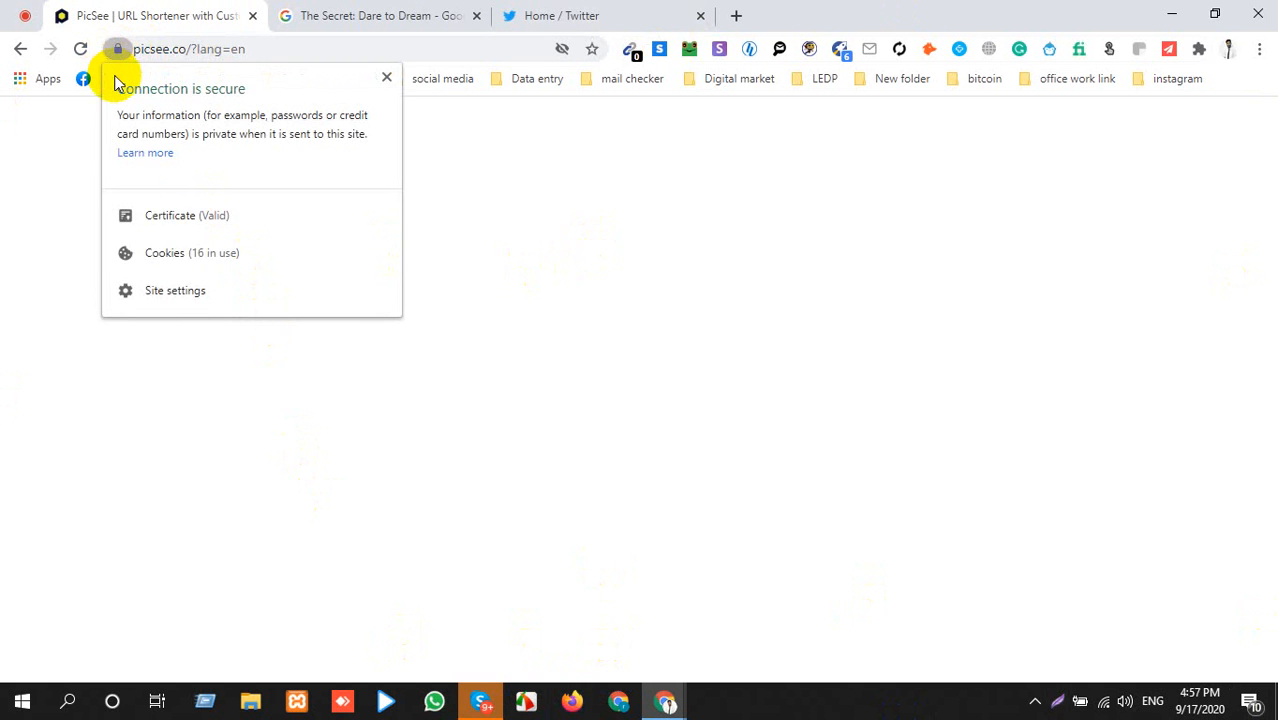
{"action": "left_click", "coordinate": [147, 250]}
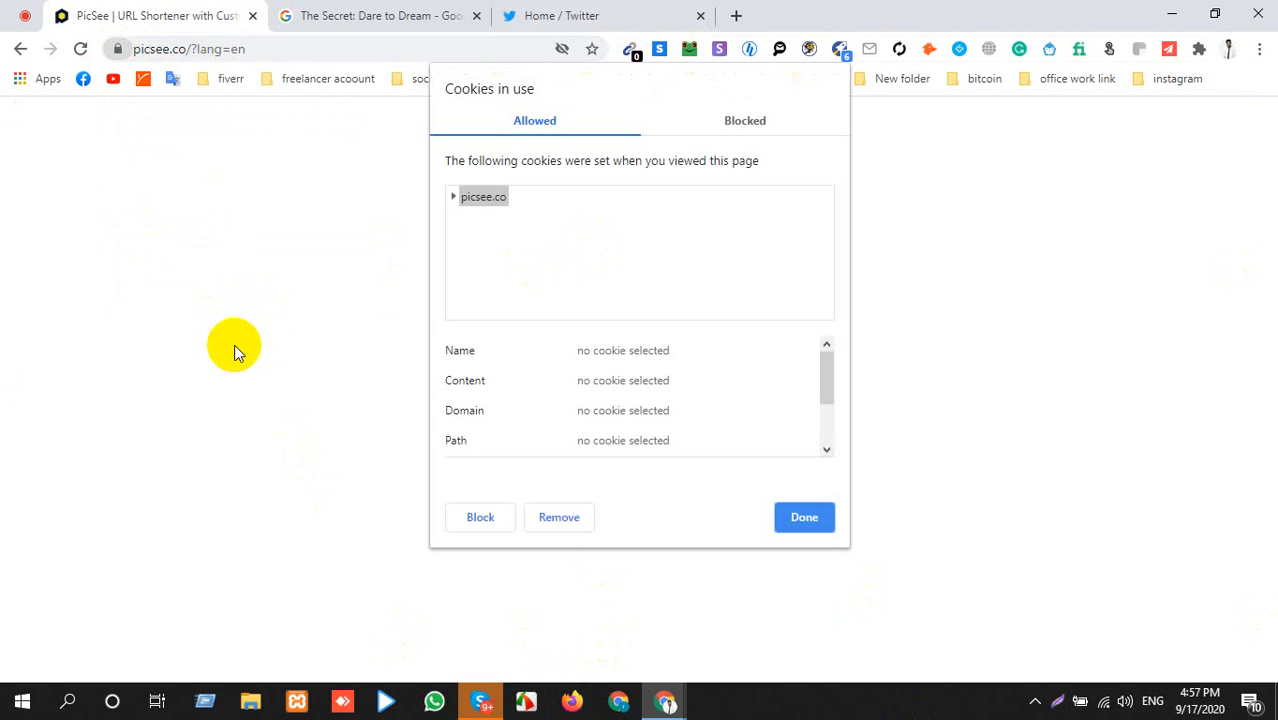
{"action": "left_click", "coordinate": [452, 196]}
{"action": "left_click", "coordinate": [514, 218]}
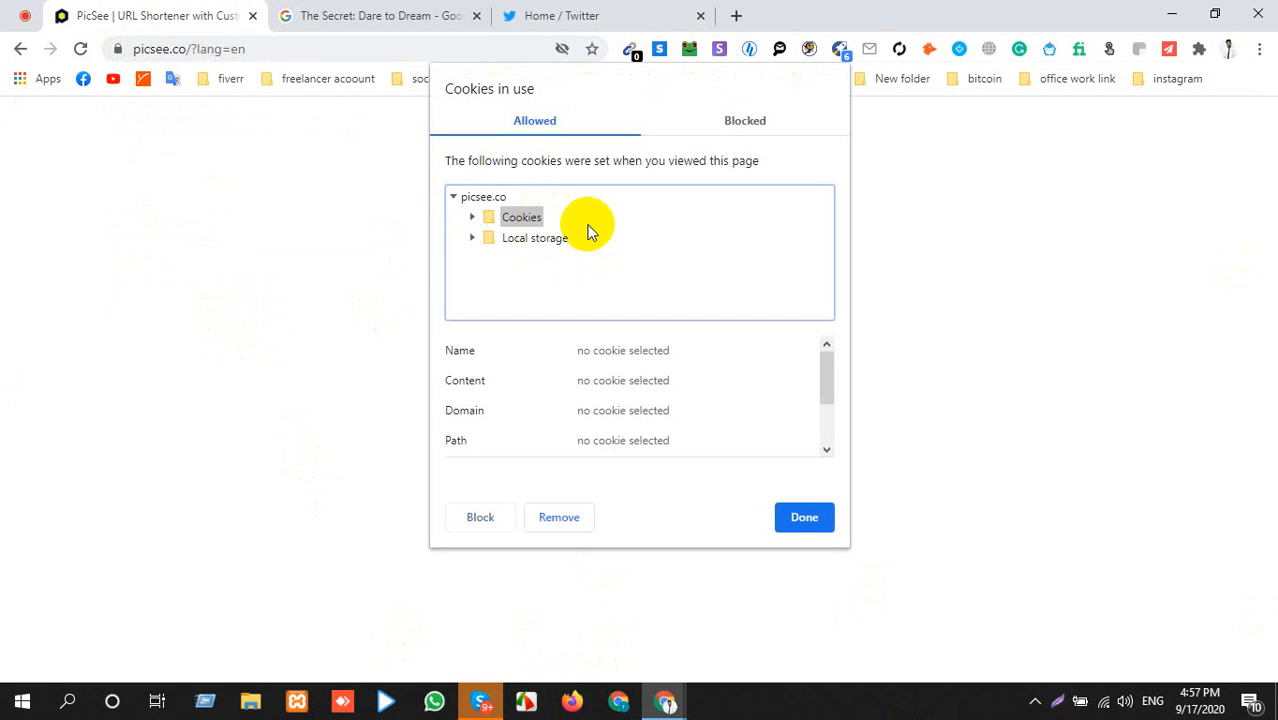
{"action": "double_click", "coordinate": [560, 239]}
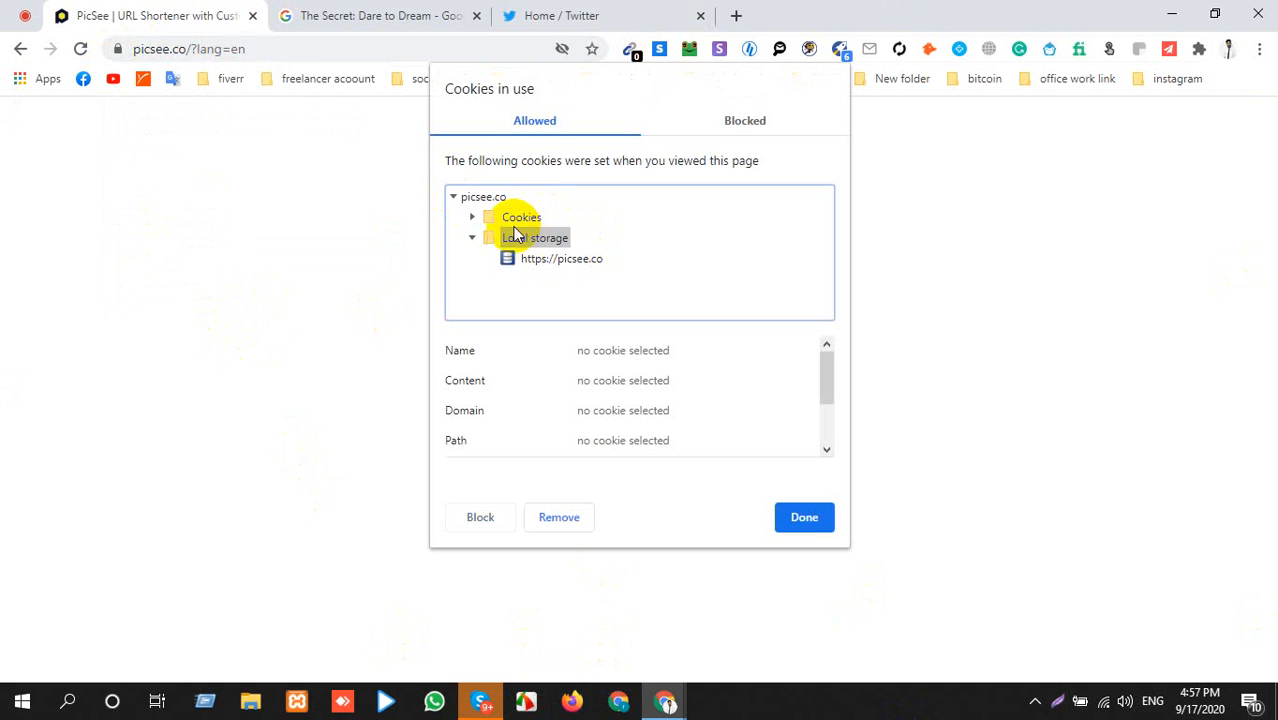
{"action": "double_click", "coordinate": [505, 219]}
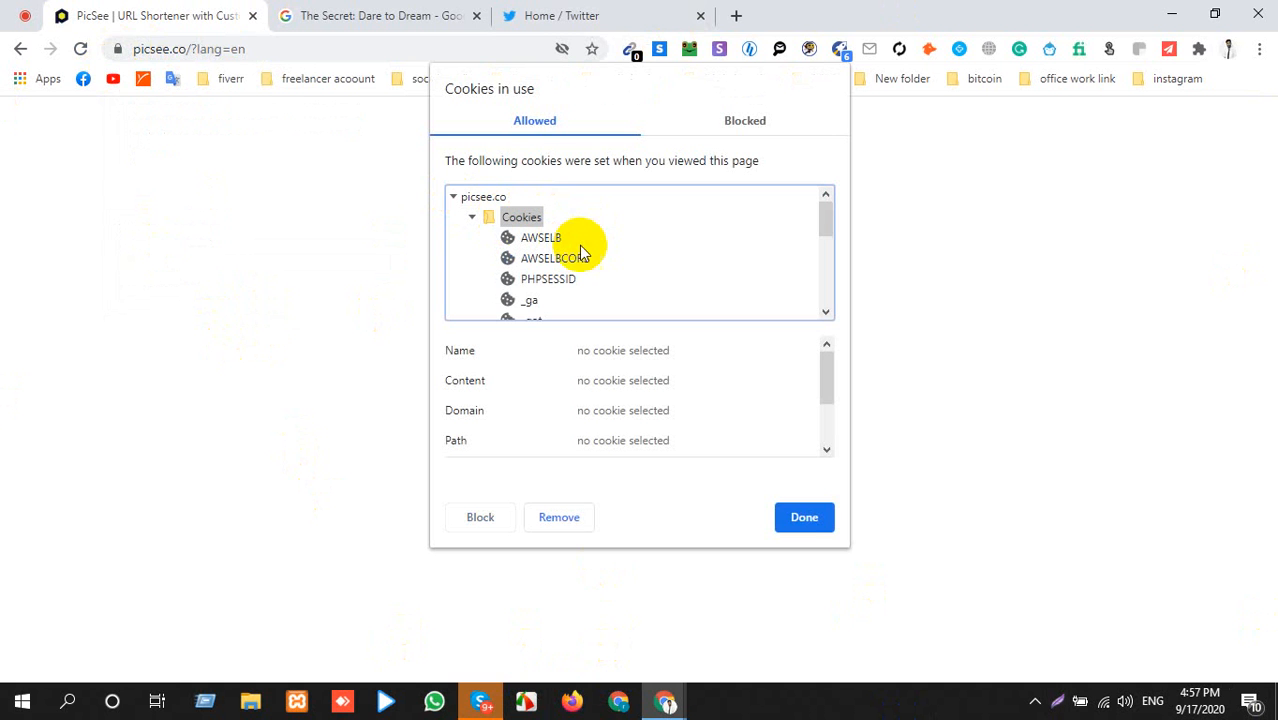
{"action": "scroll", "coordinate": [587, 262], "scroll_direction": "down", "scroll_amount": 5}
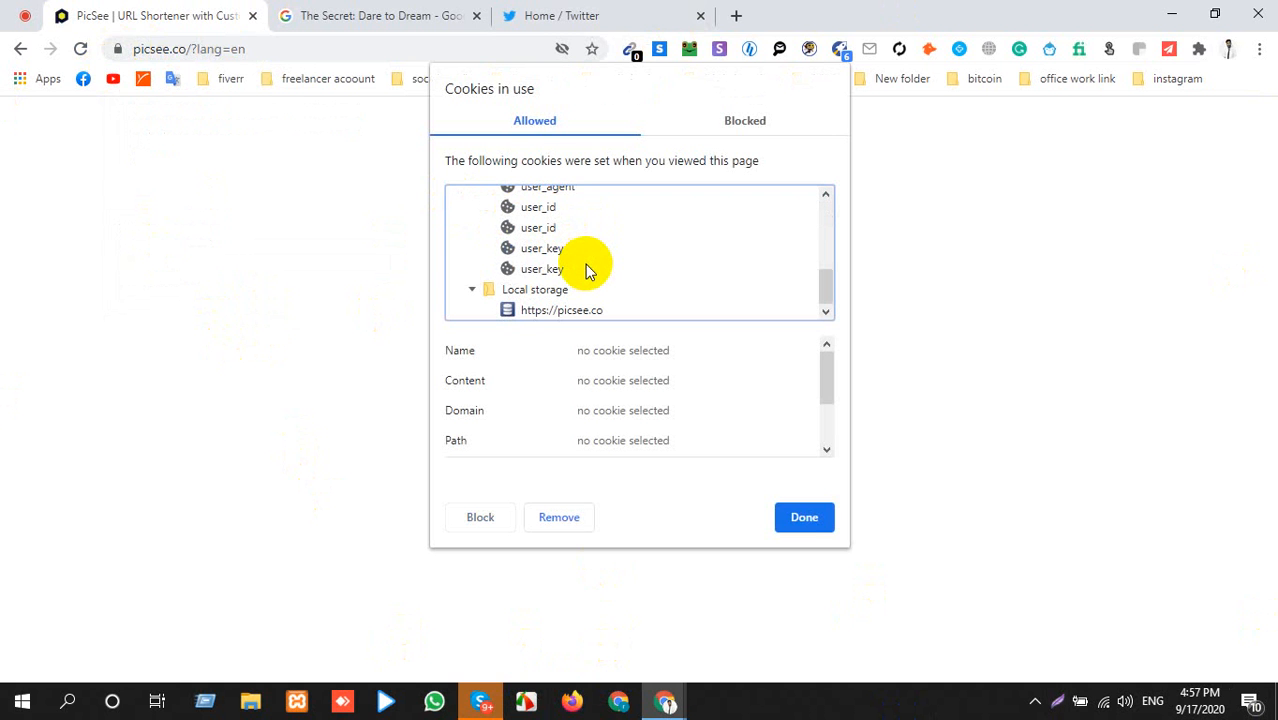
Review the blocked cookies and remove the allowed Cookies folder of picsee.co.
{"action": "left_click", "coordinate": [755, 121]}
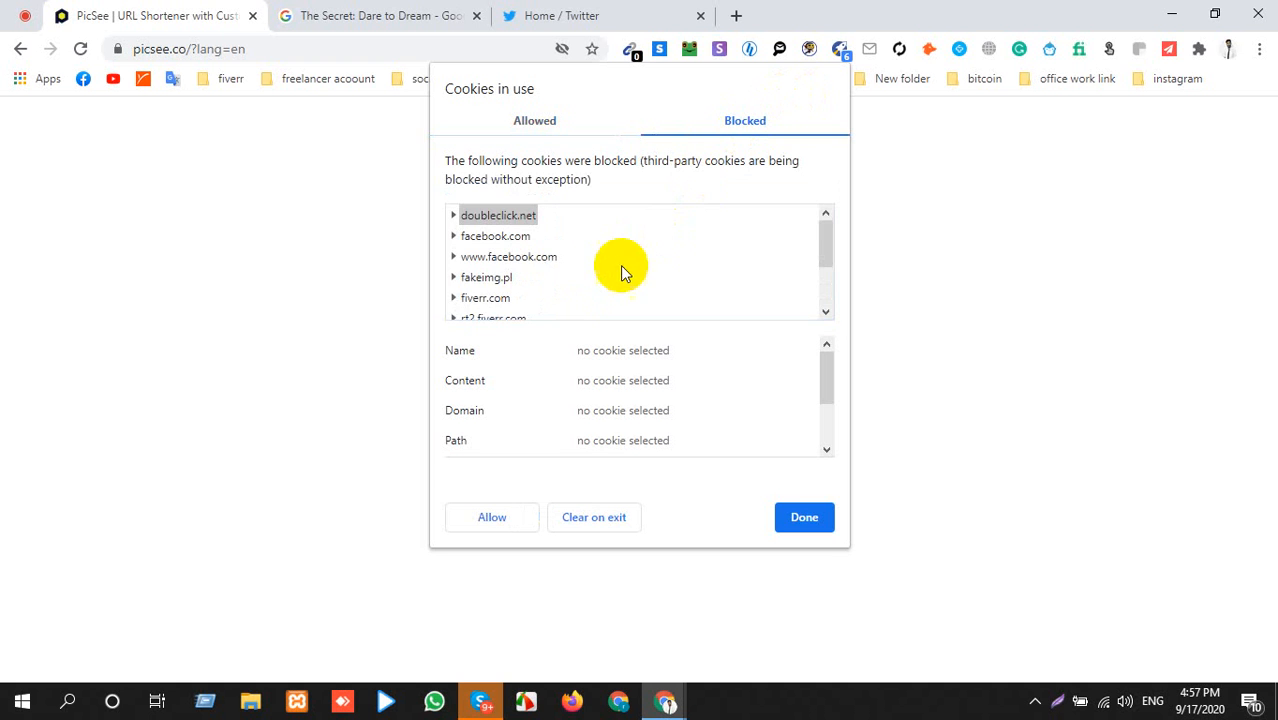
{"action": "scroll", "coordinate": [599, 271], "scroll_direction": "down", "scroll_amount": 2}
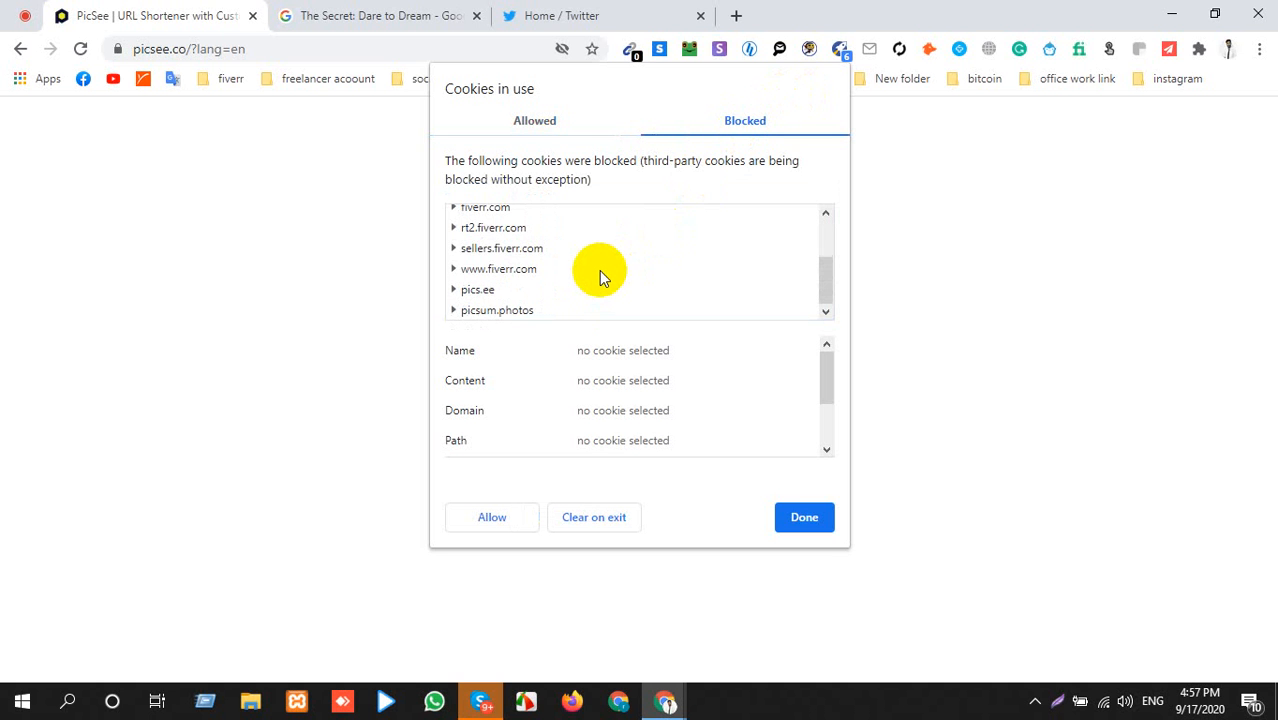
{"action": "left_click", "coordinate": [537, 121]}
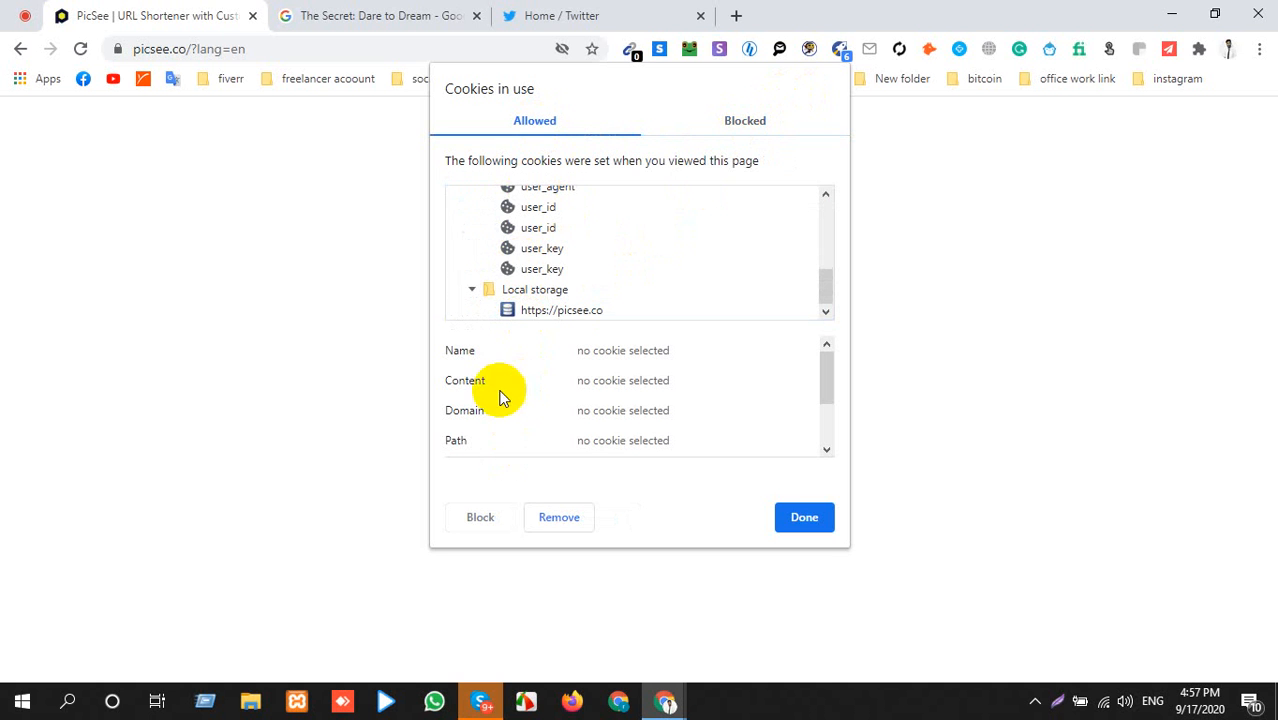
{"action": "left_click", "coordinate": [548, 521]}
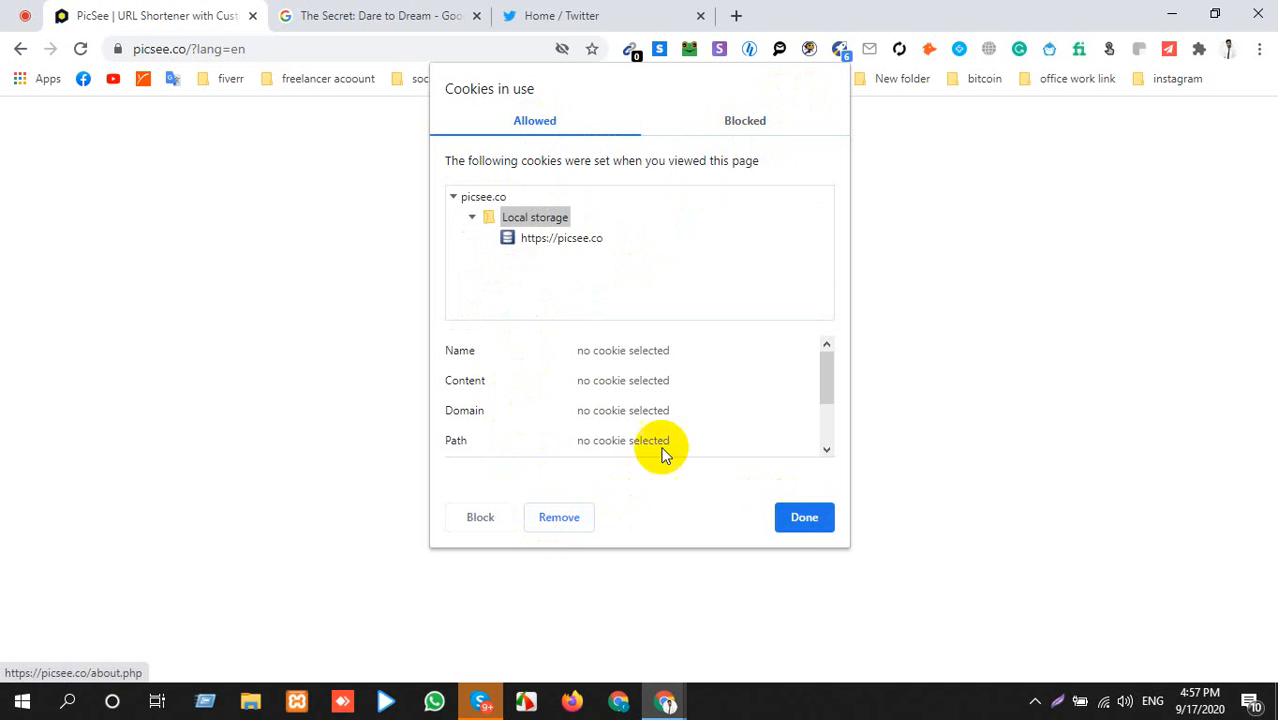
{"action": "left_click", "coordinate": [797, 519]}
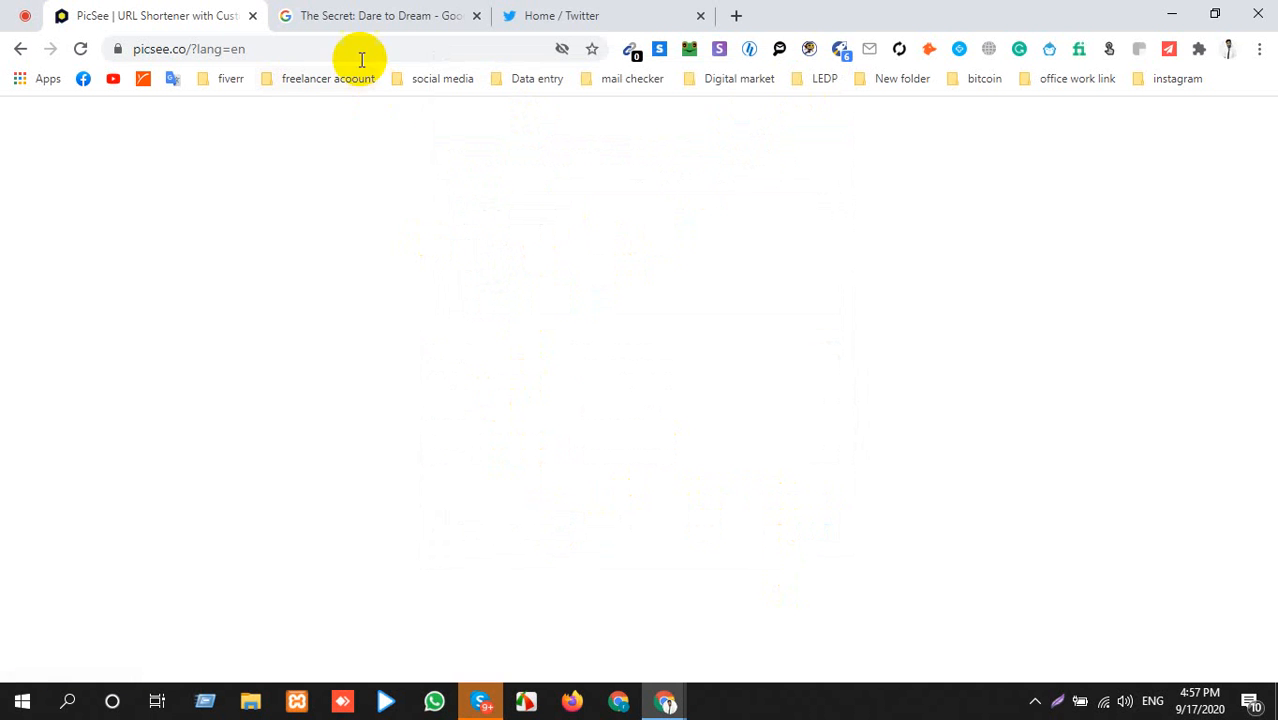
Close the PicSee page and delete all the text from the tweet draft on Twitter.
{"action": "left_click", "coordinate": [517, 12]}
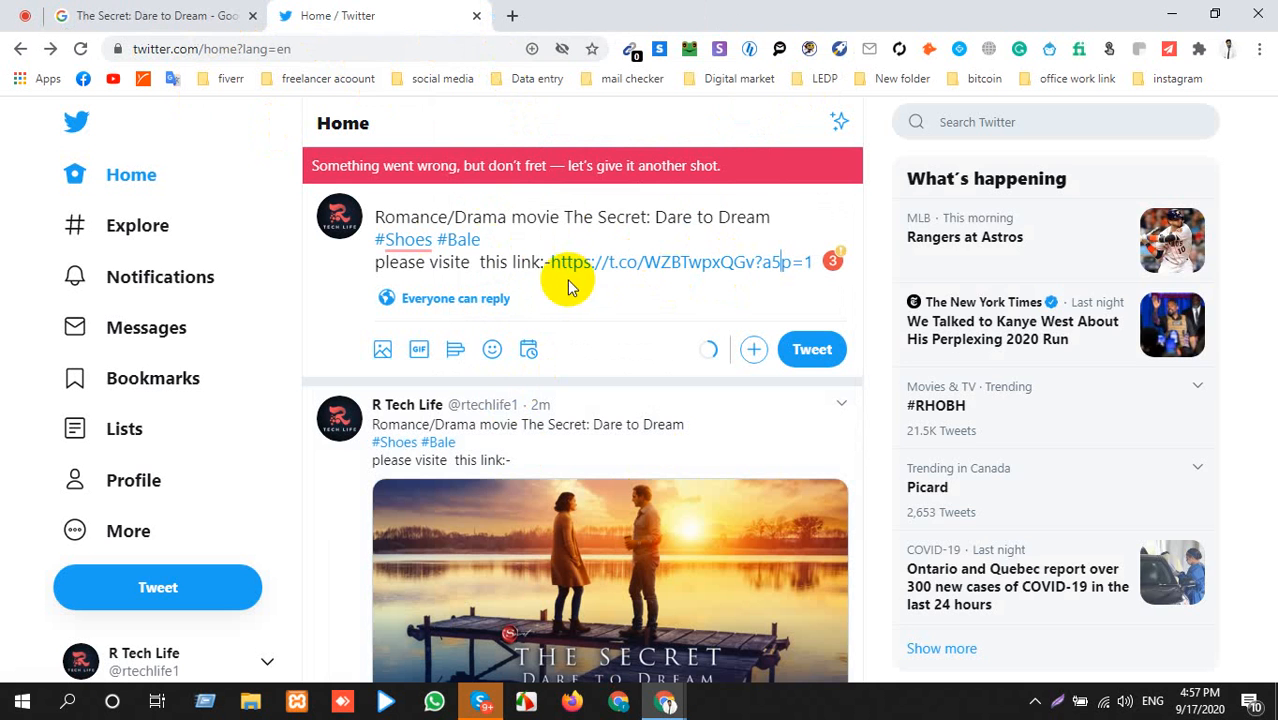
{"action": "triple_click", "coordinate": [730, 258]}
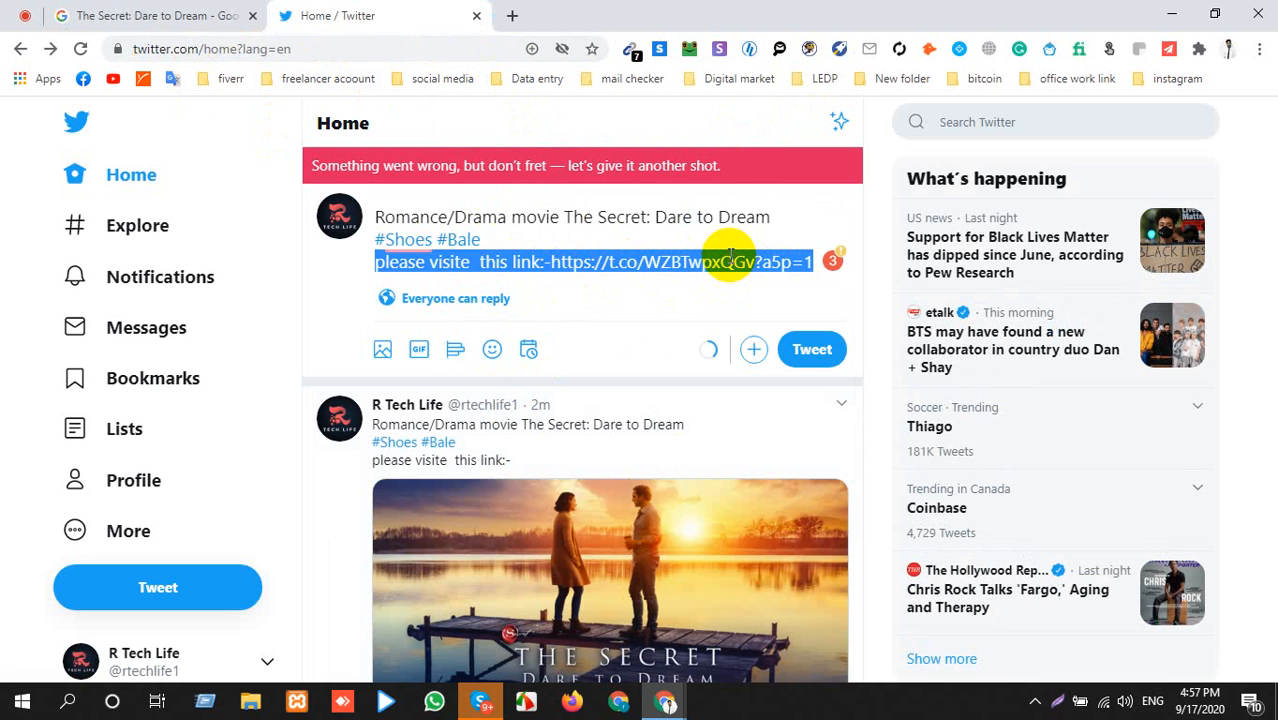
{"action": "key", "text": "BackSpace"}
{"action": "key", "text": "BackSpace"}
{"action": "key", "text": "BackSpace"}
{"action": "key", "text": "BackSpace"}
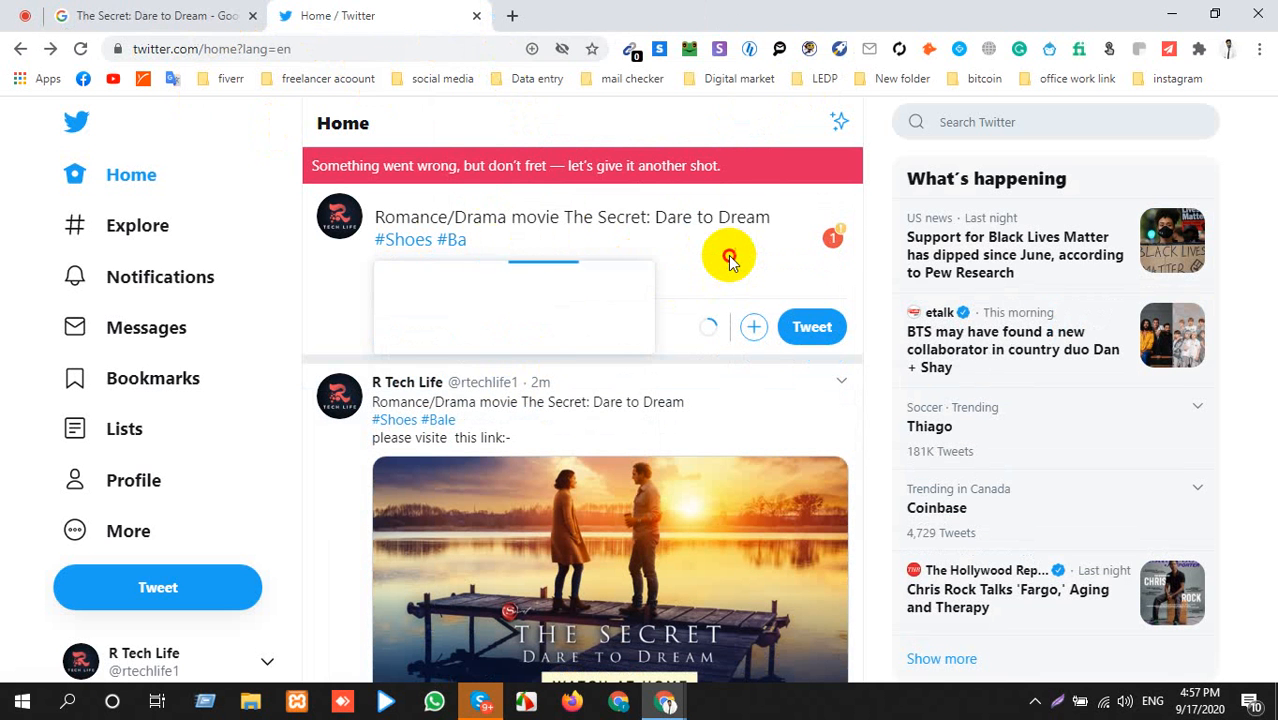
{"action": "triple_click", "coordinate": [546, 217]}
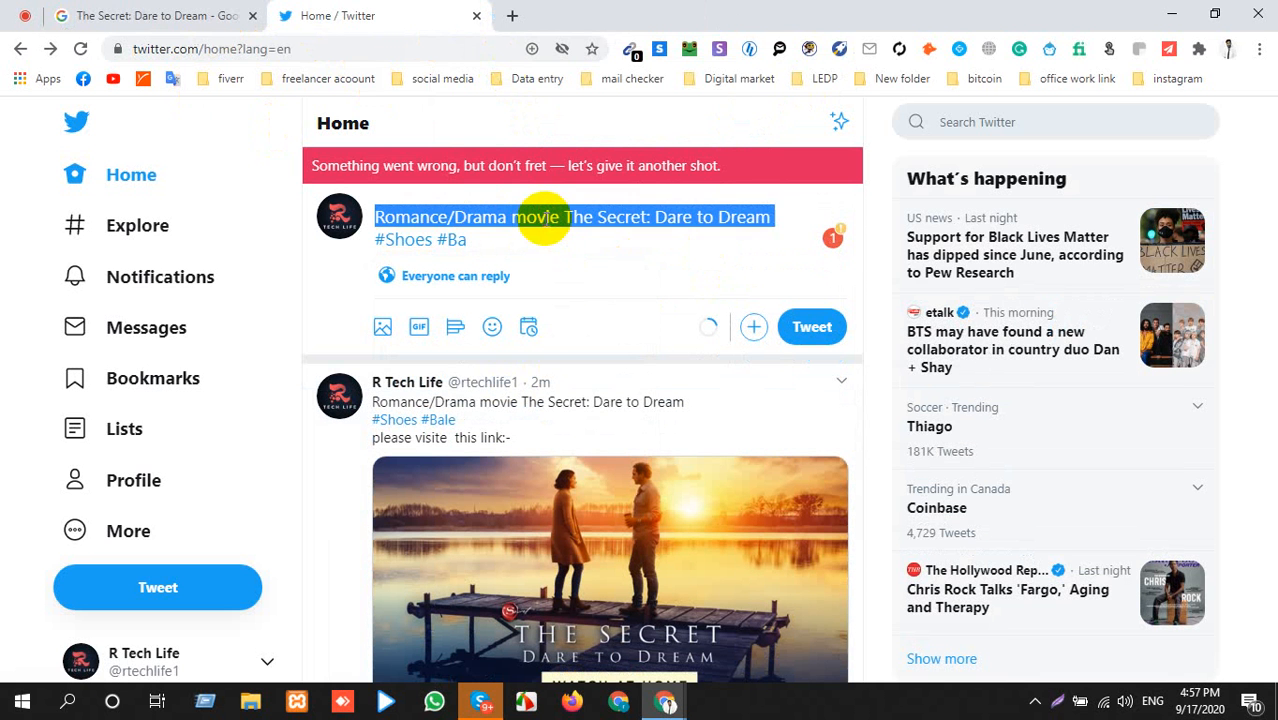
{"action": "key", "text": "BackSpace"}
{"action": "left_click_drag", "start_coordinate": [467, 217], "coordinate": [375, 216]}
{"action": "key", "text": "BackSpace"}
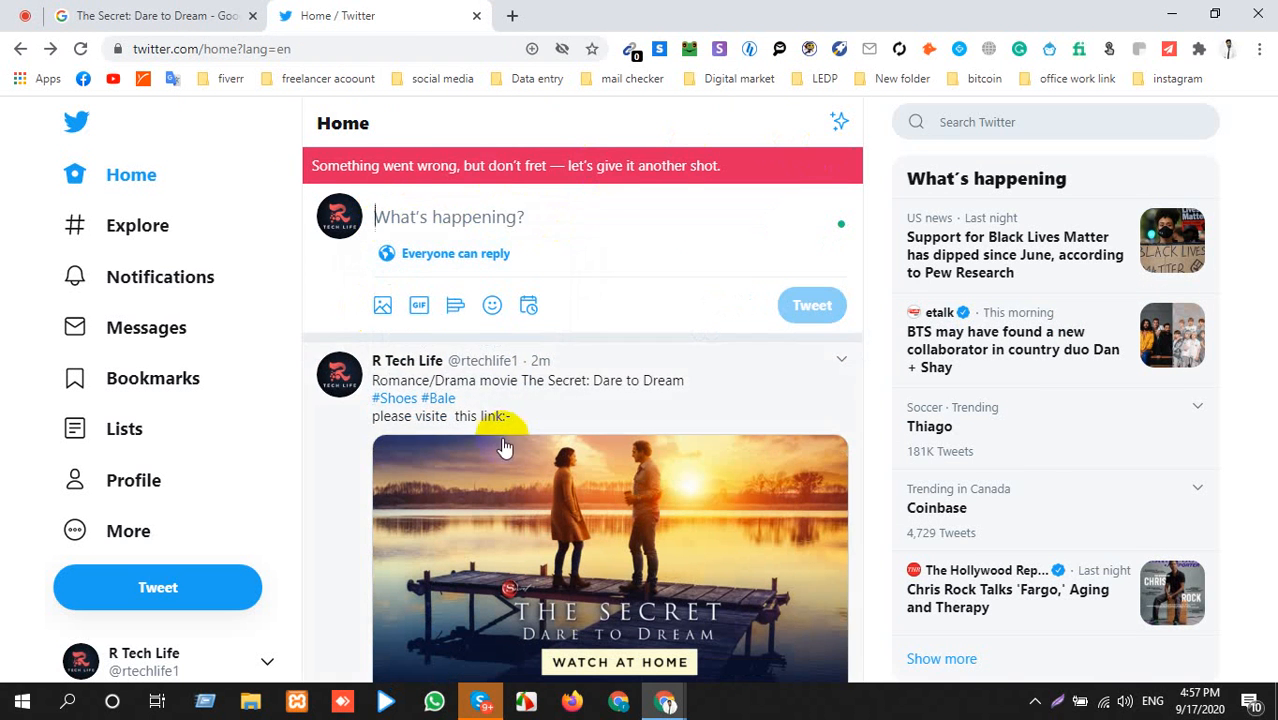
View the tweet analytics of the #Shoes #Bale tweet and of the #Mr.Singh #Picard tweet.
{"action": "scroll", "coordinate": [663, 486], "scroll_direction": "down", "scroll_amount": 3}
{"action": "left_click", "coordinate": [751, 518]}
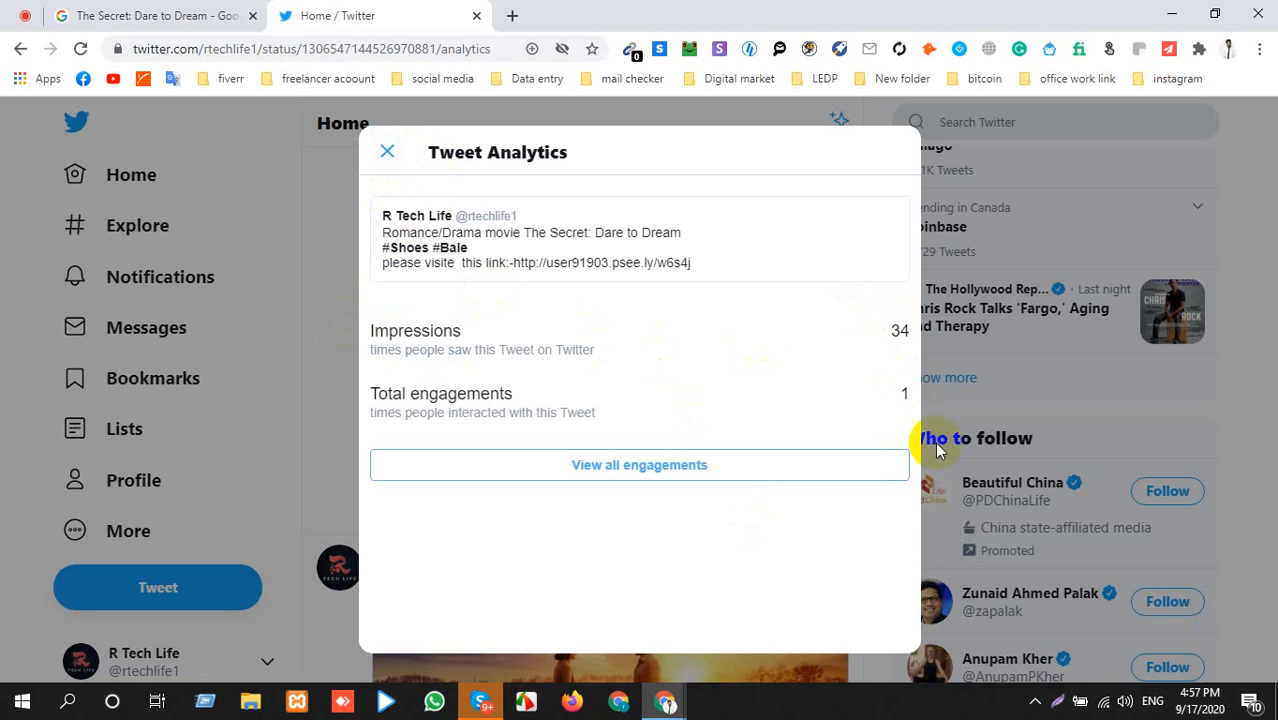
{"action": "left_click", "coordinate": [386, 150]}
{"action": "scroll", "coordinate": [465, 476], "scroll_direction": "down", "scroll_amount": 5}
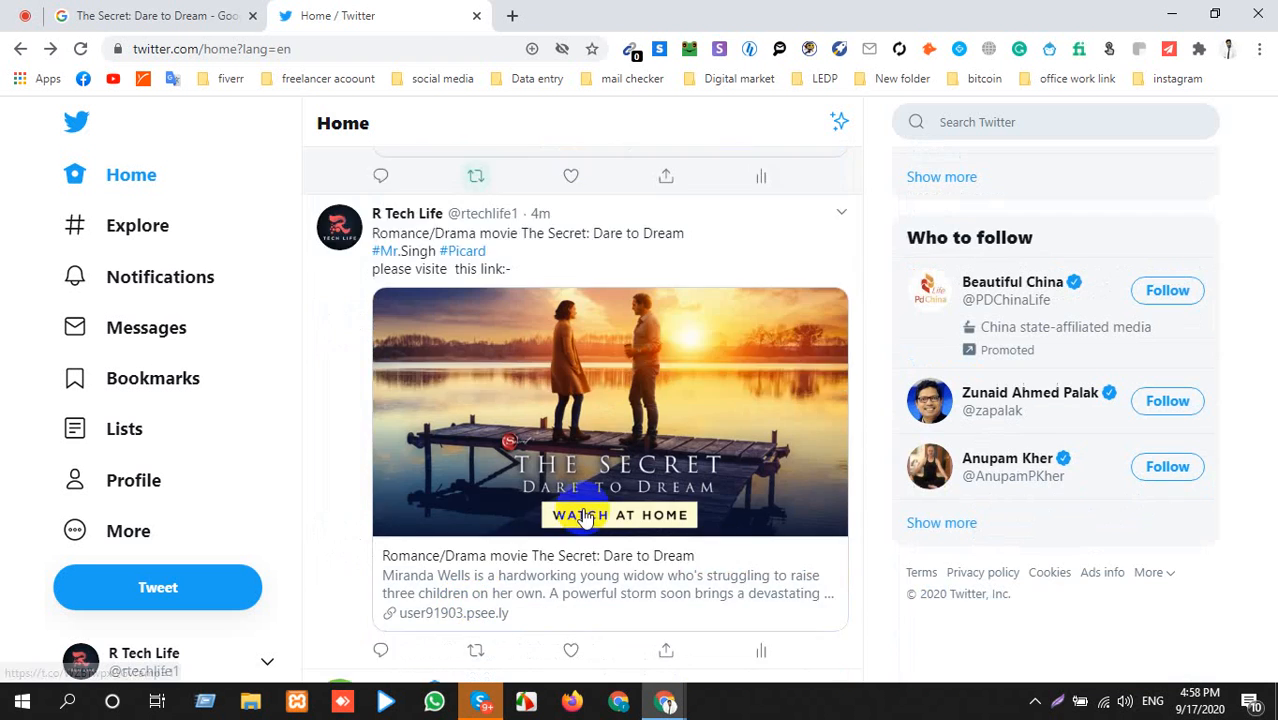
{"action": "left_click", "coordinate": [758, 524]}
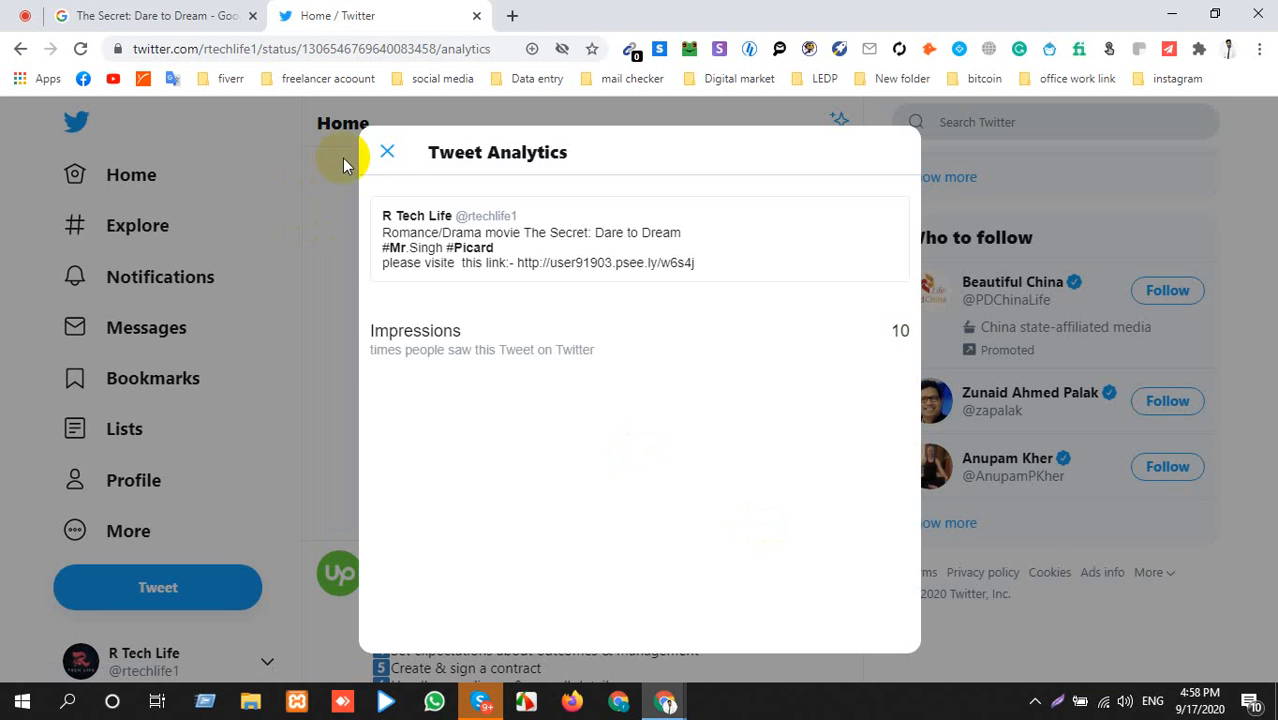
{"action": "left_click", "coordinate": [387, 152]}
Open the account's Twitter Analytics, examine the activity of the individual tweets, and return to the Twitter home feed.
{"action": "left_click", "coordinate": [125, 530]}
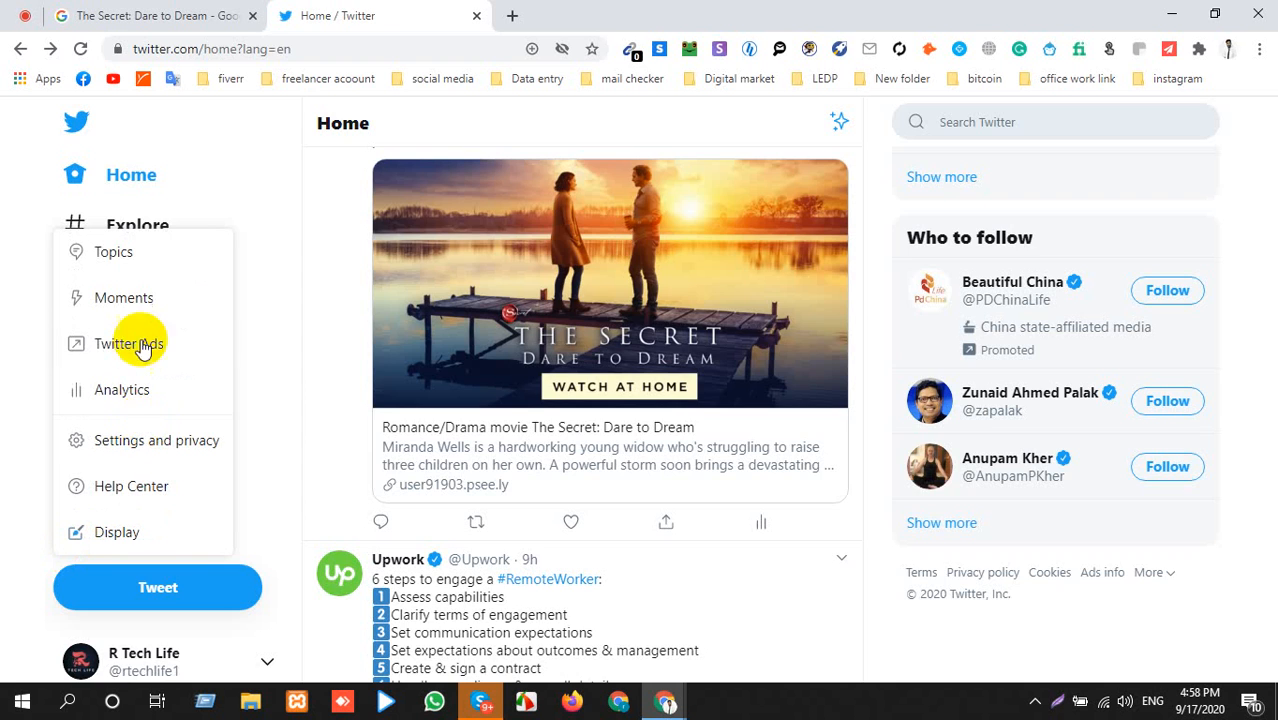
{"action": "left_click", "coordinate": [124, 392]}
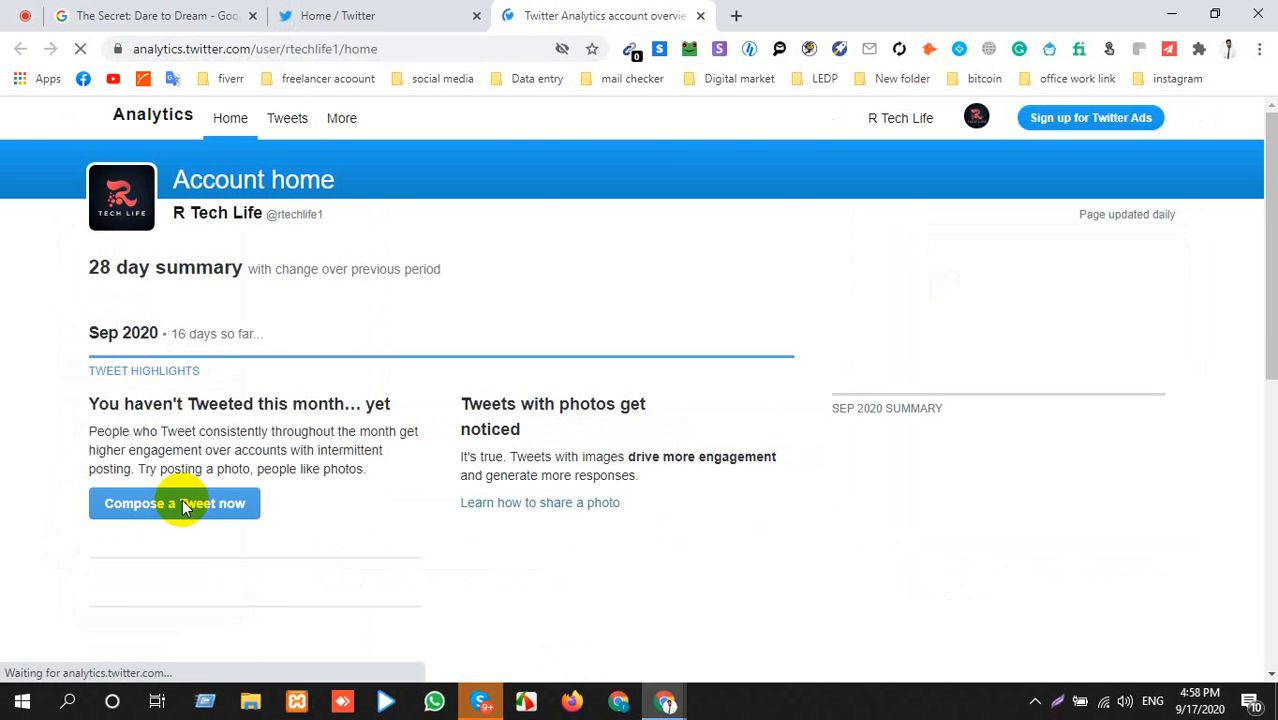
{"action": "left_click", "coordinate": [283, 108]}
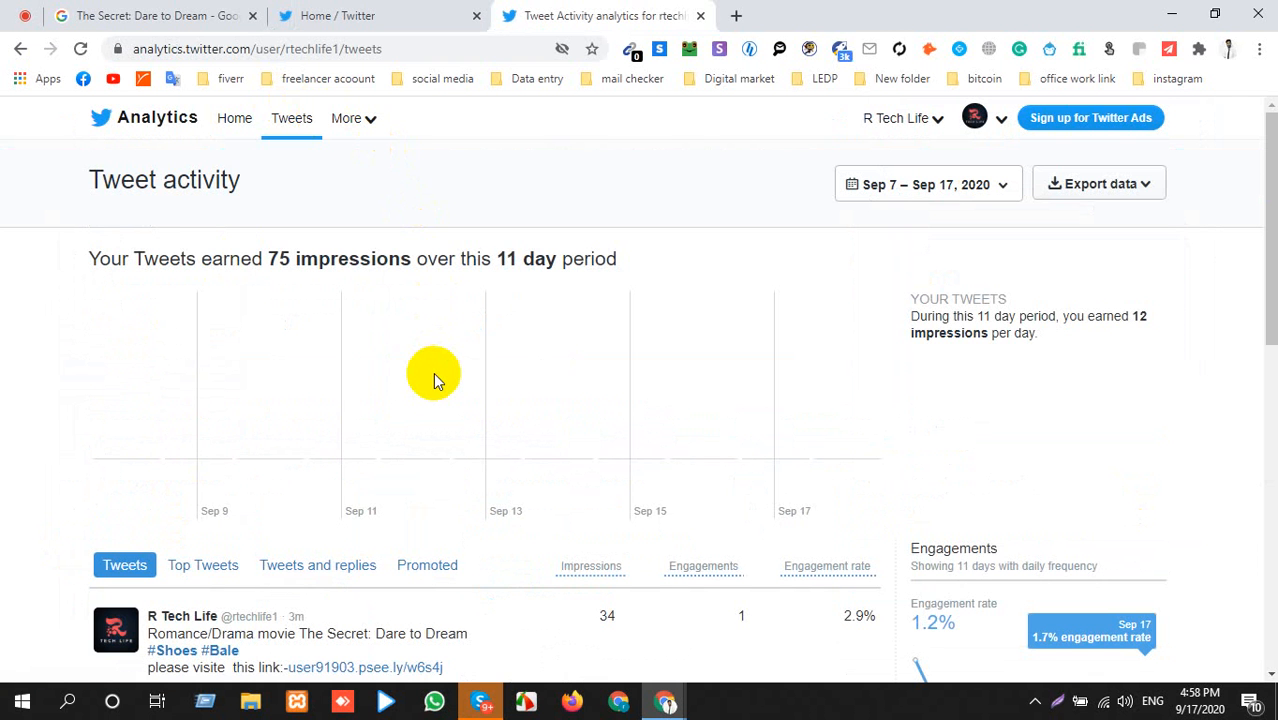
{"action": "scroll", "coordinate": [433, 372], "scroll_direction": "down", "scroll_amount": 7}
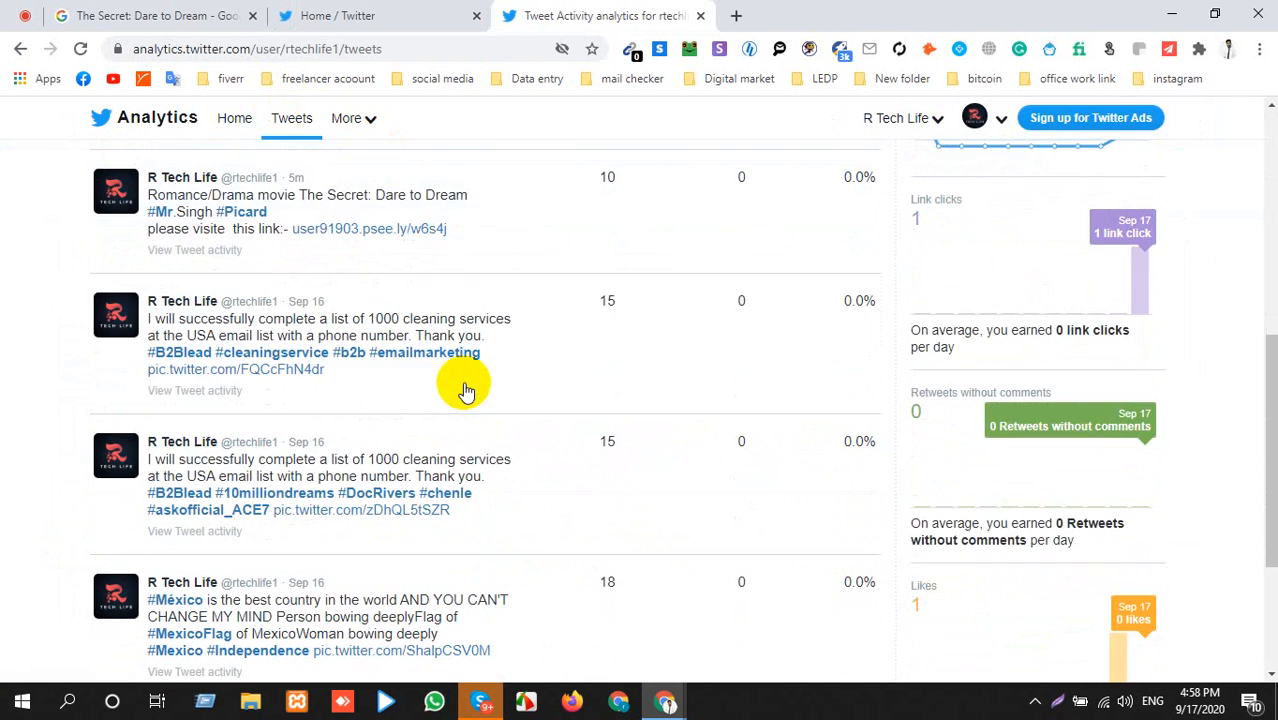
{"action": "scroll", "coordinate": [456, 385], "scroll_direction": "up", "scroll_amount": 8}
{"action": "left_click", "coordinate": [355, 15]}
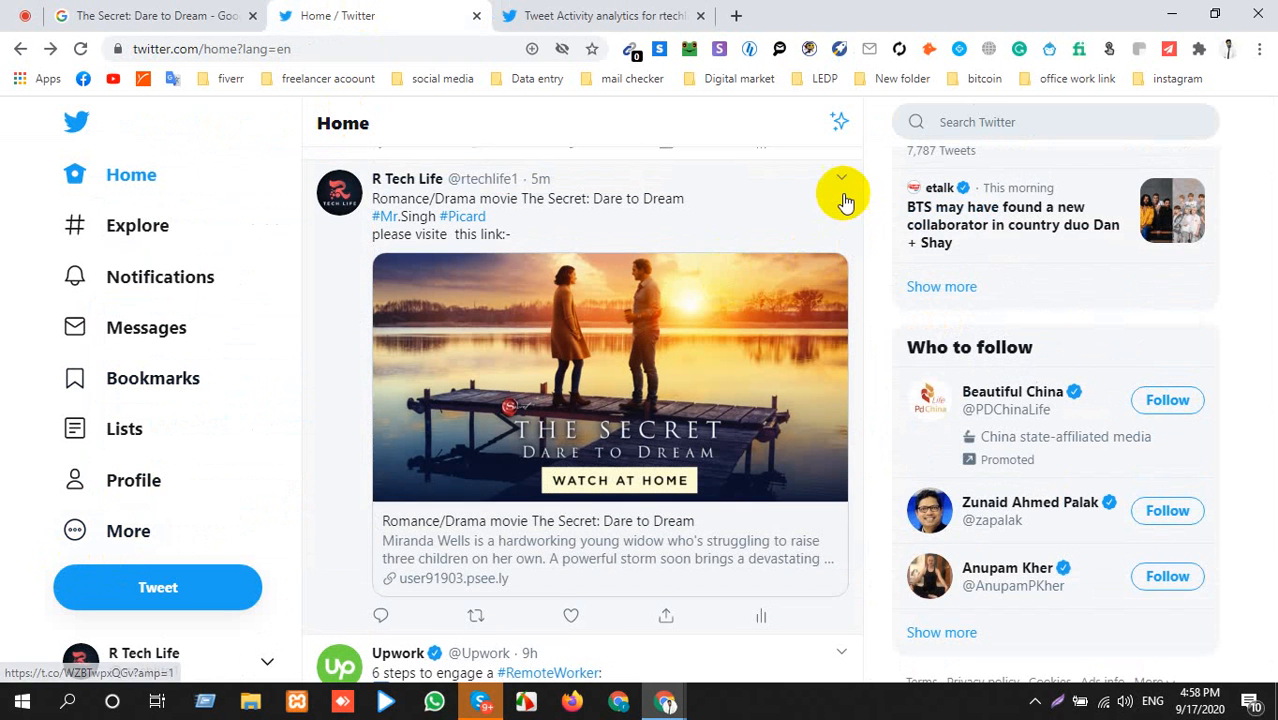
Delete the #Mr.Singh #Picard tweet about The Secret: Dare to Dream from the home feed.
{"action": "left_click", "coordinate": [842, 185]}
{"action": "left_click", "coordinate": [737, 193]}
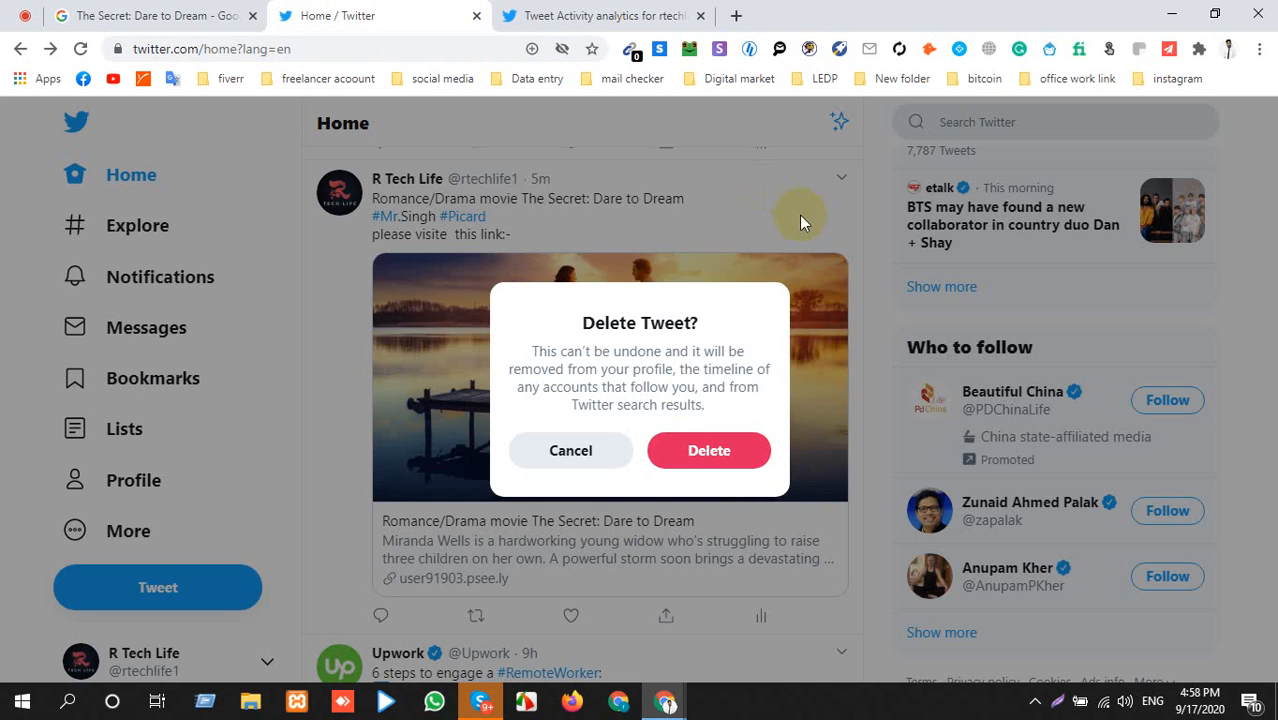
{"action": "left_click", "coordinate": [697, 448]}
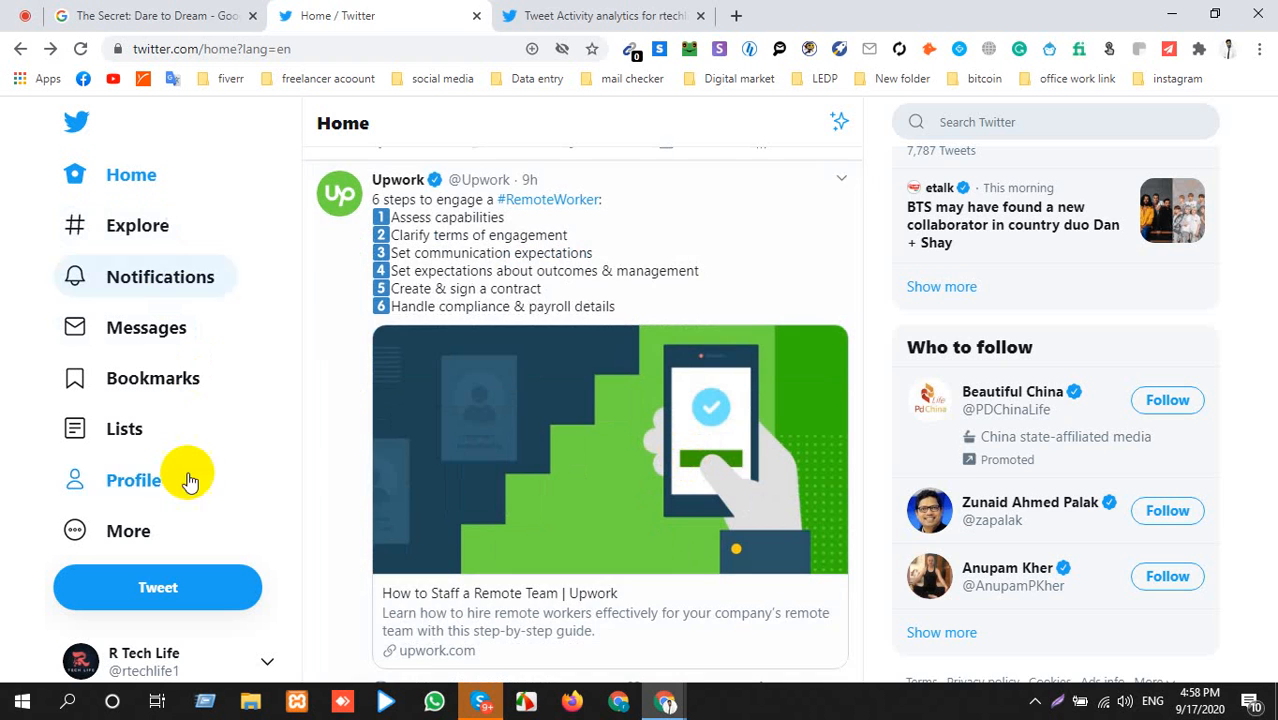
Open the account's Twitter profile and delete the #Shoes #Bale tweet about The Secret: Dare to Dream.
{"action": "left_click", "coordinate": [160, 481]}
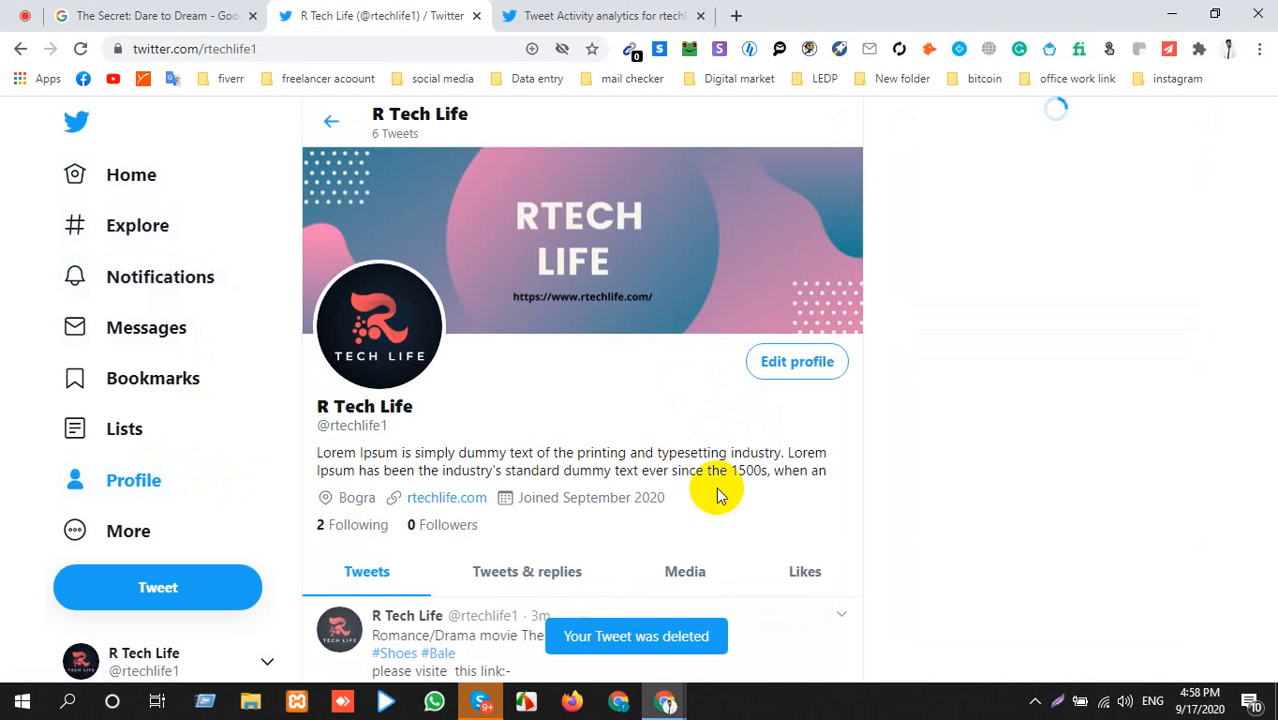
{"action": "scroll", "coordinate": [715, 493], "scroll_direction": "down", "scroll_amount": 3}
{"action": "left_click", "coordinate": [840, 336]}
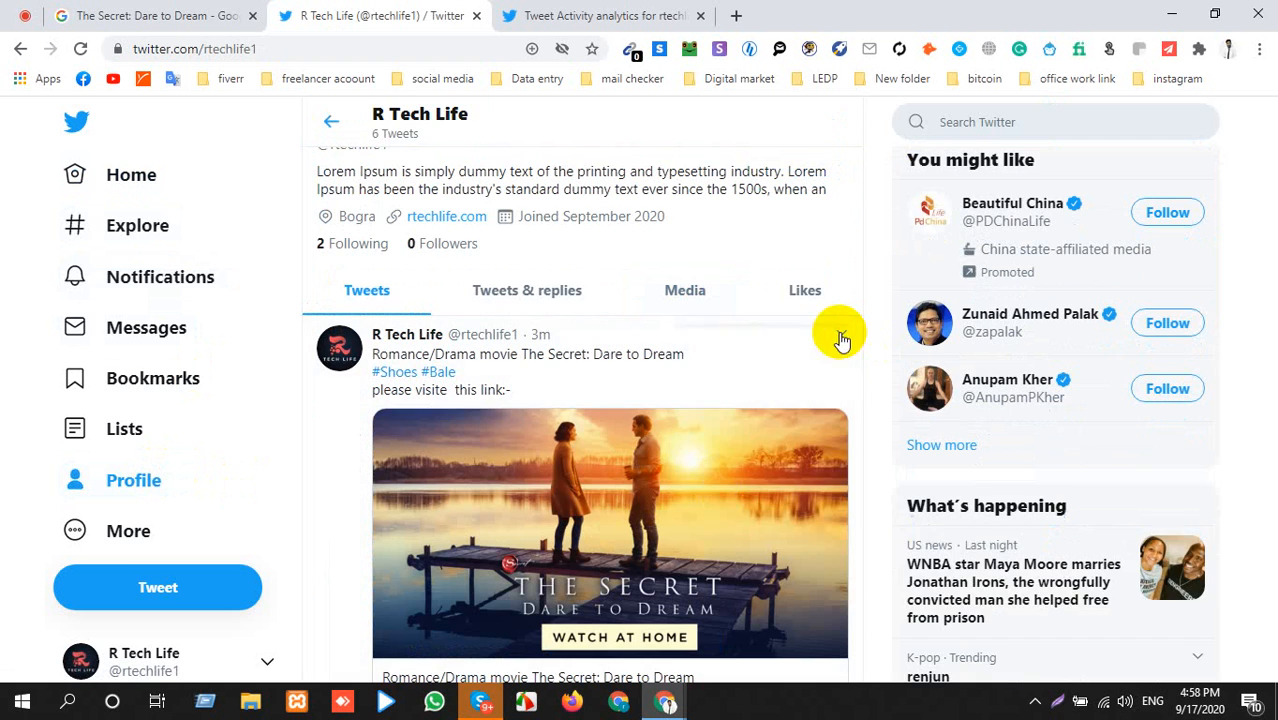
{"action": "left_click", "coordinate": [736, 347]}
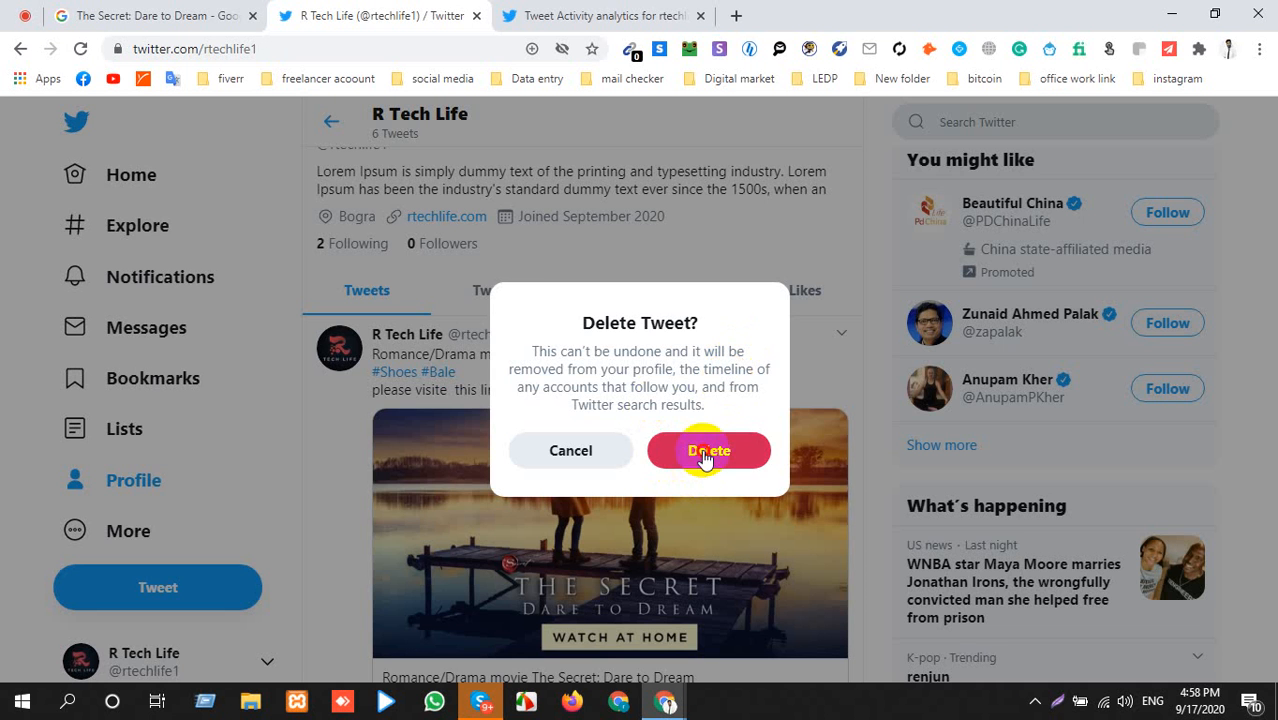
{"action": "left_click", "coordinate": [700, 455]}
{"action": "scroll", "coordinate": [394, 479], "scroll_direction": "down", "scroll_amount": 3}
{"action": "scroll", "coordinate": [405, 458], "scroll_direction": "up", "scroll_amount": 5}
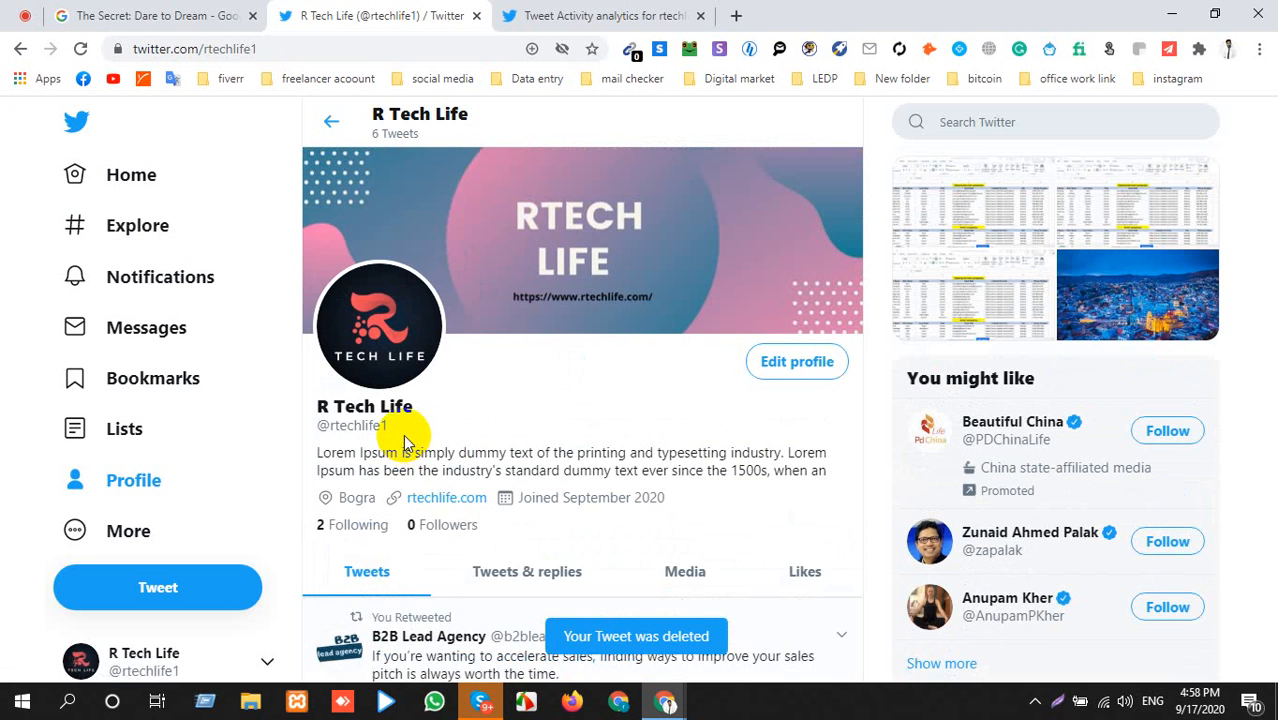
Close the Tweet Activity analytics page and switch to the Google Meet call.
{"action": "key", "text": "ctrl+Tab"}
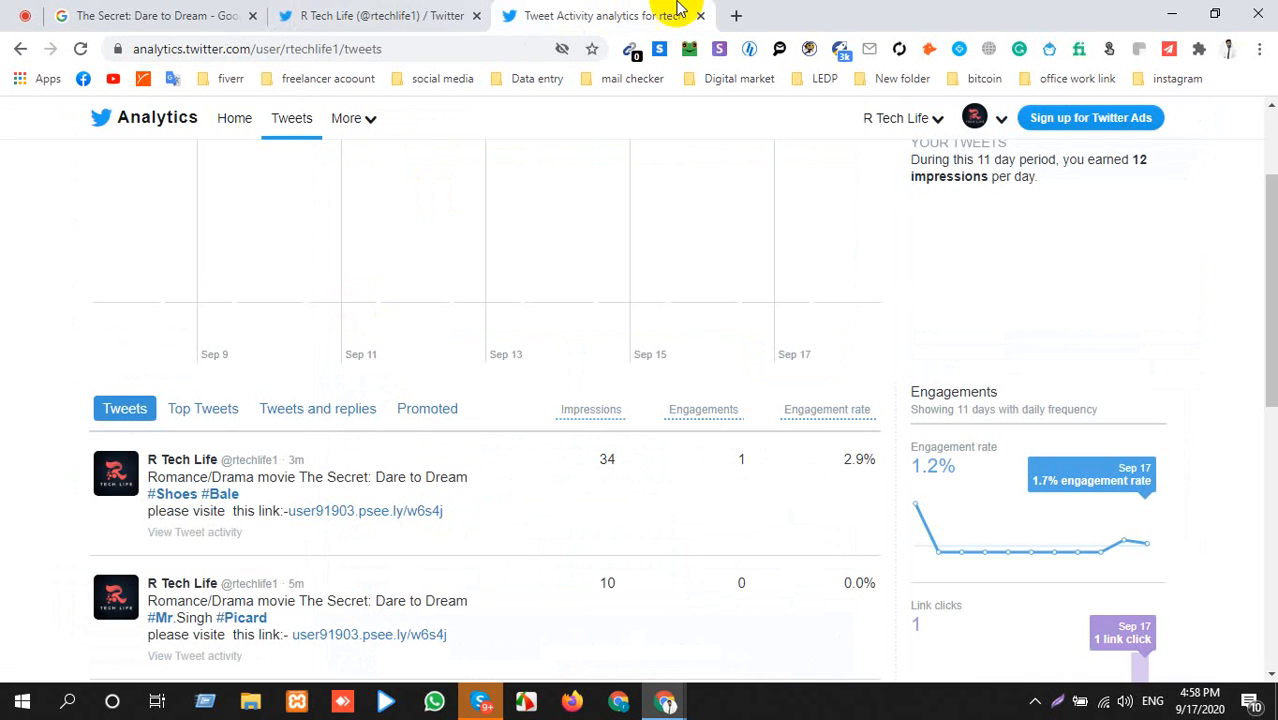
{"action": "left_click", "coordinate": [700, 16]}
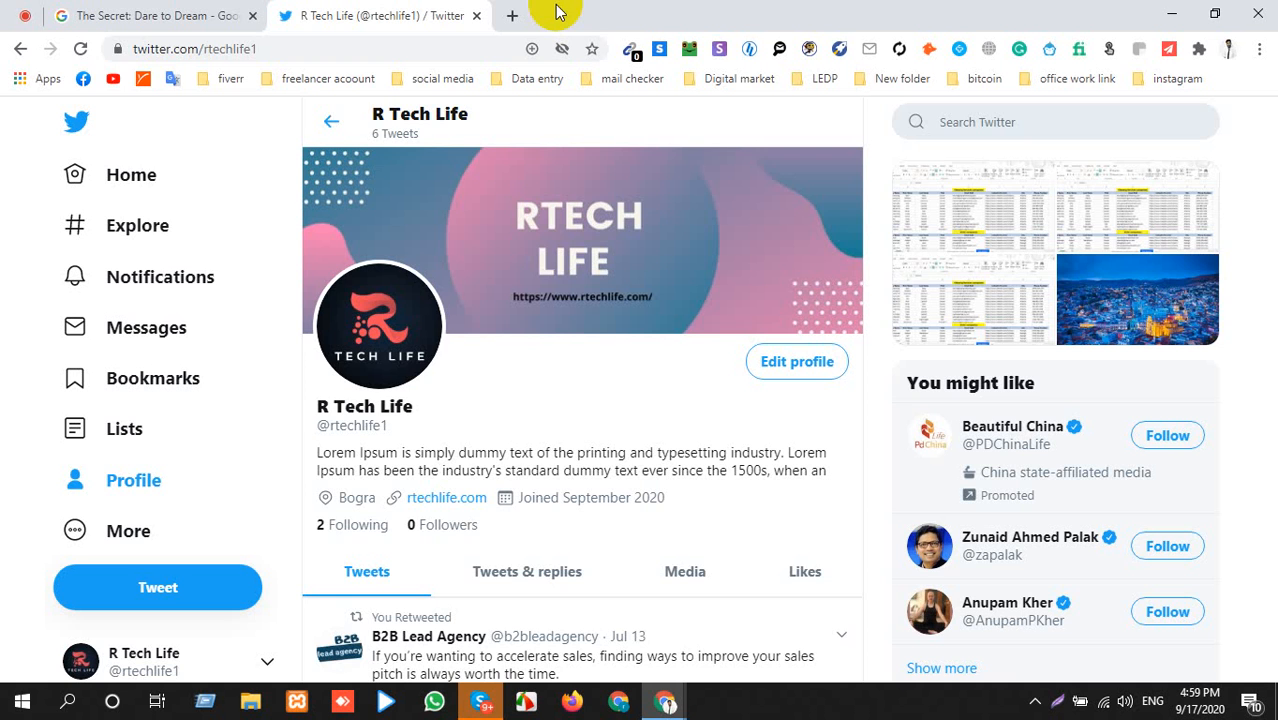
{"action": "left_click", "coordinate": [25, 15]}
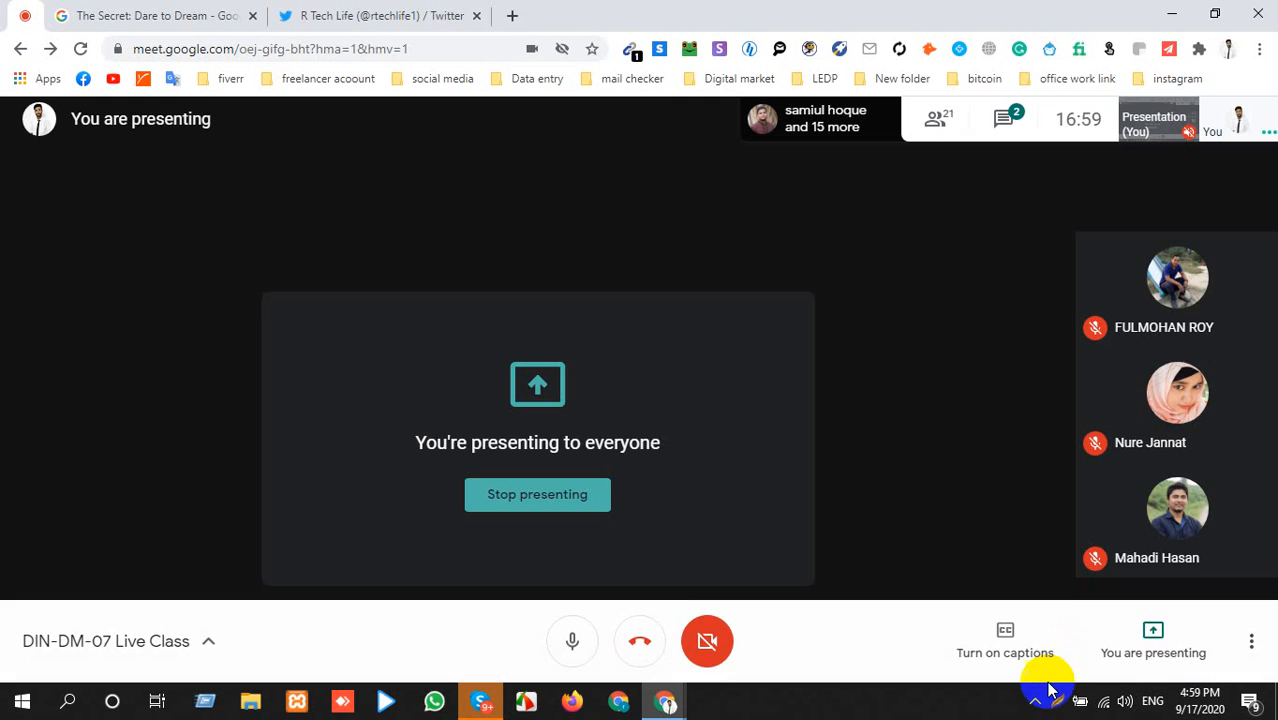
{"action": "left_click", "coordinate": [1037, 701]}
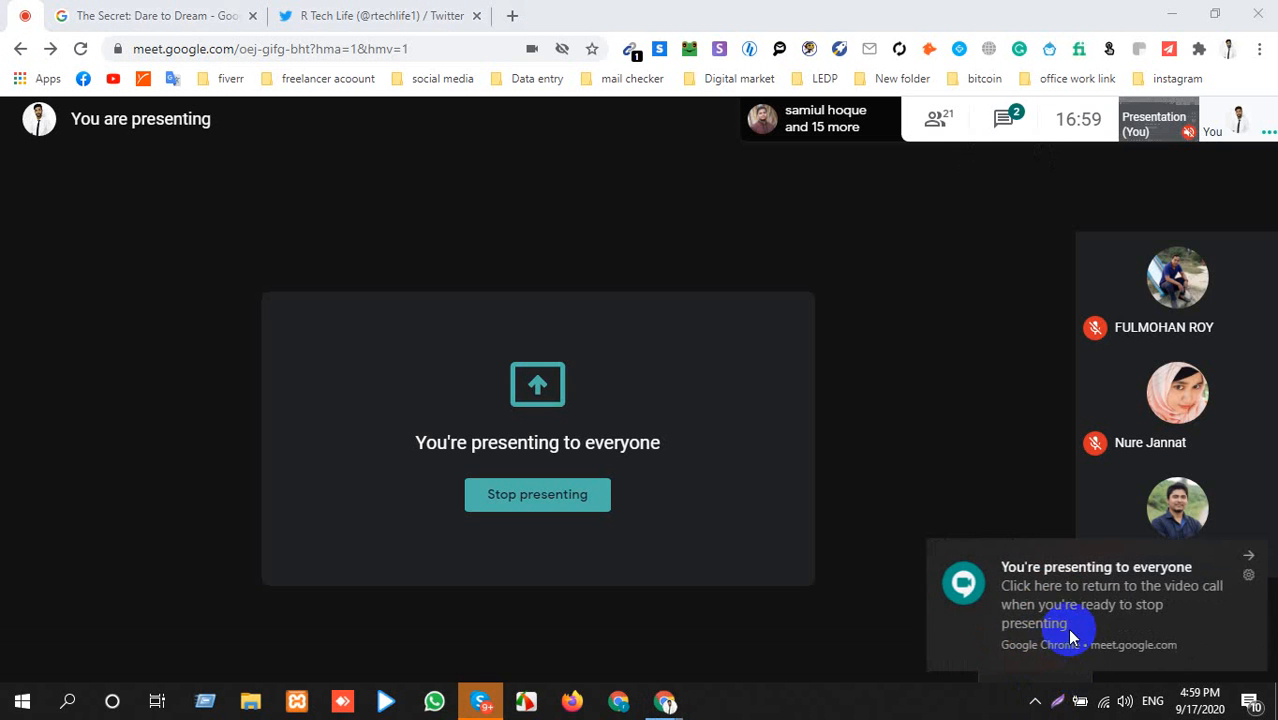
{"action": "left_click", "coordinate": [1246, 556]}
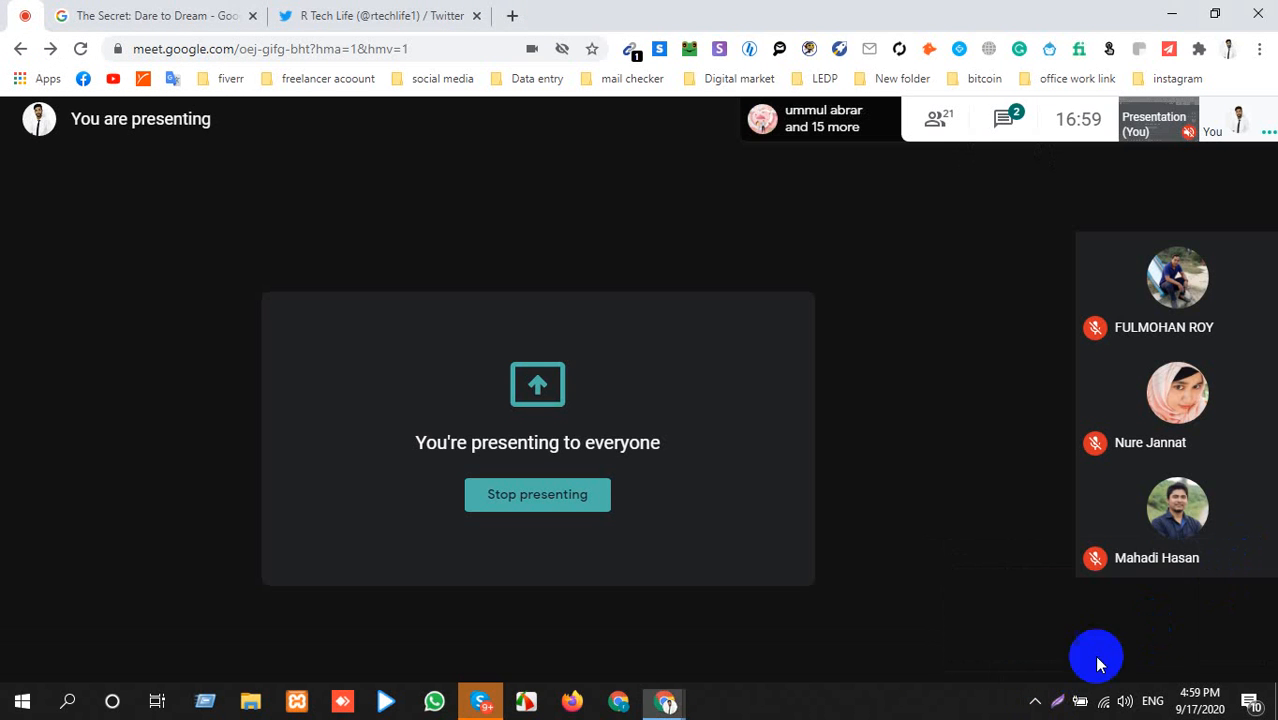
{"action": "left_click", "coordinate": [1037, 701]}
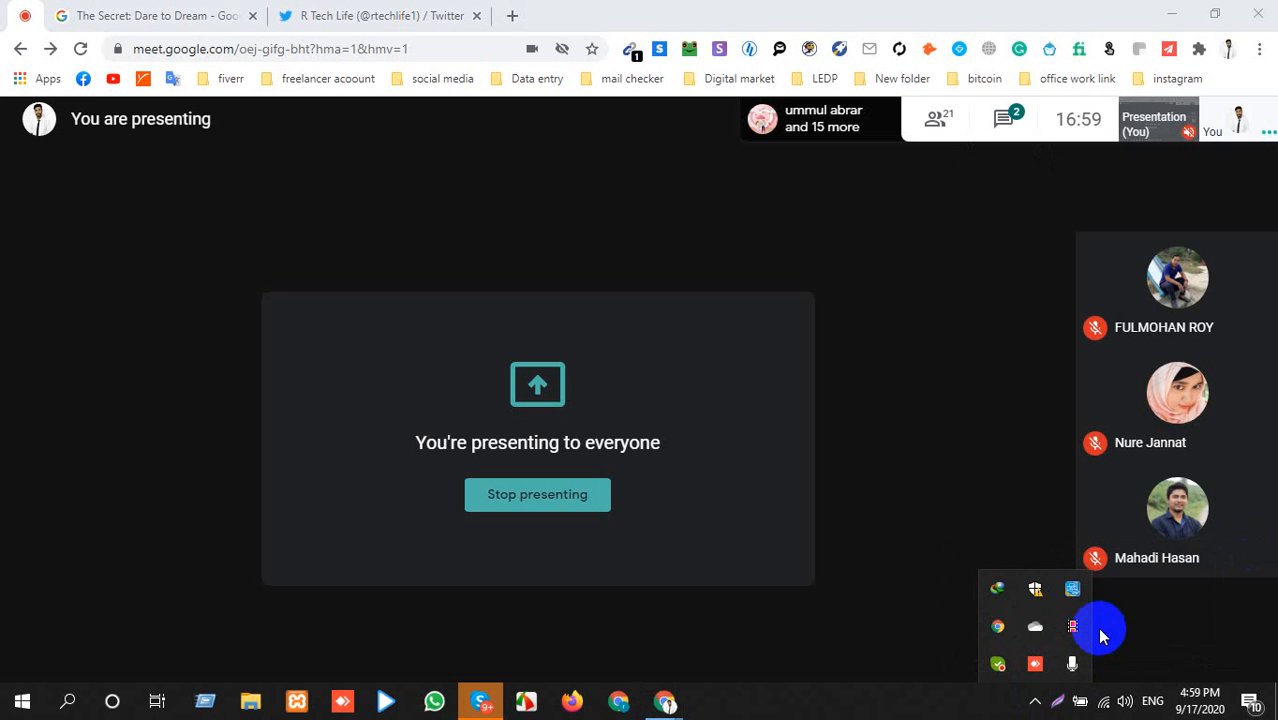
{"action": "left_click", "coordinate": [1072, 624]}
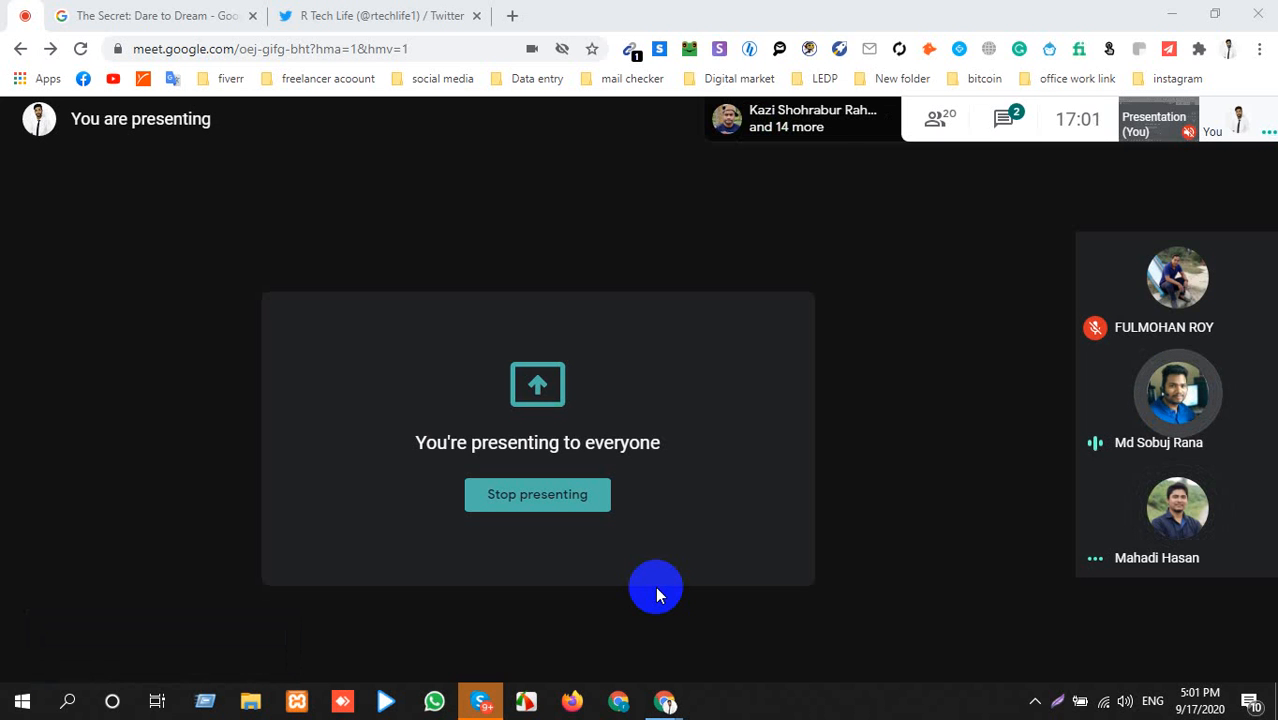
Review the chat messages and look through the participant list of the DIN-DM-07 Live Class call.
{"action": "left_click", "coordinate": [1012, 115]}
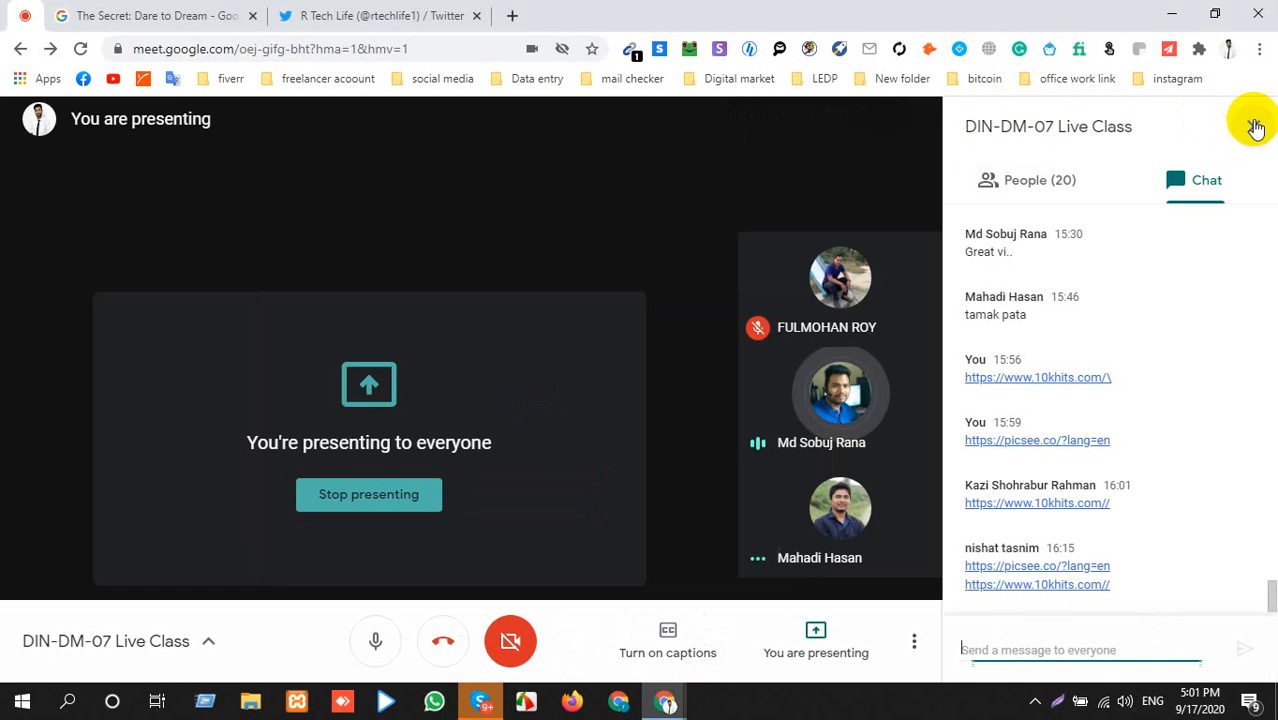
{"action": "left_click", "coordinate": [1255, 127]}
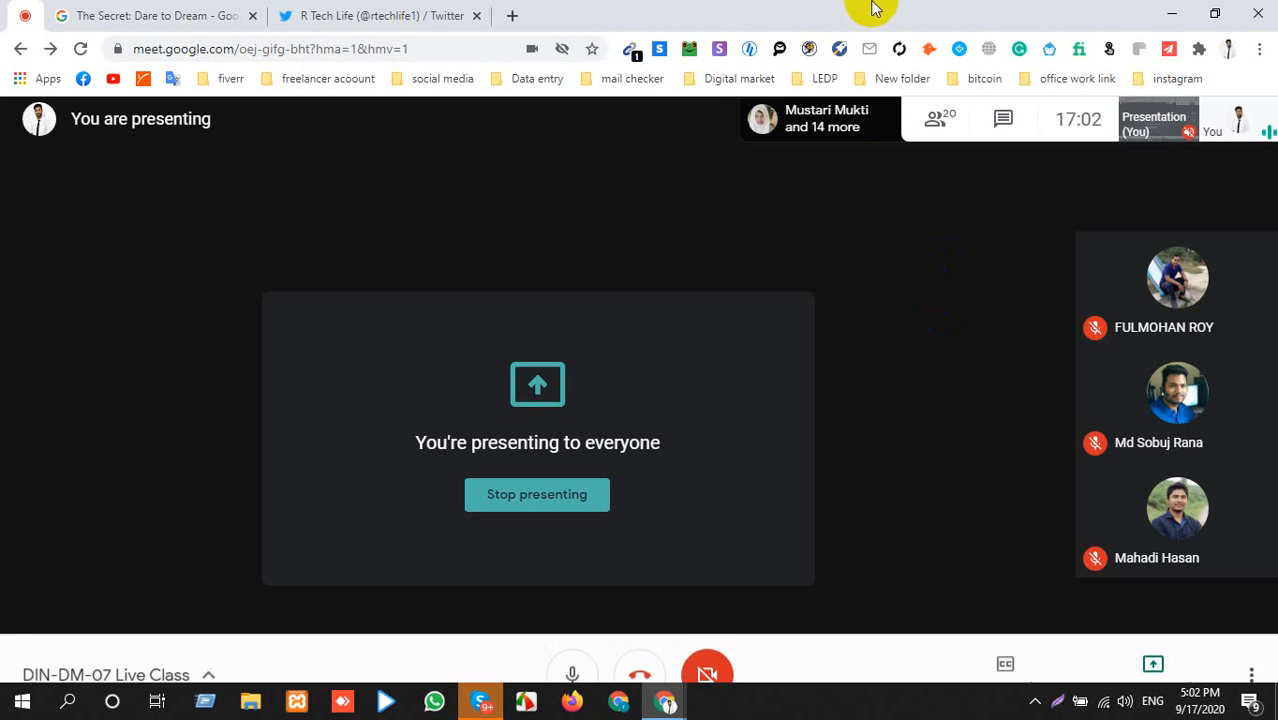
{"action": "left_click", "coordinate": [943, 130]}
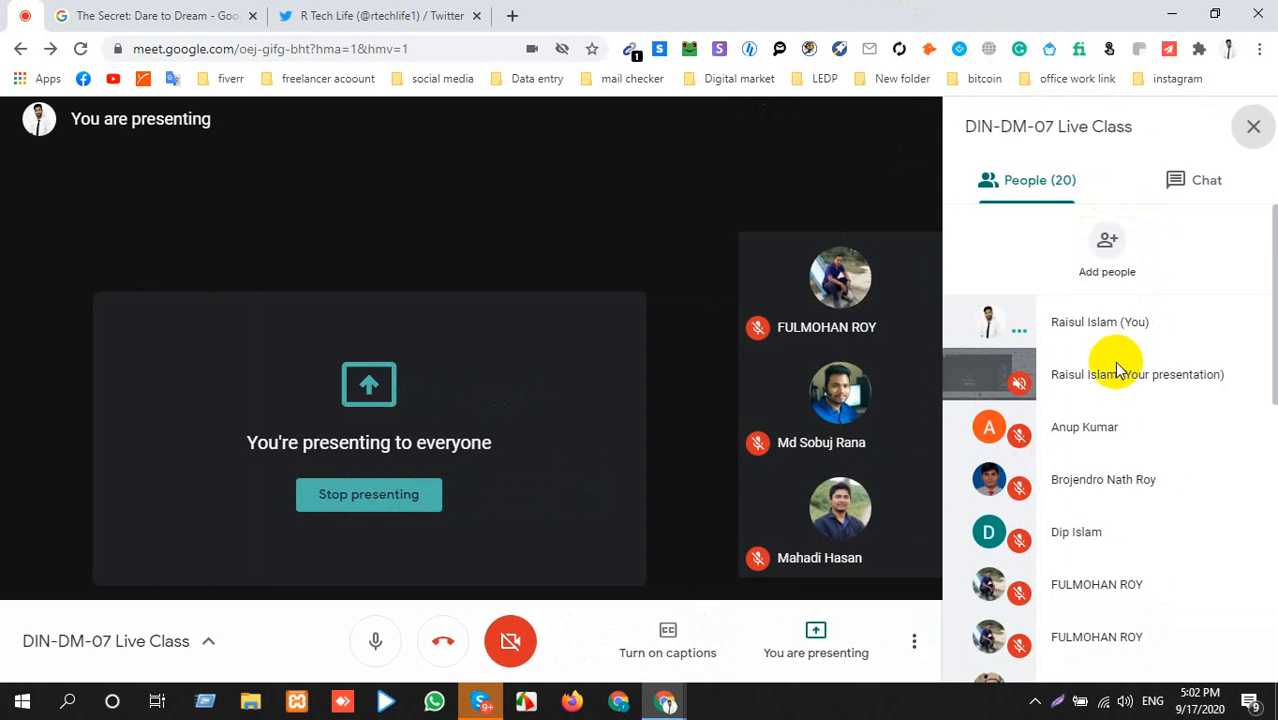
{"action": "scroll", "coordinate": [1124, 350], "scroll_direction": "down", "scroll_amount": 3}
{"action": "scroll", "coordinate": [1127, 370], "scroll_direction": "down", "scroll_amount": 4}
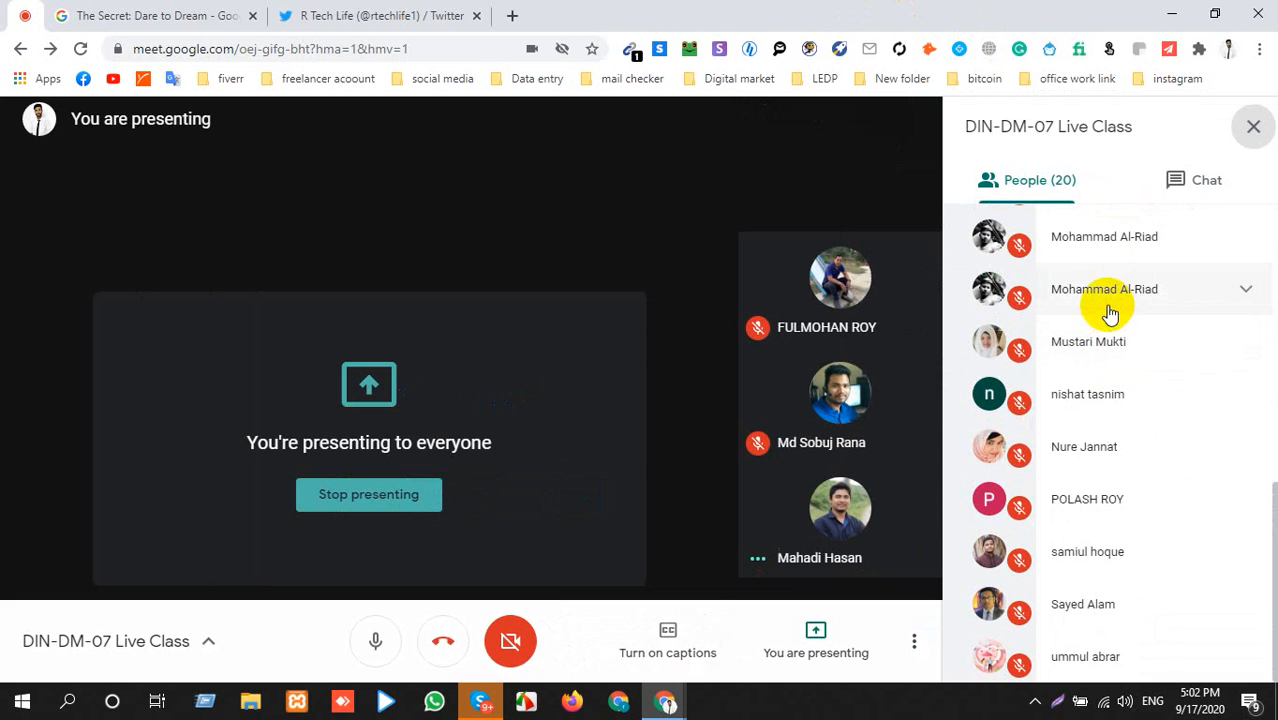
{"action": "scroll", "coordinate": [1107, 312], "scroll_direction": "up", "scroll_amount": 5}
{"action": "scroll", "coordinate": [1110, 310], "scroll_direction": "up", "scroll_amount": 2}
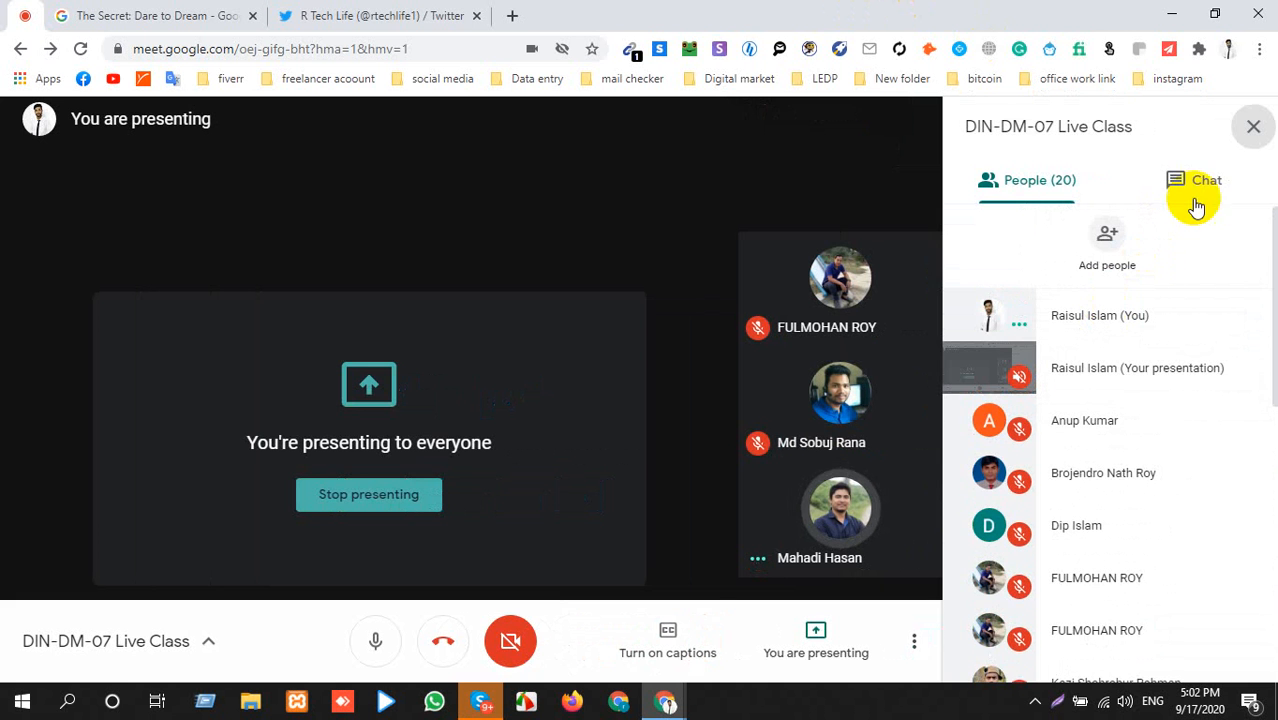
{"action": "left_click", "coordinate": [1252, 126]}
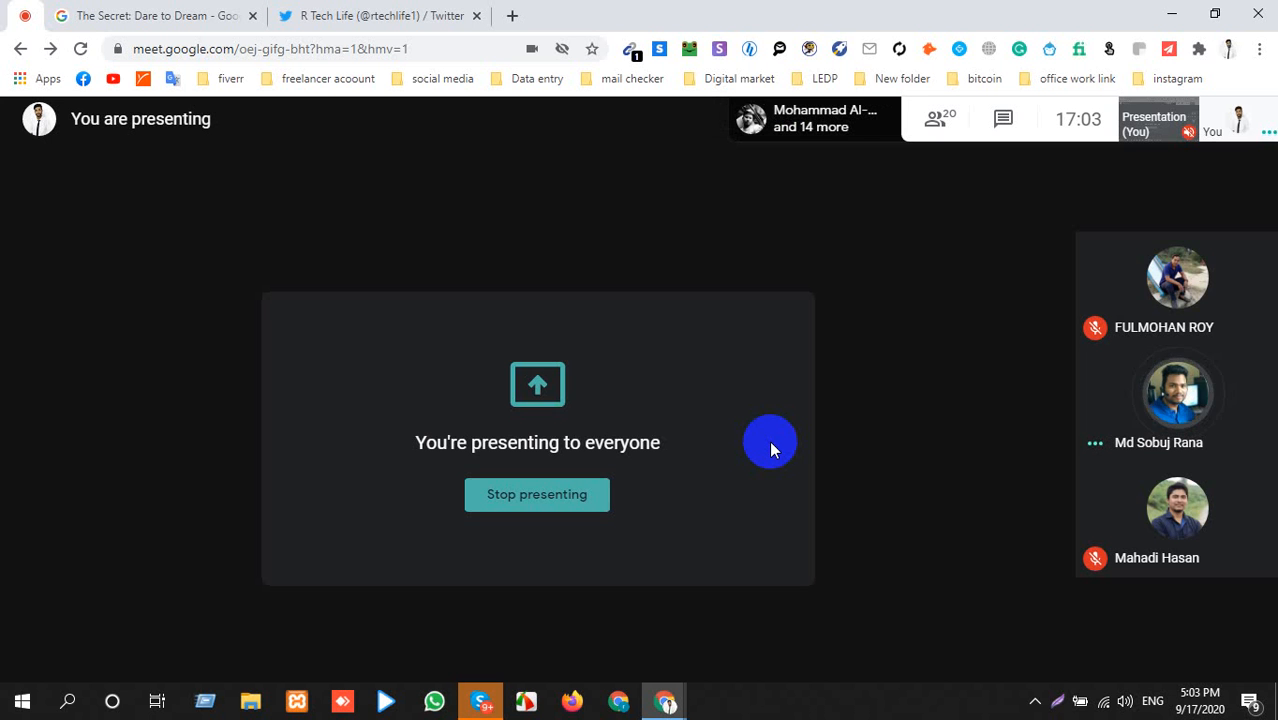
{"action": "mouse_move", "coordinate": [1174, 375]}
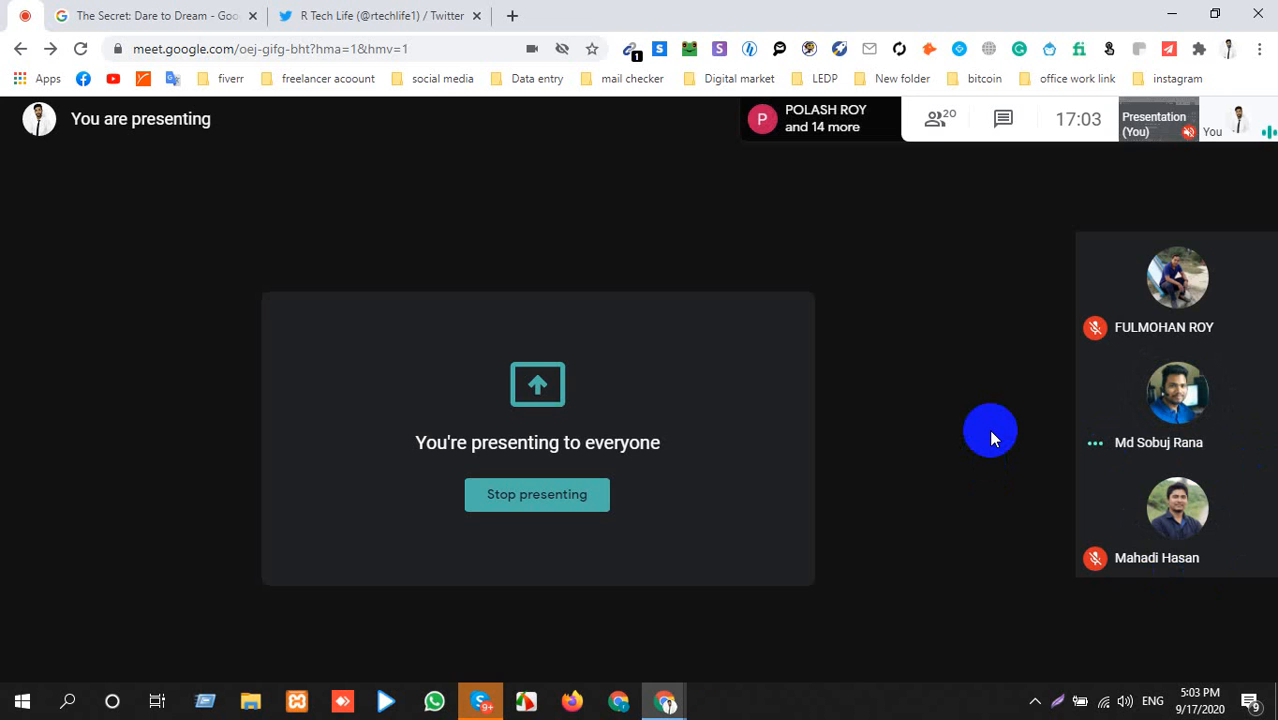
Return to the Twitter page and open the settings of Explore.
{"action": "left_click", "coordinate": [430, 15]}
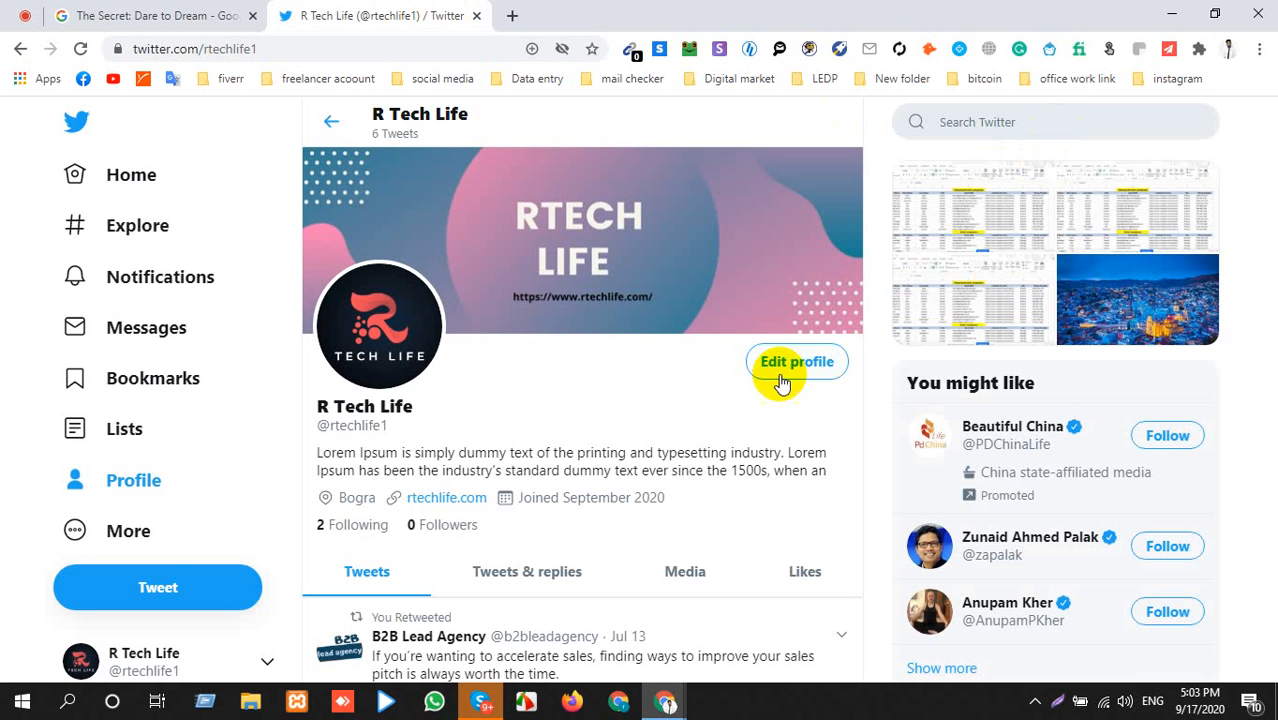
{"action": "left_click", "coordinate": [134, 227]}
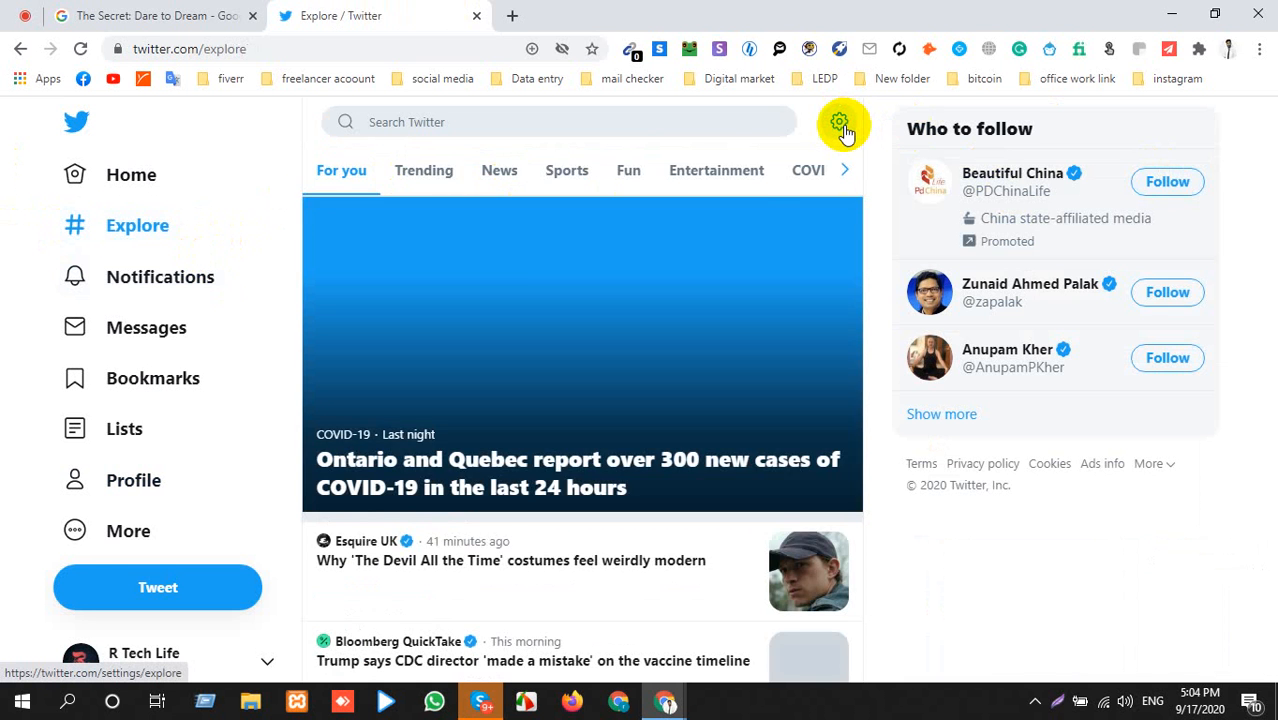
{"action": "left_click", "coordinate": [840, 124]}
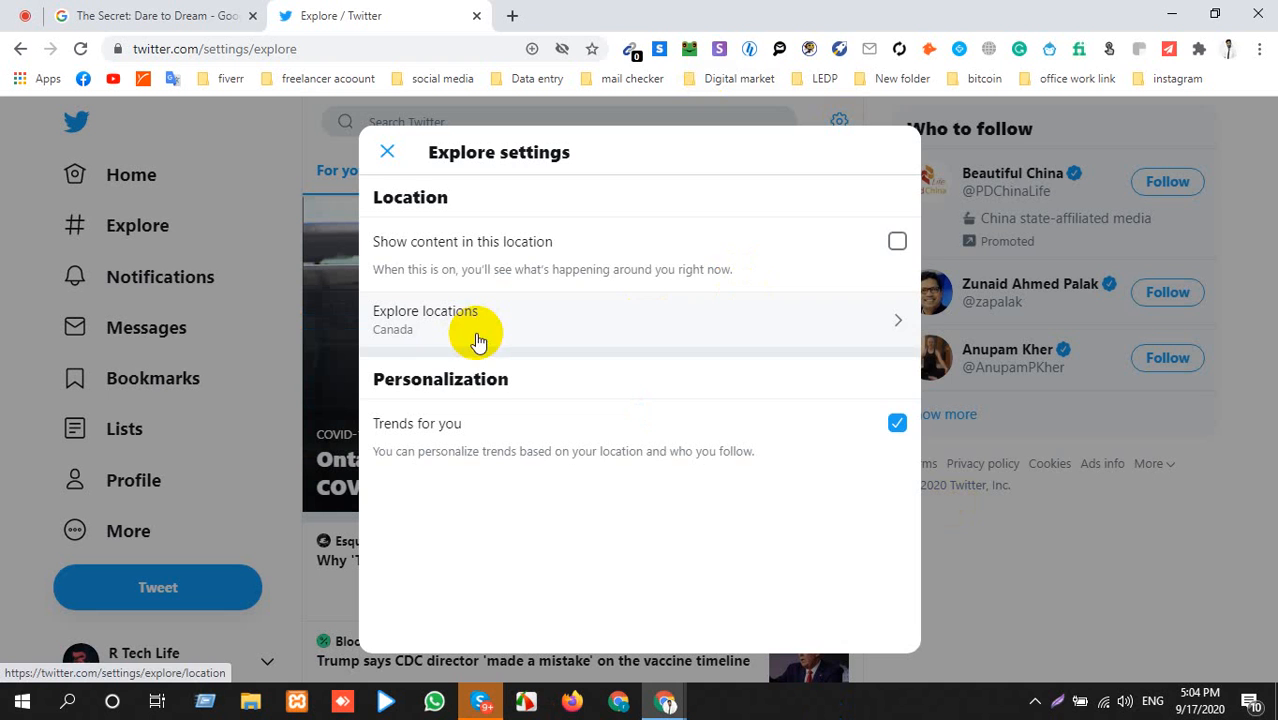
Set the Explore location to Austria and check the trends offered for that location.
{"action": "left_click", "coordinate": [476, 332]}
{"action": "scroll", "coordinate": [488, 400], "scroll_direction": "down", "scroll_amount": 2}
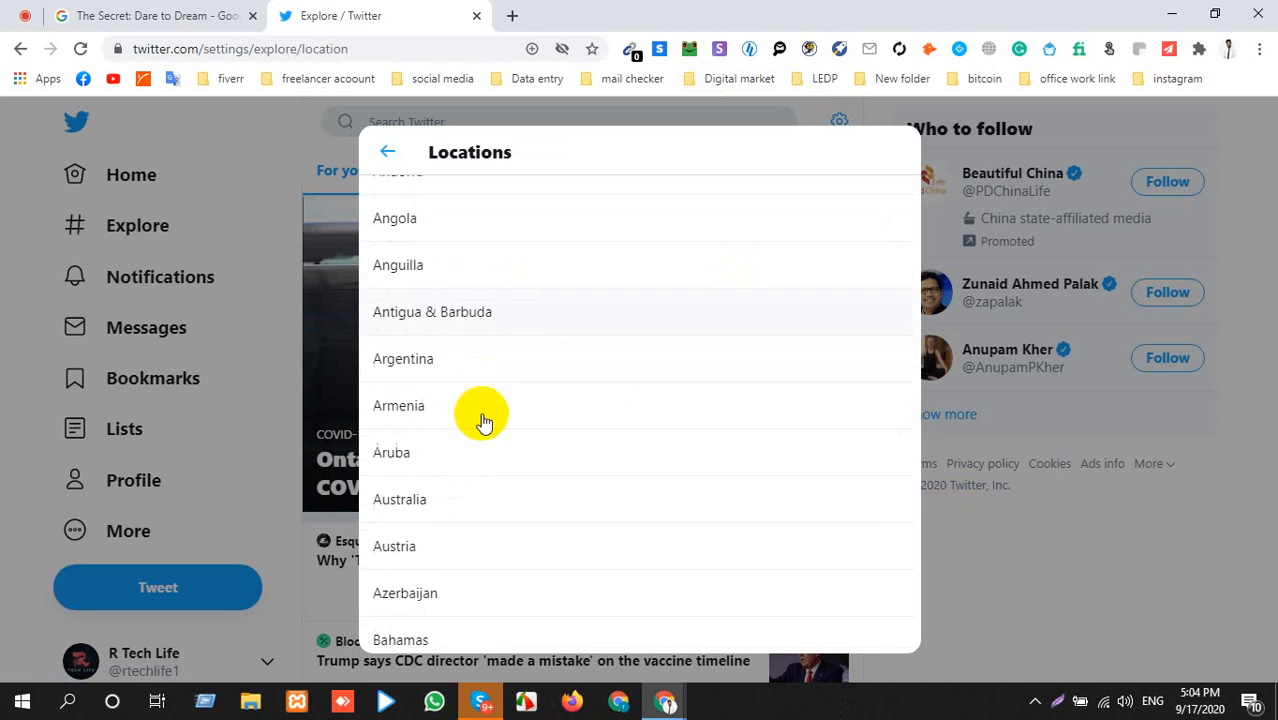
{"action": "scroll", "coordinate": [482, 421], "scroll_direction": "down", "scroll_amount": 2}
{"action": "left_click", "coordinate": [436, 406]}
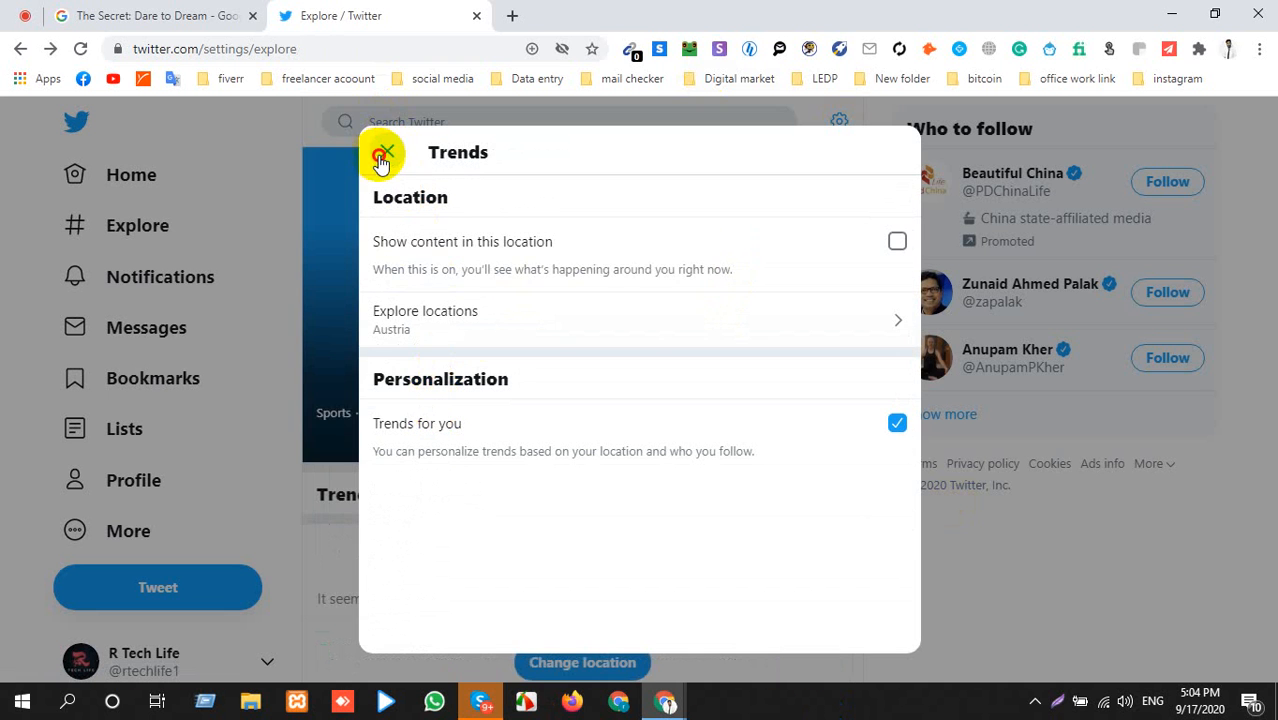
{"action": "left_click", "coordinate": [385, 152]}
{"action": "scroll", "coordinate": [385, 440], "scroll_direction": "down", "scroll_amount": 4}
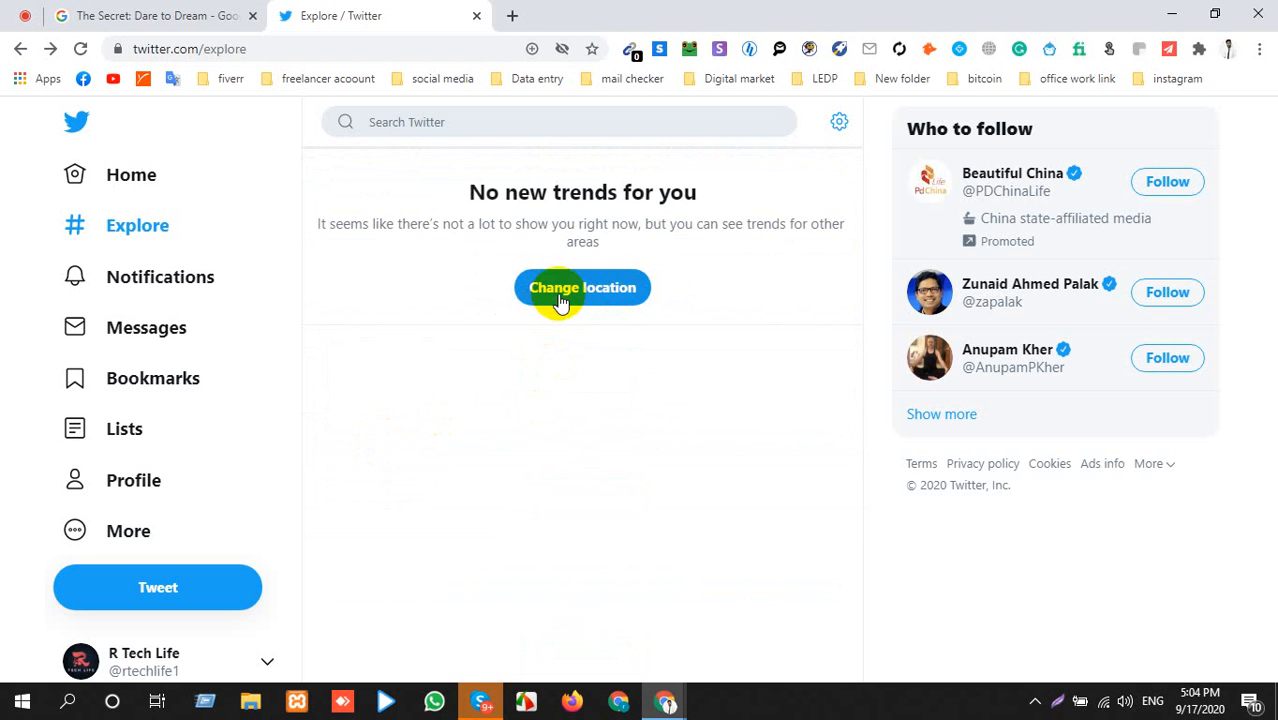
{"action": "scroll", "coordinate": [579, 386], "scroll_direction": "up", "scroll_amount": 3}
{"action": "scroll", "coordinate": [576, 383], "scroll_direction": "down", "scroll_amount": 2}
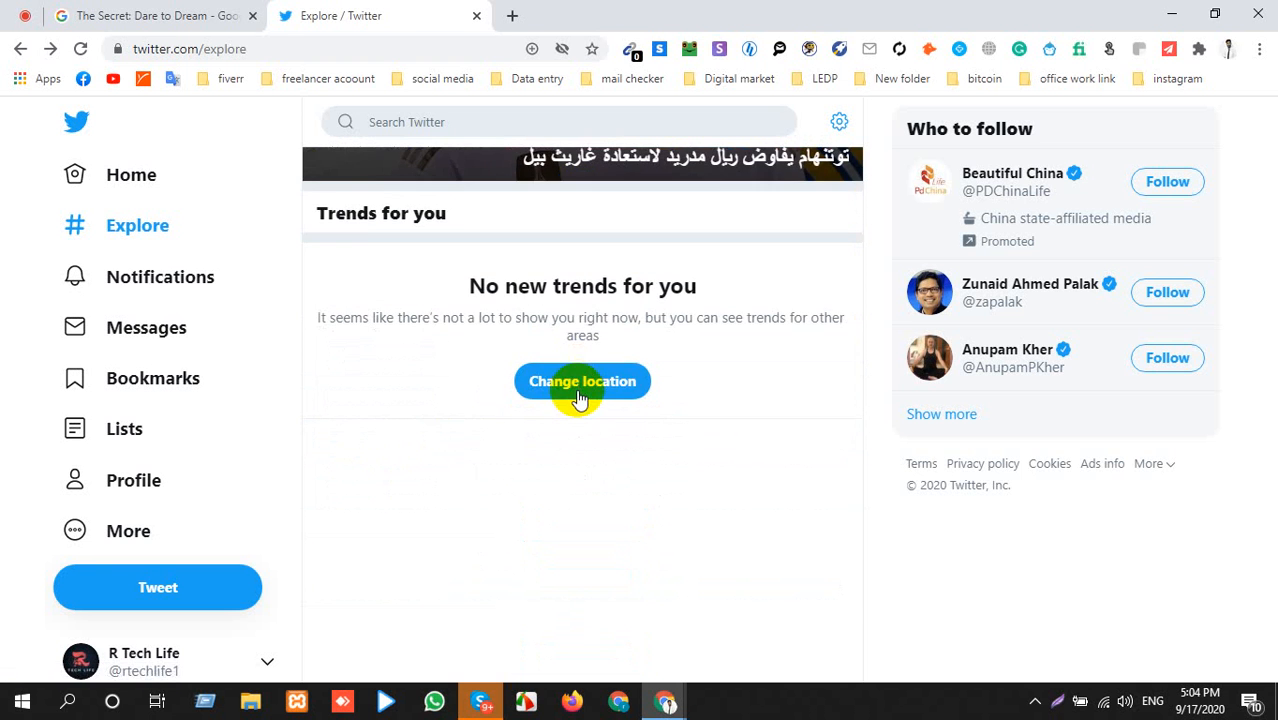
{"action": "left_click", "coordinate": [576, 384]}
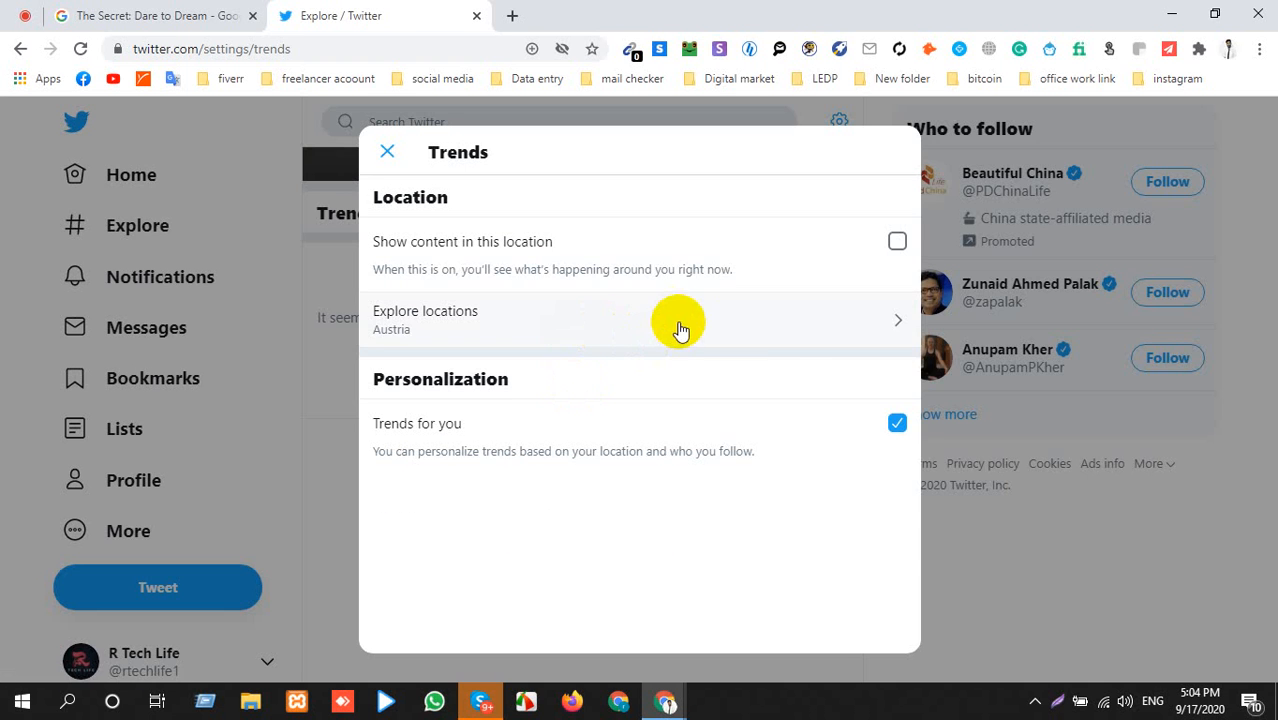
{"action": "left_click", "coordinate": [388, 153]}
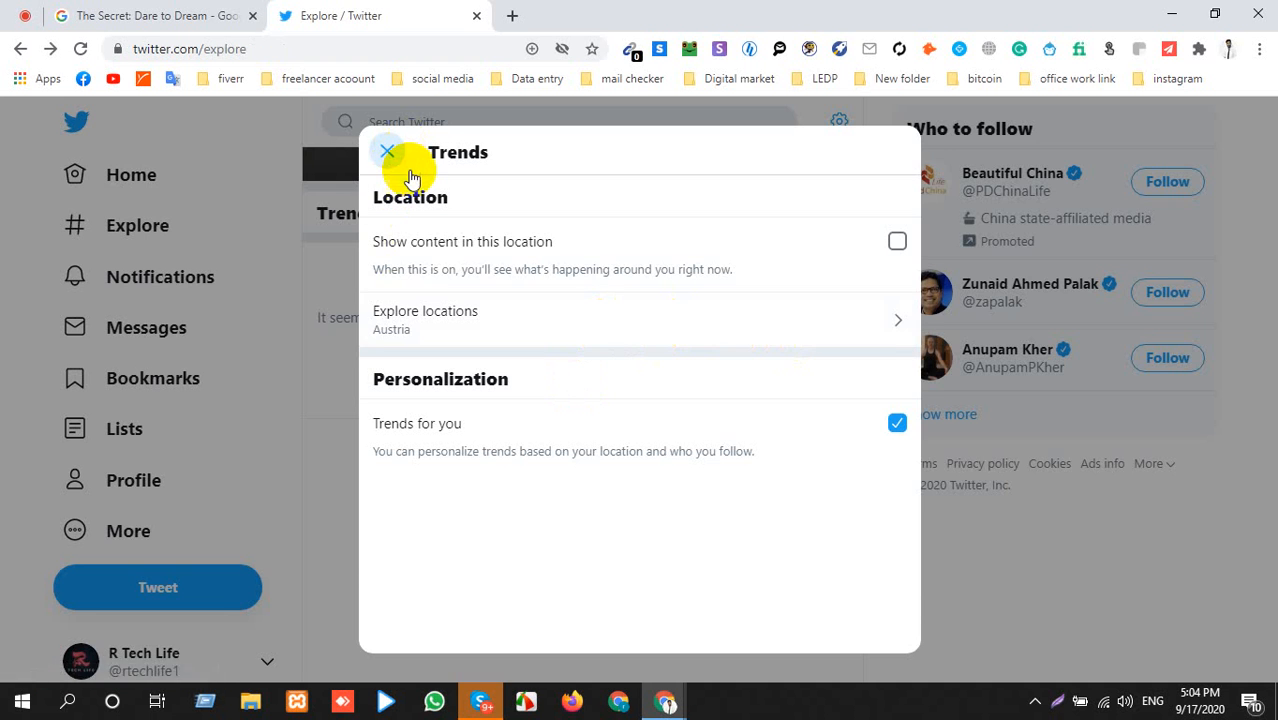
Change the Explore location for the trends to Armenia.
{"action": "scroll", "coordinate": [561, 383], "scroll_direction": "down", "scroll_amount": 2}
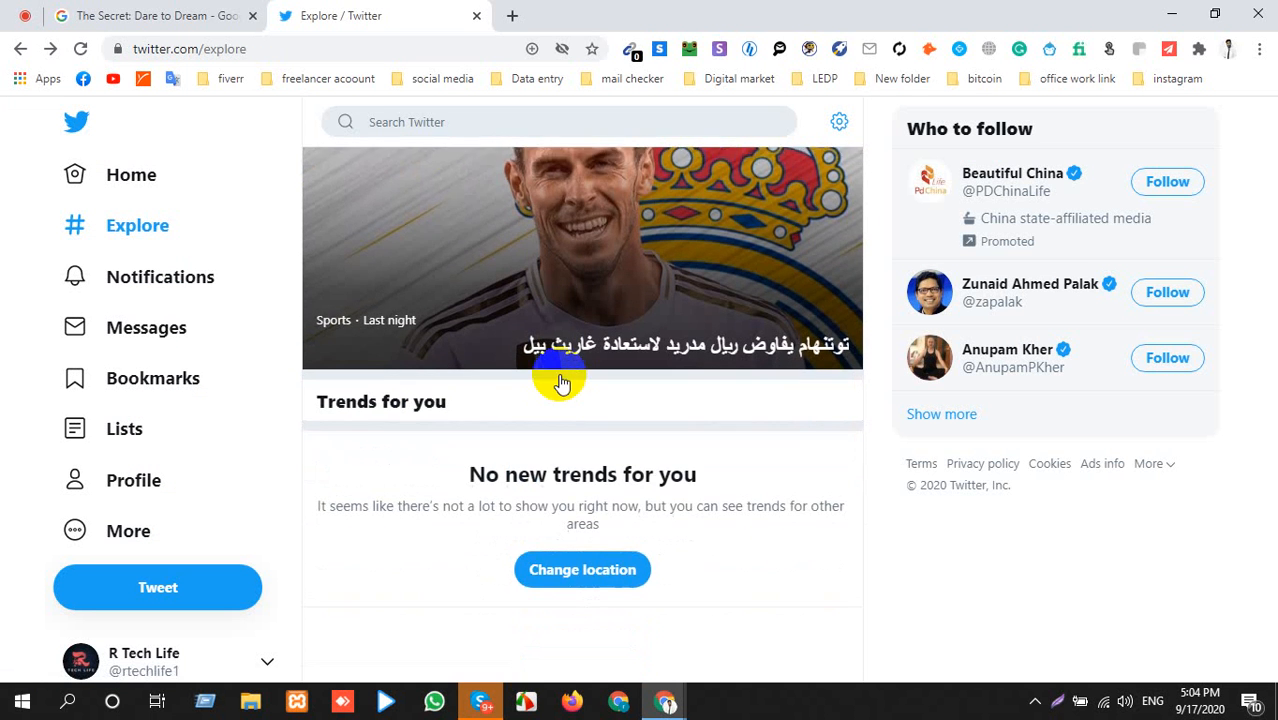
{"action": "left_click", "coordinate": [572, 478]}
{"action": "left_click", "coordinate": [731, 313]}
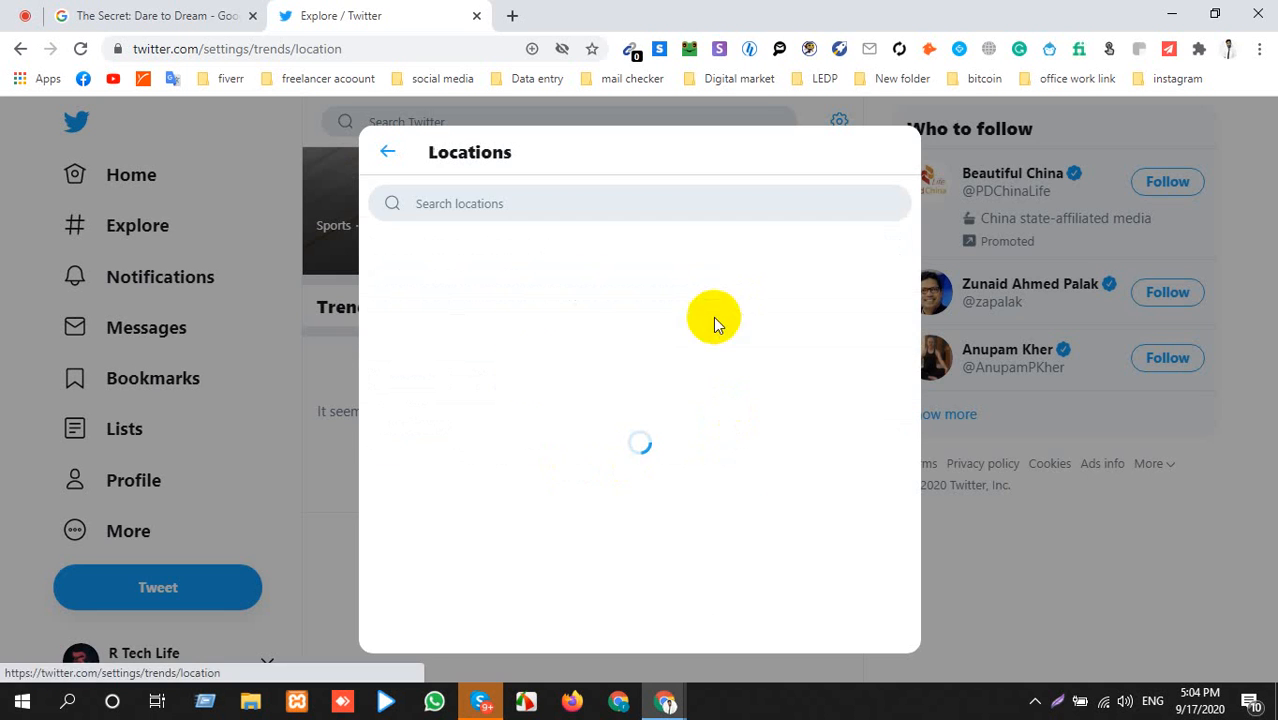
{"action": "scroll", "coordinate": [440, 437], "scroll_direction": "down", "scroll_amount": 2}
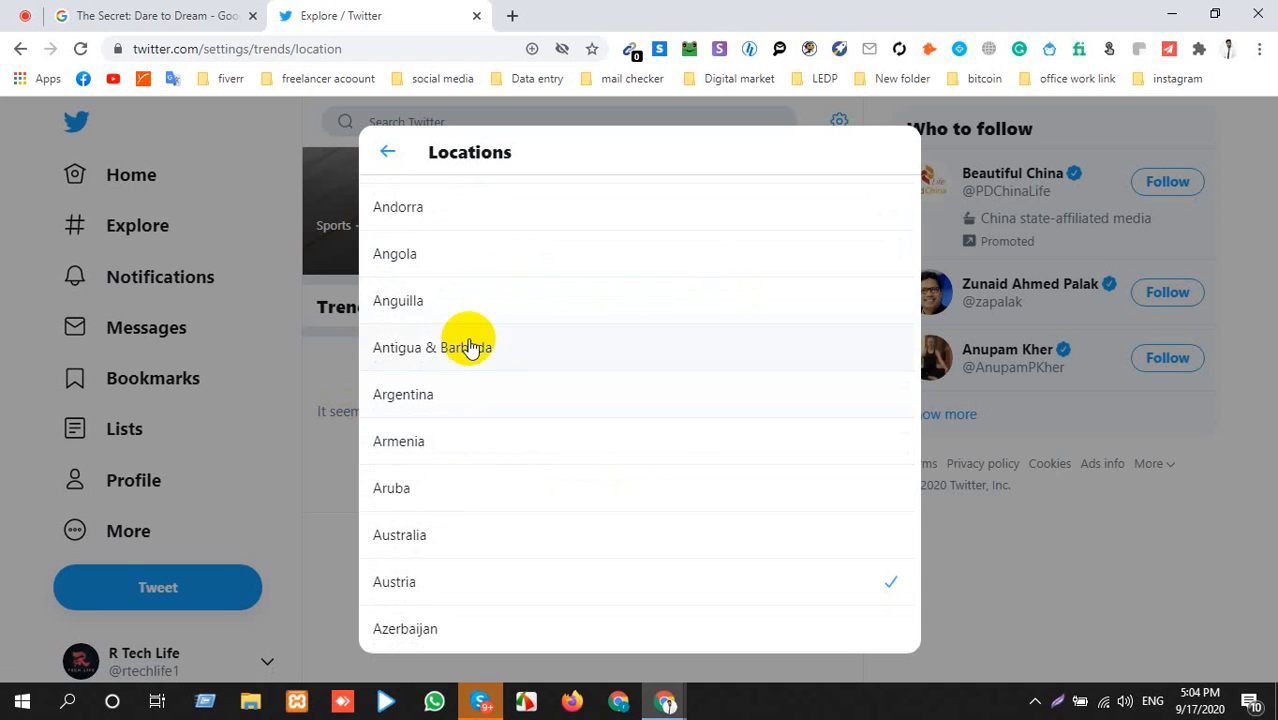
{"action": "scroll", "coordinate": [466, 340], "scroll_direction": "up", "scroll_amount": 2}
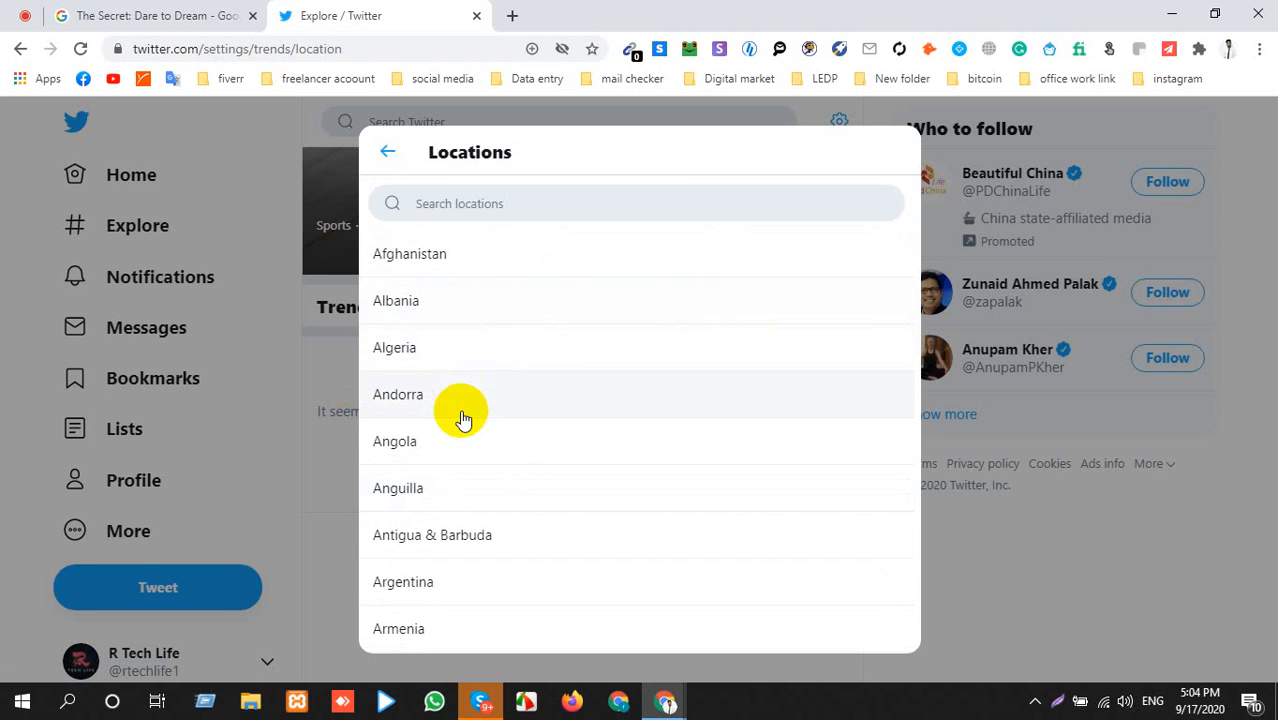
{"action": "scroll", "coordinate": [465, 594], "scroll_direction": "down", "scroll_amount": 1}
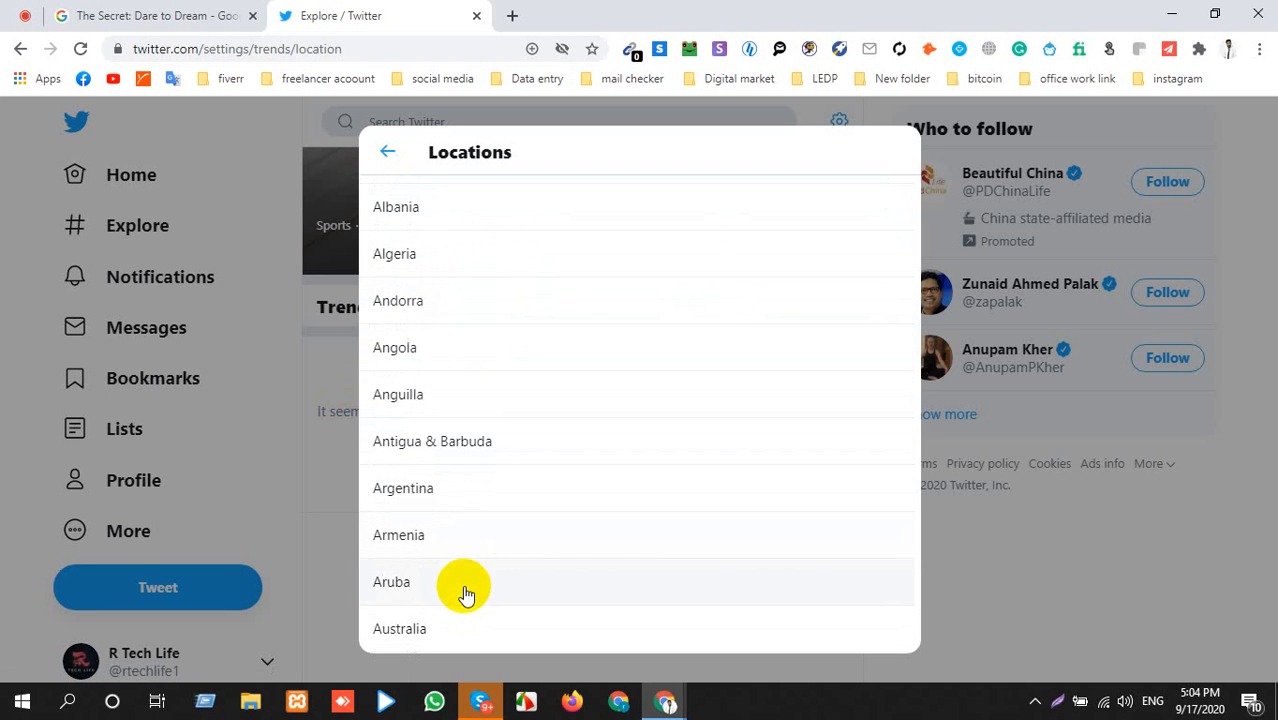
{"action": "left_click", "coordinate": [455, 545]}
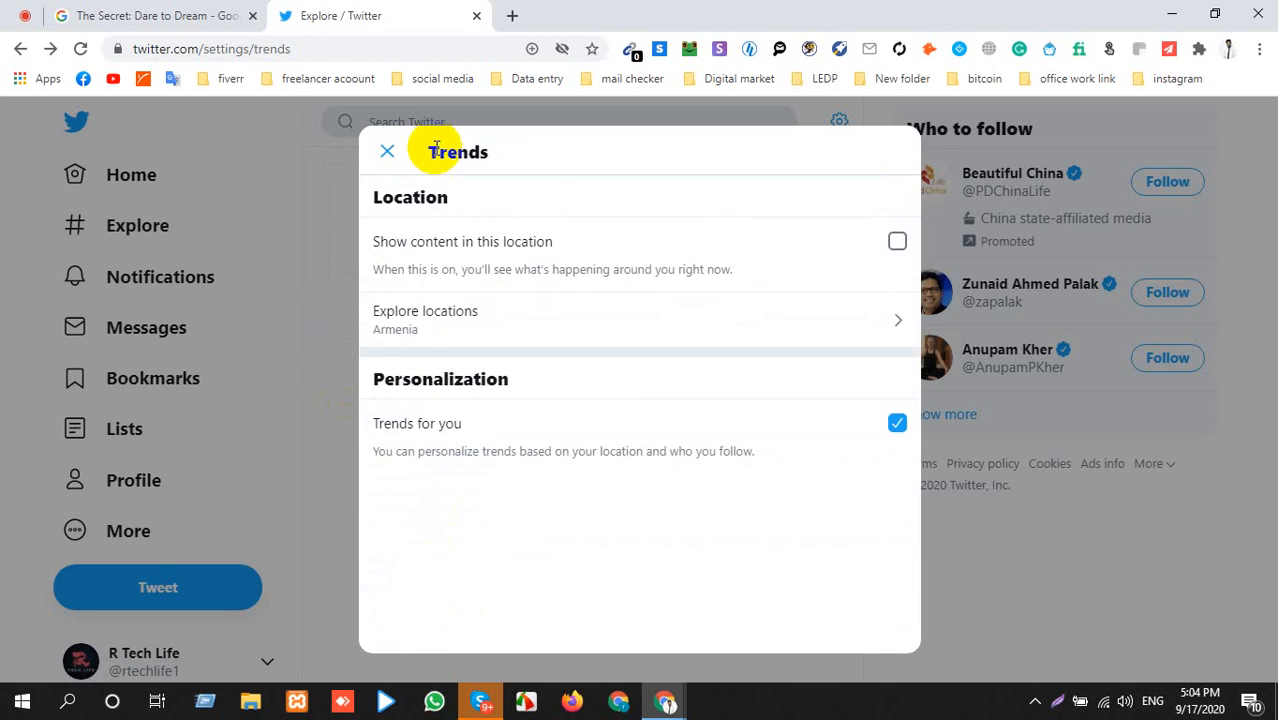
Close the trends settings and check the trends that Explore offers for Armenia.
{"action": "left_click", "coordinate": [388, 154]}
{"action": "scroll", "coordinate": [394, 462], "scroll_direction": "down", "scroll_amount": 3}
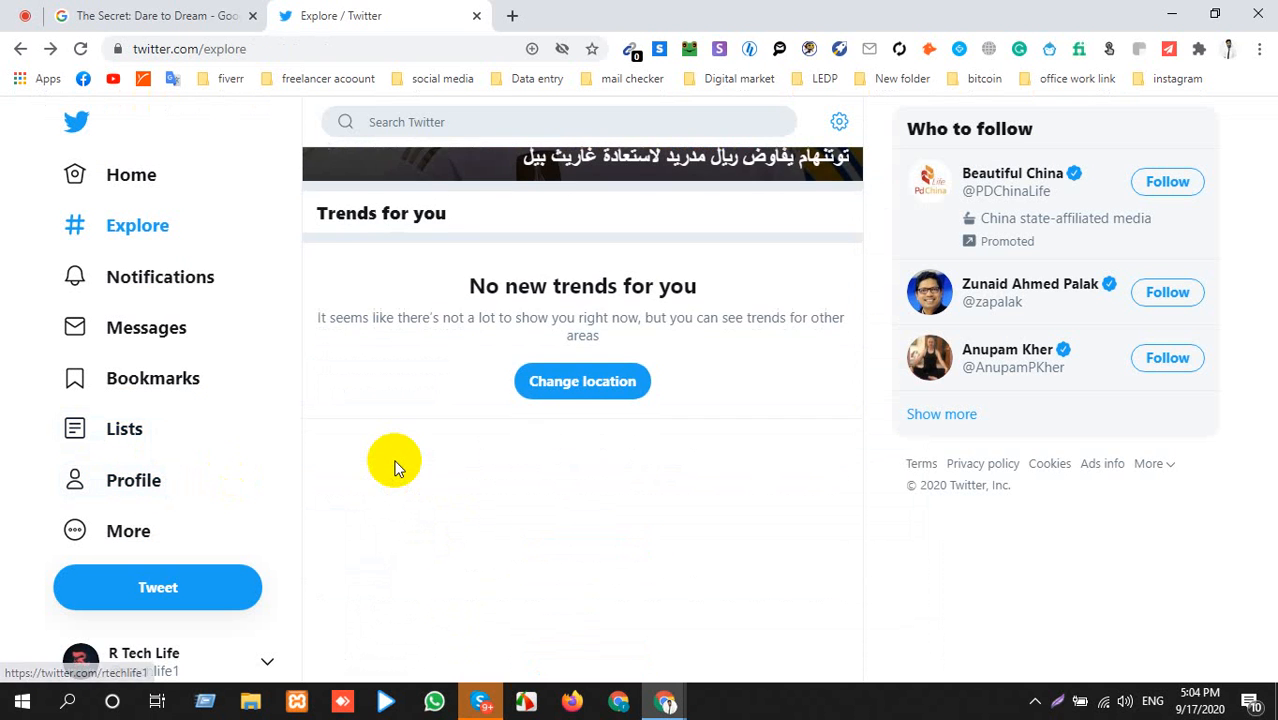
{"action": "scroll", "coordinate": [479, 434], "scroll_direction": "up", "scroll_amount": 3}
Change the Explore location for the trends to Germany.
{"action": "left_click", "coordinate": [571, 660]}
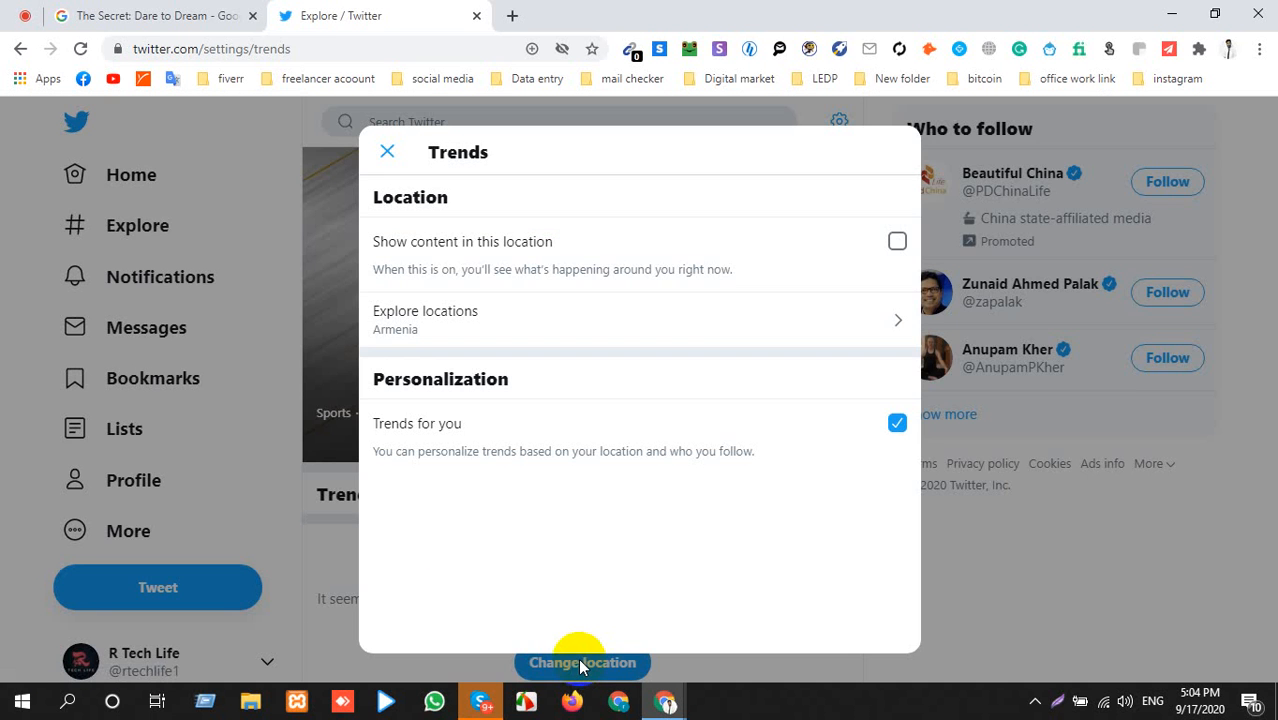
{"action": "left_click", "coordinate": [540, 318]}
{"action": "scroll", "coordinate": [539, 382], "scroll_direction": "down", "scroll_amount": 10}
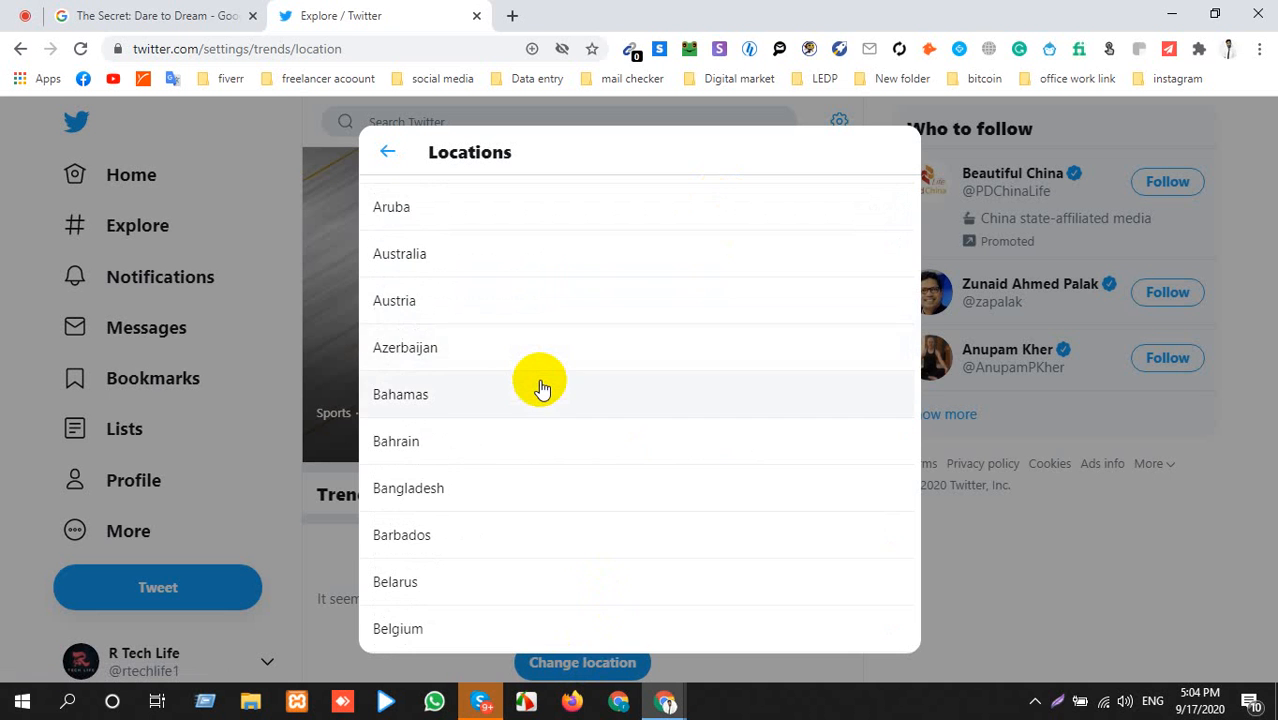
{"action": "scroll", "coordinate": [540, 388], "scroll_direction": "down", "scroll_amount": 1}
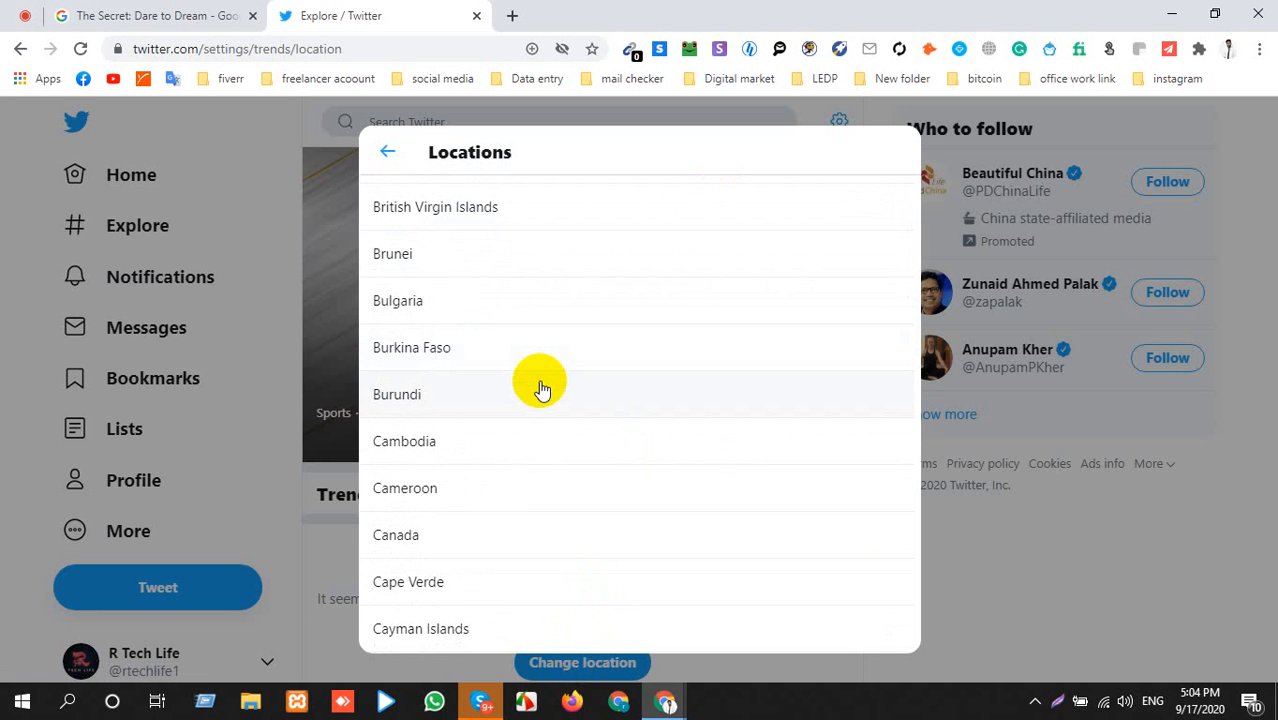
{"action": "scroll", "coordinate": [540, 388], "scroll_direction": "down", "scroll_amount": 3}
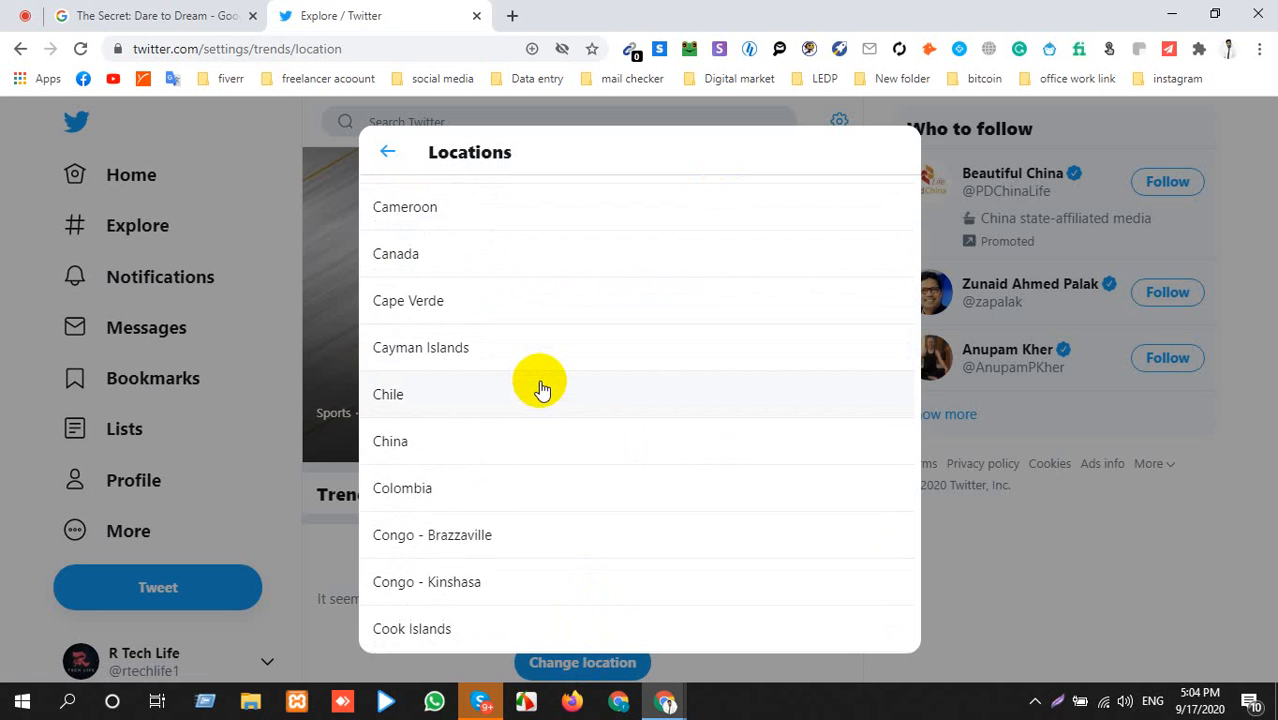
{"action": "scroll", "coordinate": [540, 388], "scroll_direction": "down", "scroll_amount": 4}
{"action": "scroll", "coordinate": [540, 388], "scroll_direction": "down", "scroll_amount": 9}
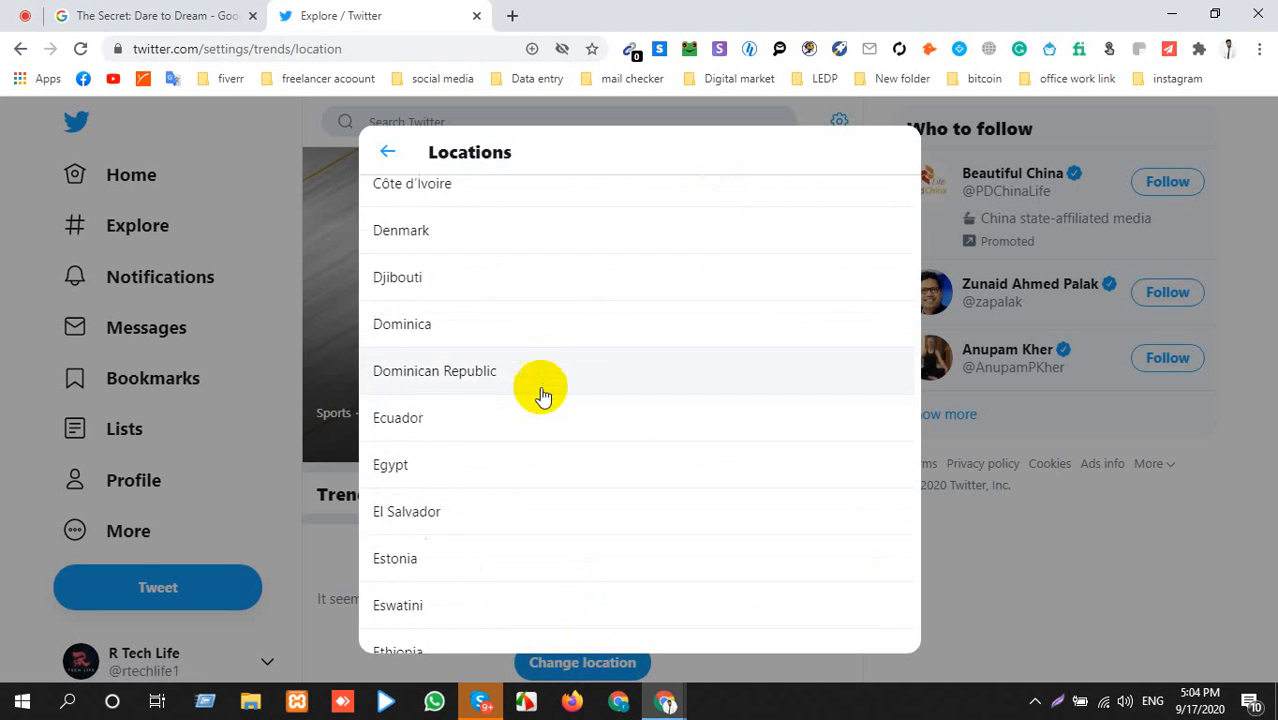
{"action": "scroll", "coordinate": [563, 420], "scroll_direction": "down", "scroll_amount": 5}
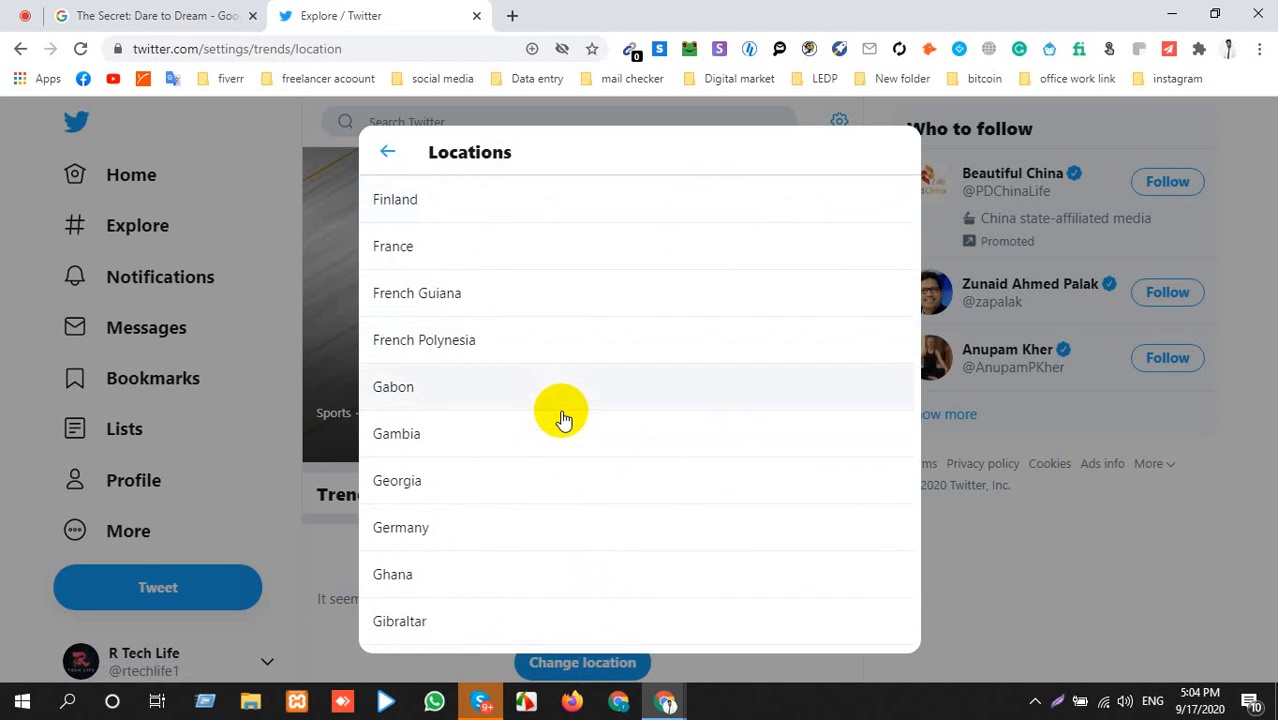
{"action": "left_click", "coordinate": [513, 253]}
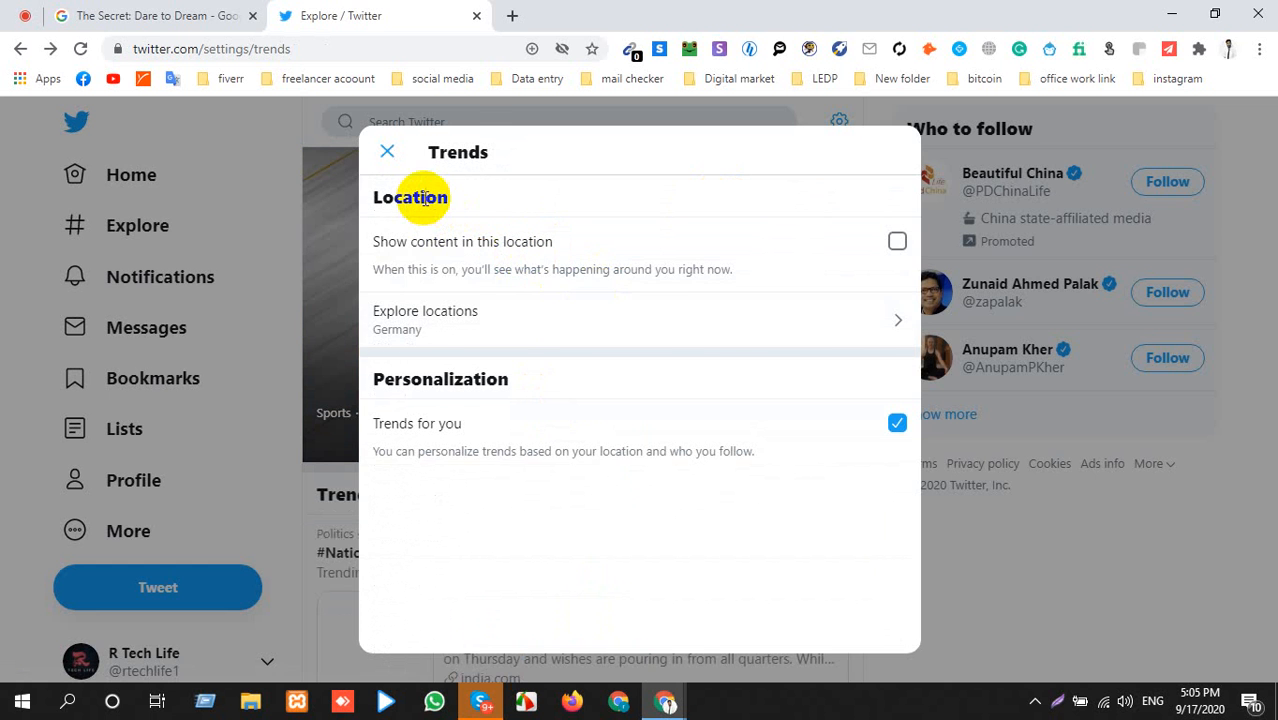
Review the trends offered for Germany in Explore and check the location in the trends settings once more.
{"action": "left_click", "coordinate": [387, 152]}
{"action": "scroll", "coordinate": [300, 537], "scroll_direction": "down", "scroll_amount": 4}
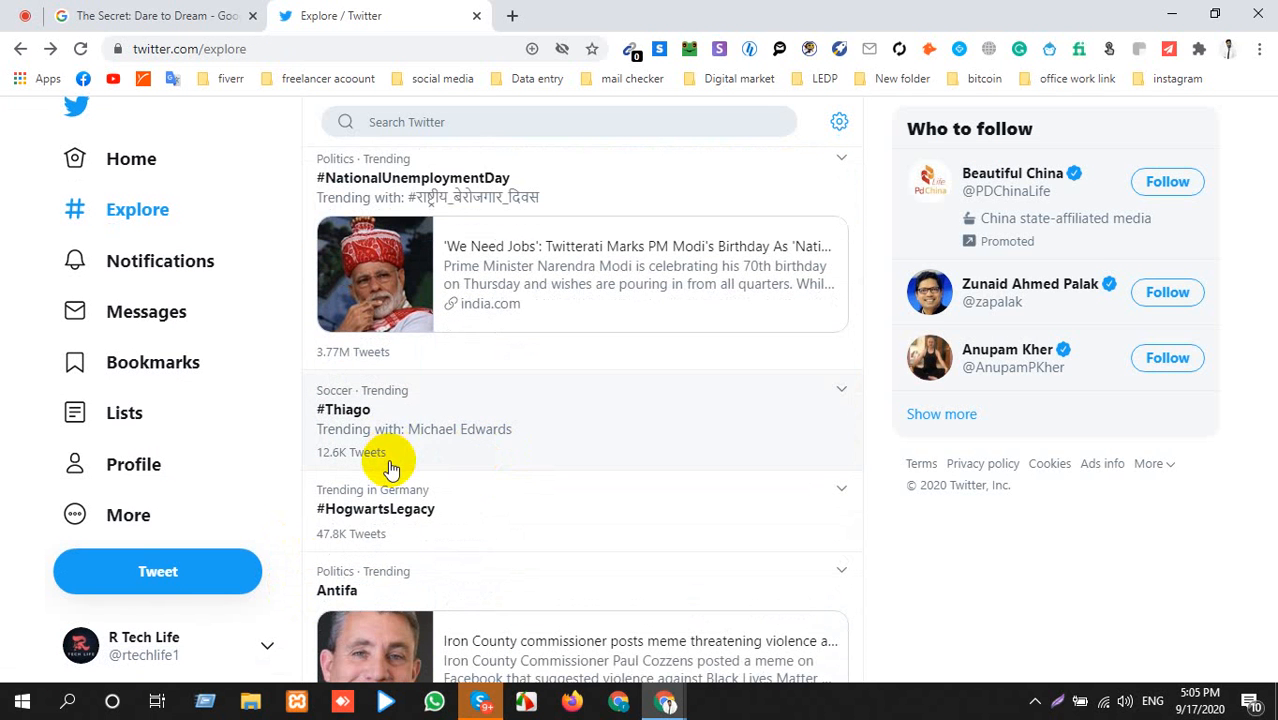
{"action": "scroll", "coordinate": [391, 465], "scroll_direction": "up", "scroll_amount": 2}
{"action": "scroll", "coordinate": [371, 300], "scroll_direction": "up", "scroll_amount": 2}
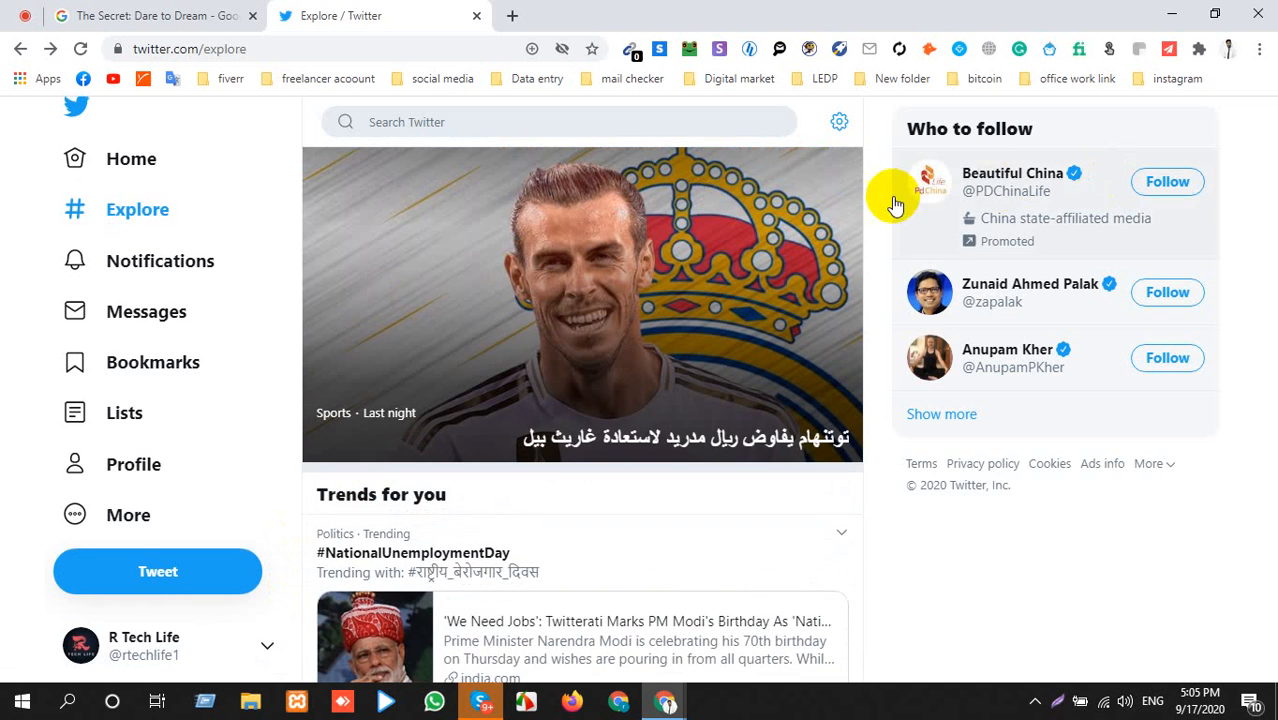
{"action": "left_click", "coordinate": [839, 124]}
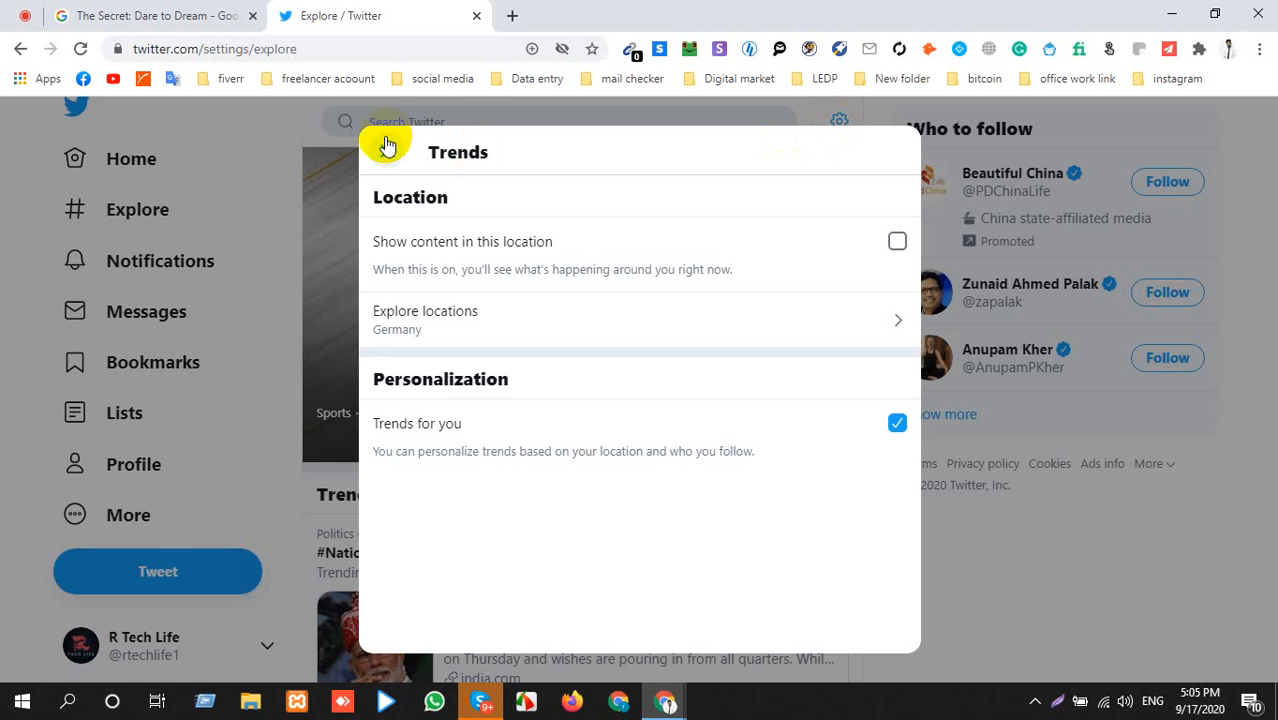
{"action": "left_click", "coordinate": [384, 149]}
Go to the Twitter home feed and look through the recent posts from the followed accounts.
{"action": "left_click", "coordinate": [172, 173]}
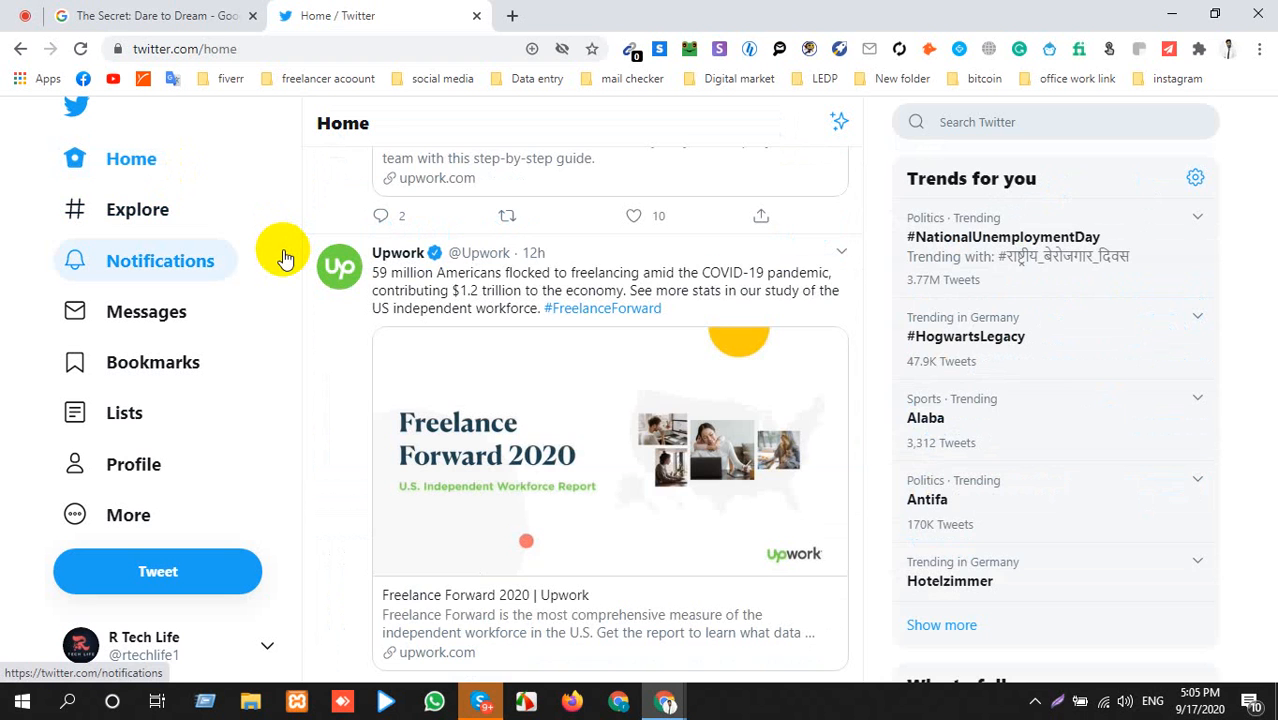
{"action": "scroll", "coordinate": [476, 342], "scroll_direction": "down", "scroll_amount": 8}
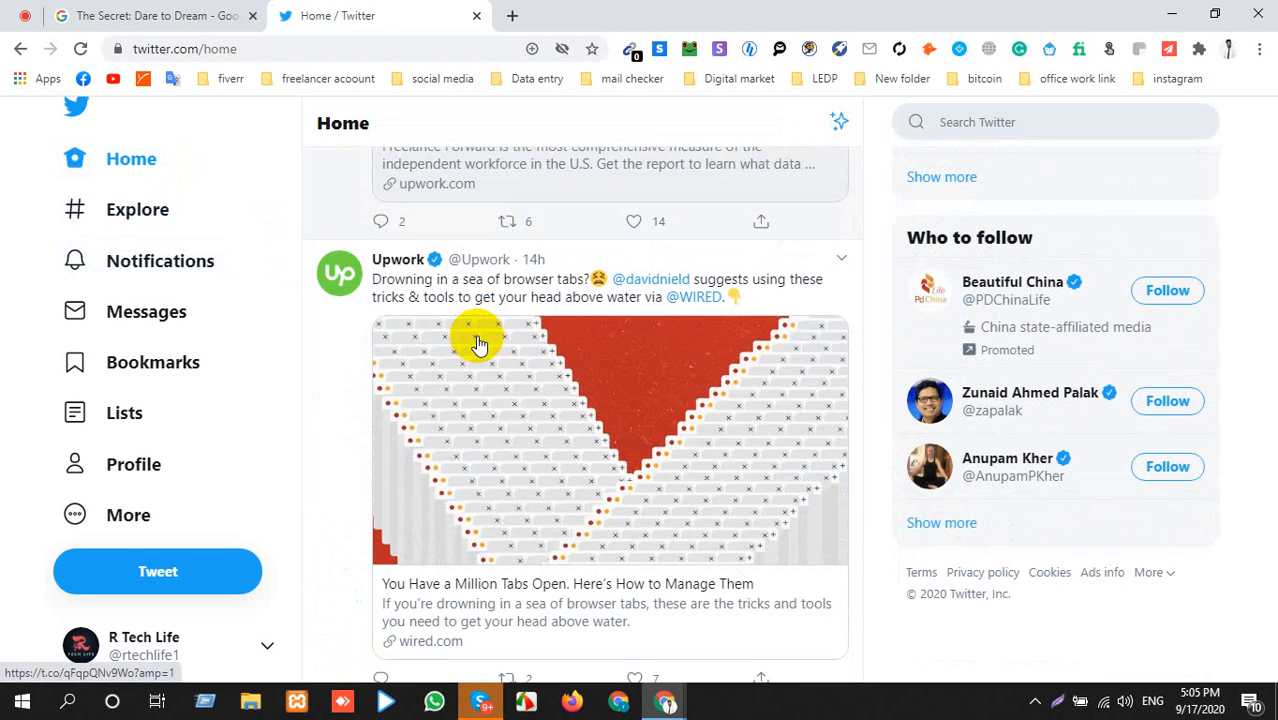
{"action": "scroll", "coordinate": [476, 342], "scroll_direction": "down", "scroll_amount": 2}
{"action": "scroll", "coordinate": [478, 345], "scroll_direction": "down", "scroll_amount": 4}
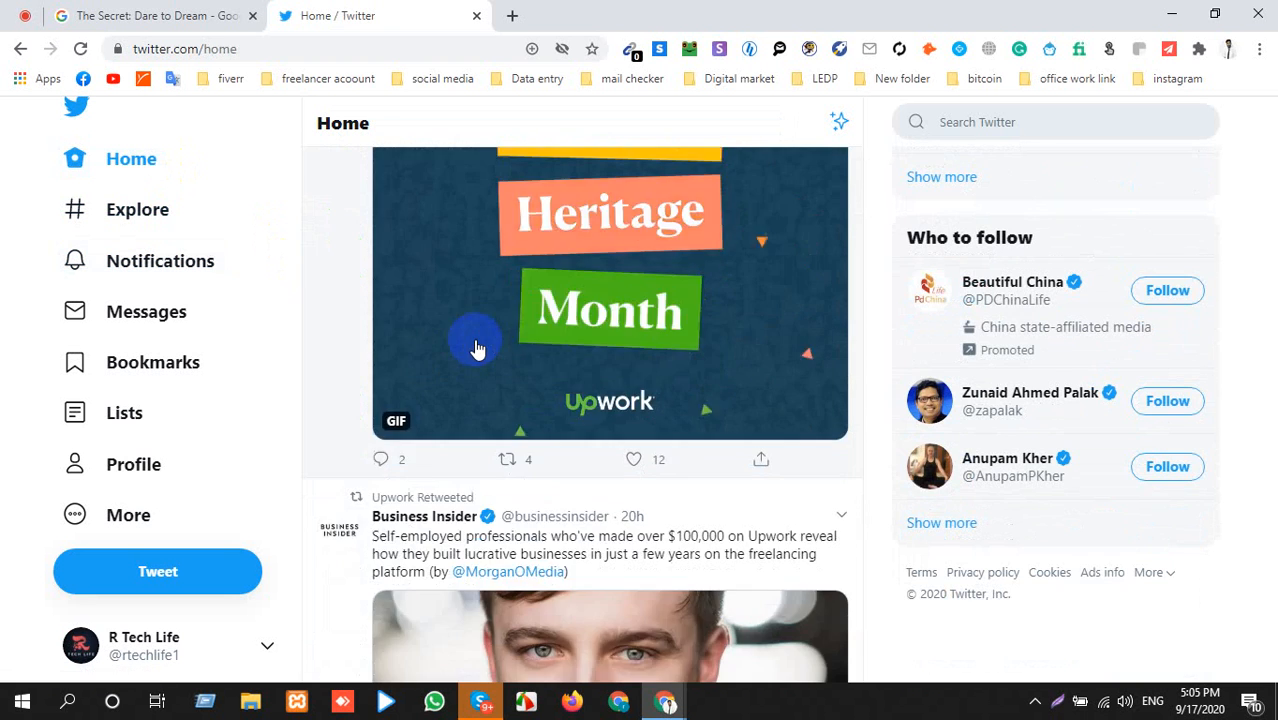
{"action": "scroll", "coordinate": [476, 345], "scroll_direction": "up", "scroll_amount": 2}
{"action": "scroll", "coordinate": [476, 346], "scroll_direction": "down", "scroll_amount": 8}
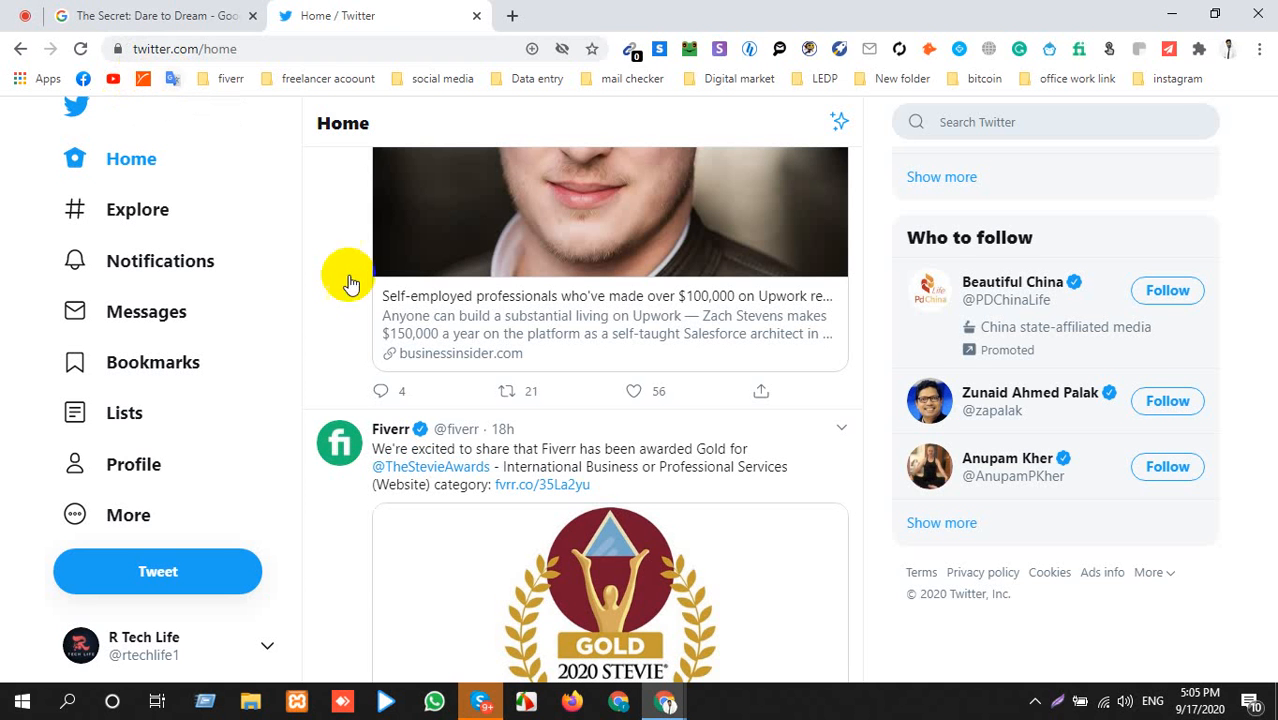
{"action": "scroll", "coordinate": [355, 320], "scroll_direction": "down", "scroll_amount": 3}
{"action": "scroll", "coordinate": [362, 358], "scroll_direction": "up", "scroll_amount": 5}
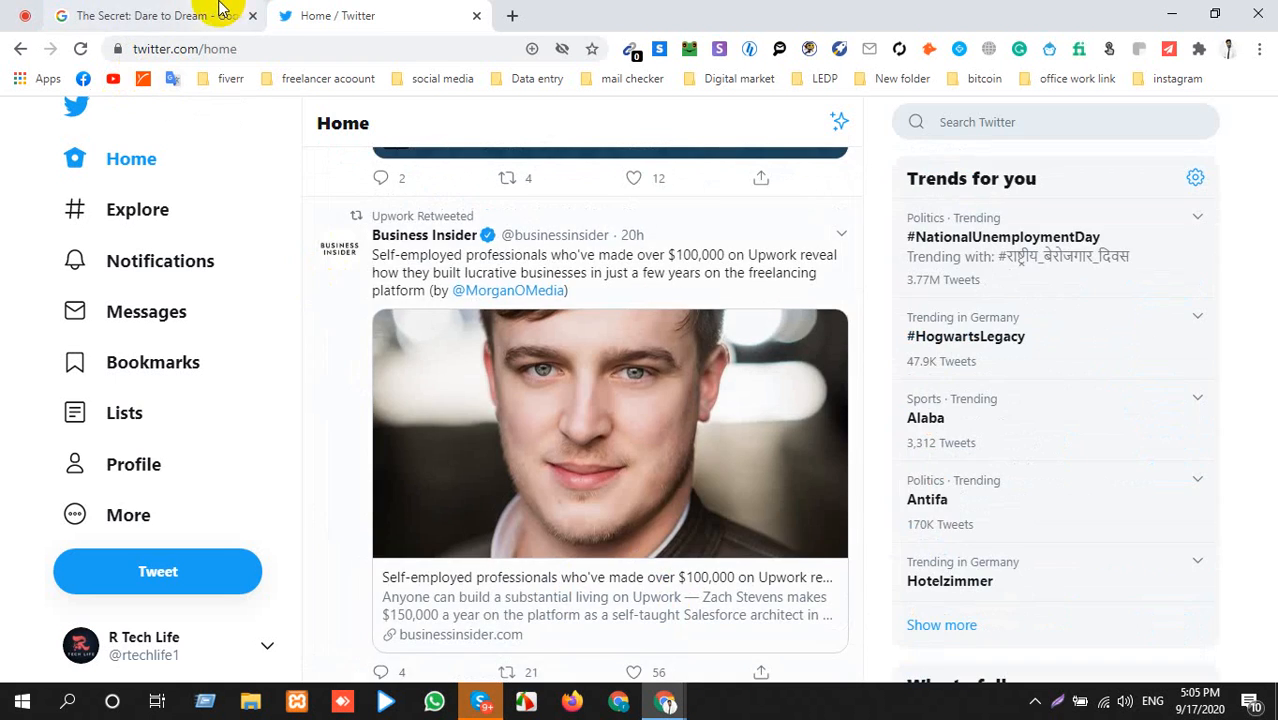
Close the Google search and Twitter pages, and check the chat of the DIN-DM-07 Live Class call.
{"action": "left_click", "coordinate": [145, 16]}
{"action": "left_click", "coordinate": [18, 16]}
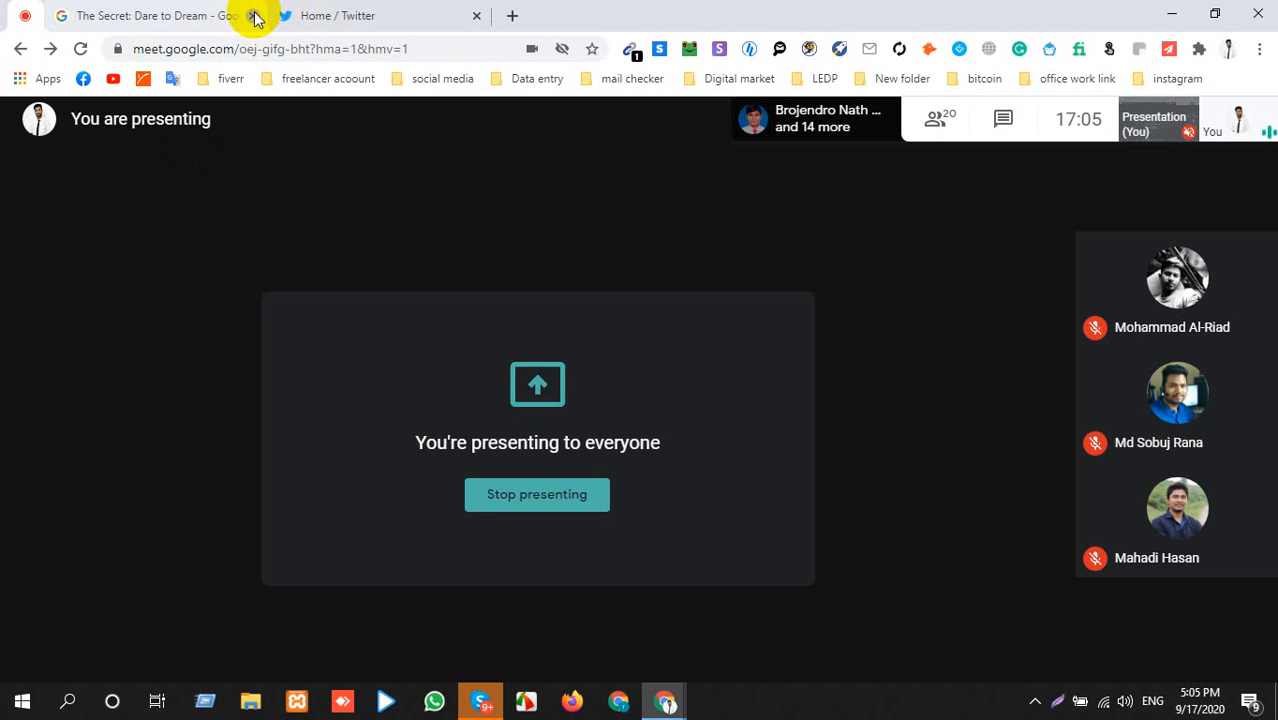
{"action": "left_click", "coordinate": [255, 16]}
{"action": "left_click", "coordinate": [255, 16]}
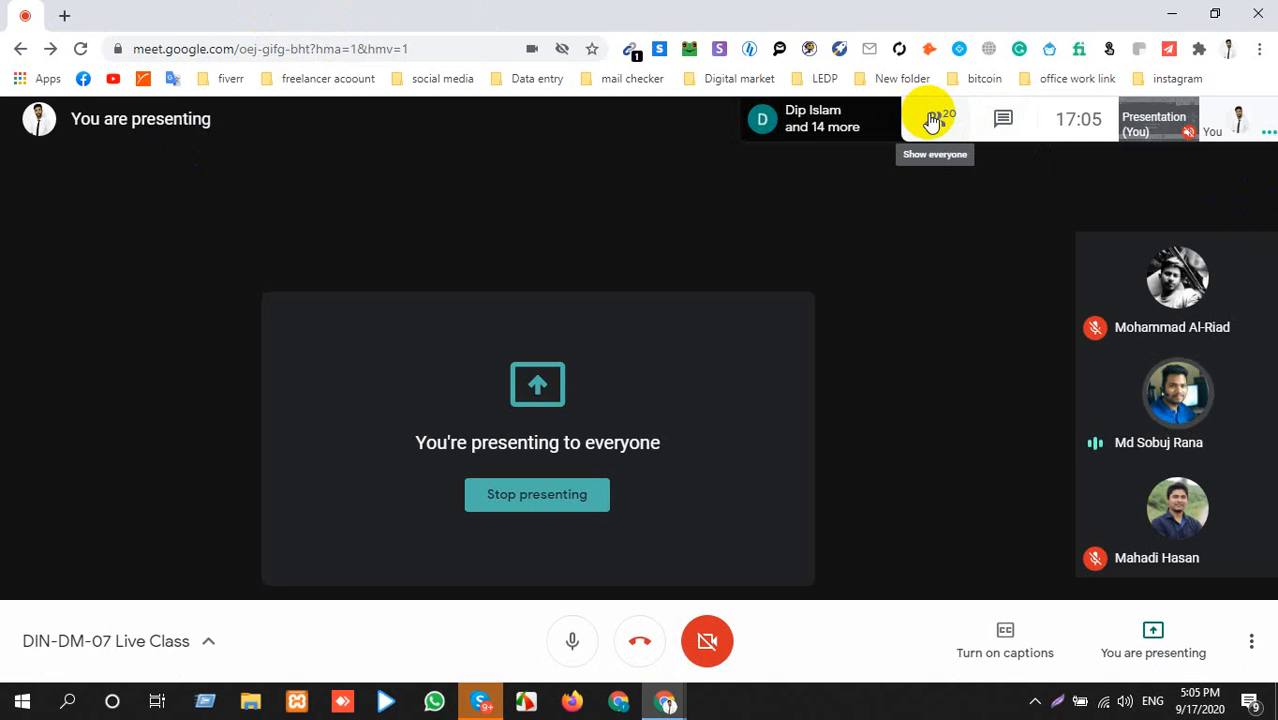
{"action": "left_click", "coordinate": [995, 124]}
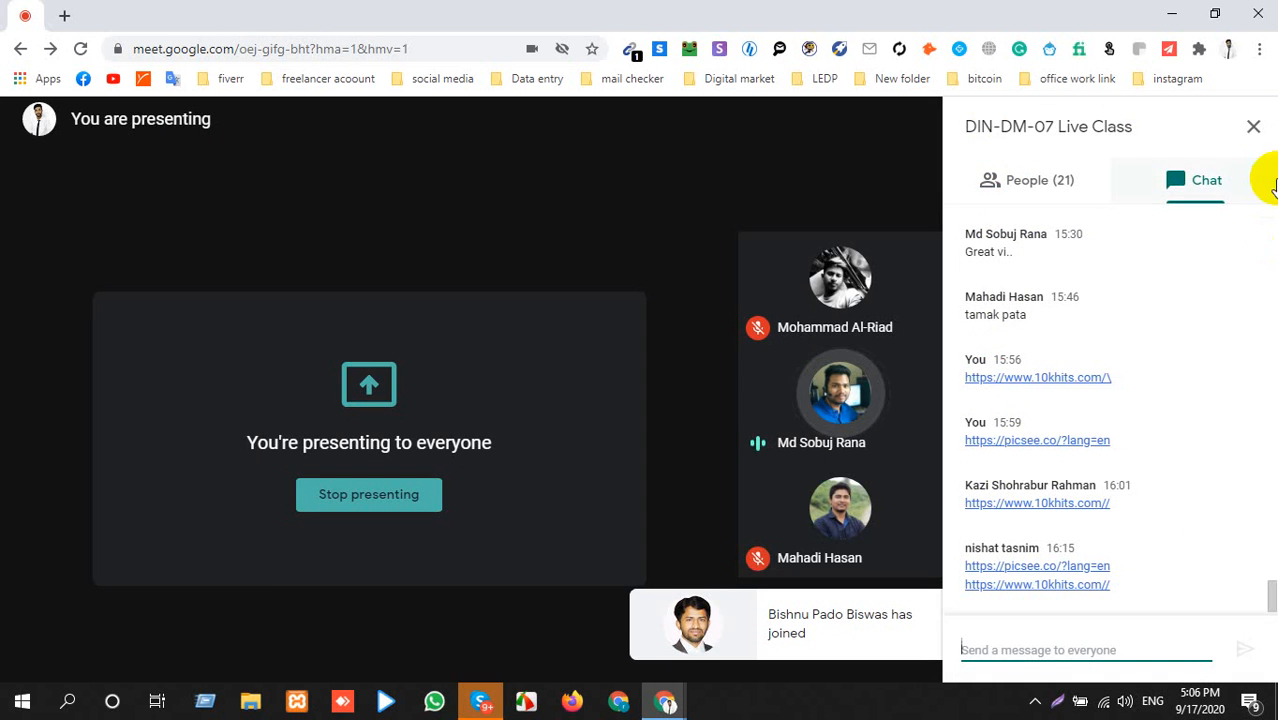
{"action": "left_click", "coordinate": [1253, 126]}
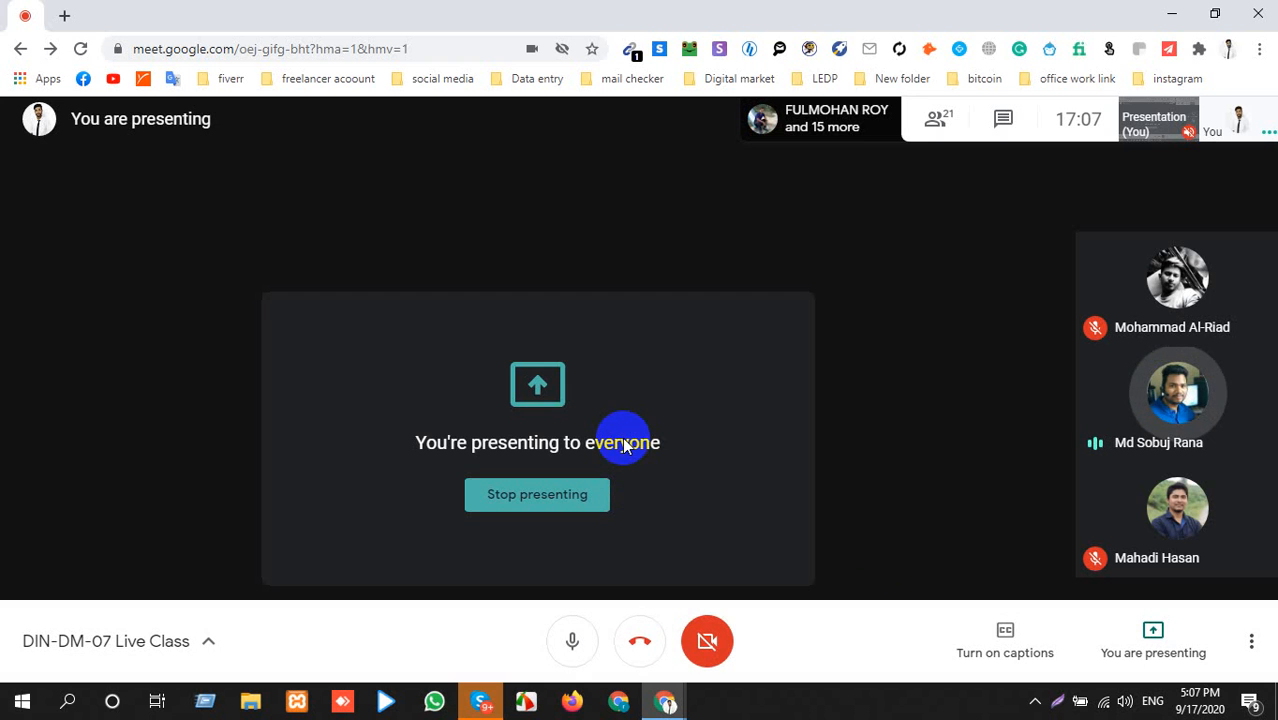
Search Google for "10k hits" on a new browser page.
{"action": "left_click", "coordinate": [62, 14]}
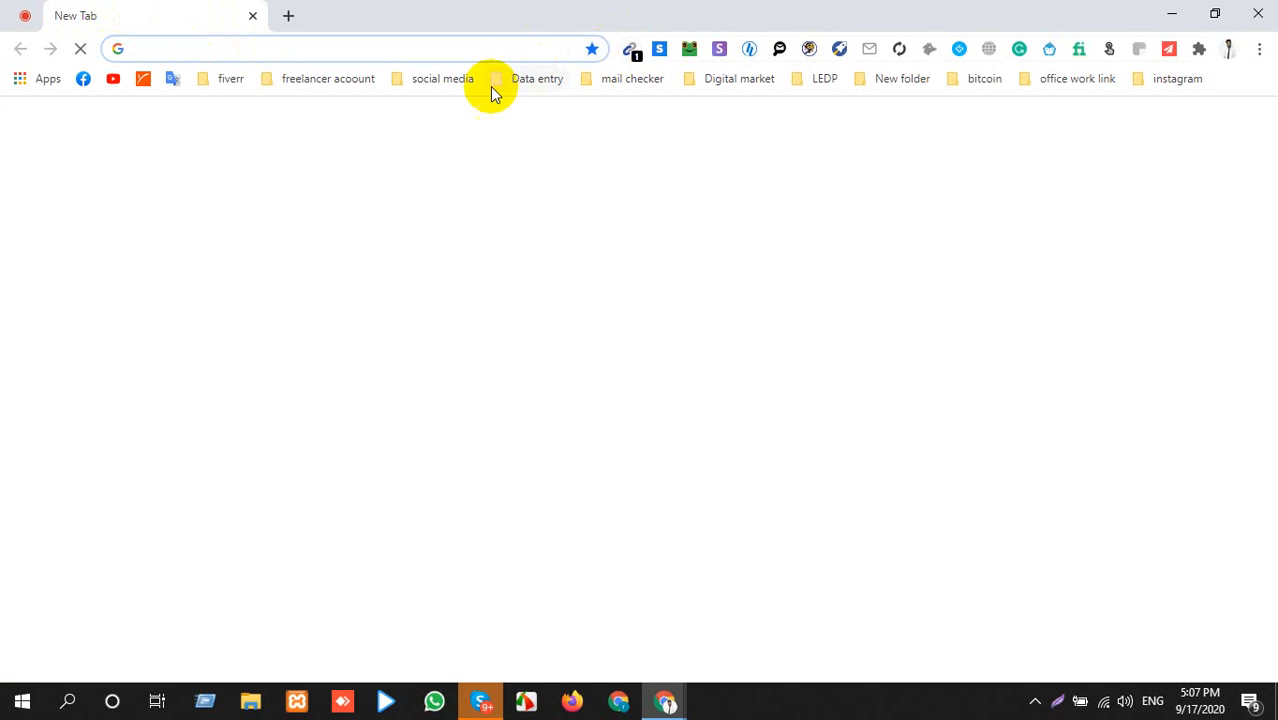
{"action": "type", "text": "10"}
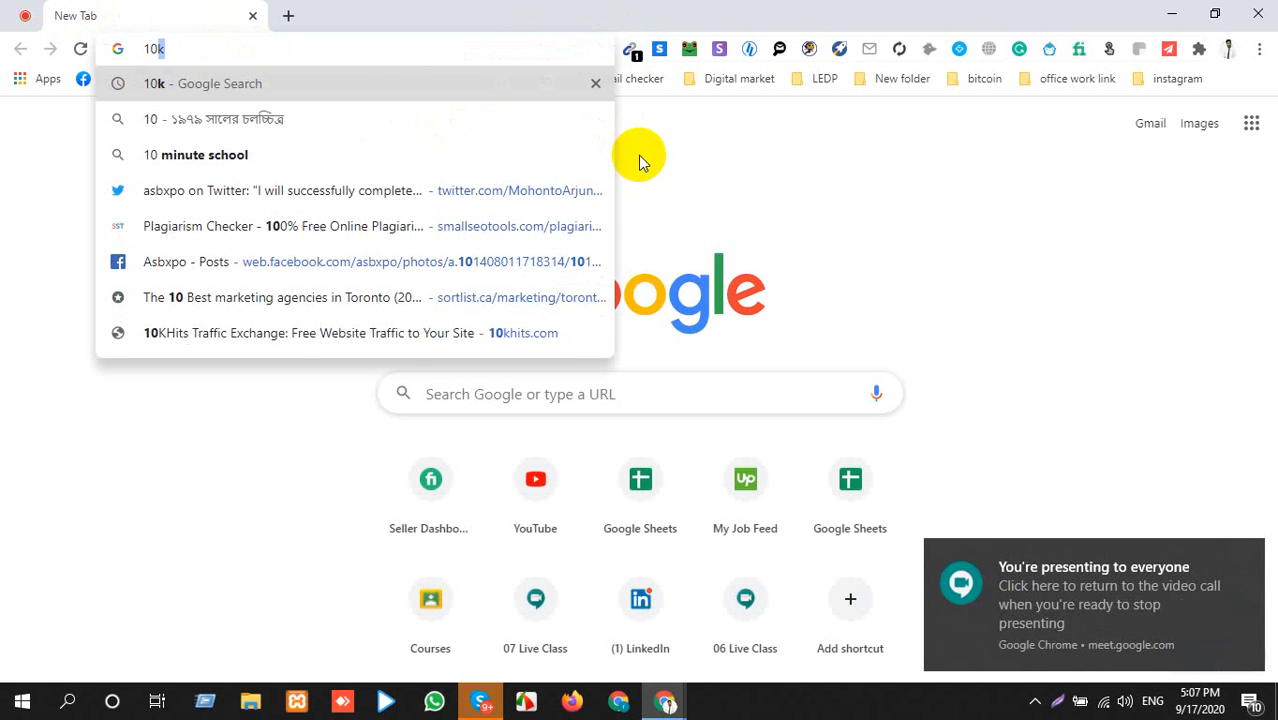
{"action": "type", "text": "k hits"}
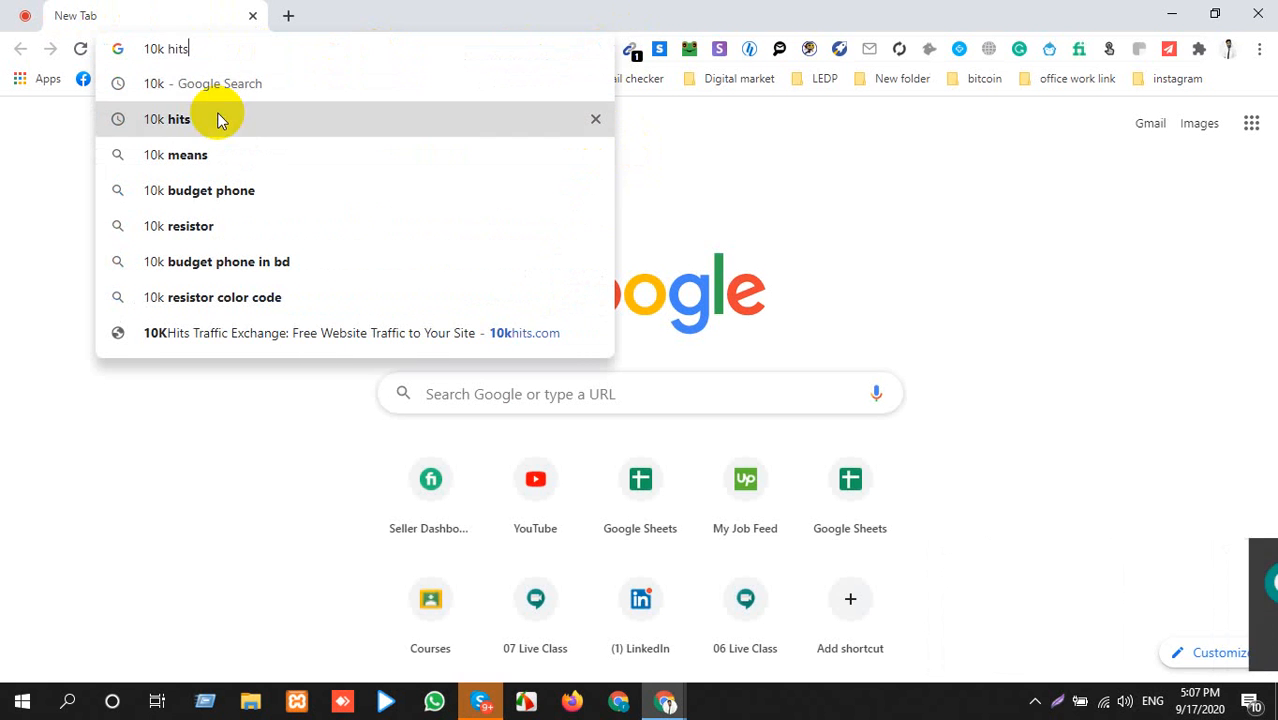
{"action": "left_click", "coordinate": [220, 117]}
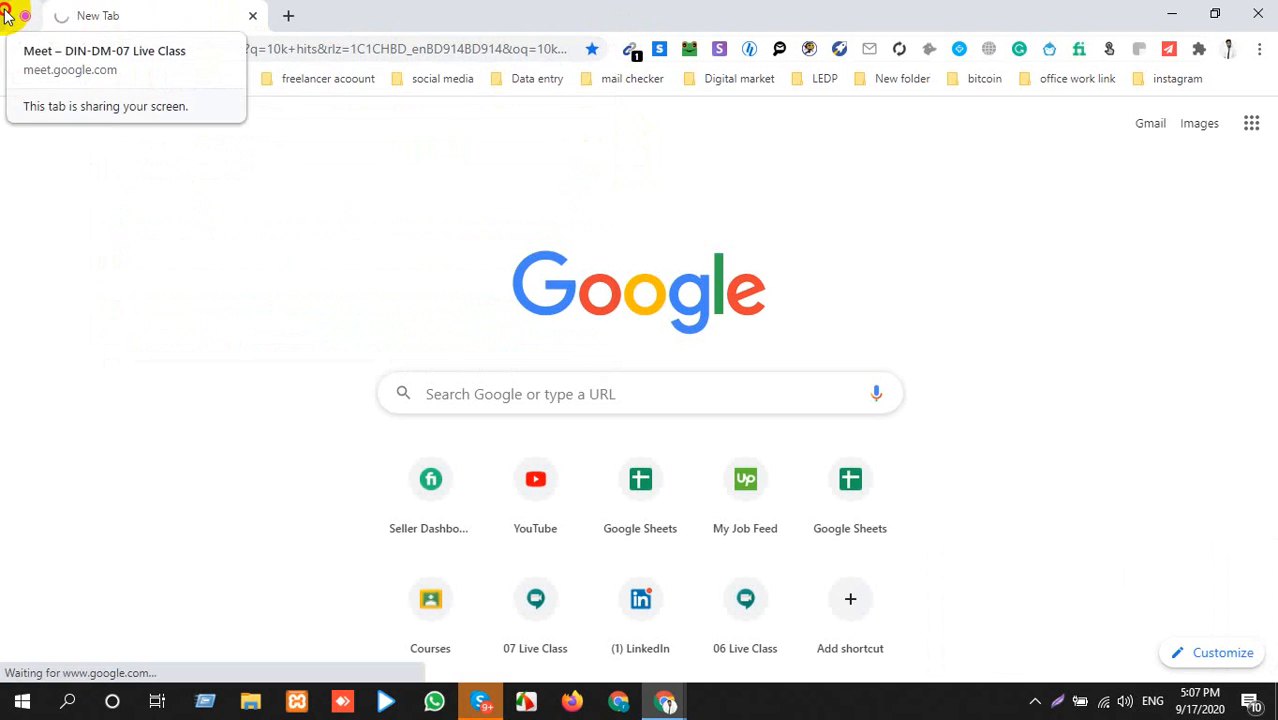
{"action": "left_click", "coordinate": [6, 15]}
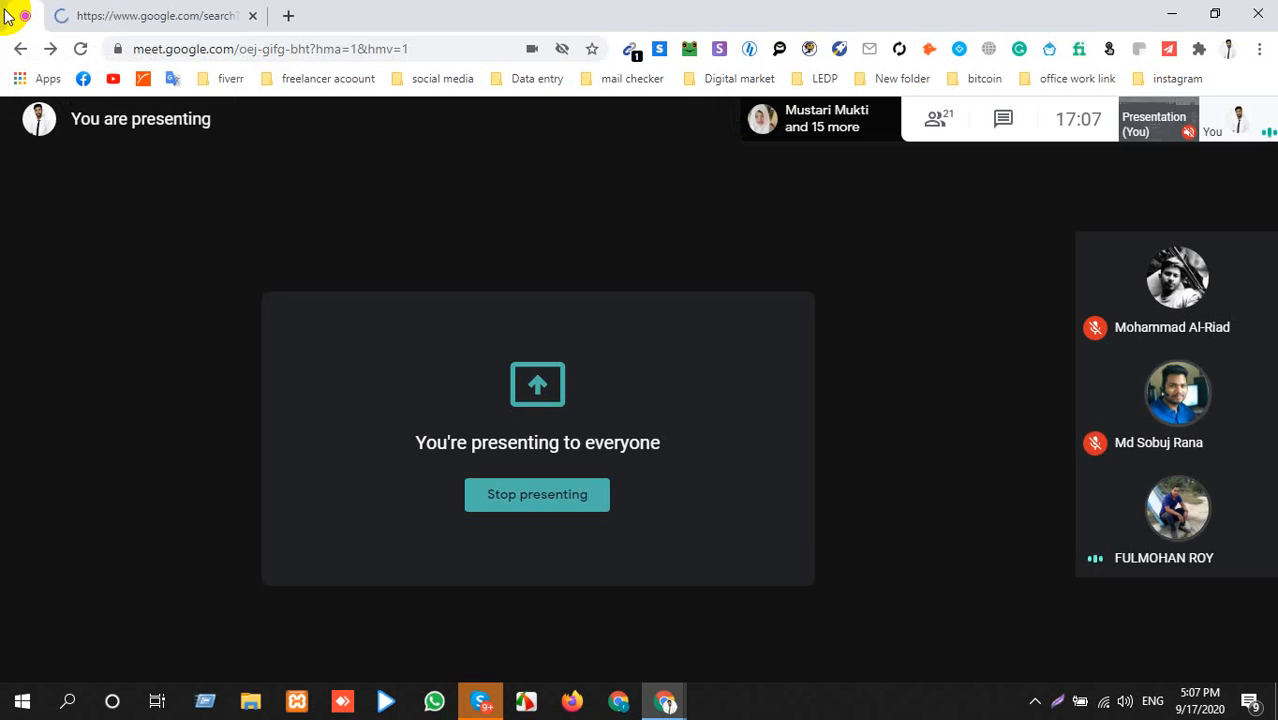
{"action": "left_click", "coordinate": [157, 15]}
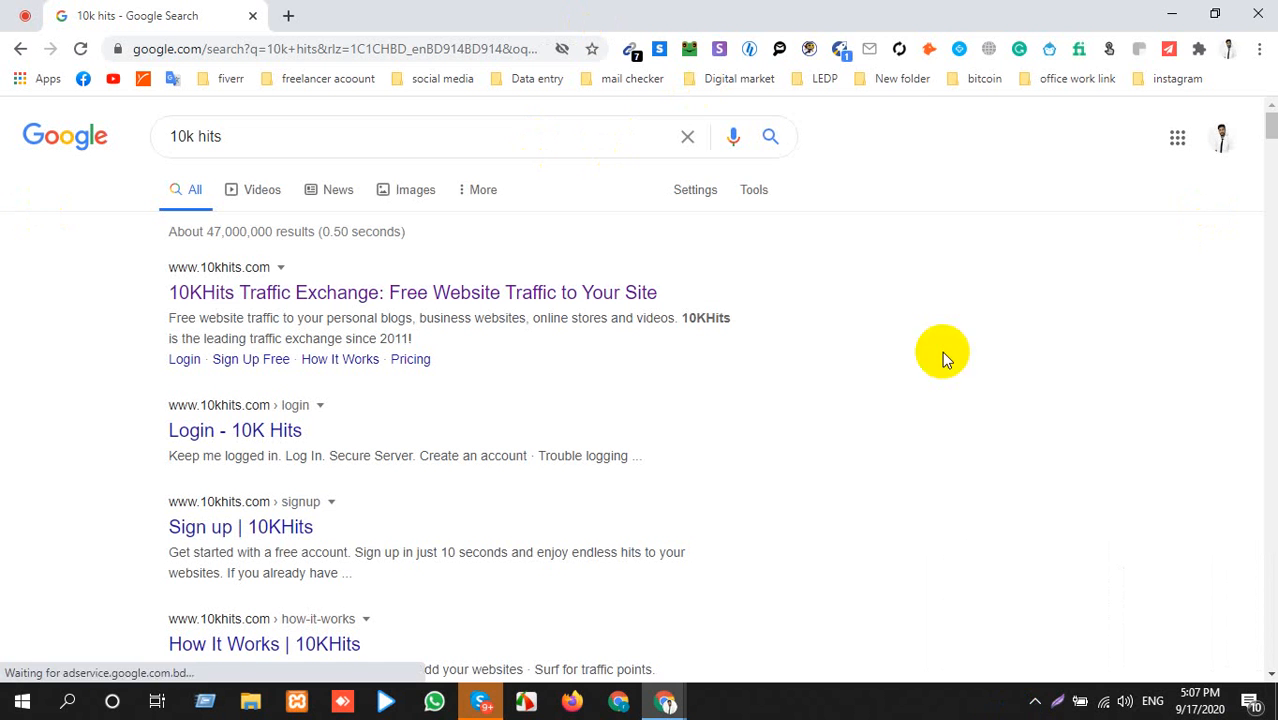
Open the 10KHits Traffic Exchange site from the search results and go to its login page.
{"action": "left_click", "coordinate": [335, 291]}
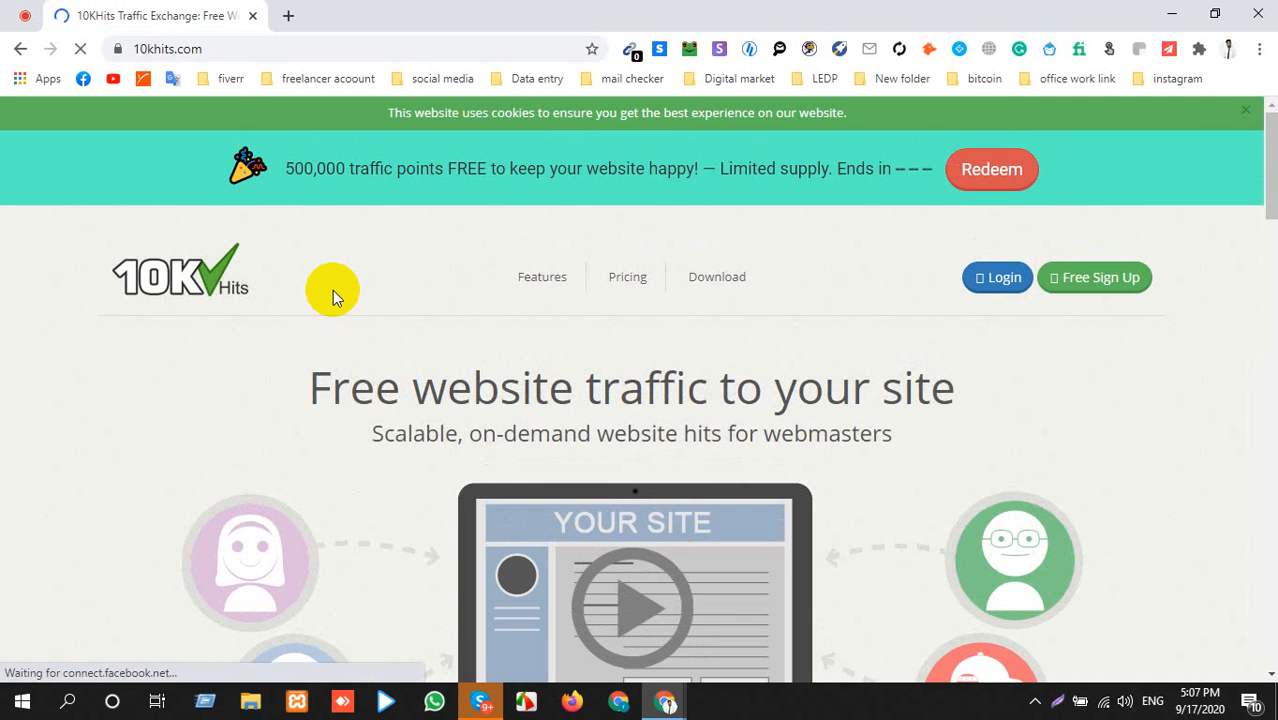
{"action": "left_click", "coordinate": [10, 12]}
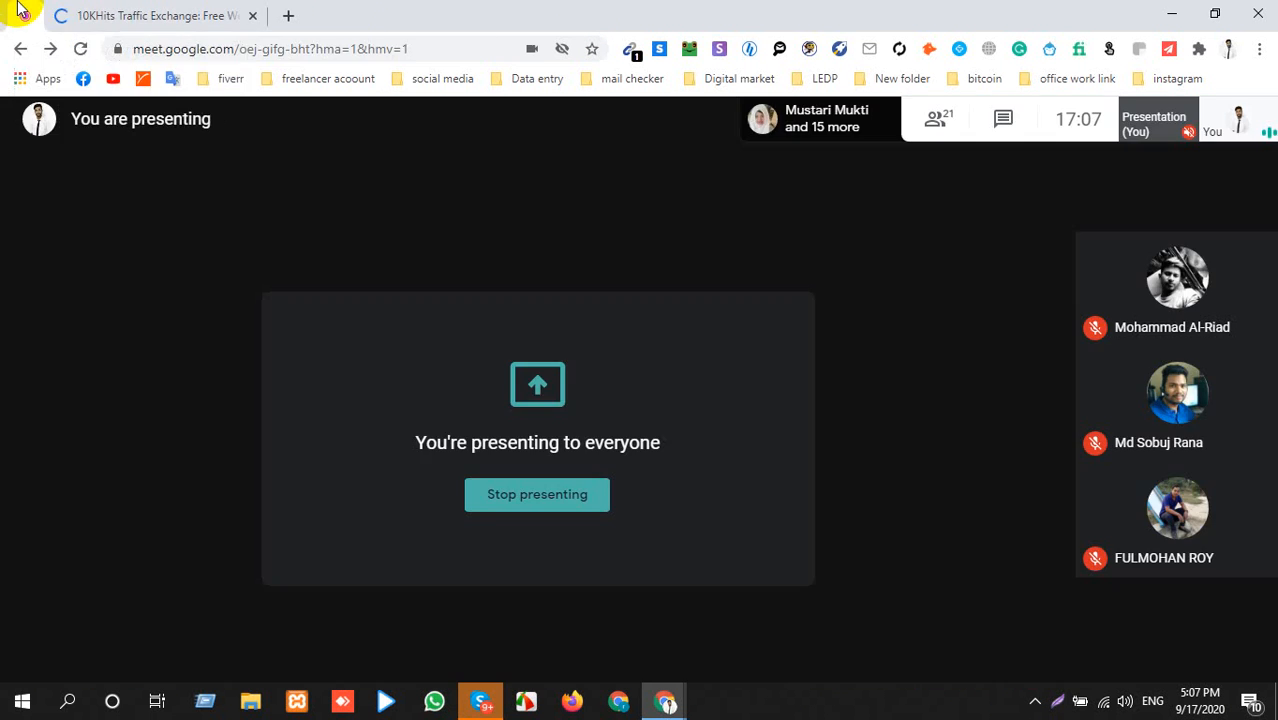
{"action": "left_click", "coordinate": [177, 14]}
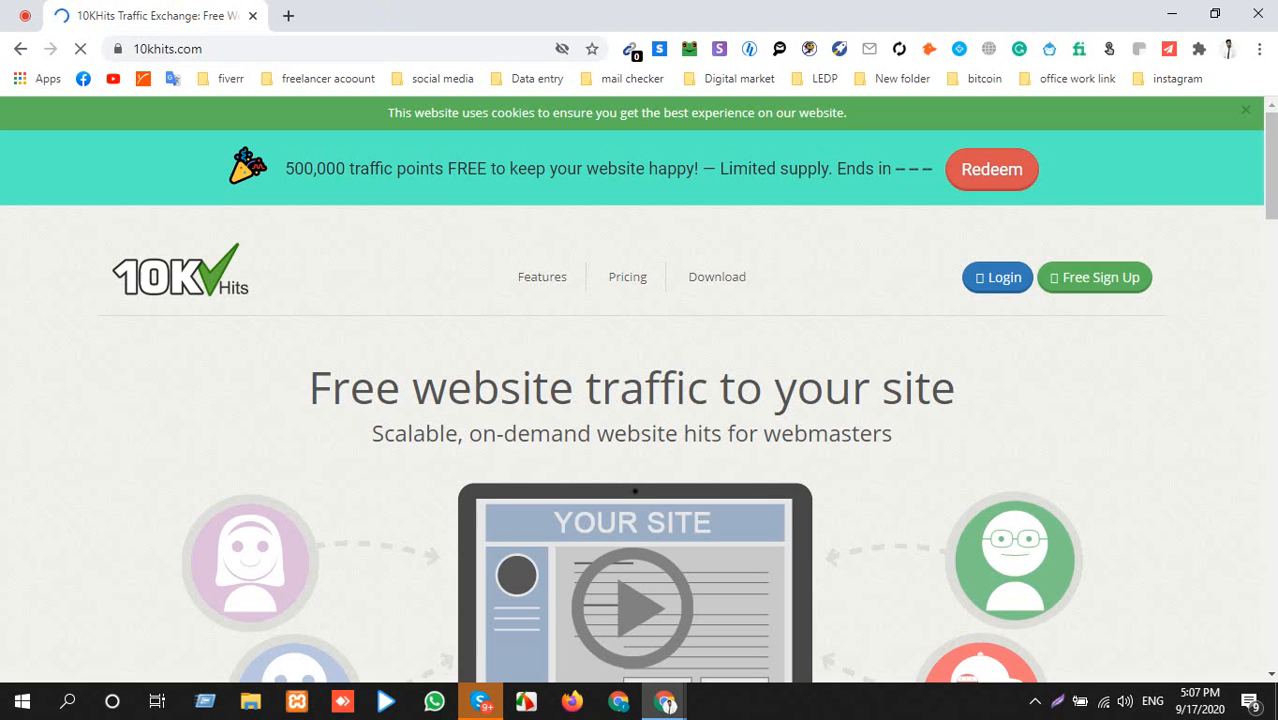
{"action": "left_click", "coordinate": [998, 281]}
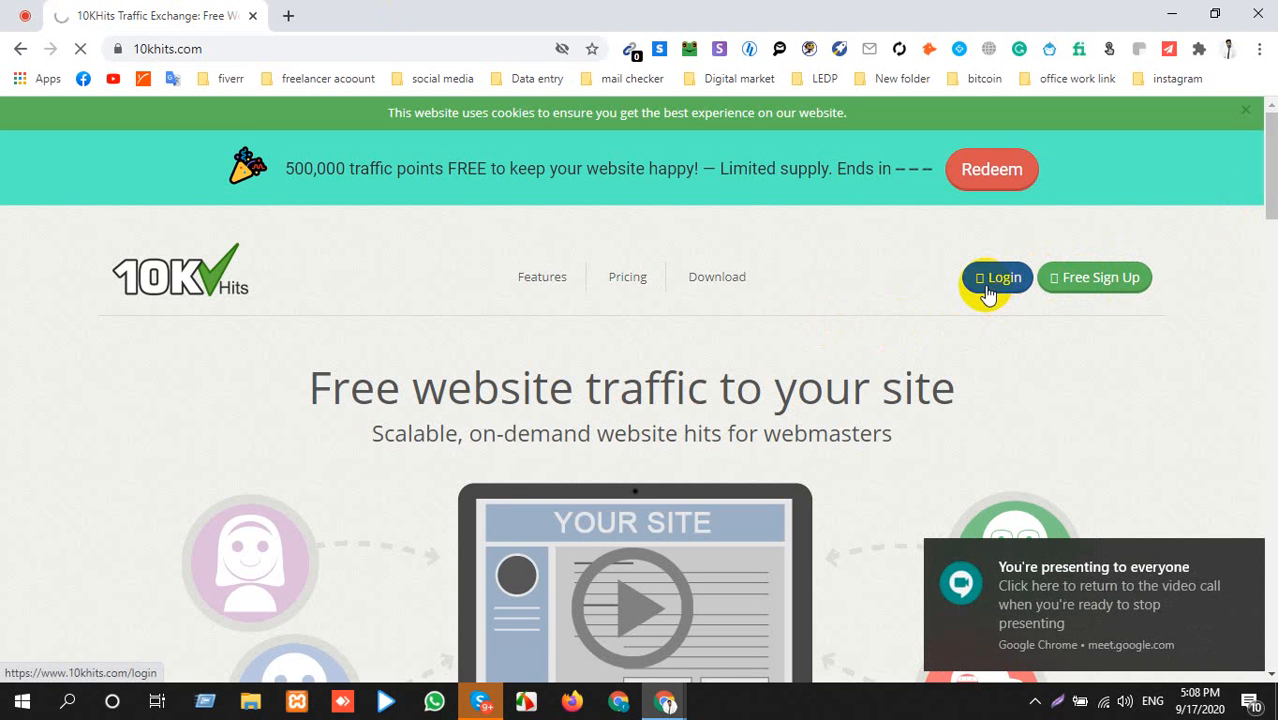